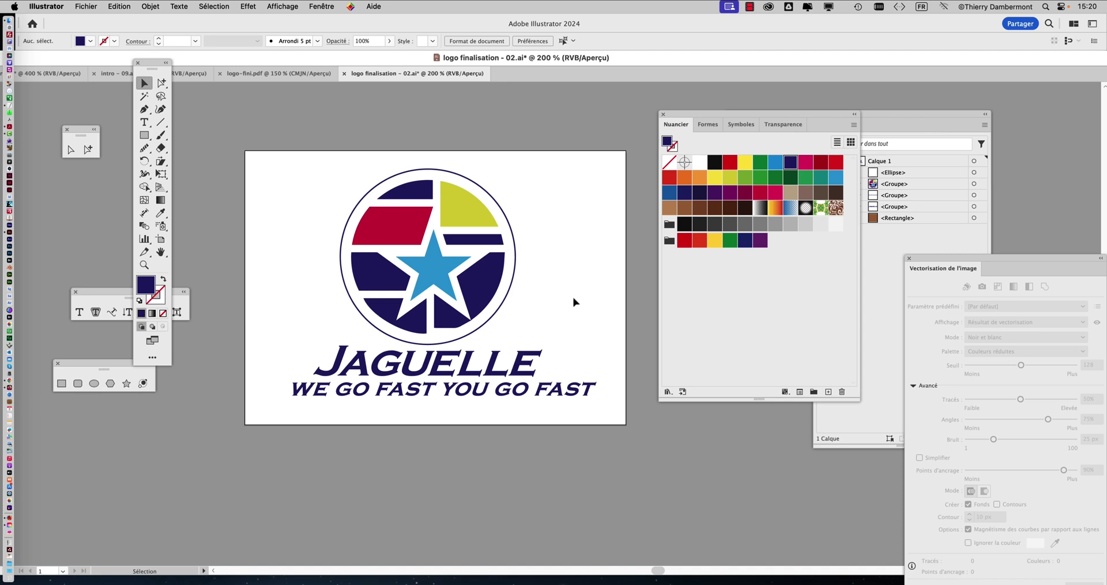
Save the document under the new name logo finalisation - 03.ai, with Illustrator 2020 compatibility
scroll(511, 295, up, 2)
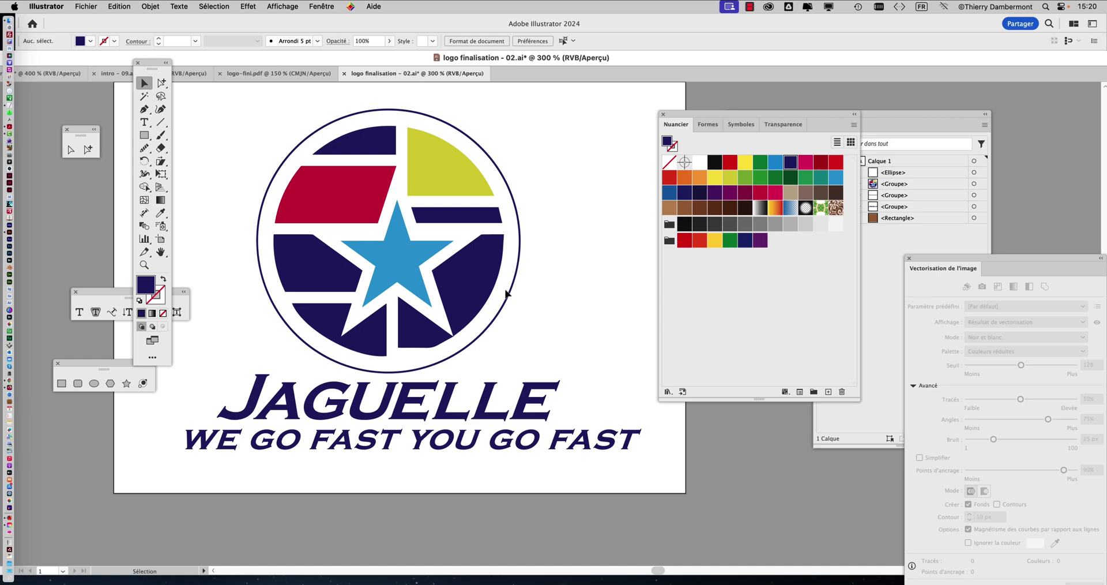
click(84, 6)
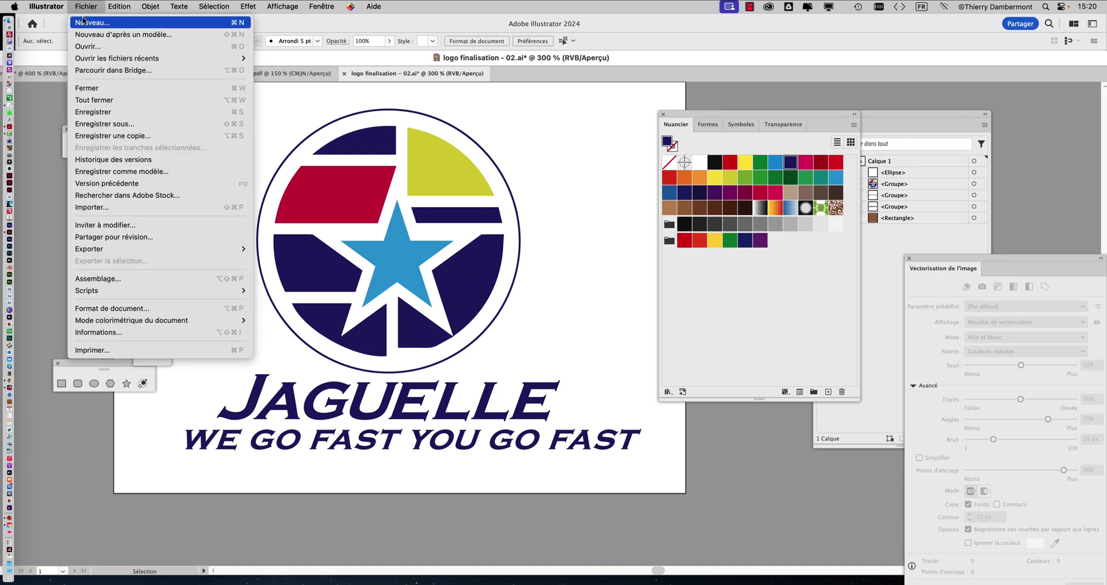
click(147, 128)
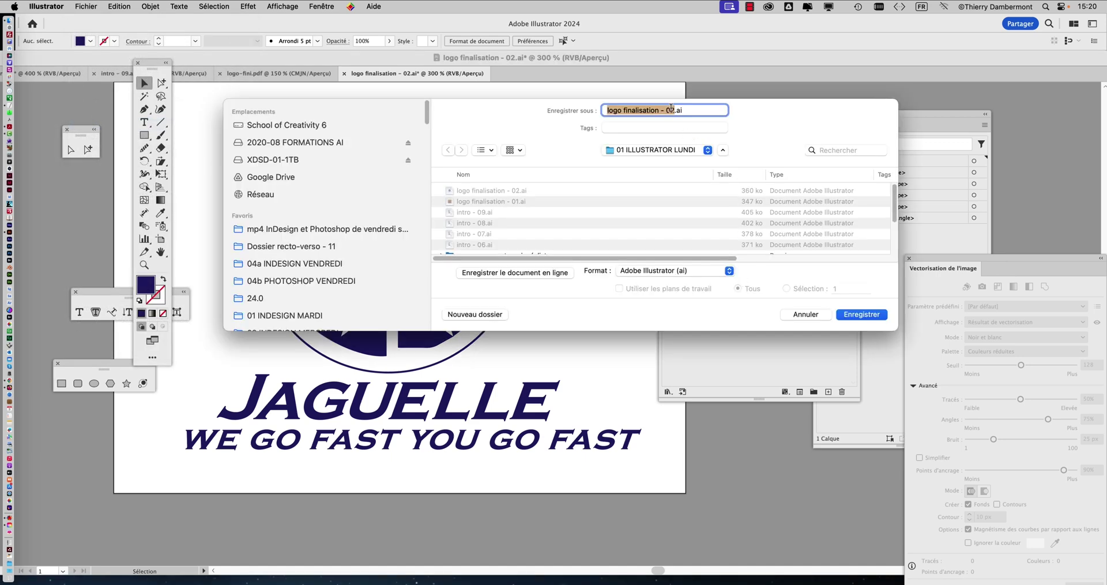
click(673, 111)
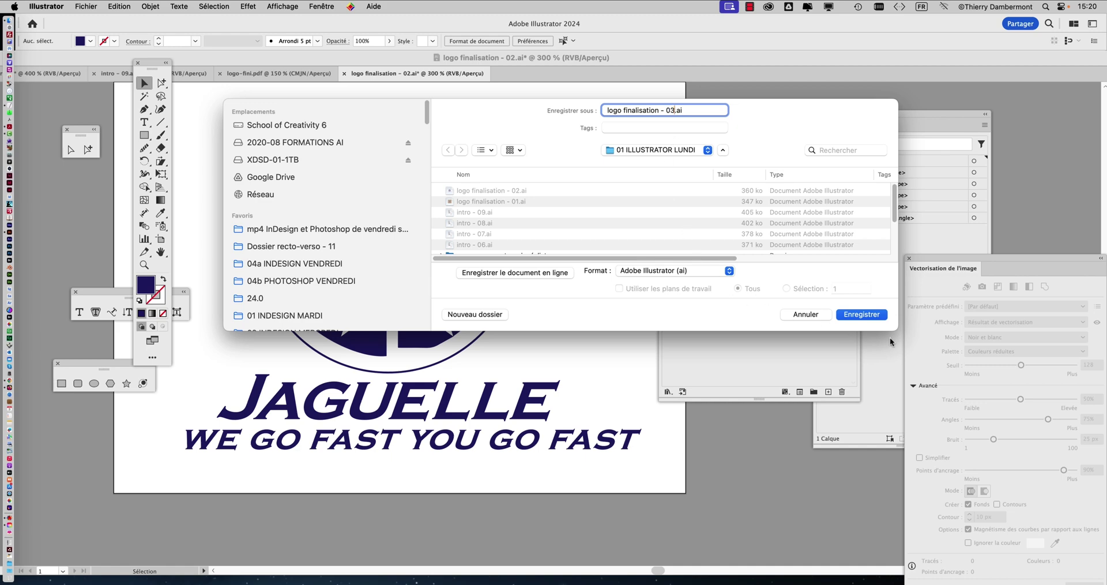
click(862, 314)
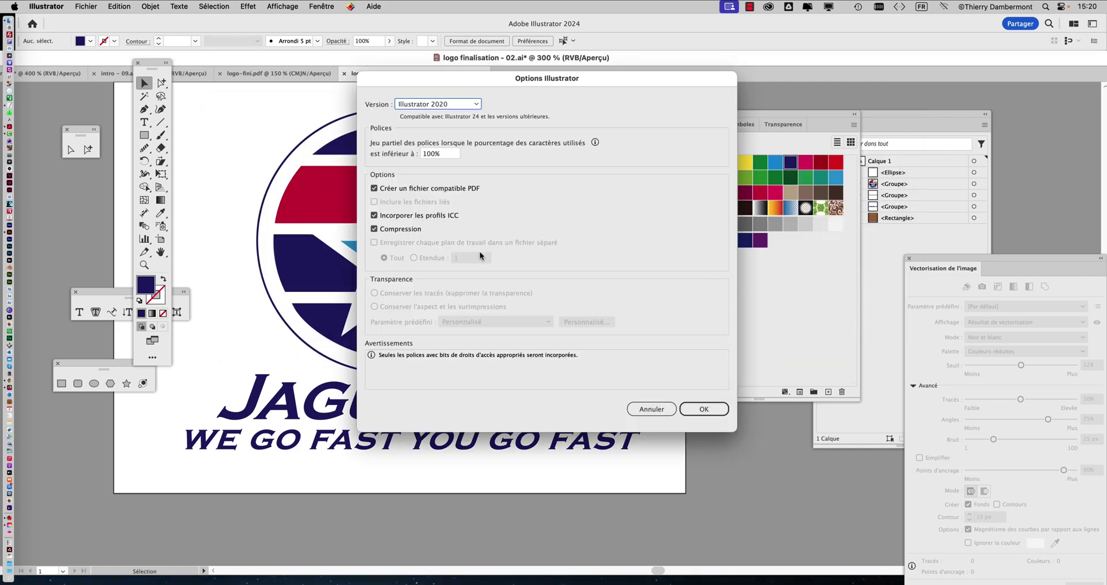
click(701, 410)
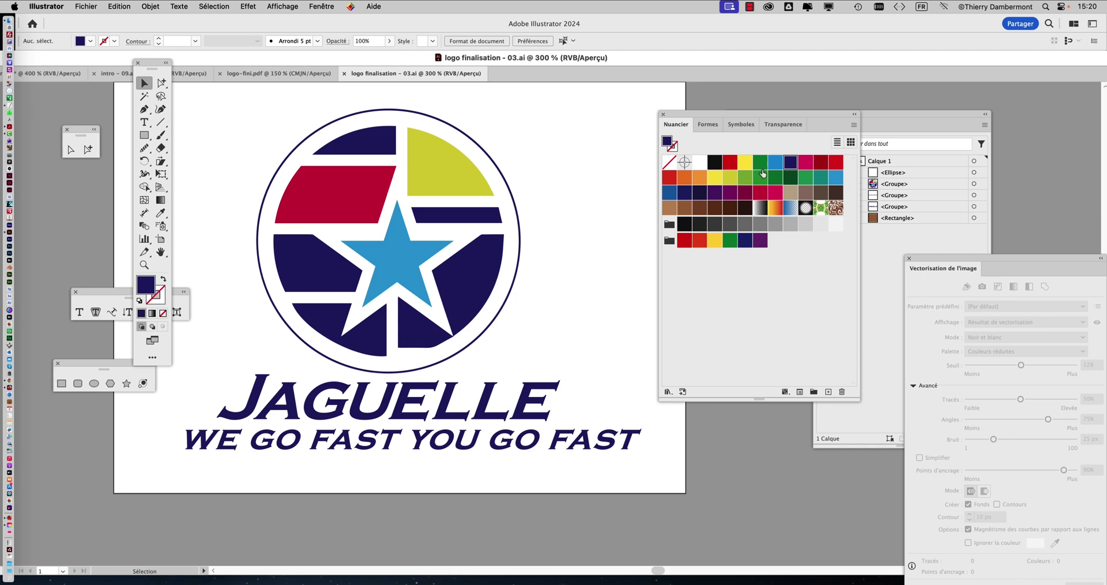
Try green and dark grey on the logo's outer circle, and settle on a light grey swatch for its outline
drag(777, 180, 454, 132)
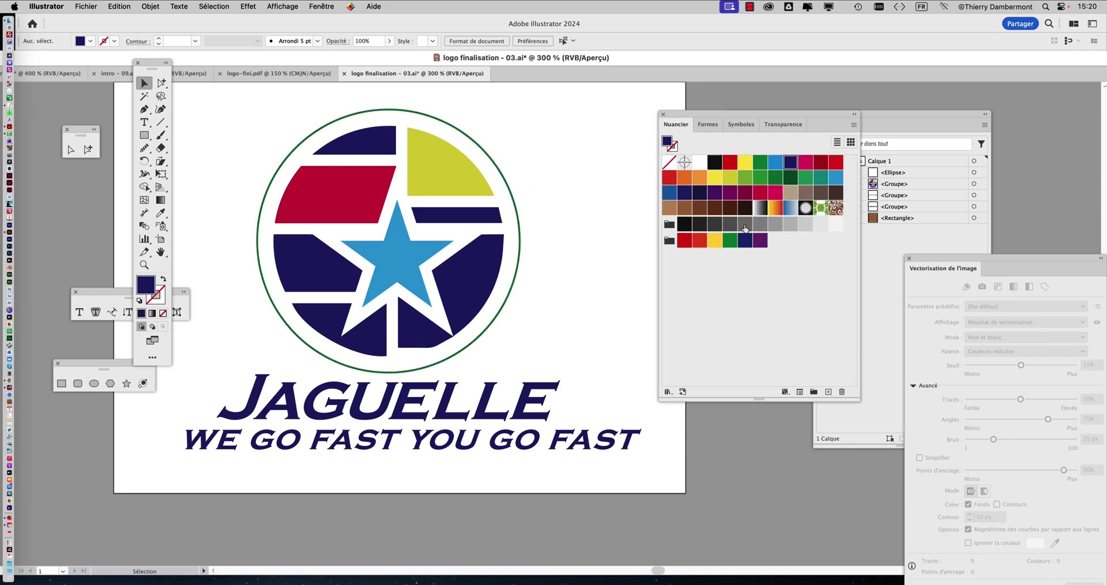
drag(745, 228, 468, 141)
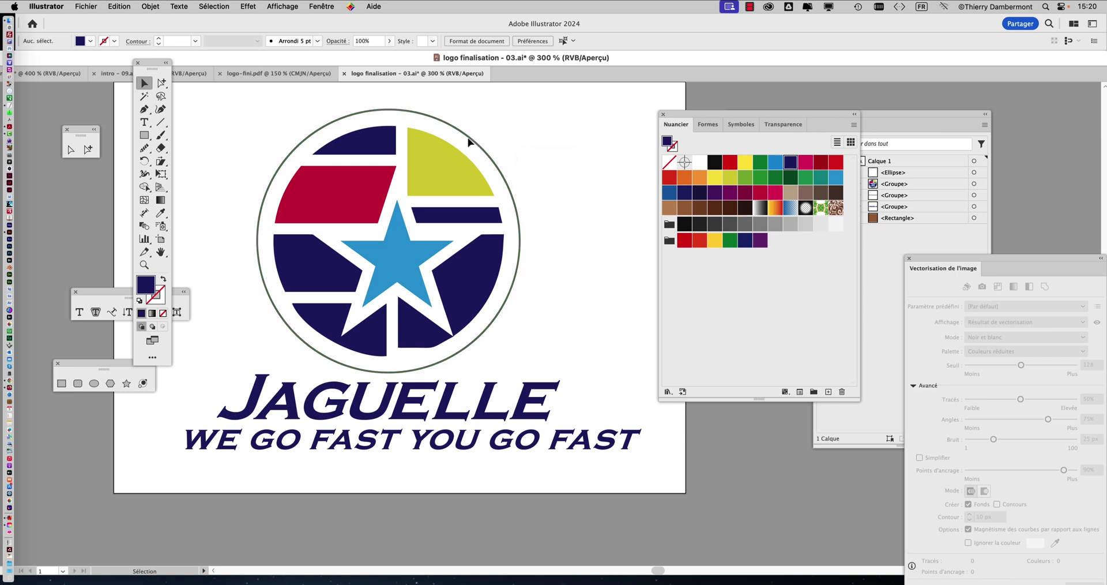
drag(798, 230, 473, 148)
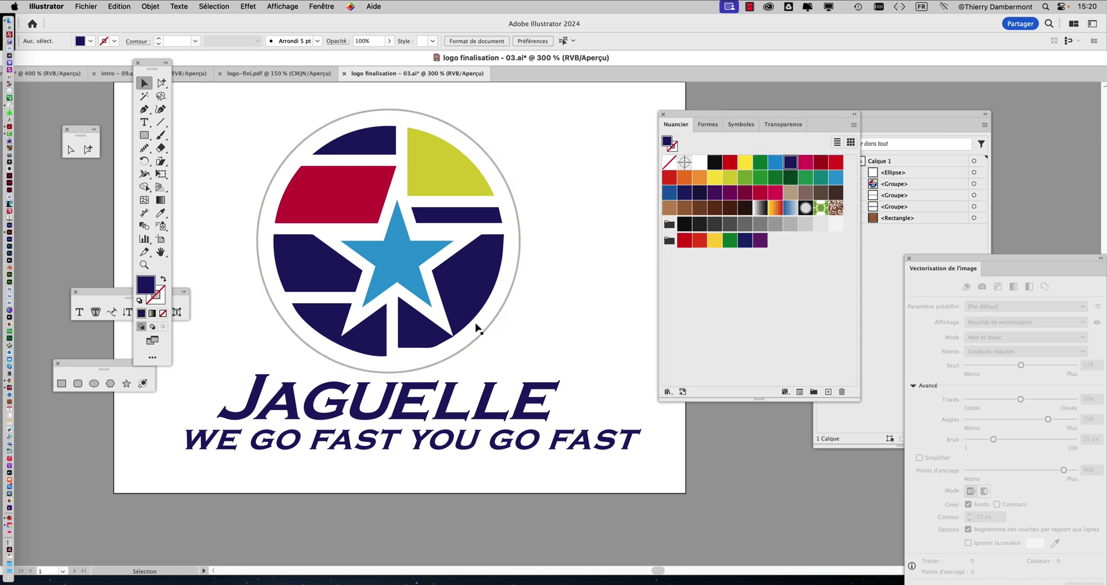
key(super+equal)
key(super+minus)
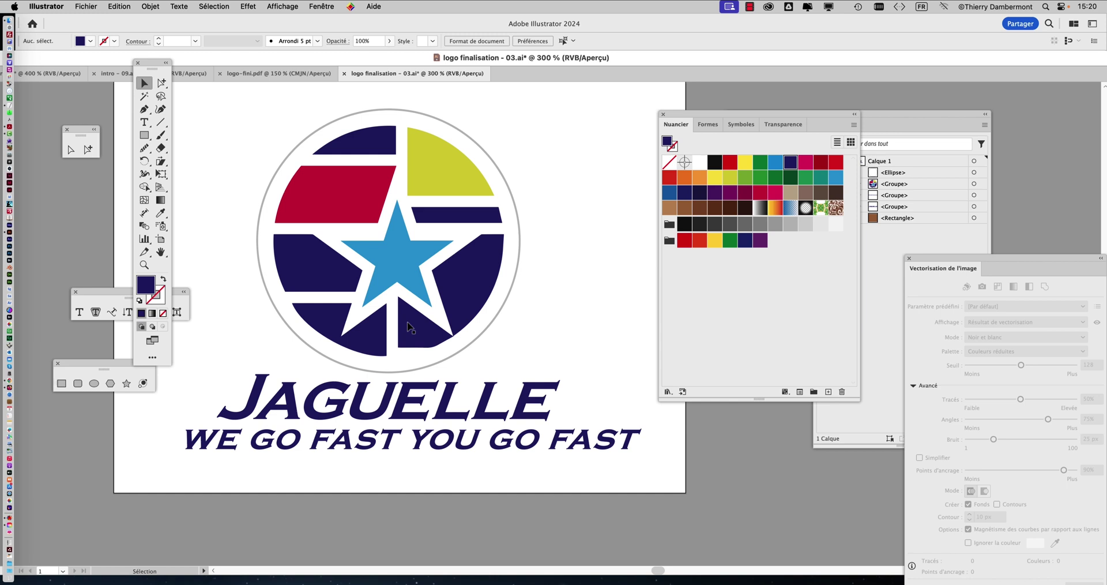
Fill the JAGUELLE lettering group with a dark grey swatch and deselect it
drag(203, 411, 588, 403)
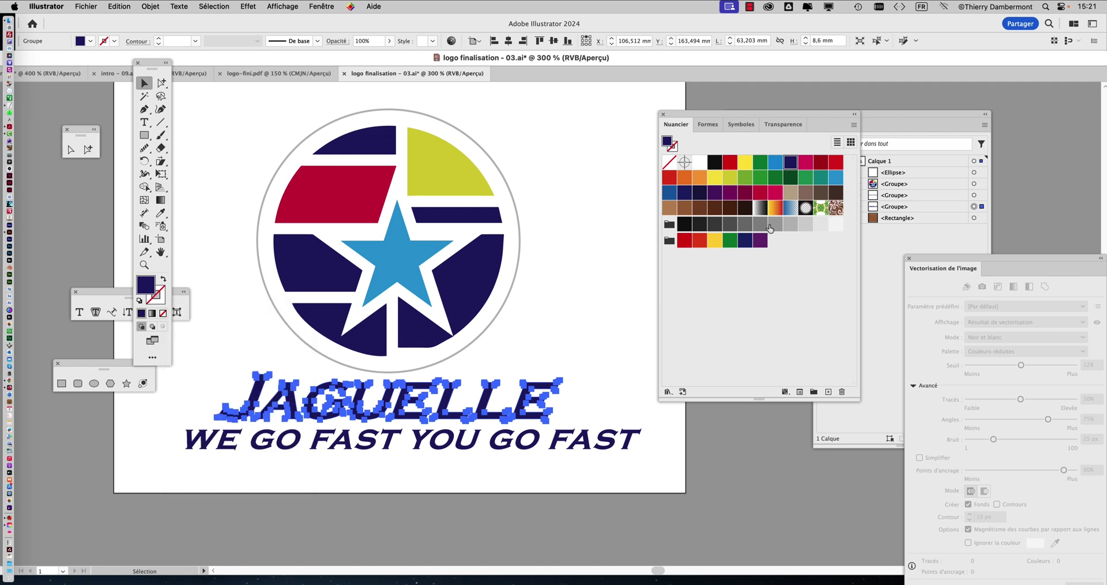
click(745, 224)
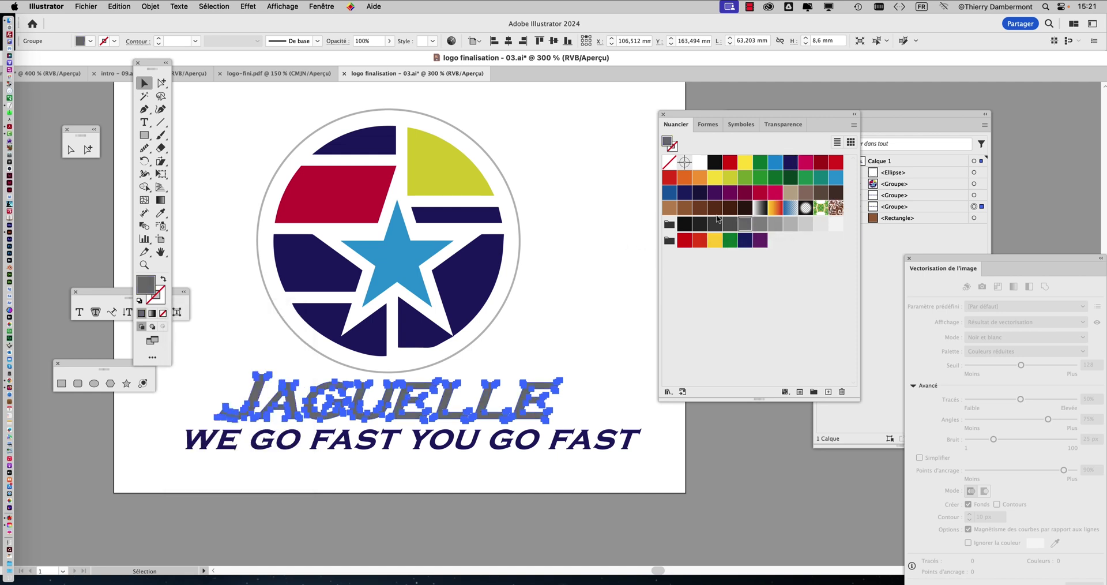
click(729, 225)
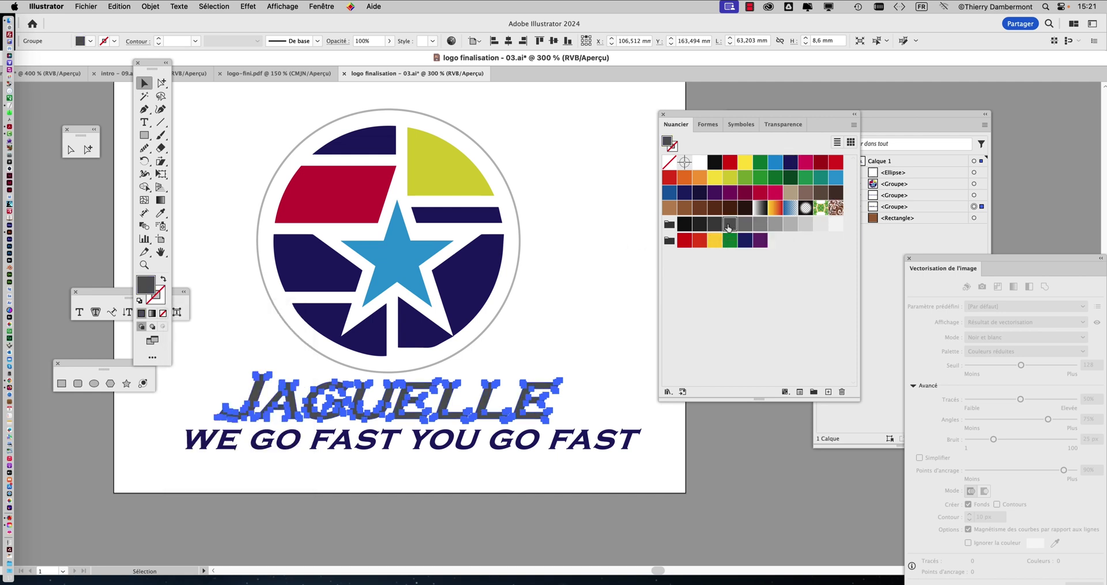
click(589, 249)
key(super+minus)
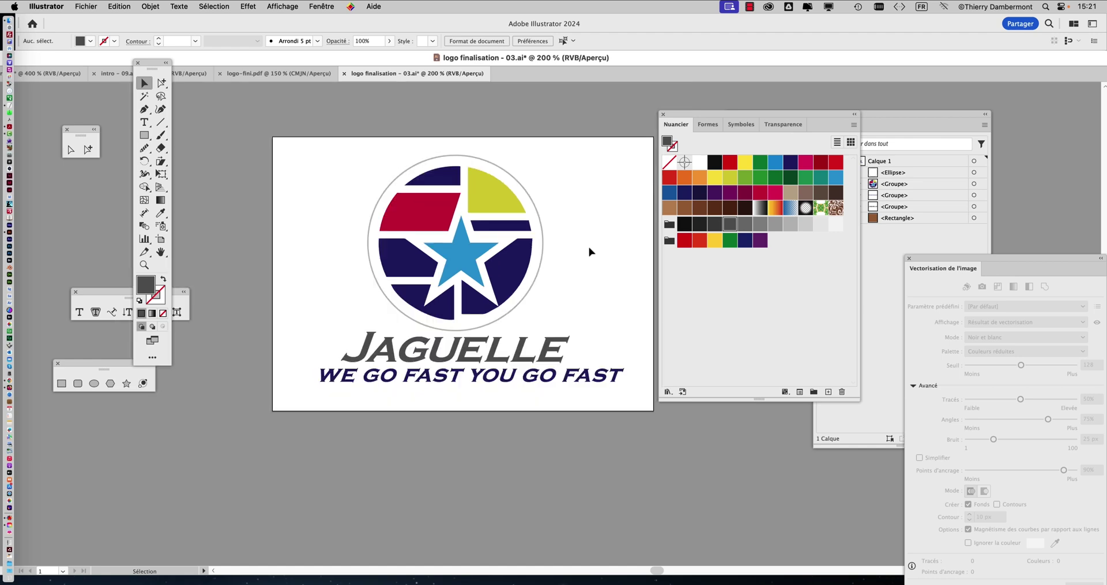
key(super+minus)
Save the recoloured logo under the new name logo finalisation - 04.ai, with Illustrator 2020 compatibility
click(84, 6)
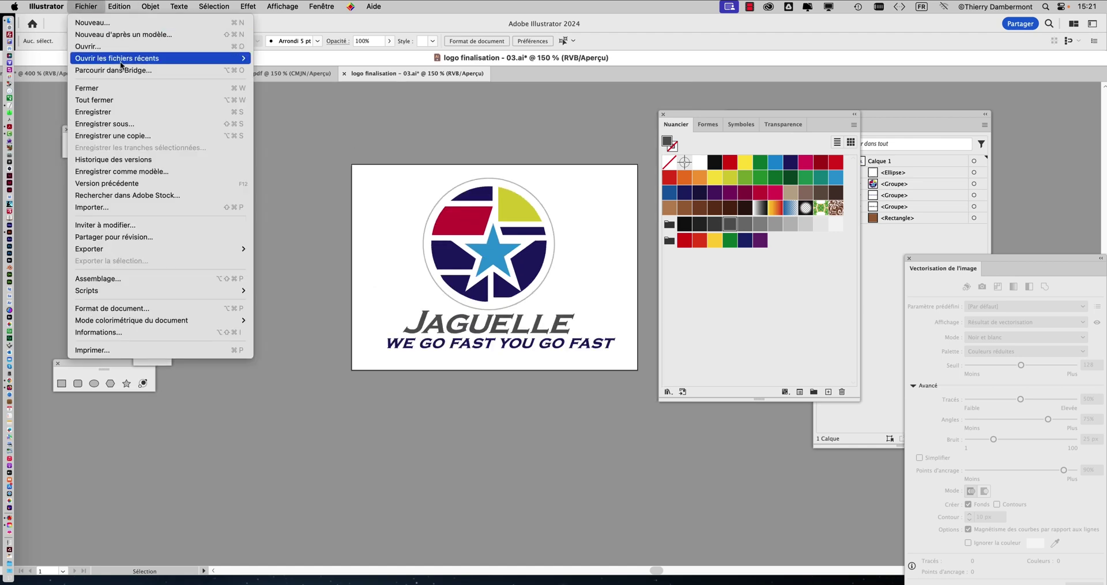
click(160, 121)
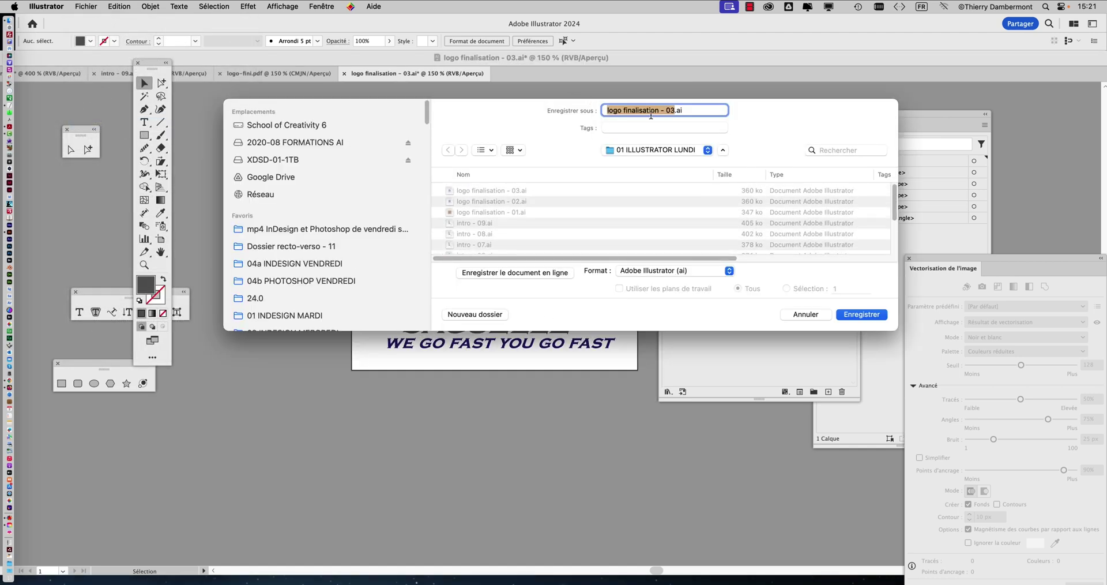
click(674, 111)
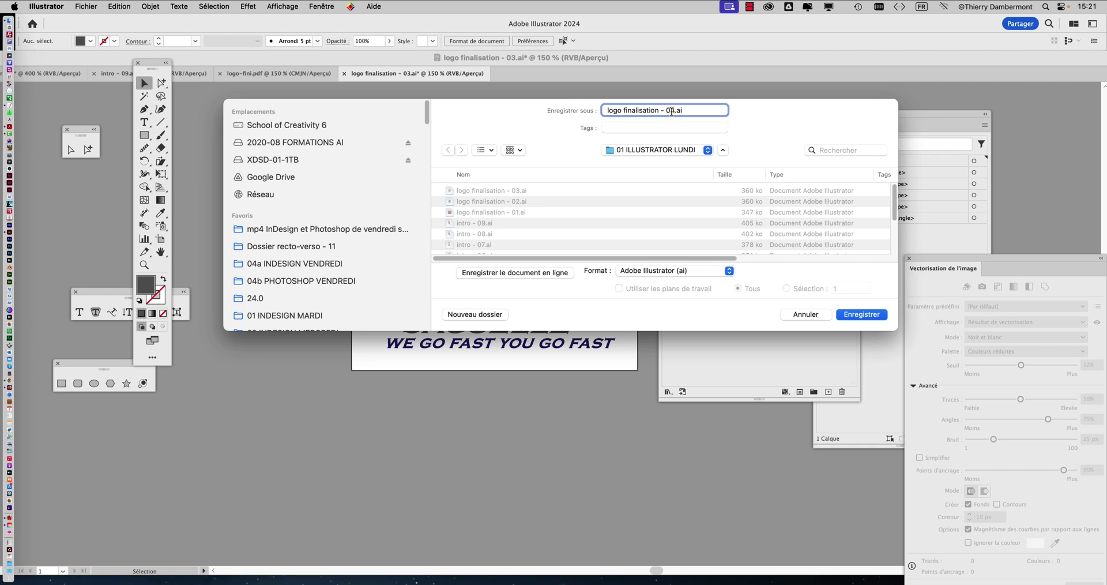
key(Return)
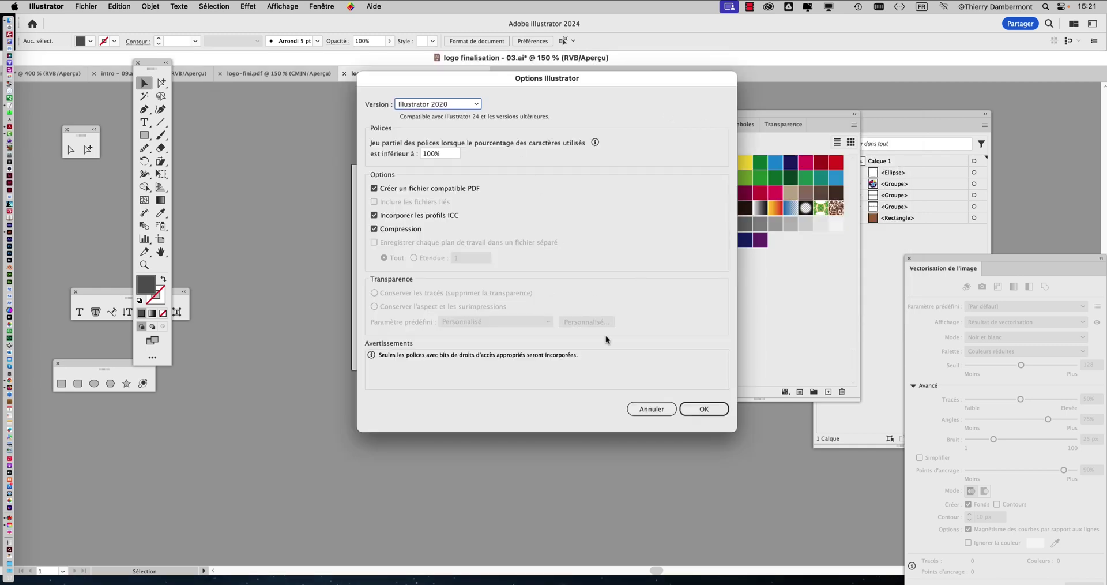
click(704, 408)
scroll(414, 121, down, 1)
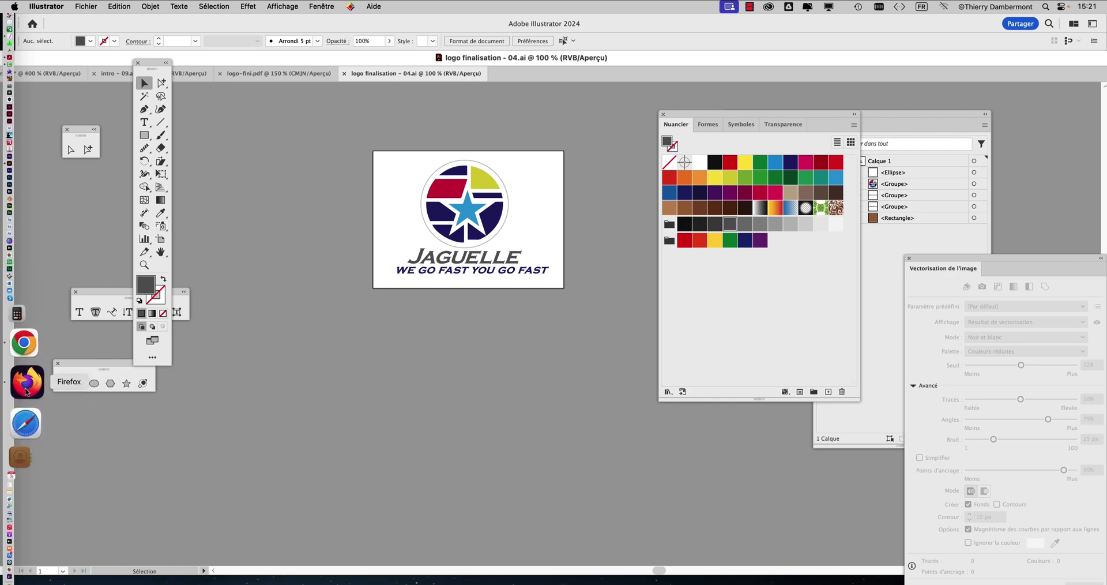
Switch to Firefox and run an image search for "negative space logo" in a new, enlarged browser tab
click(25, 382)
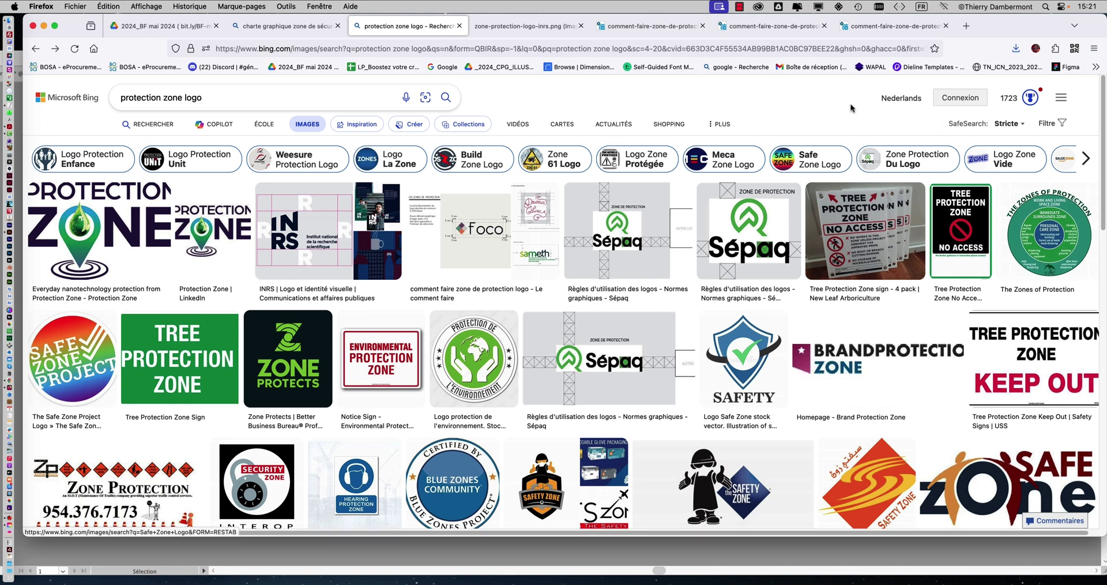
click(964, 26)
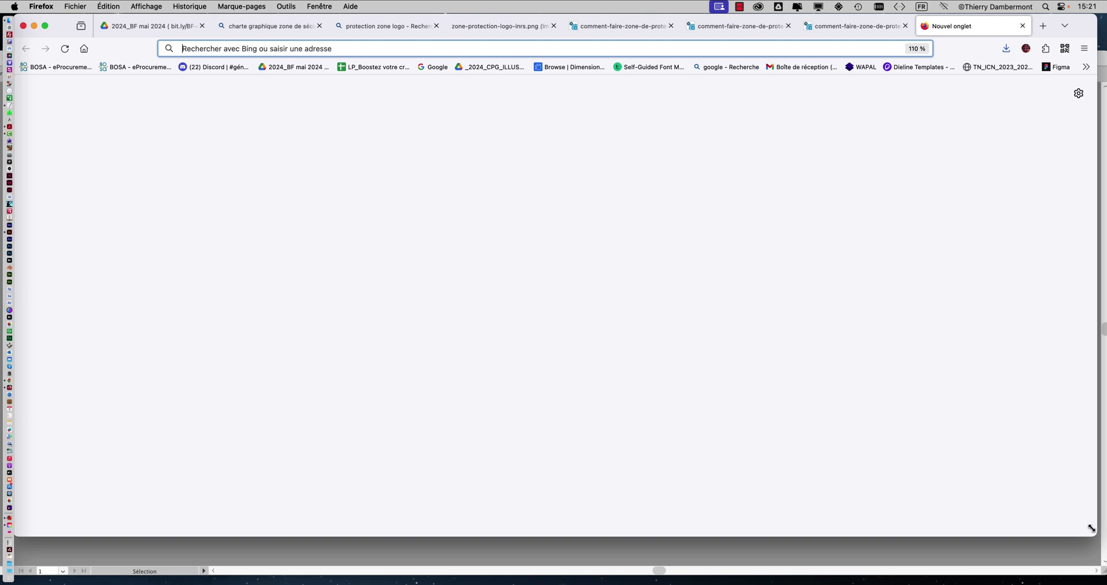
drag(1095, 537, 1104, 562)
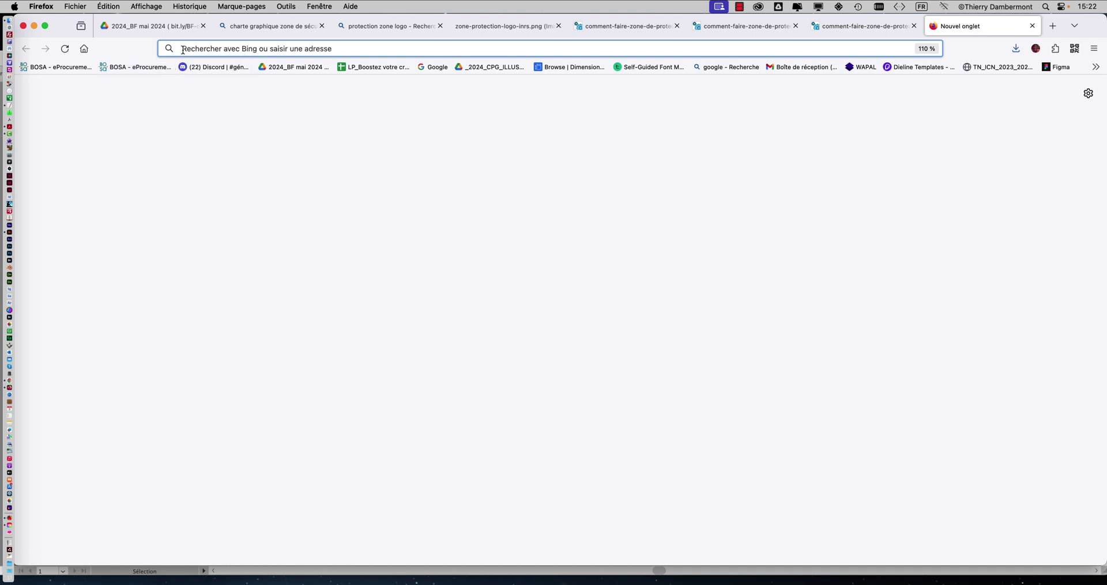
text(negative spac)
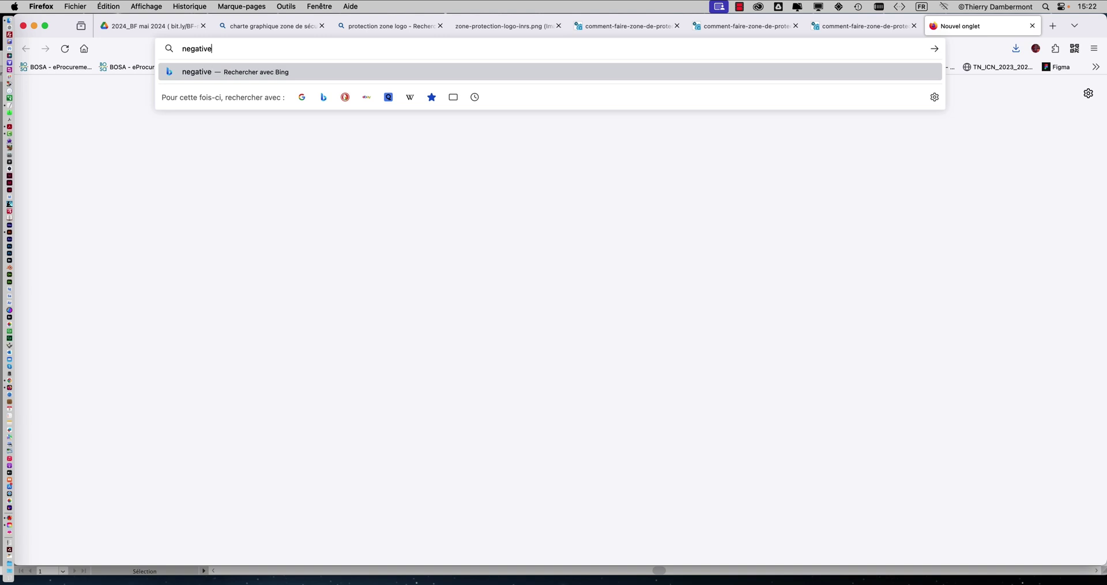
text(e logo)
key(Return)
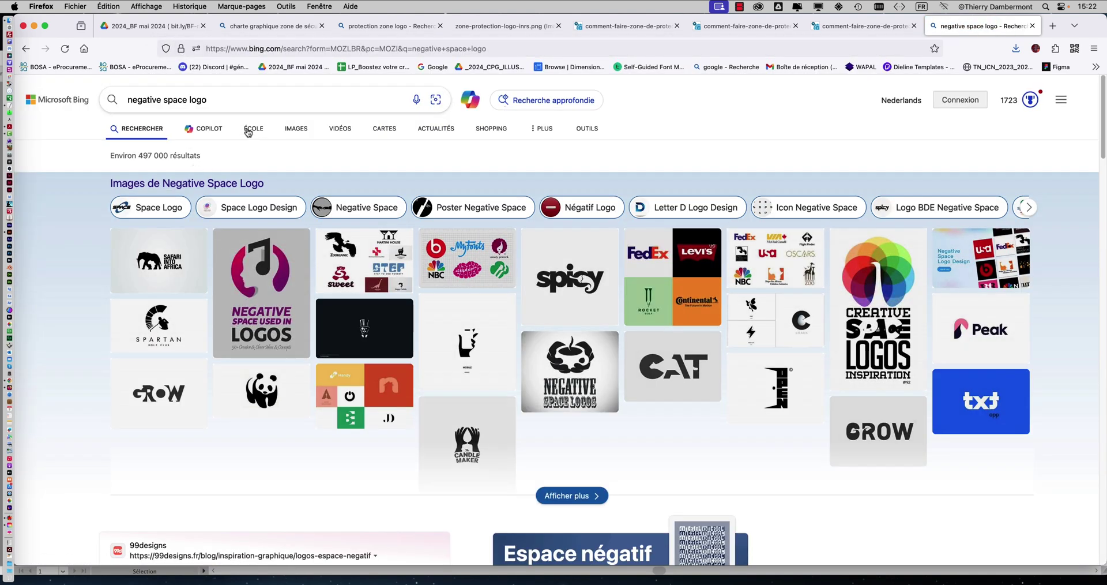
click(300, 129)
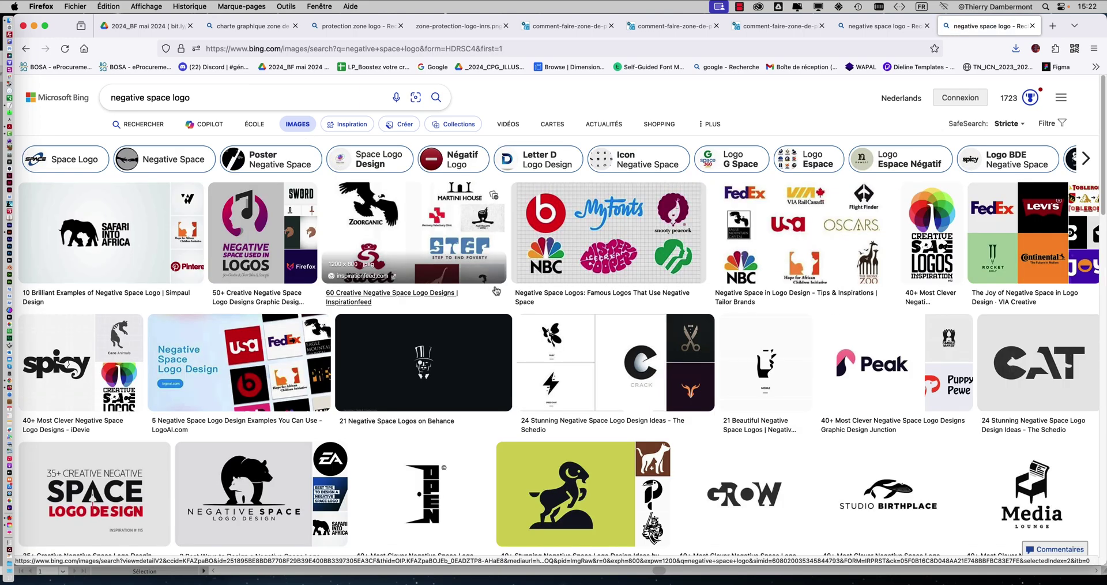
Open the GROW logo from the image results at full size and enlarge it to 300% to examine its negative space
key(super+plus)
key(super+plus)
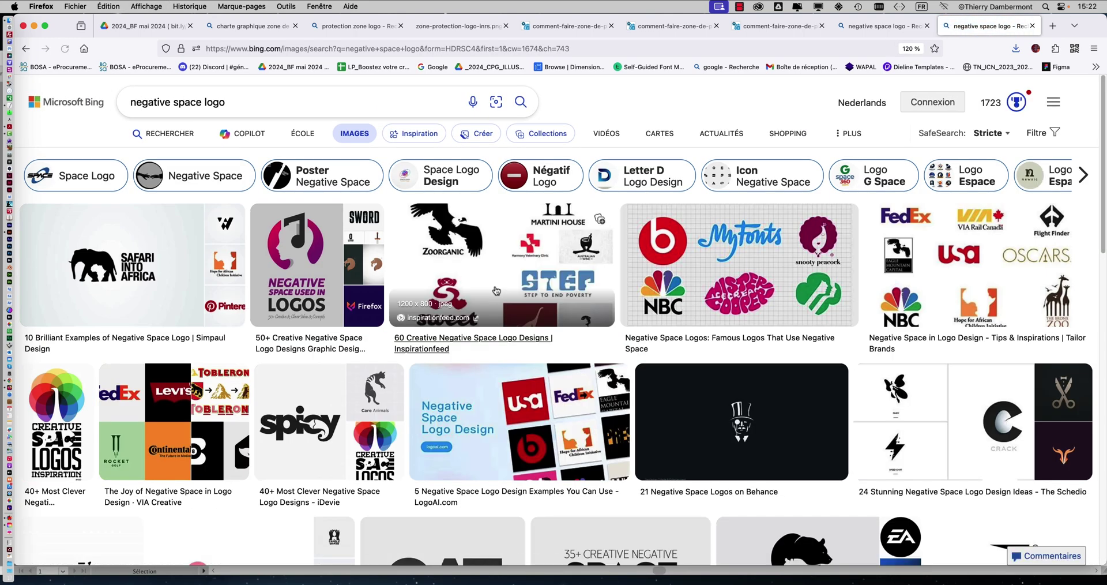
scroll(501, 289, down, 10)
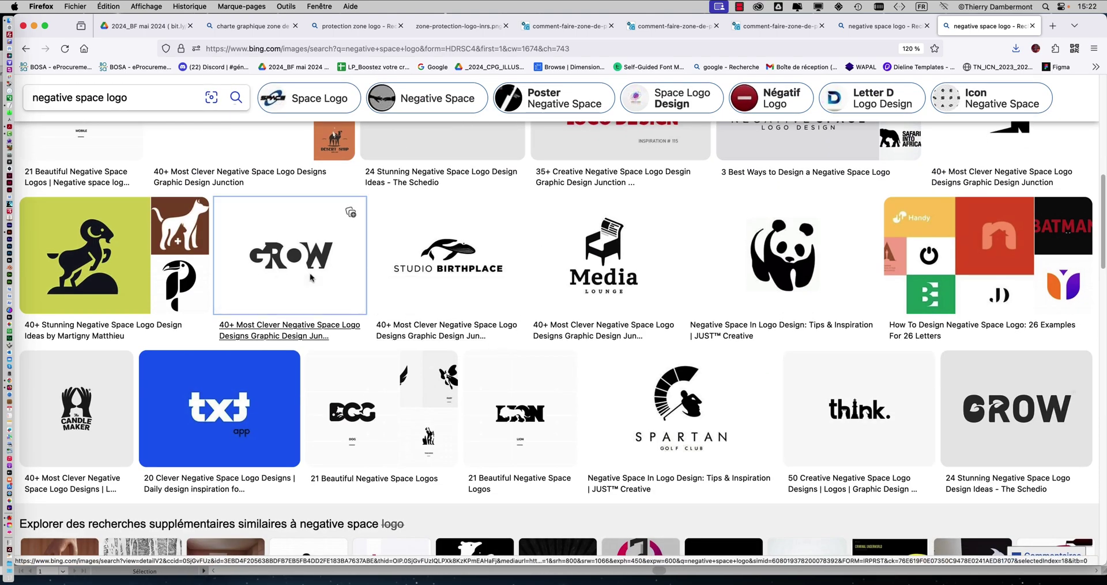
click(346, 283)
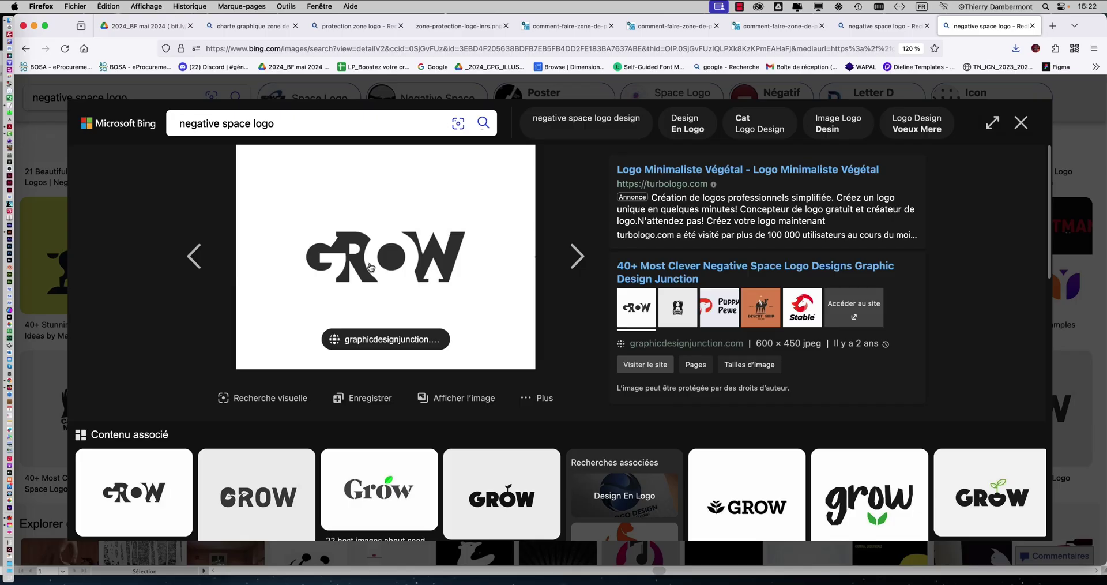
click(457, 397)
key(super+plus)
key(super+plus)
key(super+plus)
key(super+plus)
key(super+plus)
key(super+plus)
key(super+plus)
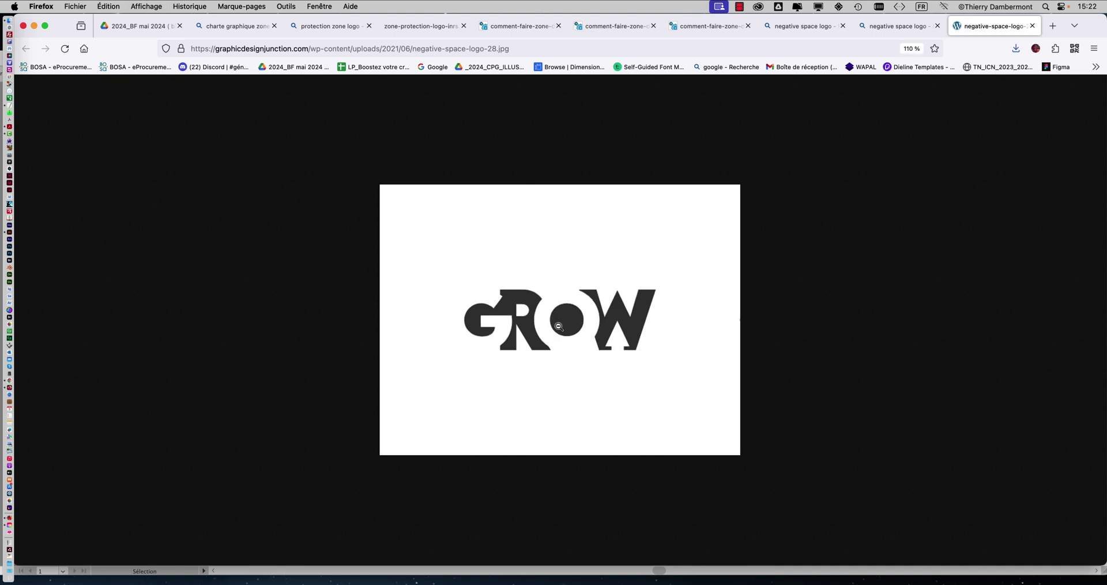
key(super+plus)
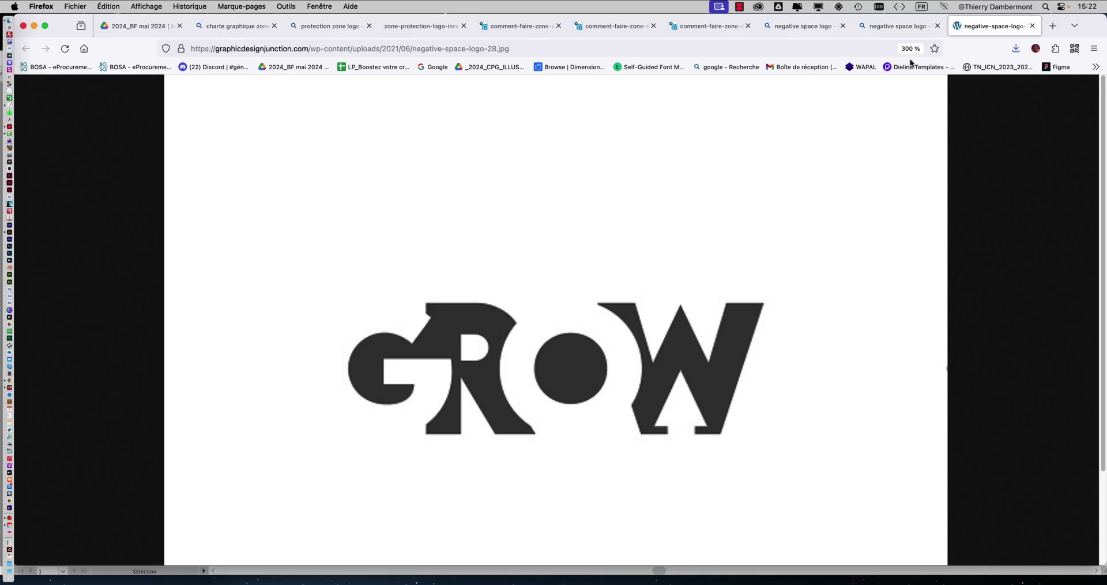
Return to the image results, follow the related search Logos WWF, and display the WWF panda logo at full size
click(905, 30)
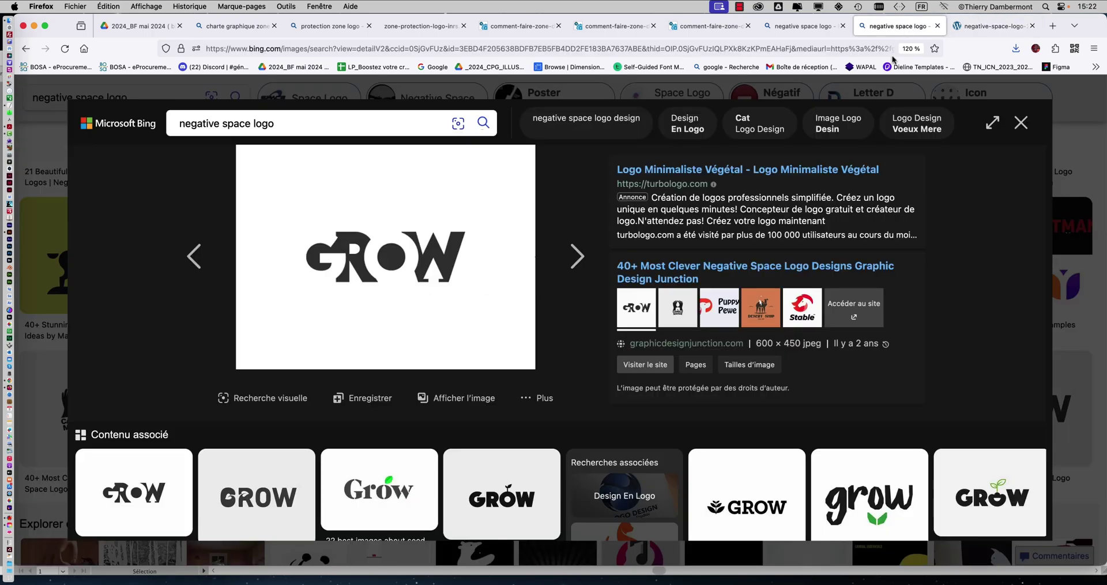
click(1020, 123)
scroll(879, 252, down, 5)
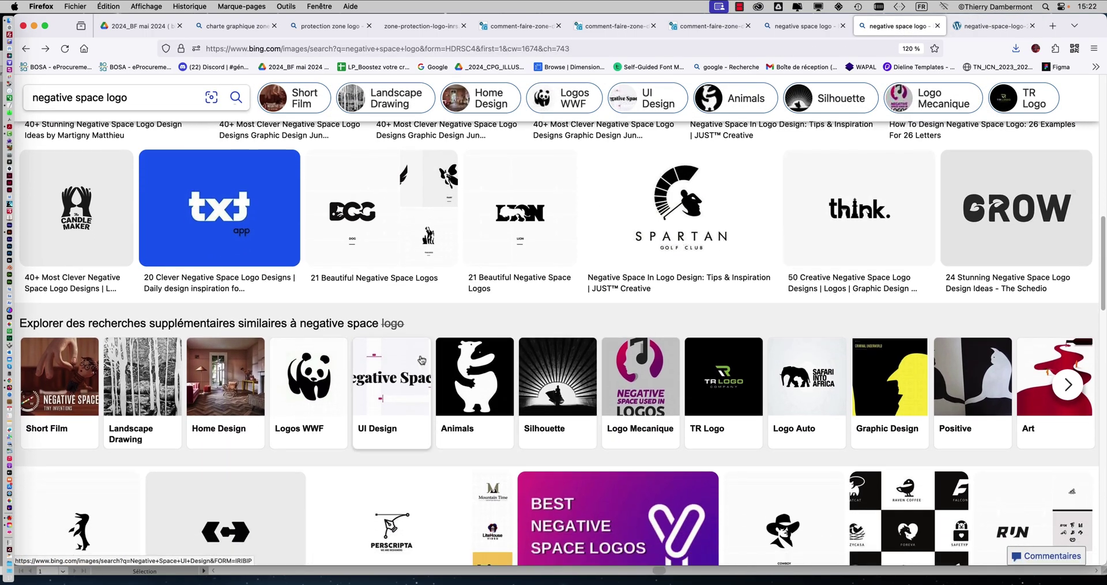
click(324, 375)
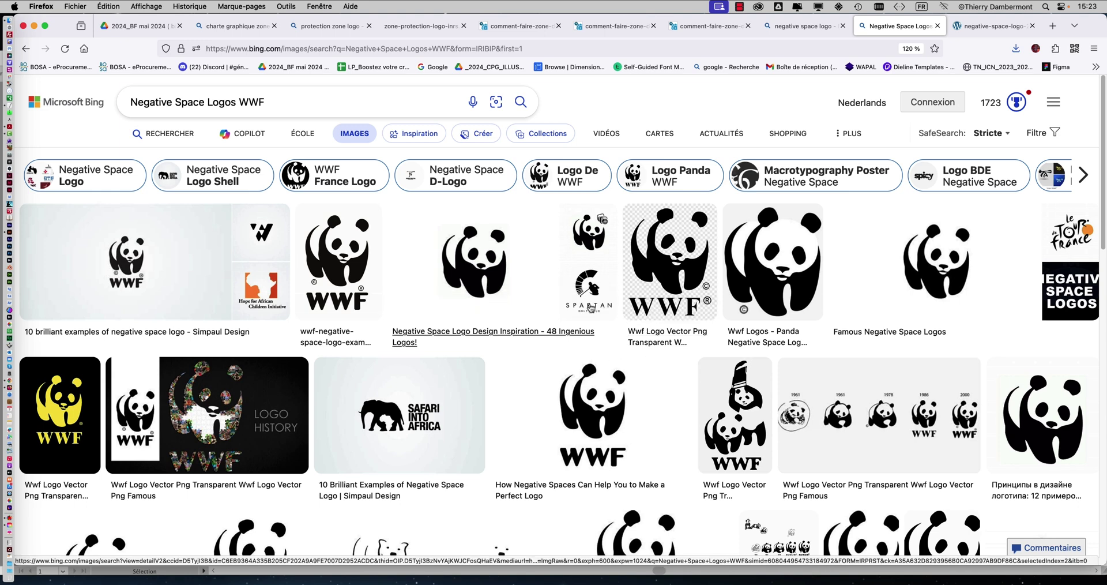
click(357, 259)
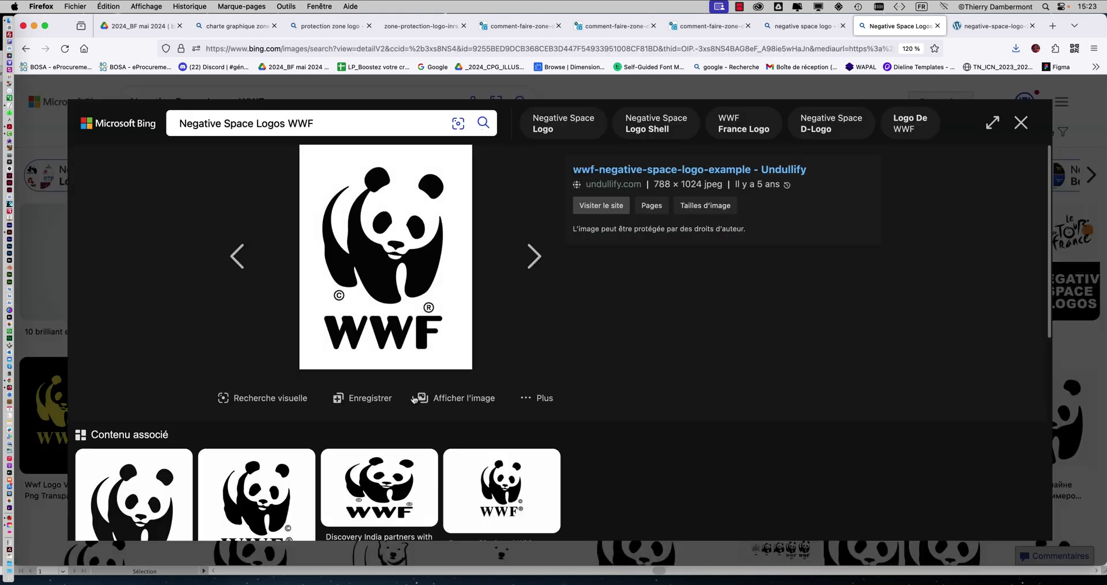
click(429, 401)
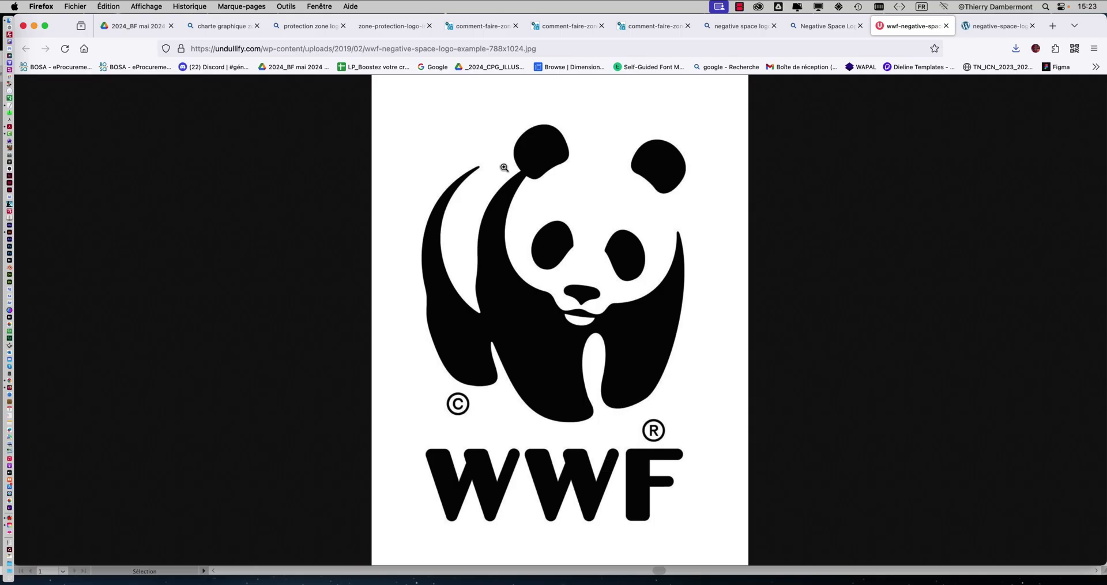
Return to the Negative Space Logos WWF image results, preview the FedEx logo, and try to display it at full size
click(823, 25)
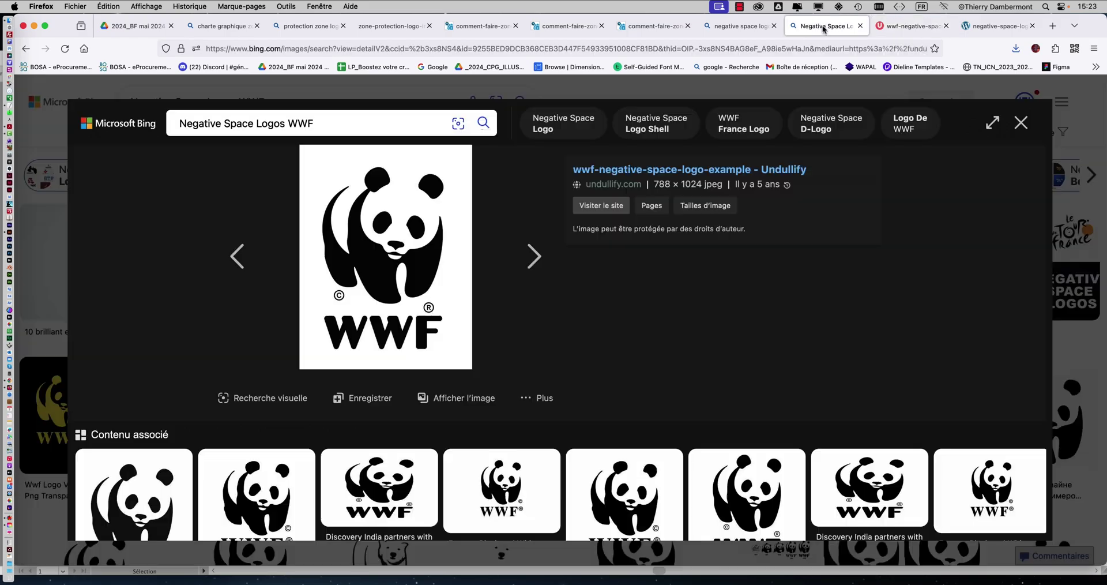
click(1018, 124)
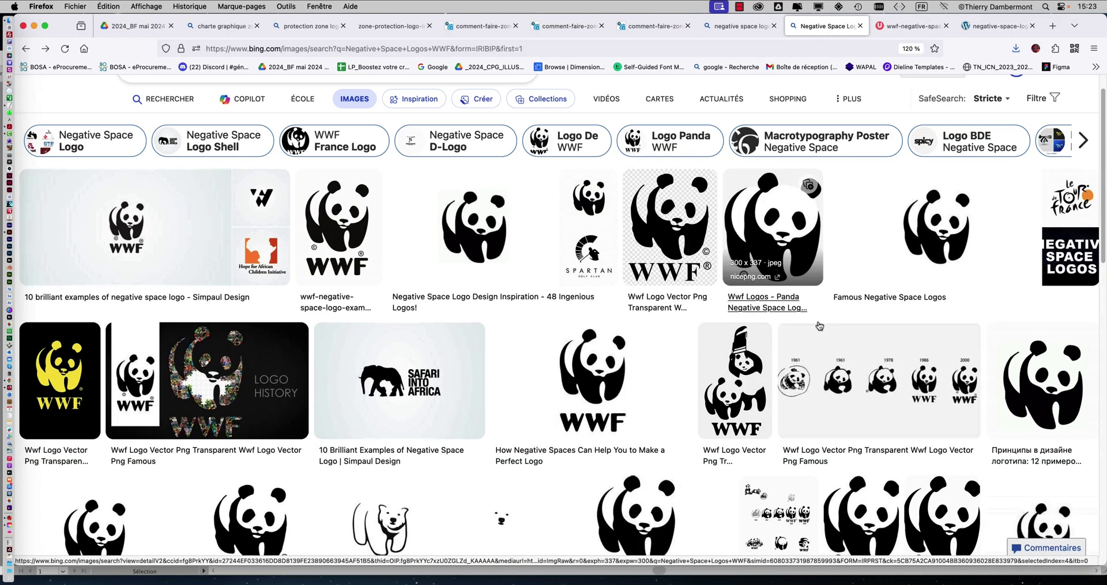
scroll(854, 323, down, 5)
scroll(819, 326, down, 8)
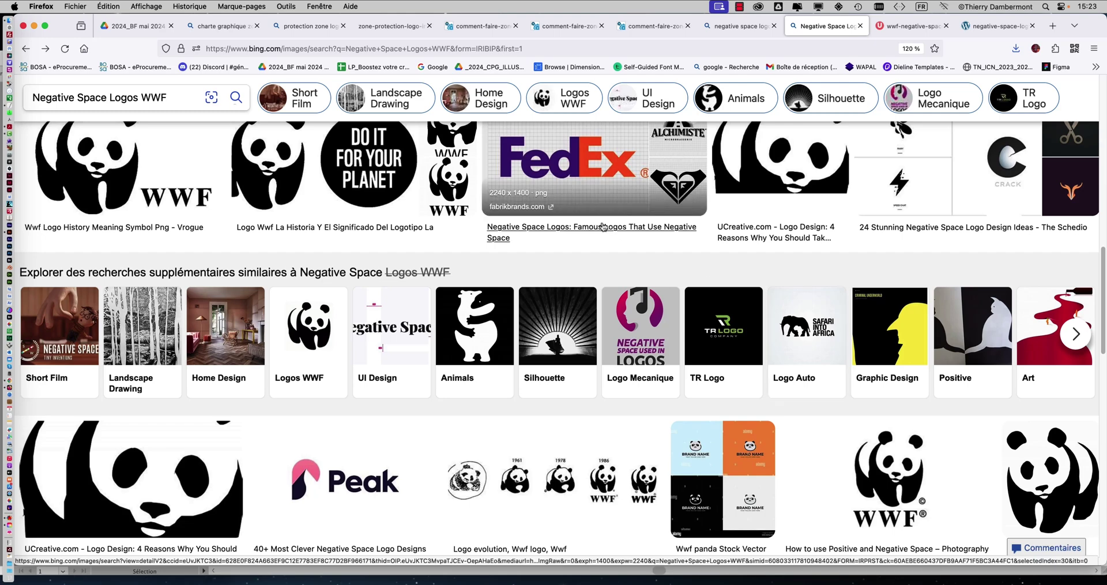
click(584, 180)
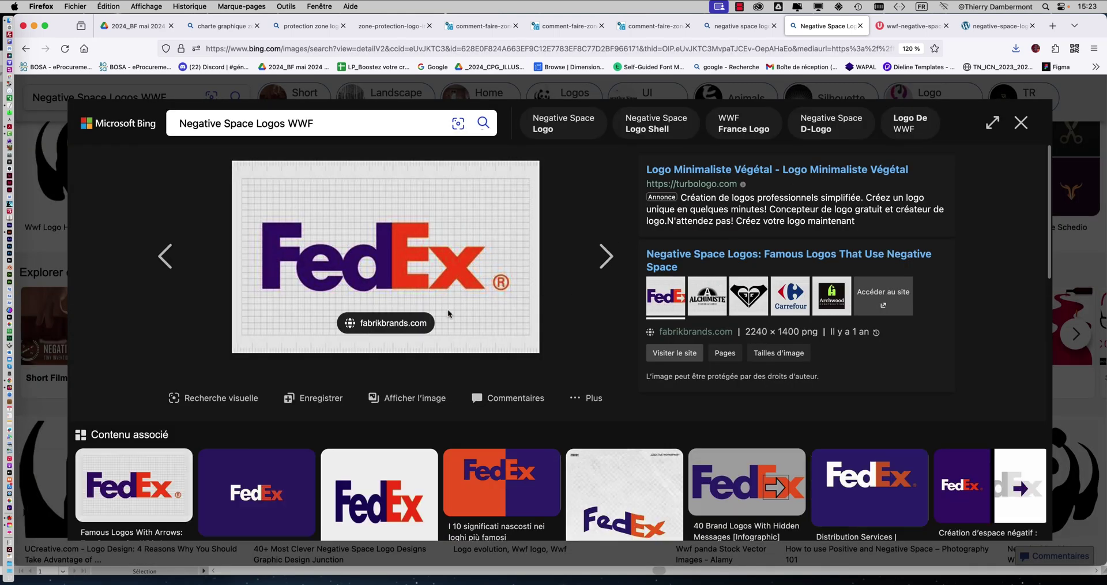
click(431, 398)
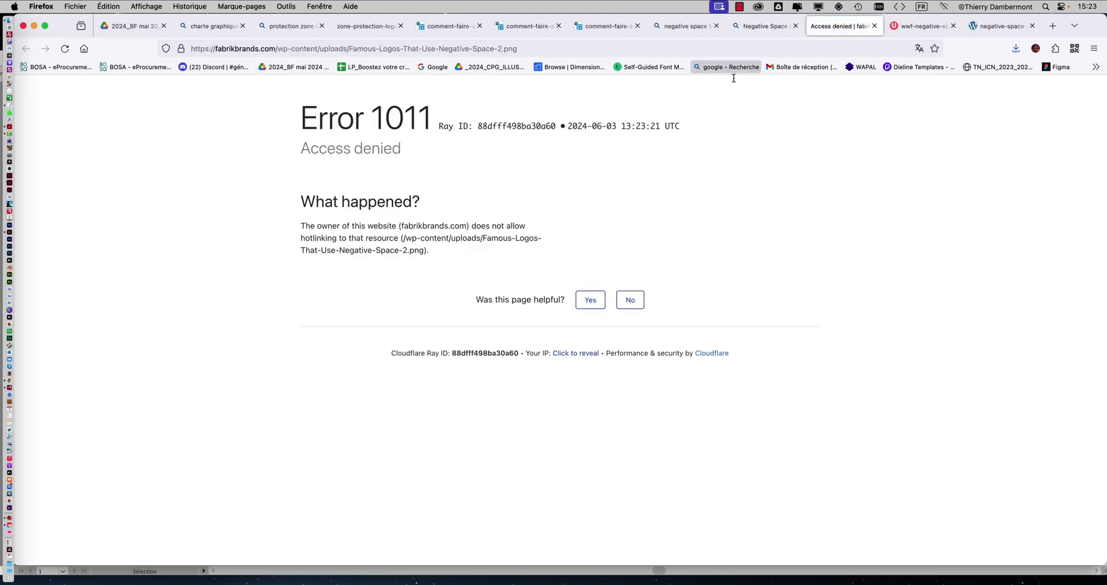
Close the FedEx preview, follow the related search Animals, and preview the orca and deer negative space illustration
click(753, 29)
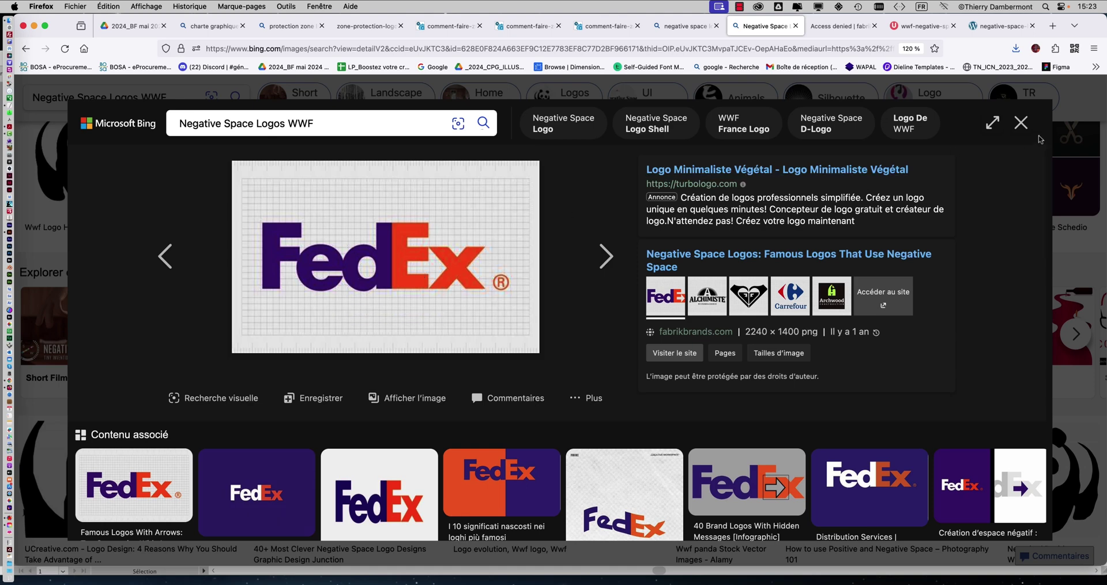
click(1021, 128)
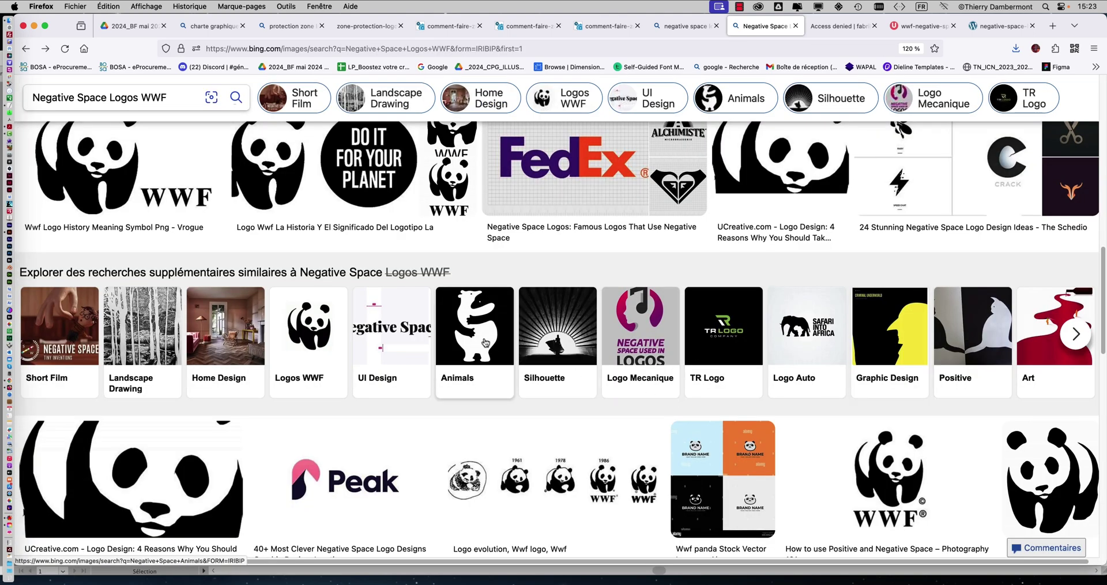
click(500, 336)
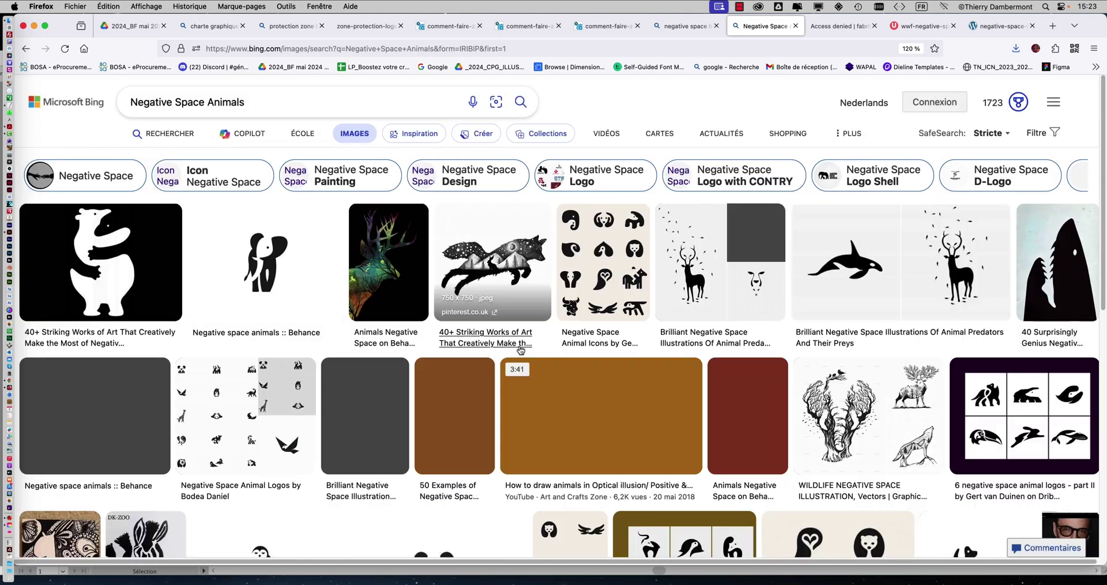
scroll(820, 348, down, 1)
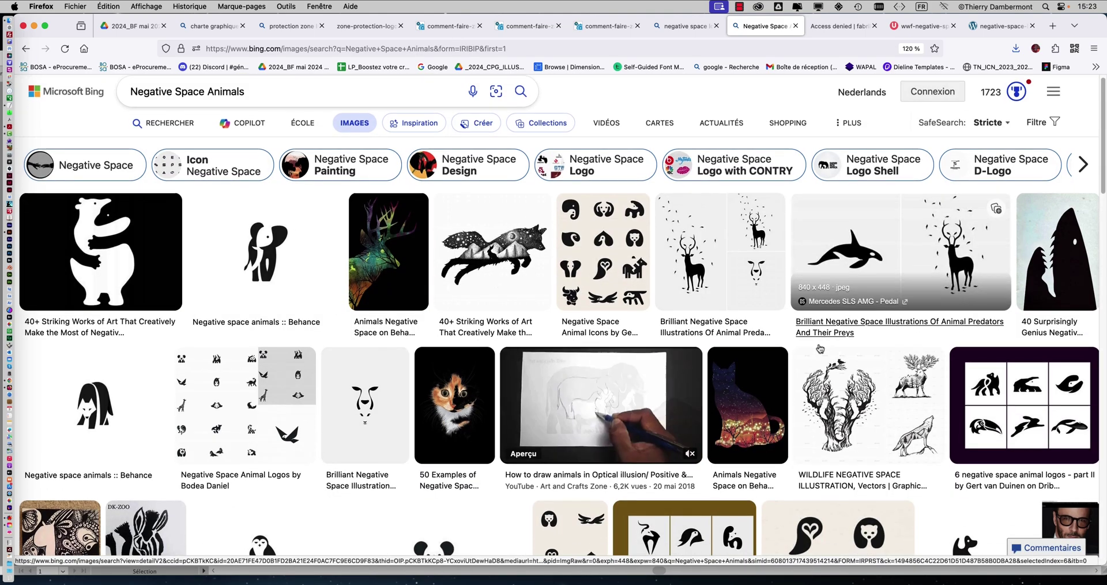
click(845, 271)
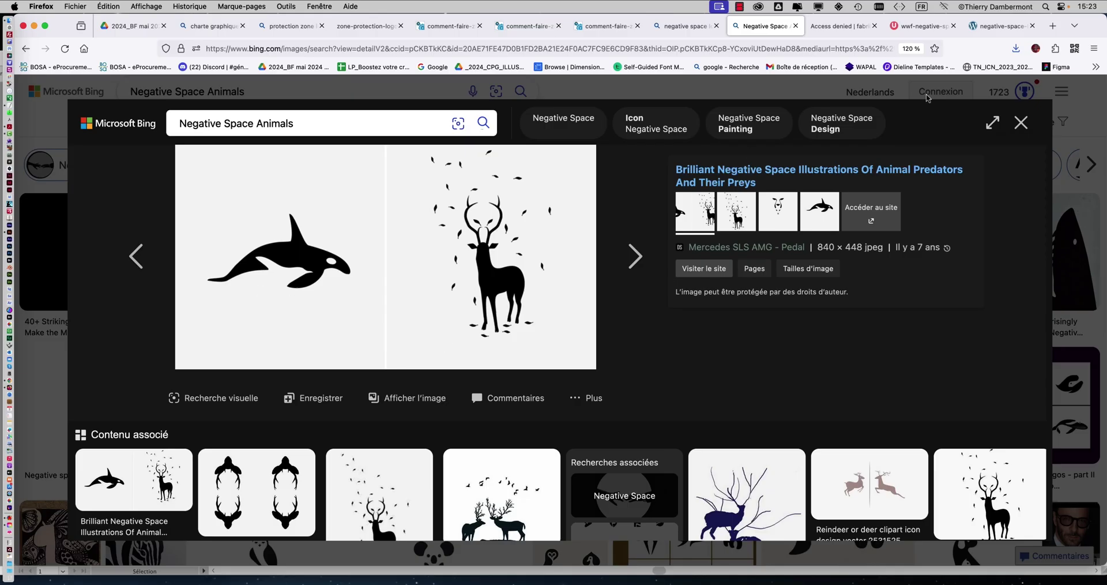
Close the orca and deer preview and examine more of the Negative Space Animals image results
click(1018, 132)
scroll(567, 356, down, 3)
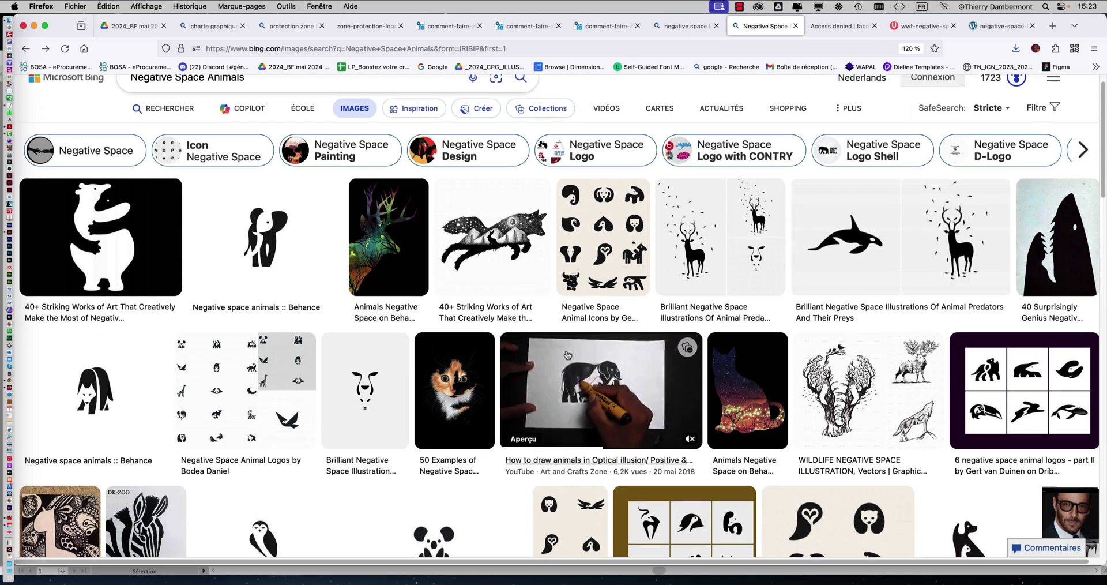
scroll(568, 354, down, 5)
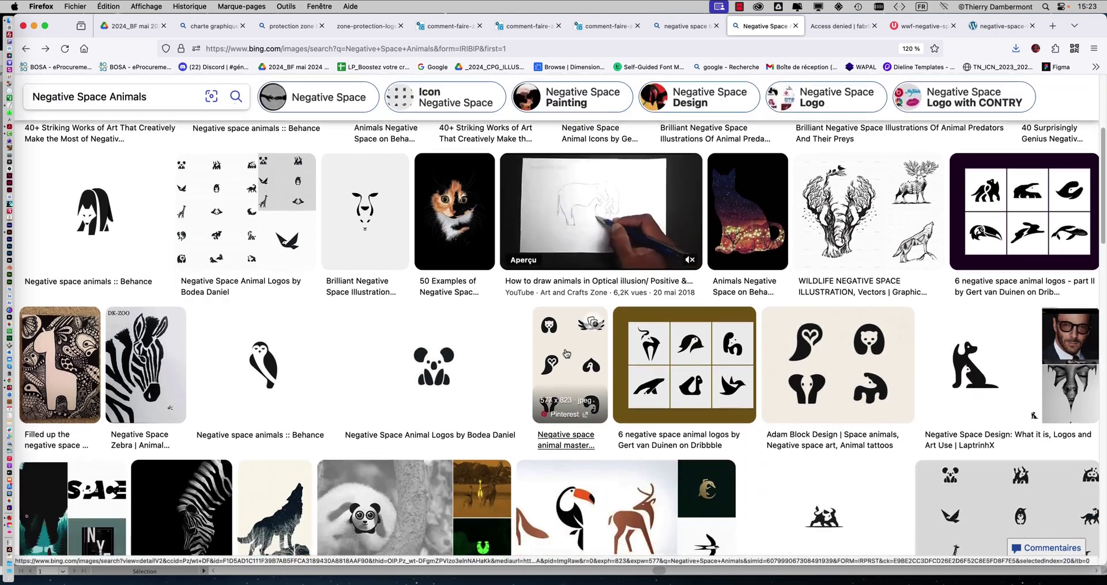
scroll(566, 353, down, 4)
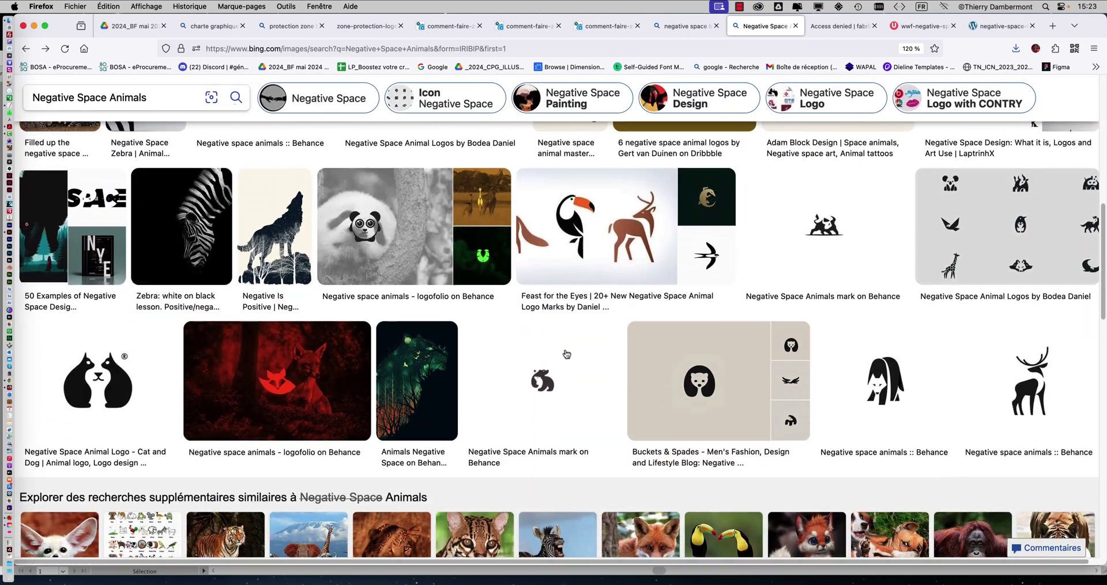
scroll(567, 355, down, 7)
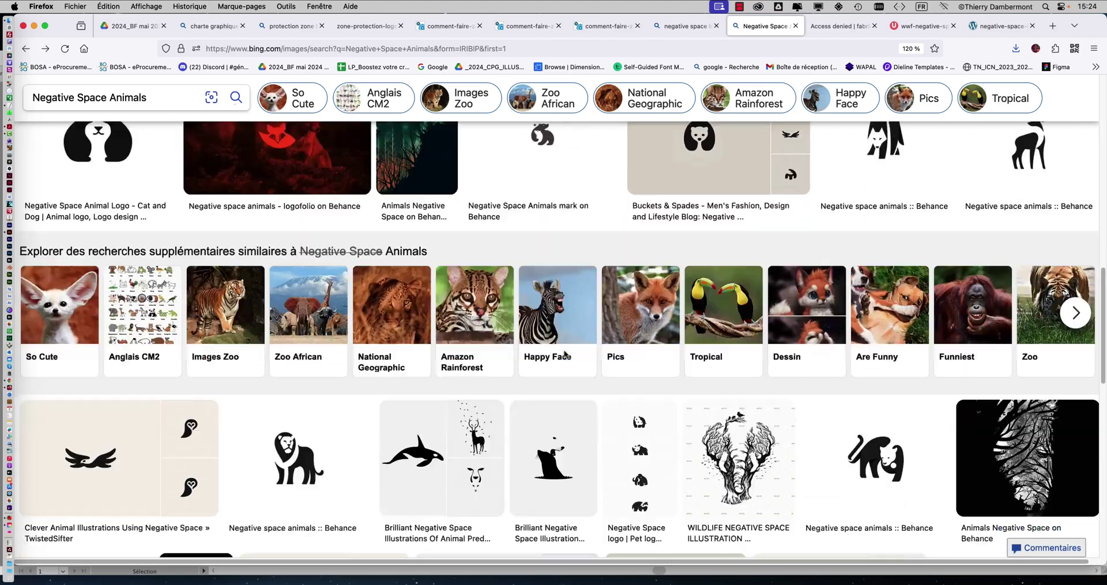
scroll(565, 355, down, 10)
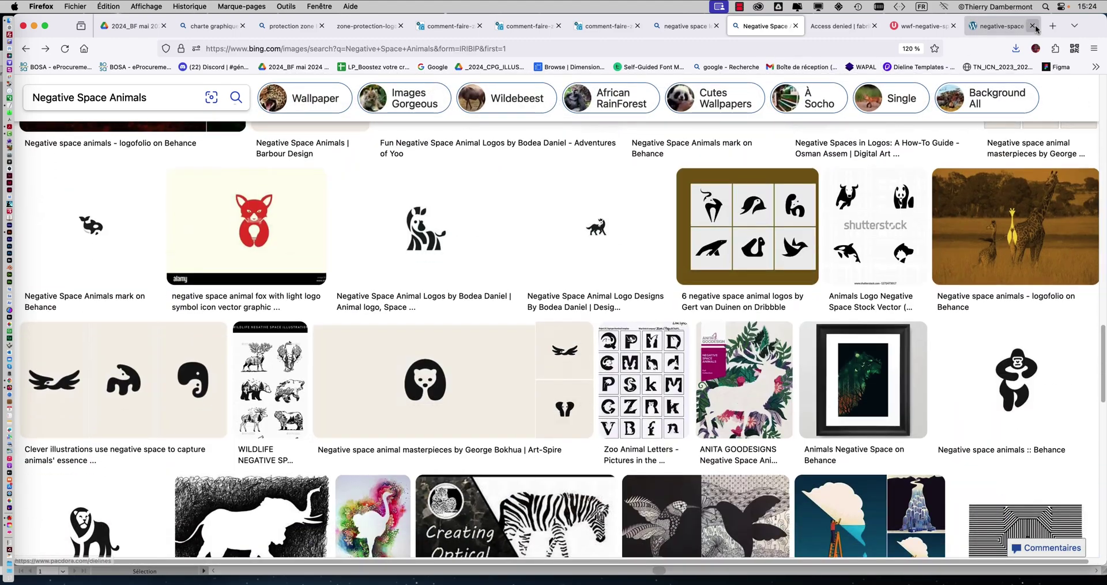
Search for "apple" in a new browser tab, refine the query to "apple logo", and examine the logo images found
click(1057, 28)
text(apple)
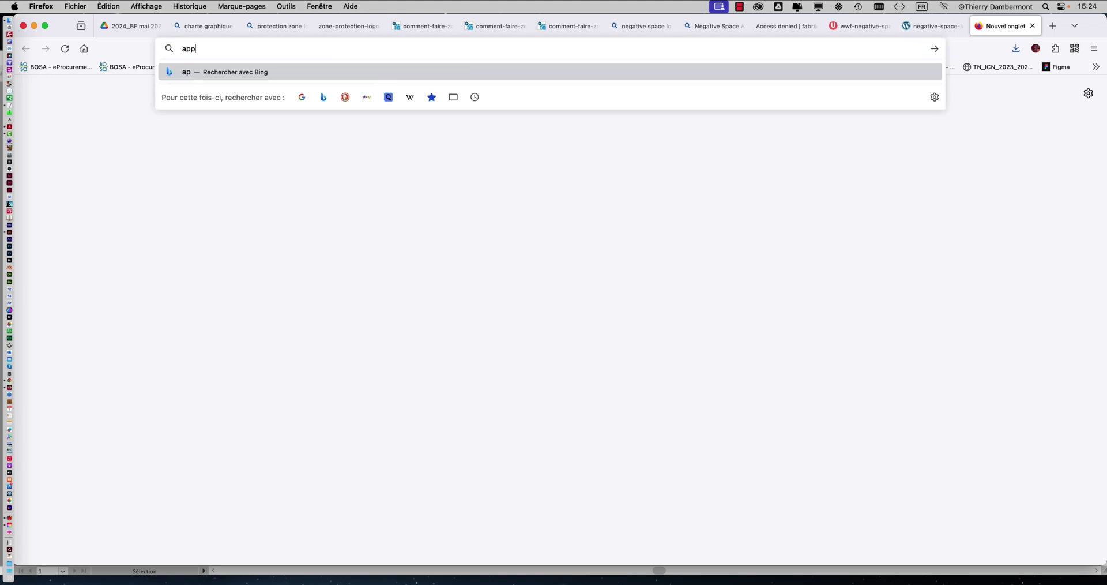
key(Return)
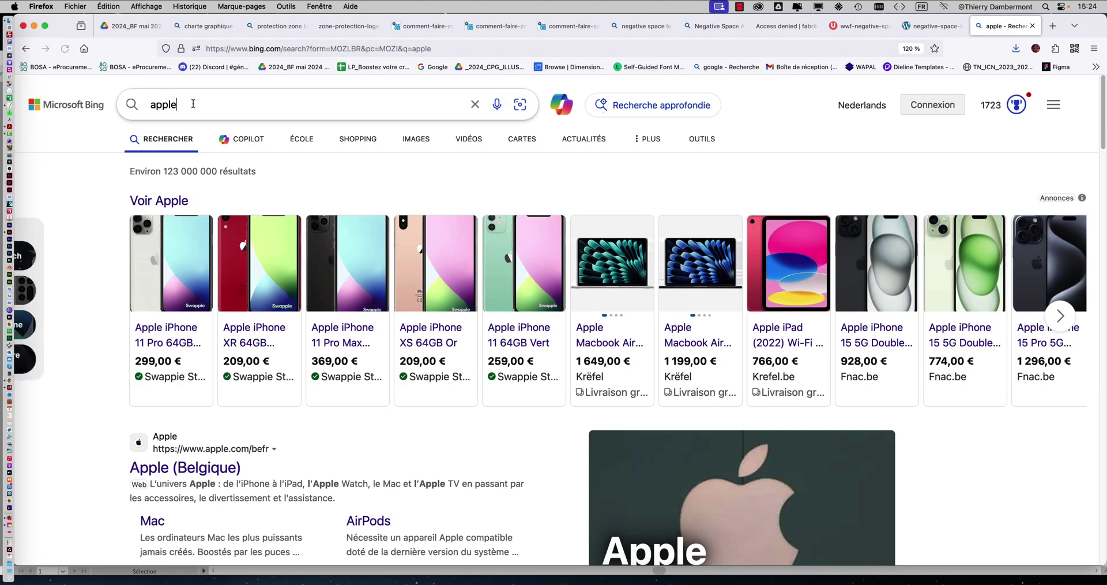
click(188, 94)
text(logo)
key(Return)
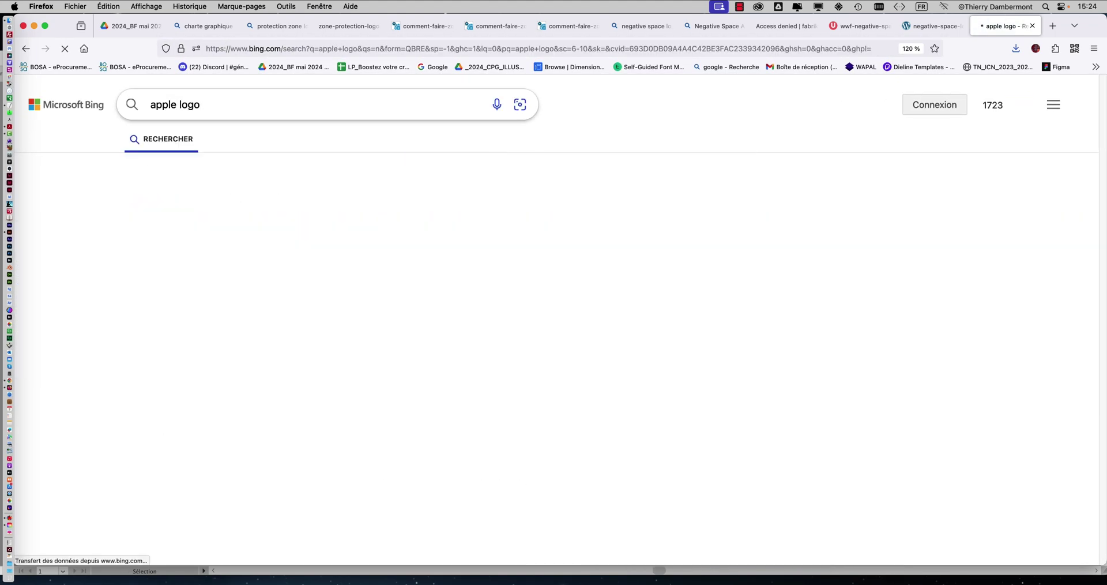
scroll(529, 391, down, 1)
scroll(529, 391, down, 3)
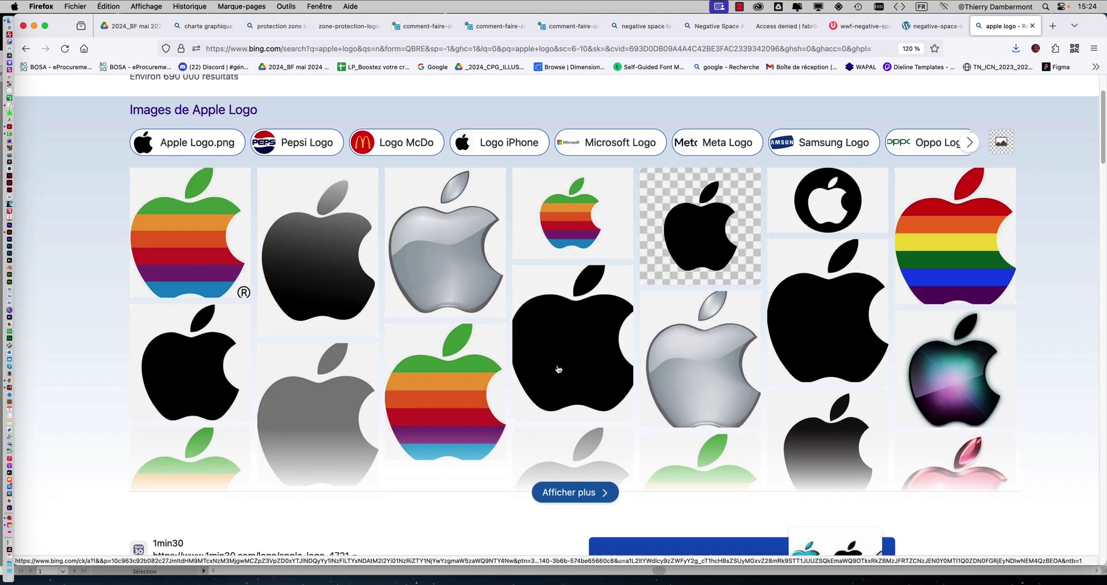
scroll(313, 117, down, 5)
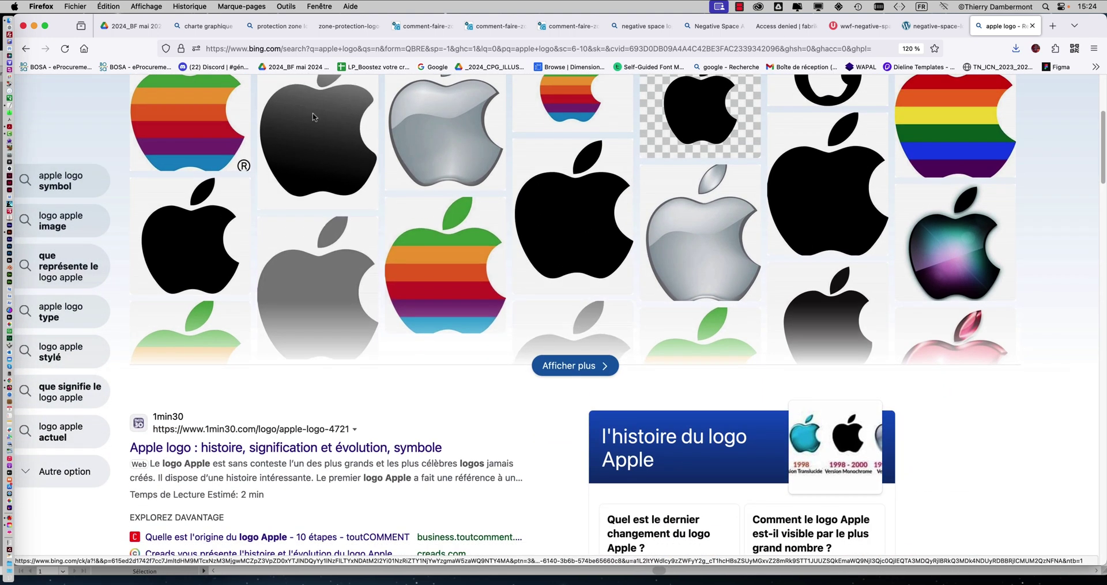
Revisit the opened GROW and WWF logo images, then return to the Negative Space Animals results
click(940, 26)
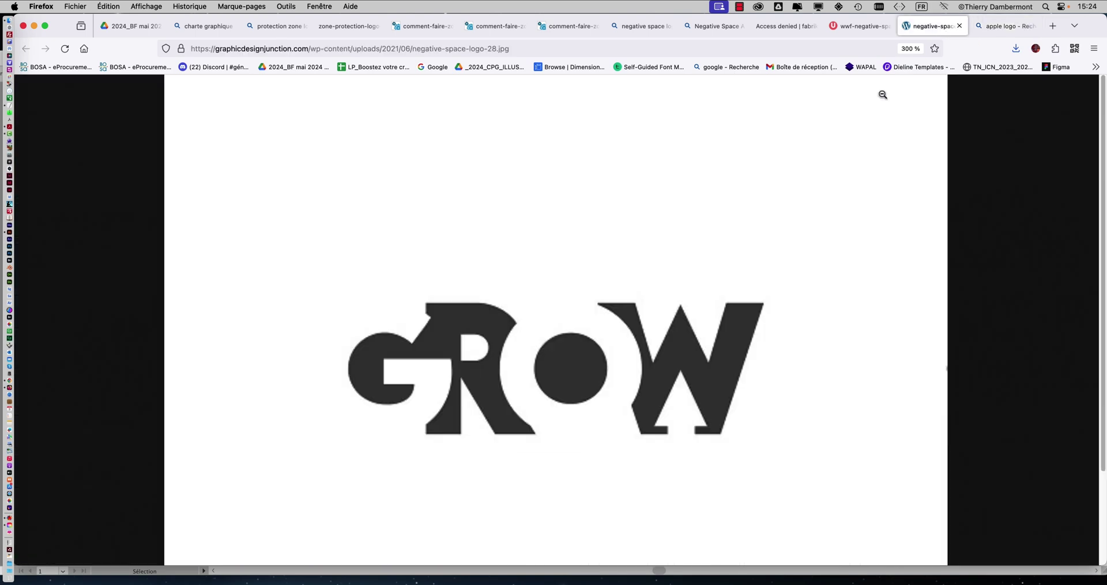
click(836, 26)
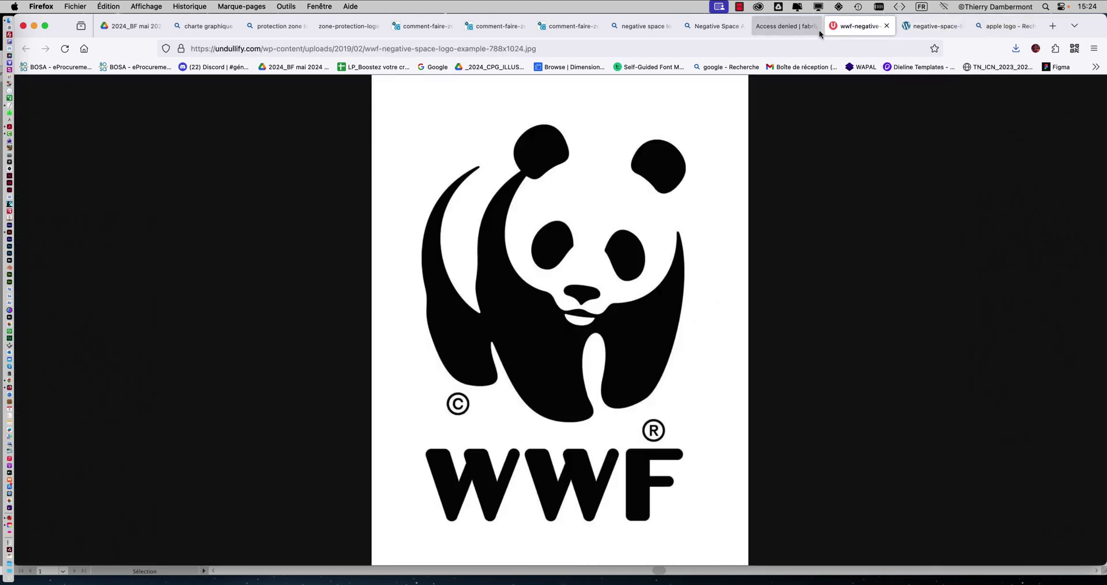
click(800, 26)
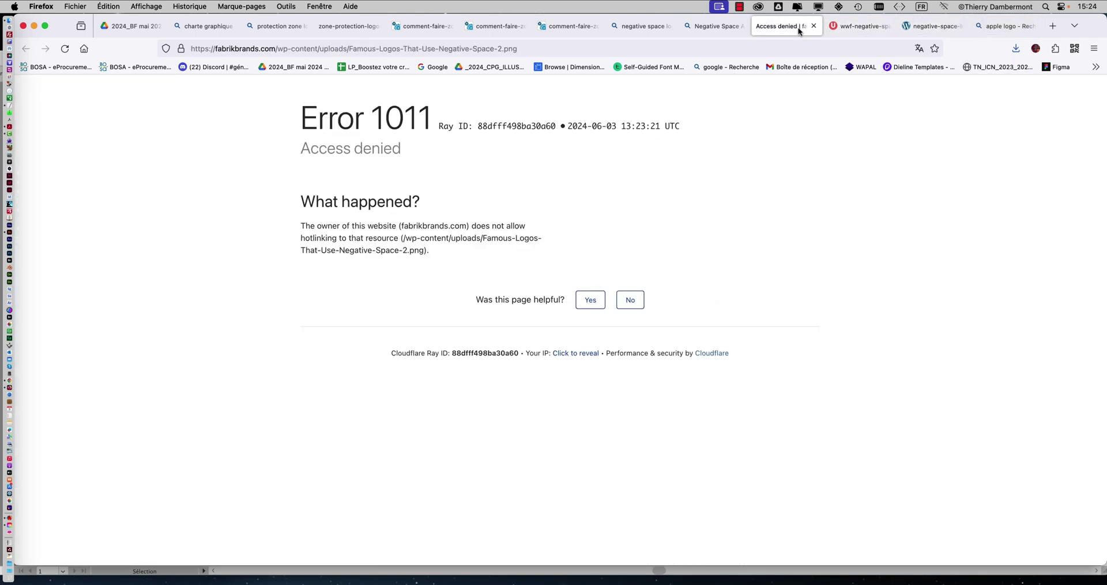
click(718, 27)
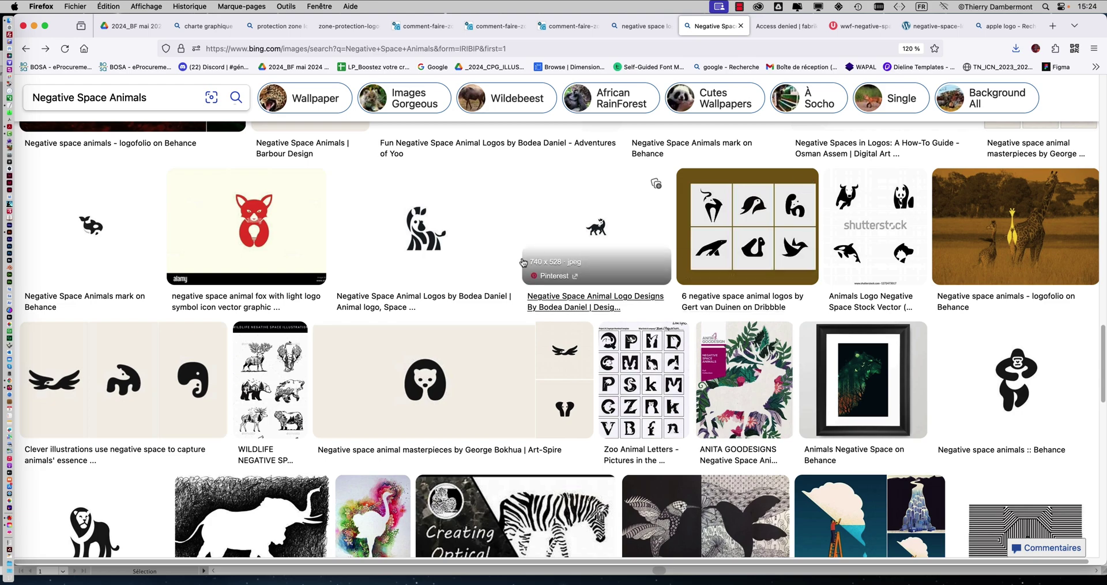
Browse further through the animal results and preview the elephant image from Minimalistic Animals Using Negative Space
scroll(522, 264, down, 5)
scroll(522, 265, down, 10)
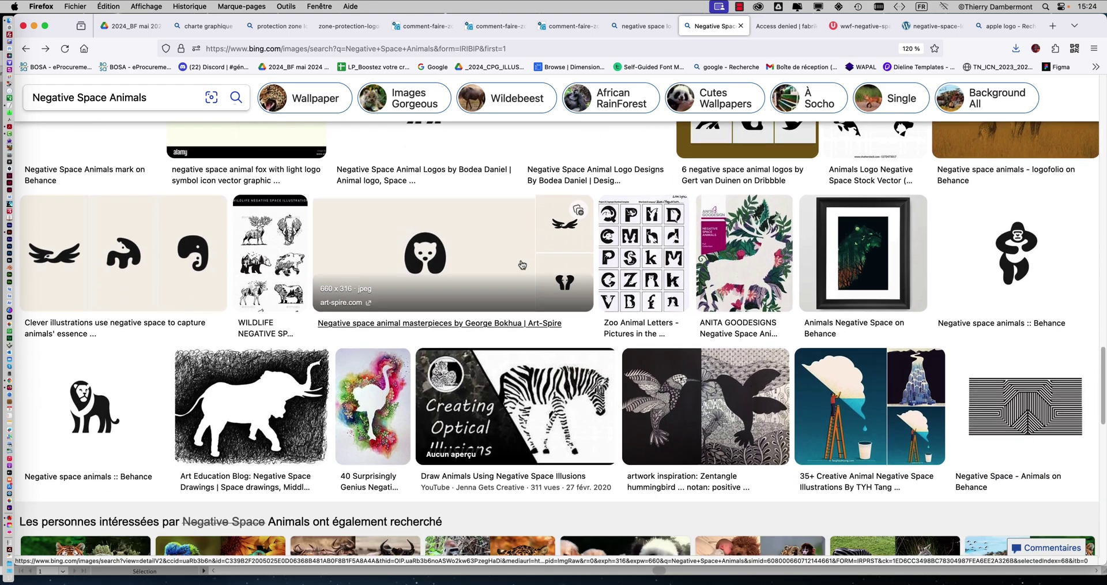
scroll(521, 264, down, 15)
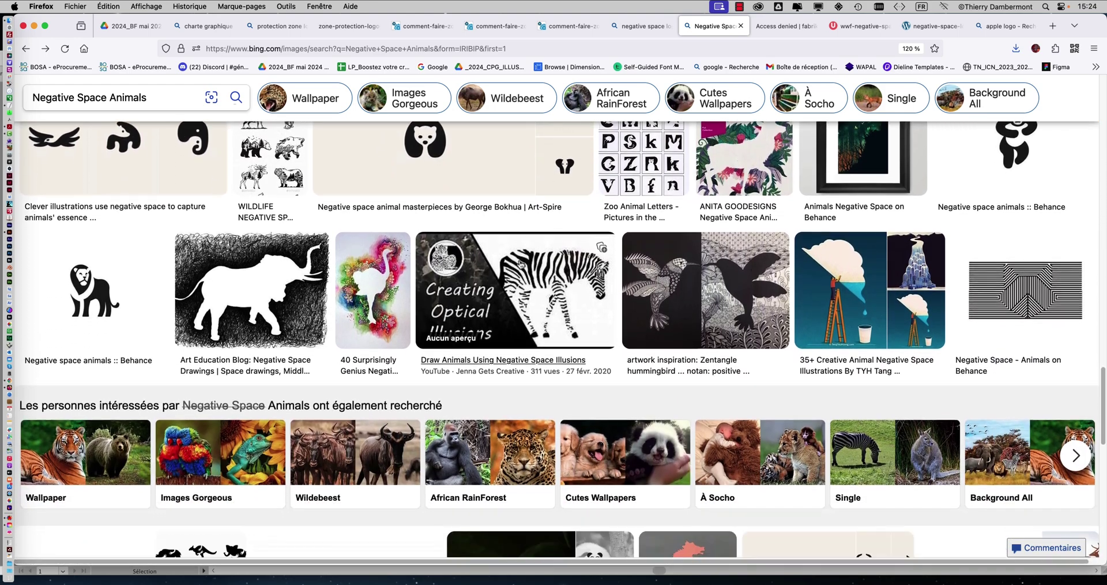
scroll(521, 264, down, 5)
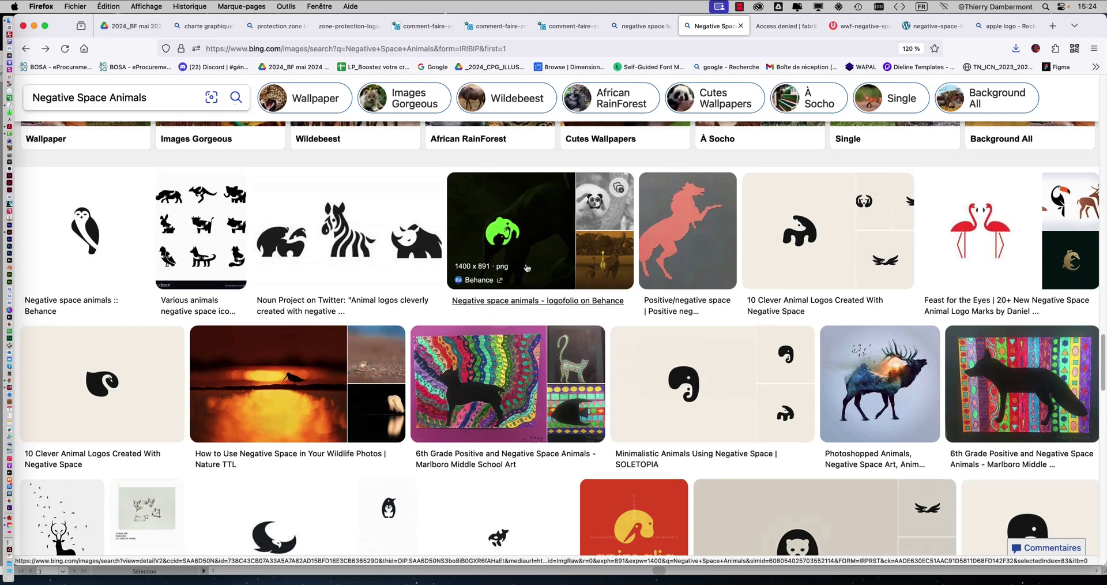
scroll(525, 268, down, 5)
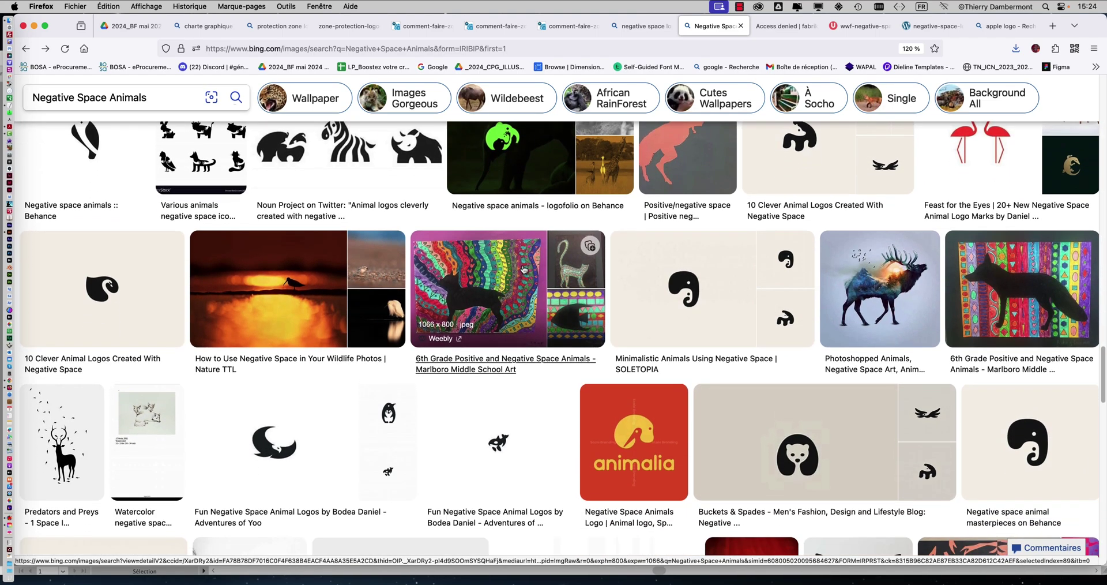
scroll(523, 269, down, 5)
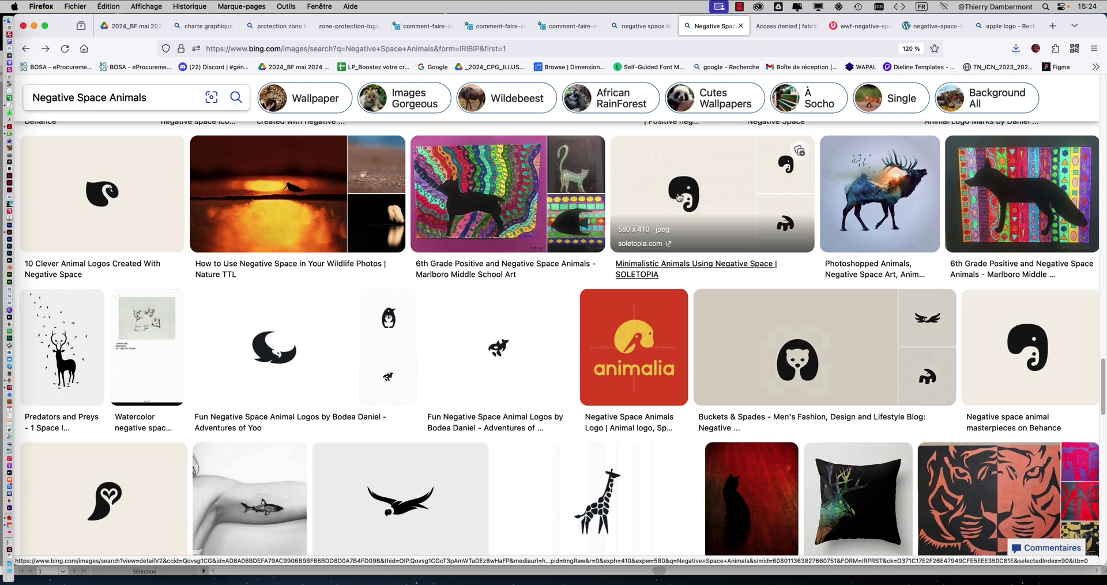
click(679, 198)
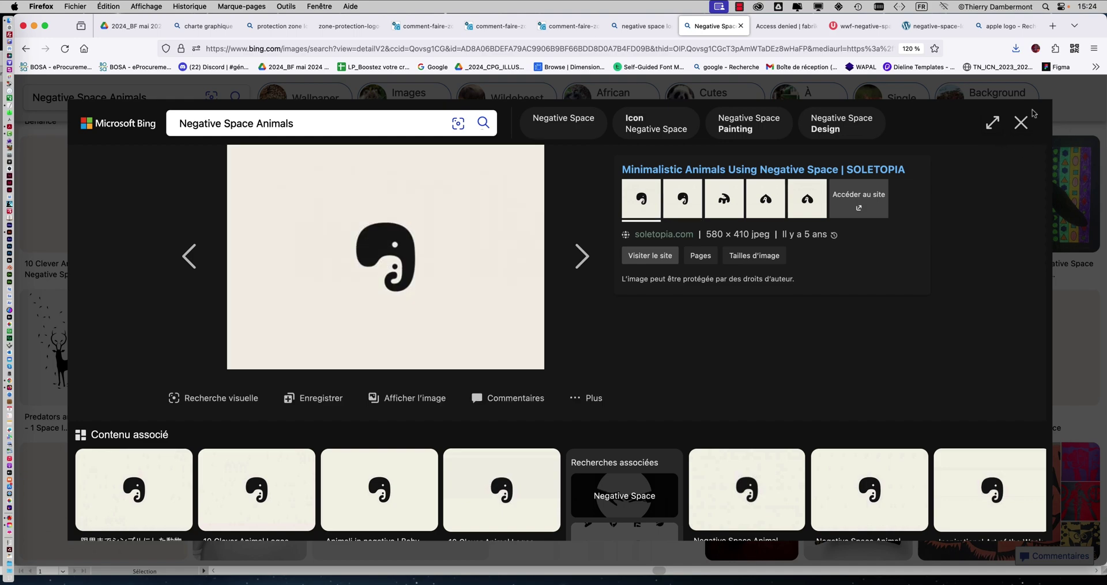
Close the elephant preview and examine the remaining negative space animal images down to the end of the loaded results
click(1021, 122)
scroll(763, 154, down, 2)
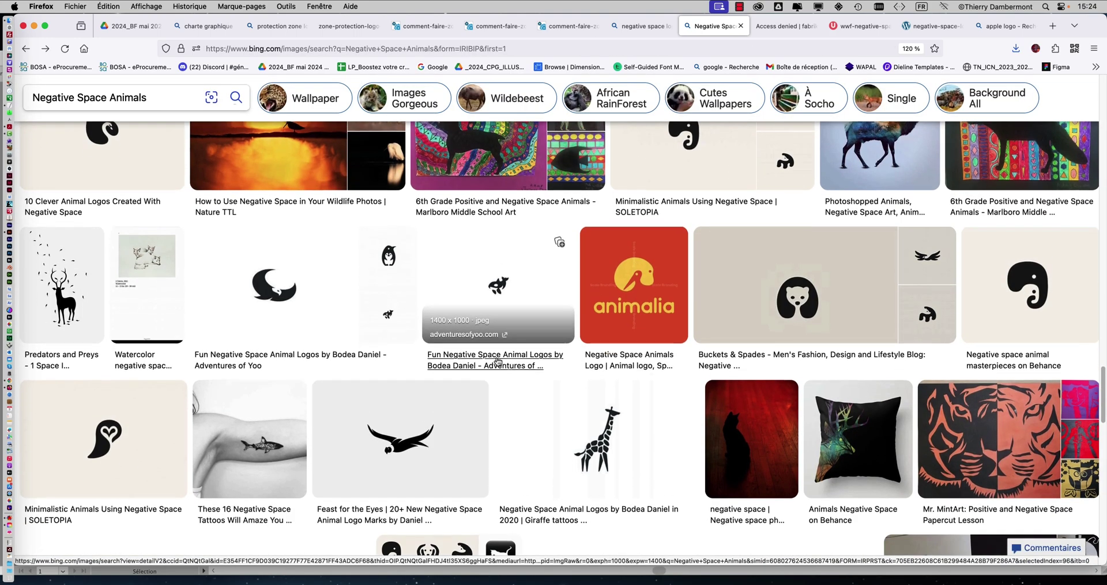
scroll(498, 361, down, 9)
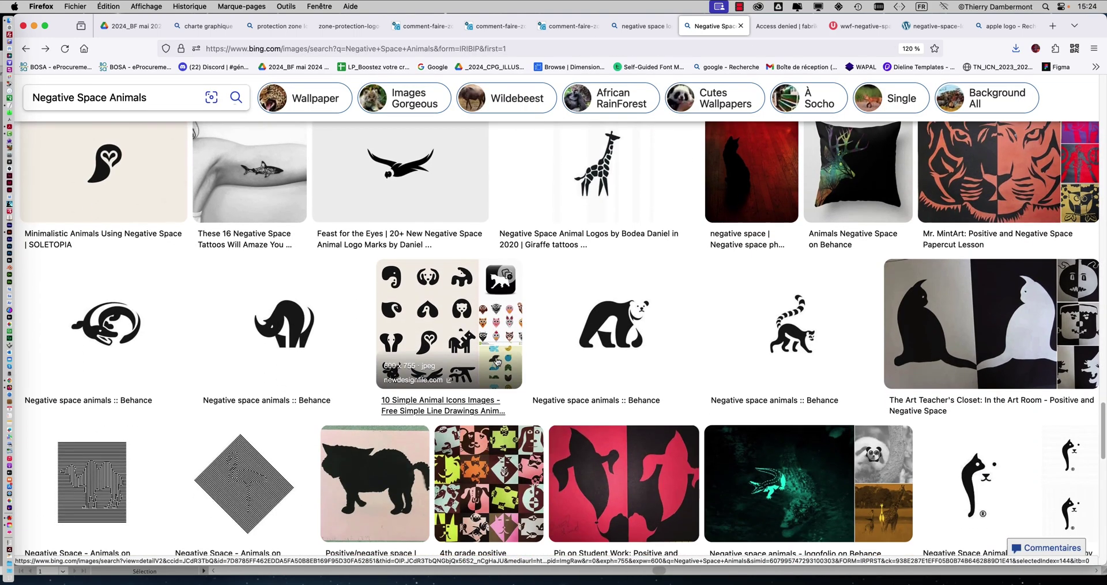
scroll(498, 361, down, 7)
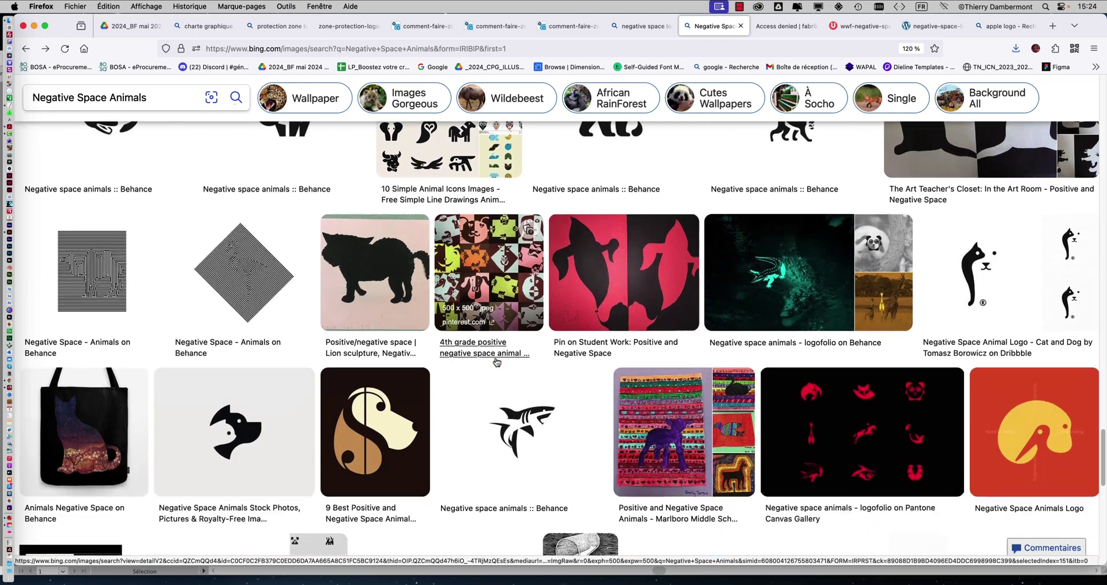
scroll(497, 361, down, 7)
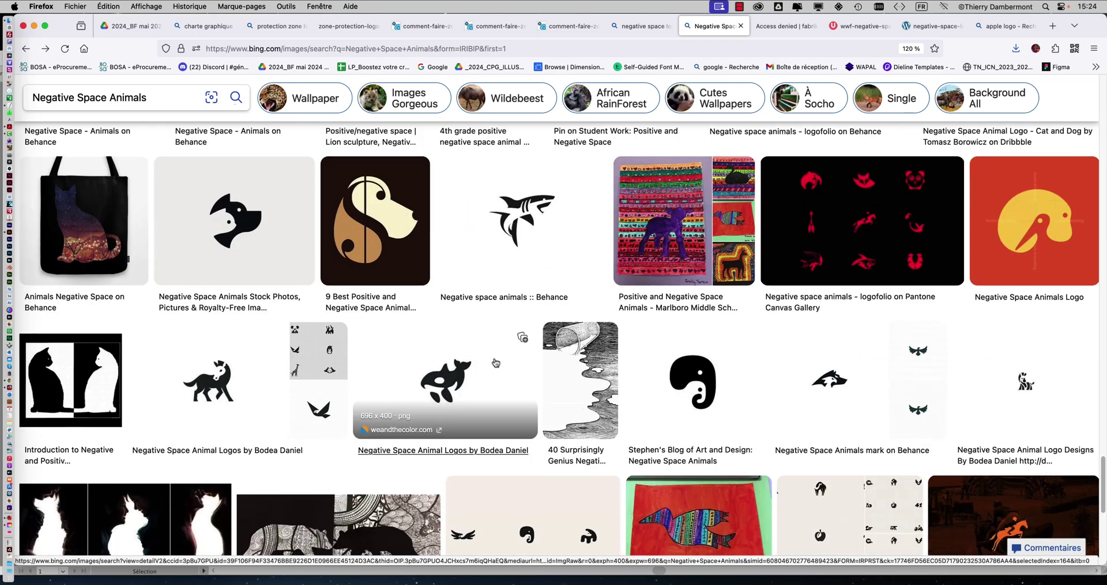
scroll(496, 362, down, 7)
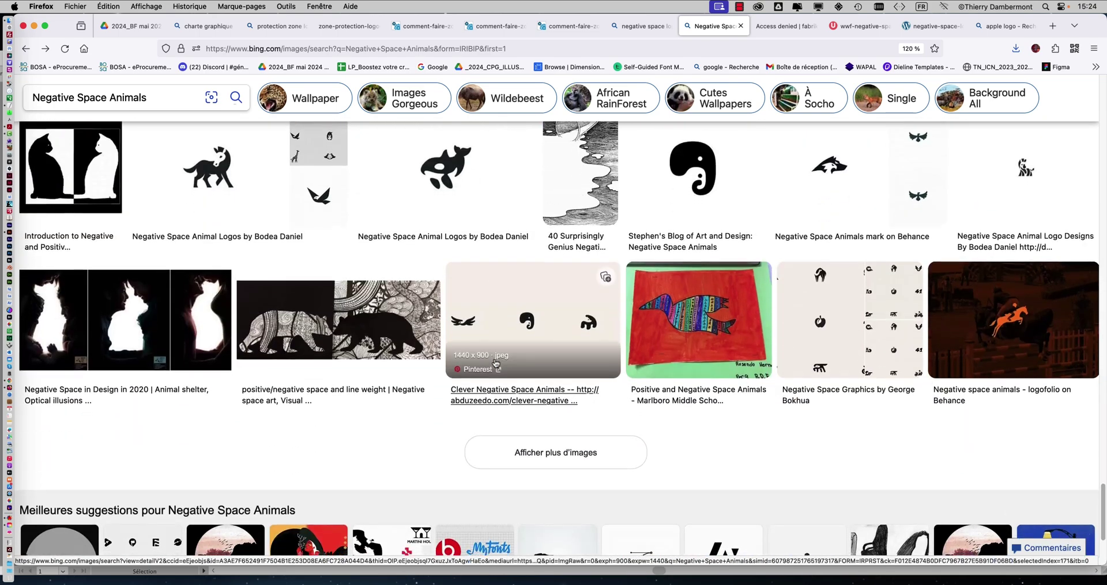
Return to the start of the image results and replace the query with "logo carrefour"
scroll(495, 362, down, 15)
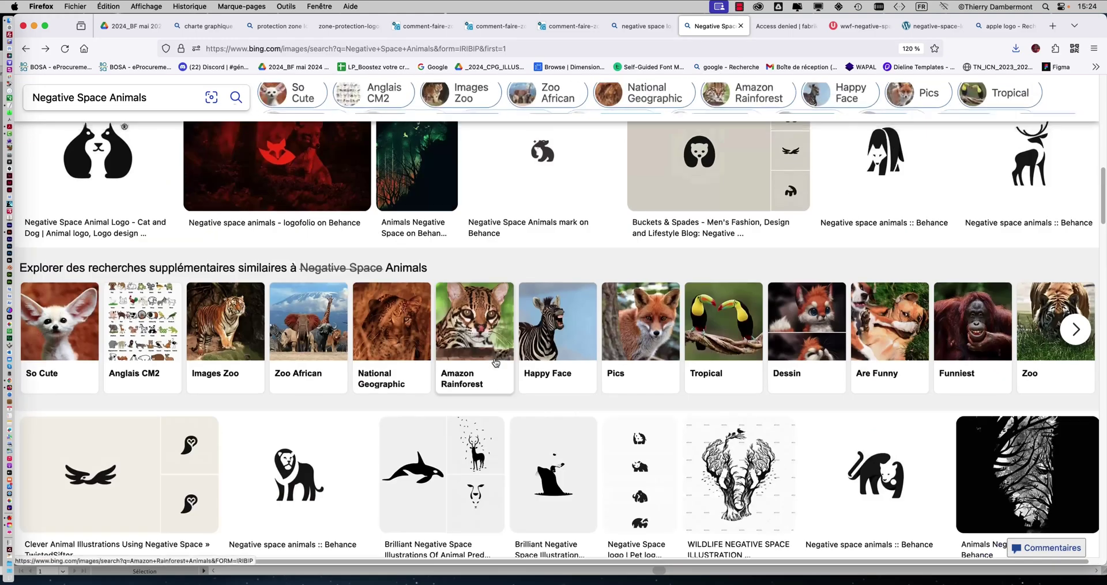
key(Home)
drag(250, 102, 184, 89)
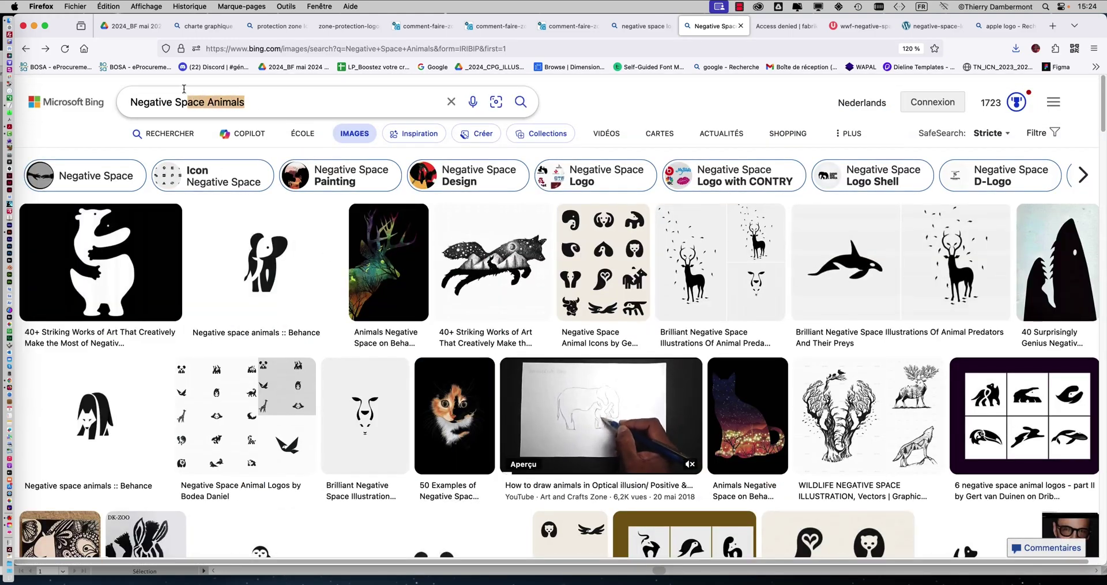
text(lo)
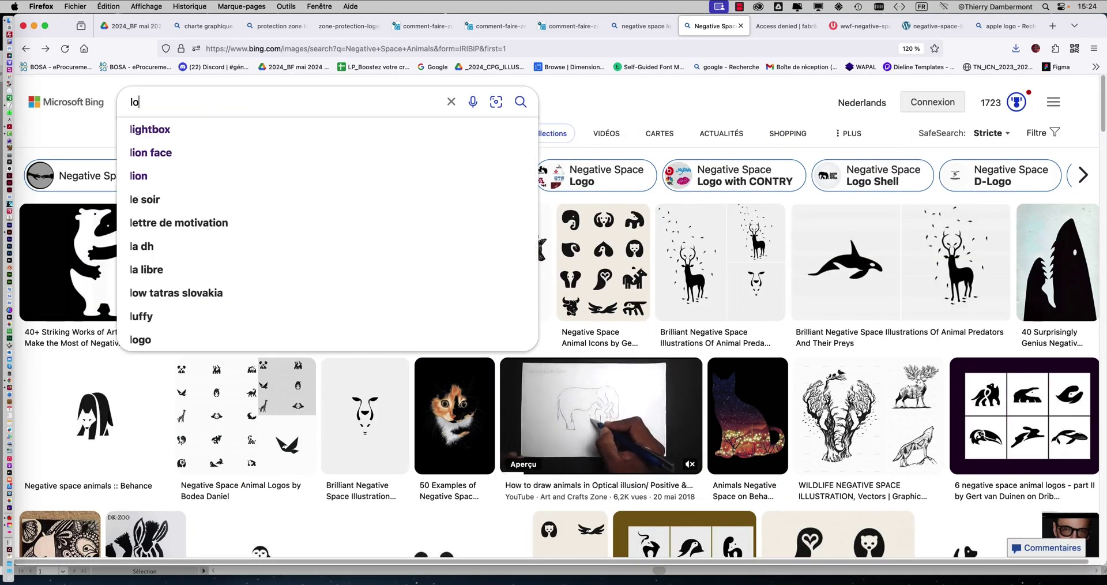
text(go carrefour)
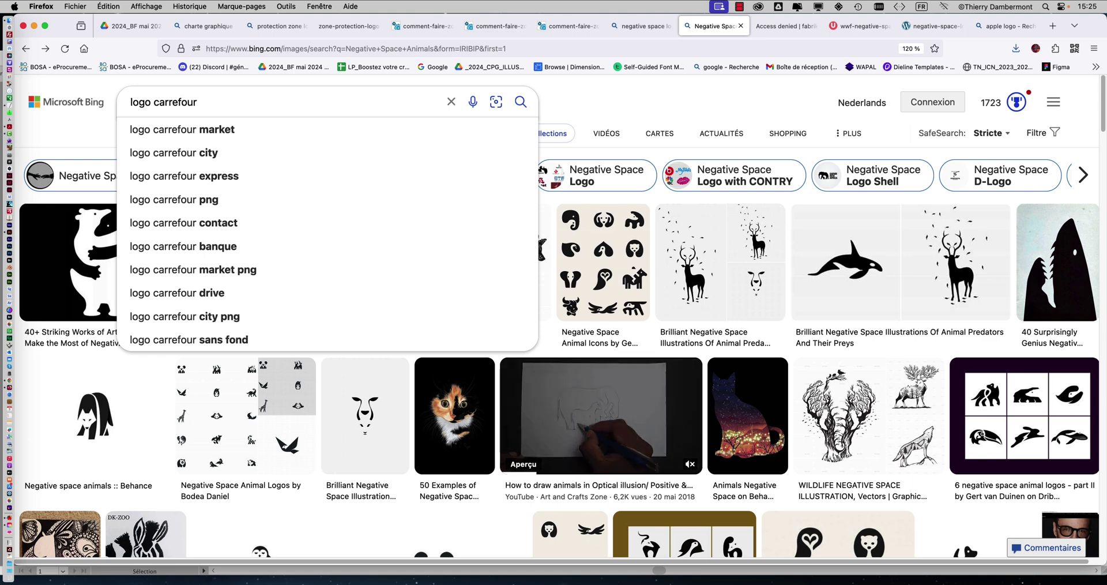
key(Return)
Open the full-size Carrefour logo with rounded corners, then the sharp-cornered version, both from Logos Download
click(236, 251)
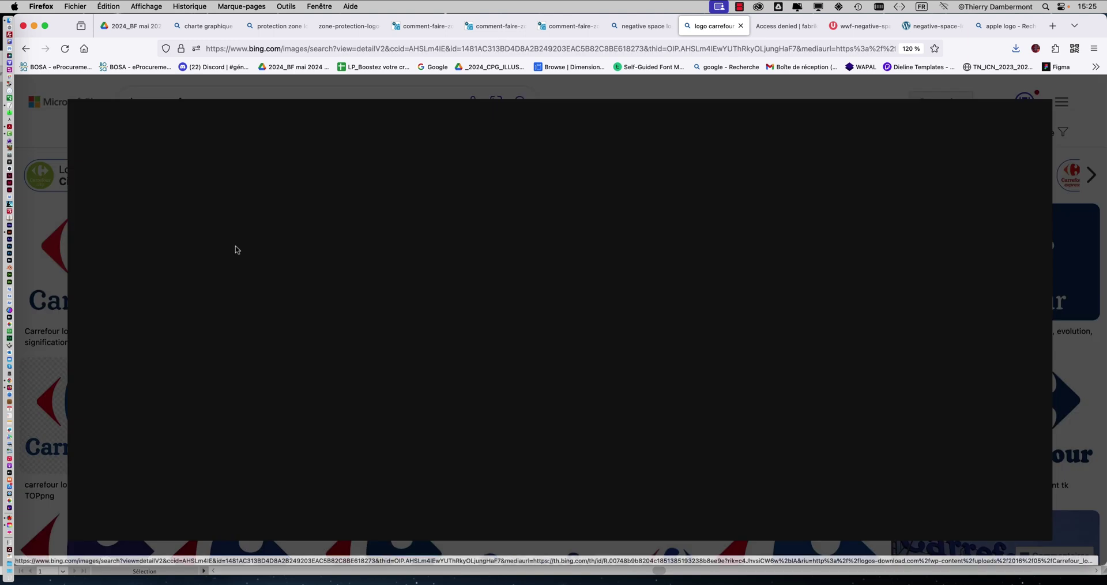
click(448, 398)
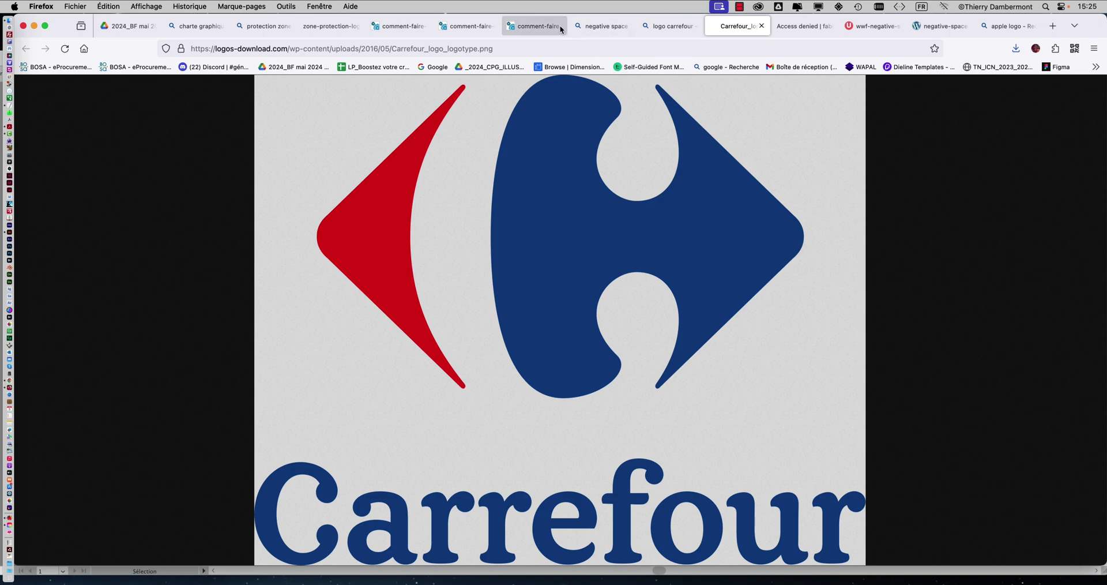
click(661, 29)
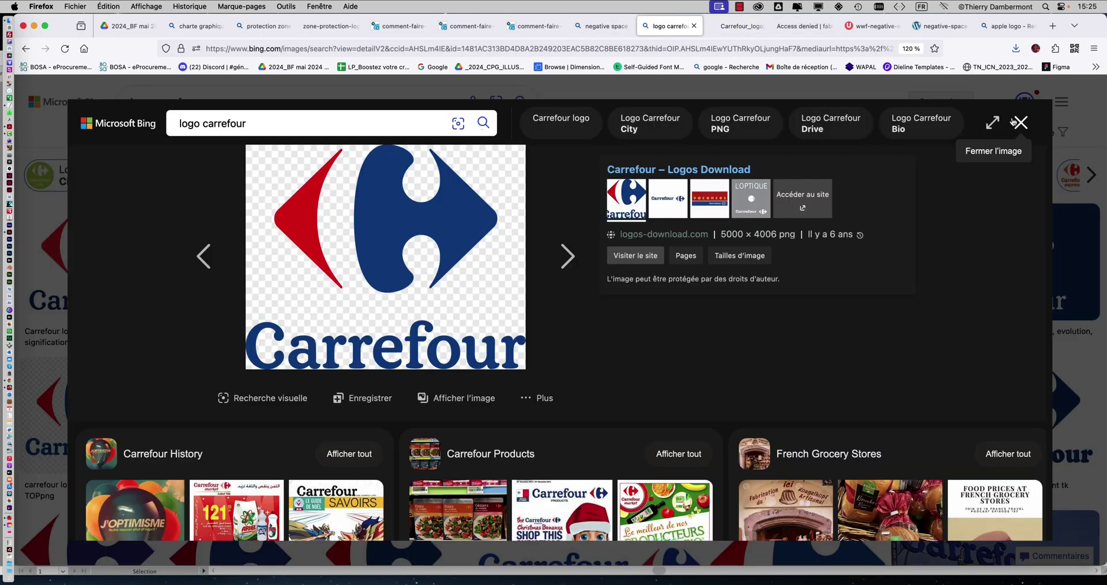
click(1019, 123)
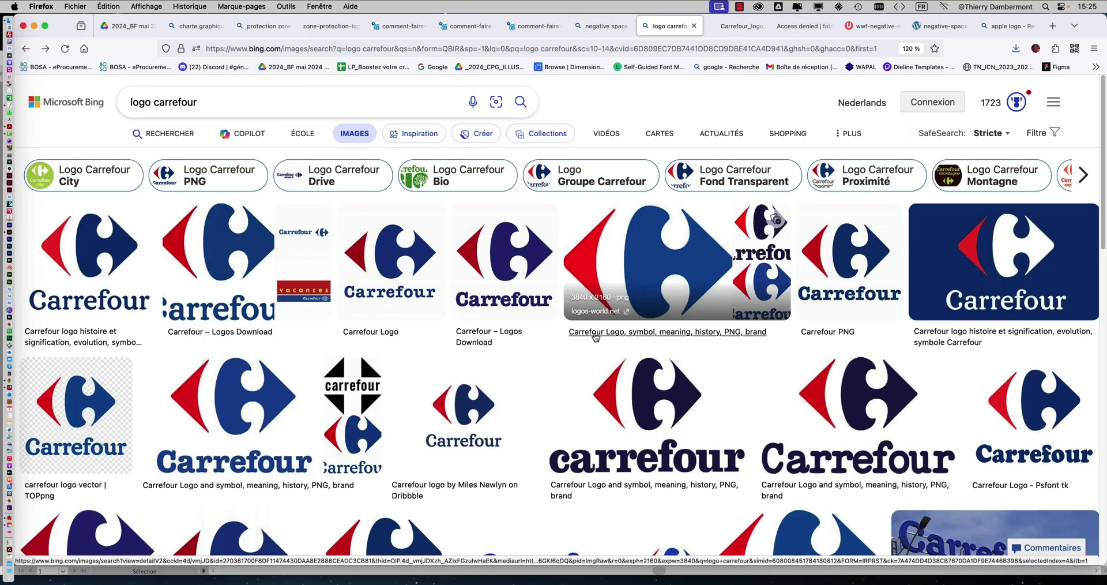
click(523, 261)
click(437, 398)
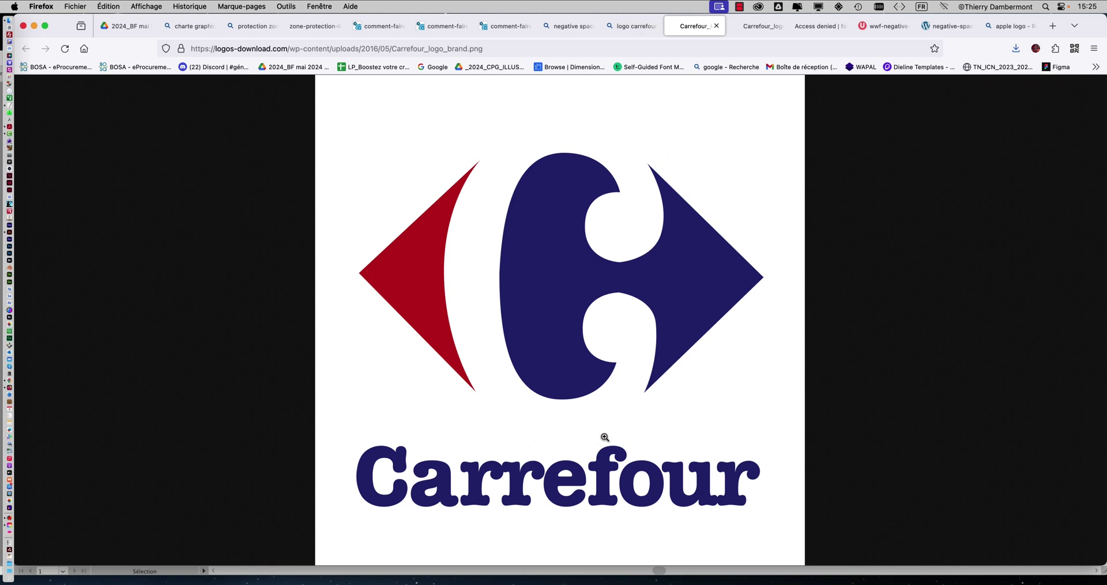
Search for "gestalt theory" in a new browser tab and open the Wikipedia article Psychologie de la forme
key(super+t)
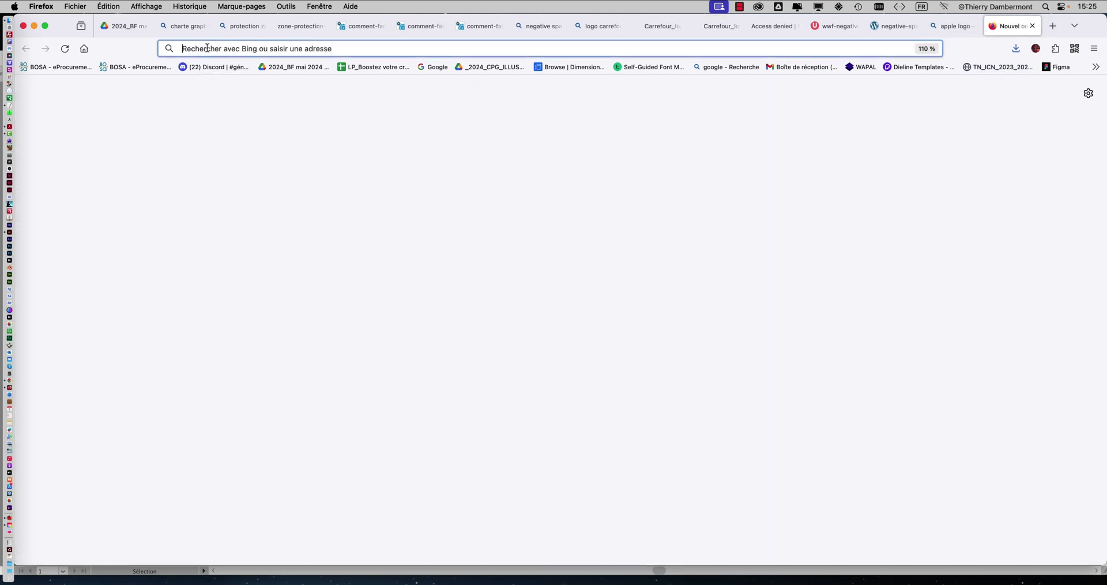
text(gestalt theory)
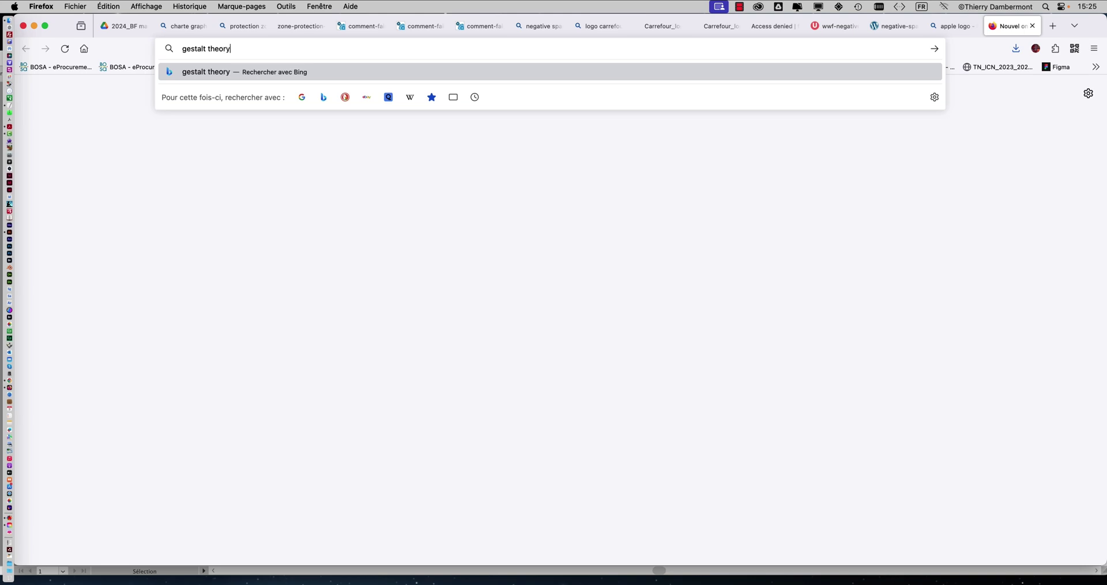
key(Return)
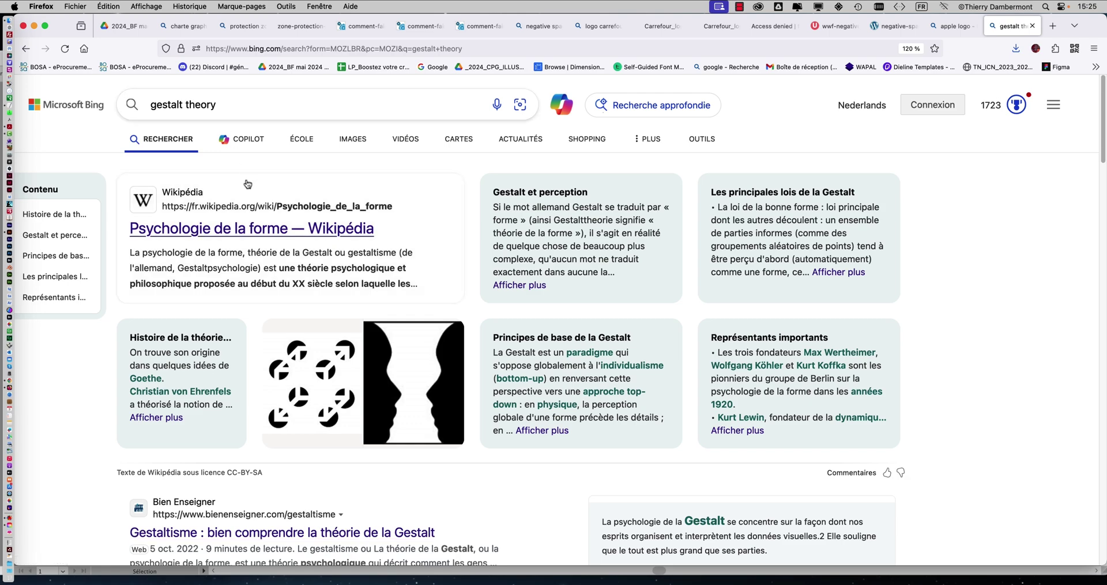
click(313, 377)
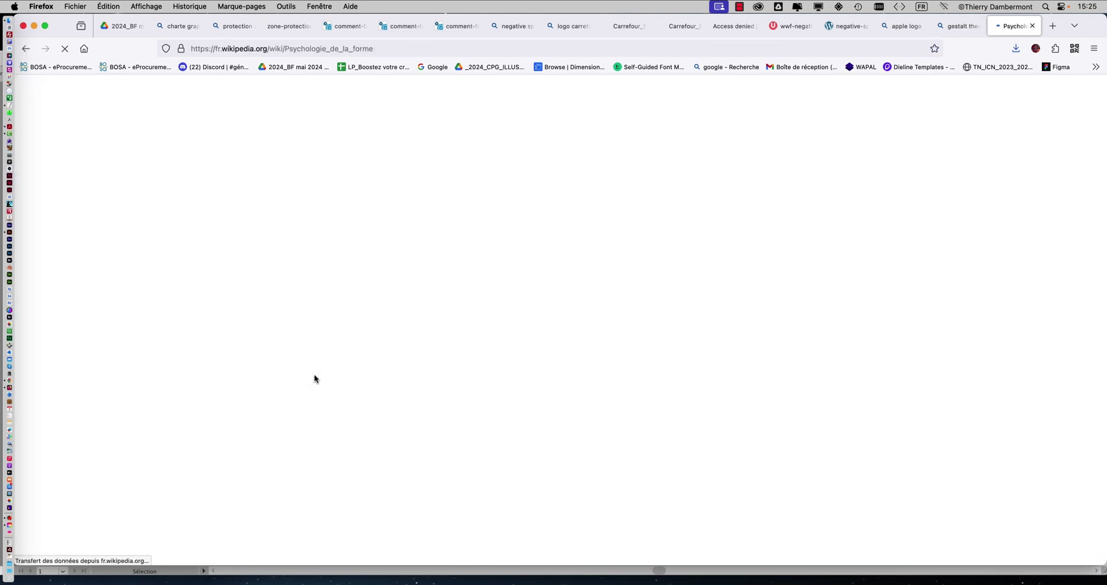
Enlarge the imaginary cube figure in the article's Gestalt et perception section, then close it
scroll(701, 364, down, 3)
scroll(713, 375, down, 5)
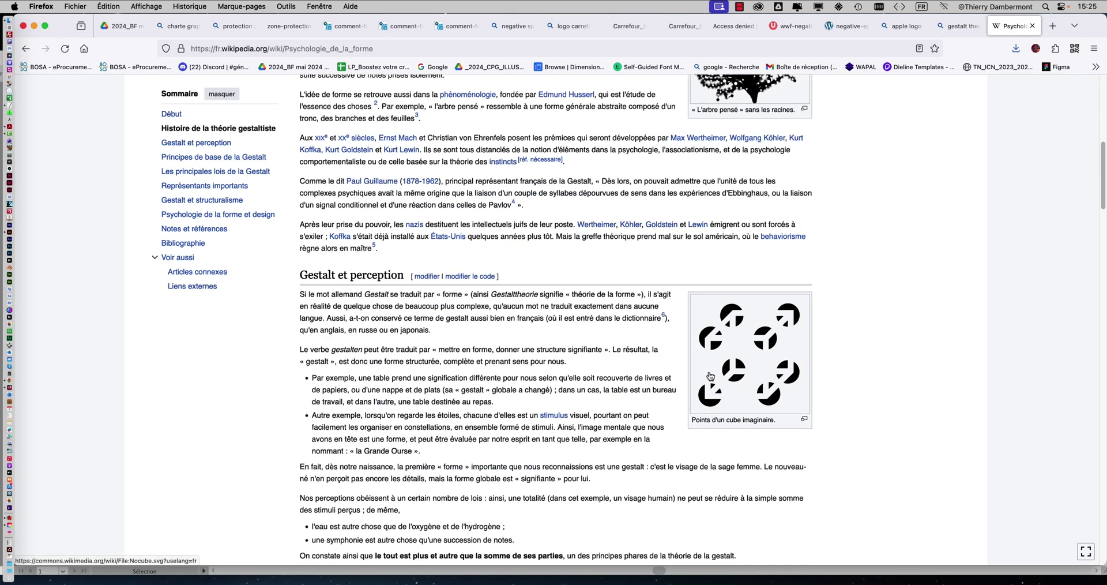
click(754, 355)
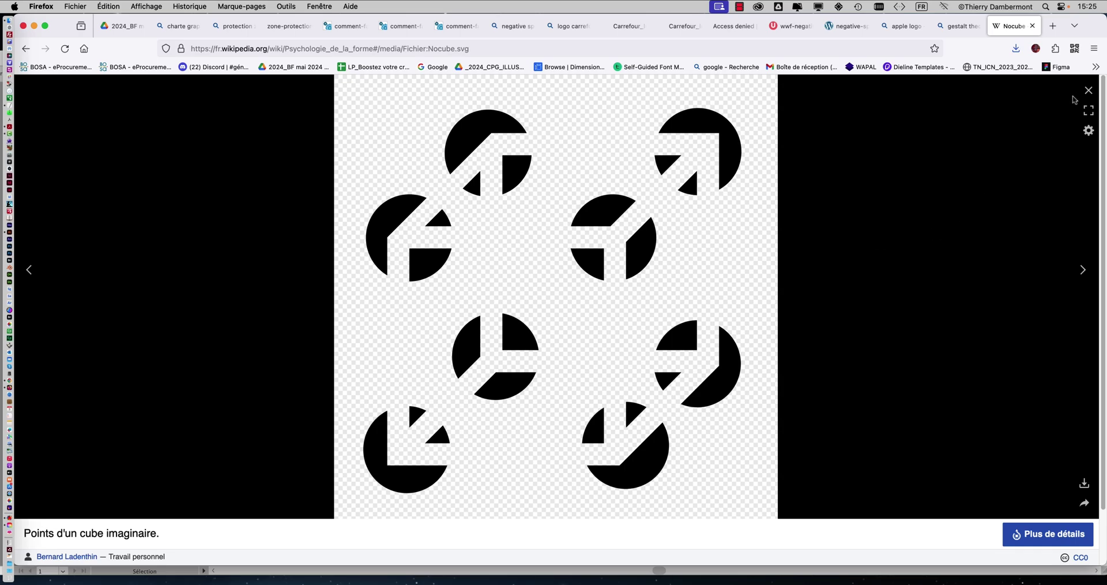
click(1089, 91)
Enlarge the Vase de Rubin figure in the Principes de base de la Gestalt section, then close it
scroll(672, 369, down, 10)
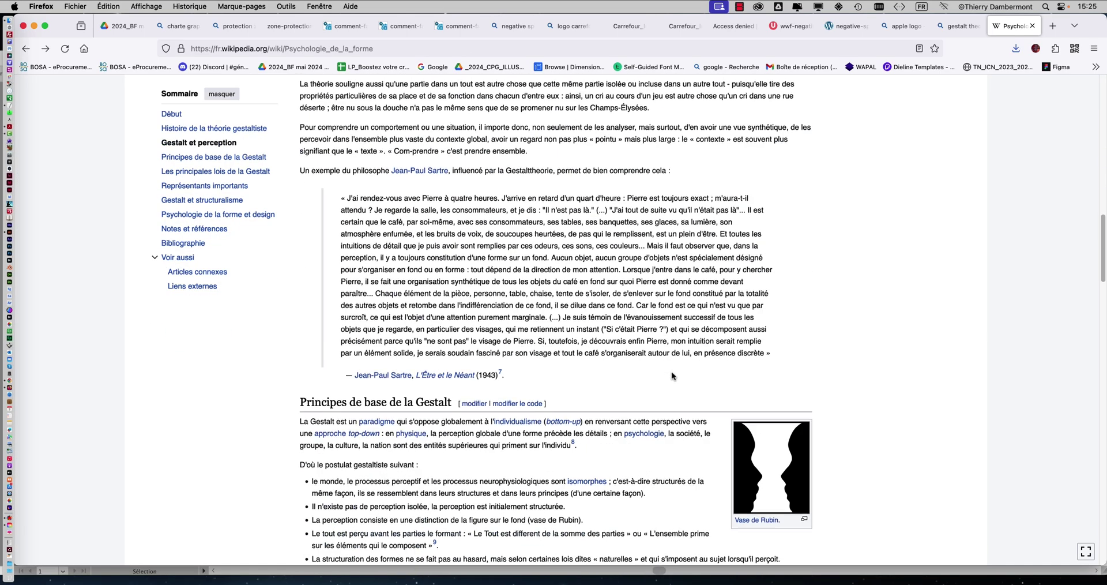
click(760, 387)
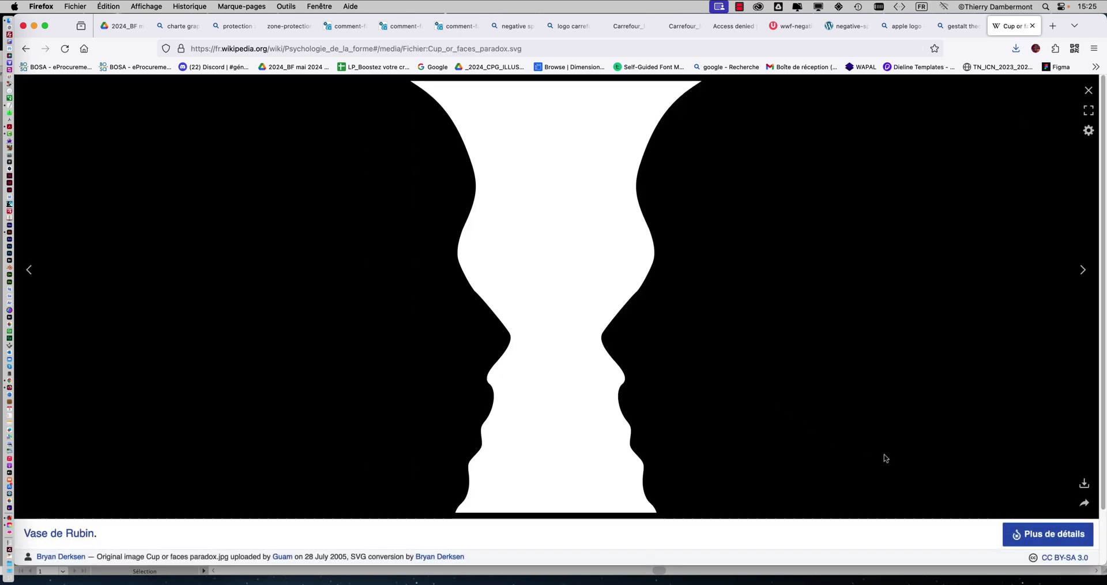
click(1089, 91)
Enlarge the composition of Gestalt laws beside the Gestalt et structuralisme section, then close it
scroll(792, 314, down, 12)
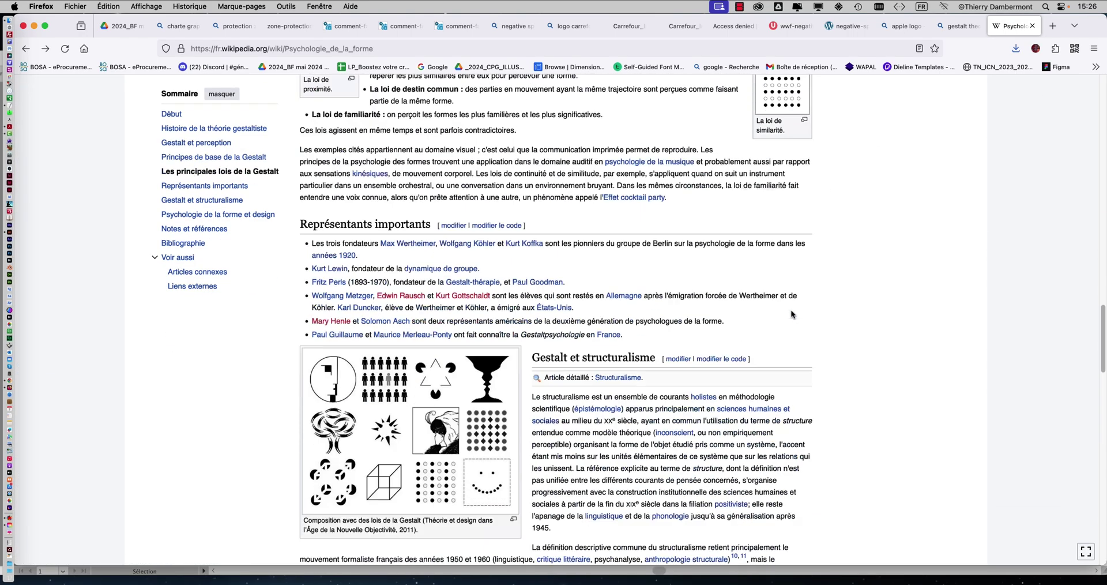
scroll(791, 309, down, 4)
click(476, 272)
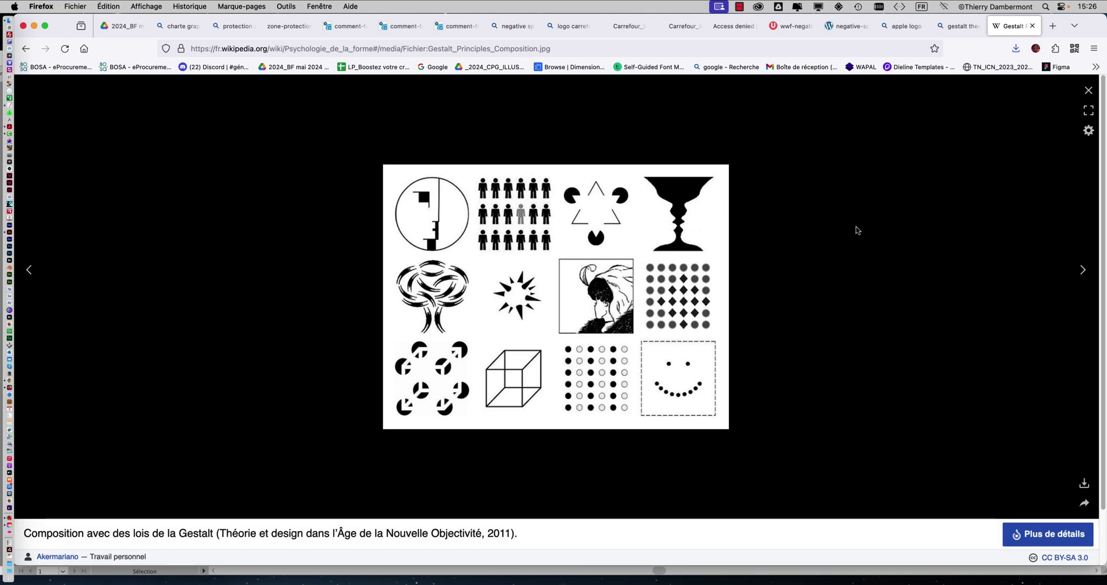
click(1089, 91)
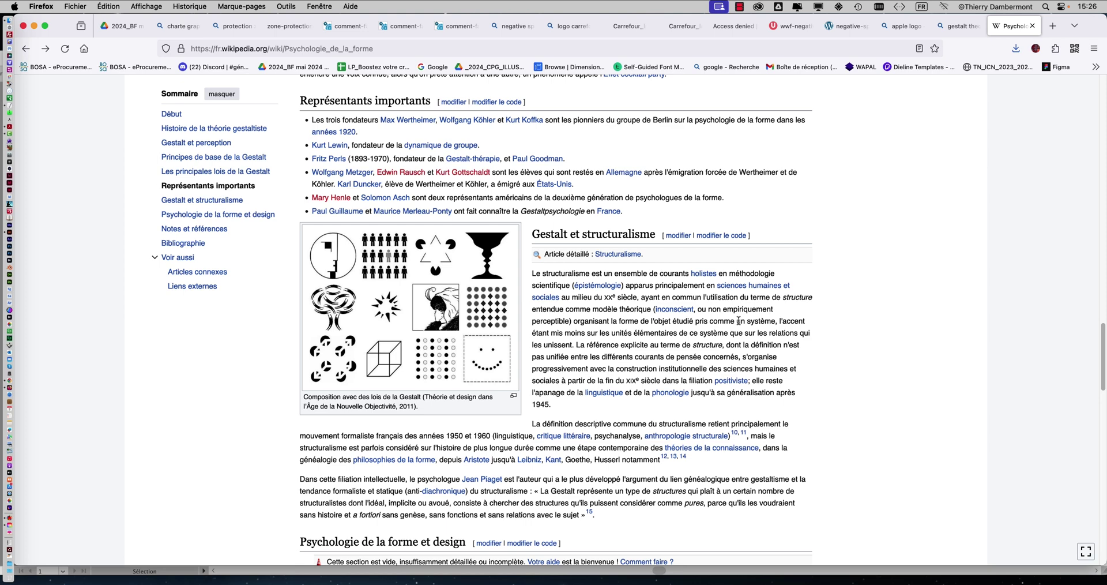
Go back to the gestalt theory search and show its image results
click(960, 25)
click(903, 28)
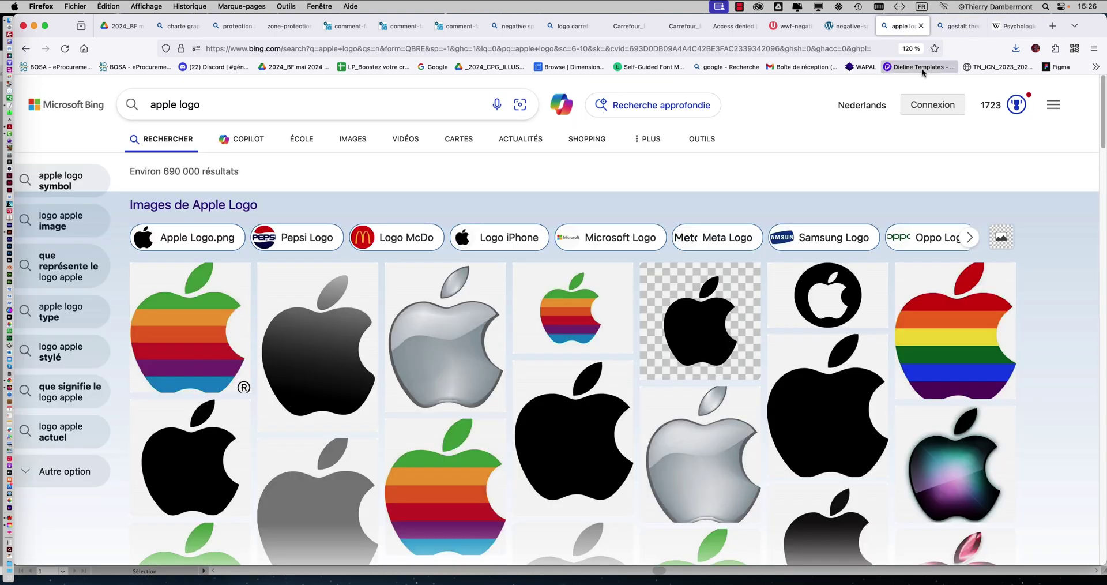
click(957, 26)
click(342, 142)
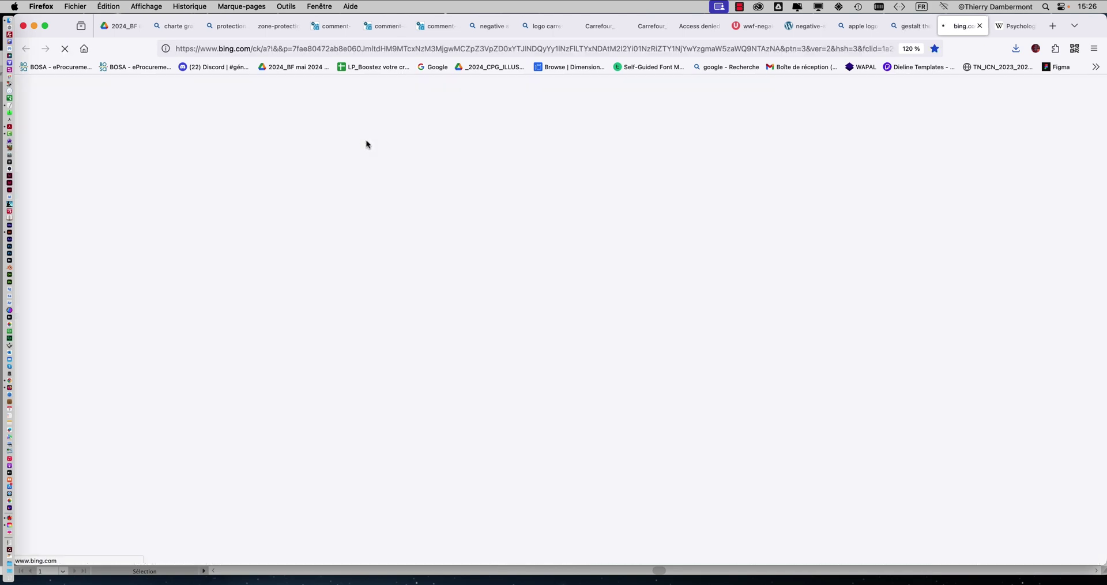
scroll(695, 349, down, 1)
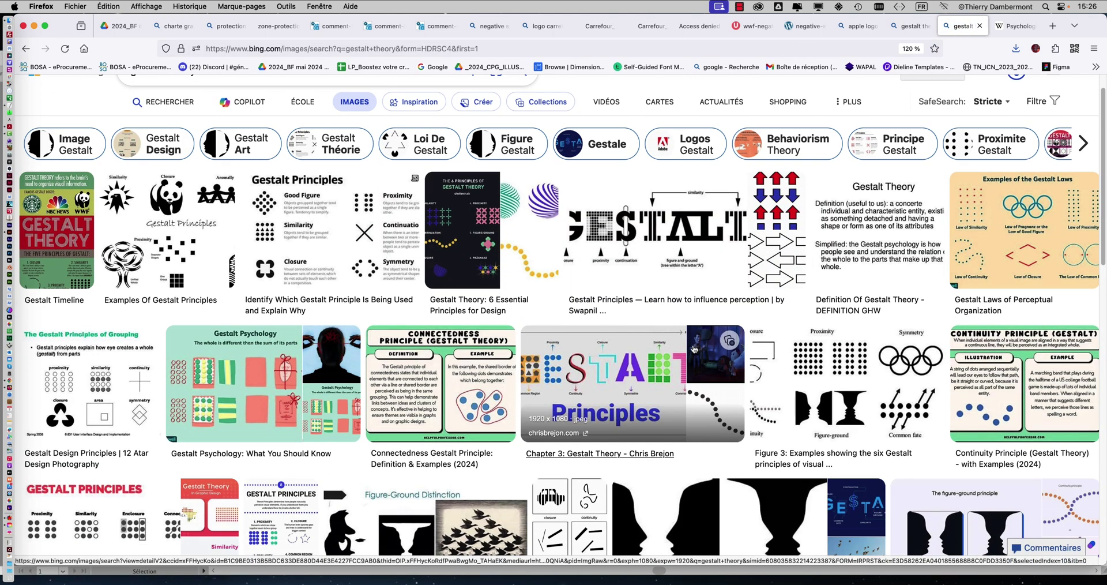
Refine the image search to "gestalt theory logo"
scroll(196, 108, up, 1)
click(196, 108)
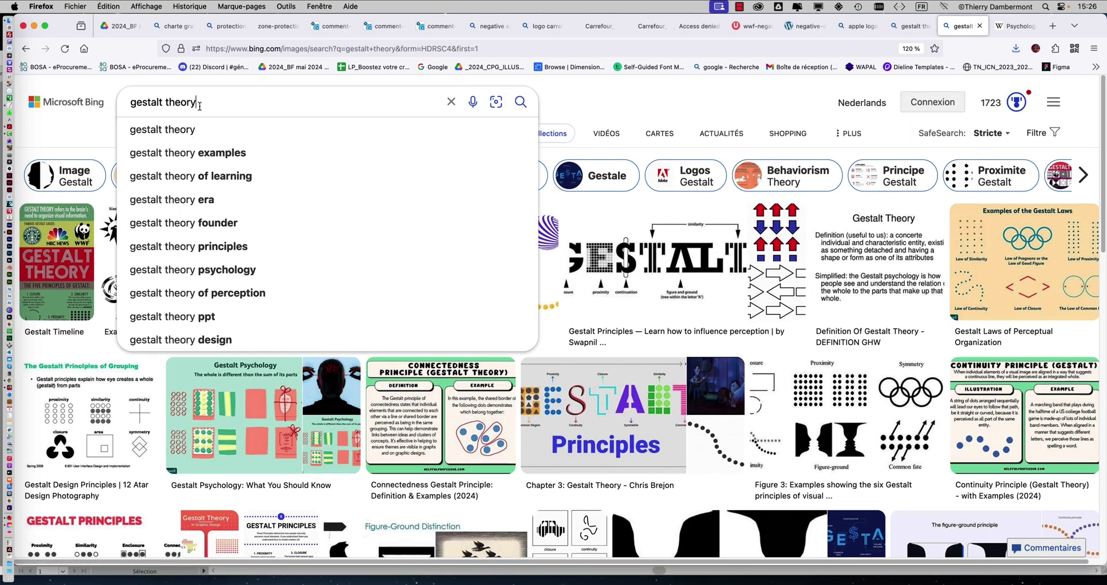
text(logo)
key(Return)
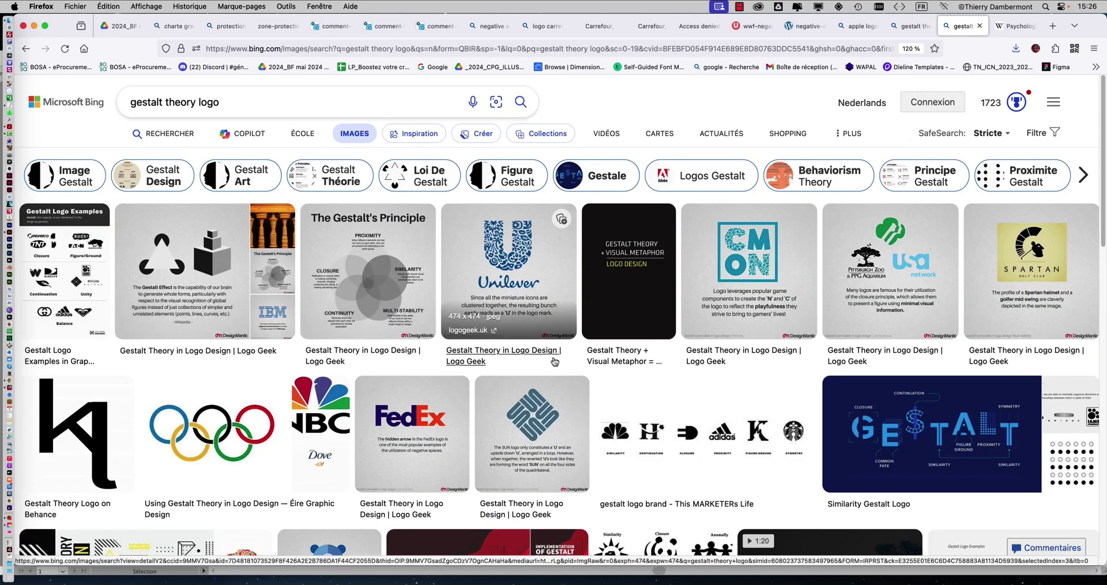
Preview the Gestalt Effect image from Logo Geek, close it, and examine the other Gestalt logo examples
click(169, 262)
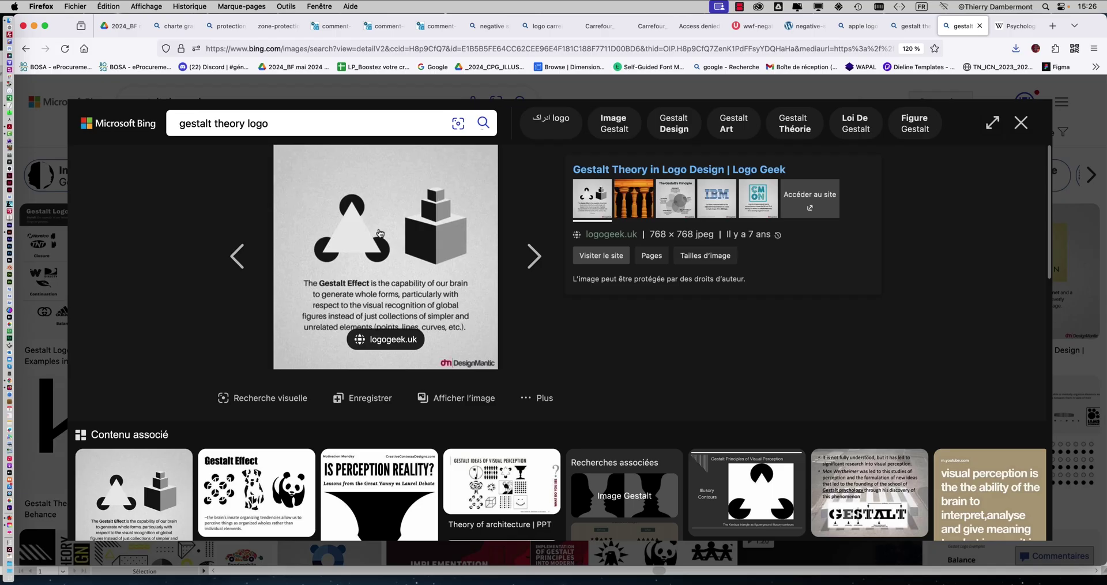
click(1021, 118)
scroll(626, 398, down, 5)
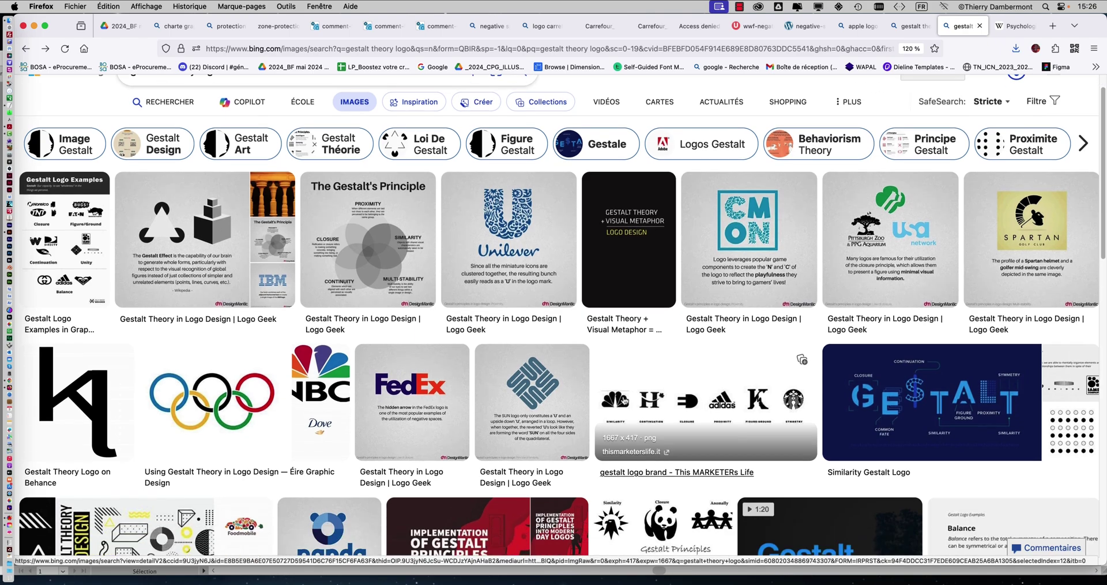
scroll(718, 343, down, 2)
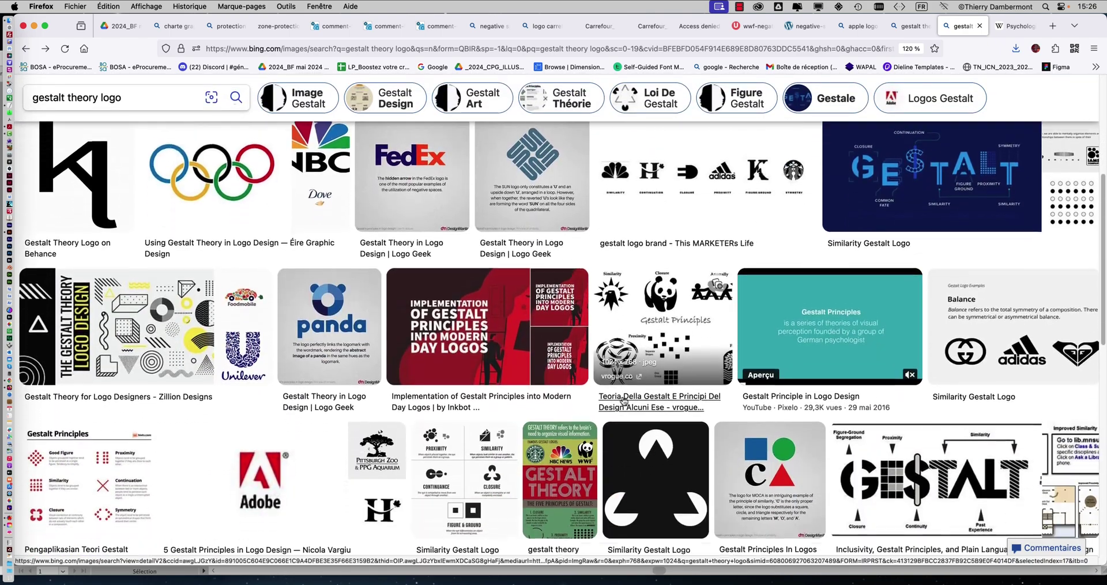
scroll(402, 300, up, 3)
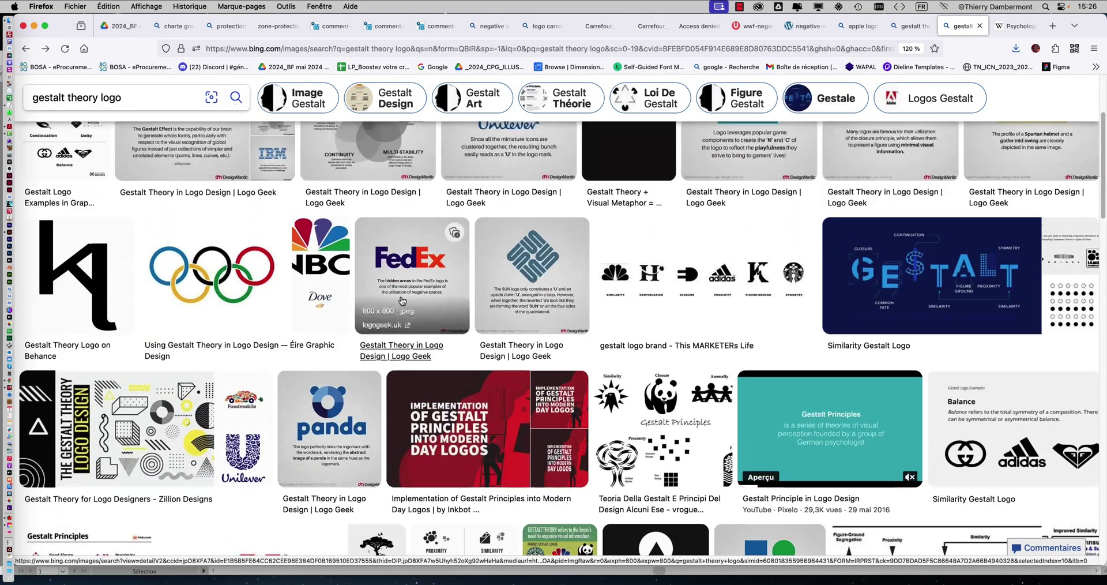
Open the full-size Similarity Gestalt Logo image of the triangle implied by three notched white circles
scroll(639, 471, down, 3)
click(639, 471)
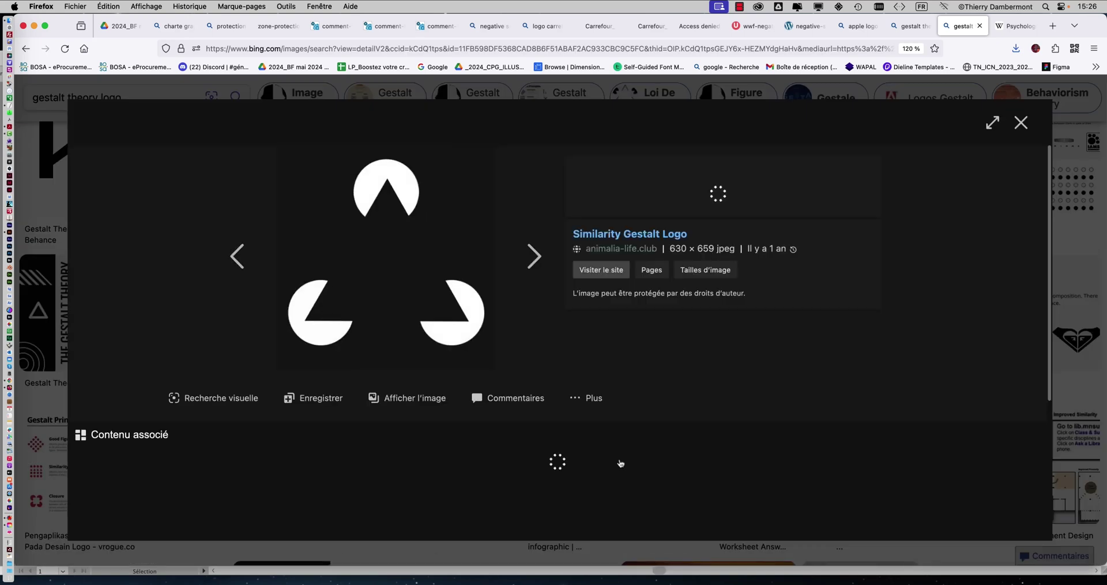
click(454, 396)
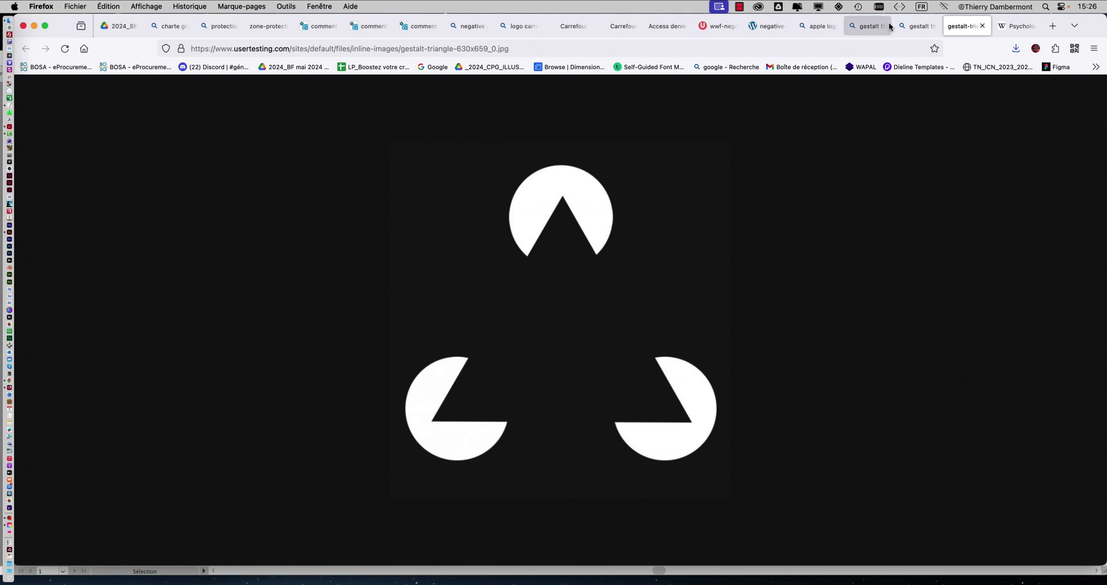
Search for "forme contreforme" in a new browser tab and show the image results
key(super+t)
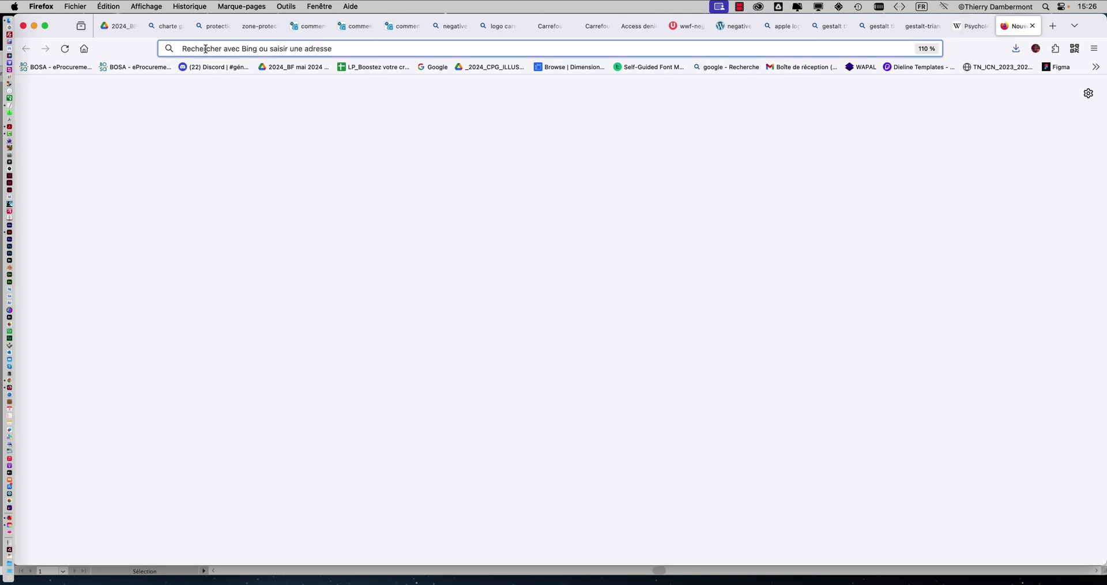
text(forme)
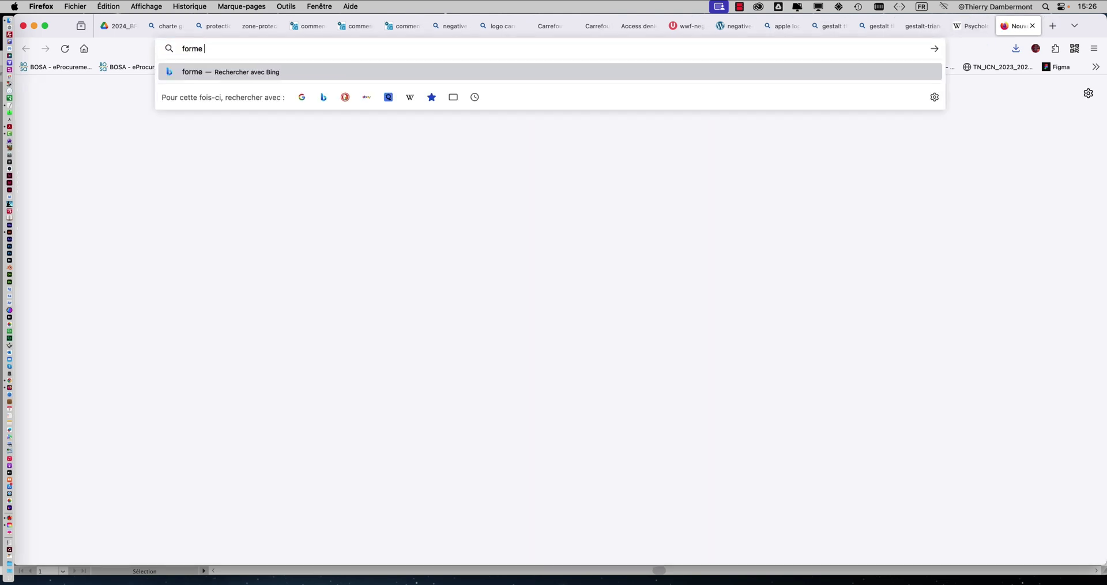
text( contreforme)
key(Return)
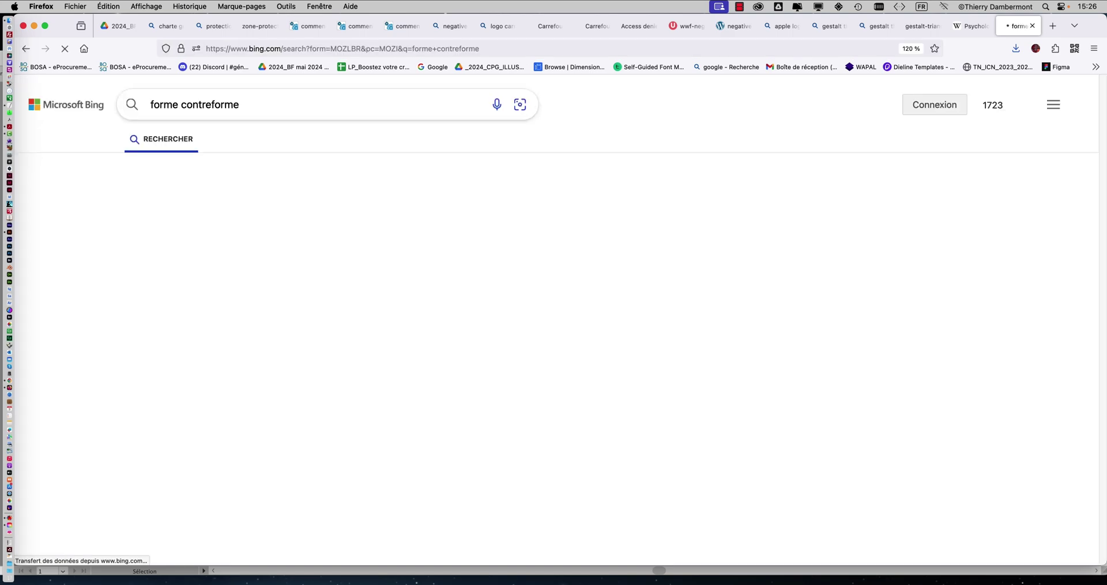
click(351, 145)
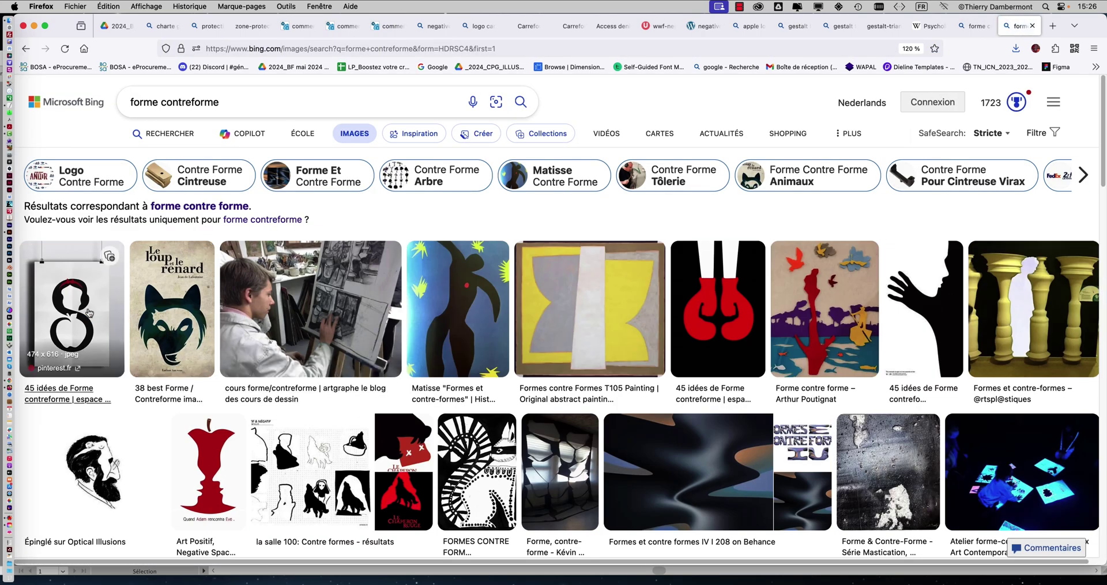
Open the full-size "Le loup et le renard" cover, return to the results, and preview the poster with the figure eight containing an apple
click(139, 321)
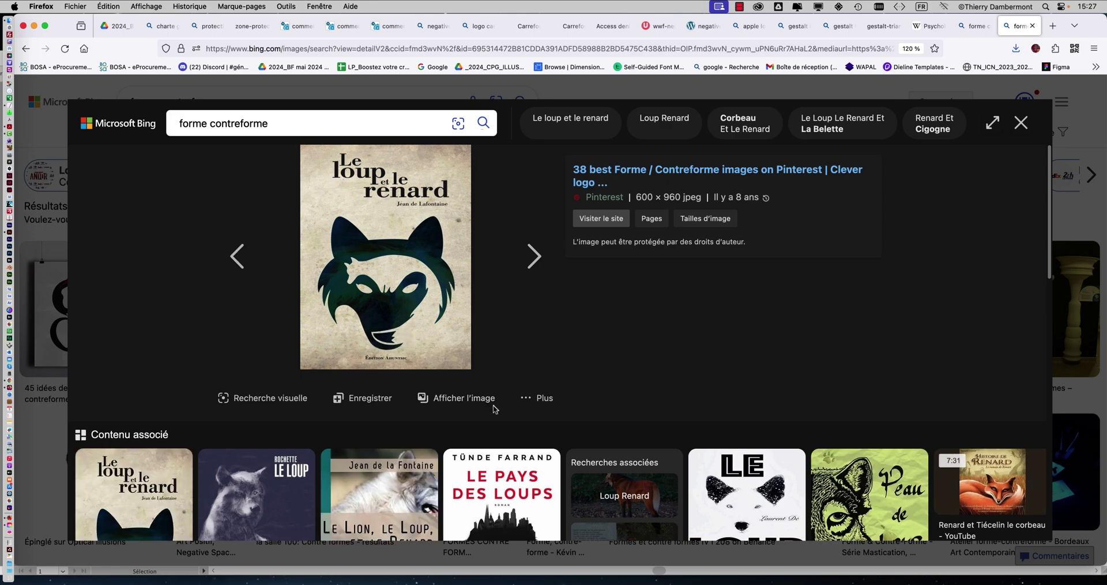
click(483, 398)
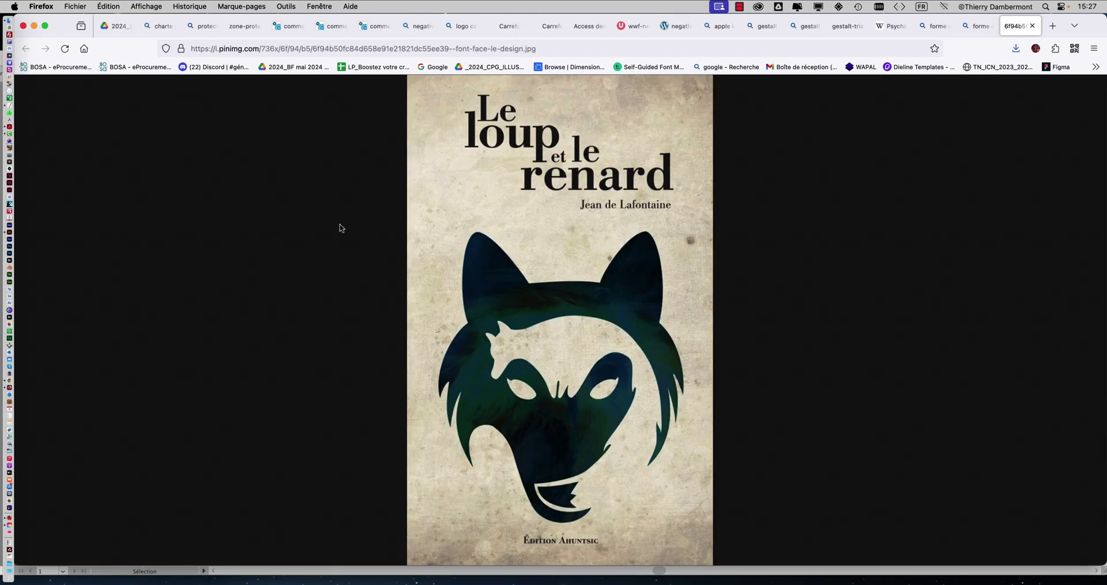
click(971, 26)
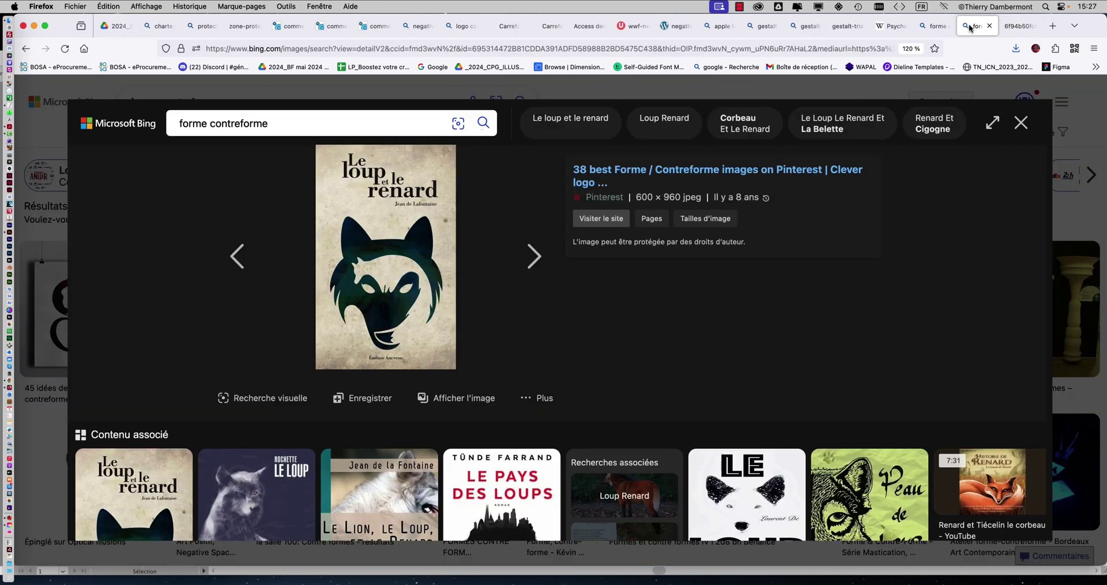
click(1021, 123)
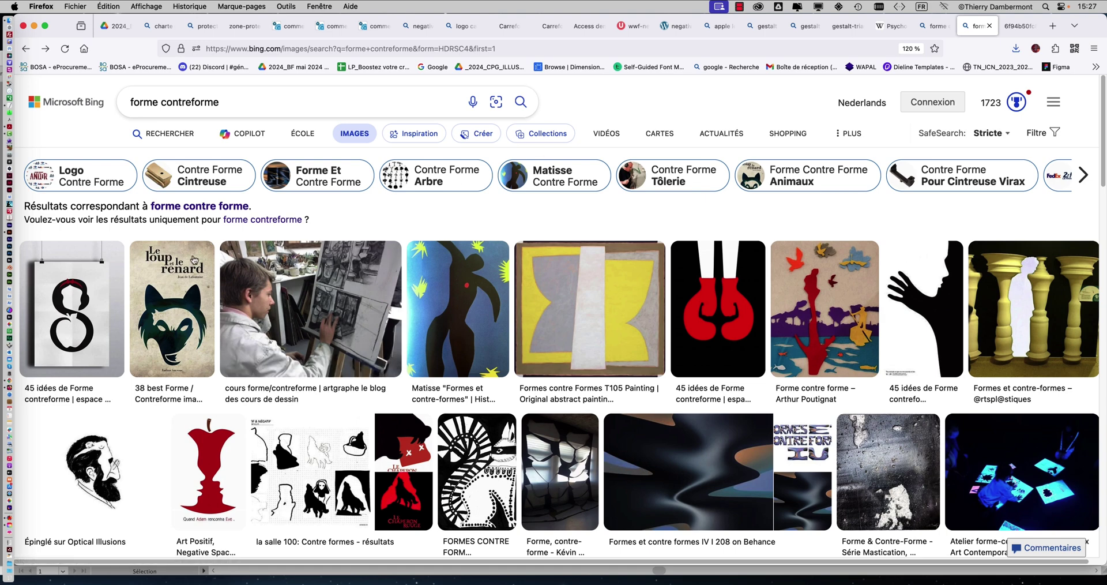
click(65, 301)
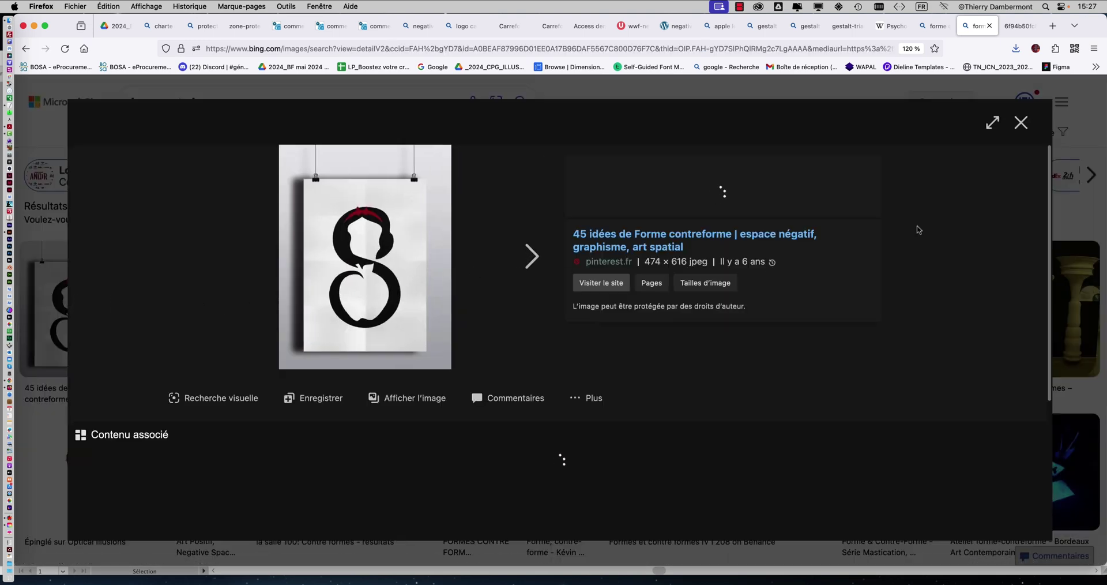
click(1019, 124)
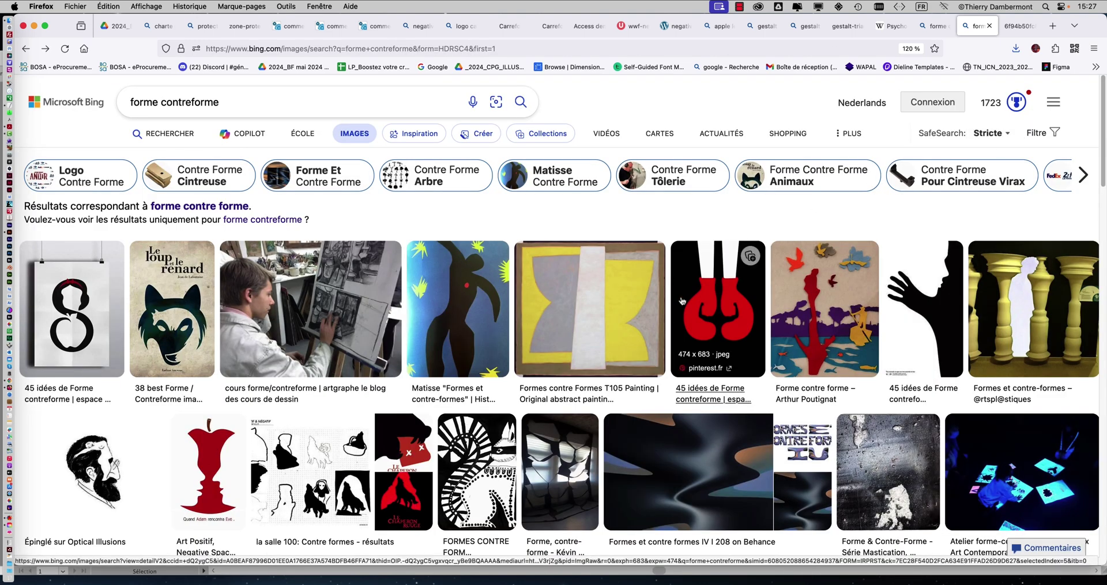
Open the full-size image of the two red boxing gloves on black, and return to the image results
scroll(720, 289, down, 2)
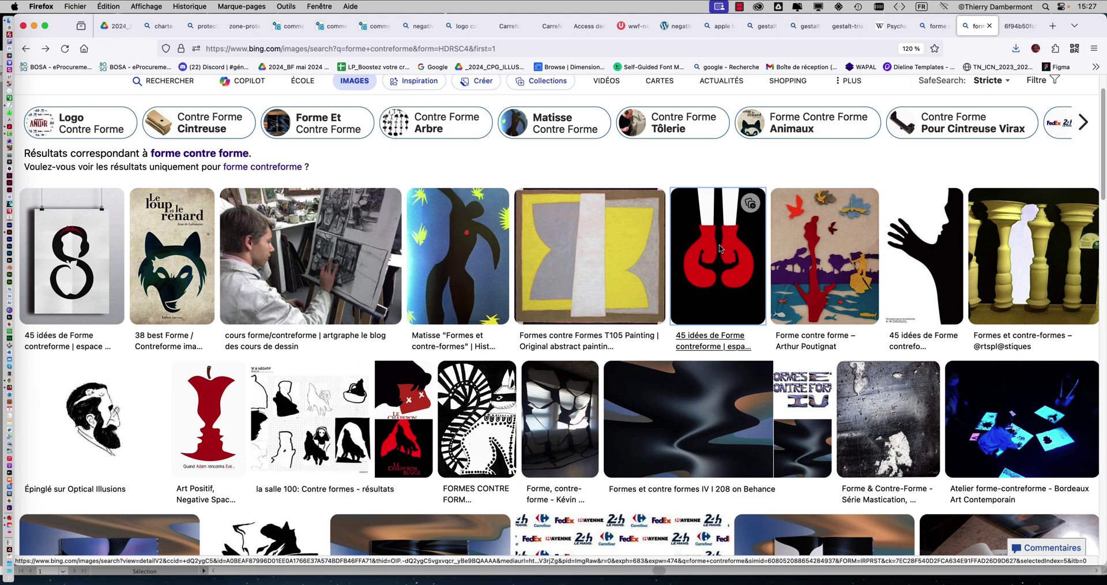
click(720, 249)
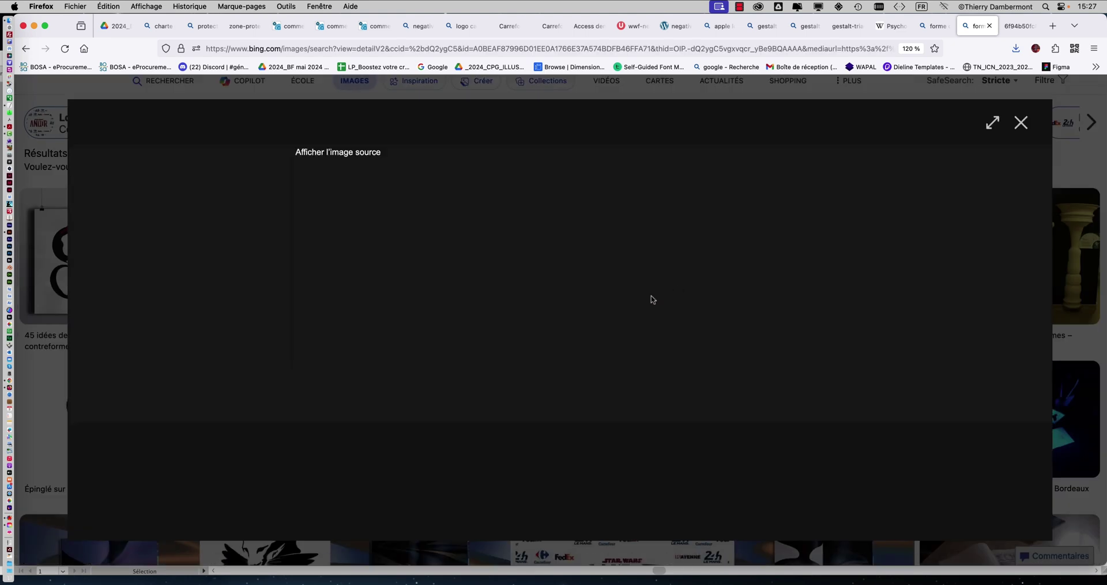
click(445, 400)
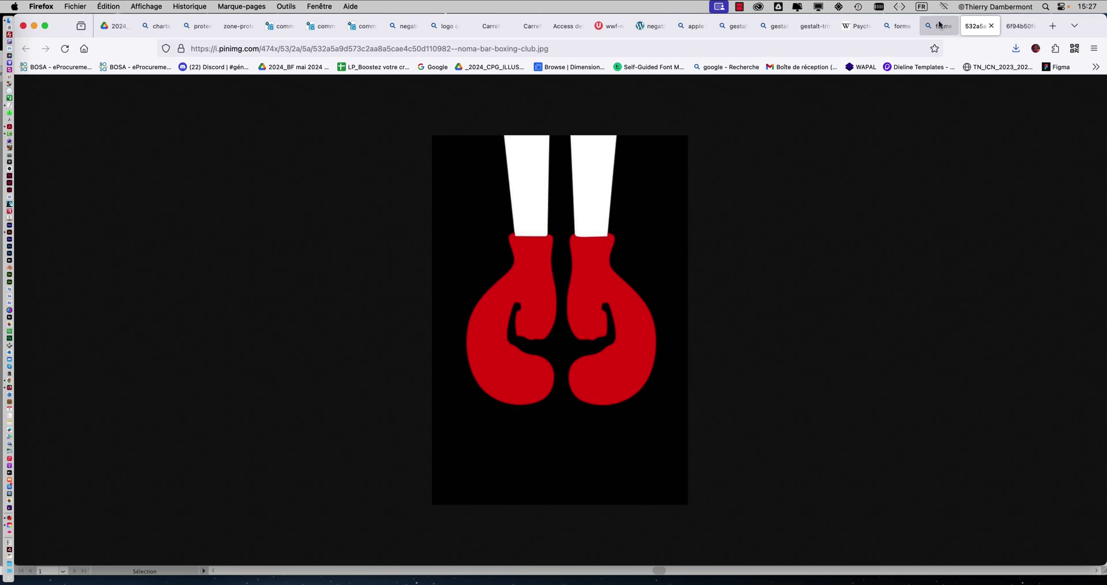
click(940, 26)
click(1021, 122)
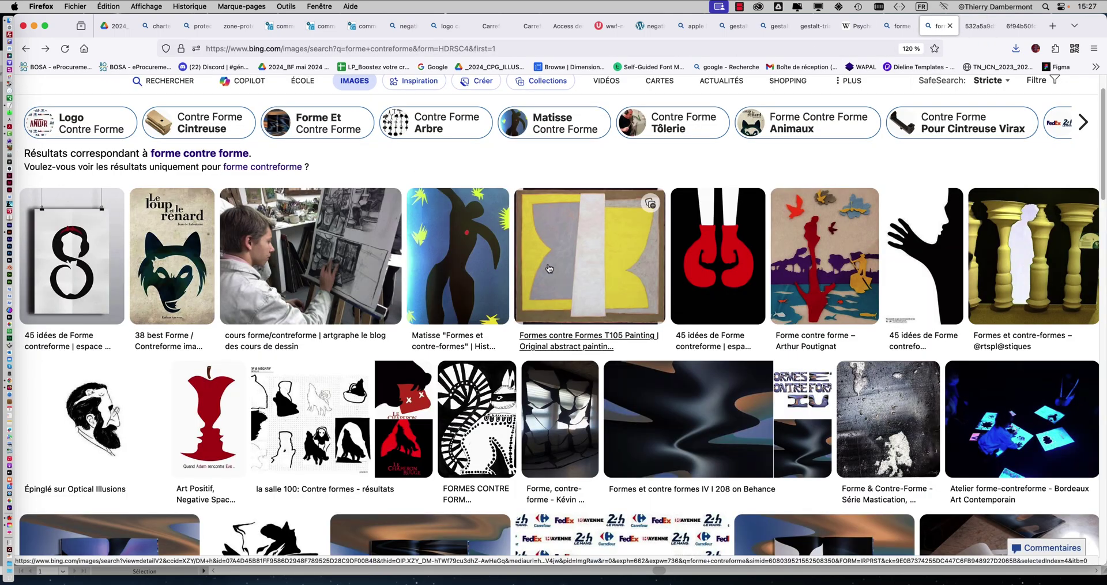
Browse further forme contreforme results, preview the USA Network negative-space logo, and close the preview
scroll(482, 309, down, 3)
scroll(478, 308, down, 3)
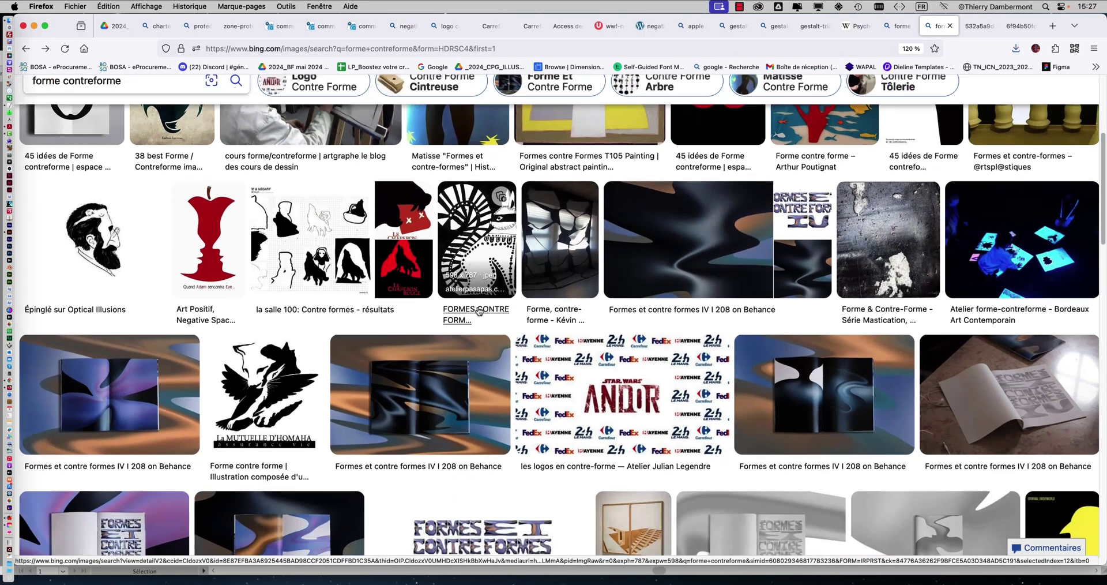
scroll(478, 311, down, 5)
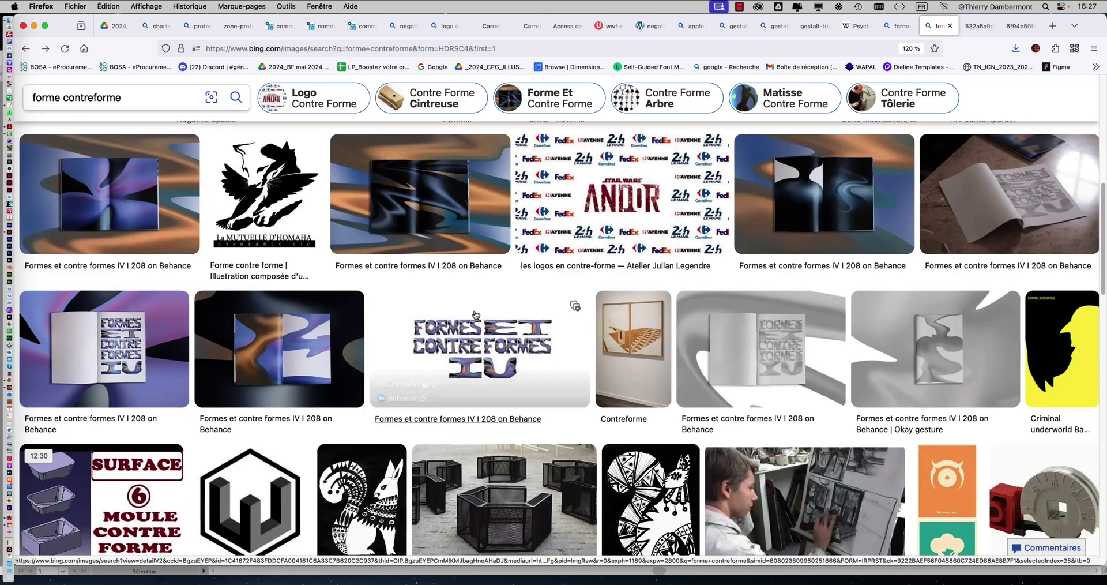
scroll(474, 315, down, 3)
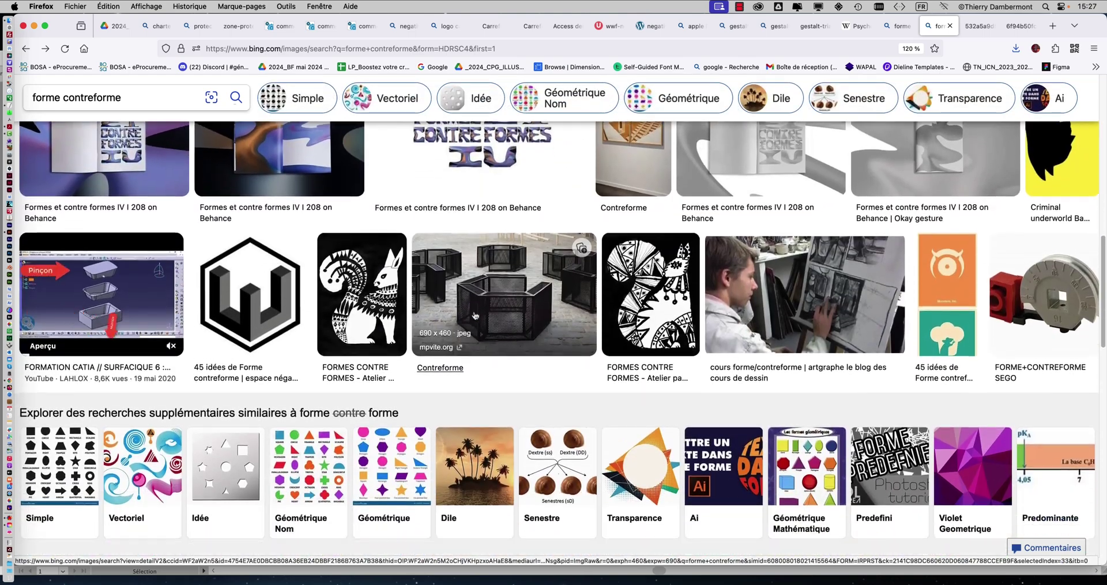
scroll(475, 313, down, 8)
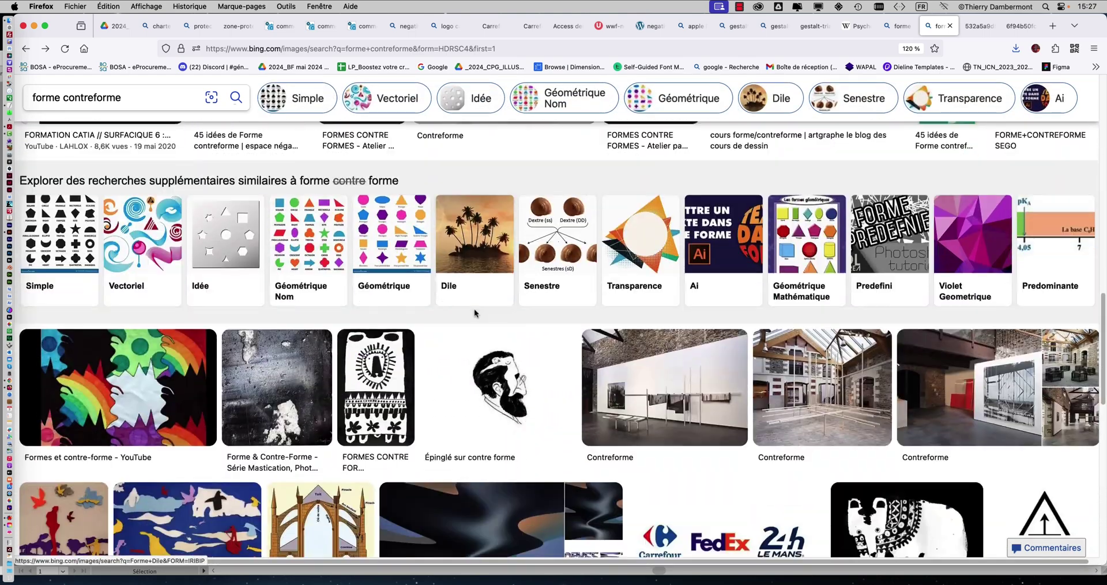
scroll(474, 315, down, 2)
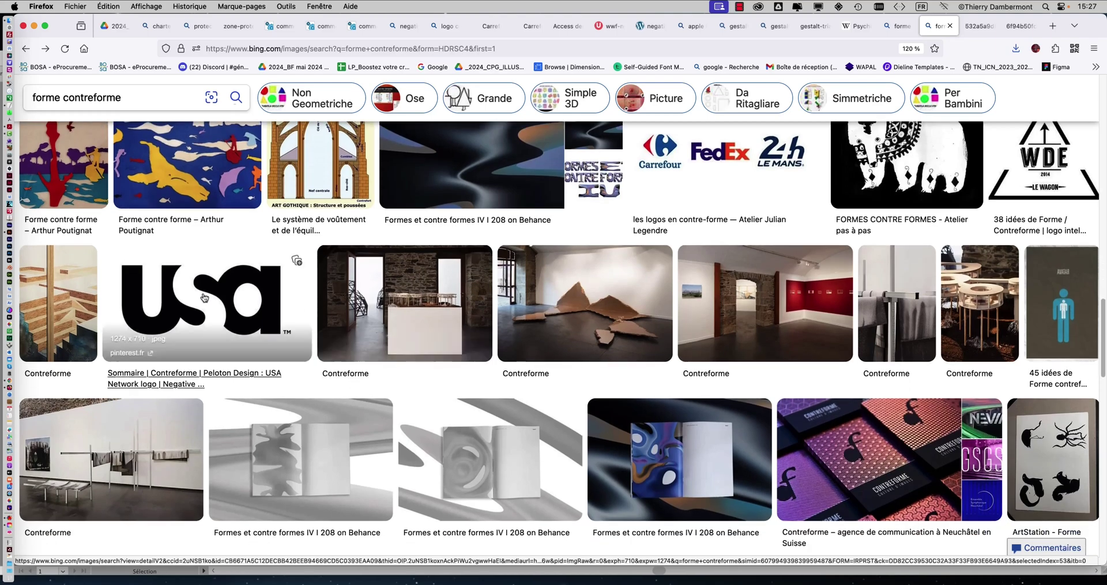
click(222, 308)
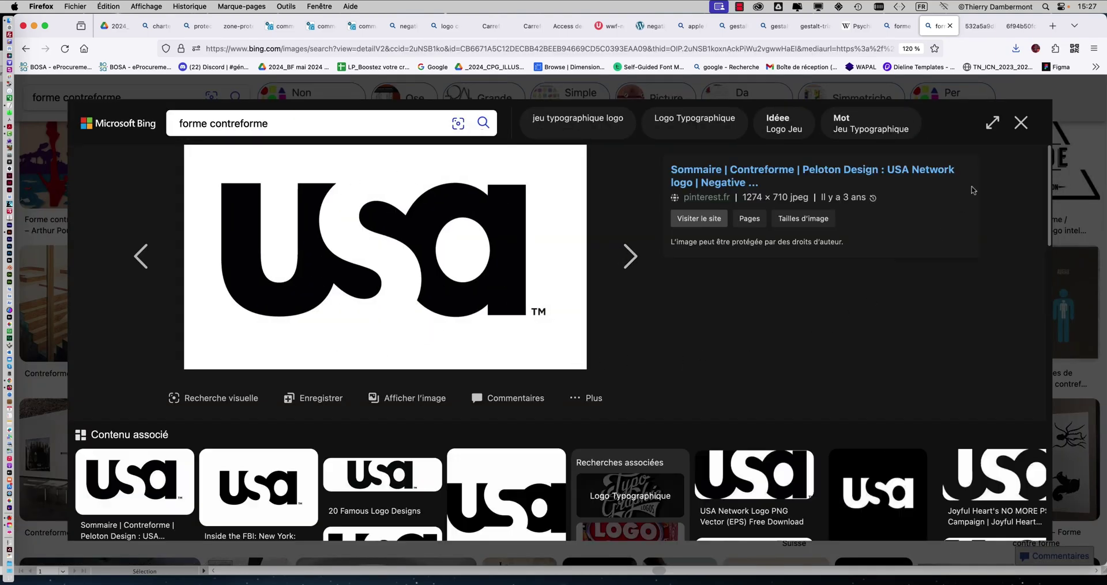
click(1021, 122)
Open the full-size typolab2 image showing the kMnoR letters with their counterforms, and return to the image results
scroll(638, 306, down, 4)
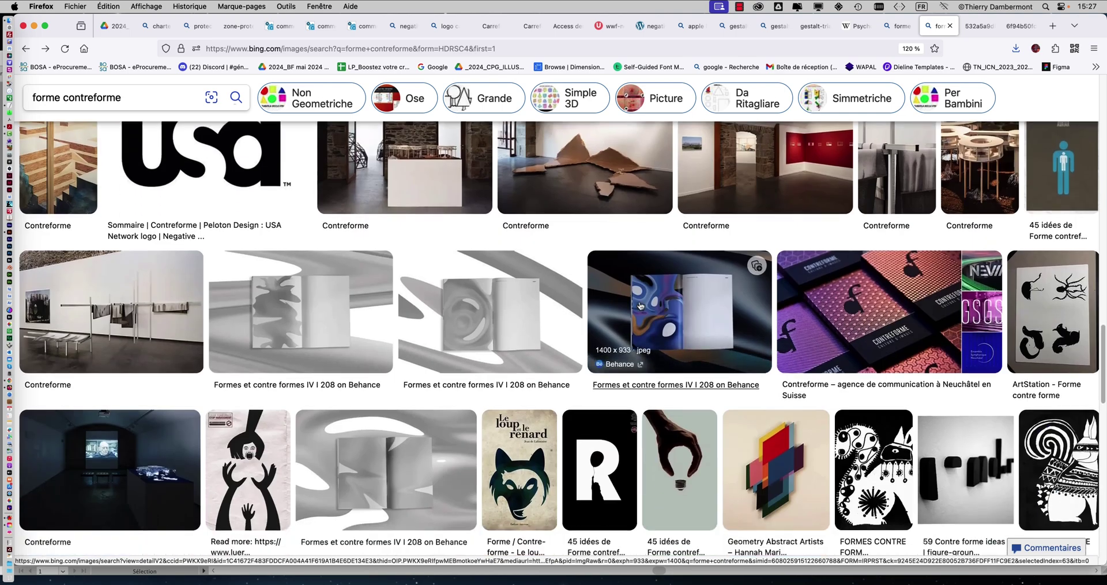
scroll(639, 307, down, 5)
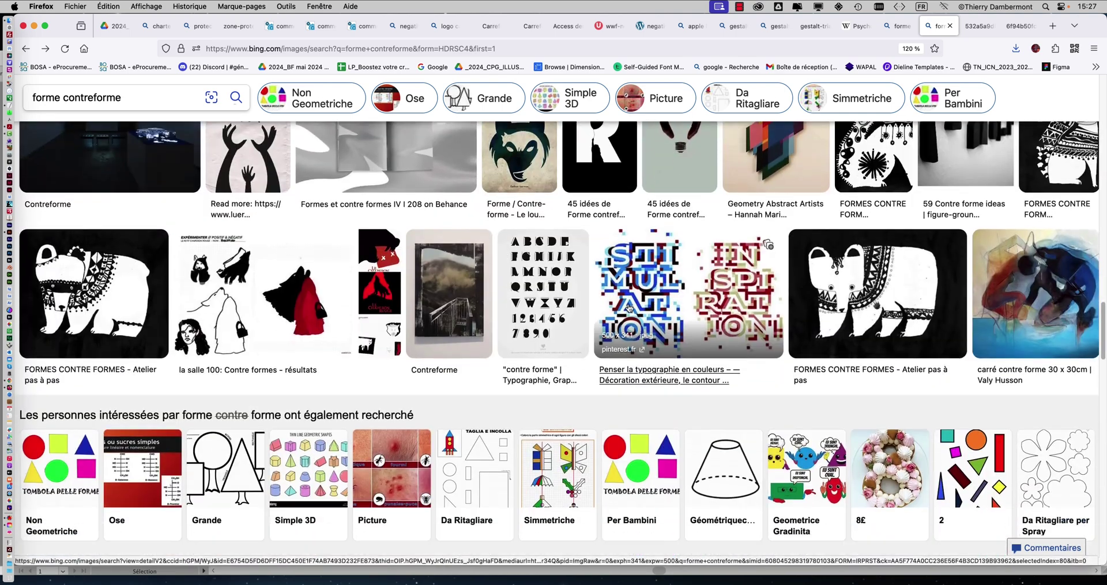
scroll(627, 309, down, 6)
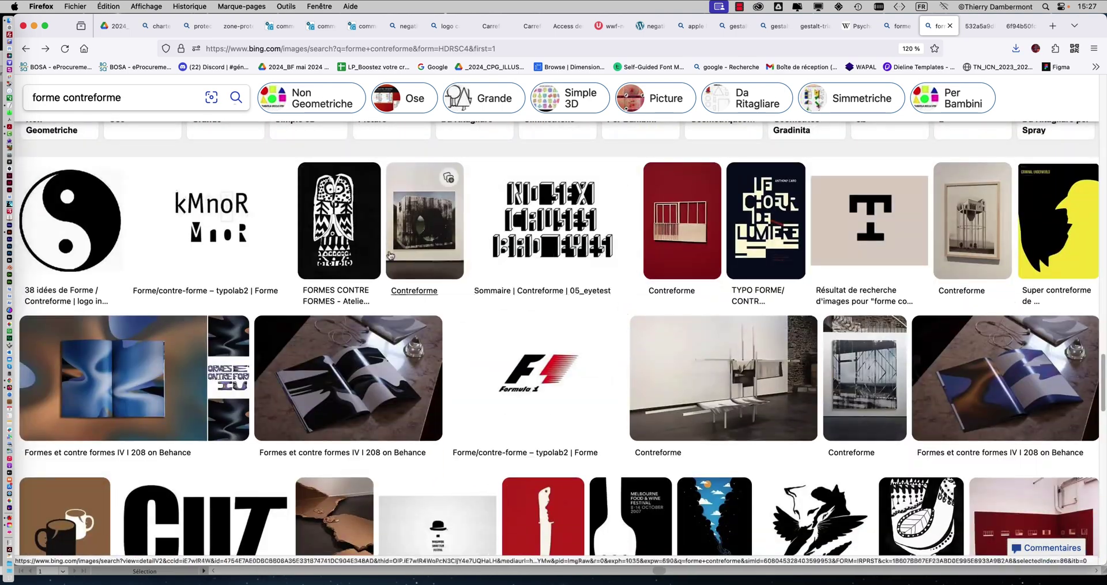
click(203, 222)
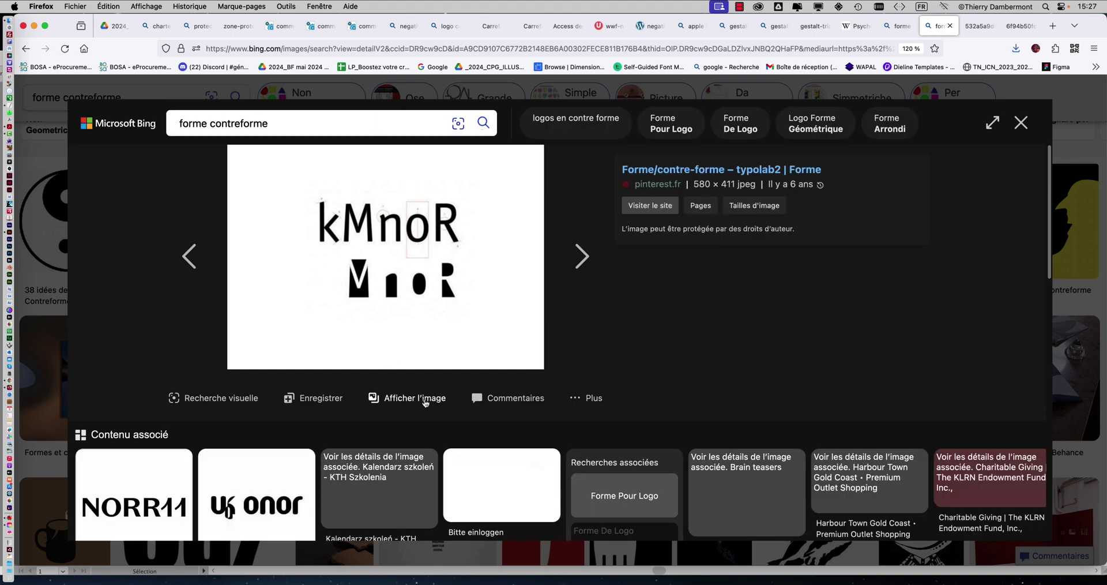
click(420, 397)
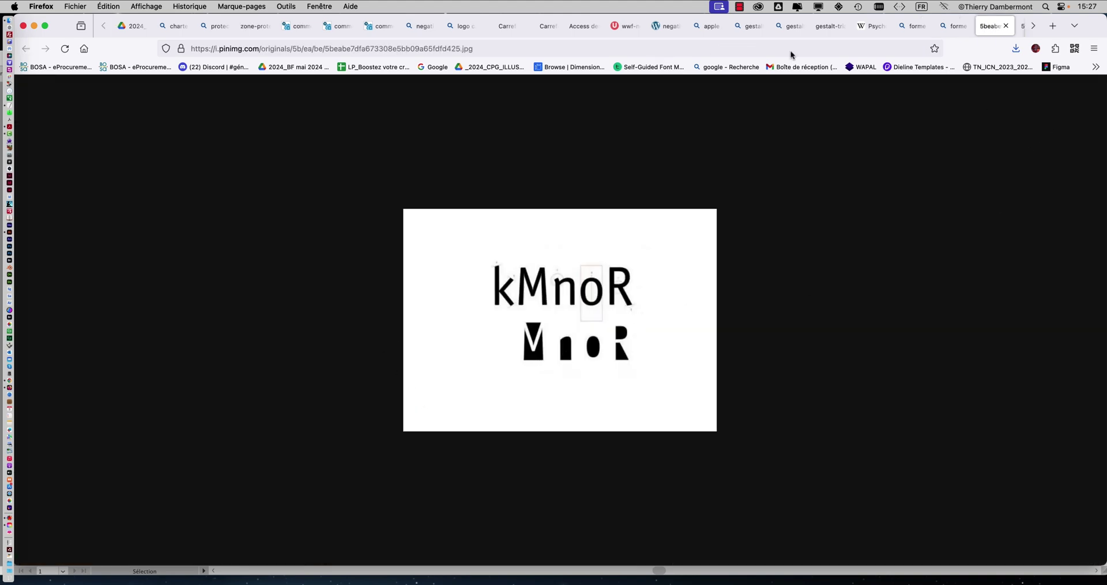
click(962, 23)
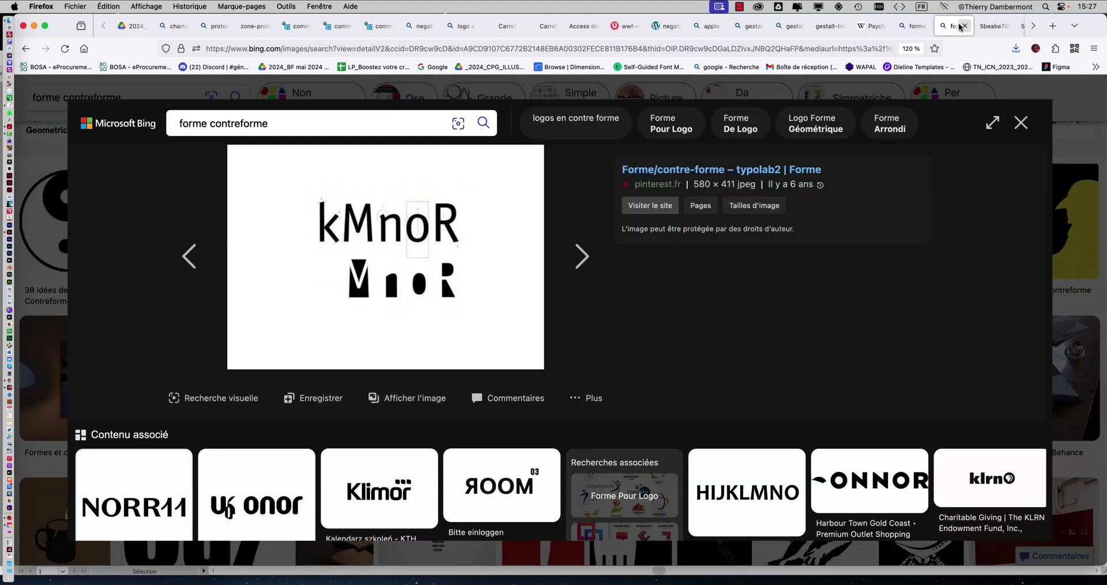
click(1022, 123)
Open the red knife poster at full size, enlarge it to 240 % to study the face profile, and return to the results
scroll(640, 312, down, 5)
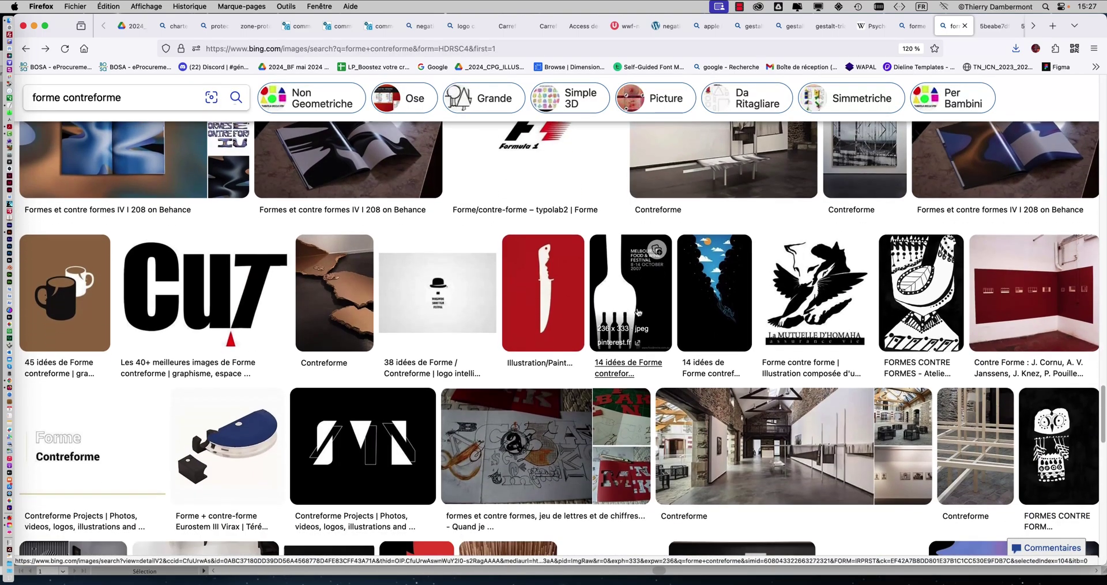
click(542, 288)
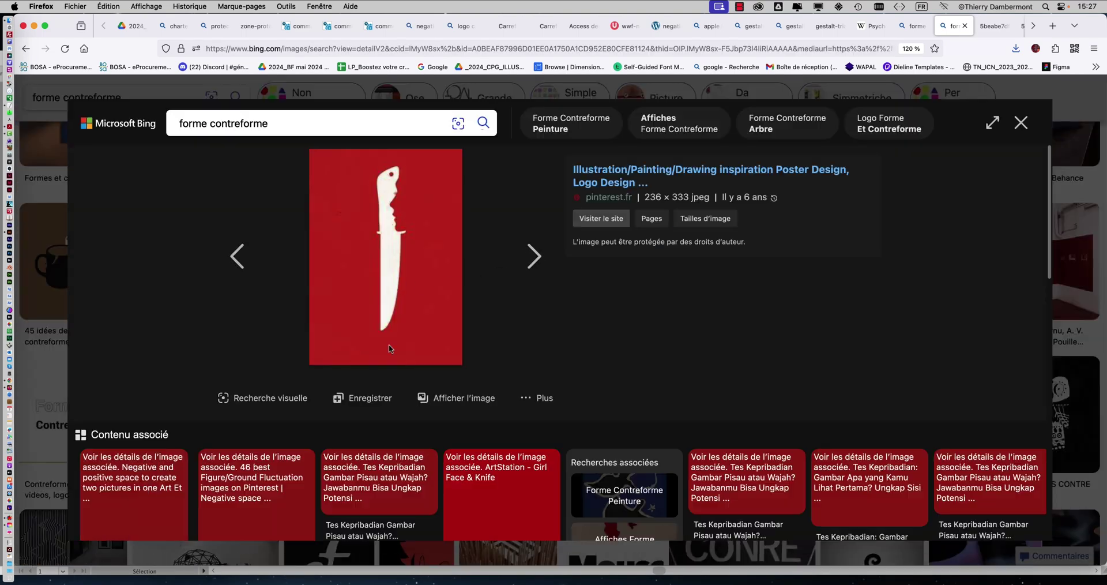
click(441, 398)
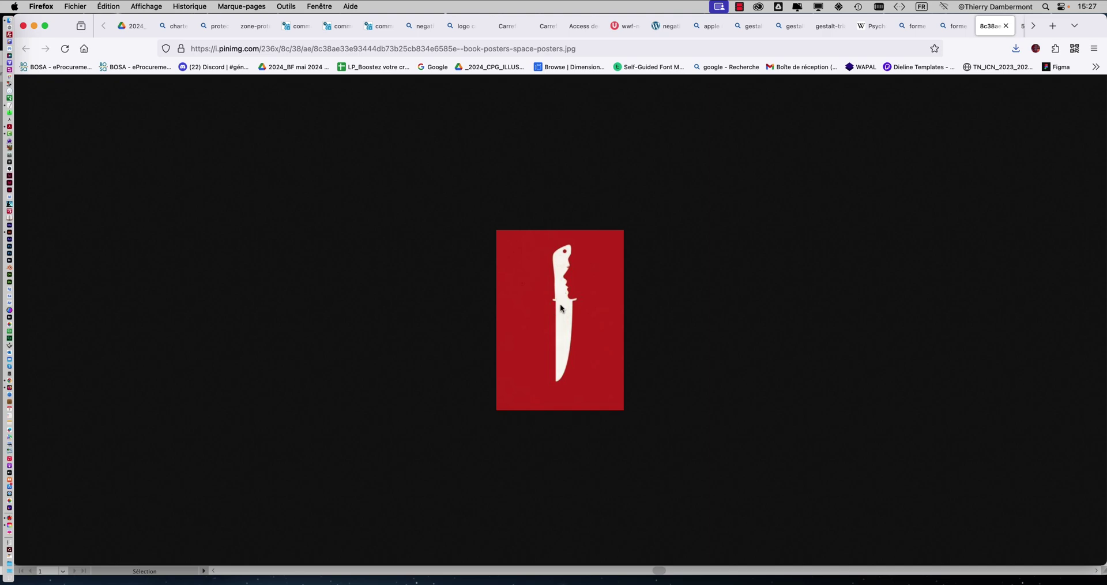
scroll(559, 304, up, 7)
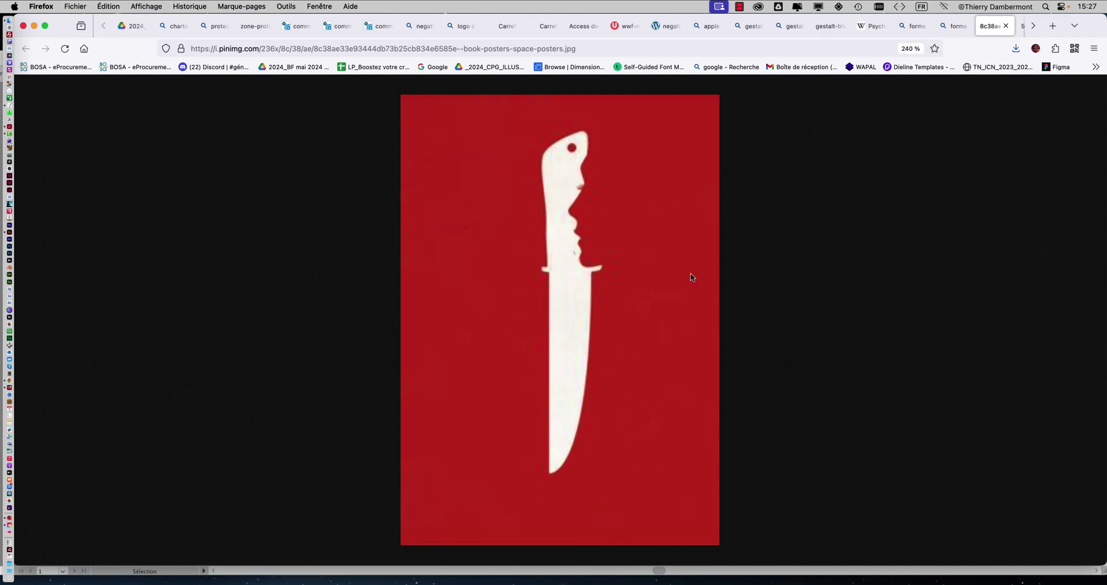
click(942, 26)
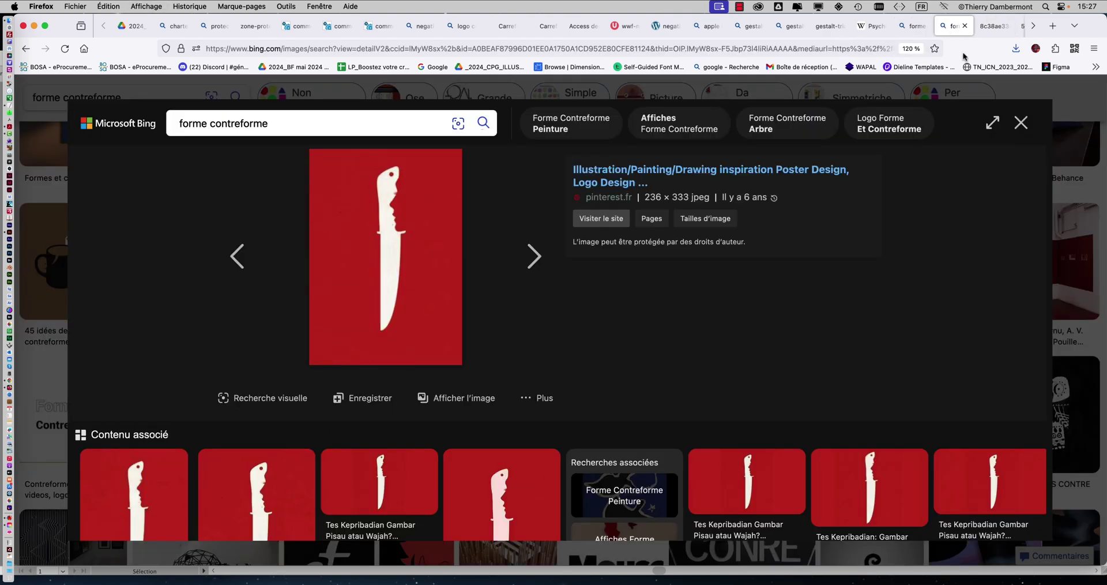
click(1021, 122)
Examine the remaining forme contreforme image results down to the end of the page
scroll(705, 280, down, 5)
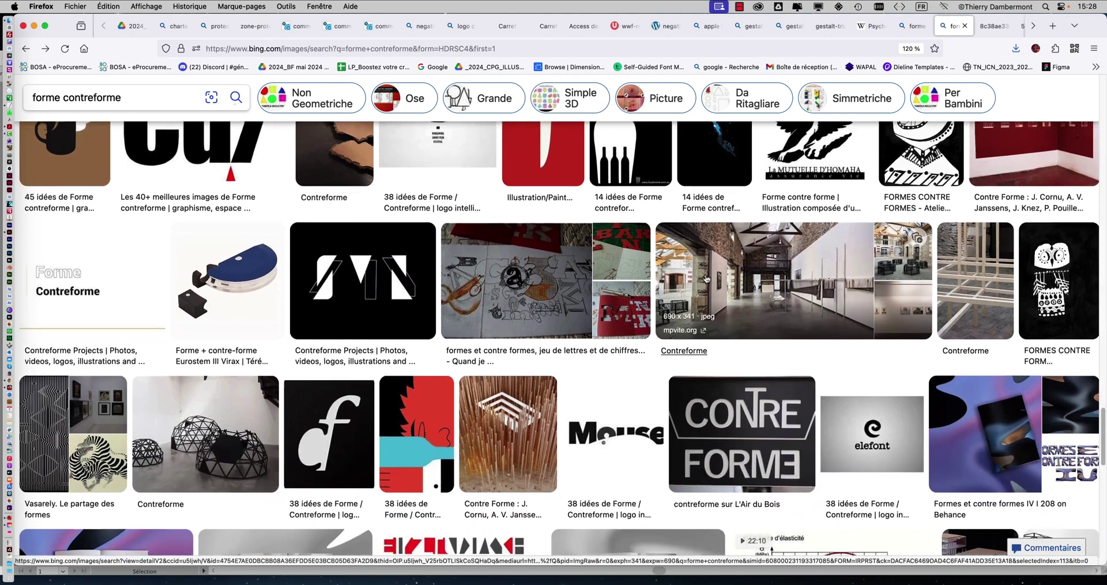
scroll(705, 280, down, 3)
scroll(705, 279, down, 4)
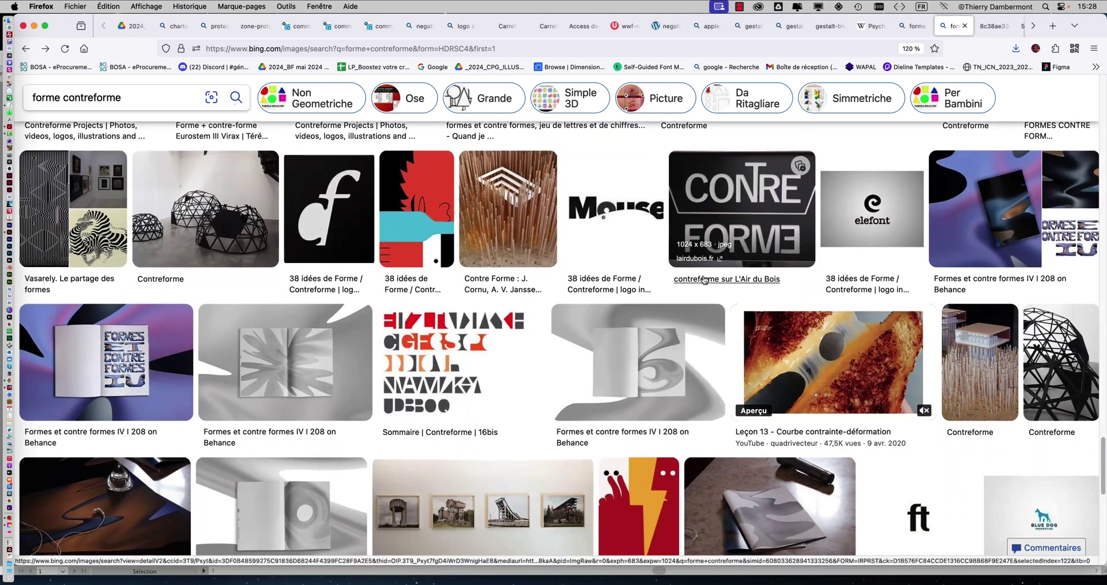
scroll(703, 279, down, 12)
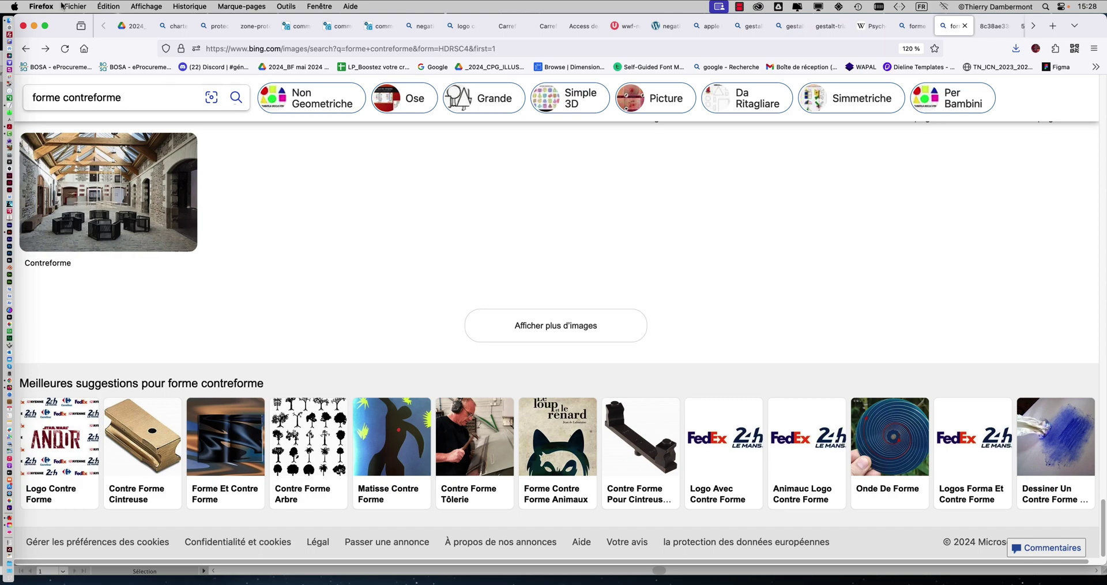
Minimise the browser window, search for "monogrammes" in a new one, and show the image results
click(34, 26)
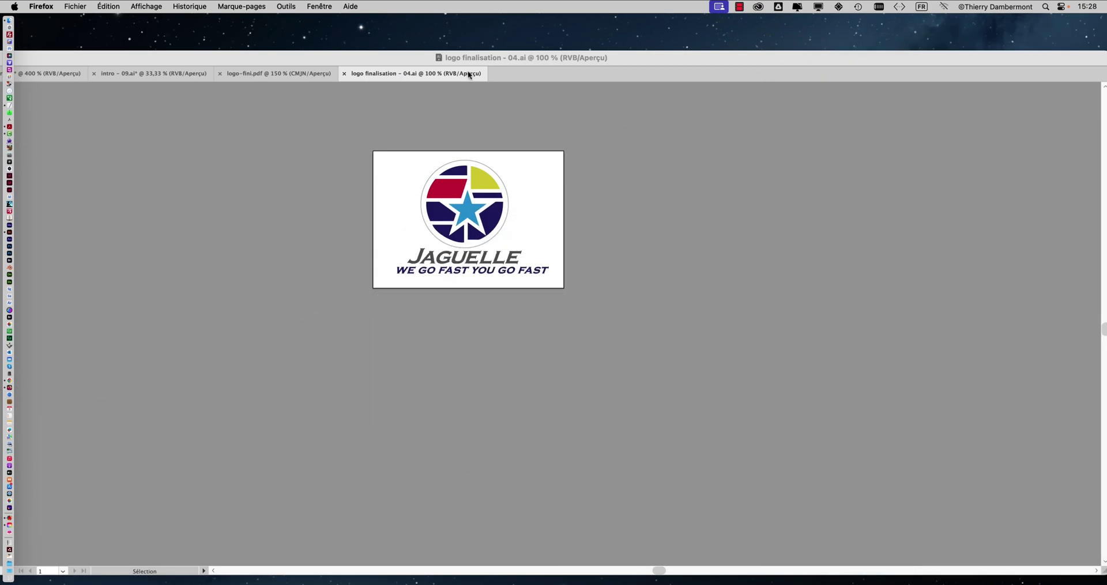
click(75, 6)
click(102, 35)
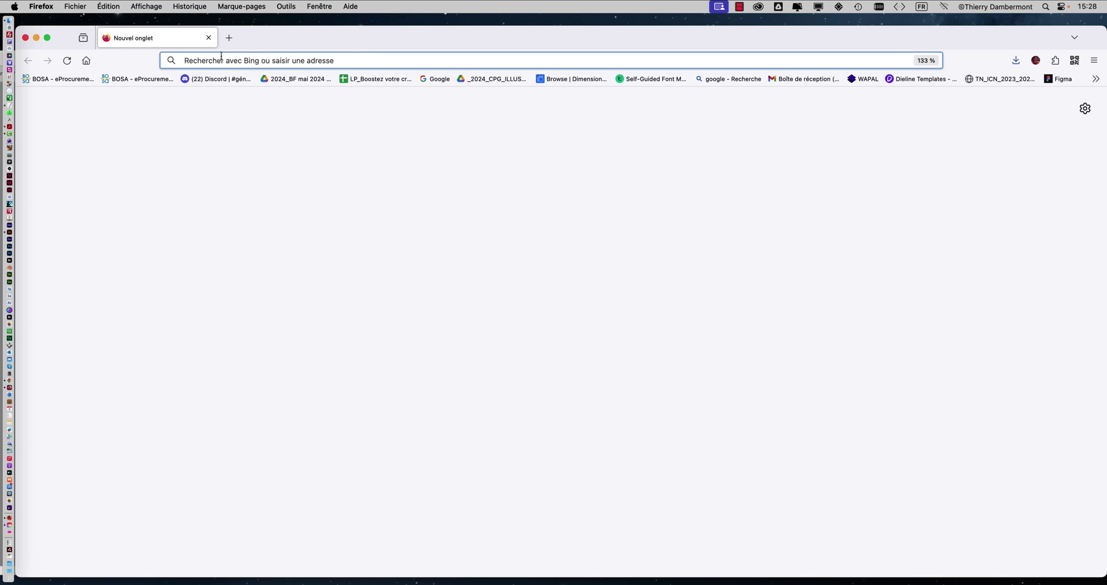
text(monogram)
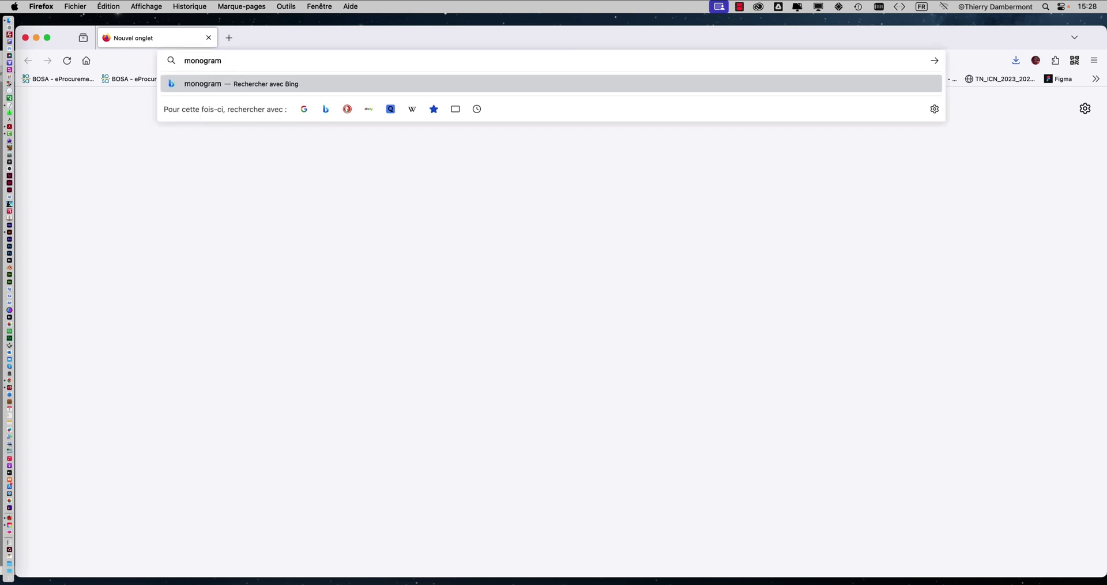
text(mes)
key(Return)
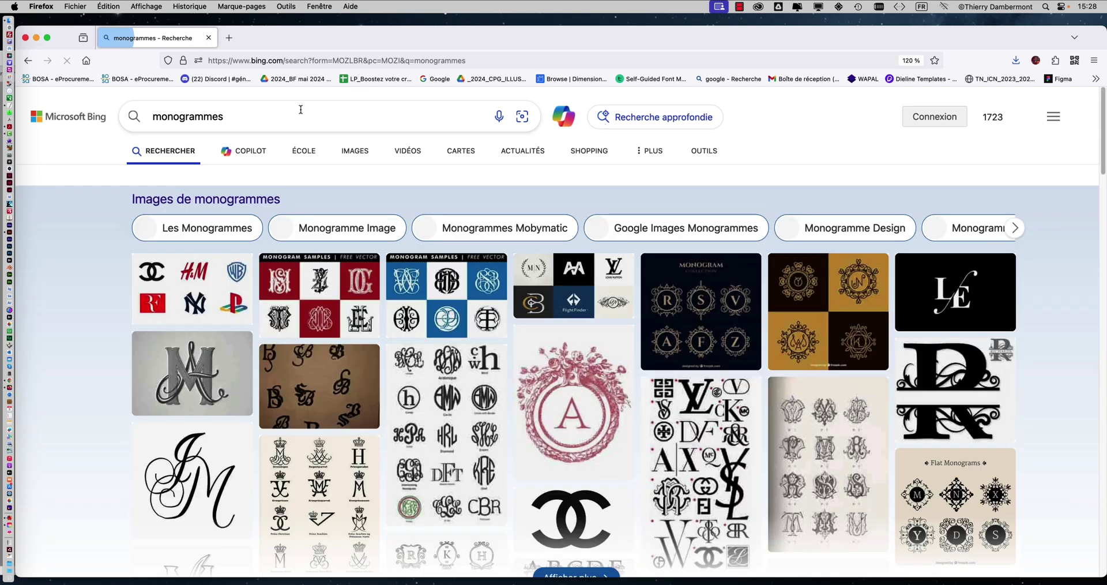
click(358, 151)
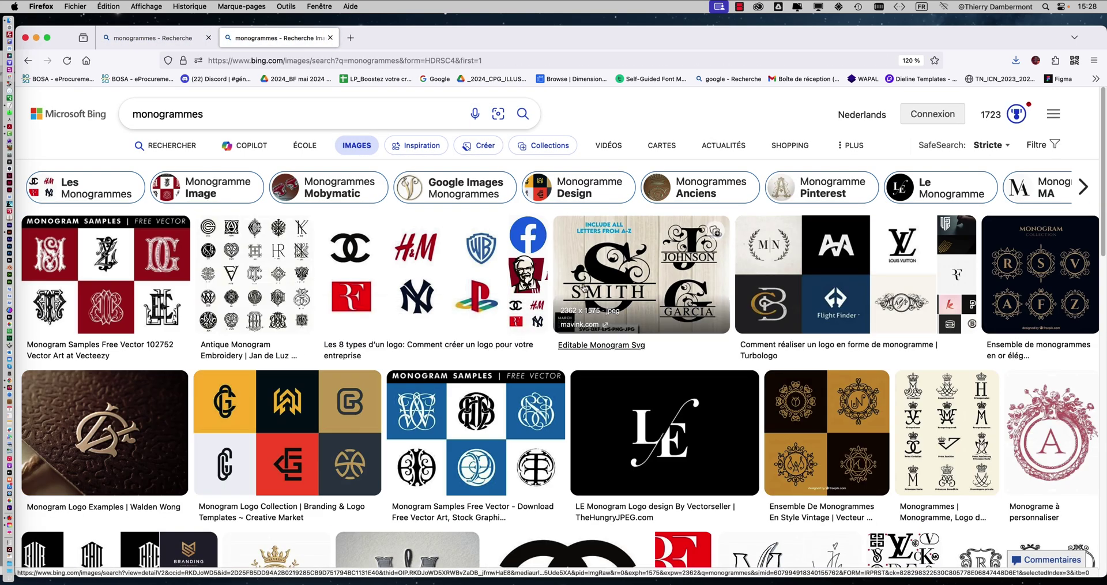
Open the antique monogram embroidery sheet from Jan de Luz Linens at full size, and return to the monogrammes image results
click(240, 263)
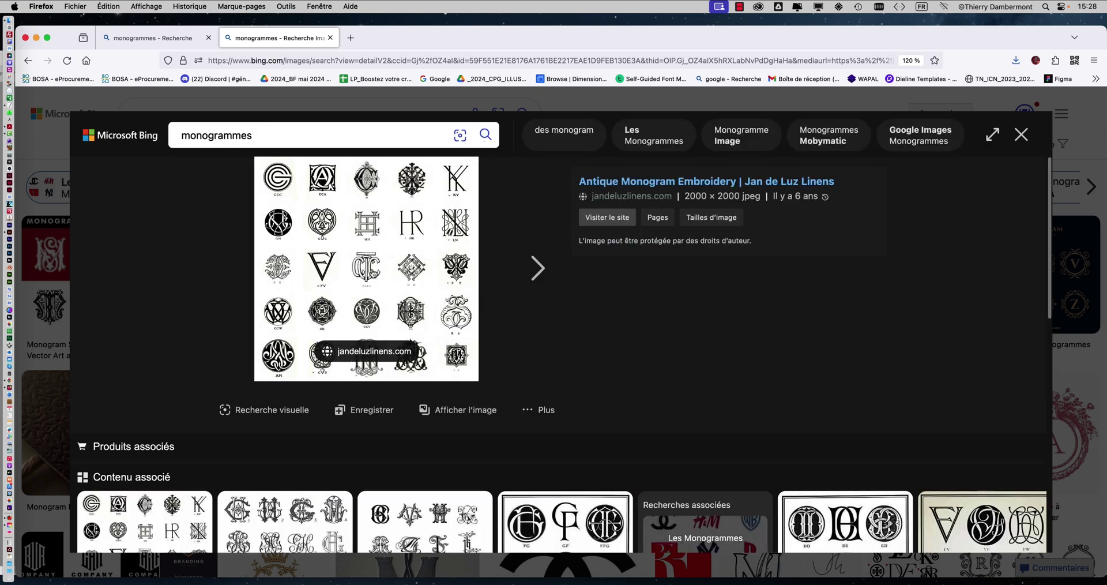
click(457, 410)
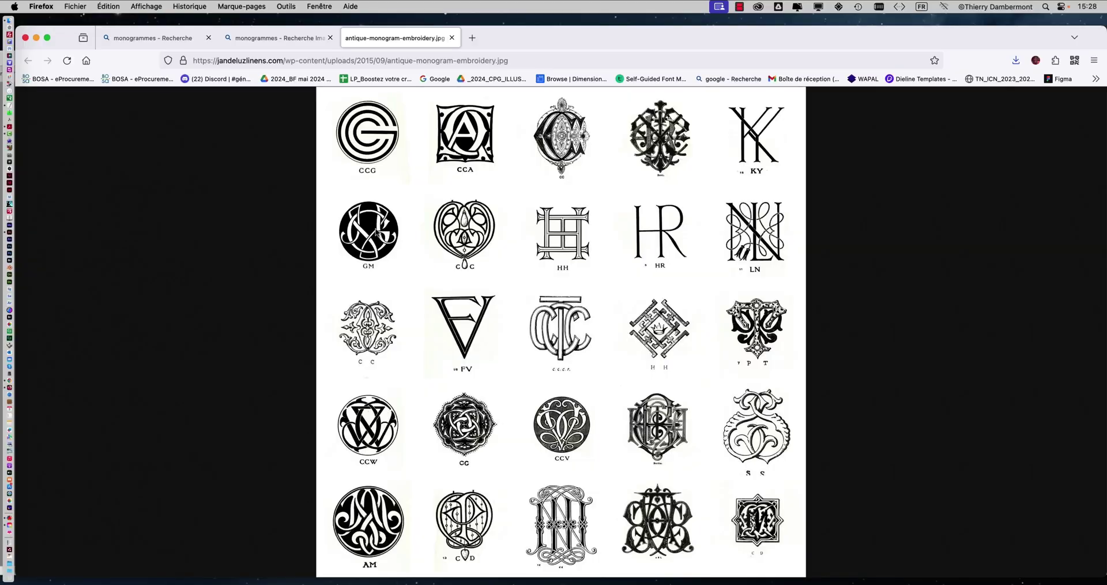
click(303, 39)
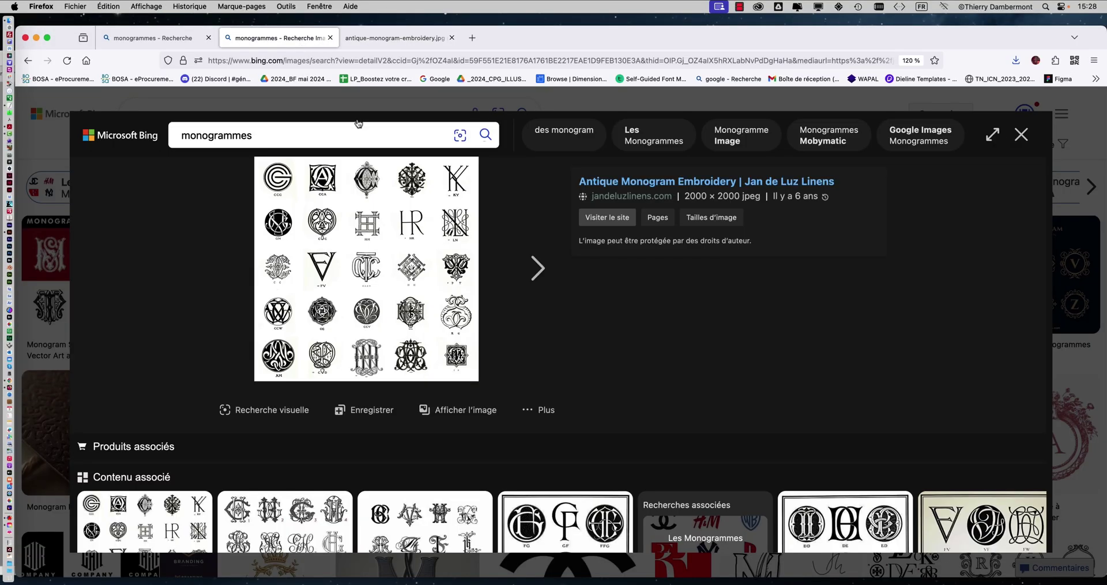
click(1021, 135)
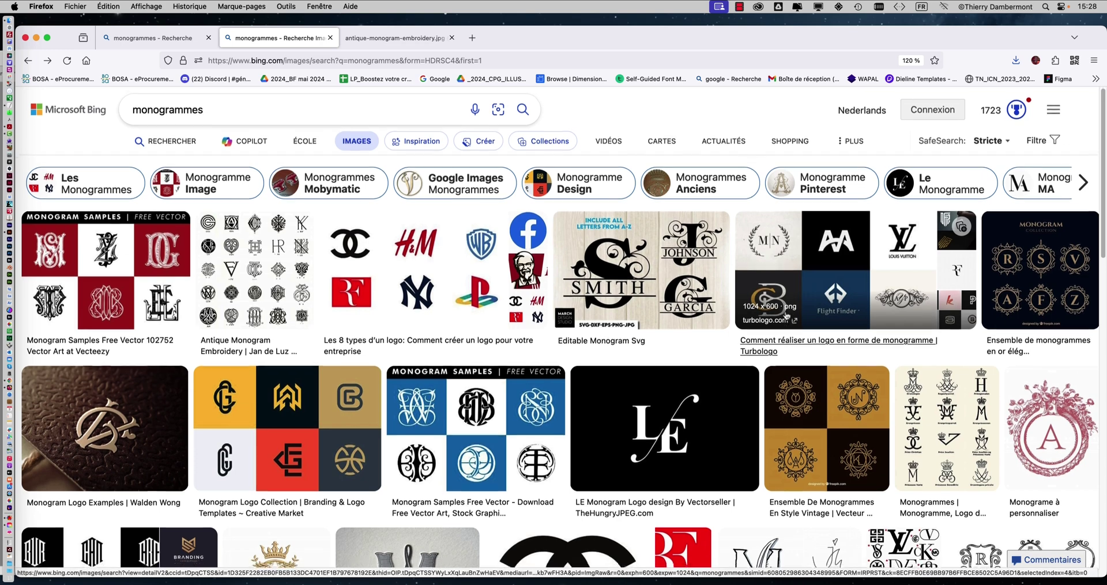
Preview the Turbologo monogram logo collection and the interlocked Chanel monogram from Creative Bloq, closing each preview
scroll(911, 214, down, 1)
click(911, 214)
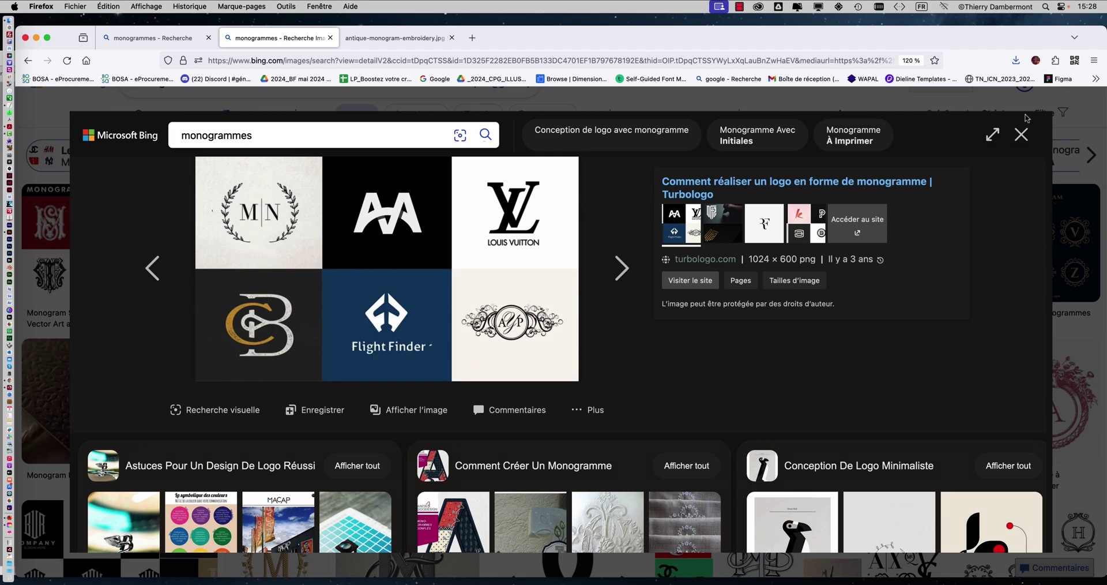
click(1021, 135)
scroll(559, 337, down, 5)
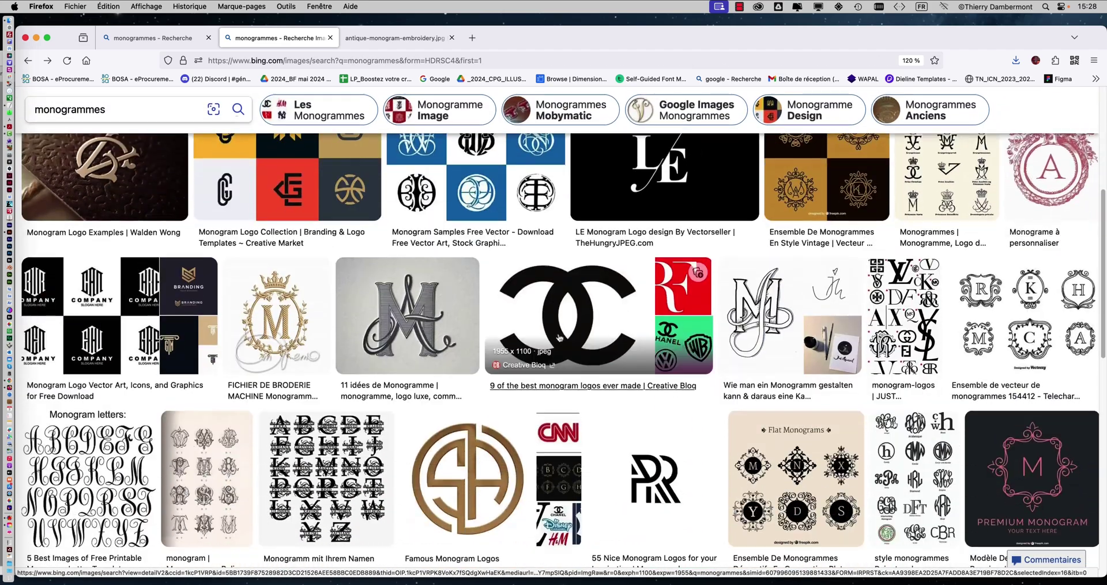
click(560, 338)
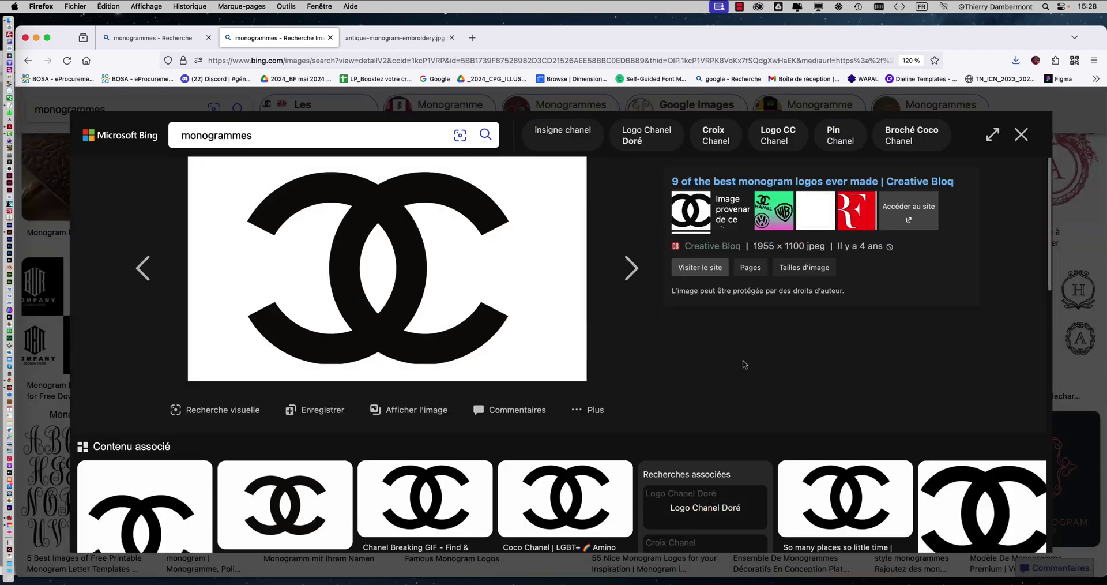
click(1021, 135)
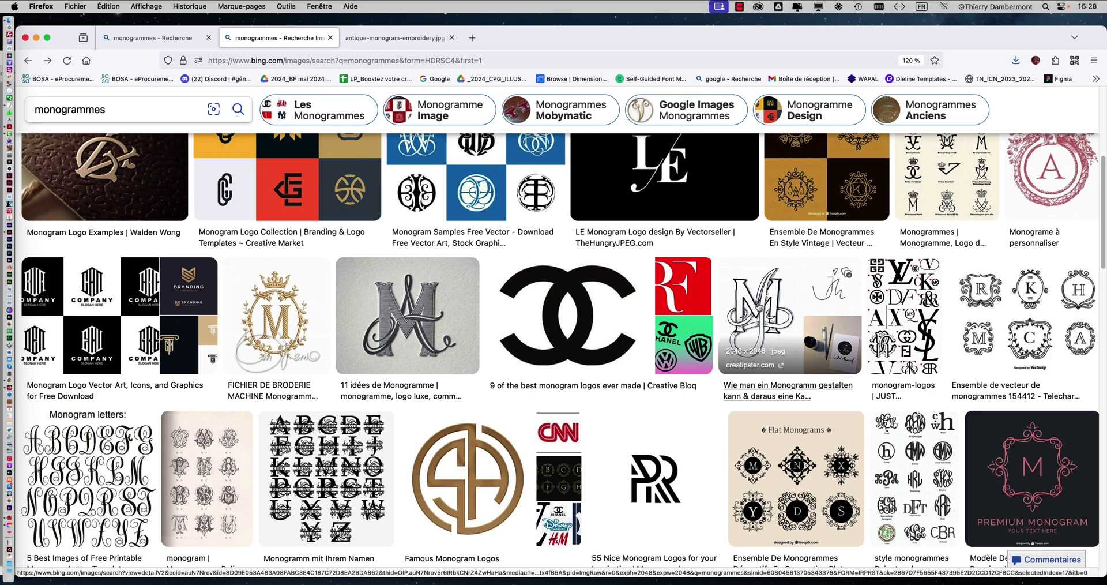
Examine the further monogrammes image results well down the page, and return to the start of the results
scroll(759, 309, down, 3)
scroll(758, 309, down, 5)
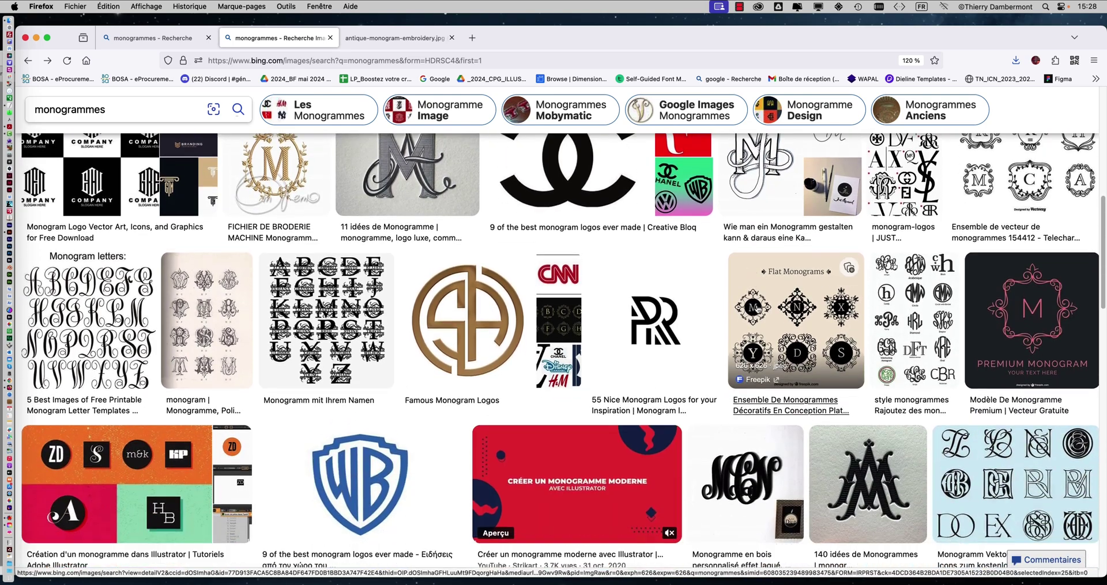
scroll(757, 309, down, 5)
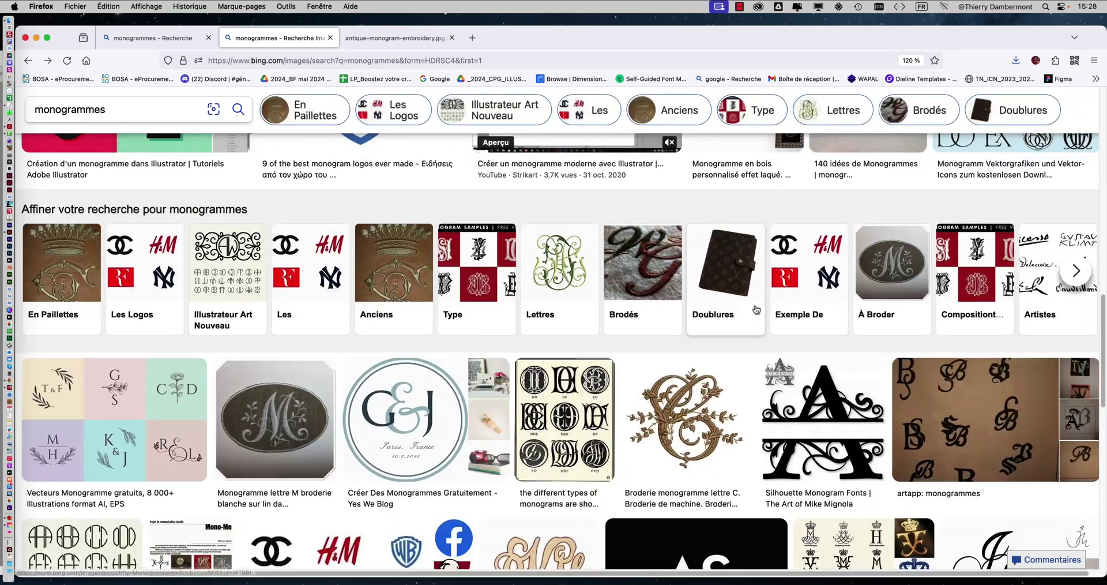
scroll(755, 310, down, 8)
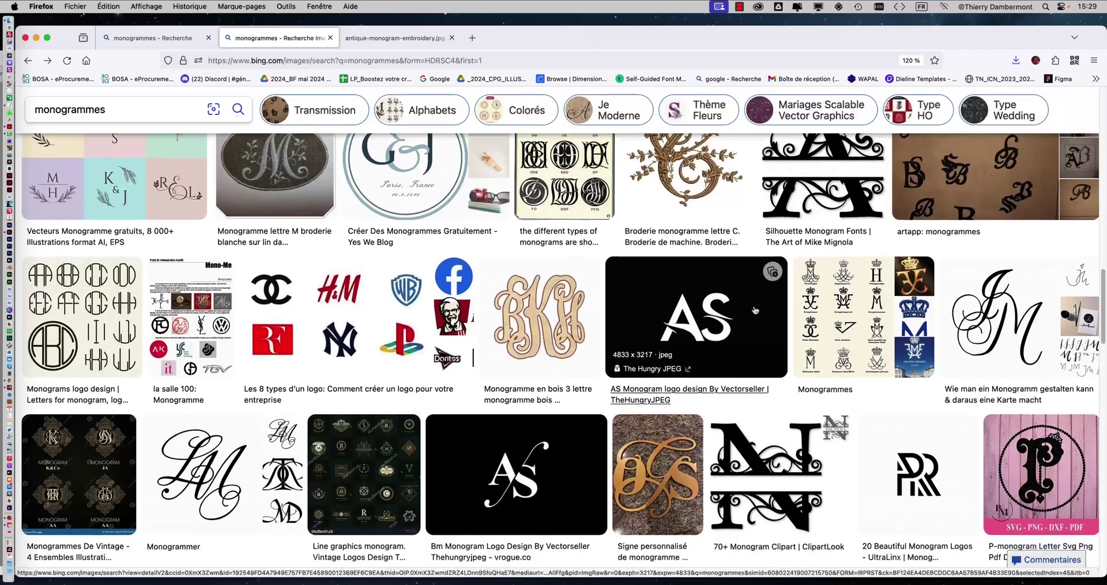
scroll(755, 309, down, 12)
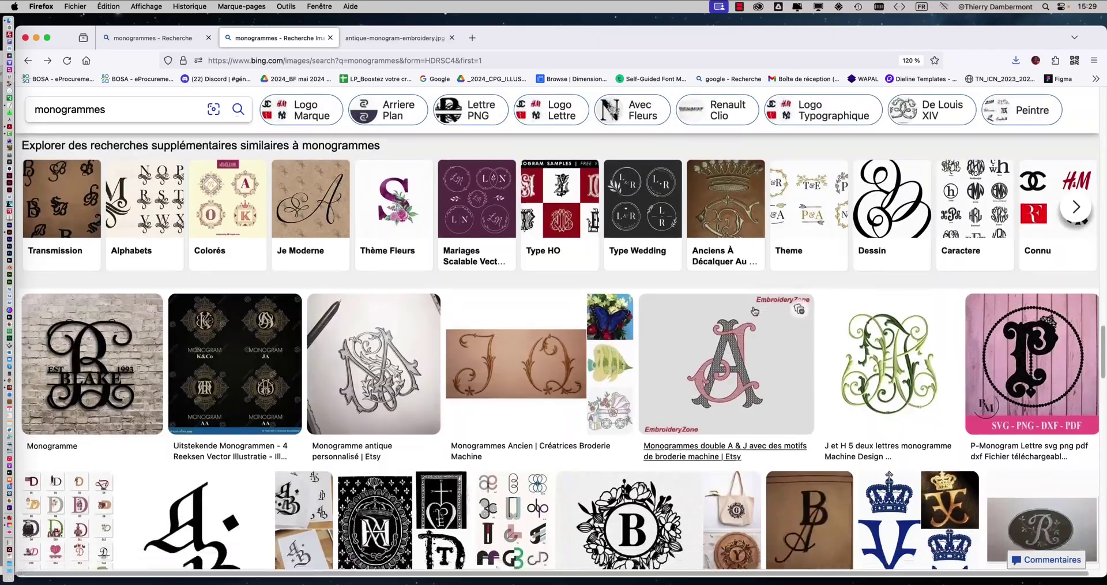
scroll(754, 311, up, 20)
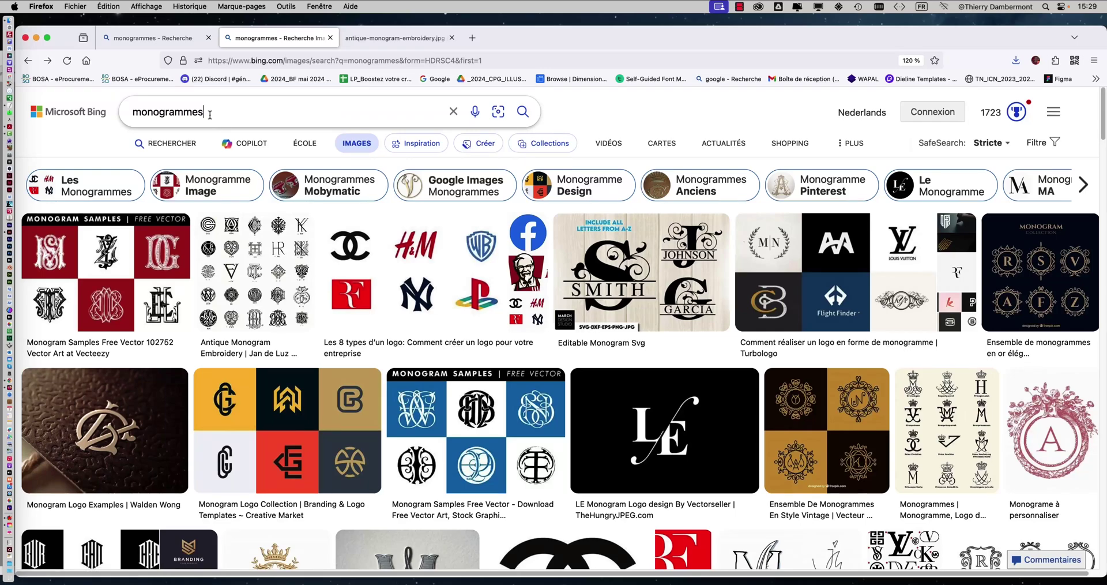
Change the image search to "monogramme ysl" and run it
click(210, 114)
key(BackSpace)
text(ysl)
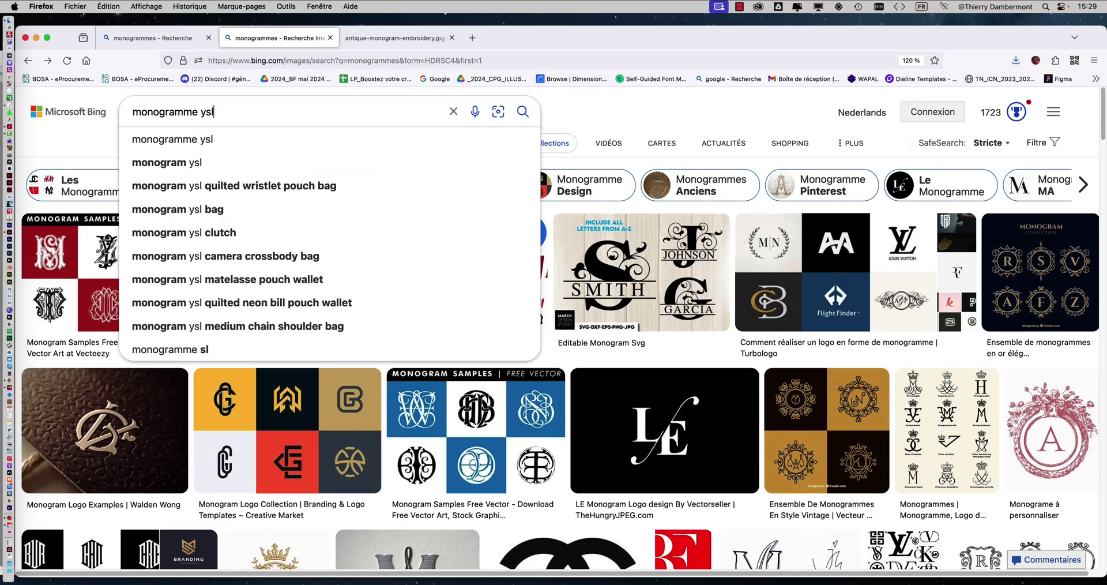
key(Return)
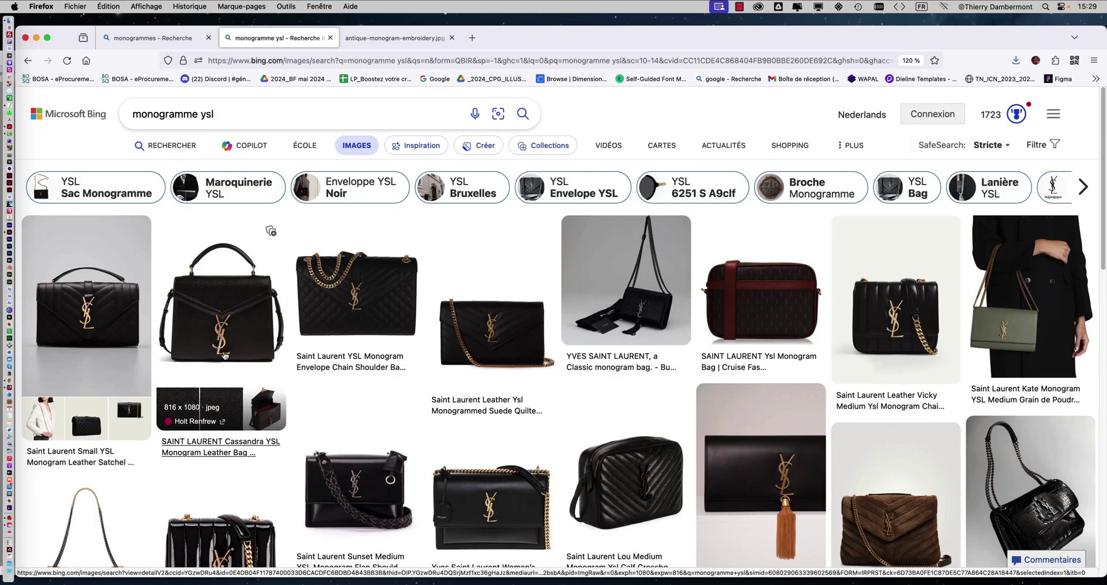
View the black Saint Laurent Cassandra bag with its gold YSL monogram at full size, and return to the results
click(225, 354)
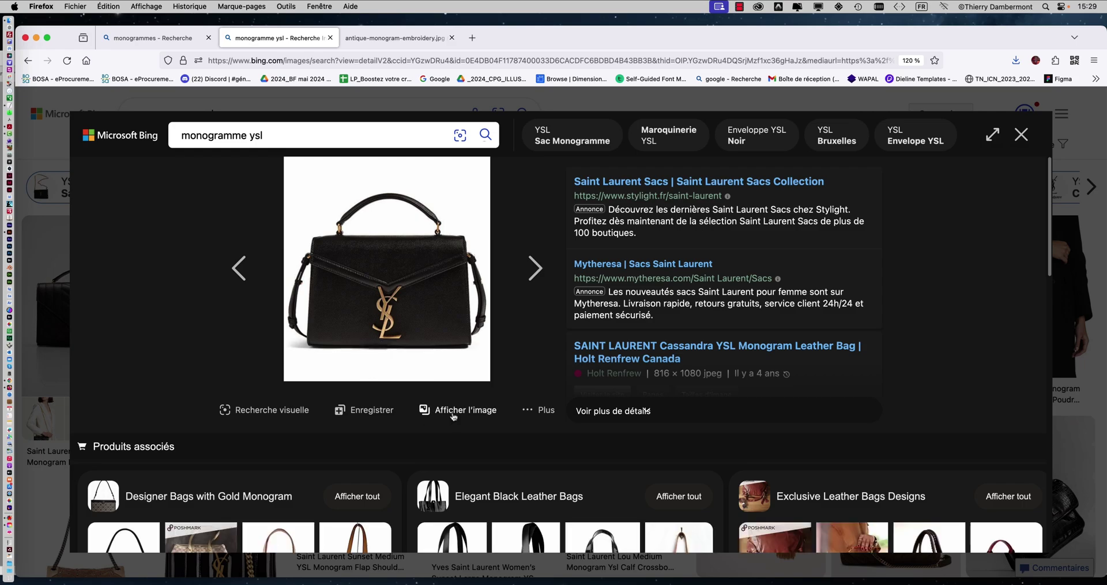
click(453, 413)
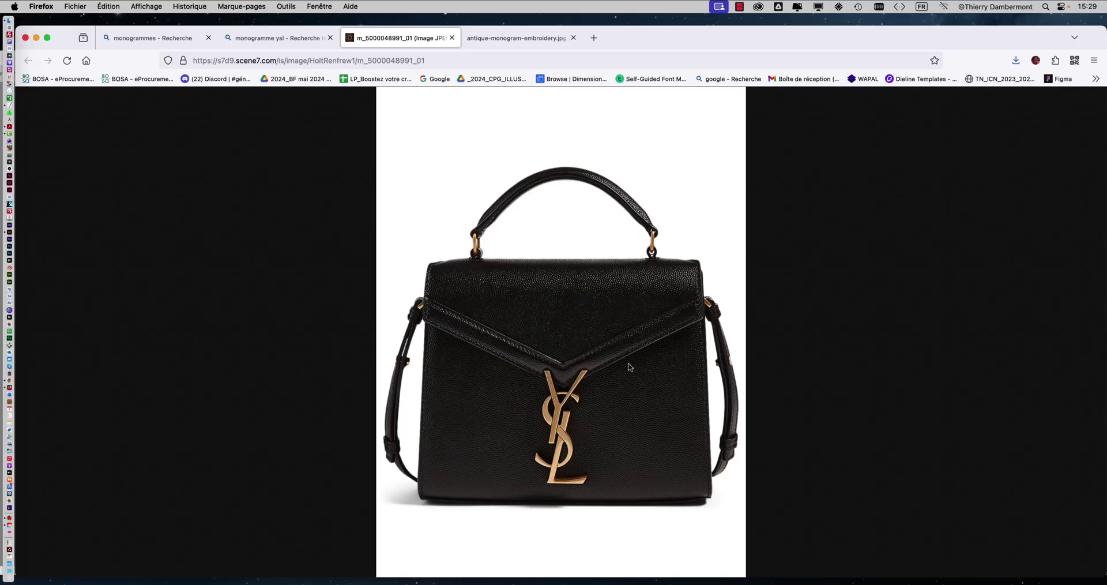
click(296, 38)
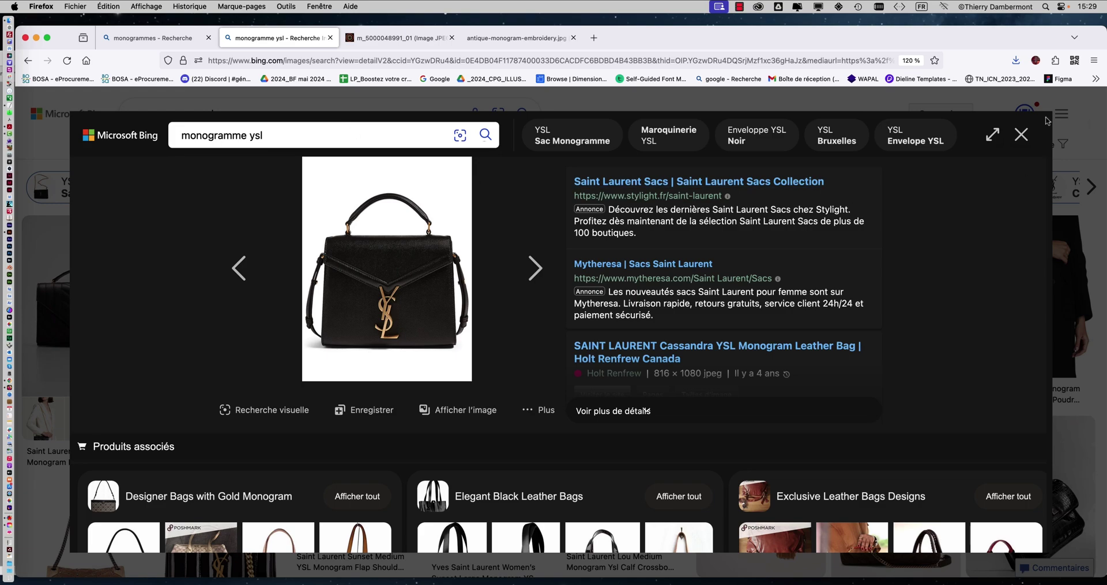
click(1022, 135)
Preview the black YSL logo and the brown College handbag, closing each, and look over more of the bag results
scroll(790, 324, down, 8)
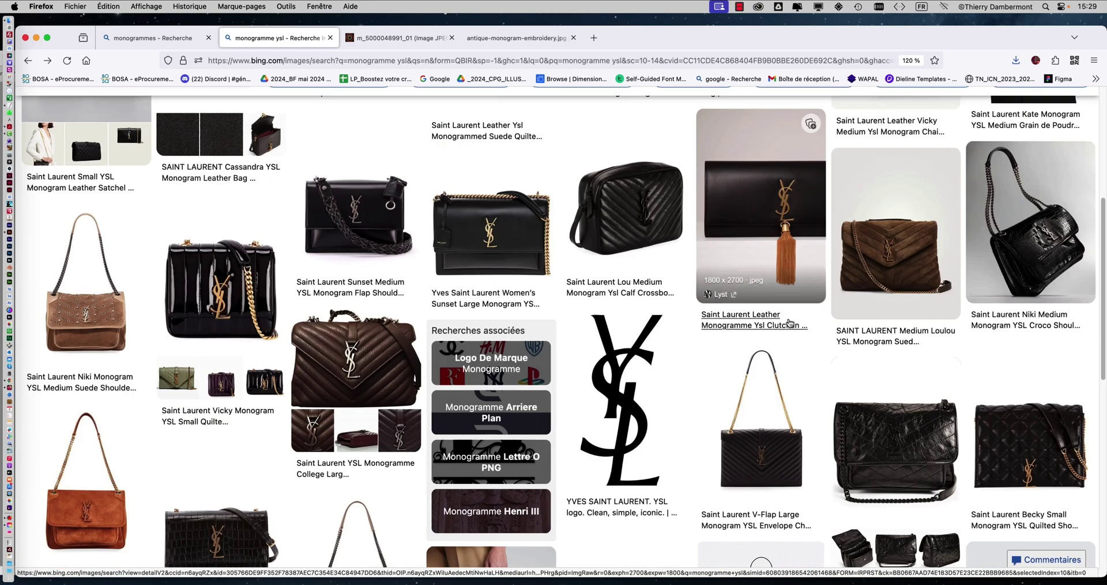
click(644, 258)
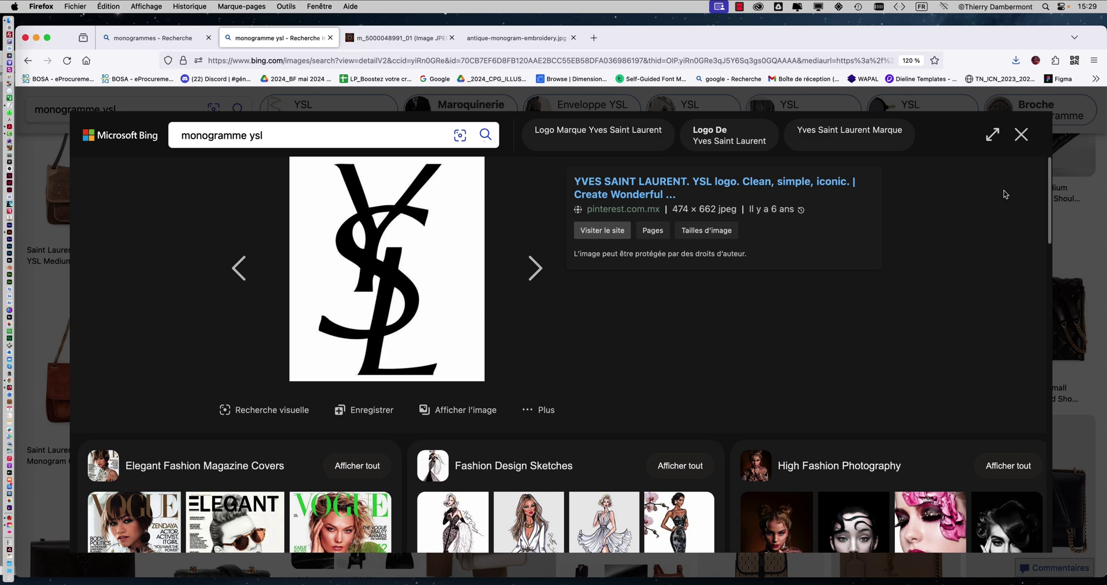
click(1022, 135)
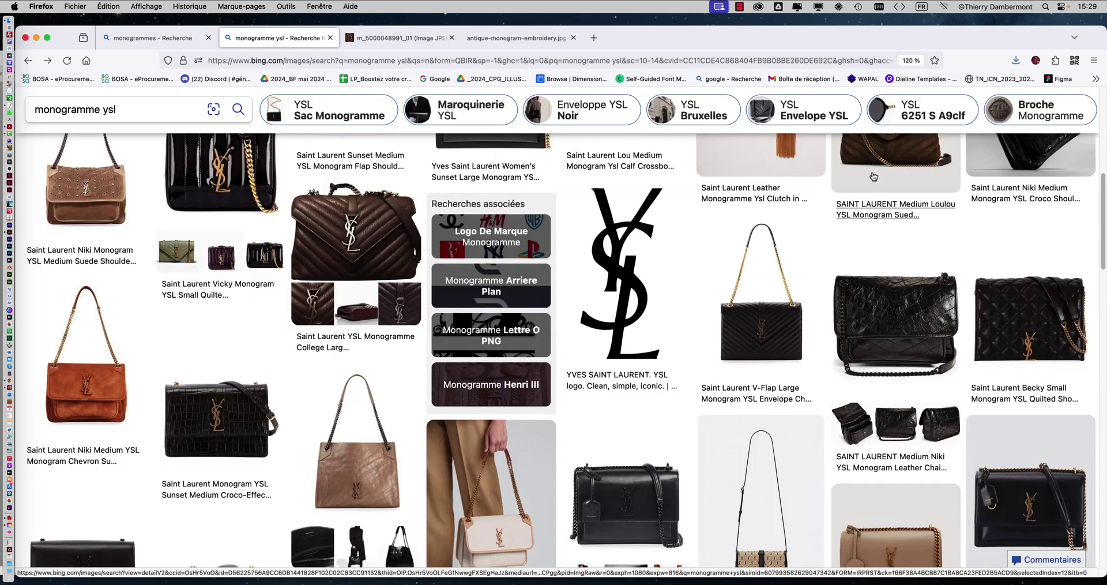
click(318, 198)
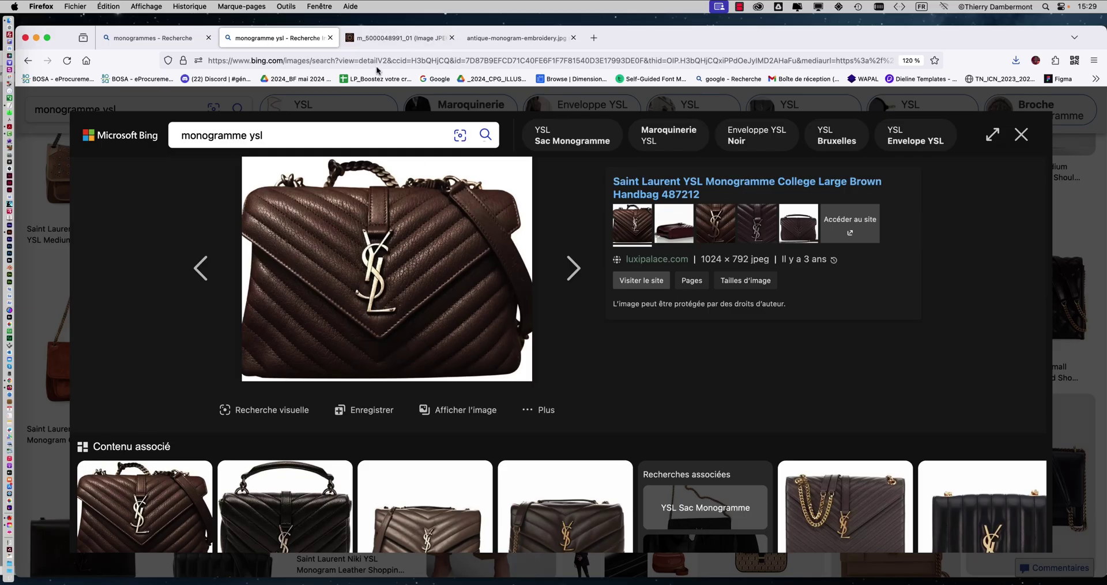
click(1020, 139)
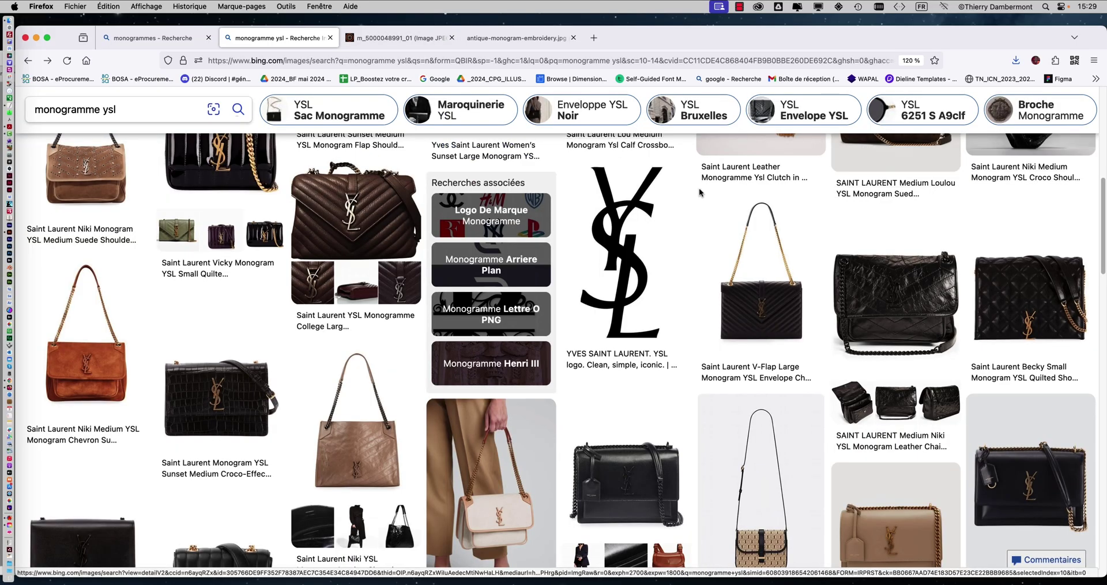
scroll(754, 278, down, 5)
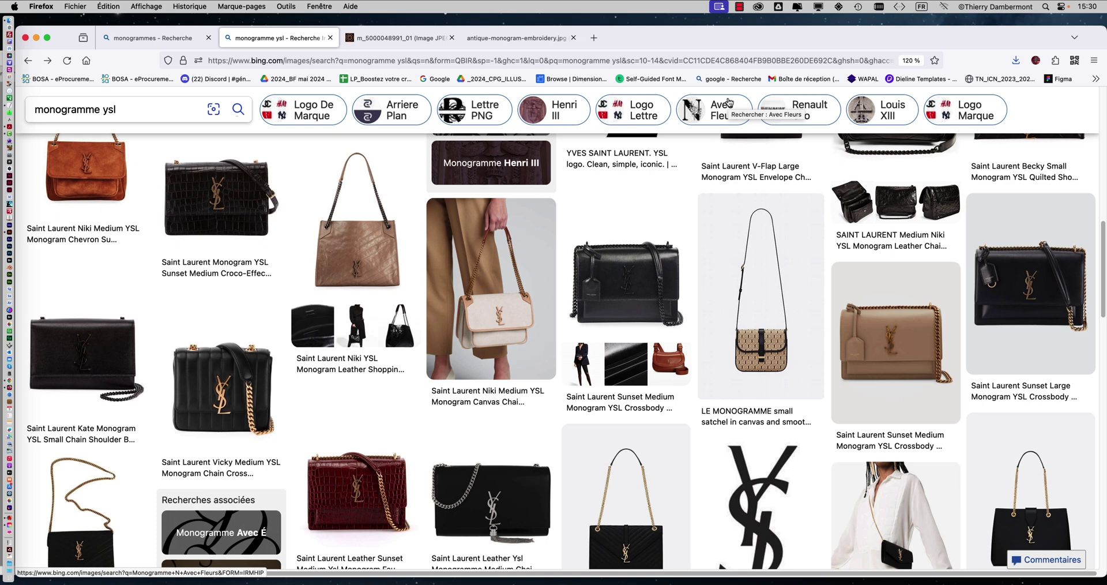
Search for "cat" in a new browser tab and show the image results
click(594, 38)
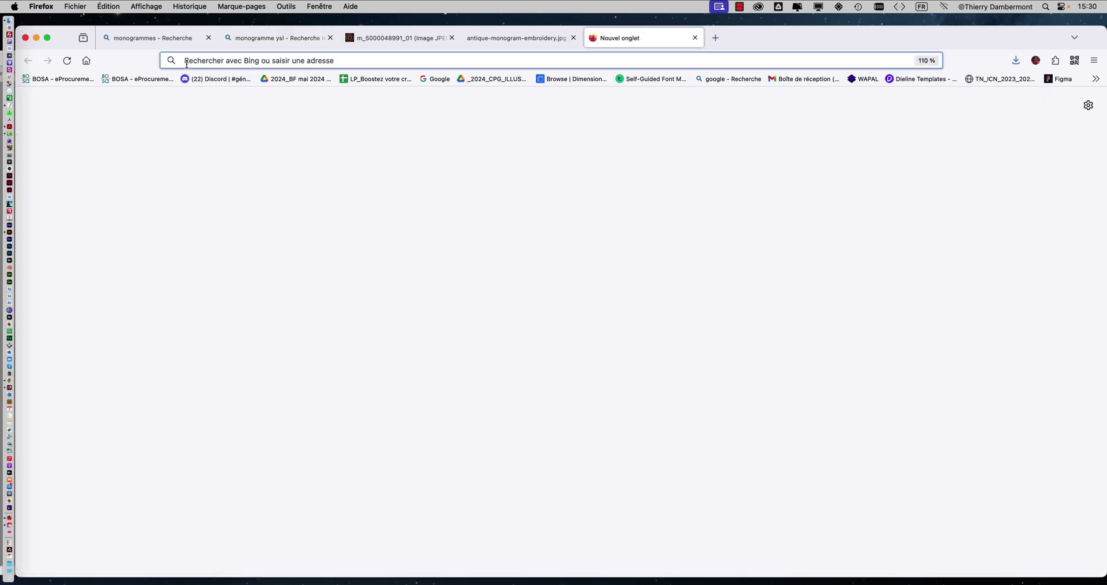
text(cat)
key(Return)
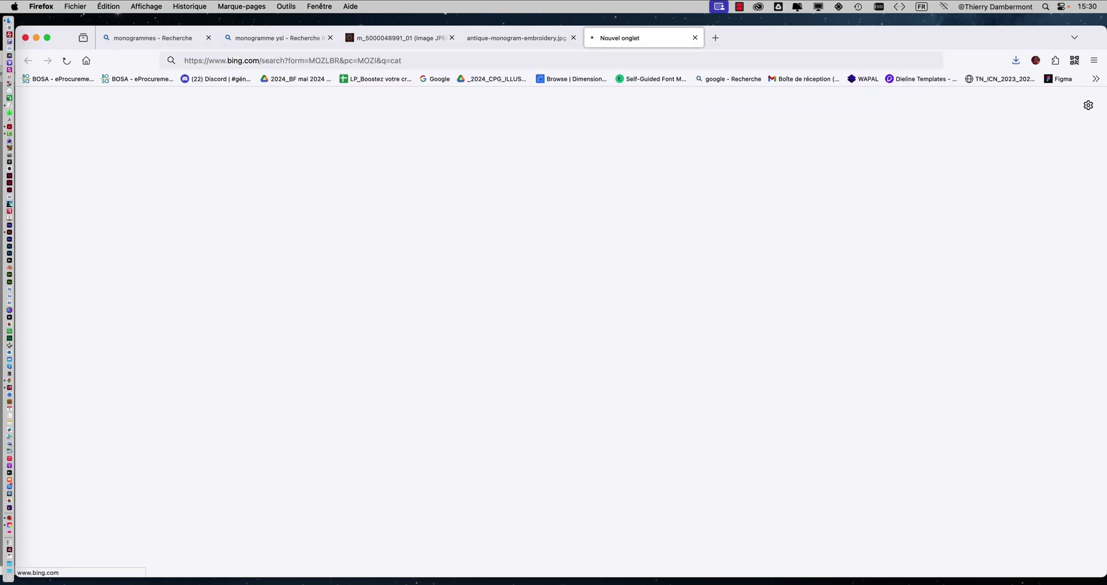
click(364, 151)
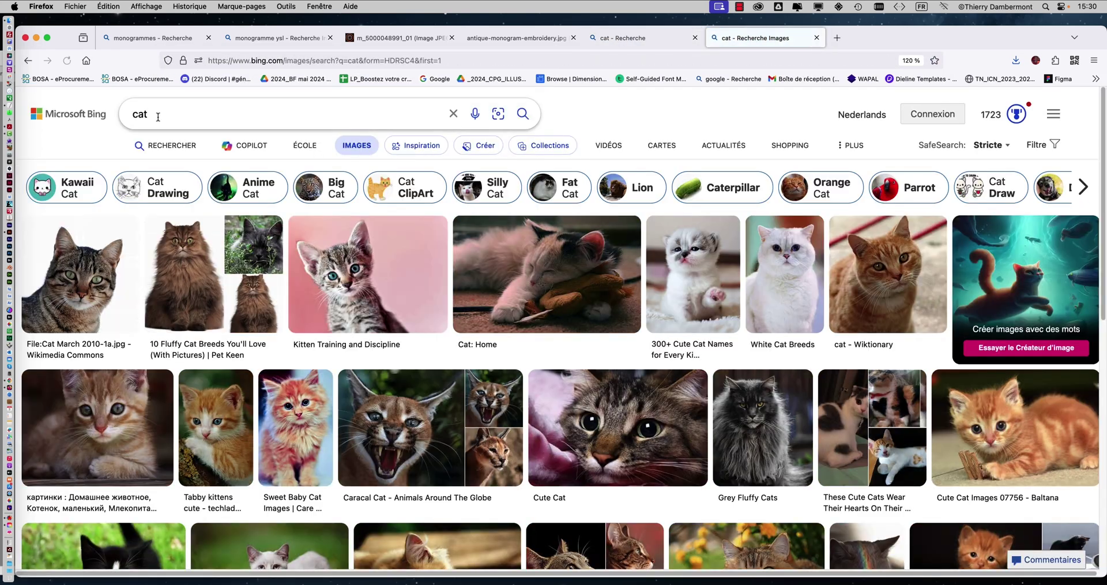
Refine the image search to "cat walking" and run it
click(158, 117)
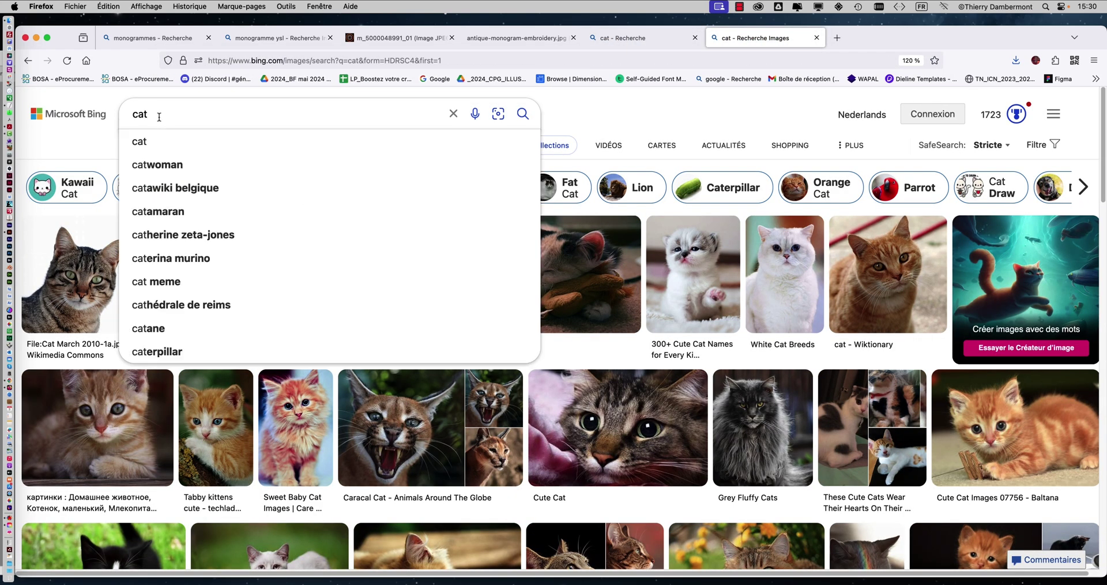
text(li)
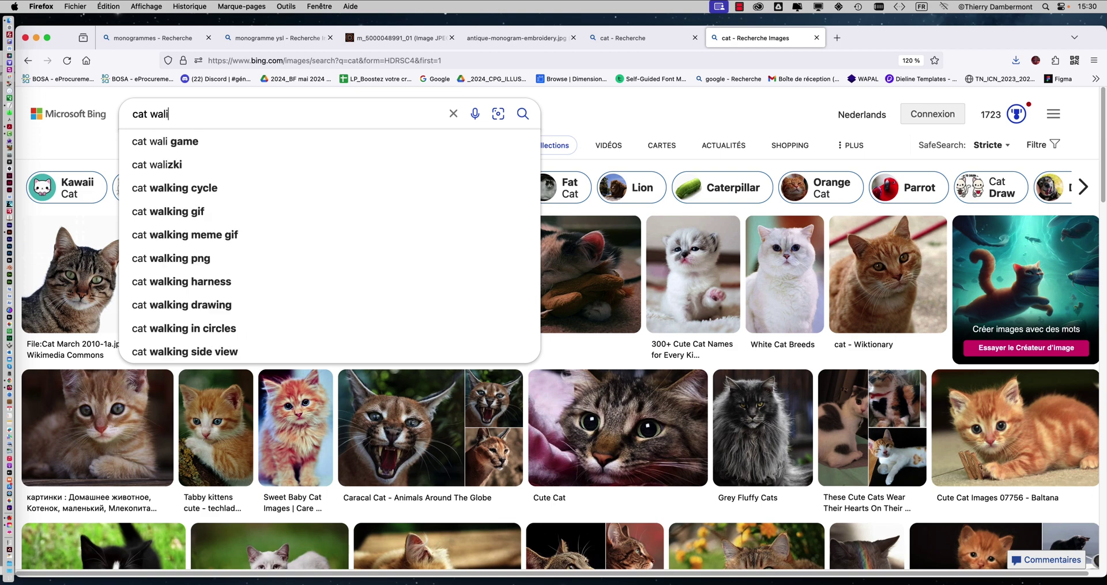
key(BackSpace)
text(king)
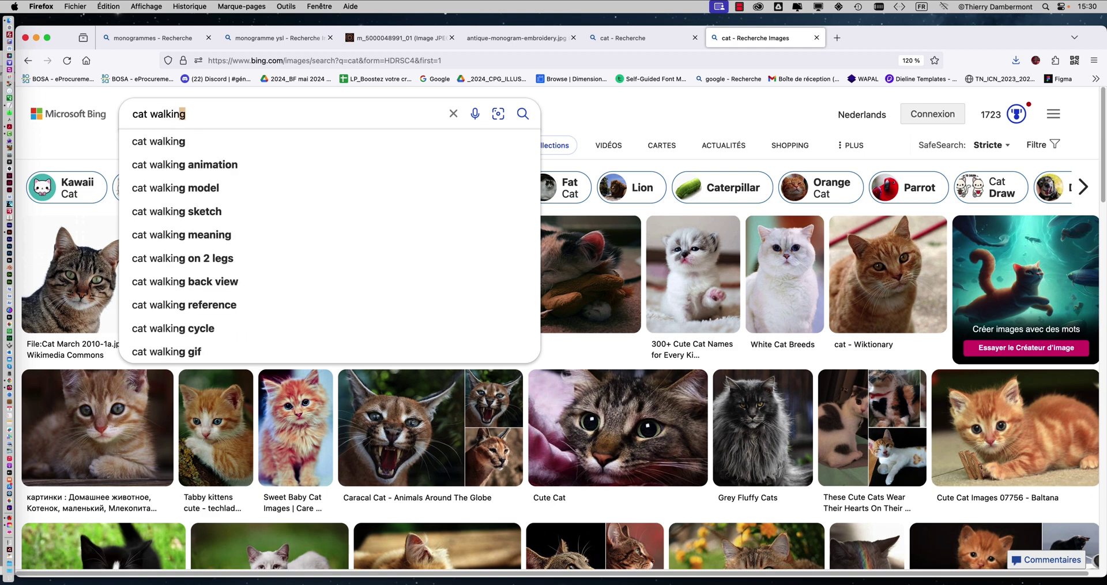
key(Return)
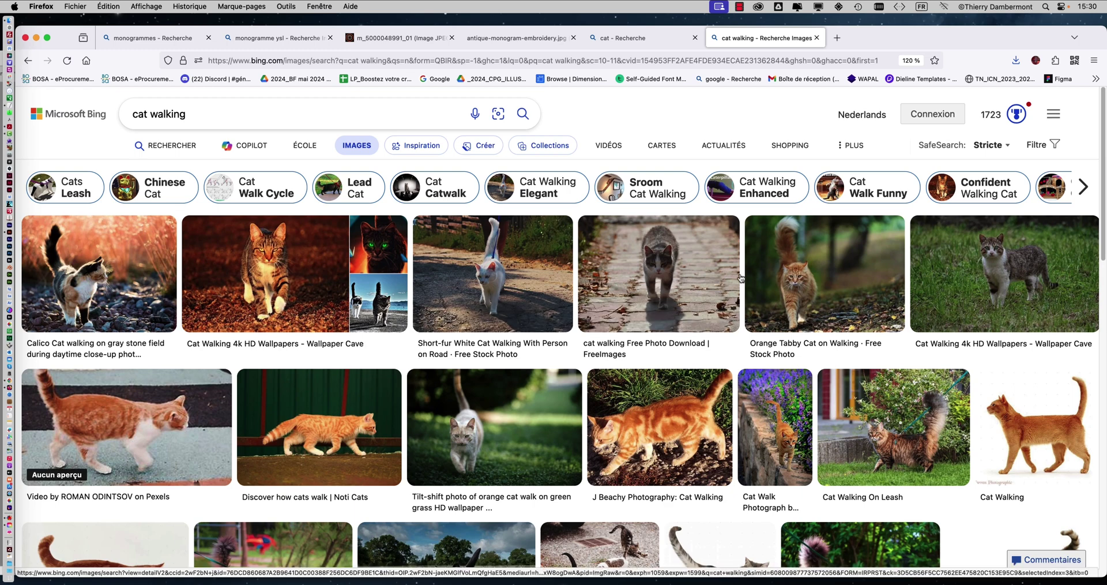
Preview the orange tabby cat walking towards the camera, close it, and look through the further walking-cat images
click(814, 283)
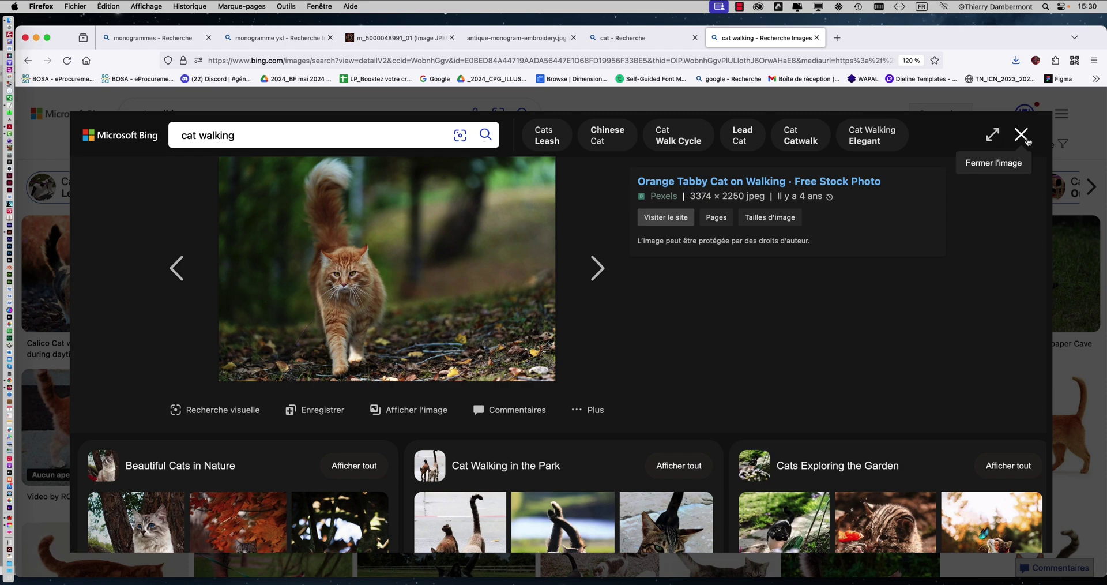
click(1028, 135)
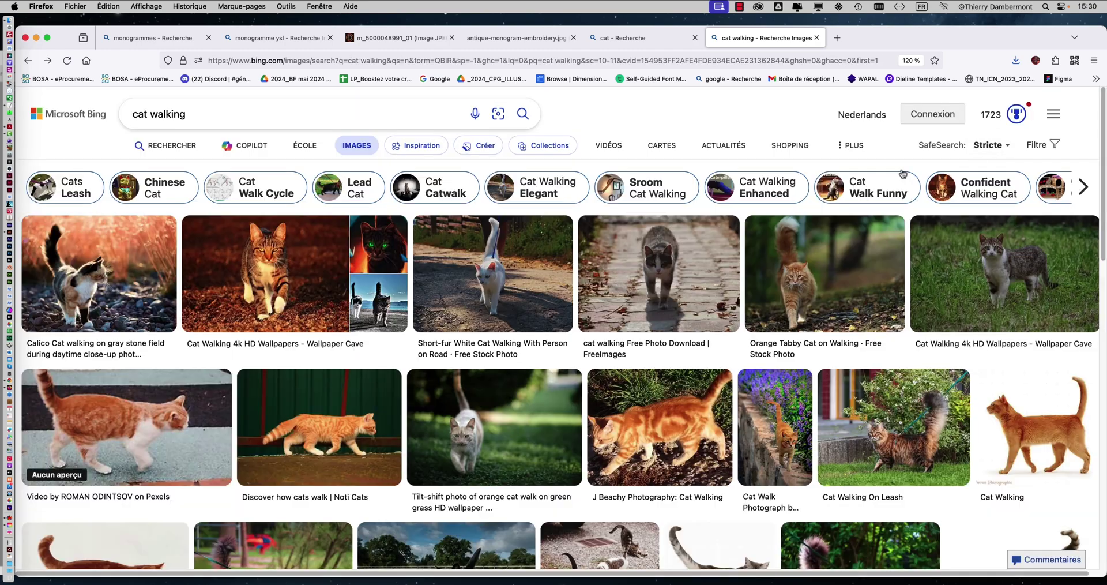
scroll(369, 341, down, 3)
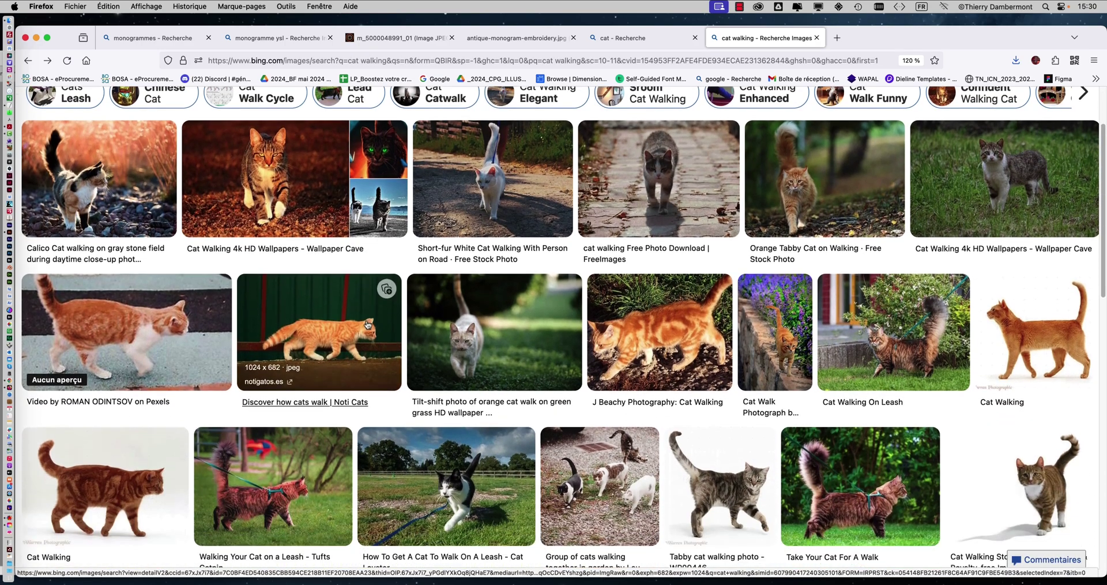
scroll(367, 324, down, 5)
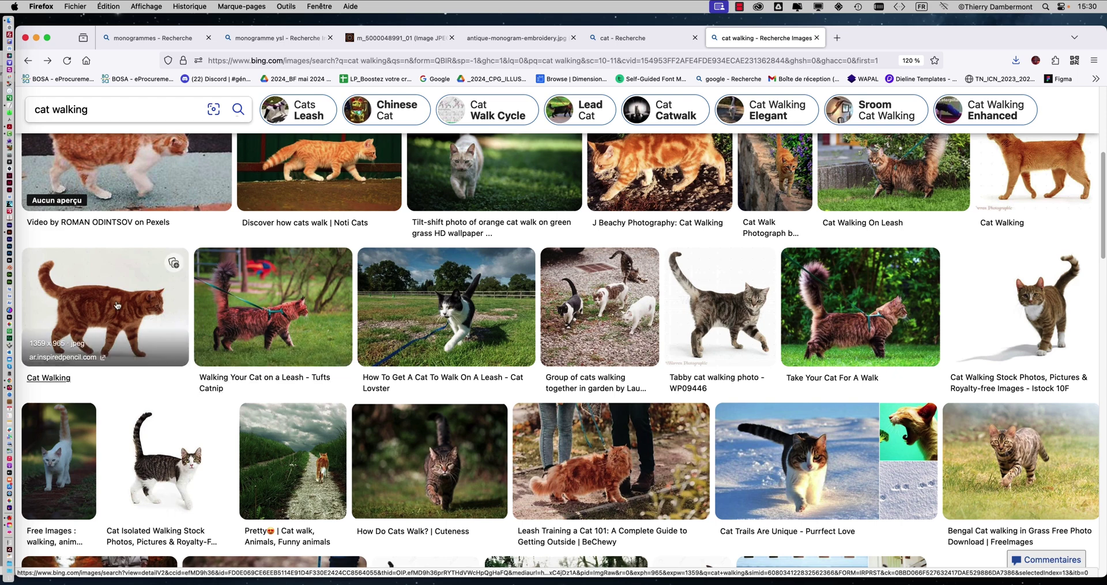
Preview the ginger tabby cat in profile on a white background and close the preview
click(132, 316)
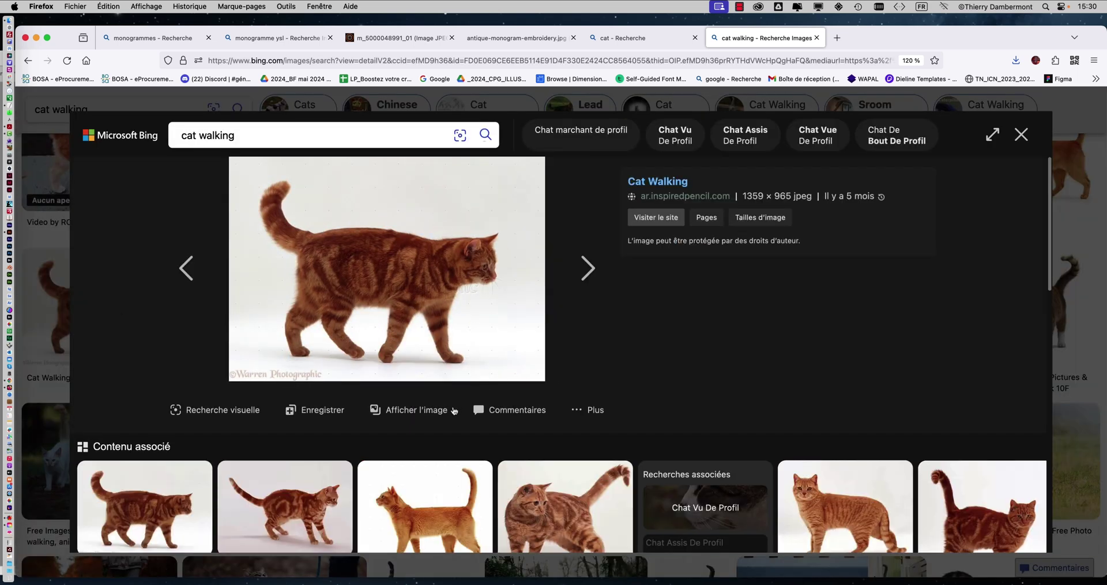
click(1022, 135)
scroll(998, 148, up, 3)
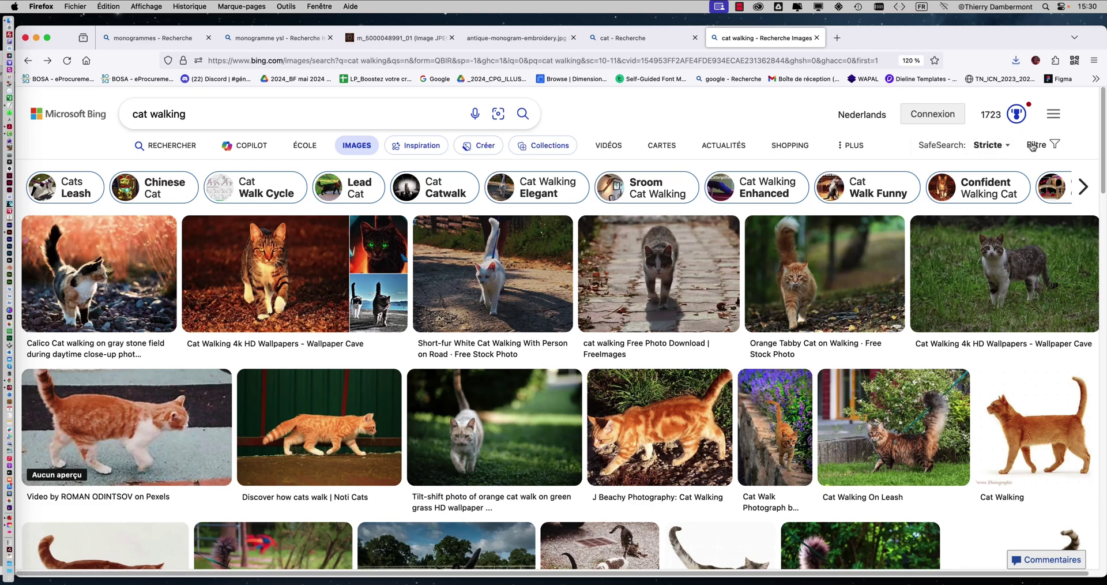
Filter the "cat walking" image results by the licence "Domaine public"
click(1033, 146)
click(491, 175)
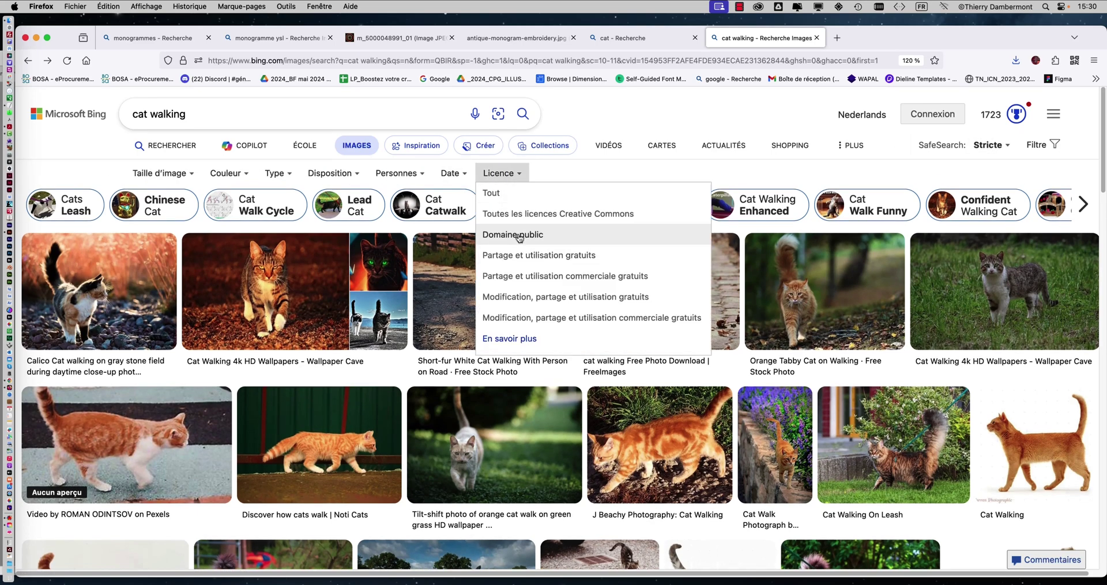
click(519, 235)
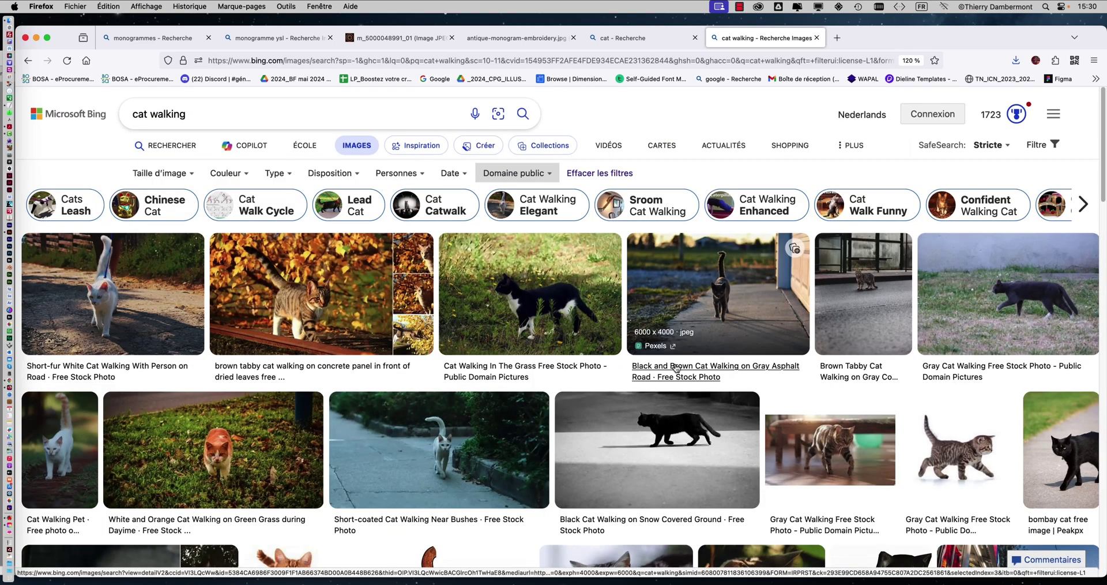
Look through the public-domain walking-cat images for a clear side view of a walking cat
scroll(676, 368, down, 3)
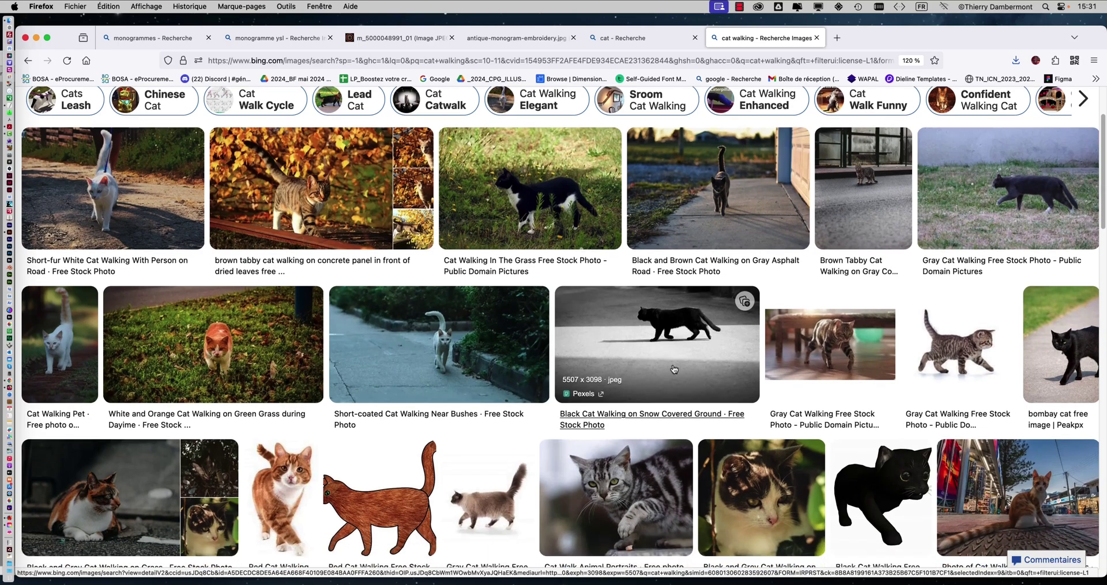
scroll(673, 369, down, 4)
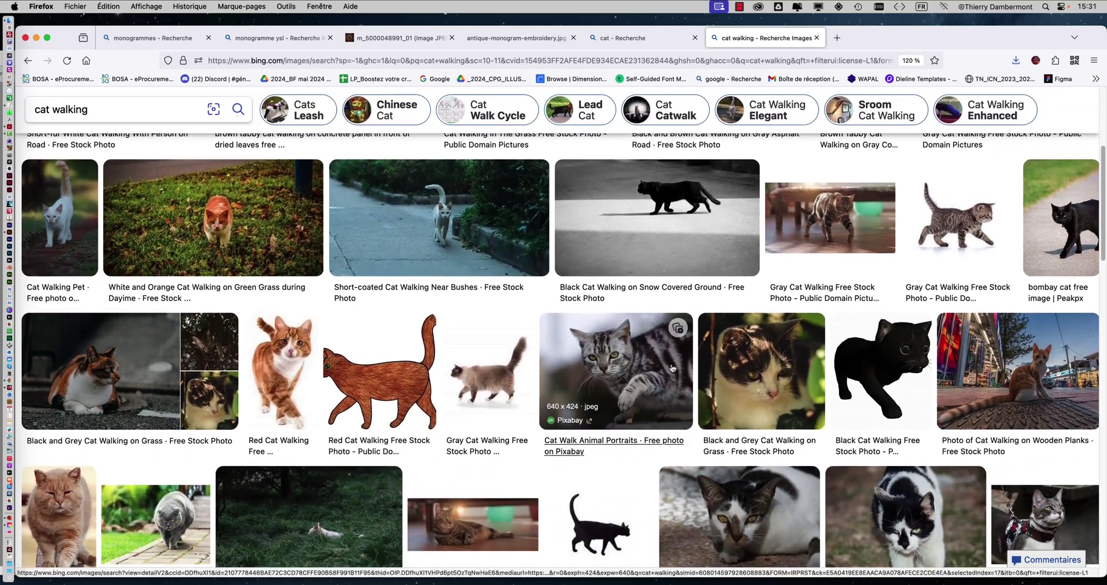
scroll(672, 368, down, 3)
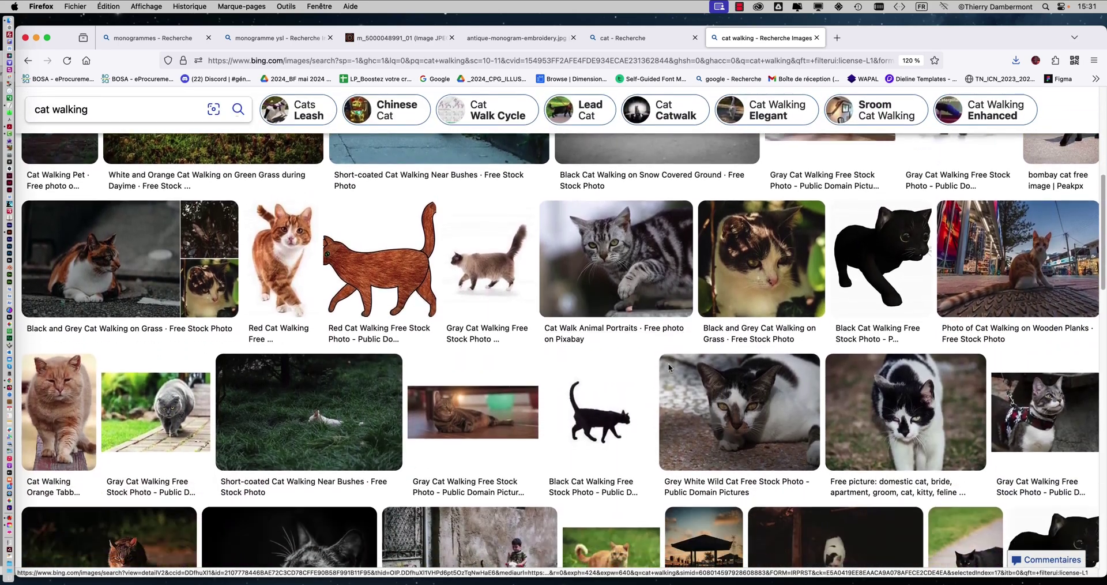
scroll(669, 365, down, 6)
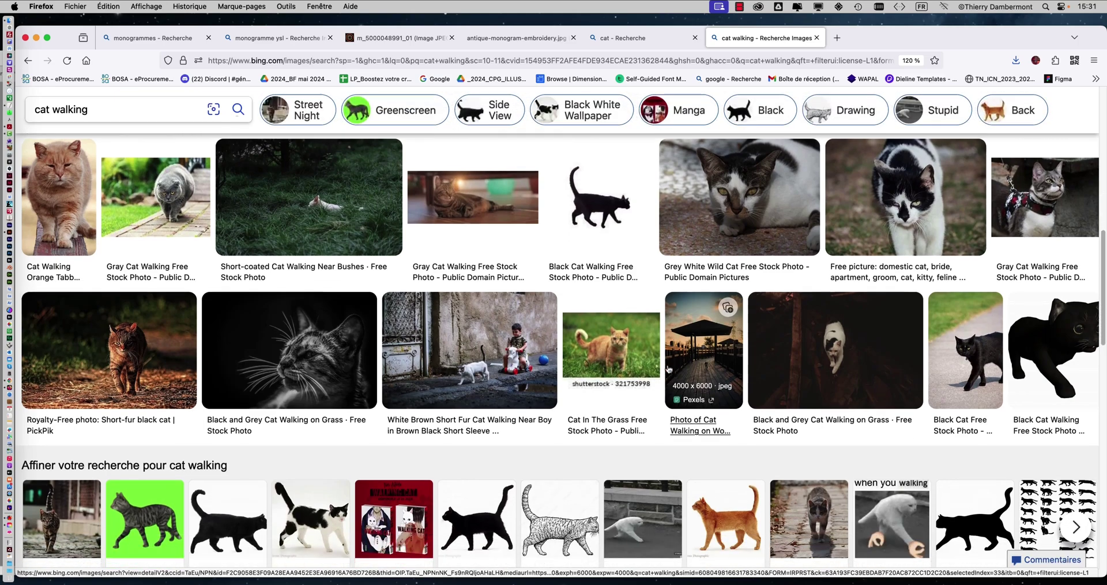
scroll(667, 369, down, 4)
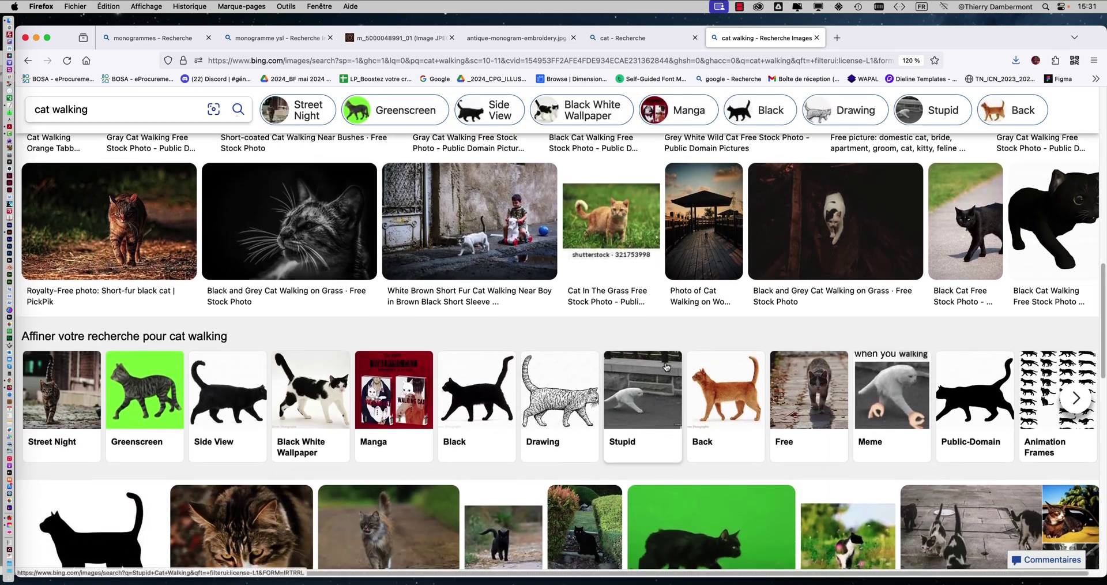
scroll(668, 367, down, 8)
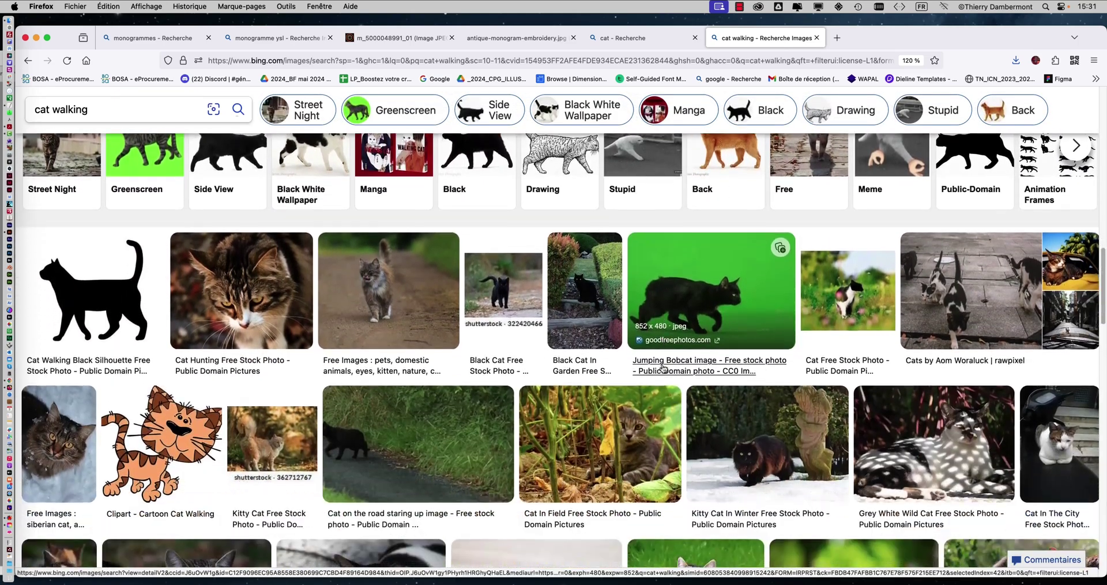
scroll(663, 367, down, 7)
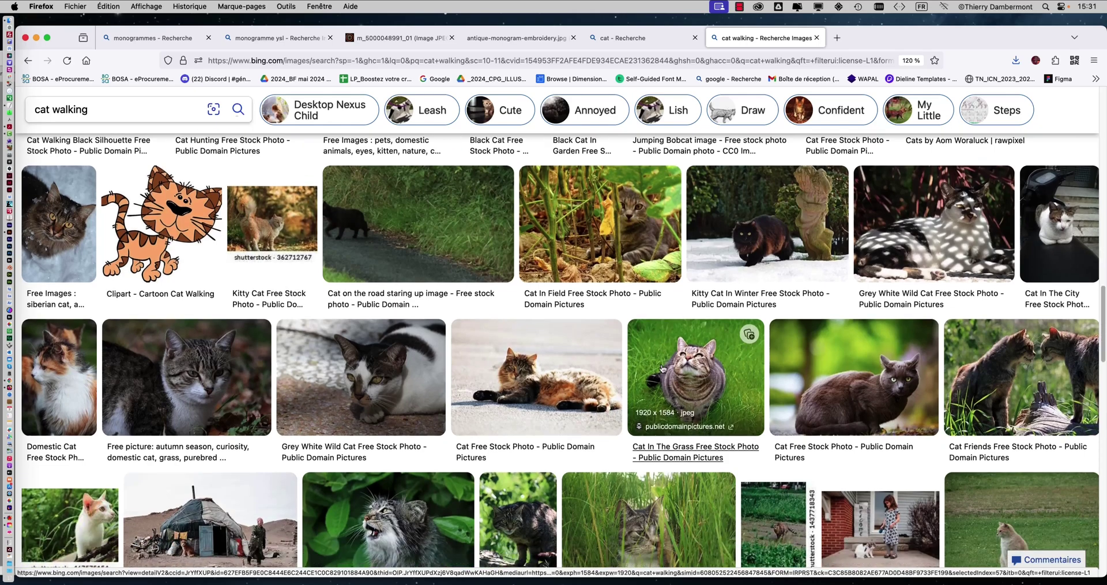
scroll(663, 369, down, 4)
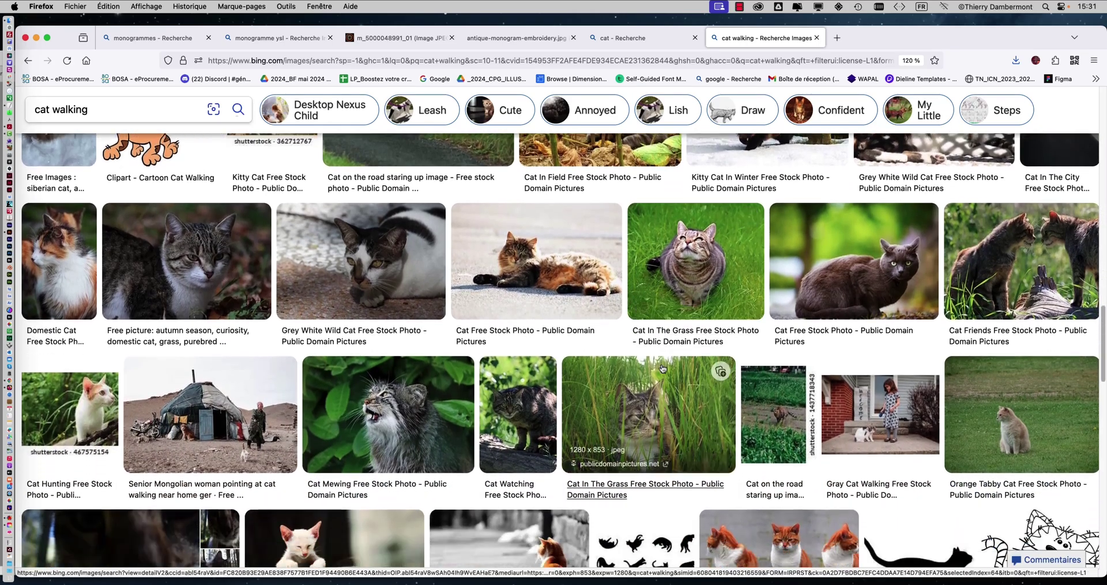
scroll(662, 368, down, 14)
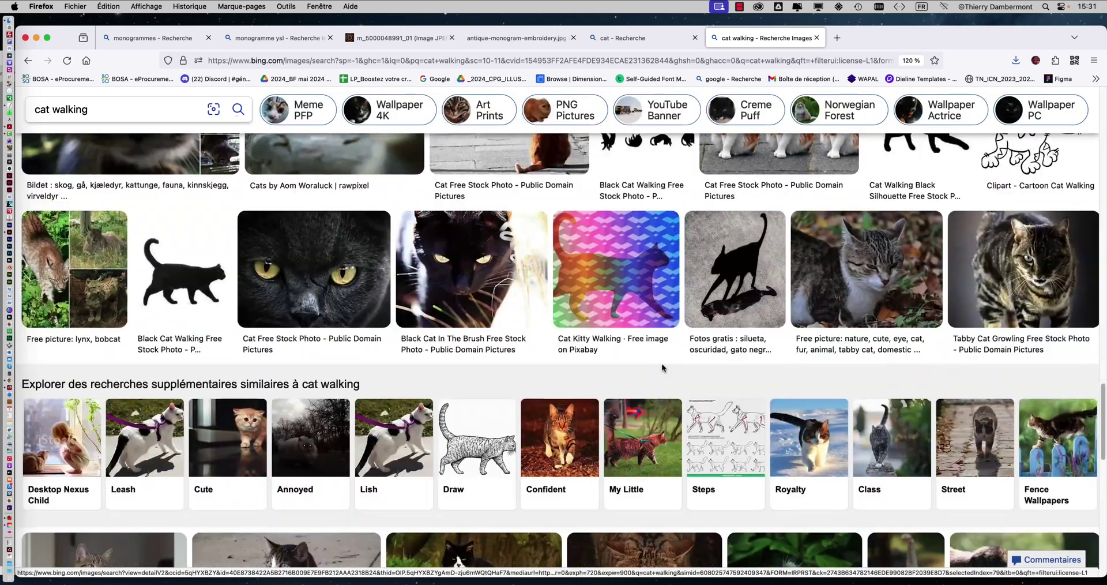
scroll(662, 367, down, 10)
scroll(662, 368, up, 20)
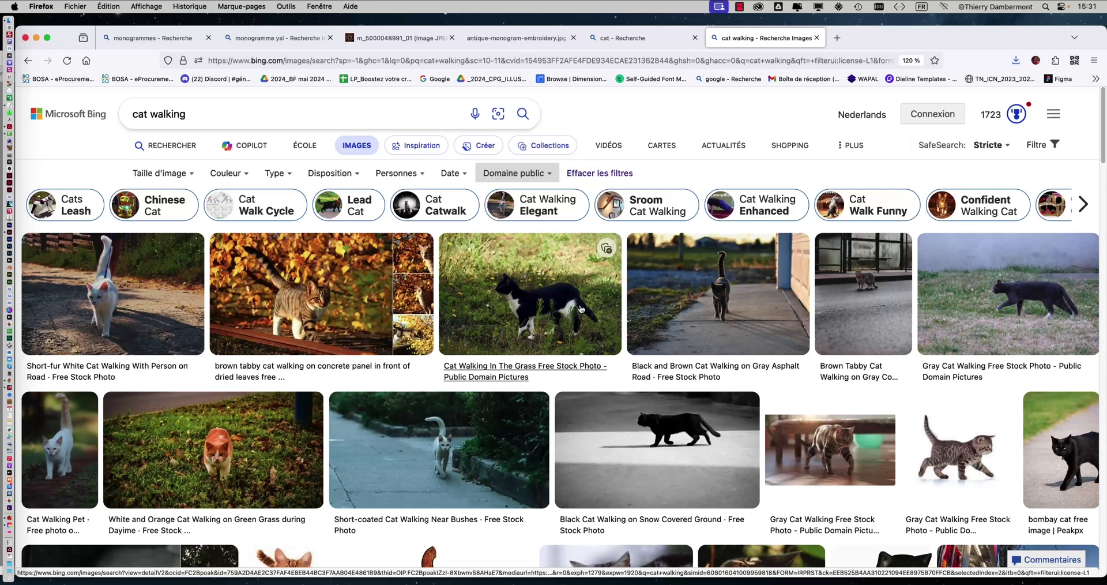
Change the licence filter to "Toutes les licences Creative Commons" and look over the first cat results
click(512, 176)
click(522, 223)
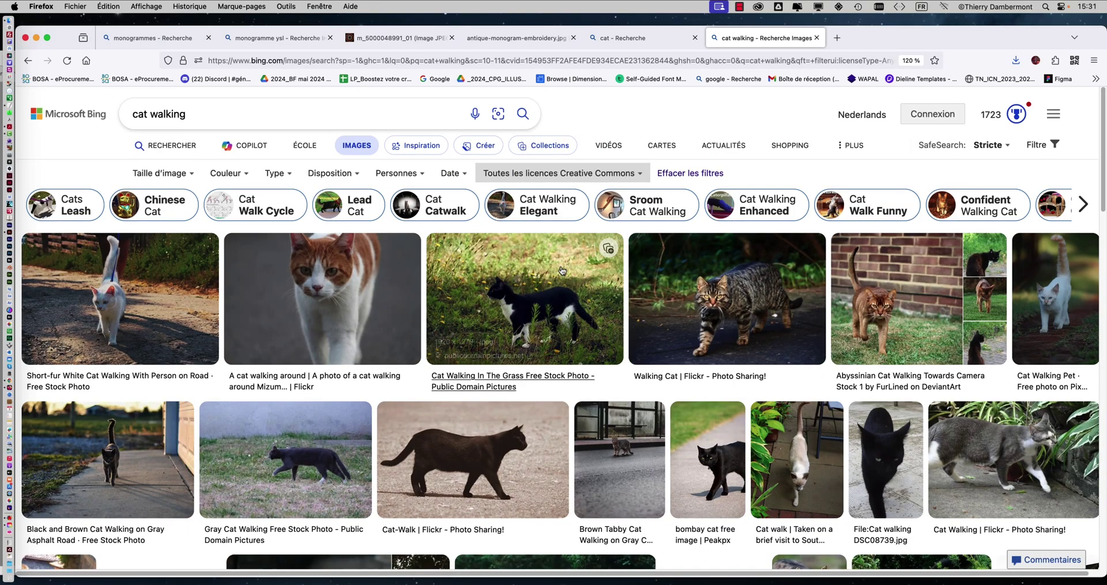
scroll(635, 334, down, 5)
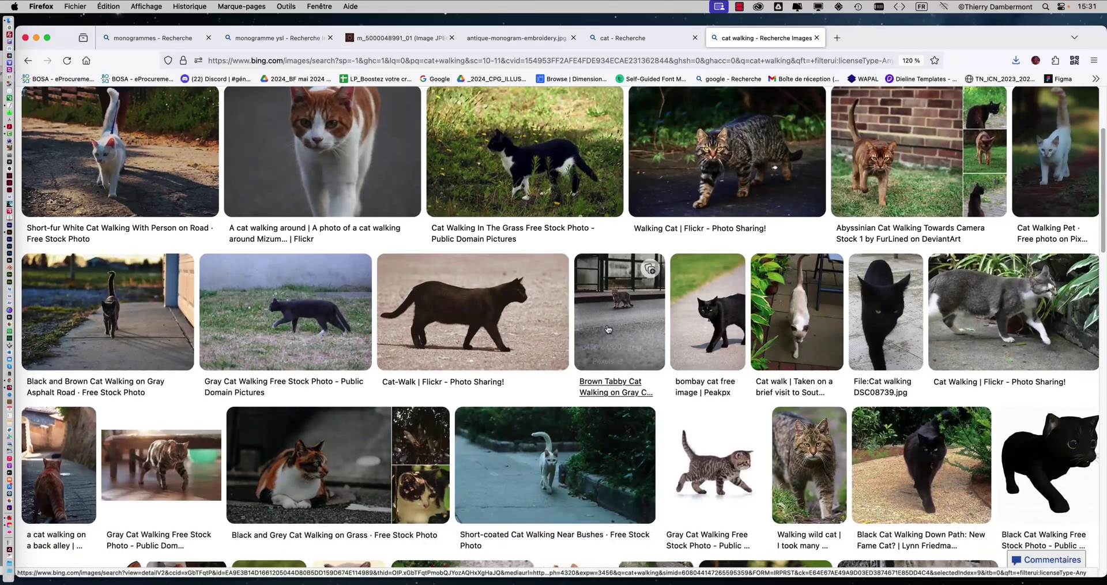
Save the full-size Flickr photo of the black cat in profile to the 01 ILLUSTRATOR LUNDI folder as a JPEG, then close its preview
click(507, 352)
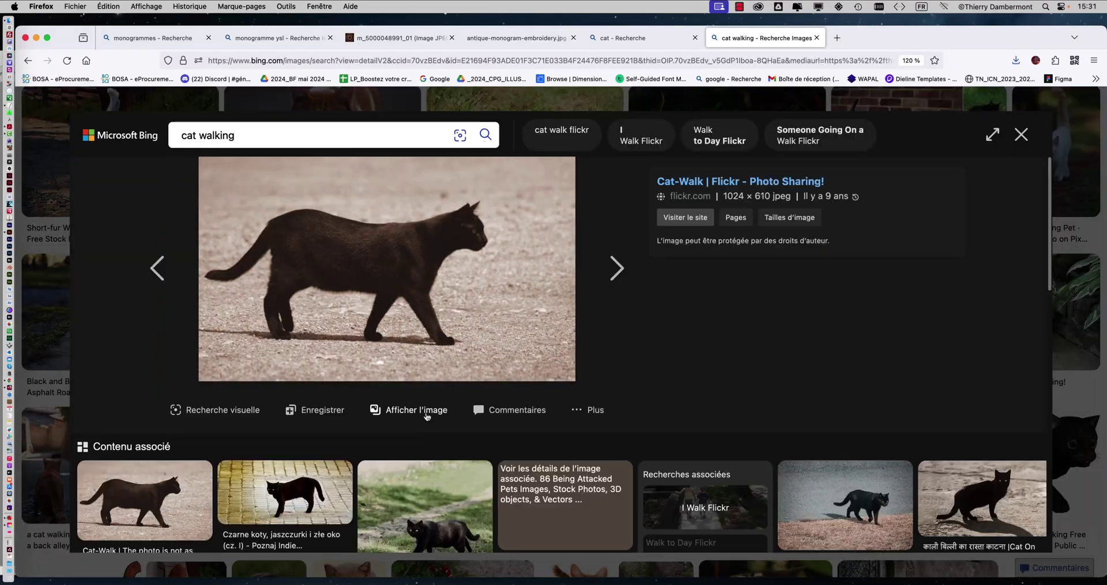
click(426, 409)
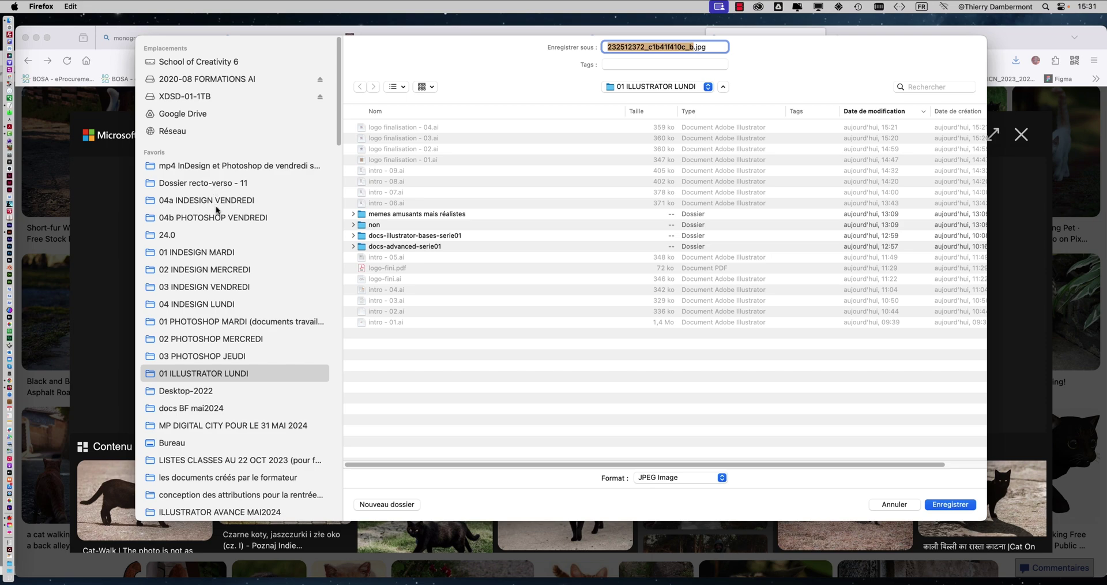
click(929, 504)
click(1021, 135)
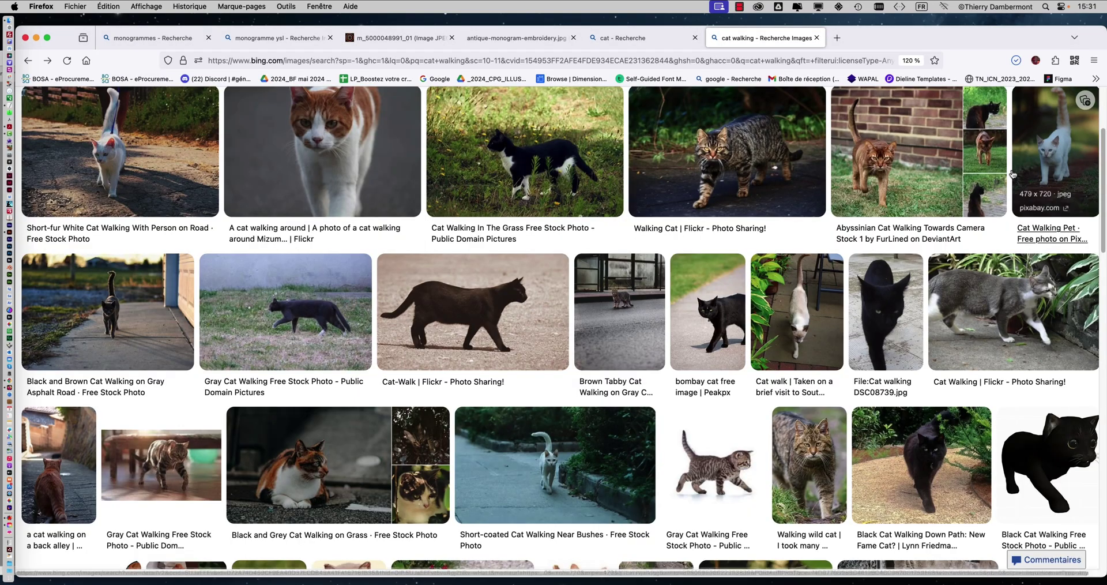
Look through the further Creative Commons walking-cat photos, silhouettes and drawings
scroll(758, 267, down, 5)
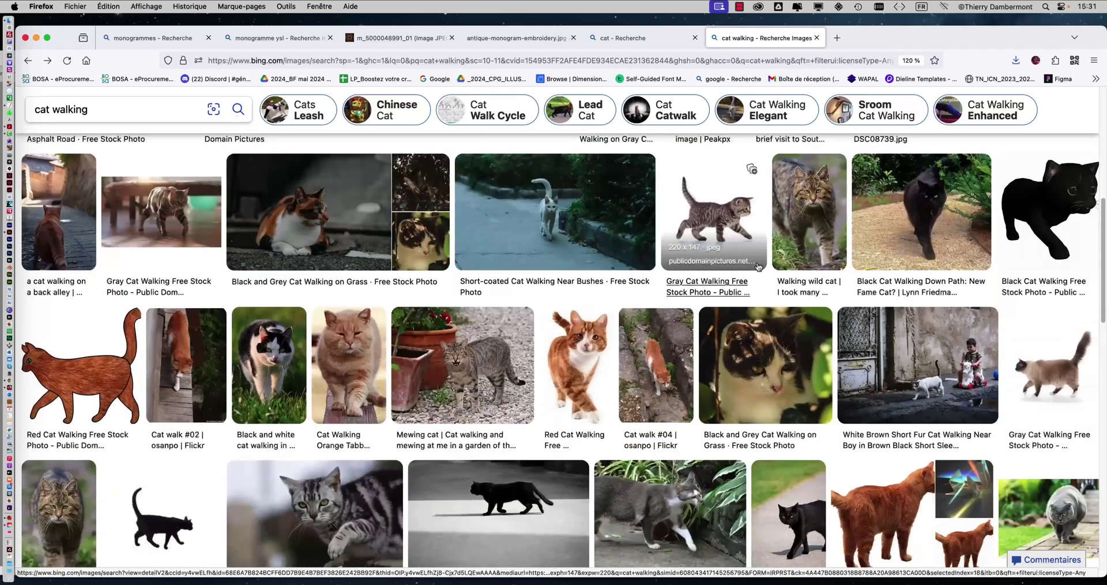
scroll(758, 266, down, 6)
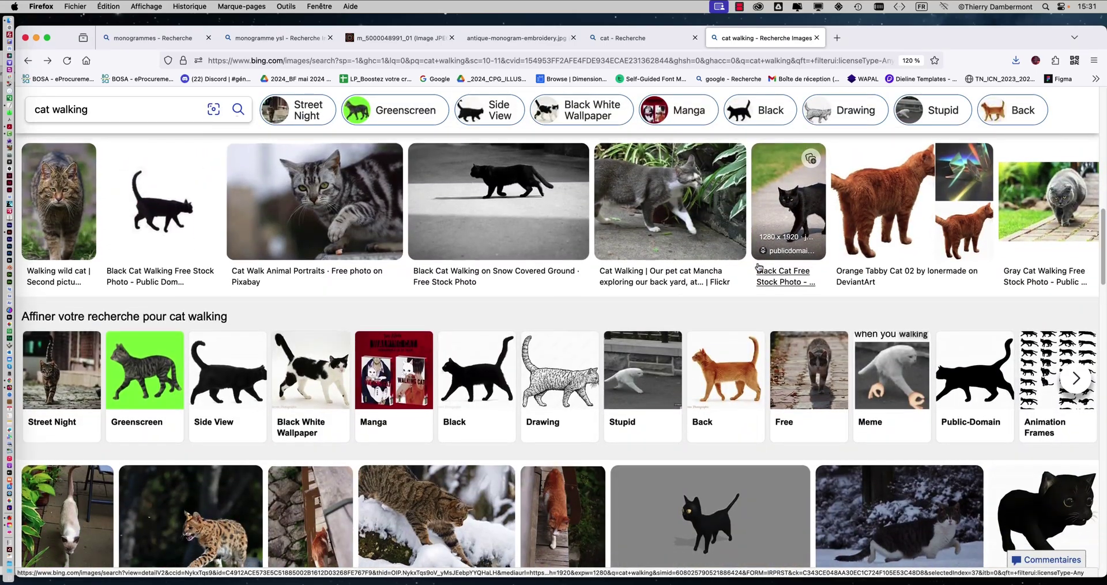
scroll(759, 266, down, 2)
scroll(759, 267, down, 12)
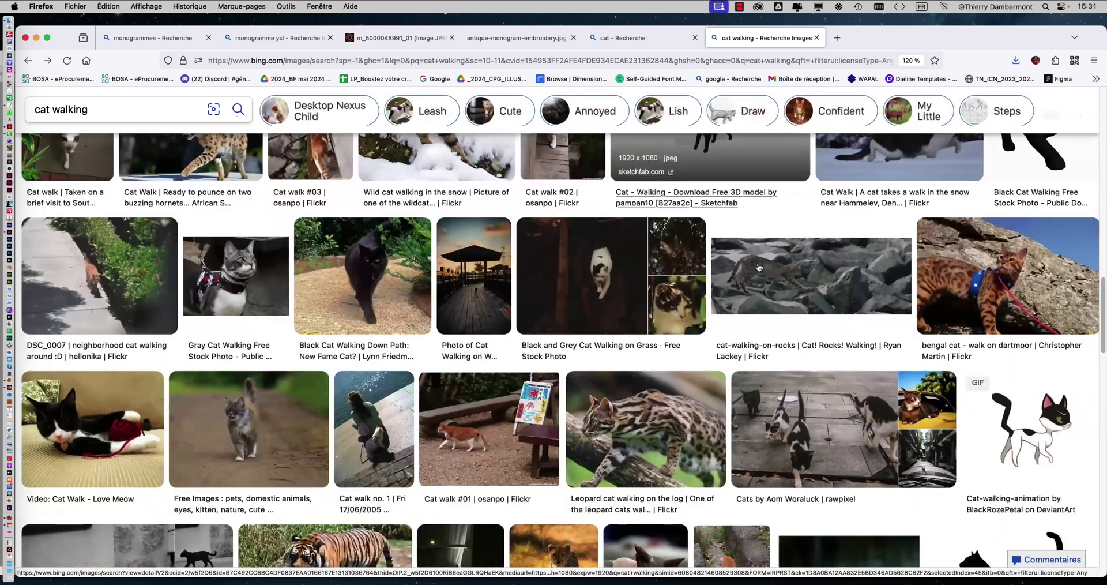
scroll(660, 243, down, 3)
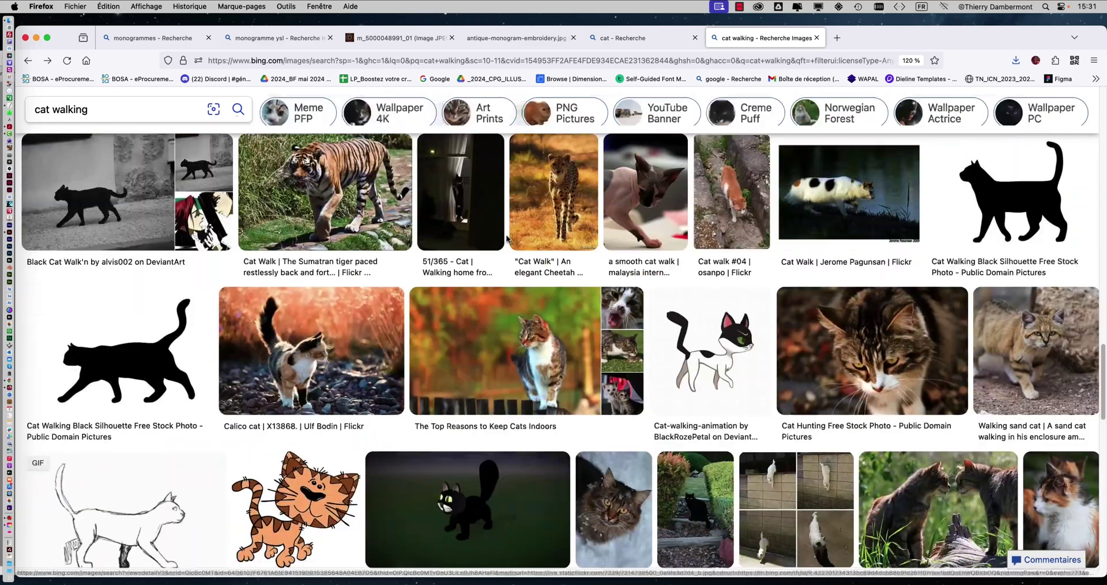
scroll(507, 239, up, 20)
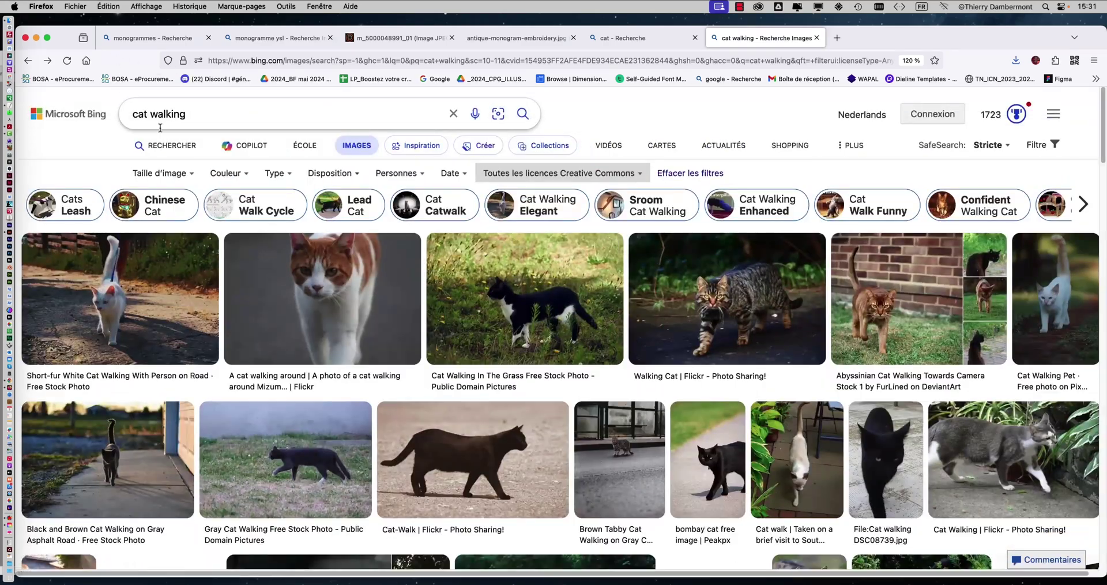
Change the image search to "dog walking" and run it
click(132, 113)
text(d)
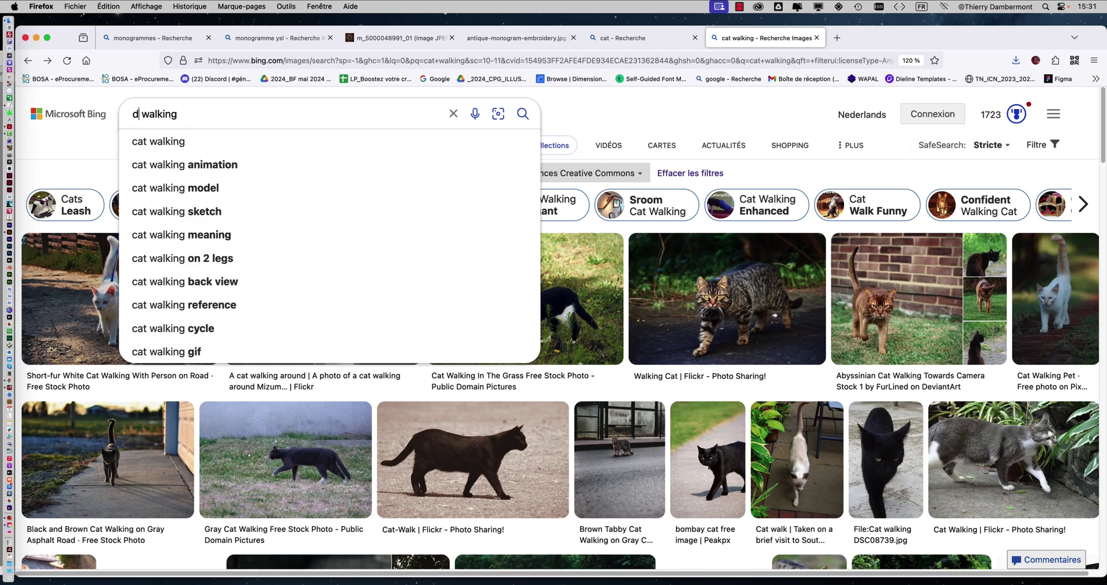
text(og)
key(Return)
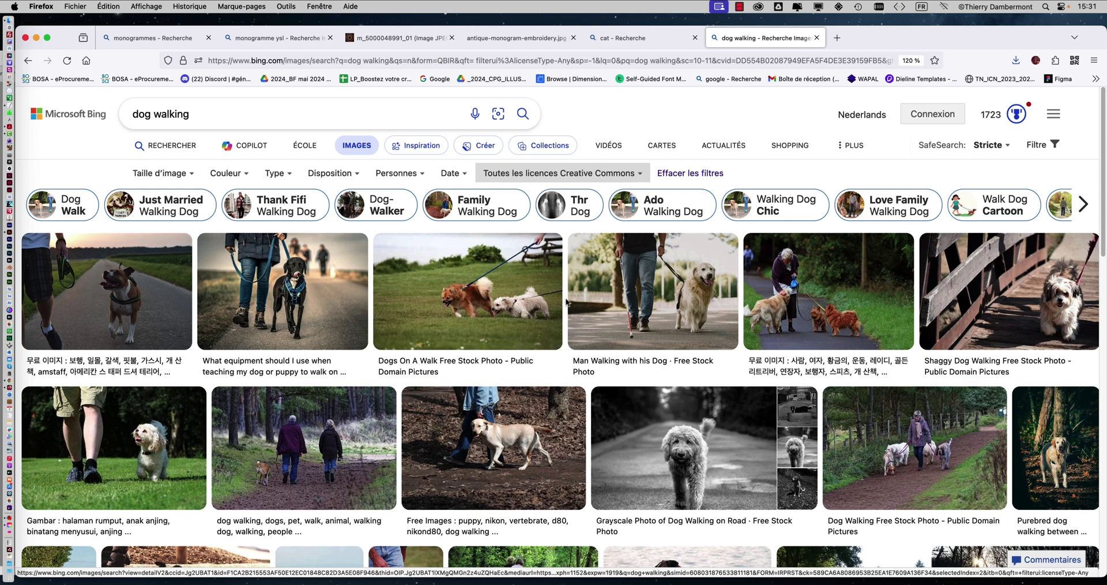
Find the boxer dog walking in water on the sea shore and open its full-size image
scroll(565, 300, down, 2)
scroll(564, 300, down, 5)
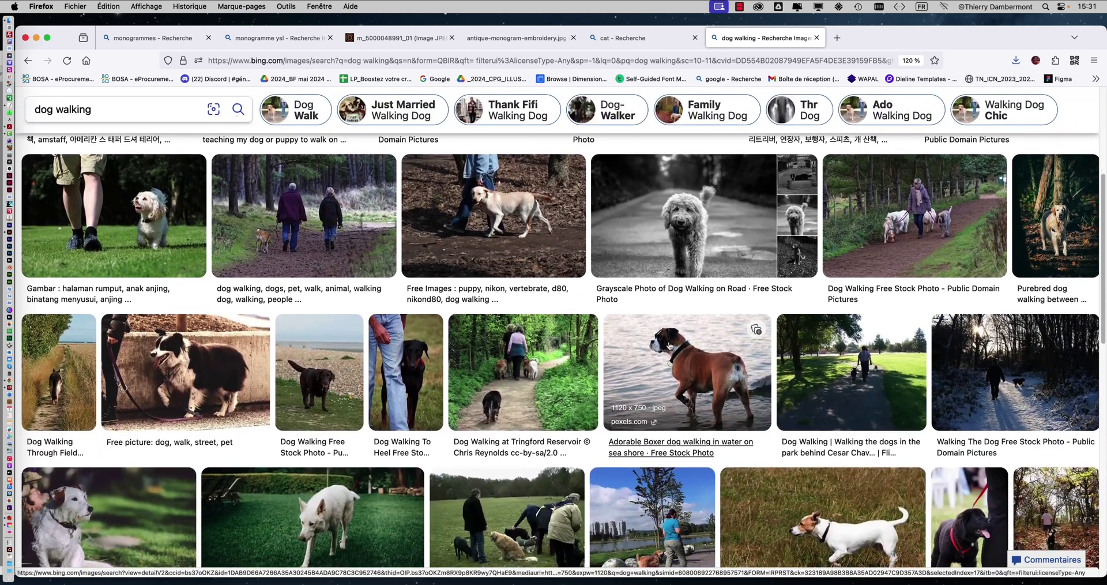
click(670, 346)
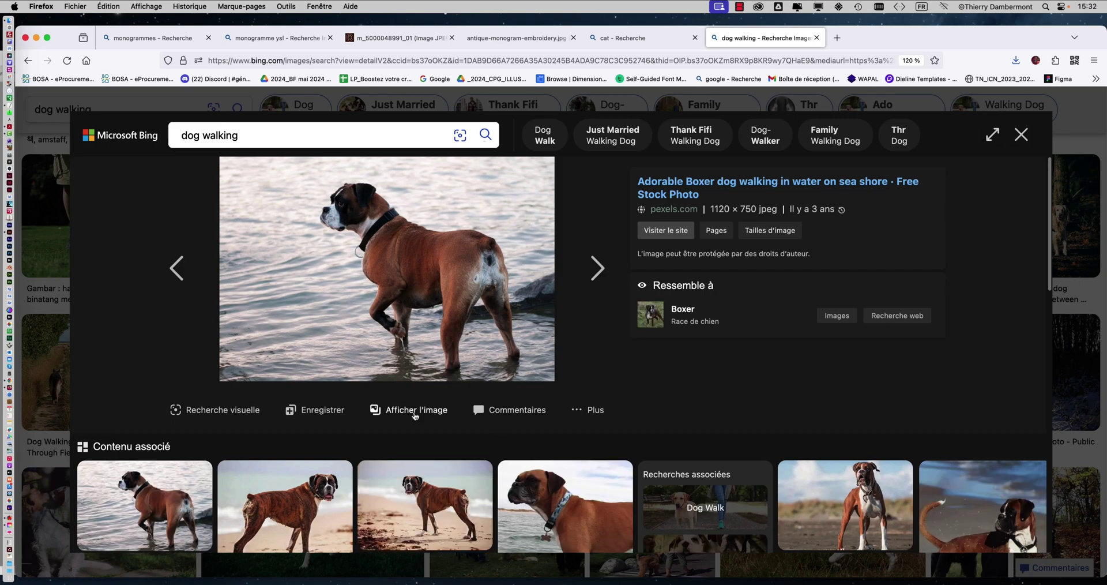
click(414, 410)
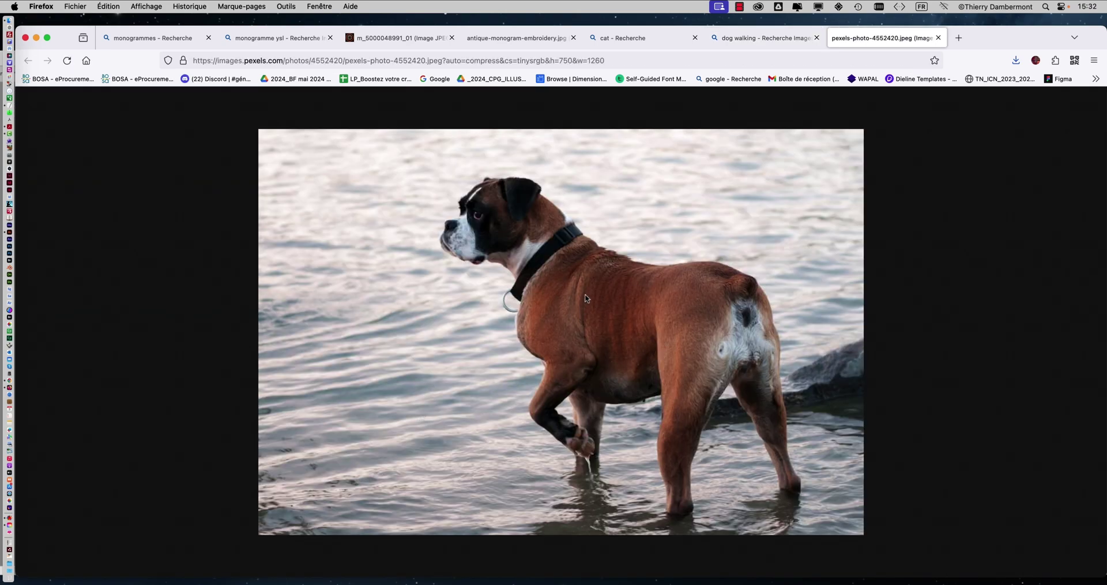
Save the boxer image as pexels-photo-4552420.jpeg in the 01 ILLUSTRATOR LUNDI folder, then return to the dog results and close the preview
right_click(586, 298)
click(612, 301)
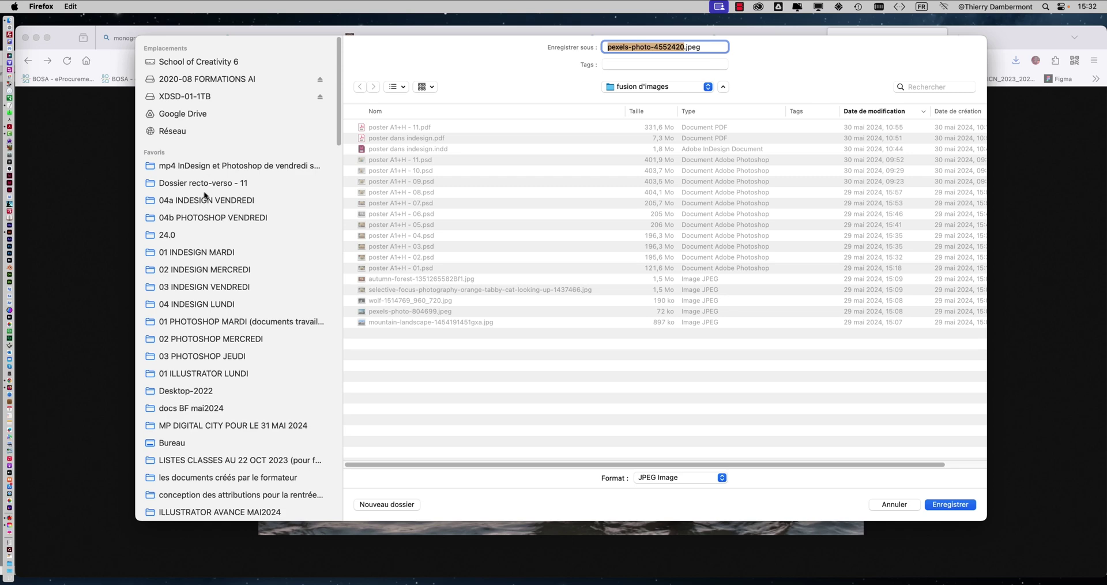
click(246, 376)
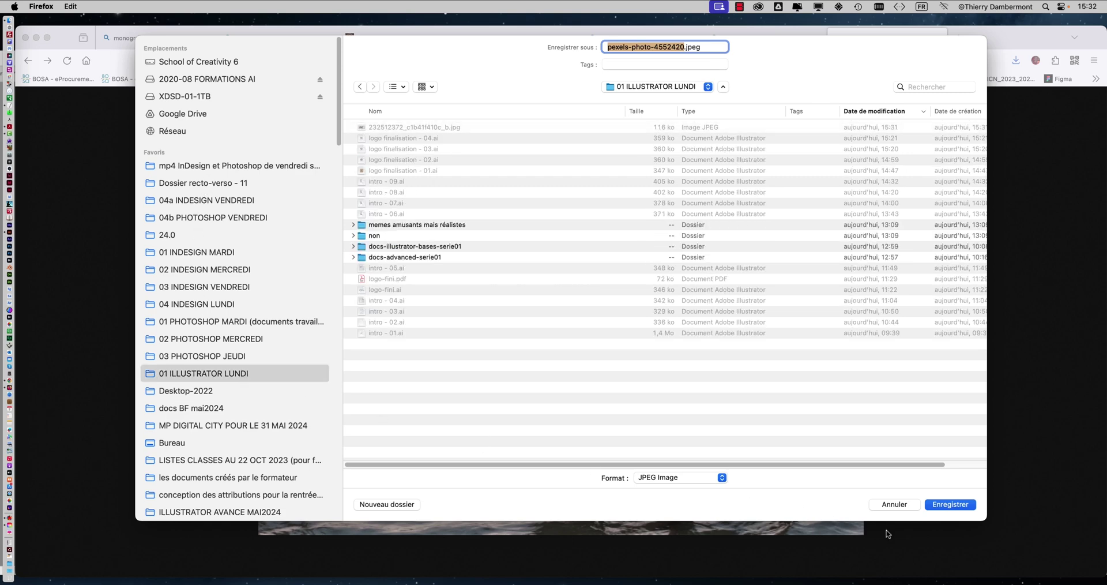
click(925, 504)
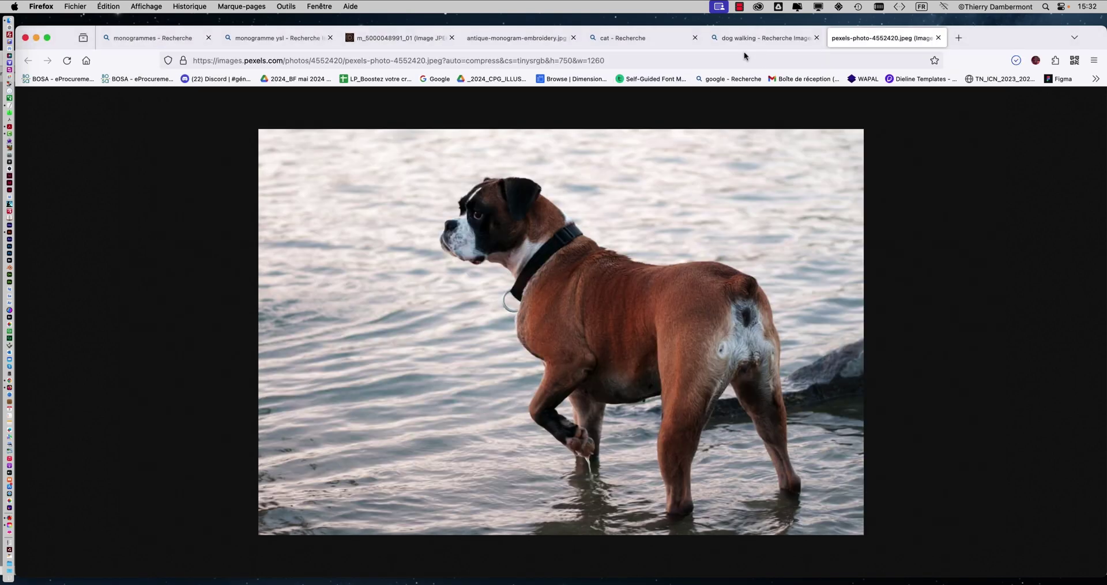
click(745, 41)
click(1021, 131)
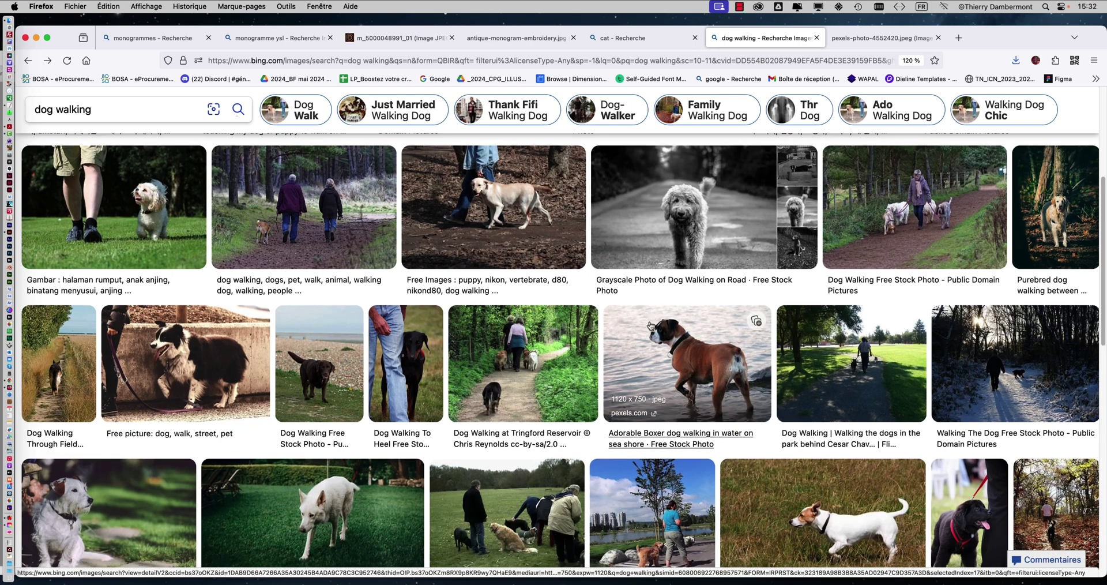
Find the Wikimedia Commons photo of the white dog on a leash and open its full-size image
scroll(650, 325, down, 6)
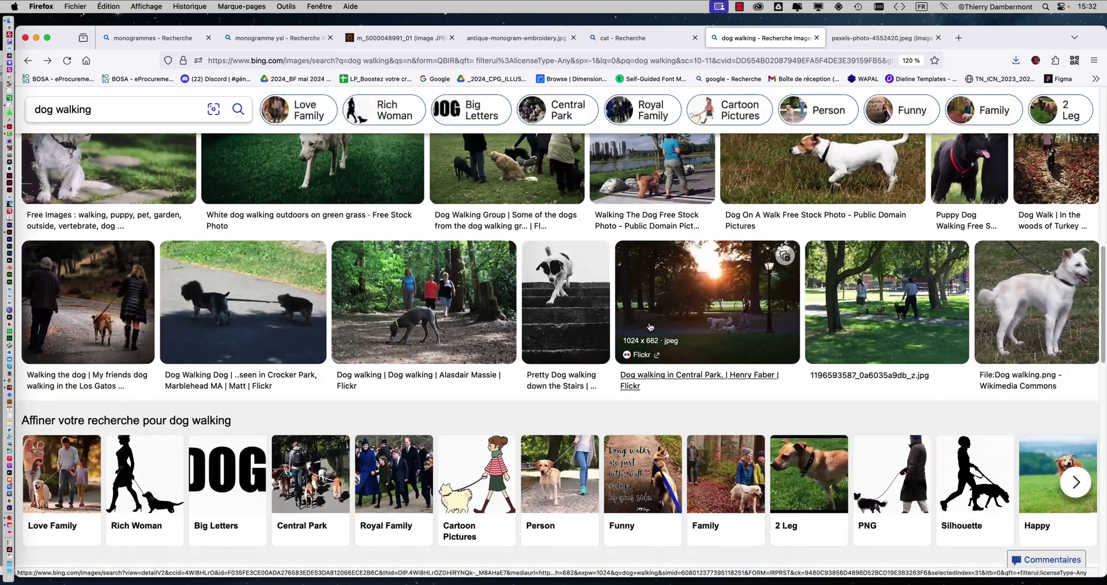
scroll(650, 325, down, 1)
click(948, 277)
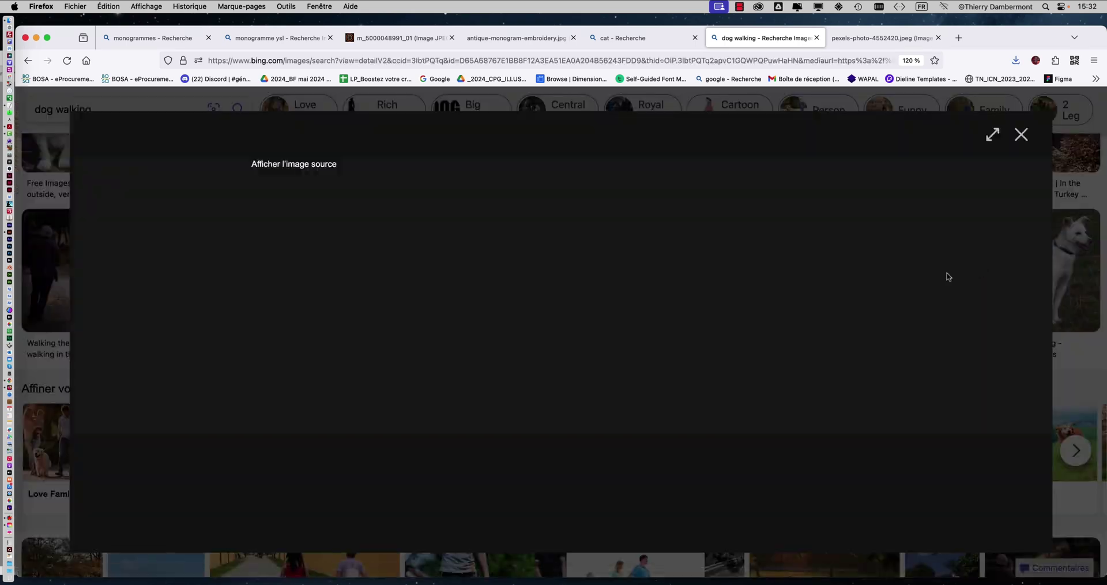
click(451, 411)
Save the white dog image as Dog_walking.png in the 01 ILLUSTRATOR LUNDI folder, then return to the dog results and close the preview
right_click(585, 280)
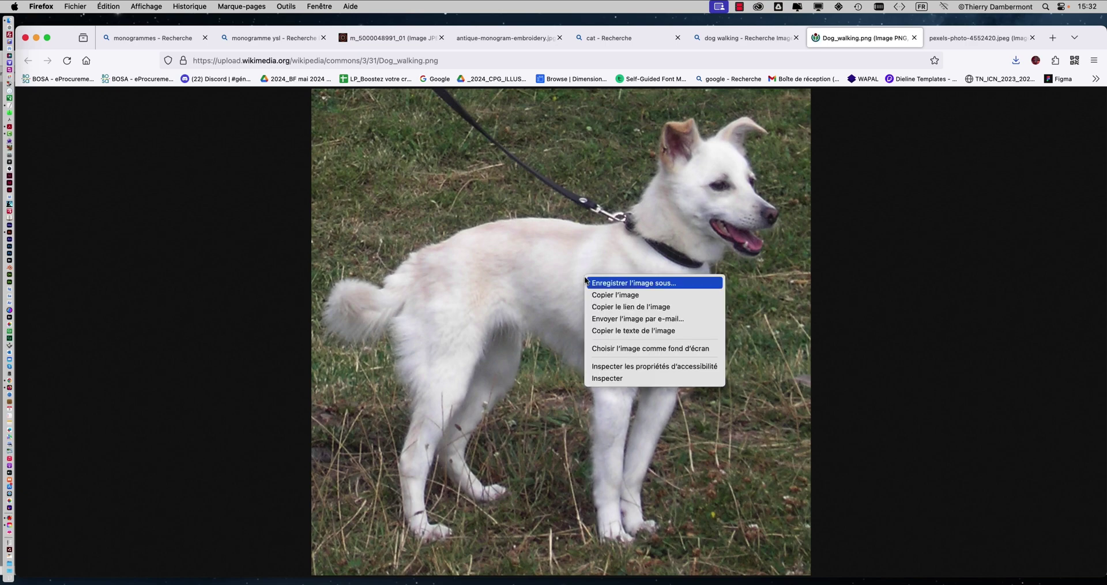
click(612, 284)
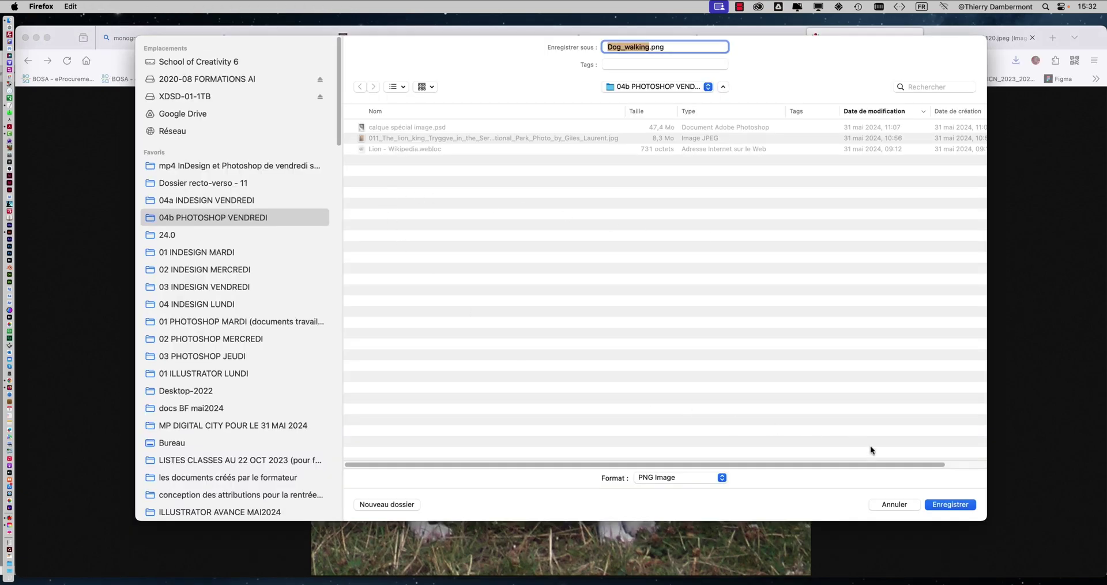
click(250, 304)
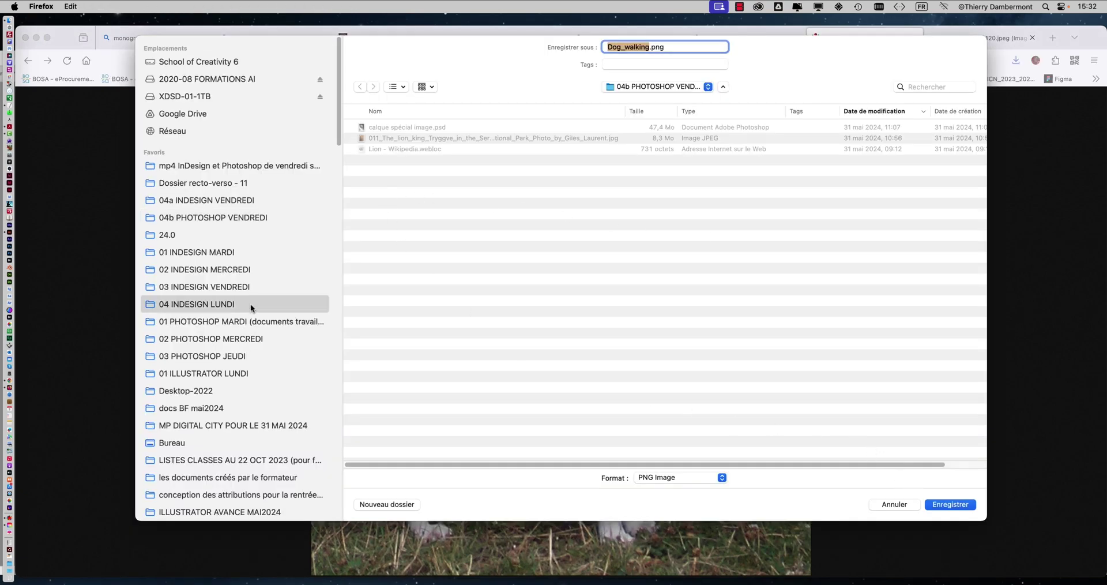
click(257, 373)
click(943, 504)
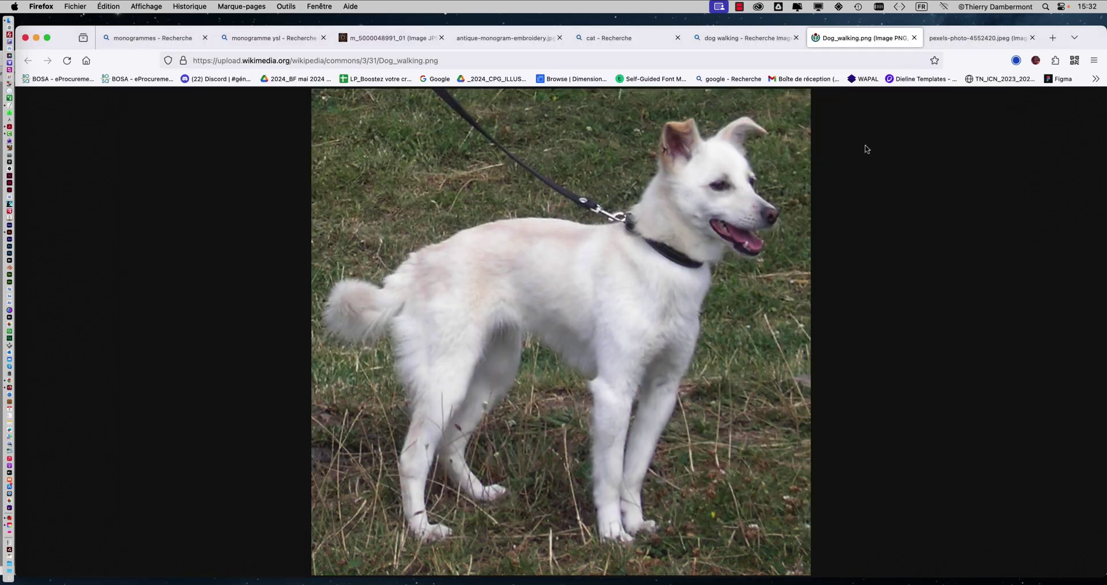
click(721, 38)
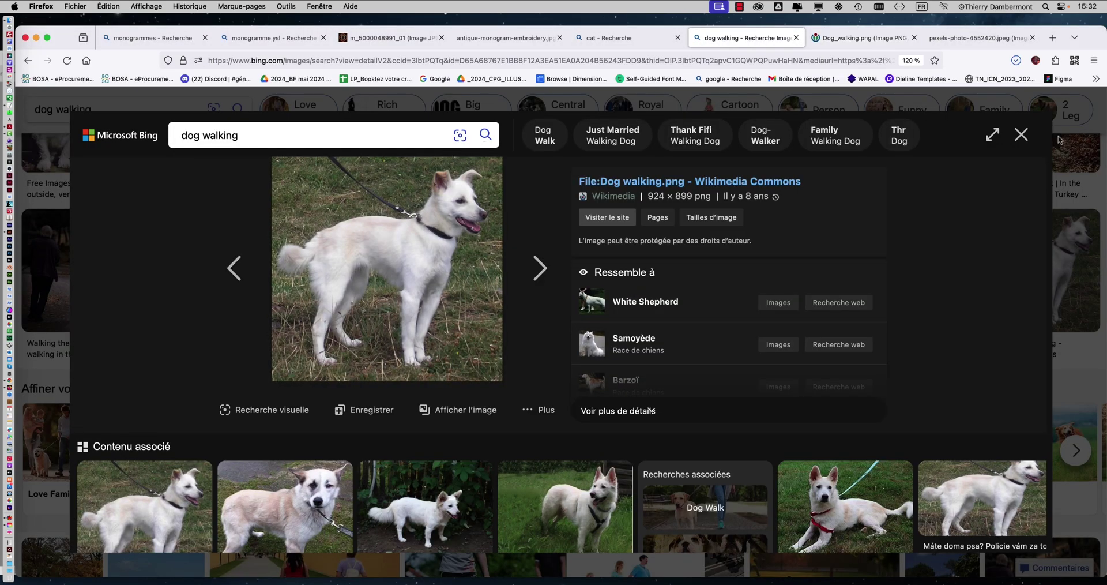
click(1021, 134)
Find the Winter Walk photo of a woman with a brown dog in snow and open its full-size image
scroll(542, 372, down, 3)
scroll(542, 375, down, 10)
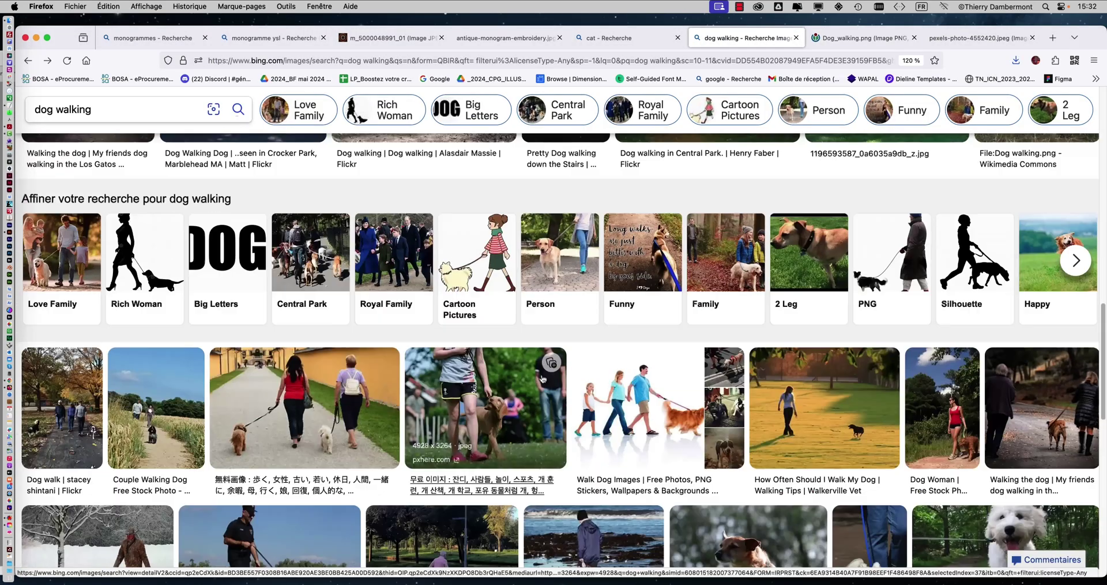
scroll(540, 379, down, 5)
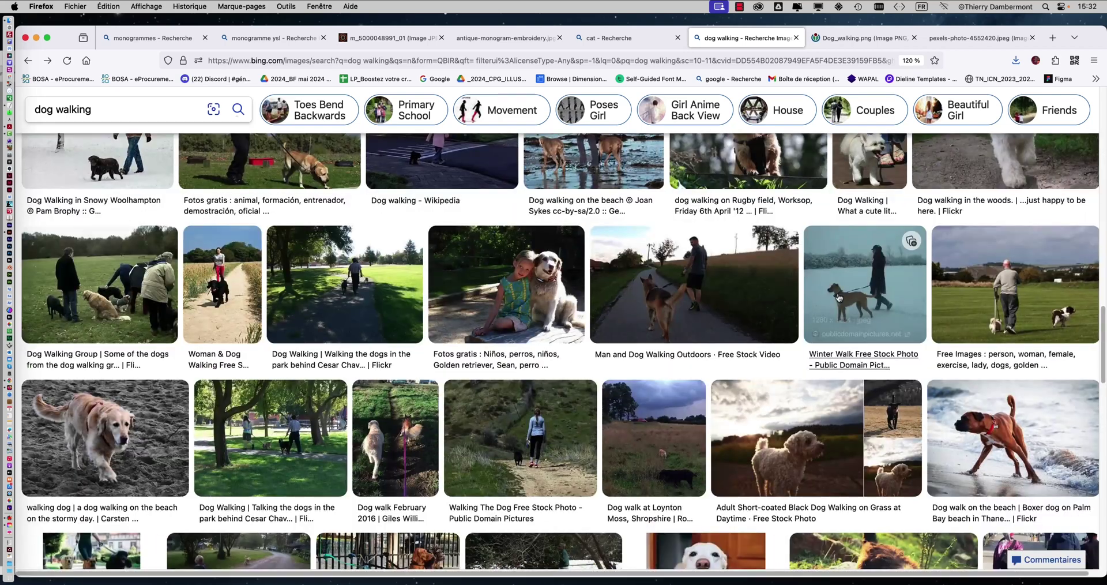
click(839, 297)
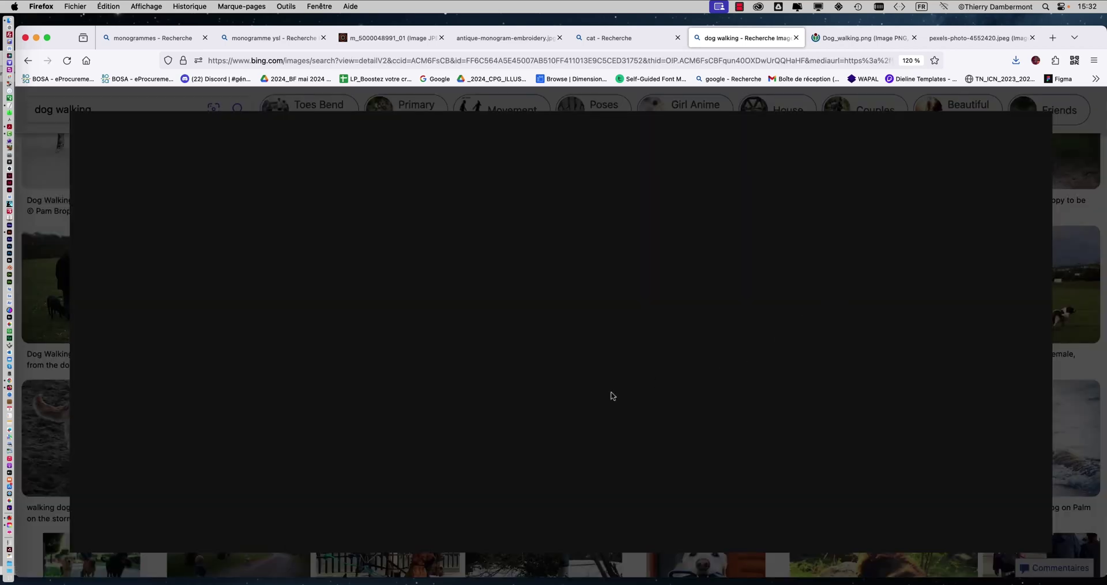
click(447, 411)
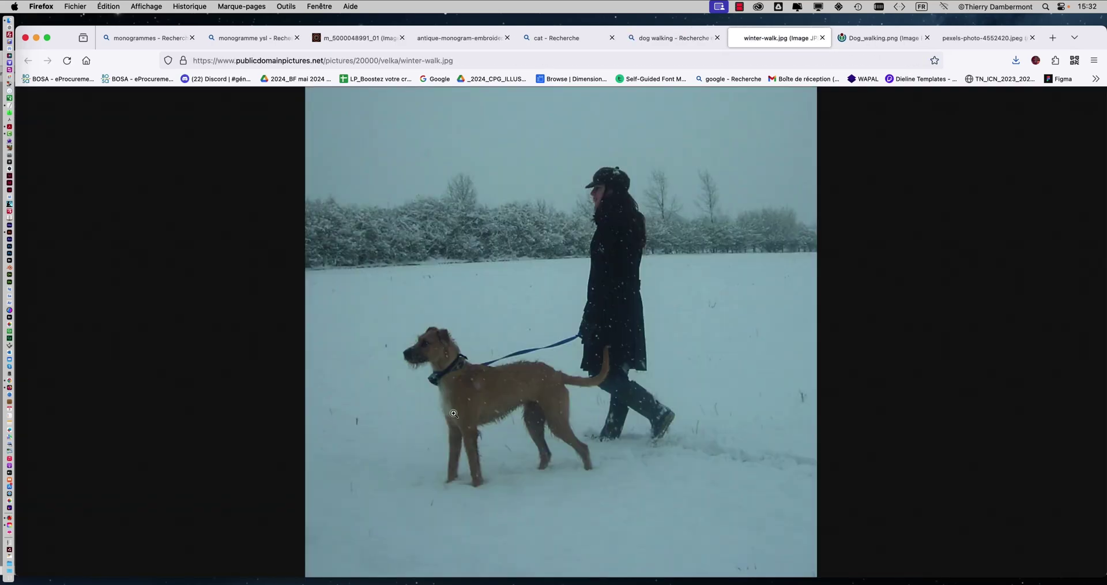
Save the snow photo as winter-walk.jpg in the 01 ILLUSTRATOR LUNDI folder
right_click(549, 341)
click(600, 346)
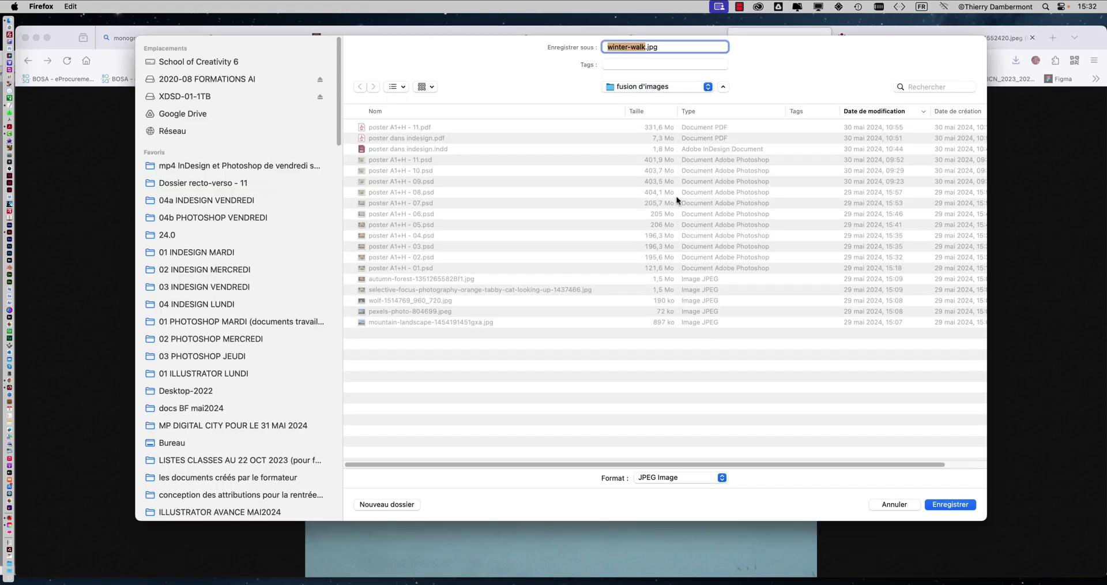
click(250, 304)
click(260, 372)
click(972, 508)
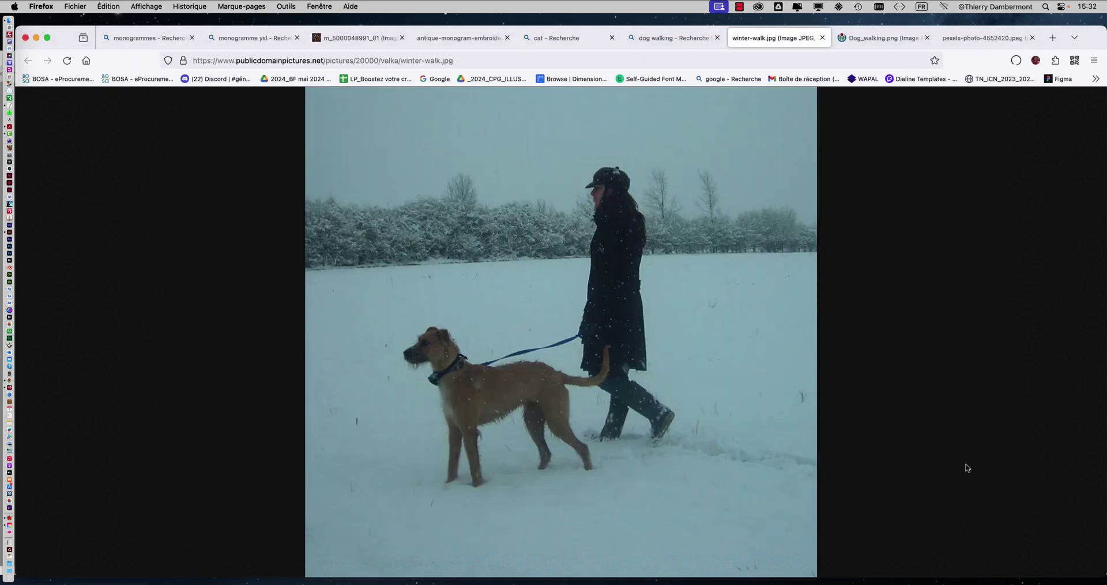
Switch to Illustrator and close all open documents, saving intro - 09.ai and intro - 01 [Récupéré].ai in Illustrator 2020 format
key(super+Tab)
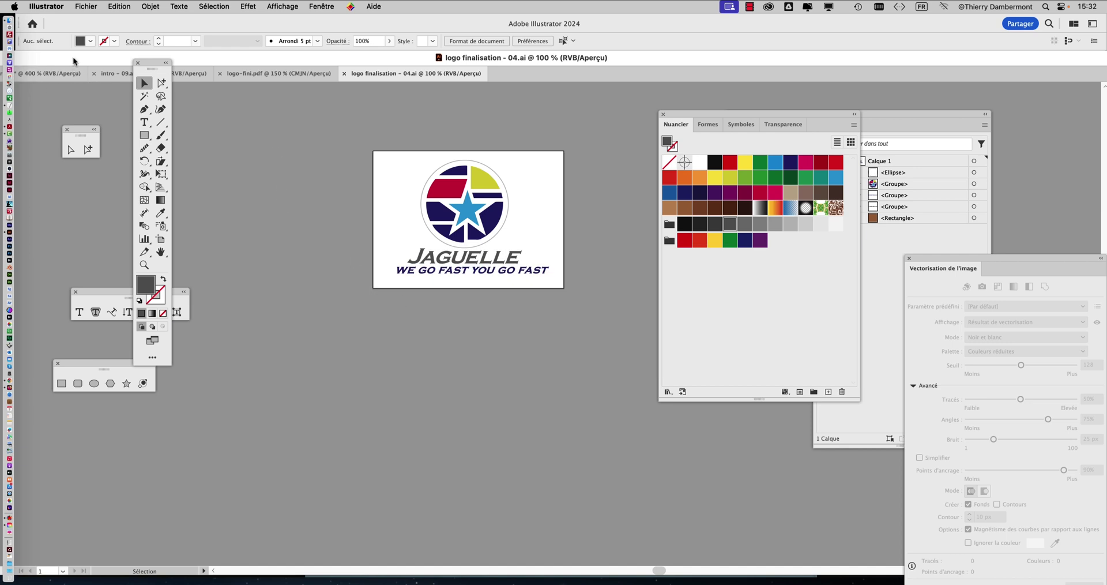
drag(73, 61, 335, 74)
click(316, 68)
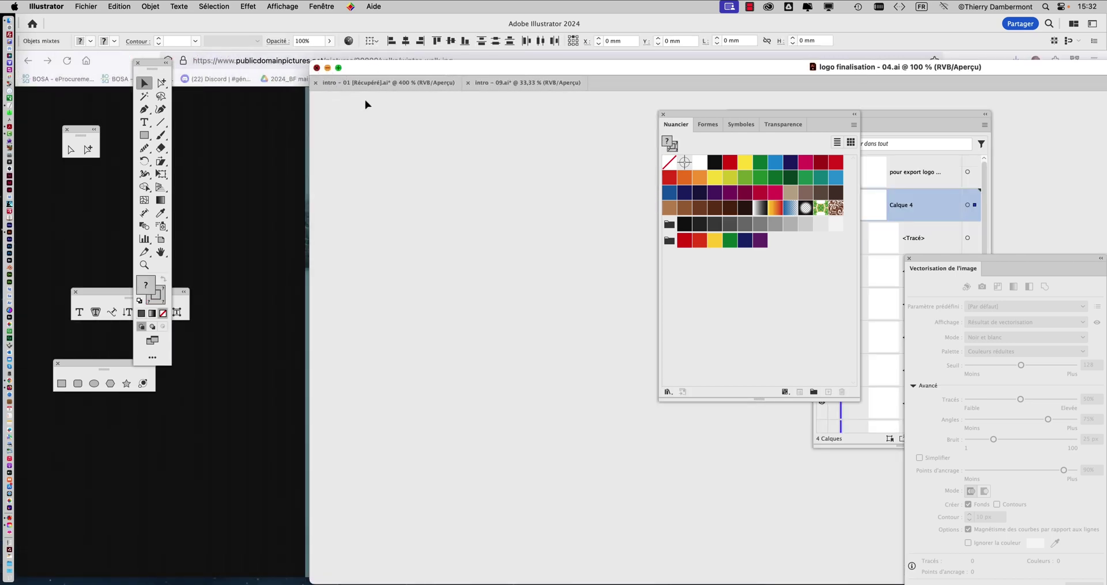
click(548, 270)
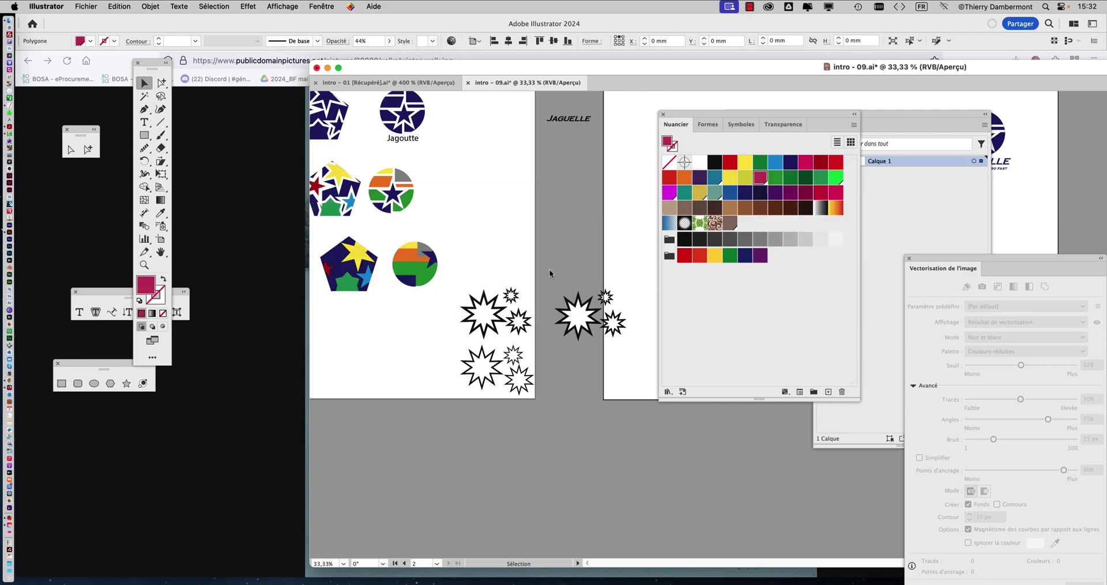
click(548, 269)
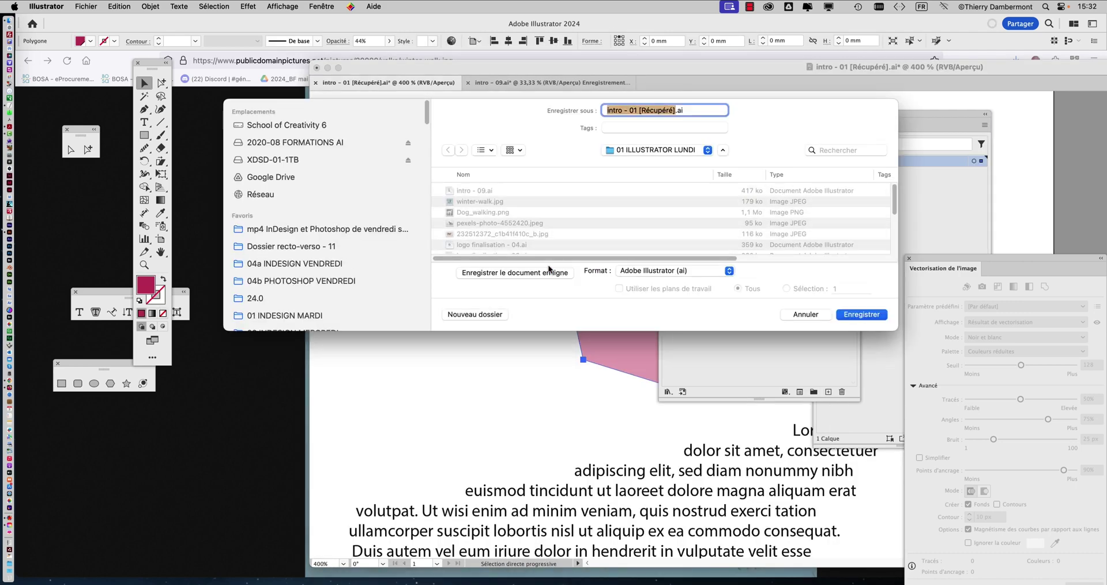
click(862, 314)
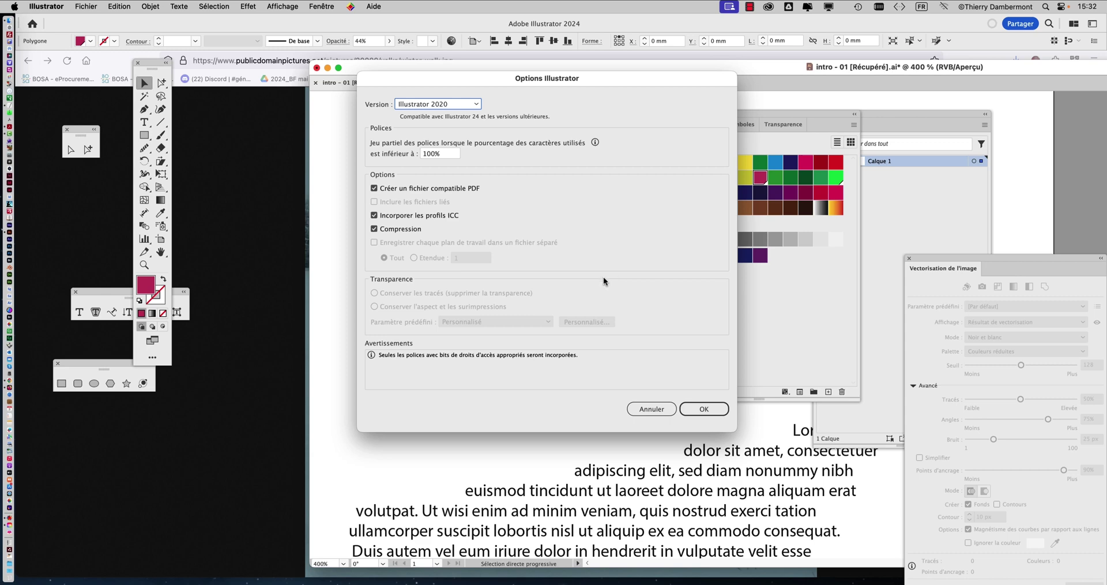
click(703, 409)
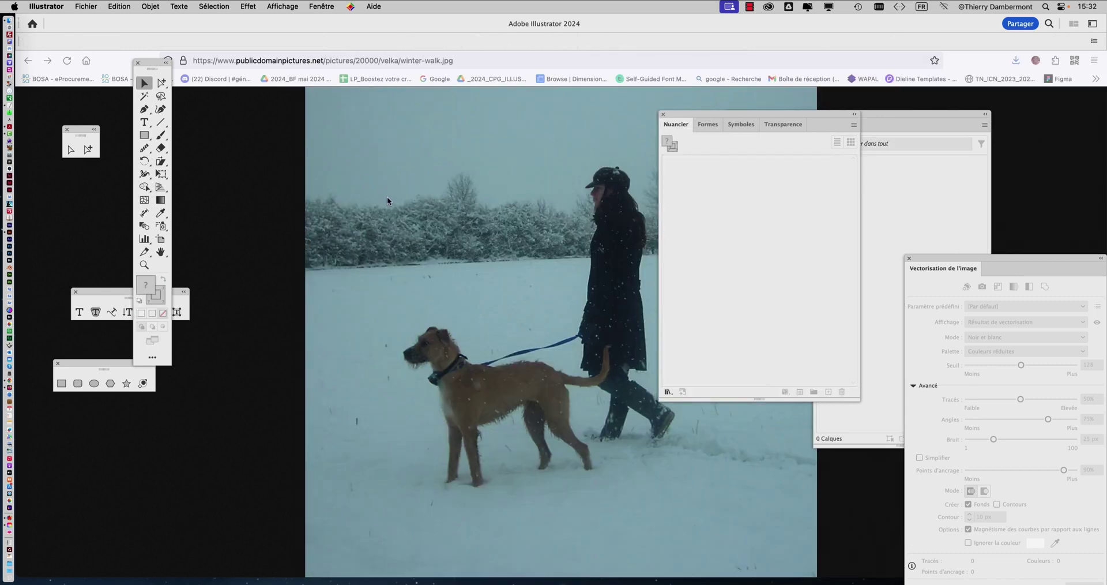
Hide the other applications and the open panels, keeping only the tool palettes displayed
key(alt+super+h)
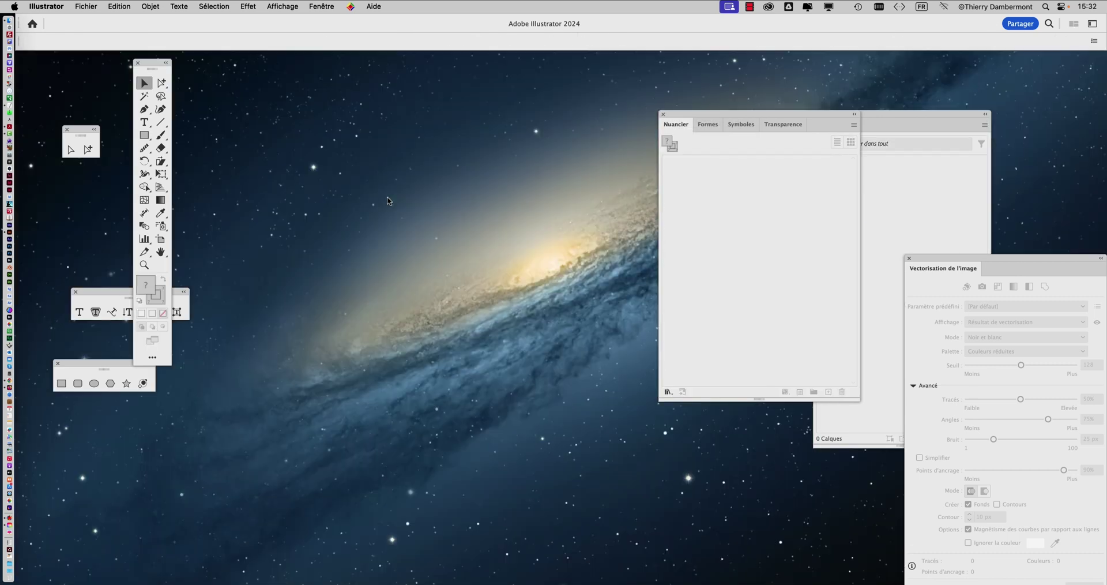
key(shift+Tab)
key(shift+Tab)
Dock-align the main toolbox at the screen edge and line up the selection, type, shape and drawing palettes in a row beside it
drag(147, 60, 47, 64)
drag(82, 131, 113, 72)
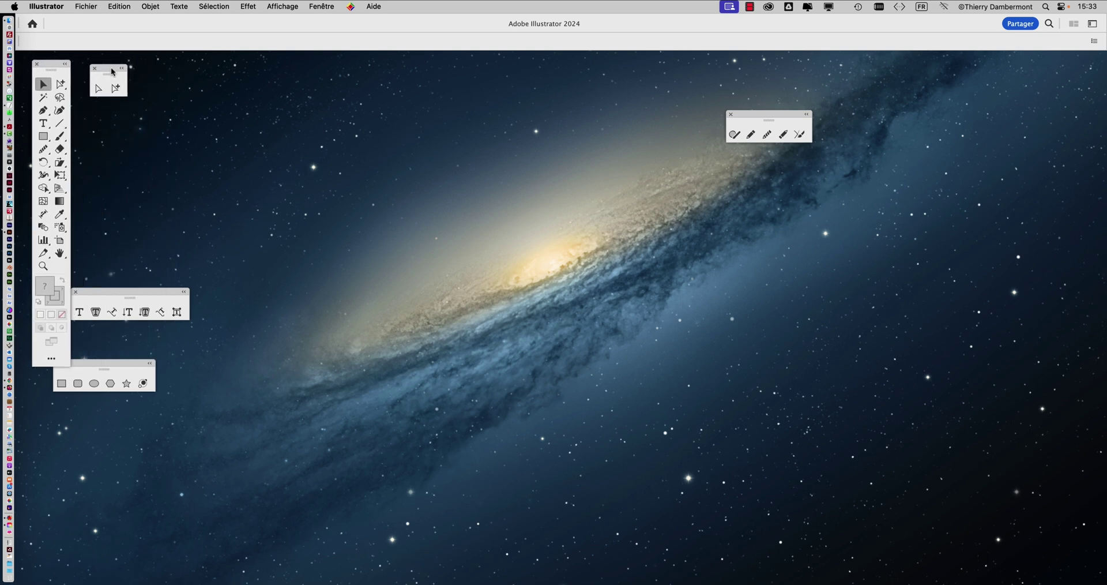
drag(131, 291, 198, 75)
drag(128, 367, 341, 70)
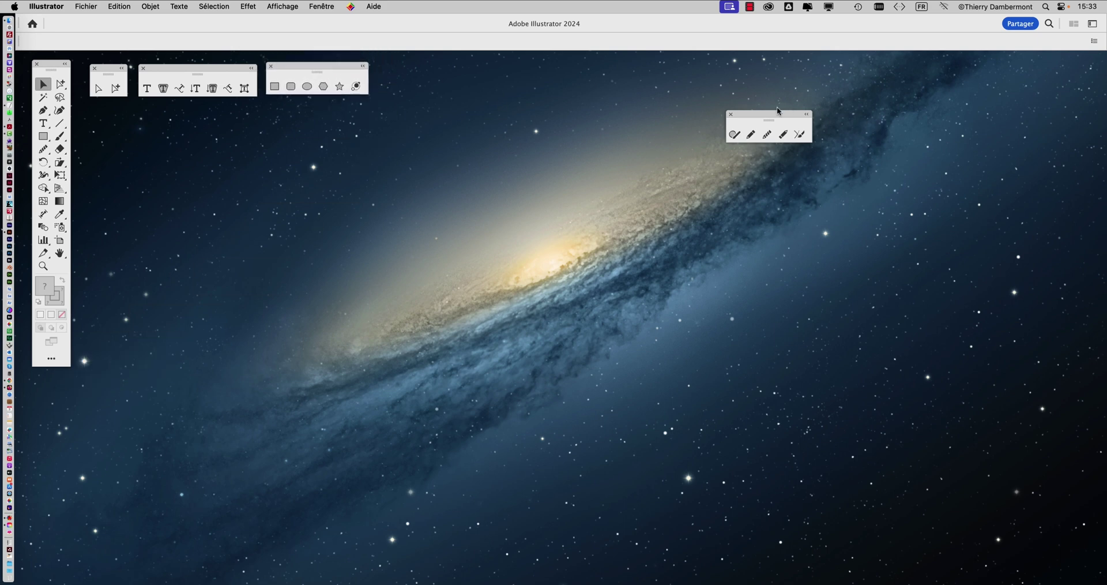
drag(778, 110, 427, 63)
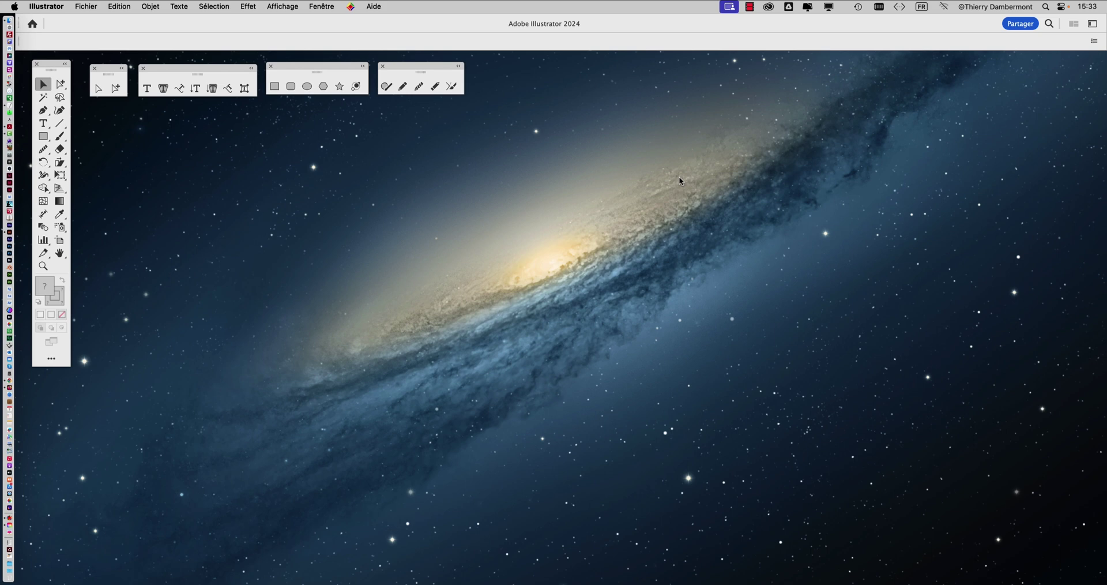
Preview winter-walk.jpg and Dog_walking.png in the 01 ILLUSTRATOR LUNDI folder, then open Dog_walking.png at 50 %
click(86, 6)
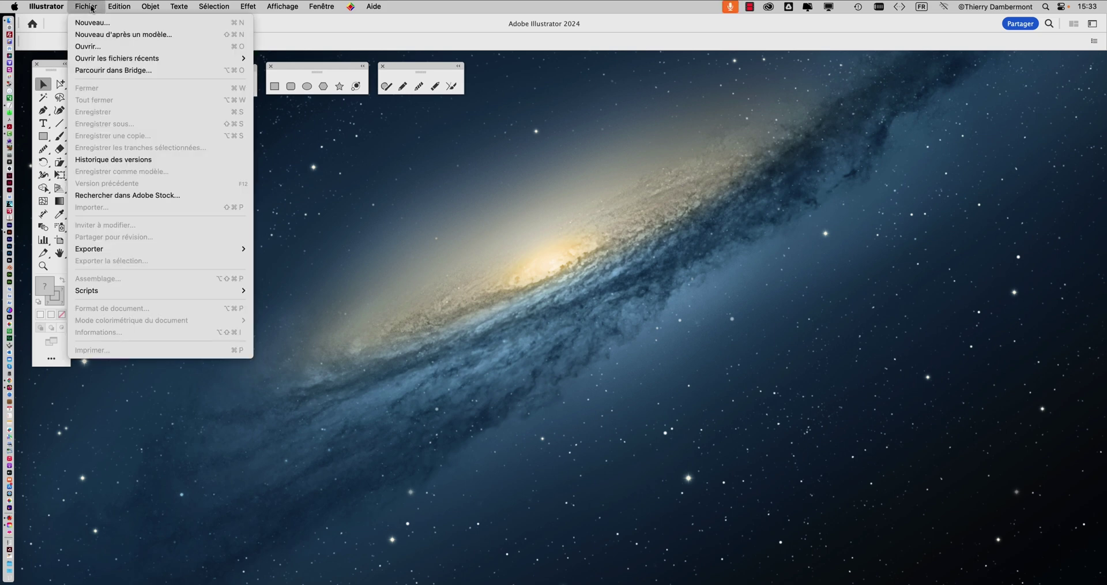
click(94, 47)
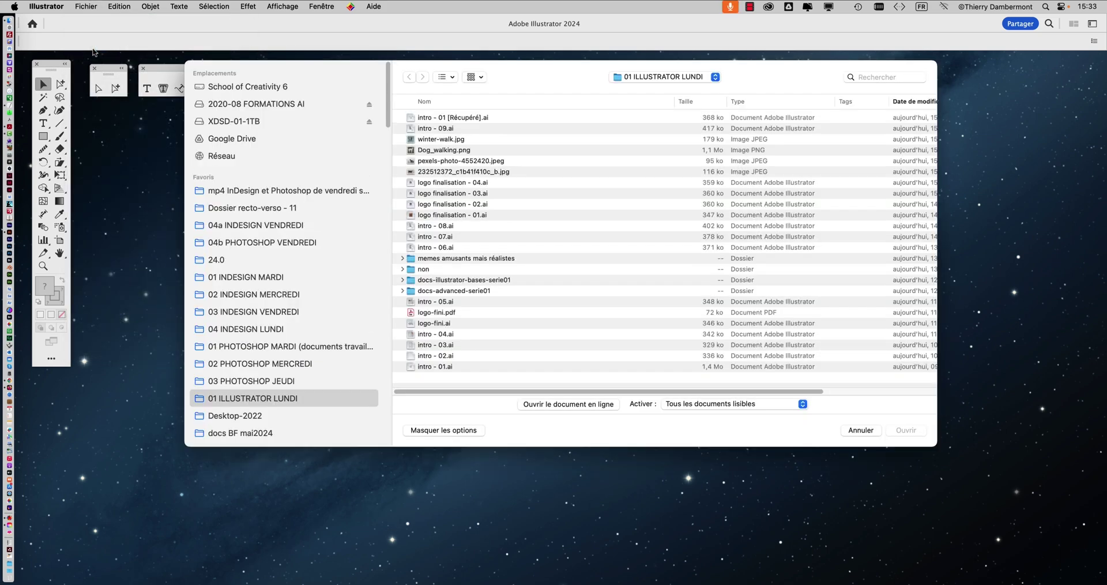
click(462, 141)
key(space)
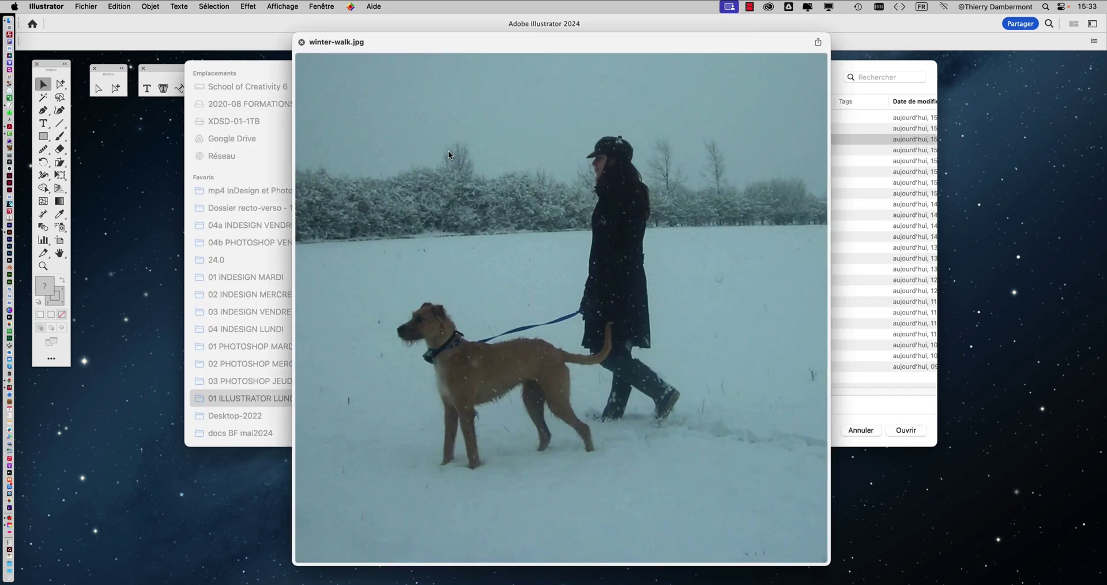
key(space)
click(437, 151)
key(space)
key(space)
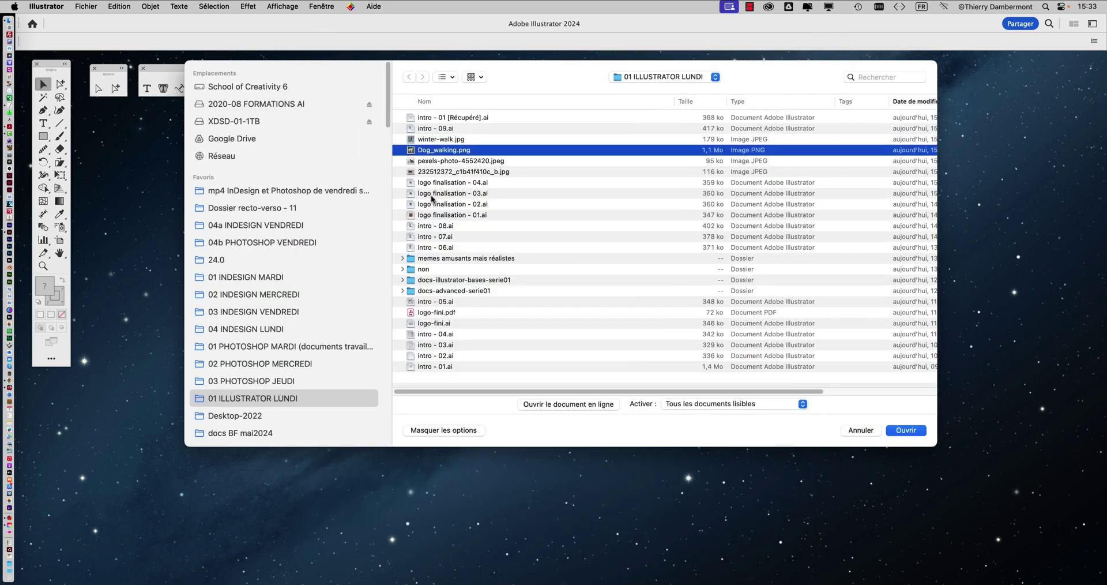
click(906, 431)
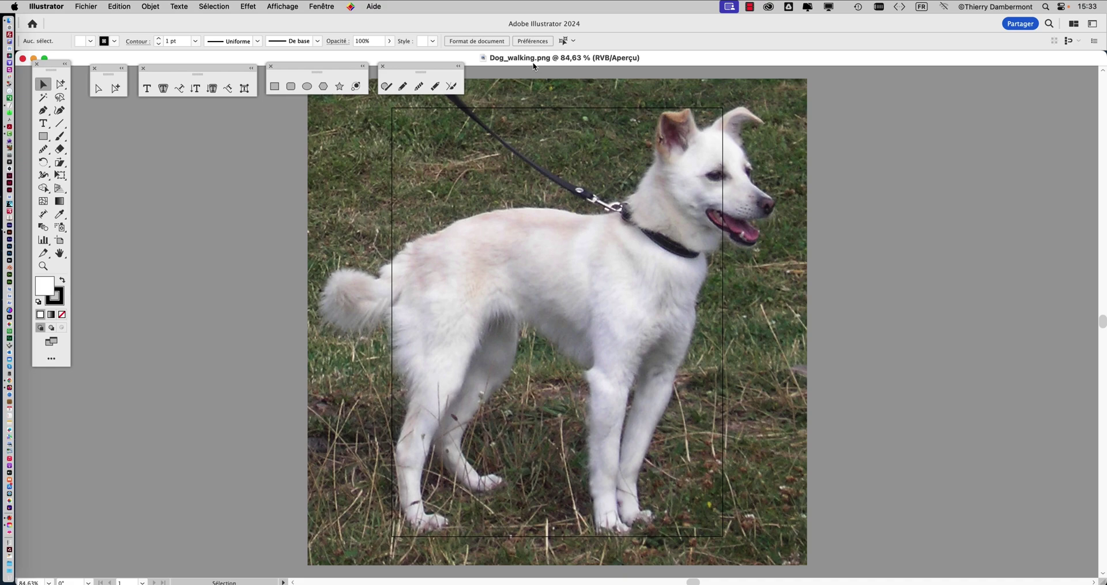
scroll(515, 240, down, 2)
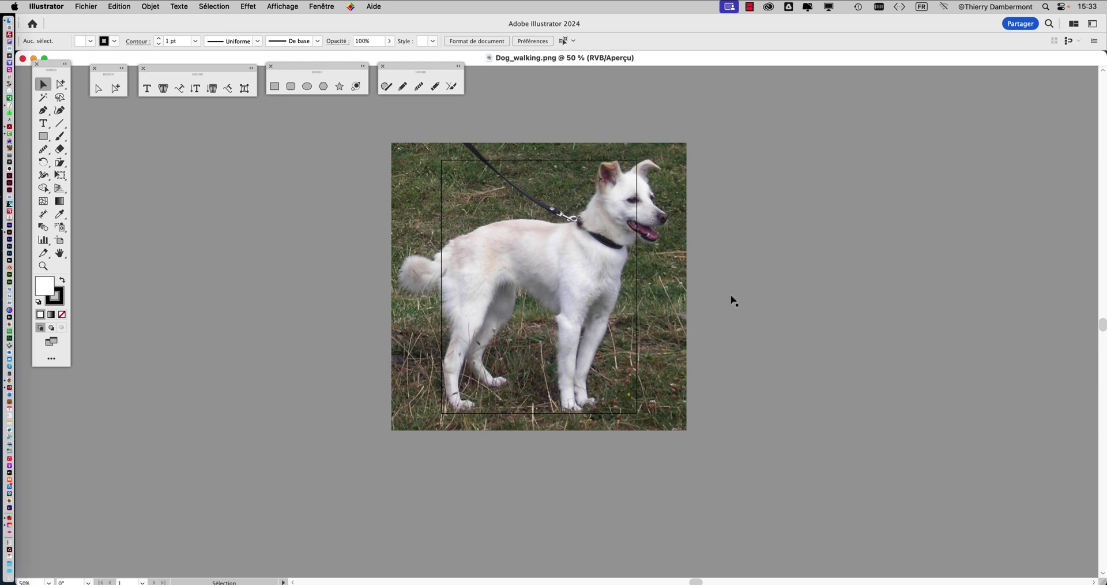
Show the Formes panel group, detach Symboles and Nuancier as separate panels, and arrange all three beside the dog image
click(316, 6)
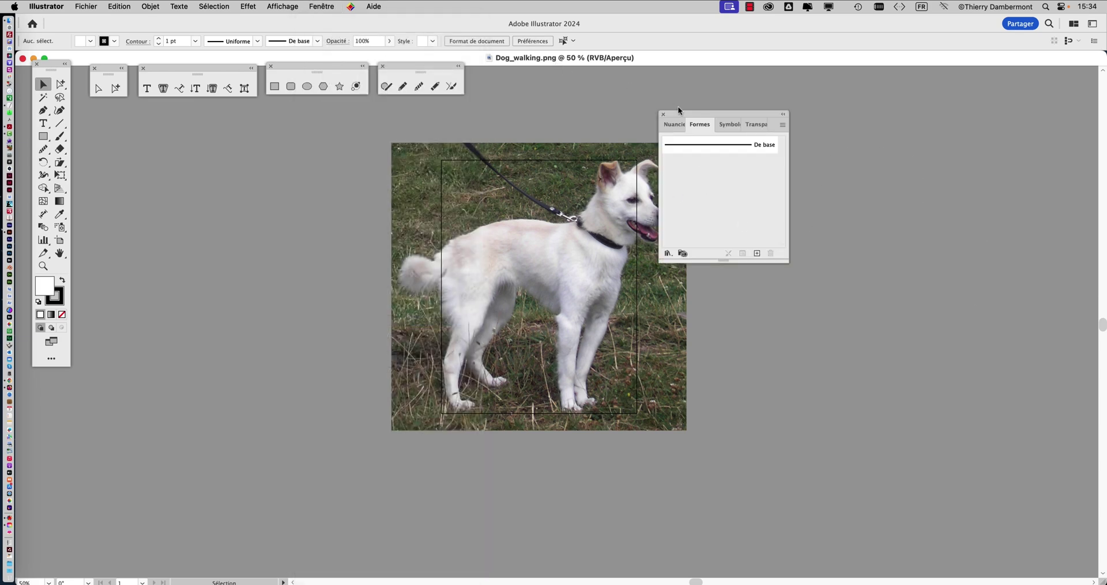
drag(678, 109, 974, 102)
drag(812, 112, 959, 208)
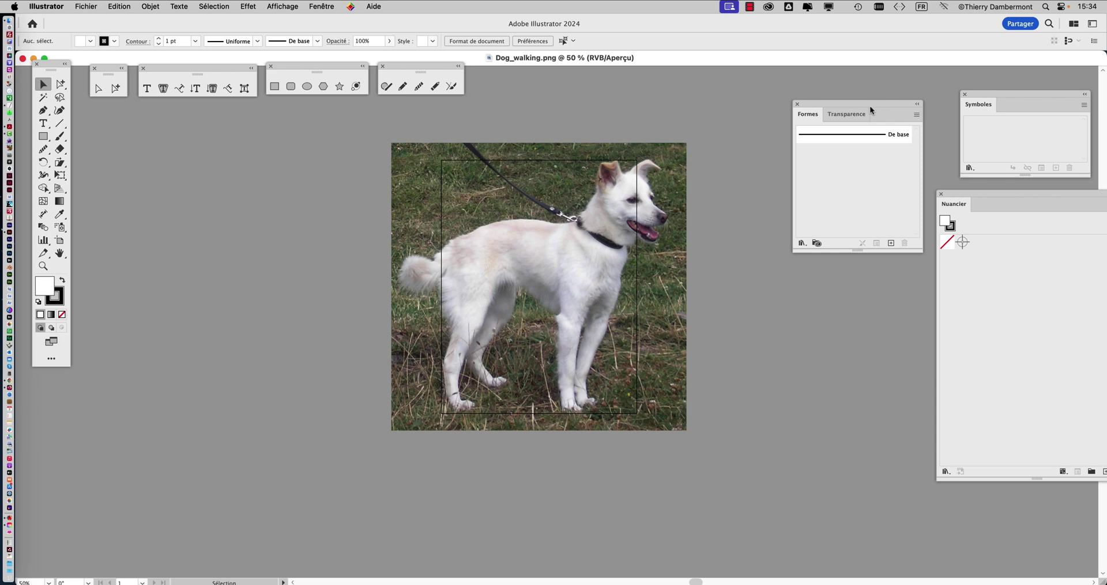
drag(870, 106, 782, 91)
drag(980, 91, 881, 81)
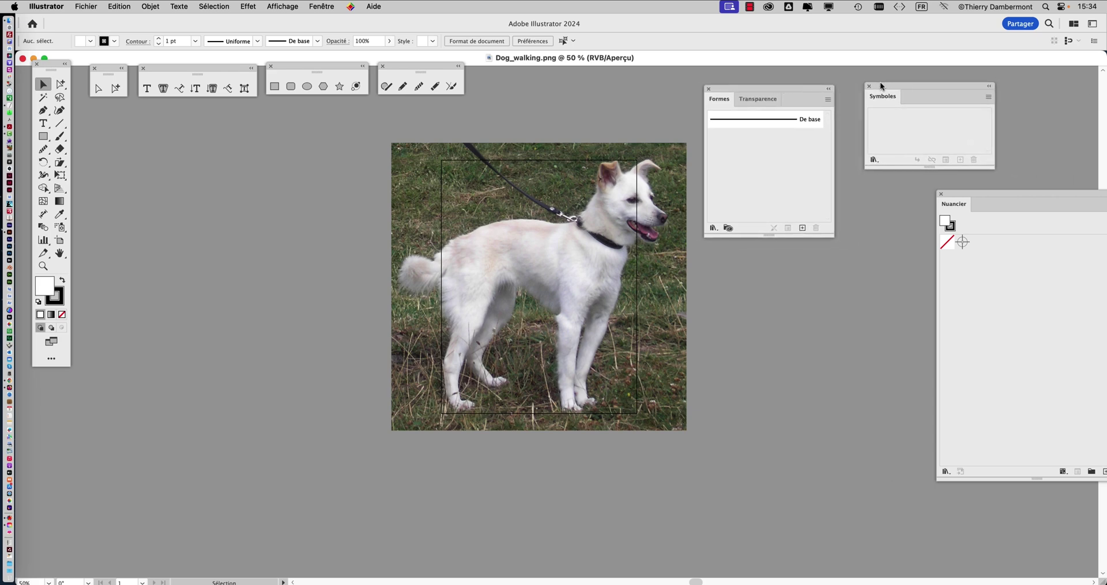
drag(983, 192, 911, 188)
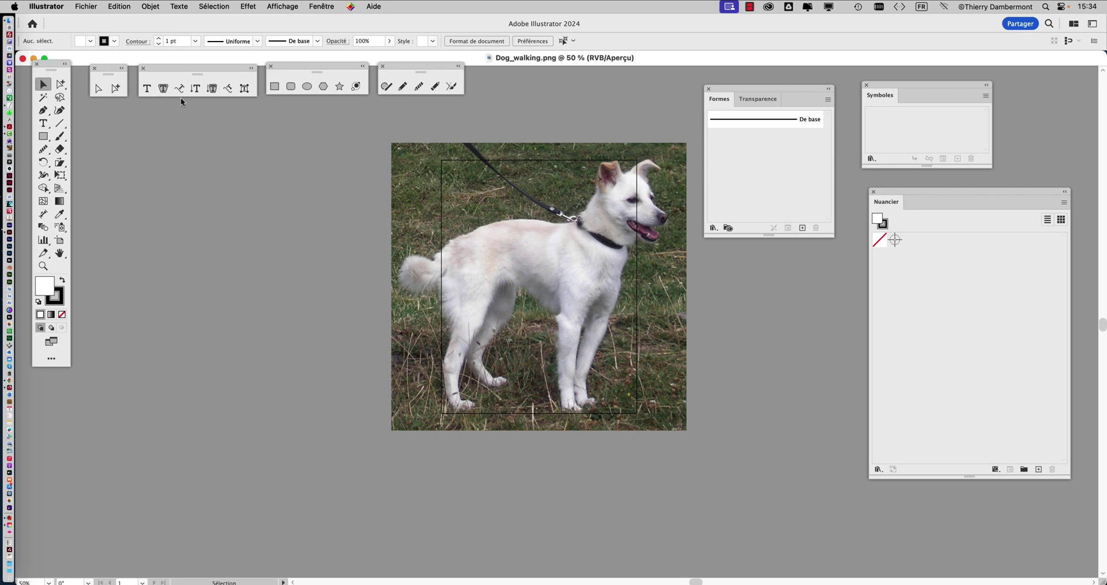
Close Dog_walking.png and create a new Impression document with the Lettre preset in Couleur RVB mode
click(24, 59)
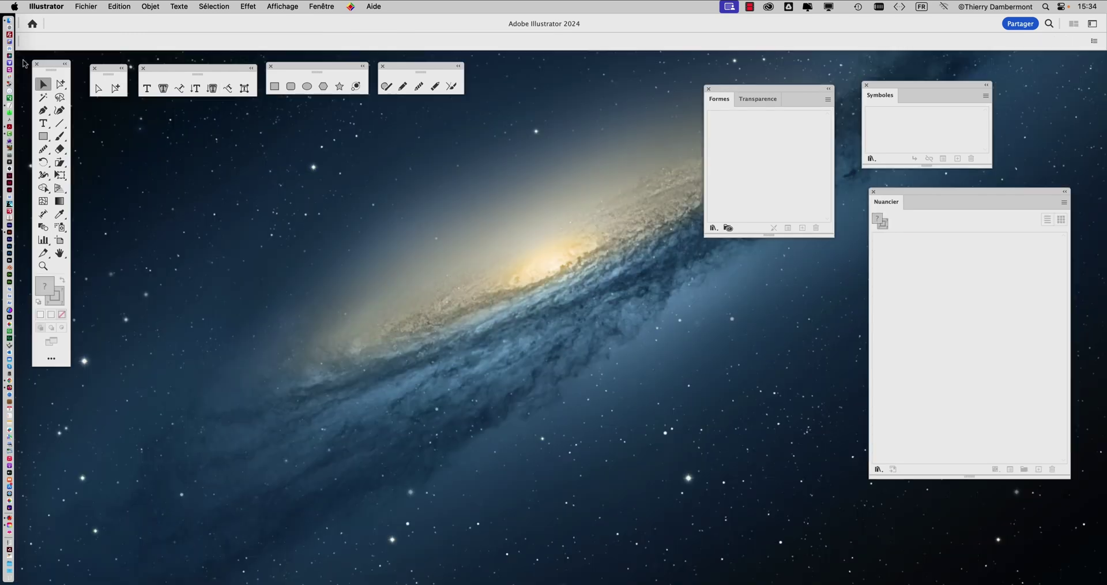
click(85, 6)
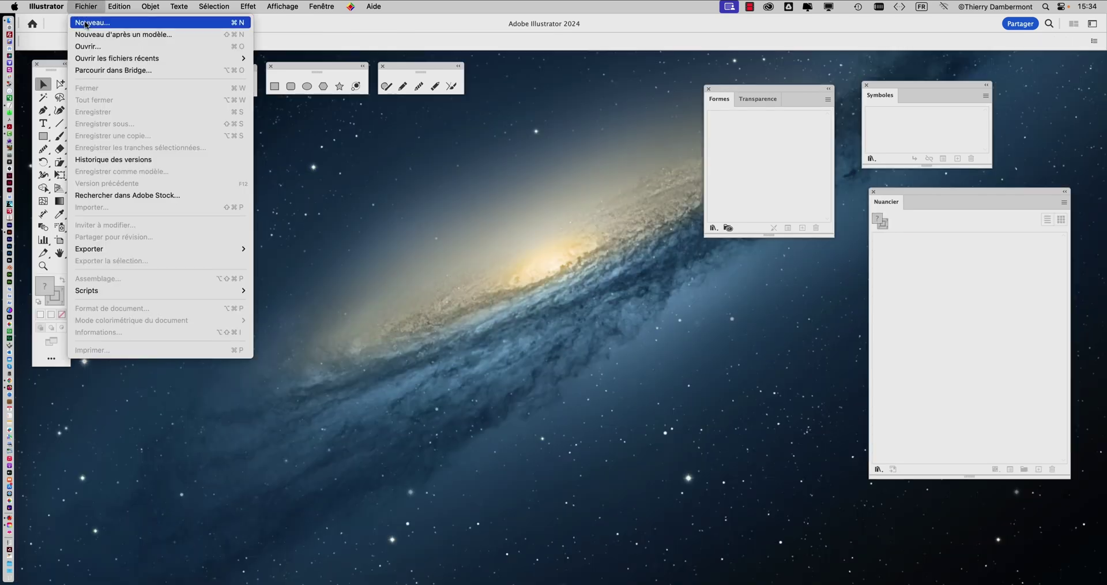
click(86, 23)
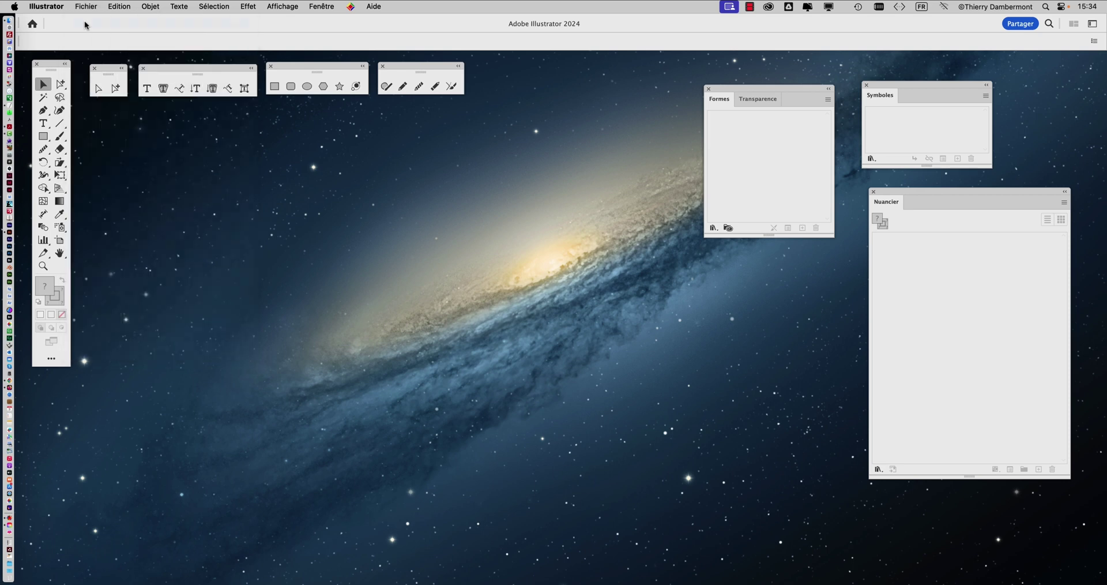
click(326, 79)
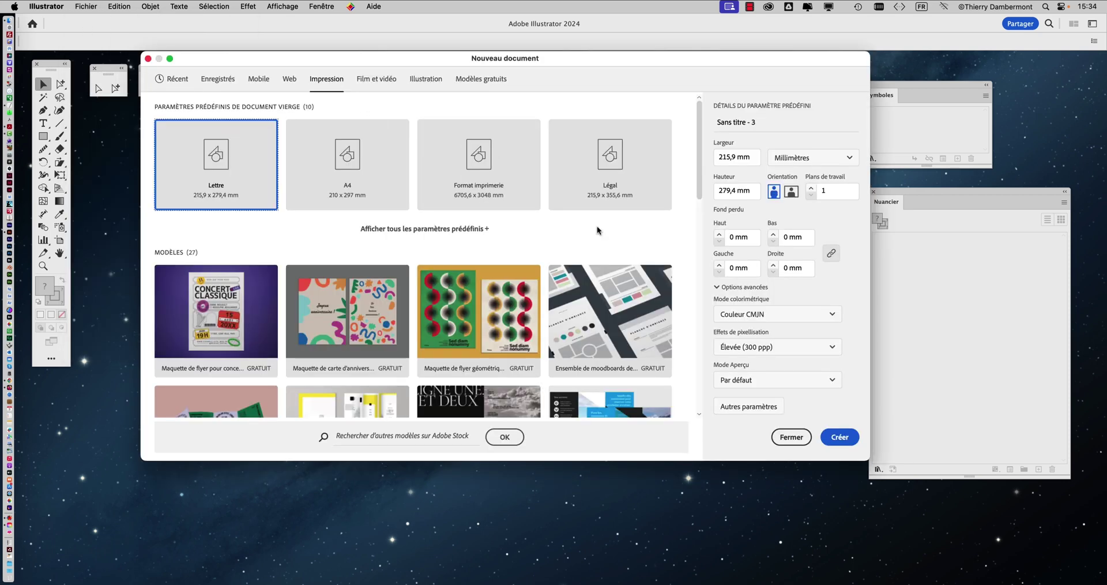
click(758, 316)
click(756, 337)
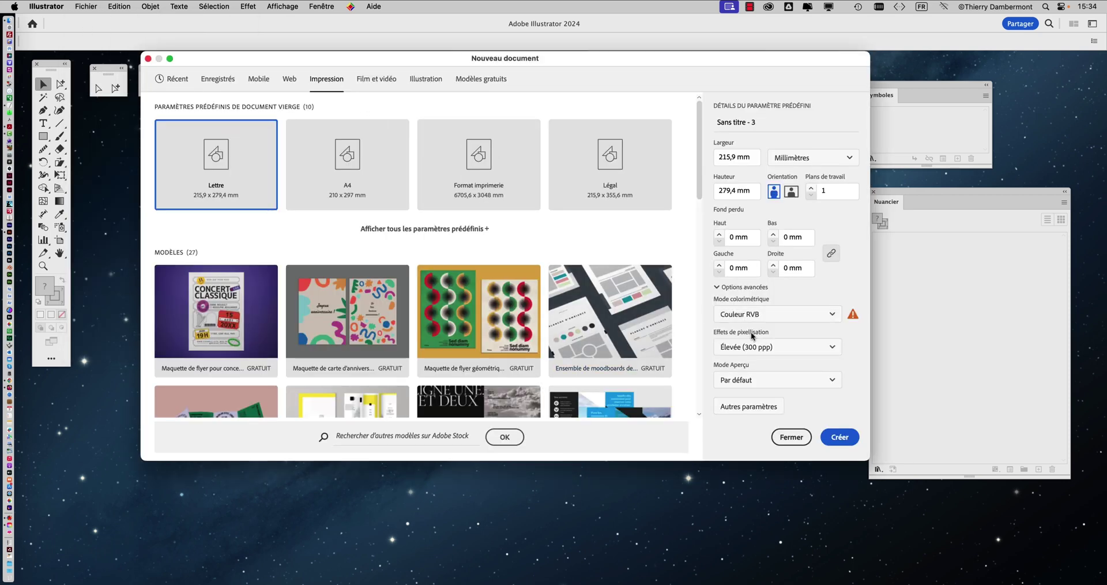
click(840, 437)
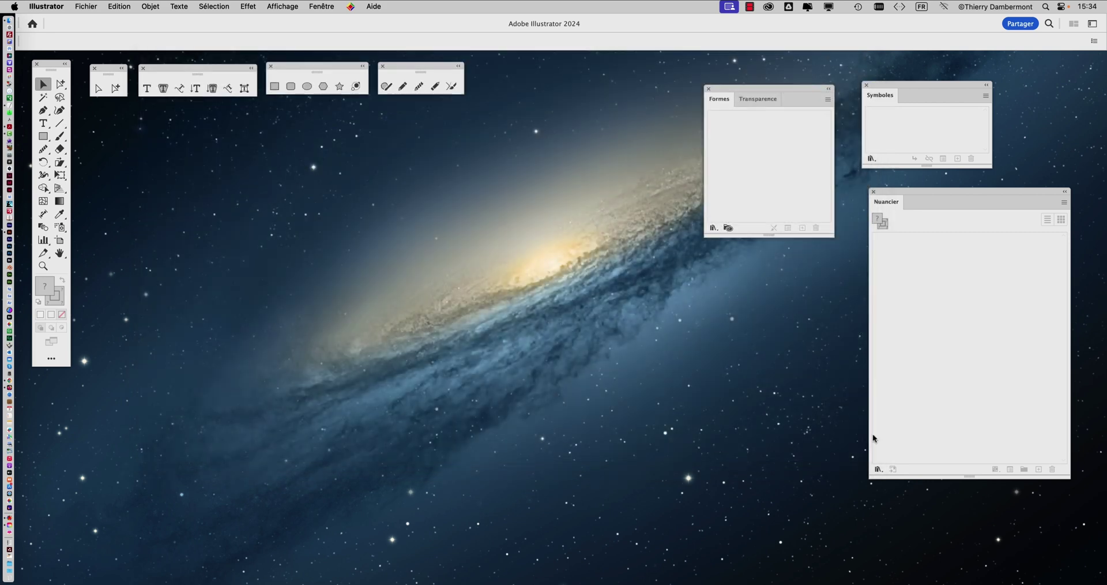
Import Dog_walking.png from the 01 ILLUSTRATOR LUNDI folder and place it on the artboard at about 158 × 154 mm
click(86, 6)
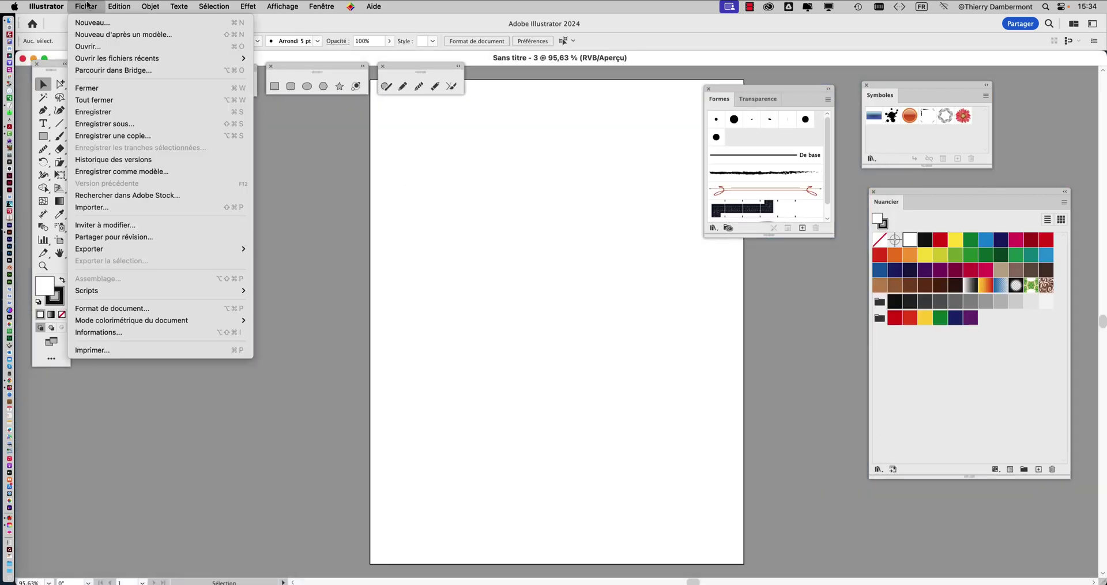
click(120, 208)
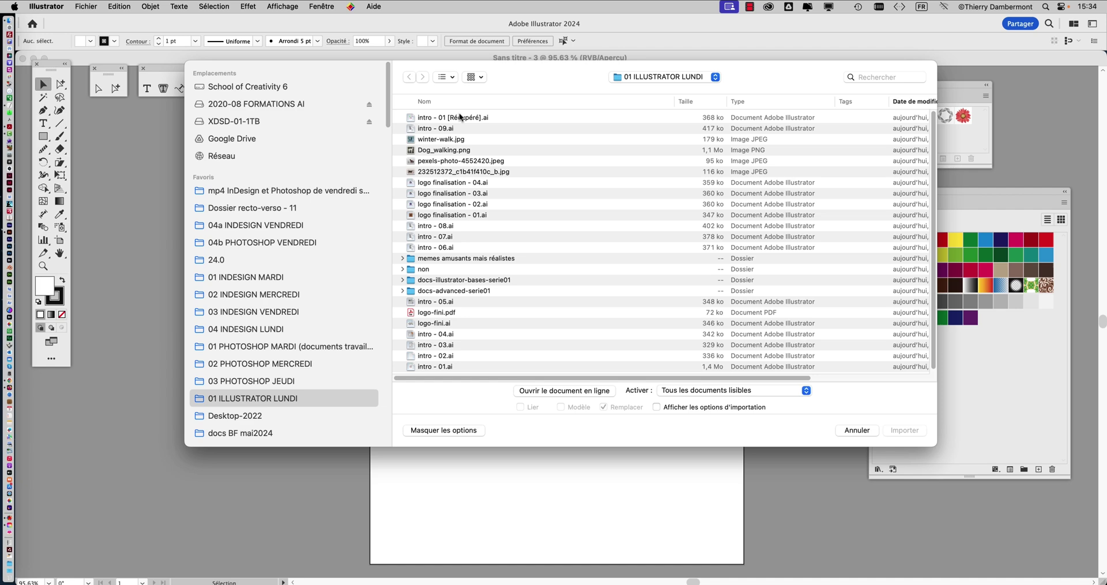
click(448, 150)
key(space)
key(space)
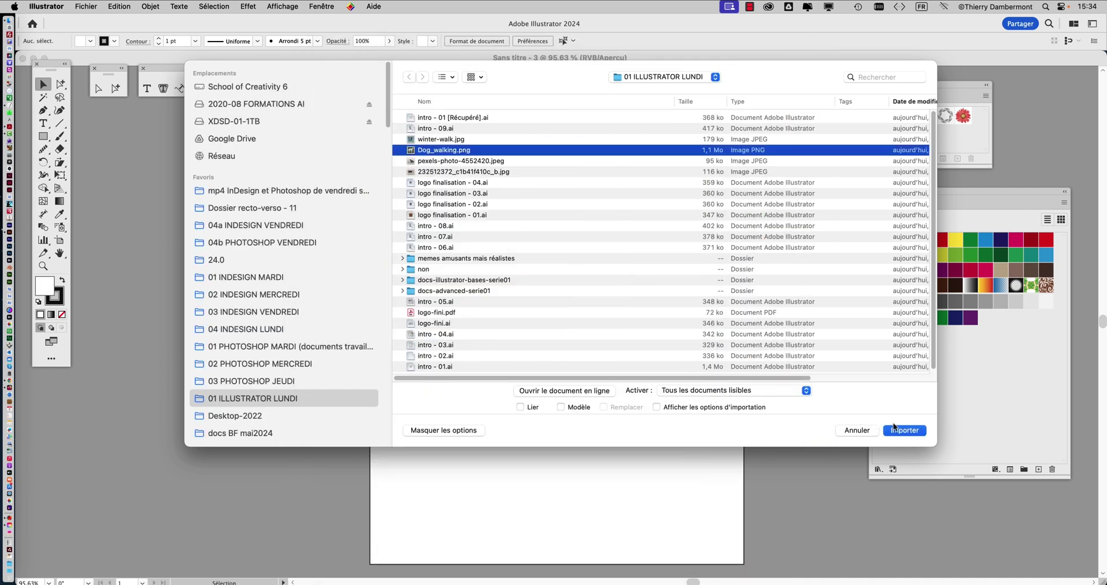
click(901, 430)
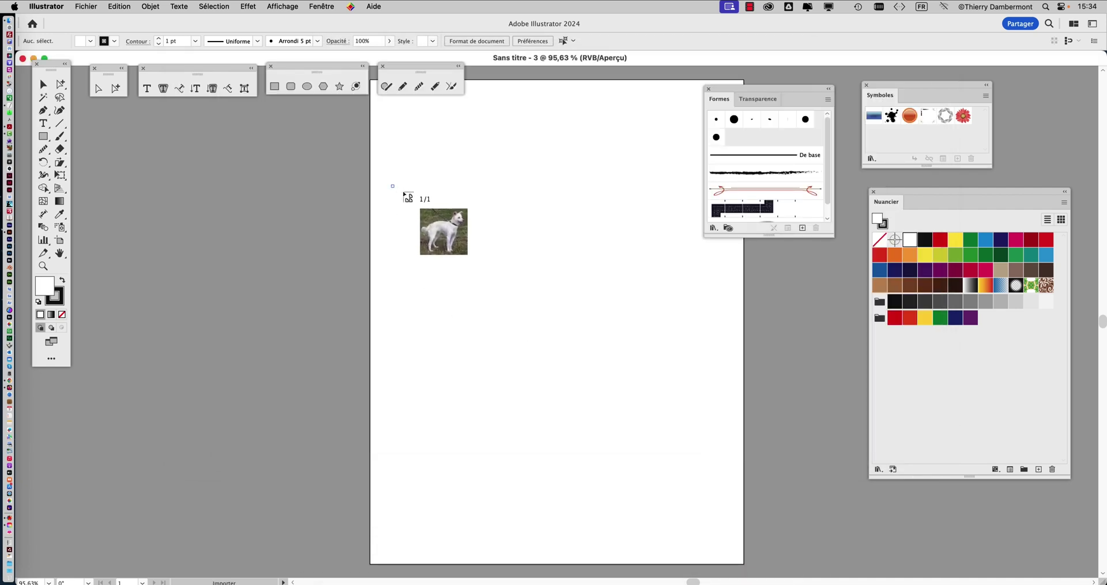
drag(391, 185, 802, 458)
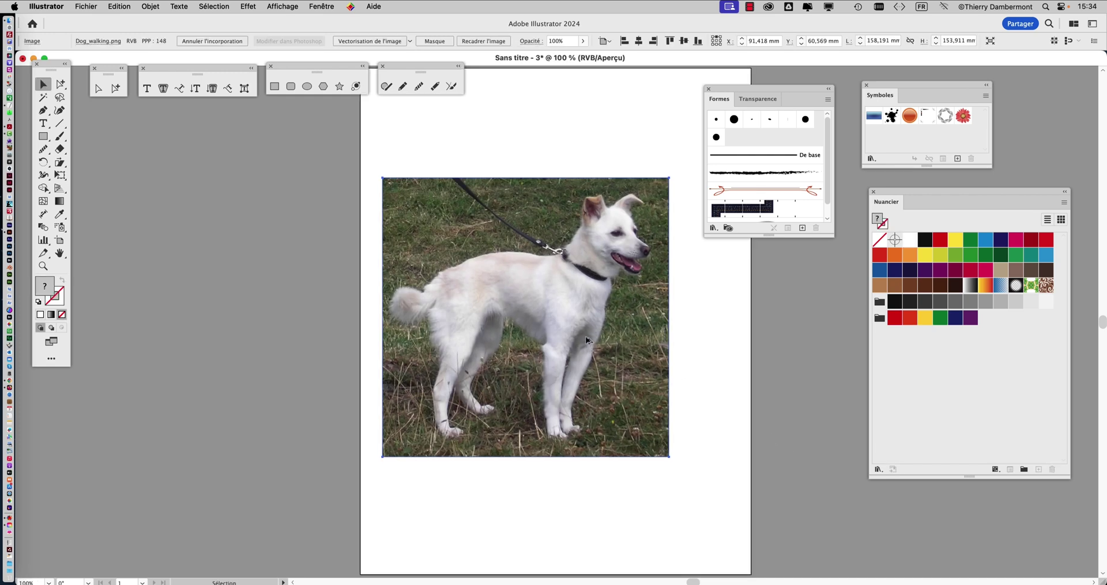
Delete the placed dog image from the artboard
key(super+minus)
key(super+minus)
drag(504, 314, 296, 270)
key(super+plus)
key(super+plus)
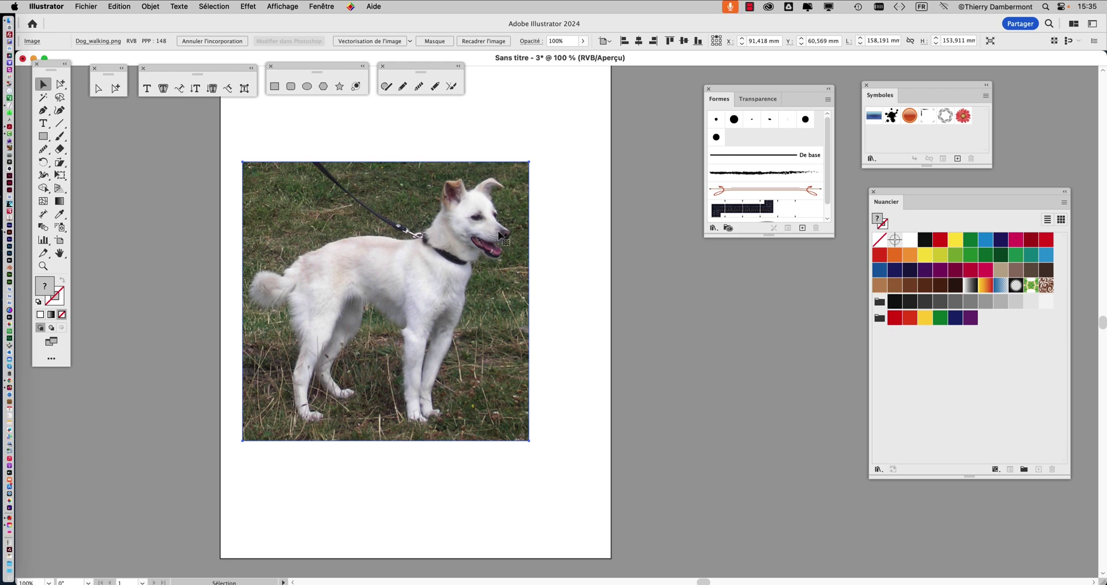
key(super+minus)
key(super+minus)
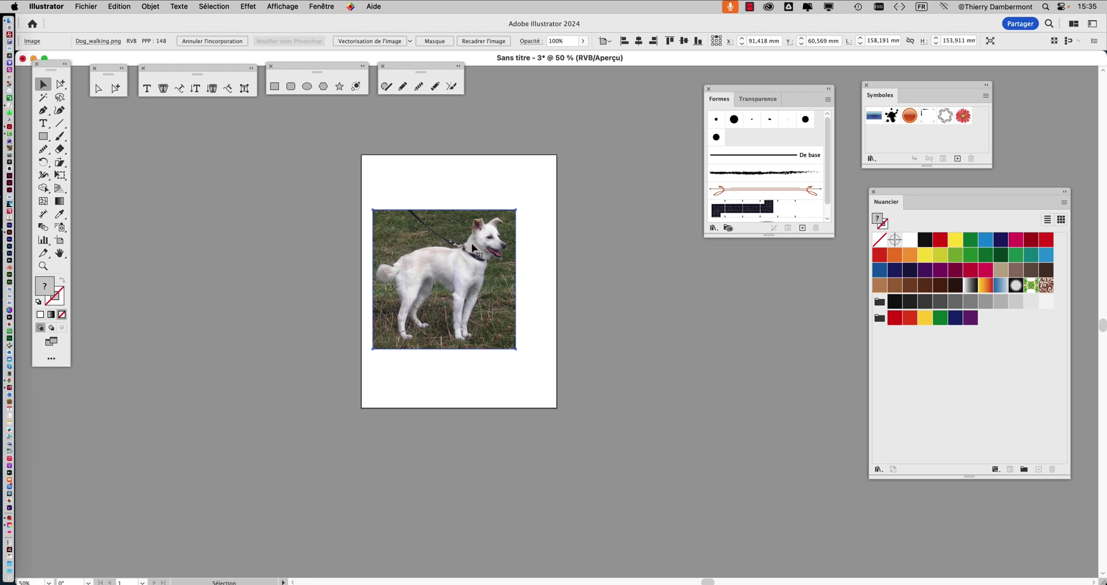
key(Delete)
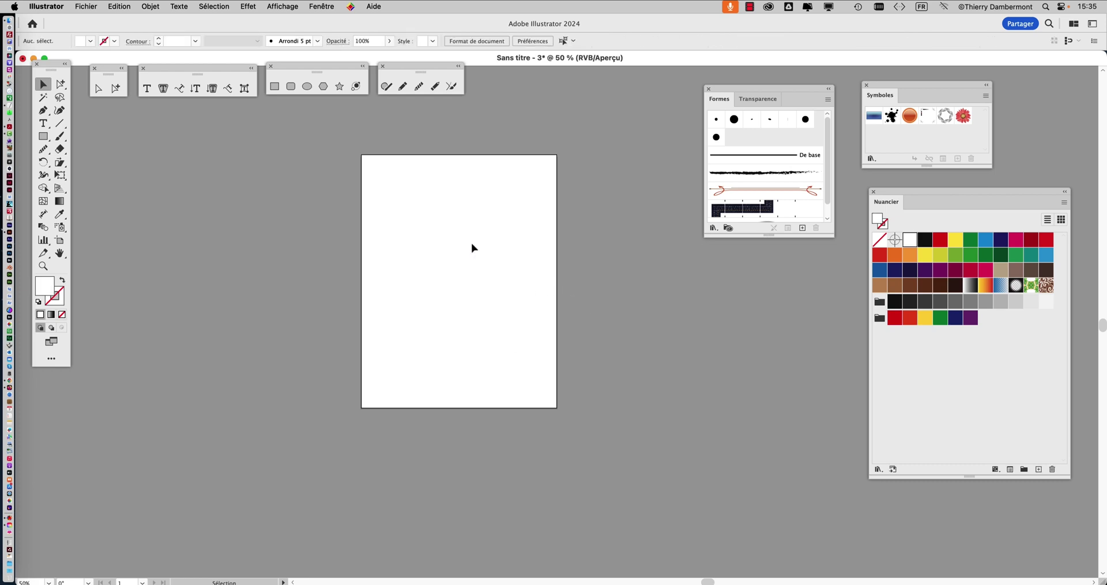
Switch to Photoshop 2024, hide the other applications, and close the Propriétés and Calques panels
mouse_move(13, 264)
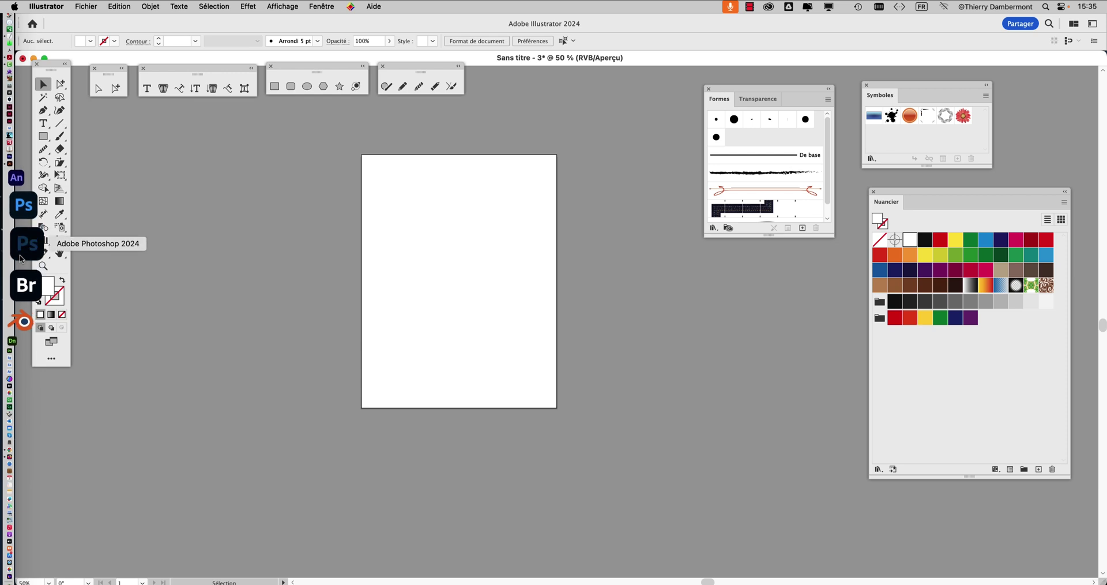
click(21, 259)
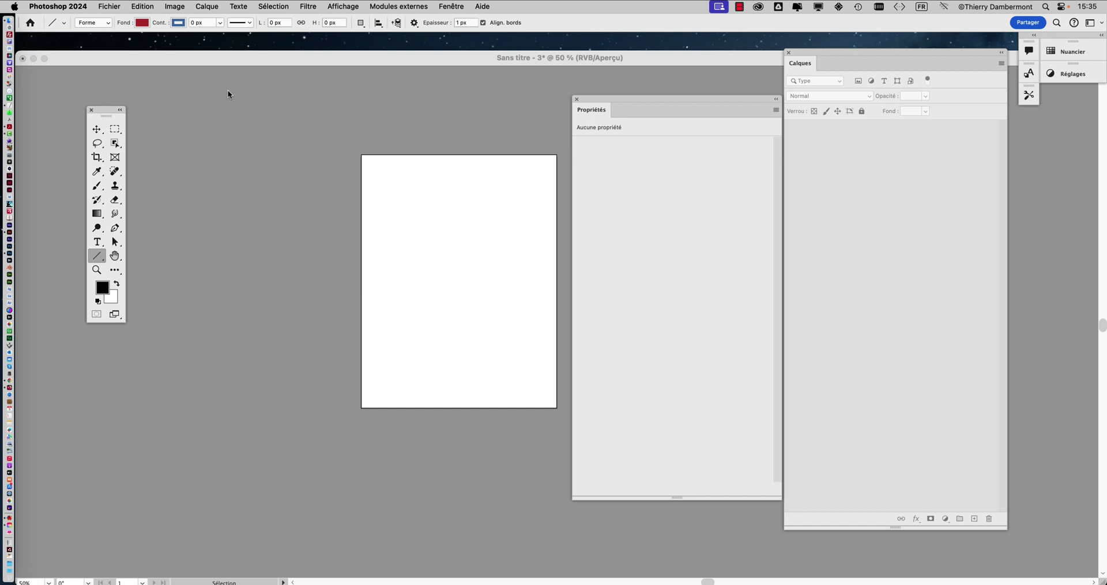
key(super+w)
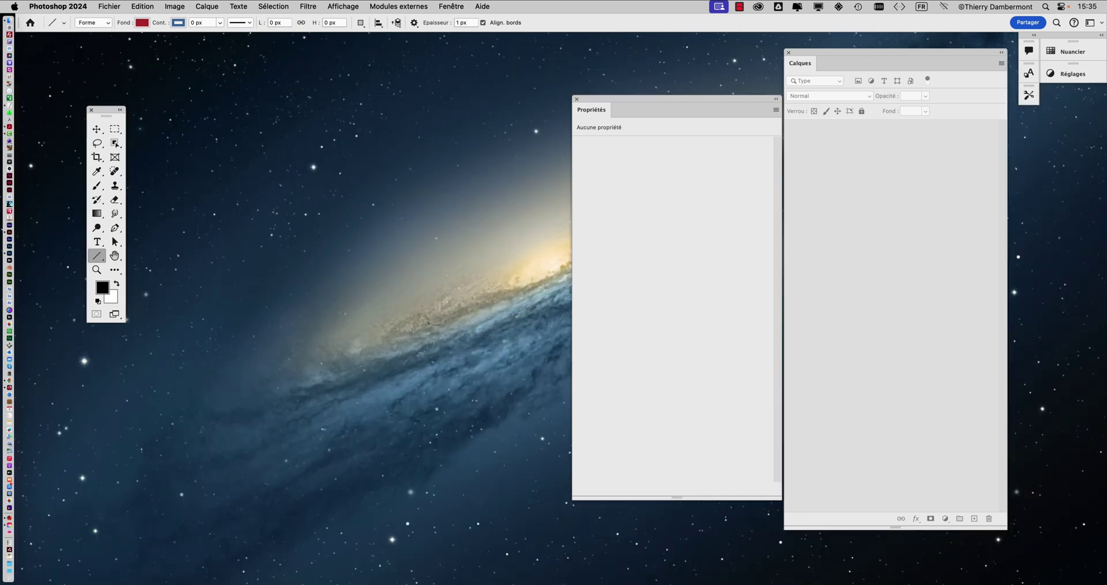
click(577, 100)
click(789, 53)
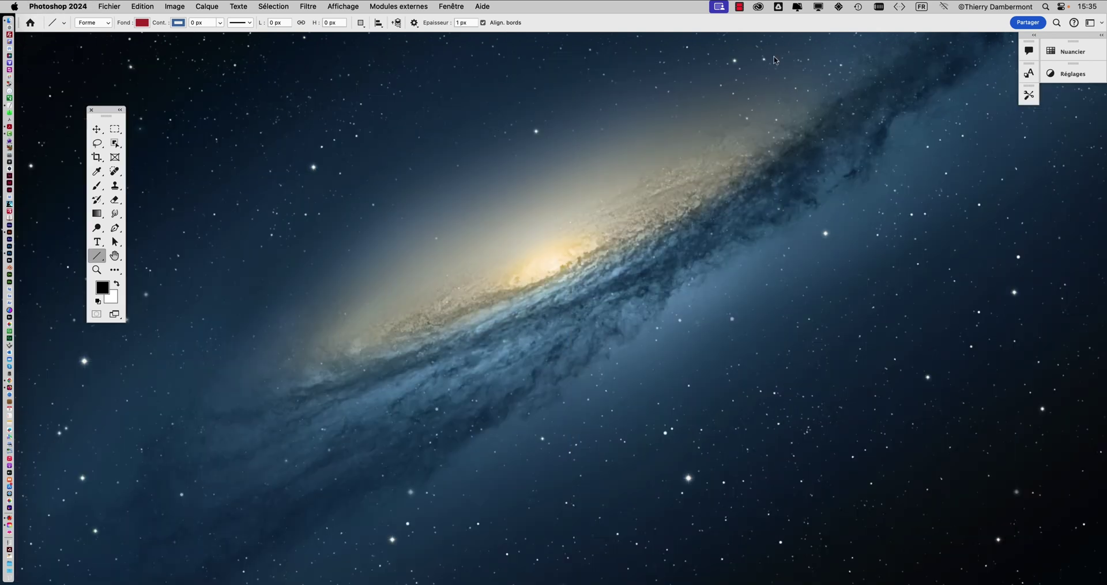
Switch back to Illustrator and restore the deleted dog image on the artboard
key(super+Tab)
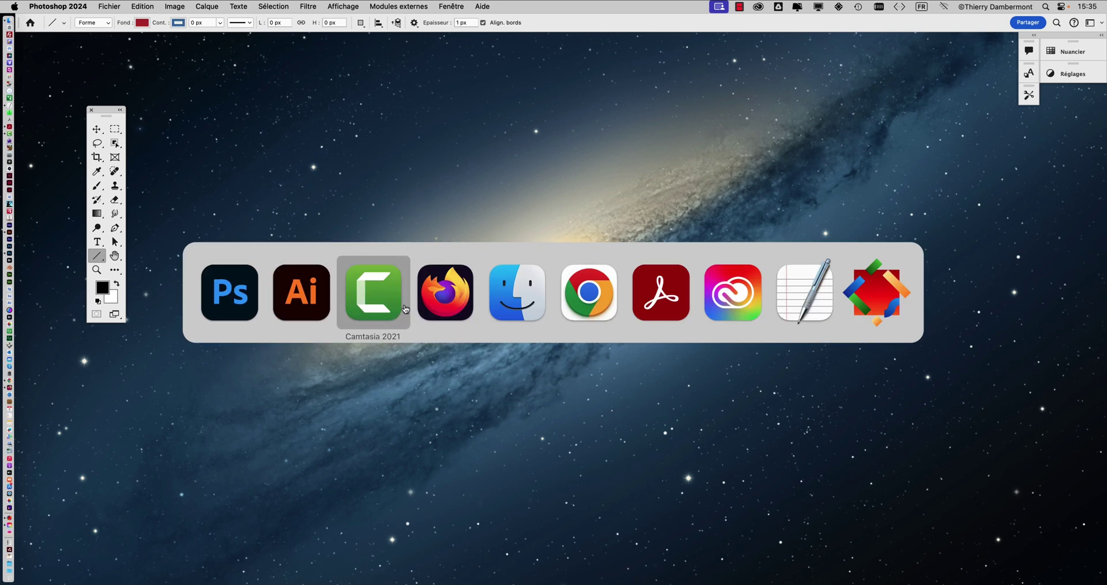
click(316, 299)
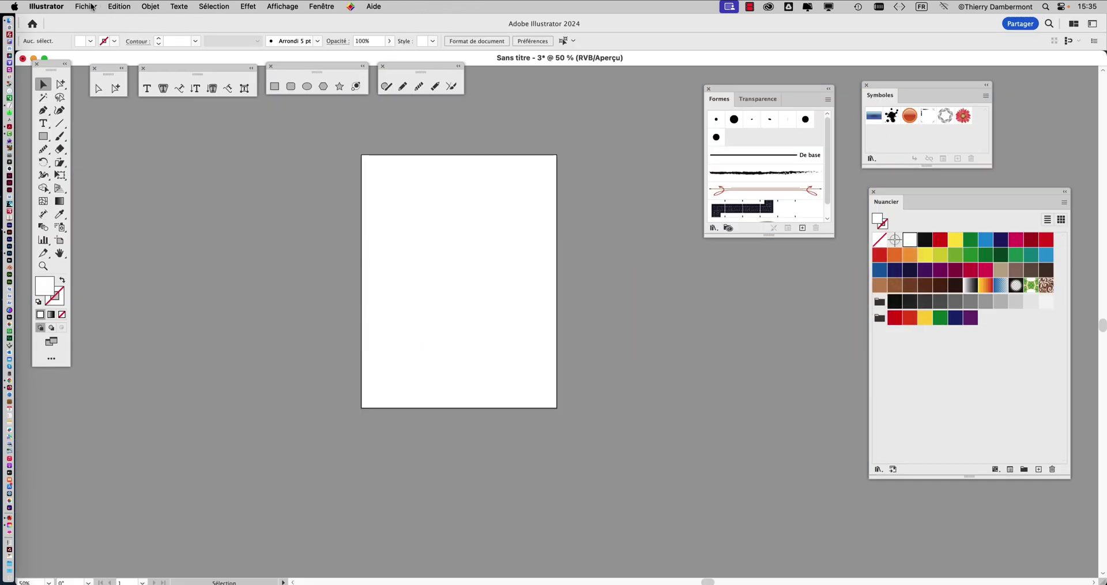
key(super+v)
scroll(507, 286, up, 2)
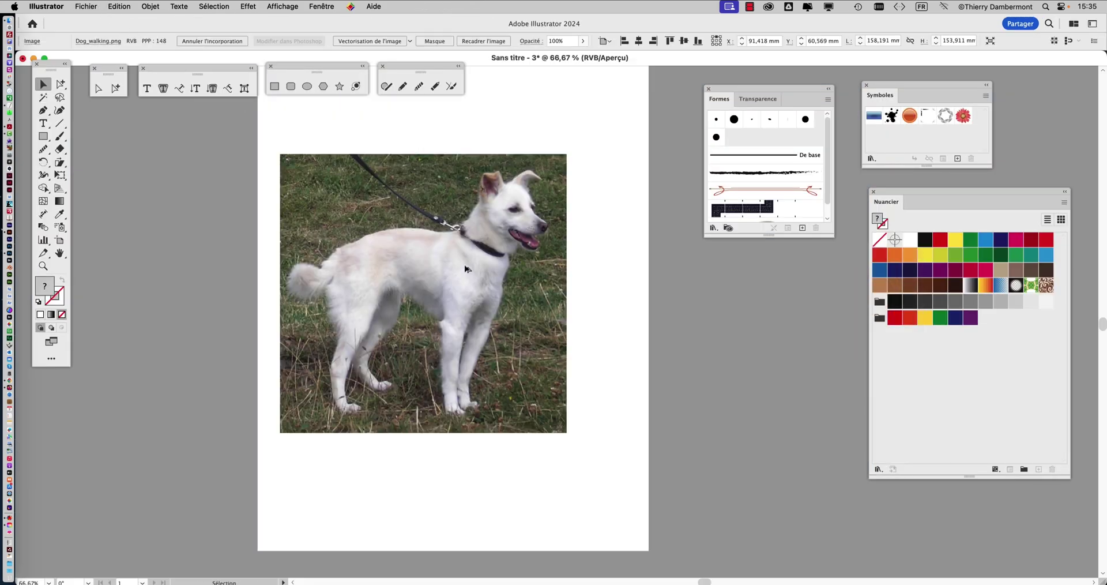
drag(425, 252, 310, 259)
Show the Vectorisation de l'image panel, deselect the dog image, and hide the panel again
click(321, 6)
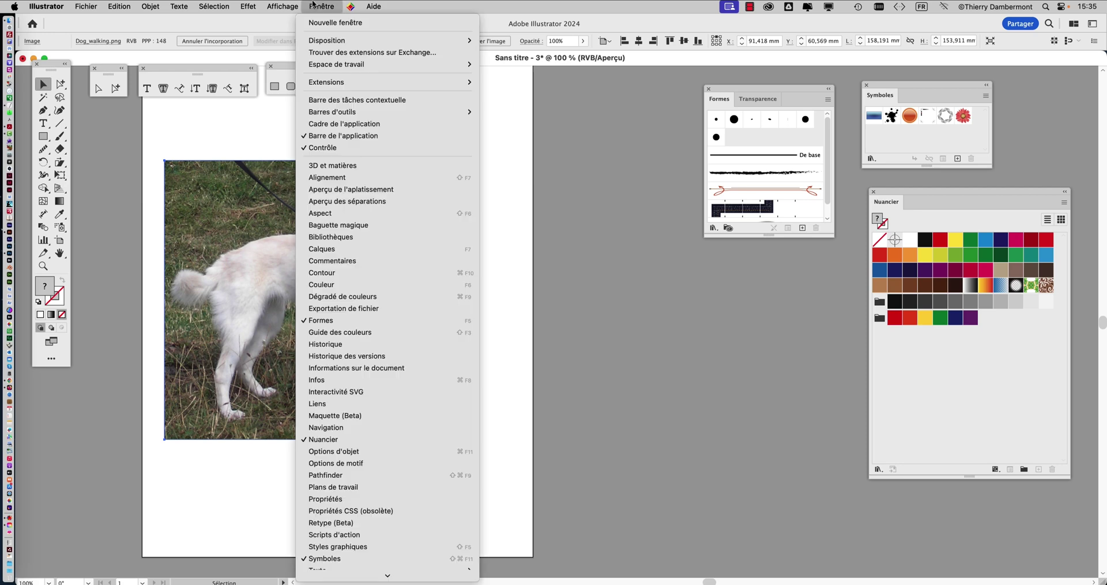
scroll(396, 415, down, 3)
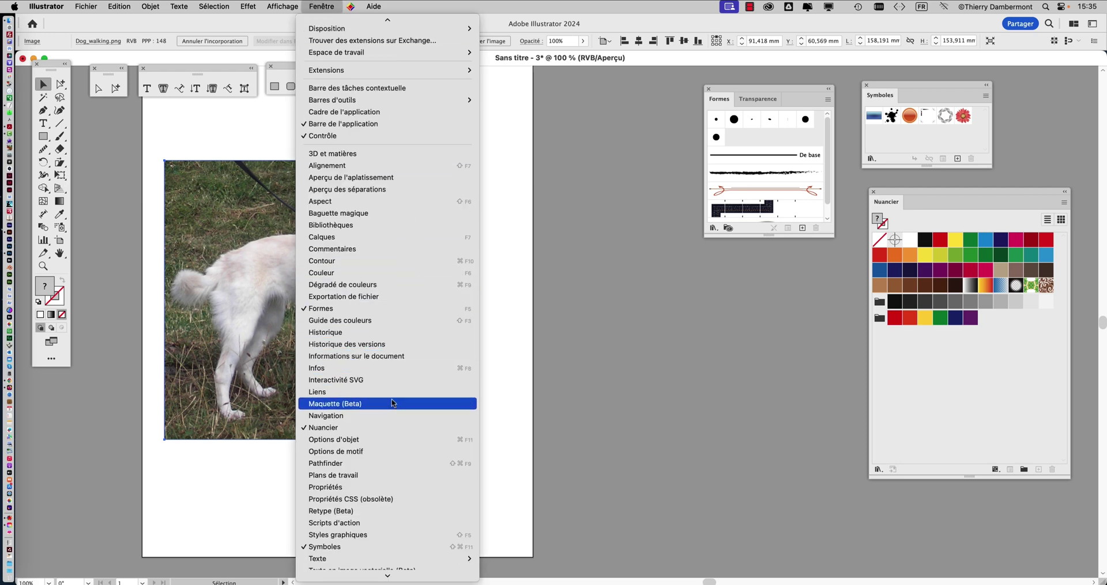
scroll(395, 435, down, 3)
mouse_move(392, 532)
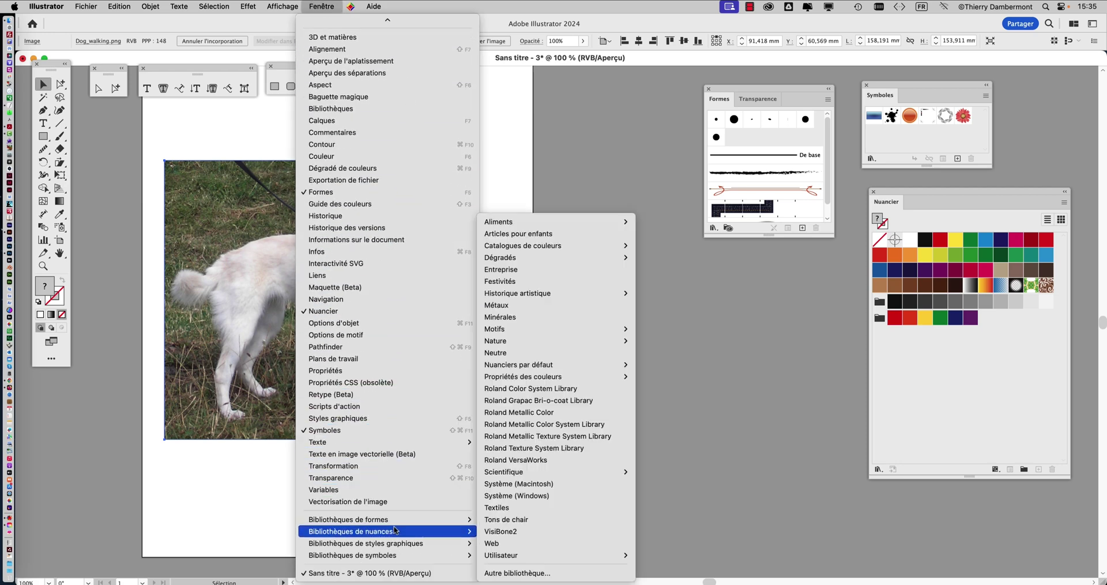
click(393, 502)
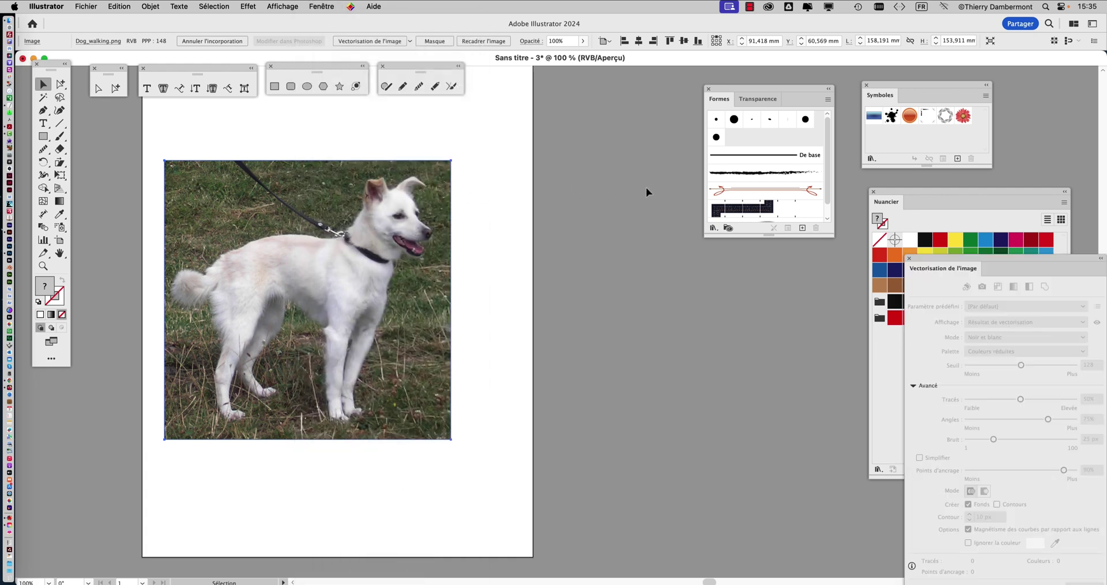
click(578, 157)
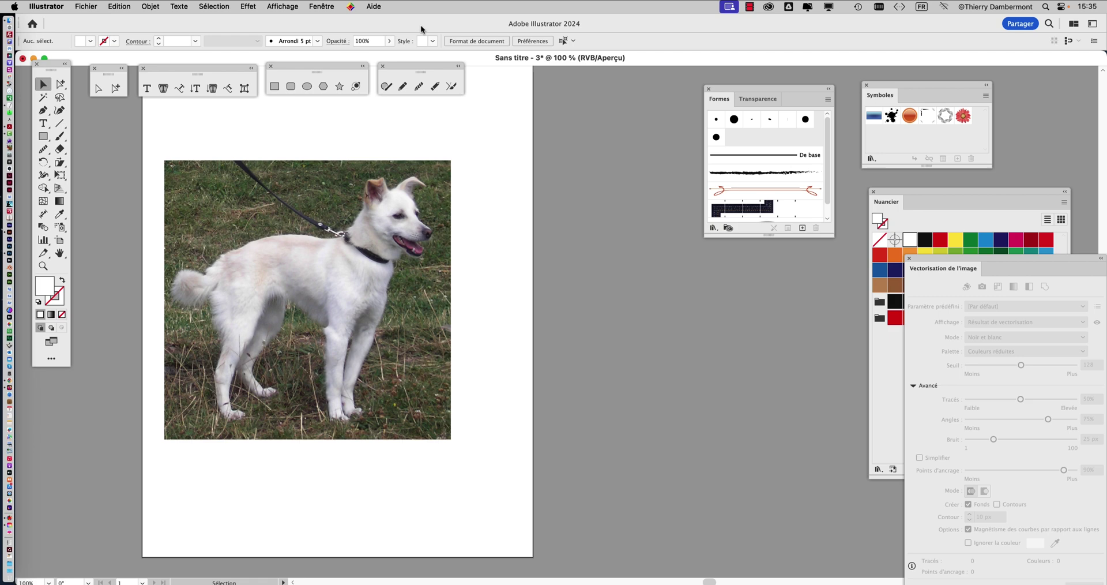
click(322, 6)
scroll(398, 461, down, 5)
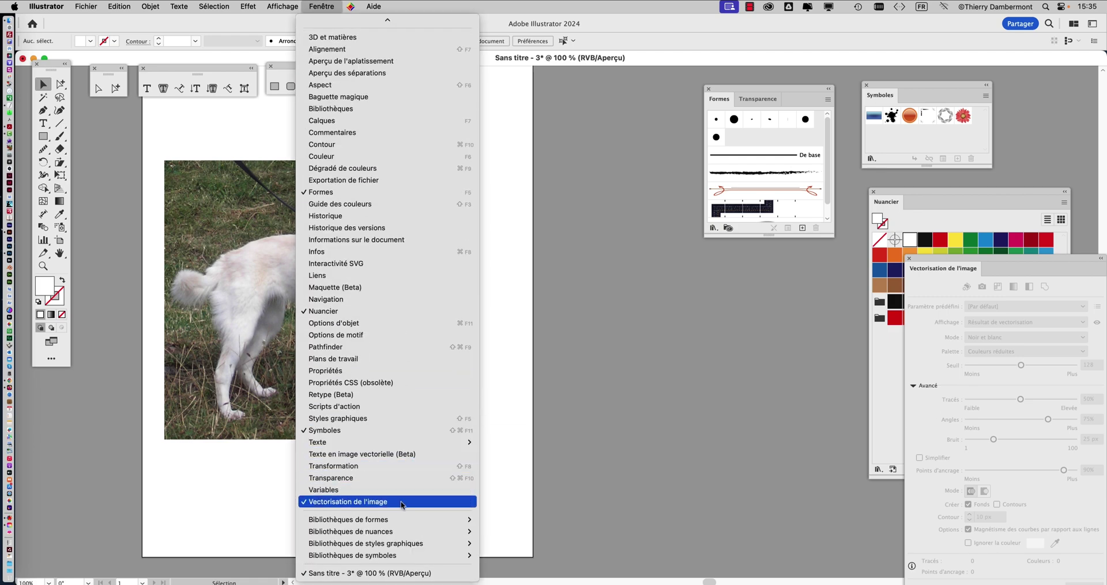
click(402, 502)
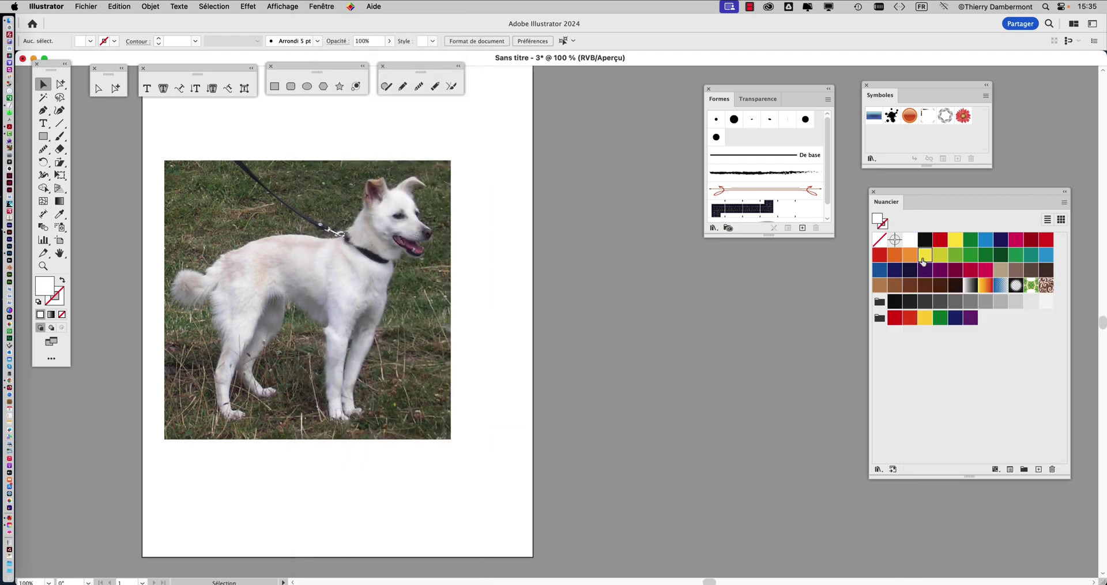
Show the Vectorisation de l'image panel beside the dog image and trace the image with the [Par défaut] preset in Noir et blanc mode
click(322, 7)
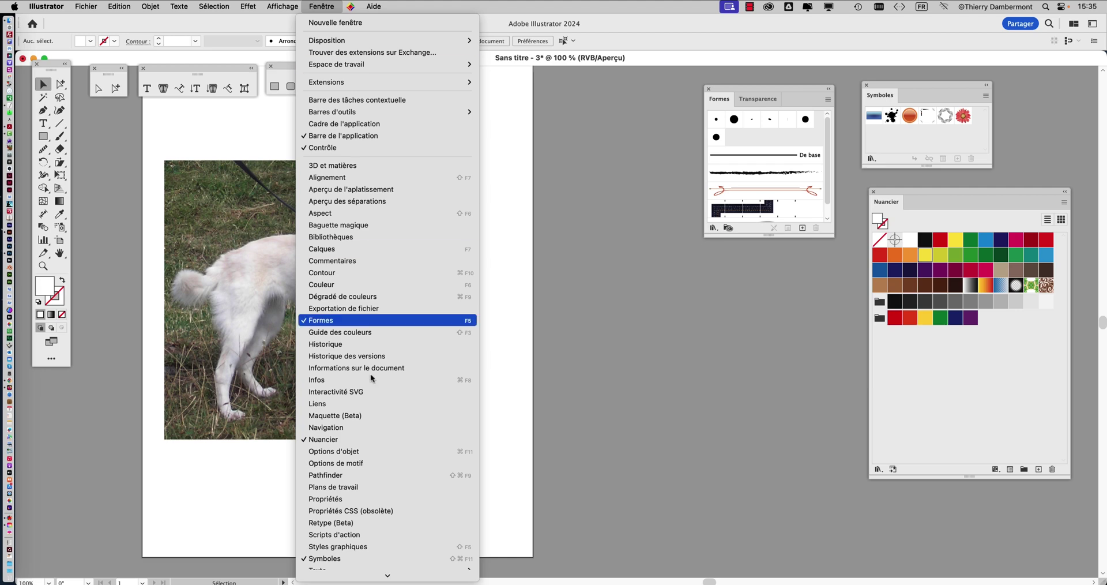
scroll(375, 456, down, 5)
click(387, 502)
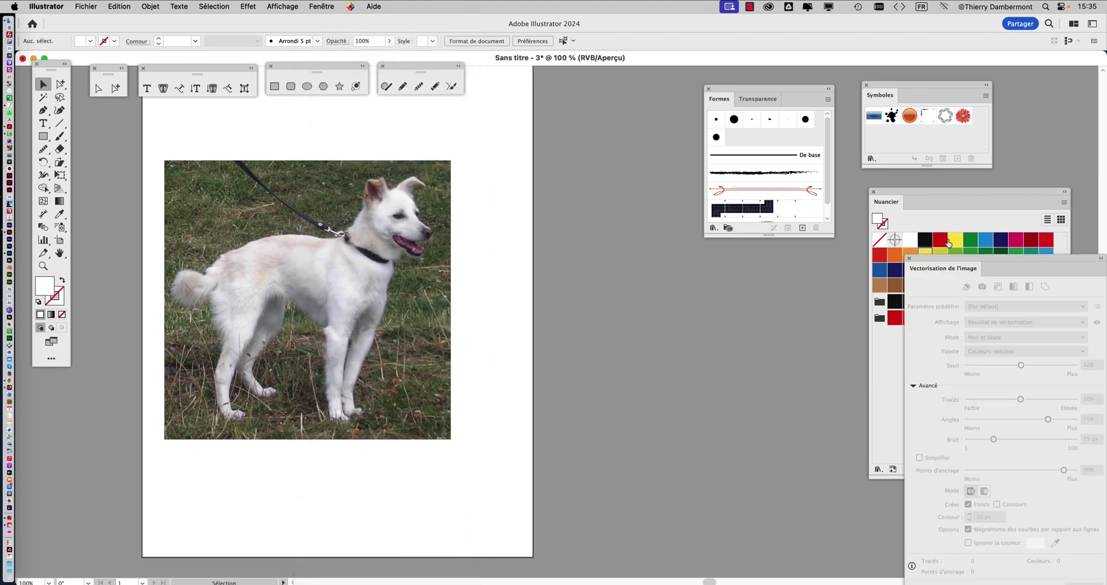
drag(940, 258, 533, 130)
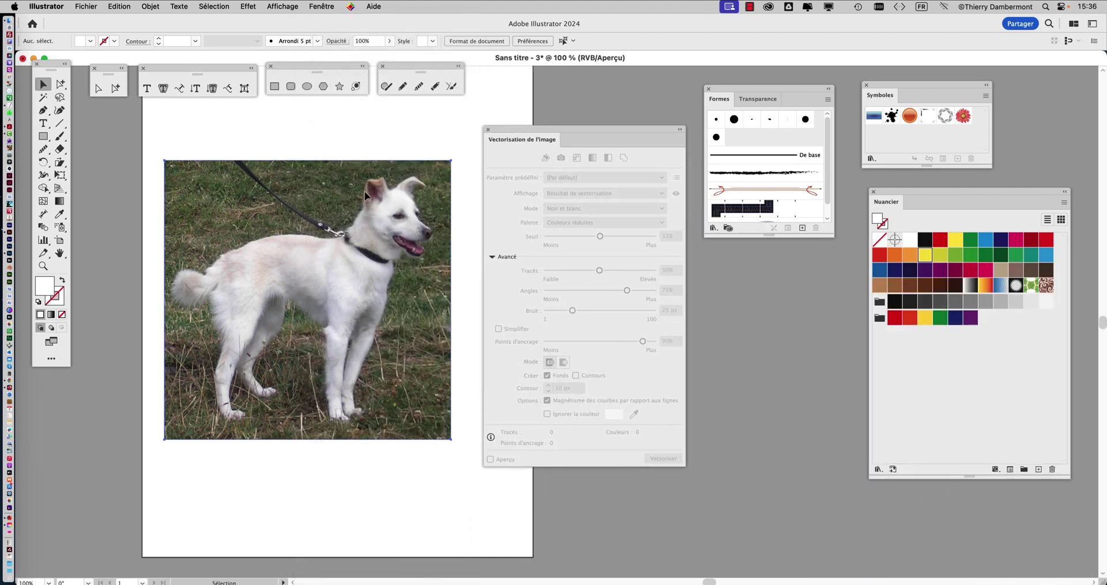
click(369, 191)
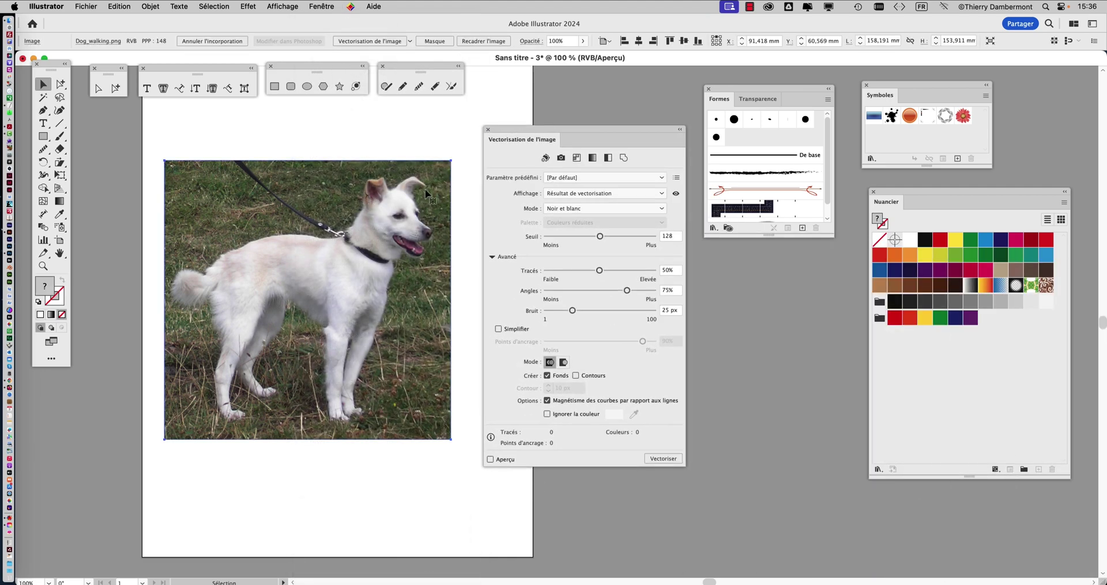
click(653, 458)
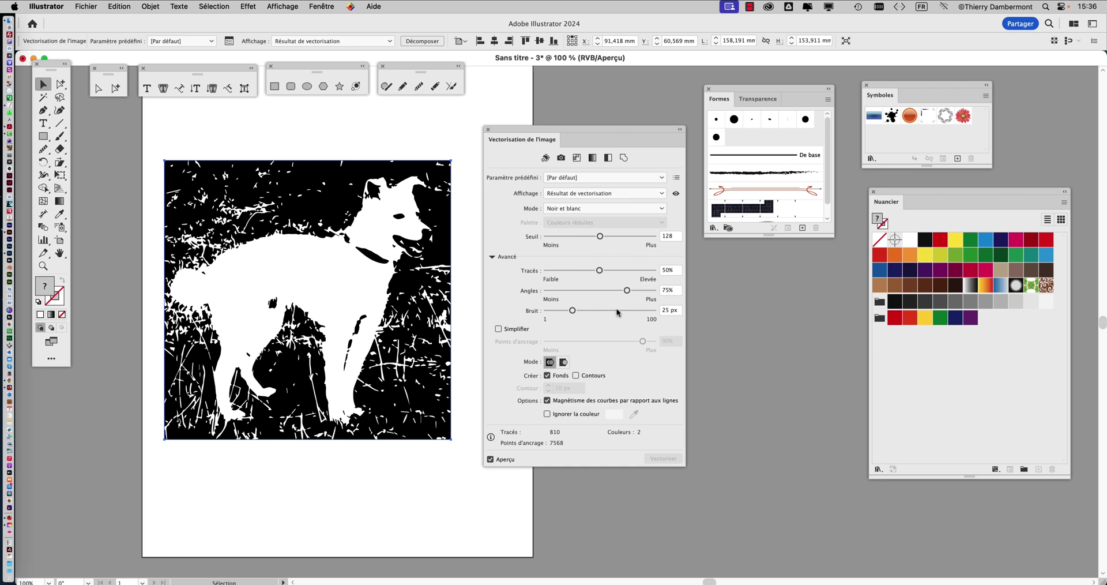
Close the Vectorisation de l'image panel and delete the traced dog image
click(486, 130)
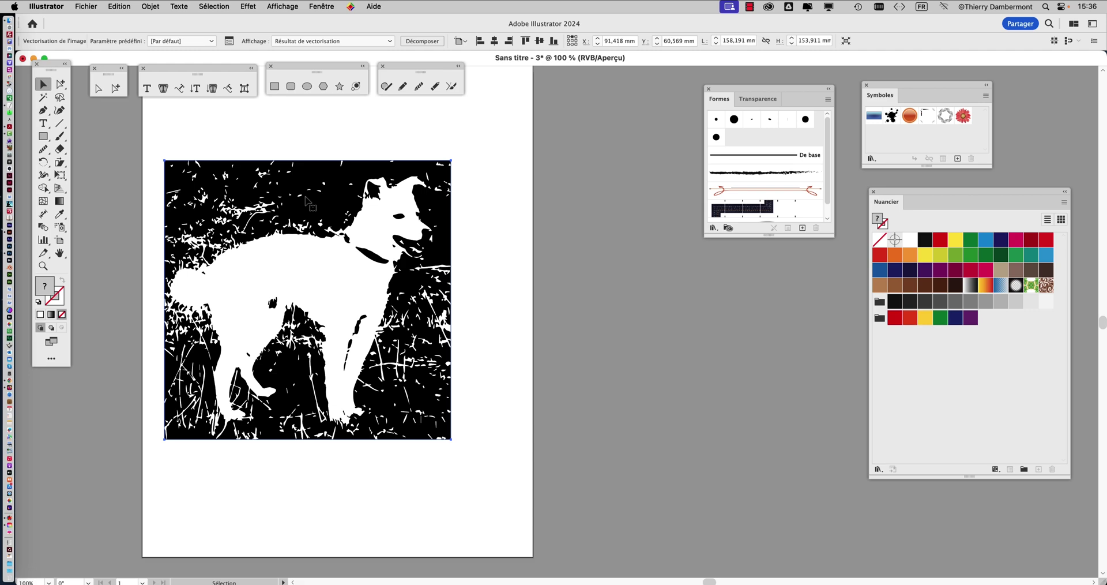
key(Delete)
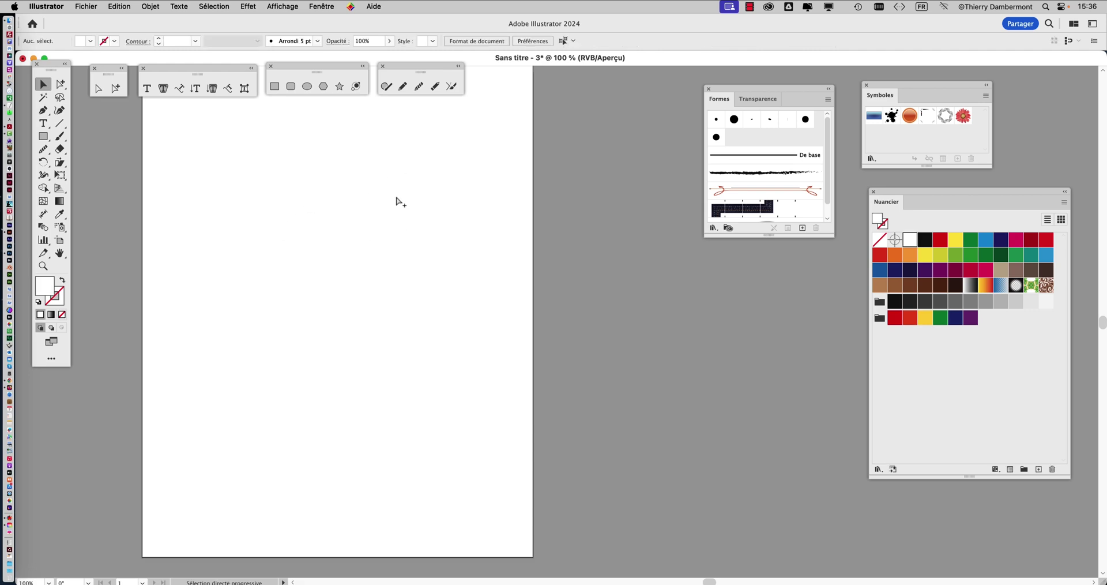
Switch to Photoshop and open Dog_walking.png from the 01 ILLUSTRATOR LUNDI folder
key(super+Tab)
click(317, 291)
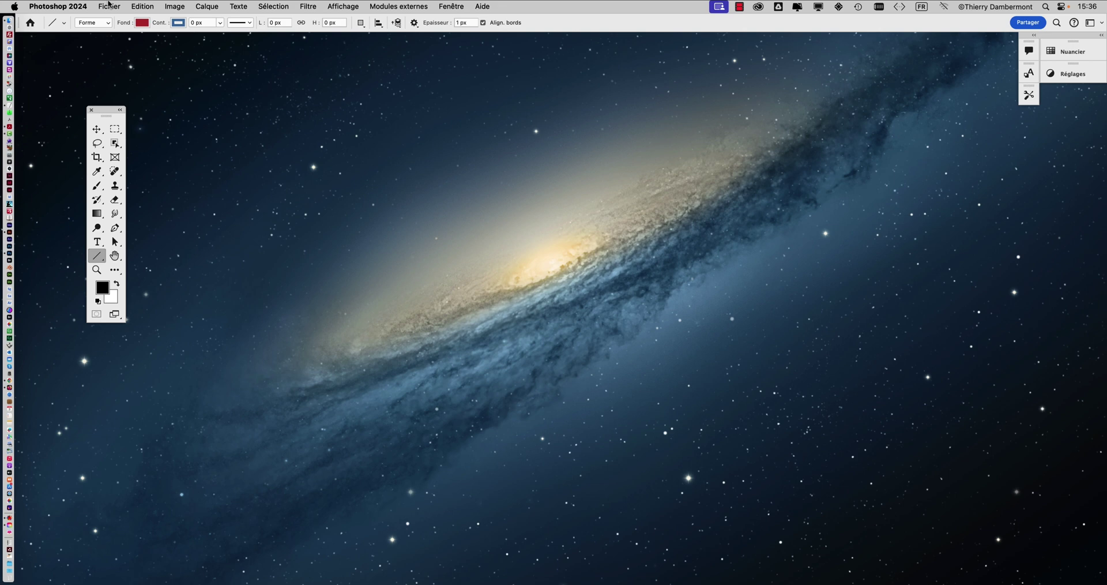
click(109, 6)
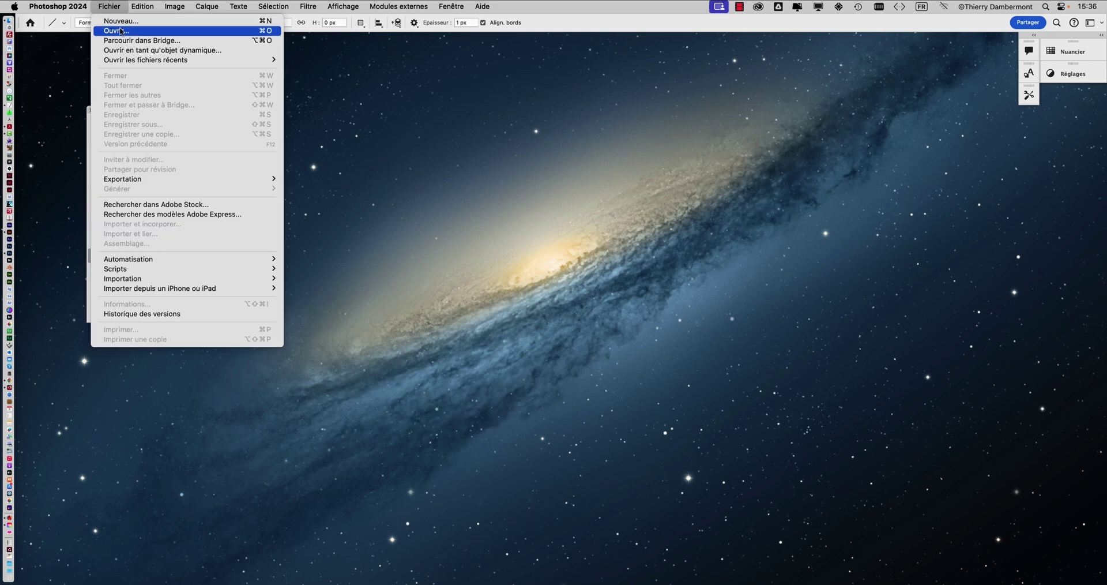
click(123, 32)
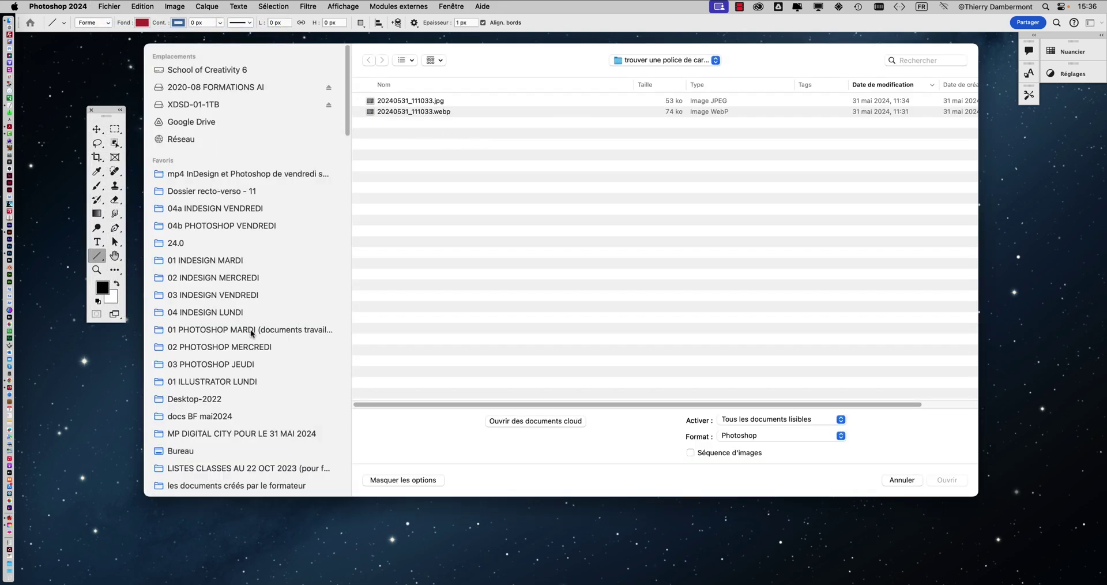
click(242, 382)
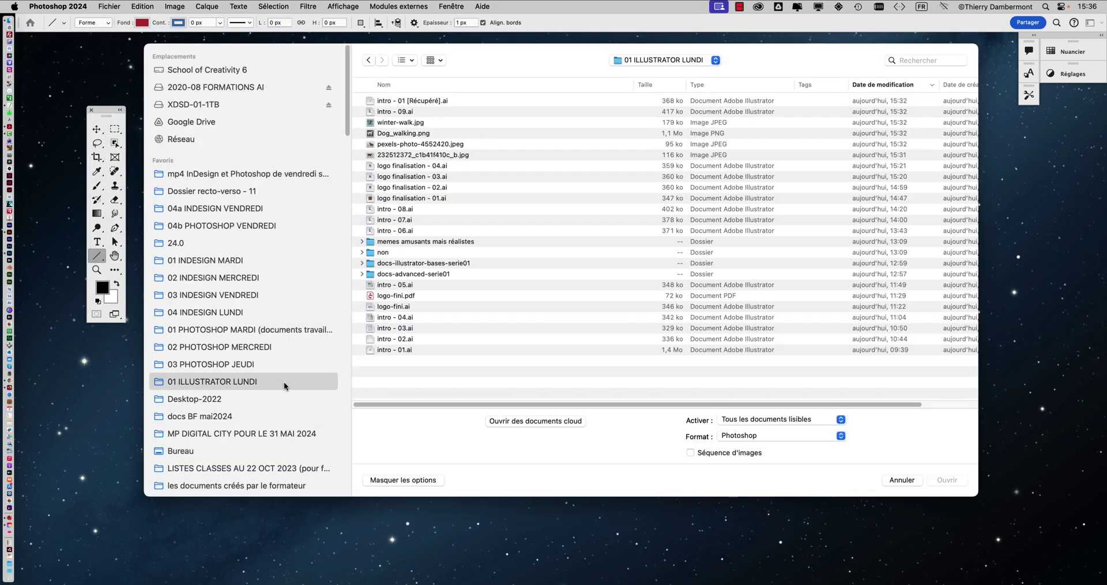
click(411, 133)
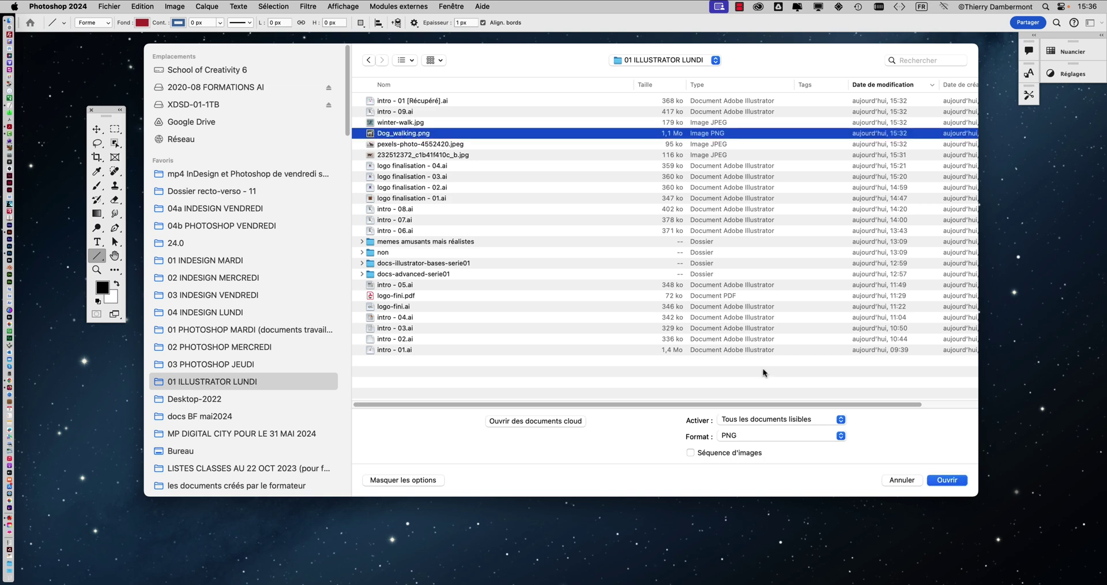
click(948, 480)
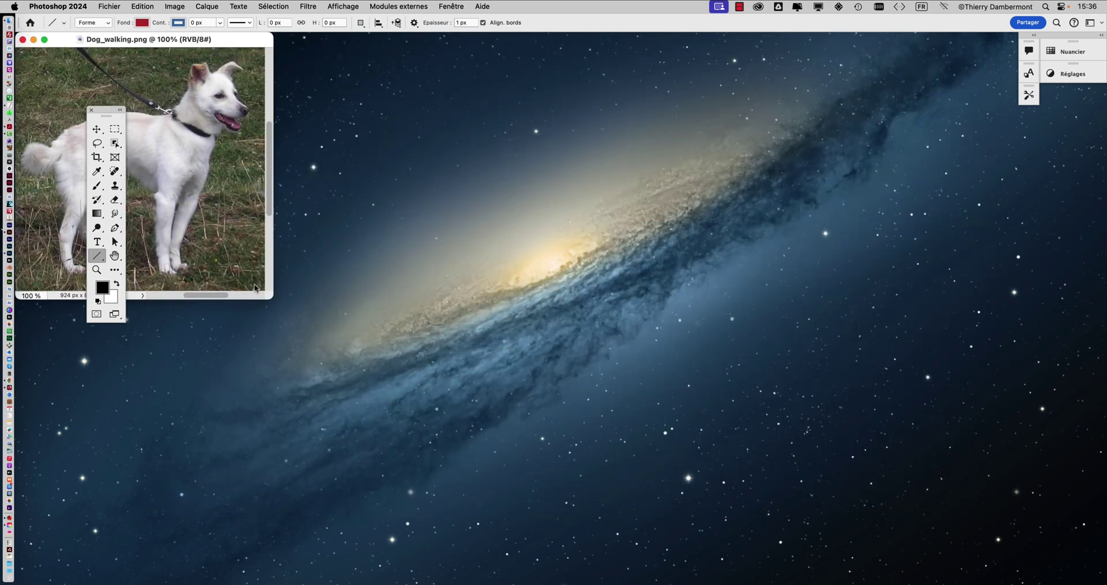
Enlarge the Dog_walking.png document window across the workspace and magnify the dog photo to about 166%
double_click(268, 302)
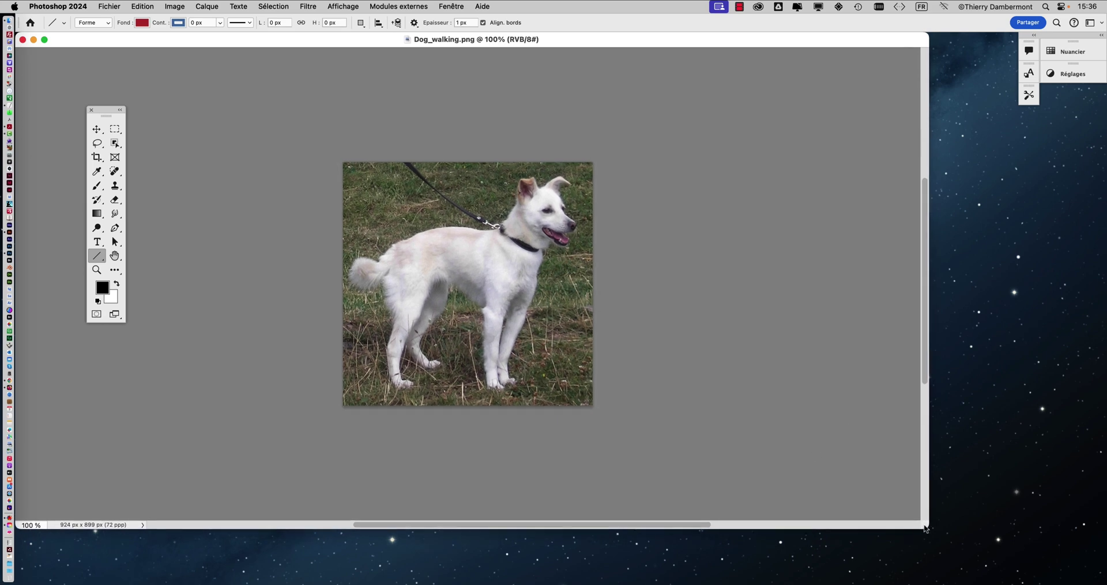
drag(924, 528, 1100, 568)
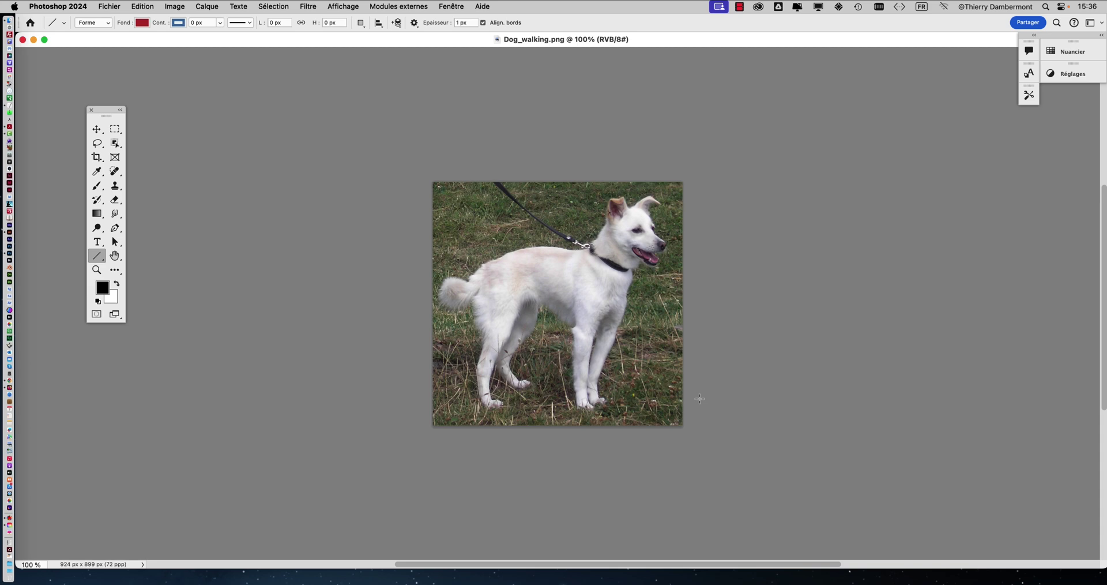
scroll(566, 306, up, 5)
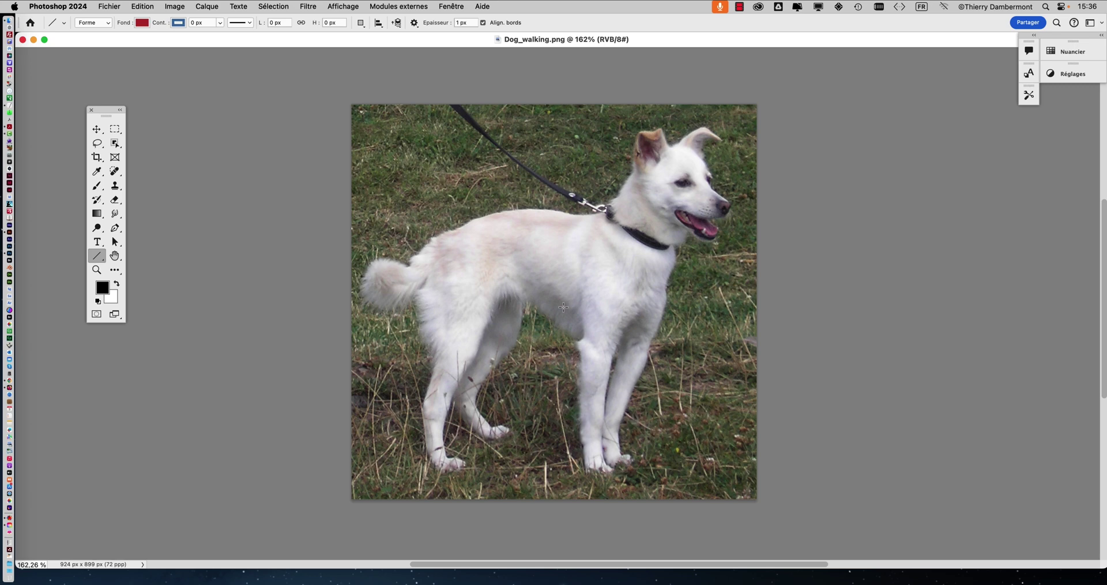
scroll(582, 302, up, 1)
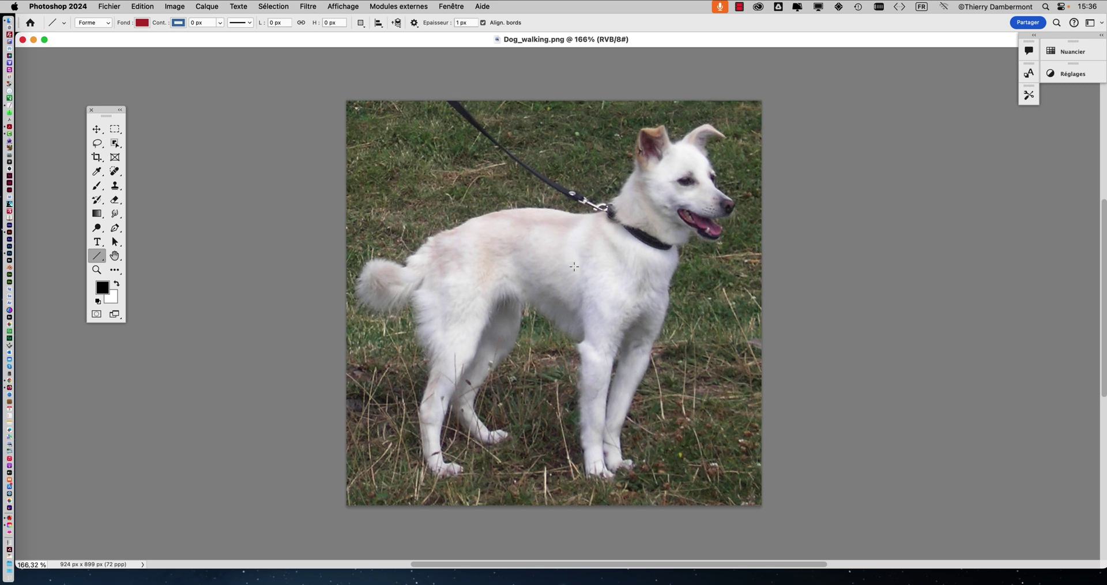
drag(532, 292, 408, 273)
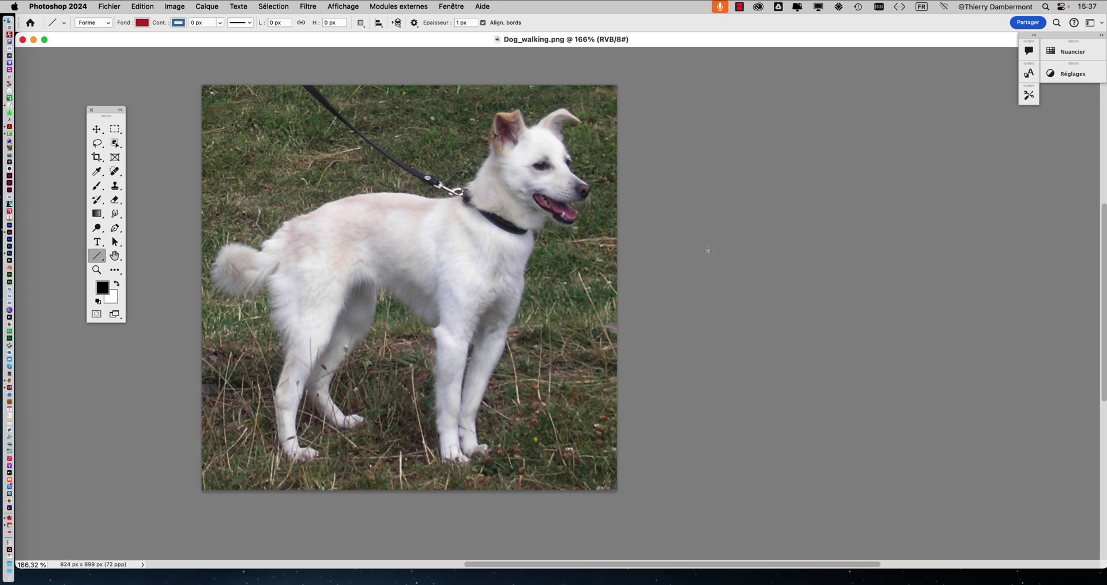
Select the whole dog with the Outil de sélection d'objet
click(275, 7)
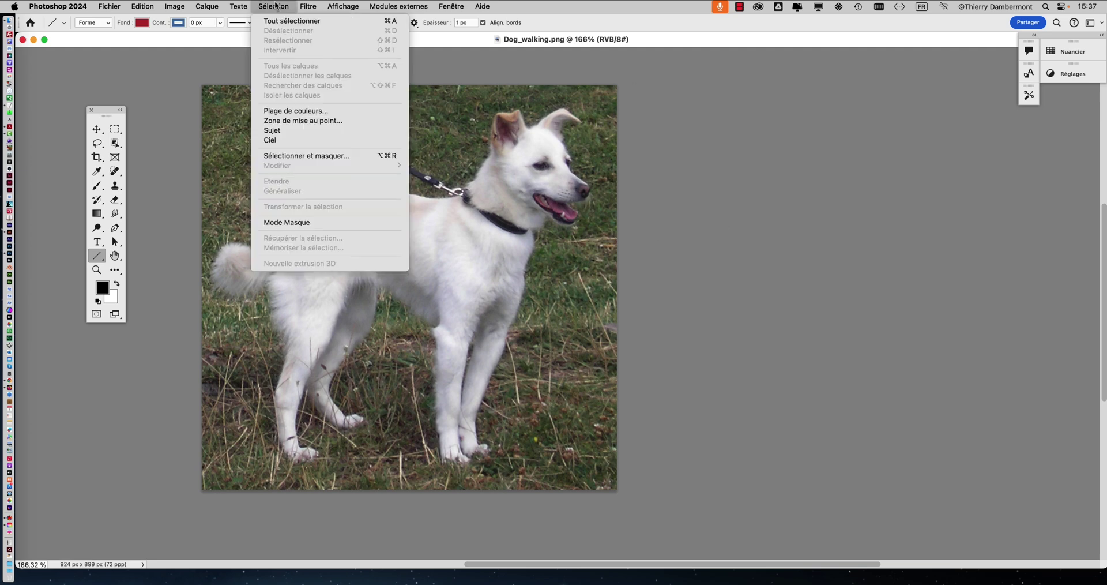
click(275, 7)
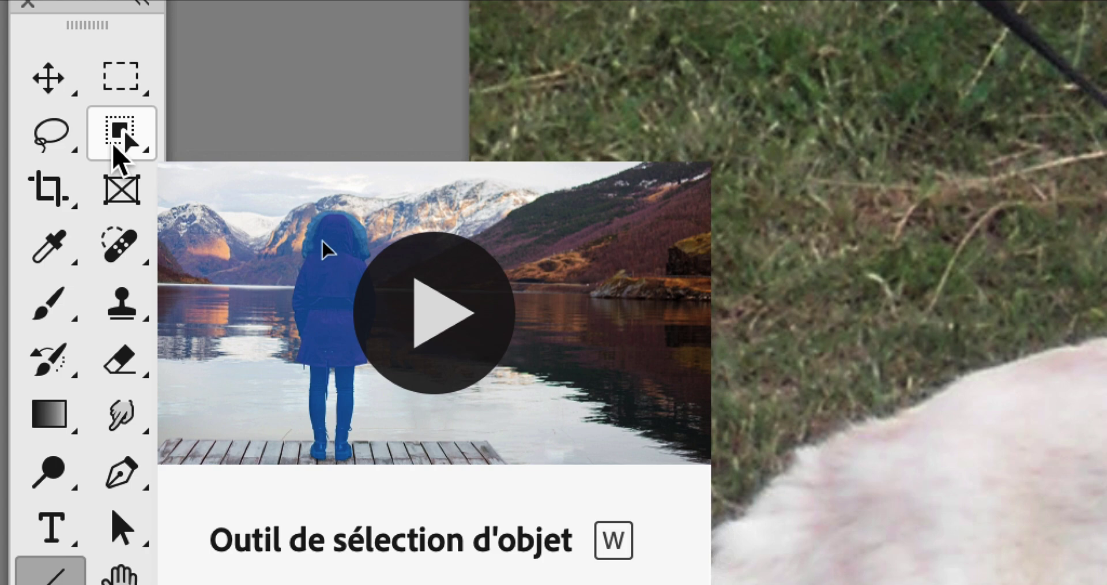
right_click(119, 156)
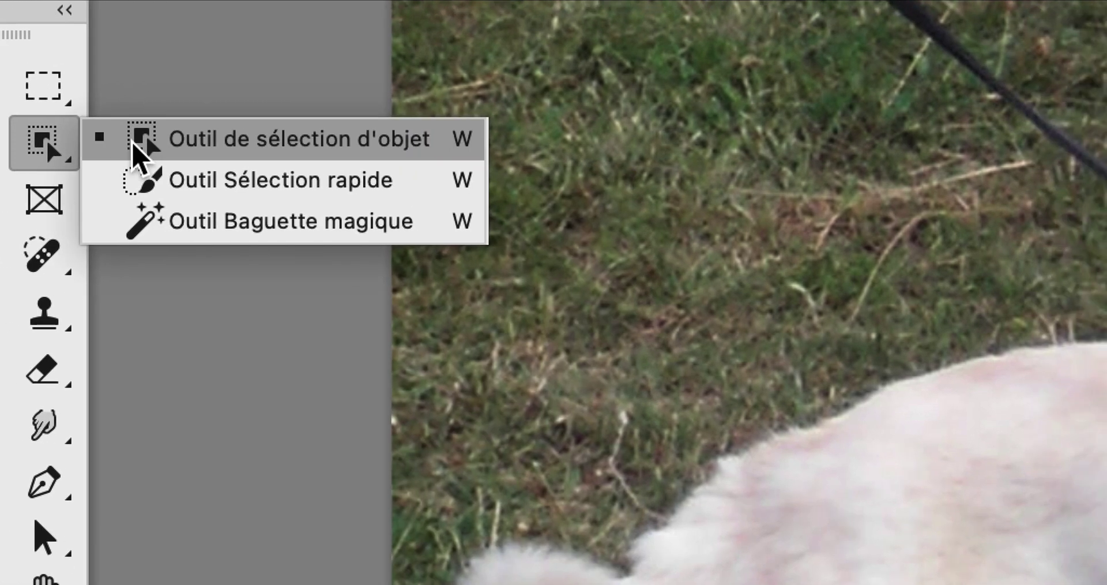
click(133, 145)
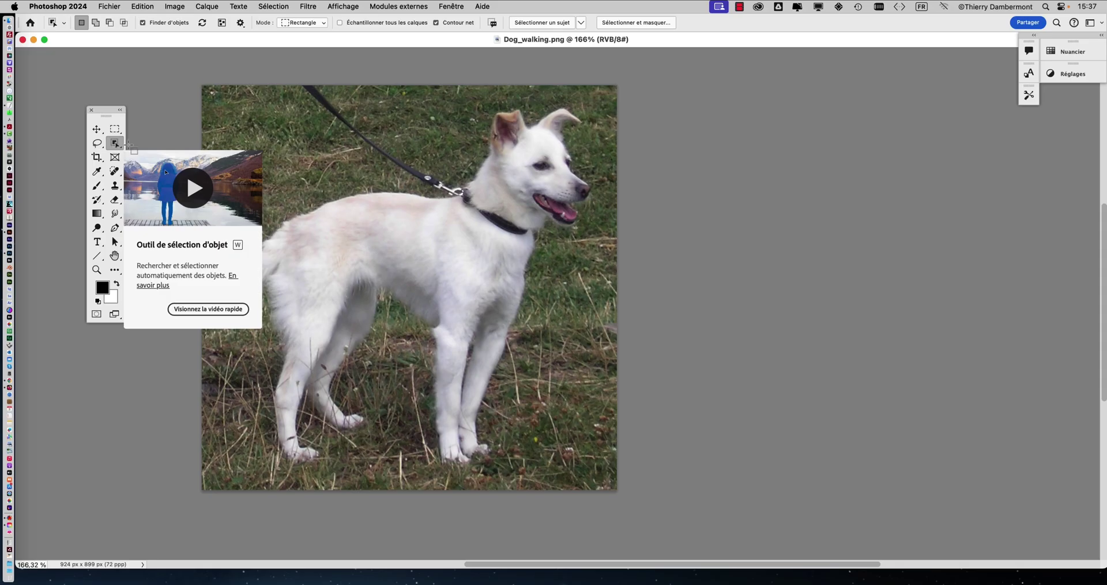
click(327, 249)
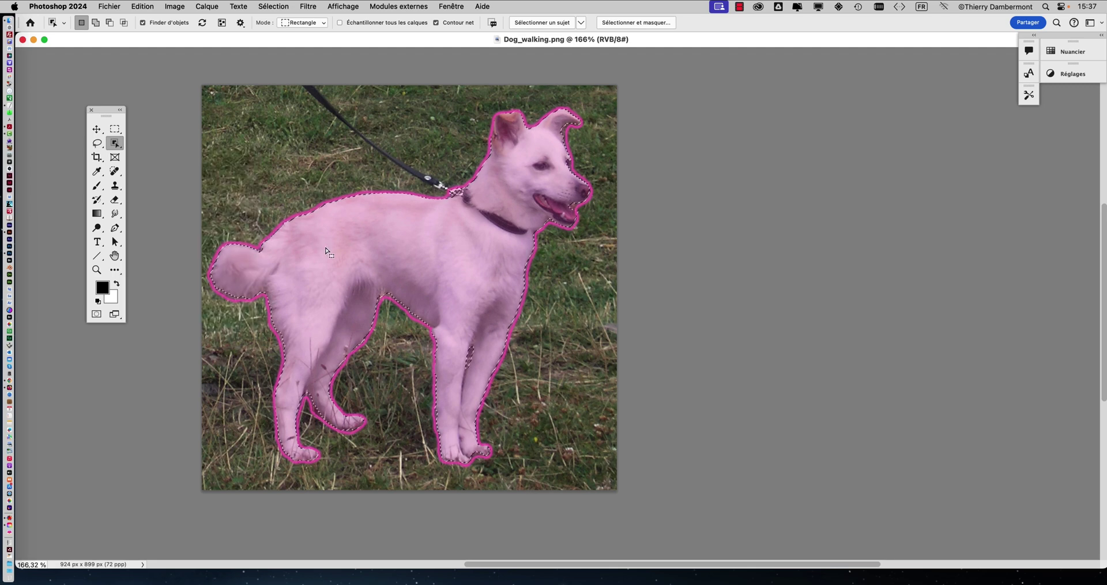
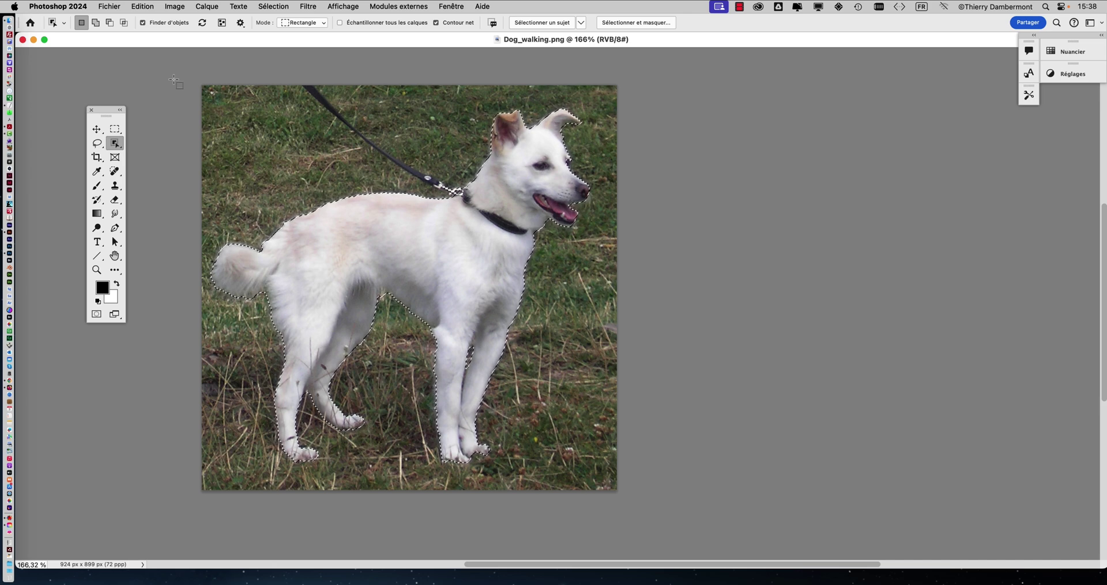
Show the Tracés panel and place it beside the dog photo
click(451, 6)
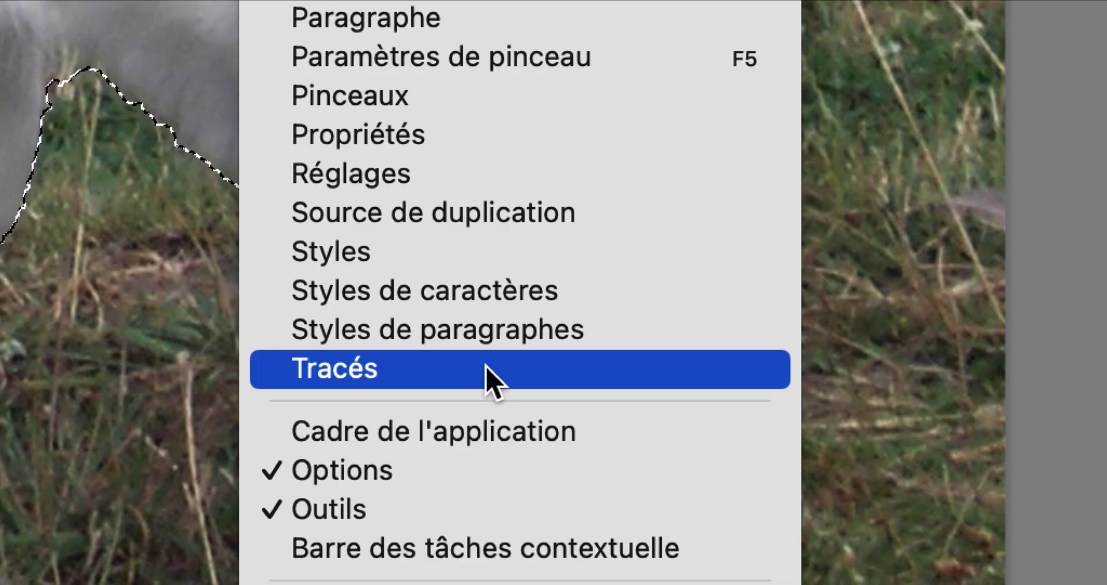
click(487, 368)
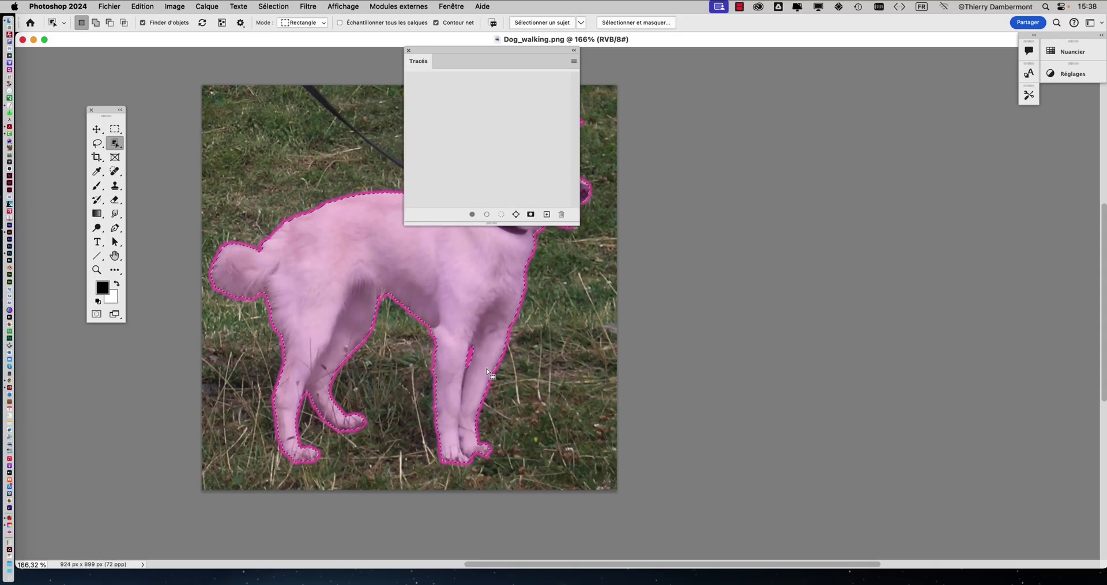
drag(465, 49, 821, 107)
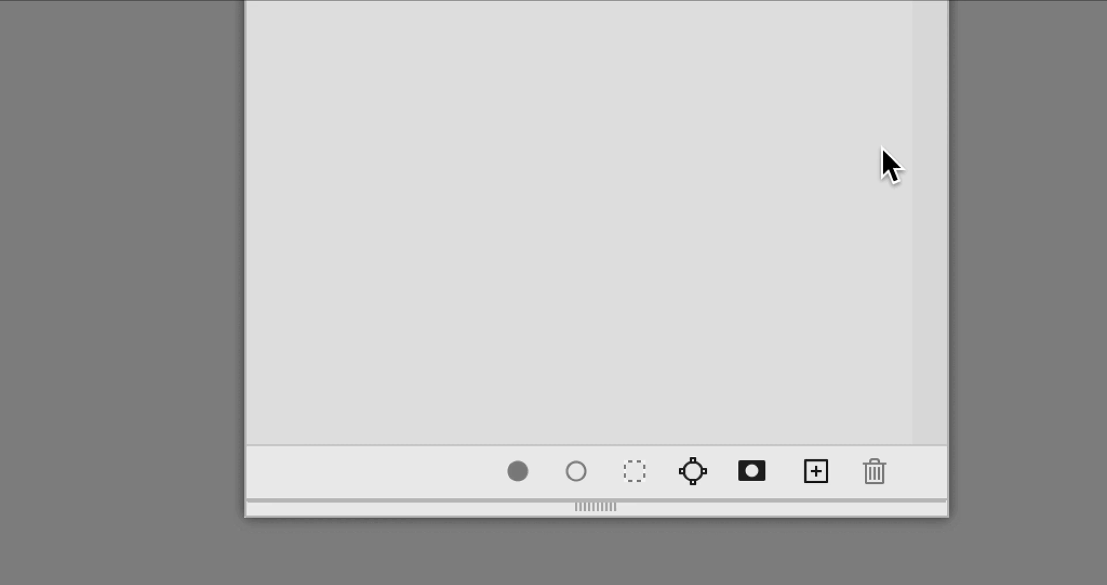
Convert the dog selection into a work path with a tolerance of 2,0 pixels
click(891, 101)
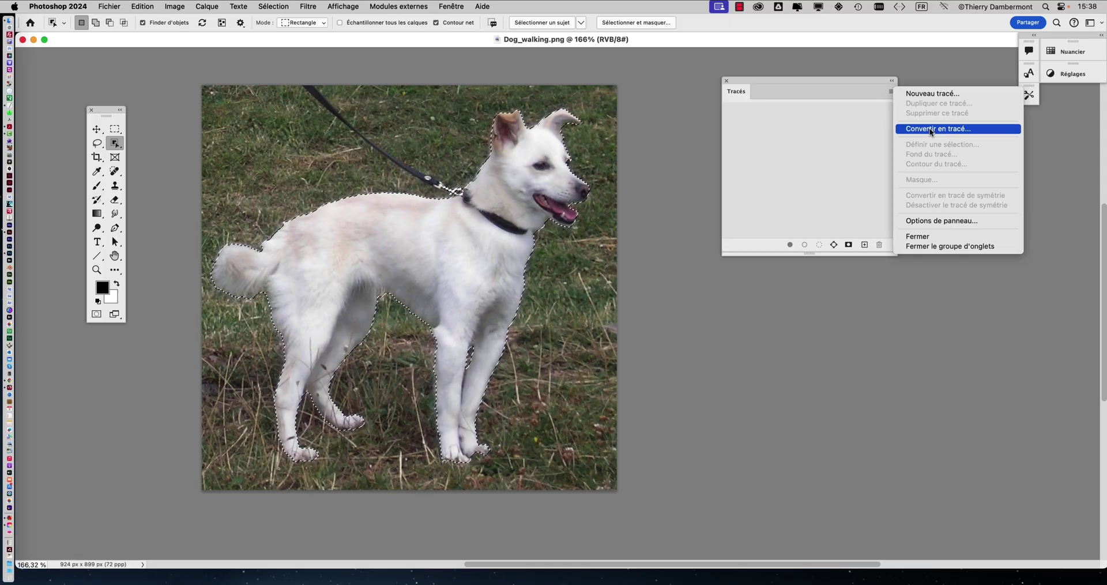
click(931, 129)
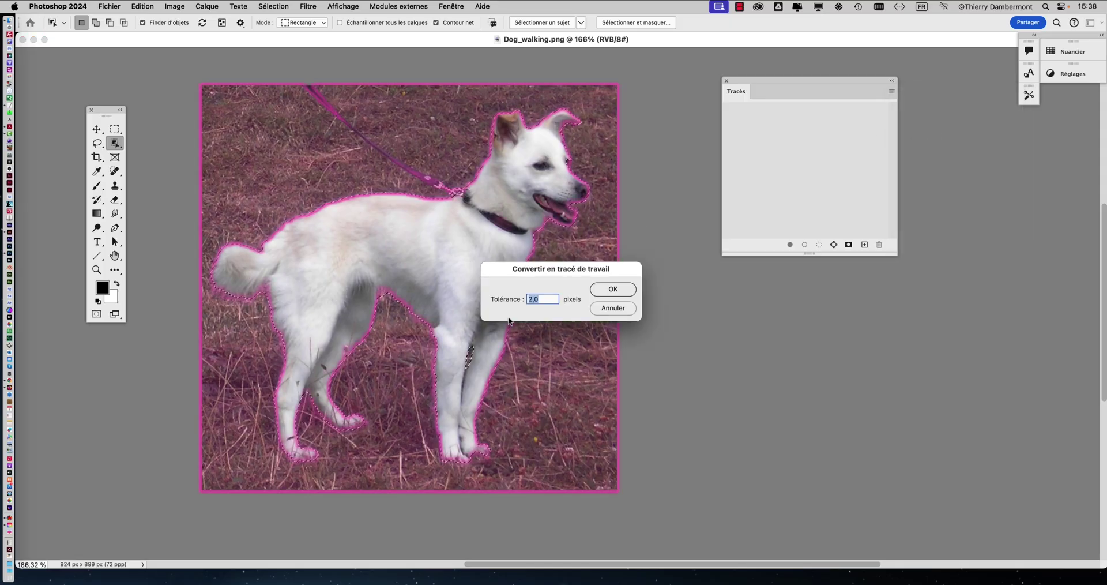
drag(554, 268, 783, 288)
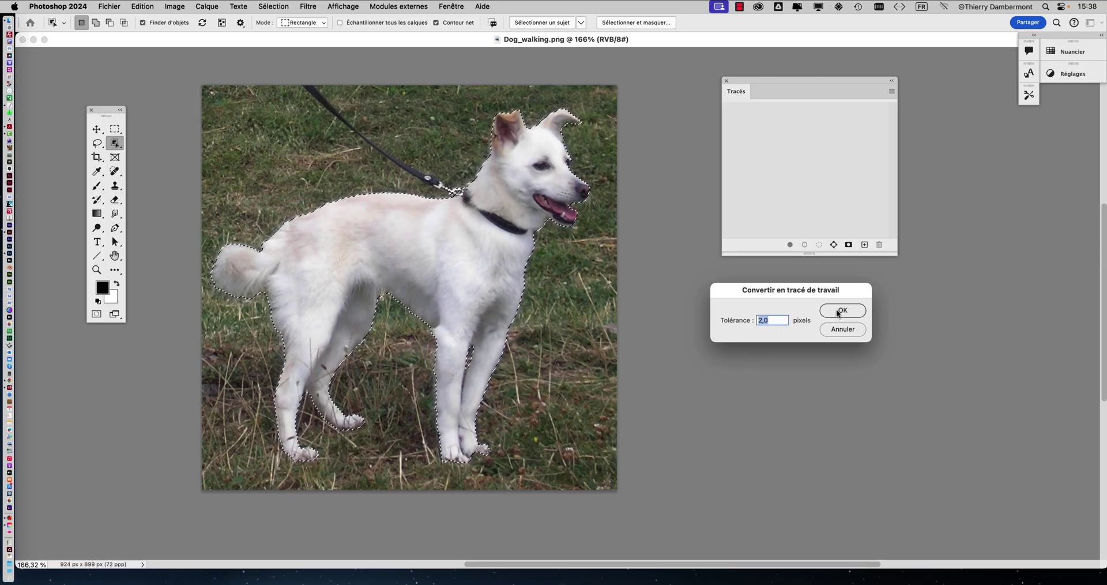
click(839, 310)
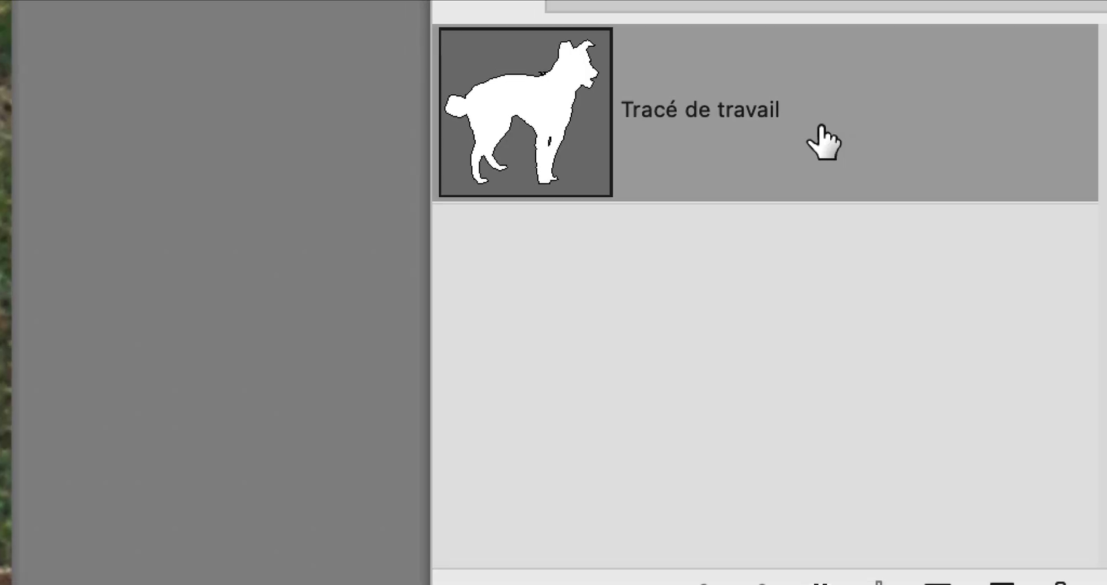
Store the dog's work path as a permanent path and save the changes to Dog_walking.png
drag(824, 124, 894, 364)
drag(855, 219, 856, 226)
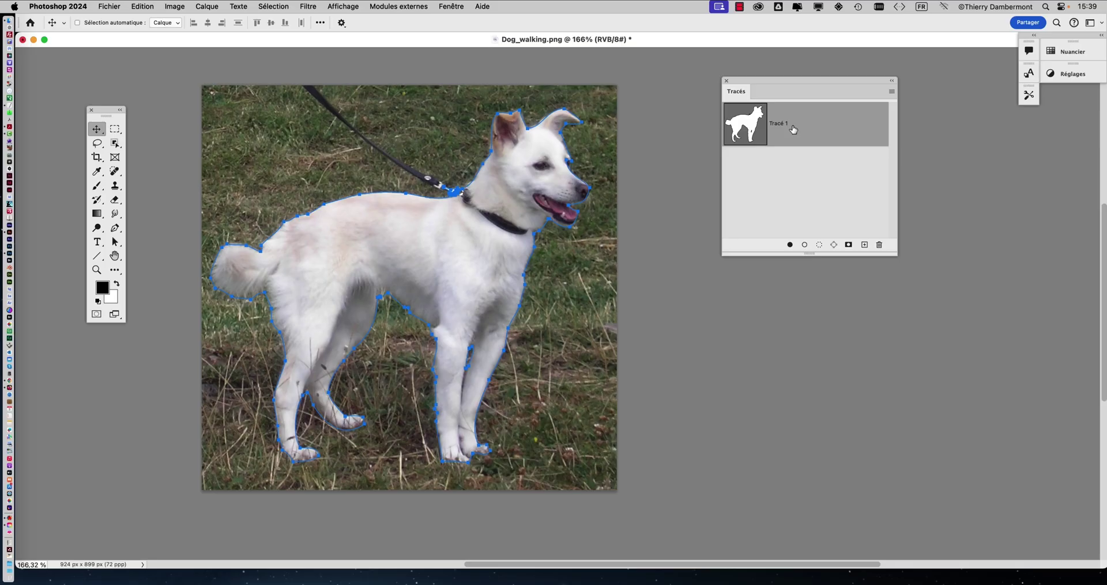
click(109, 6)
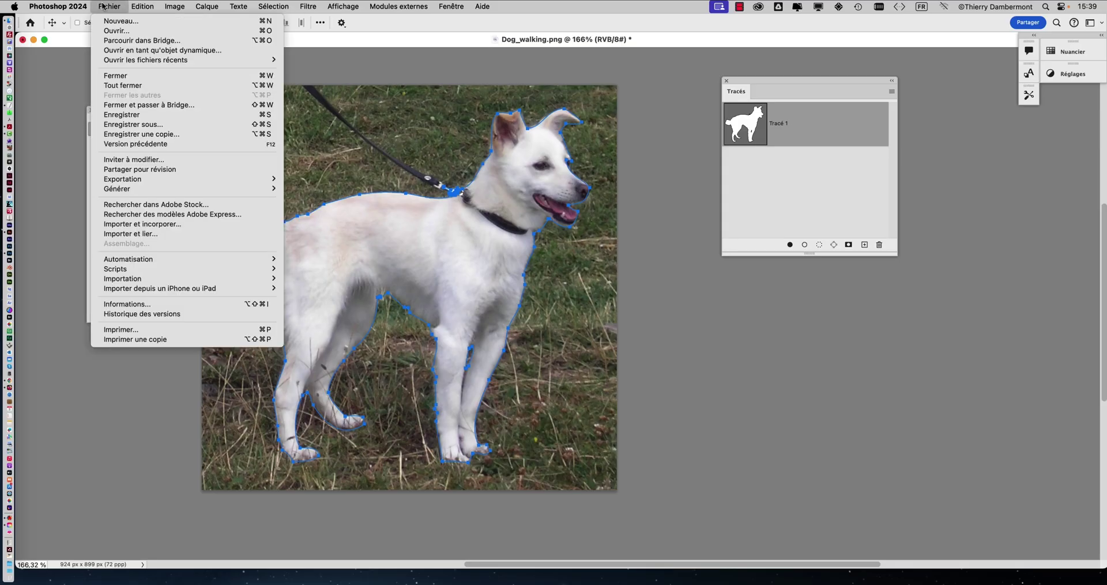
click(118, 115)
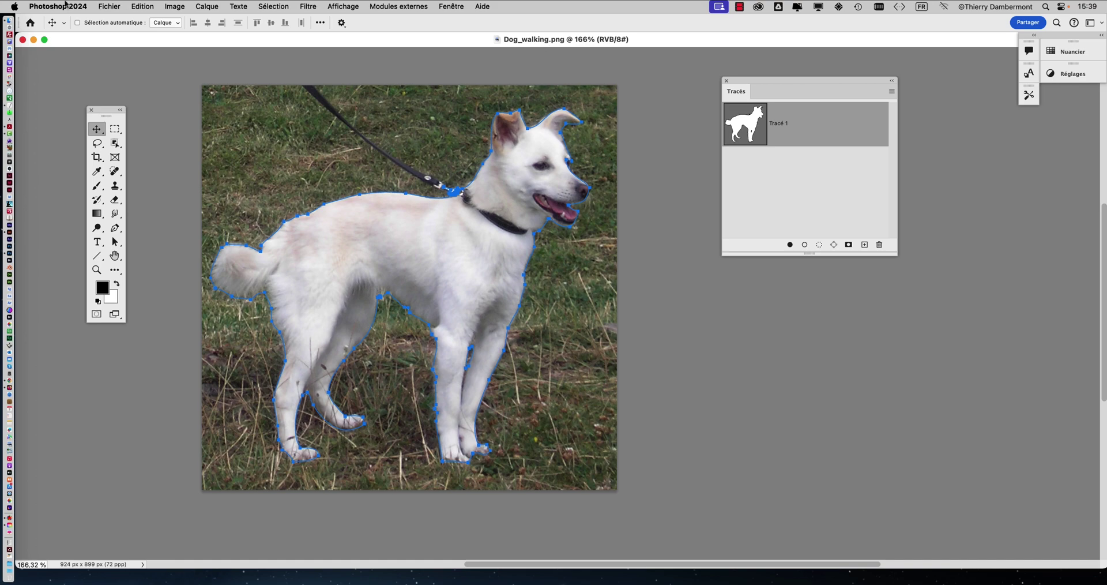
Save the document in Photoshop format as Dog_walking.psd in the 01 ILLUSTRATOR LUNDI folder
click(109, 6)
click(151, 125)
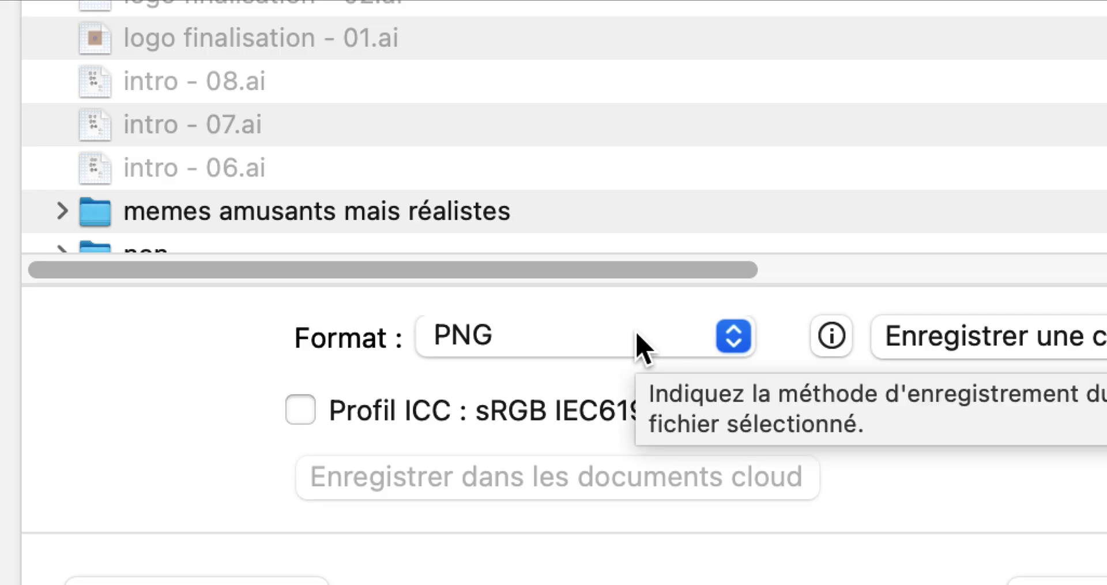
click(641, 346)
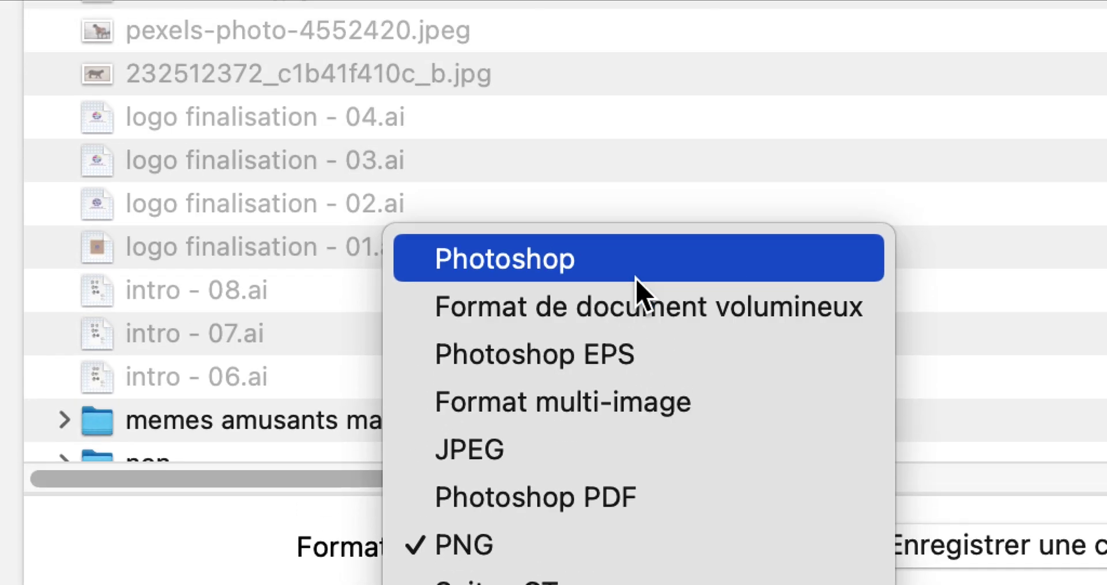
click(638, 60)
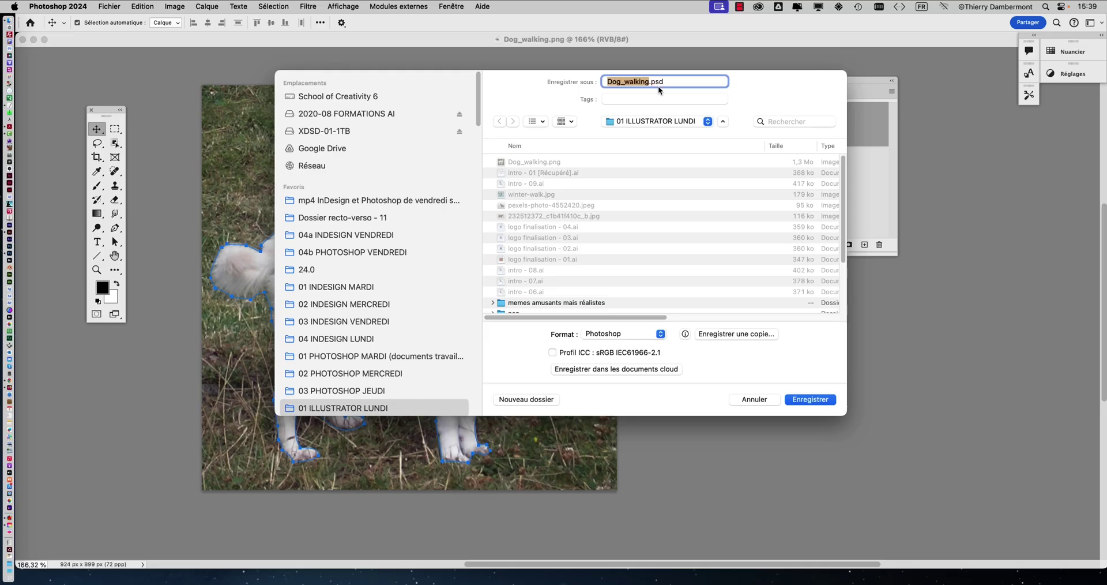
click(810, 399)
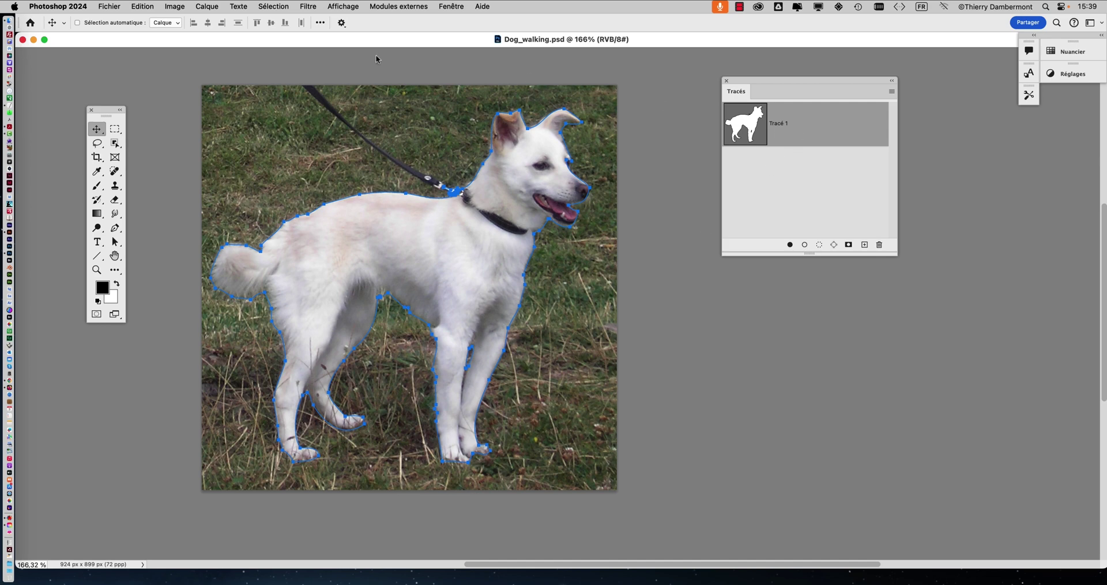
click(117, 7)
click(117, 7)
click(108, 7)
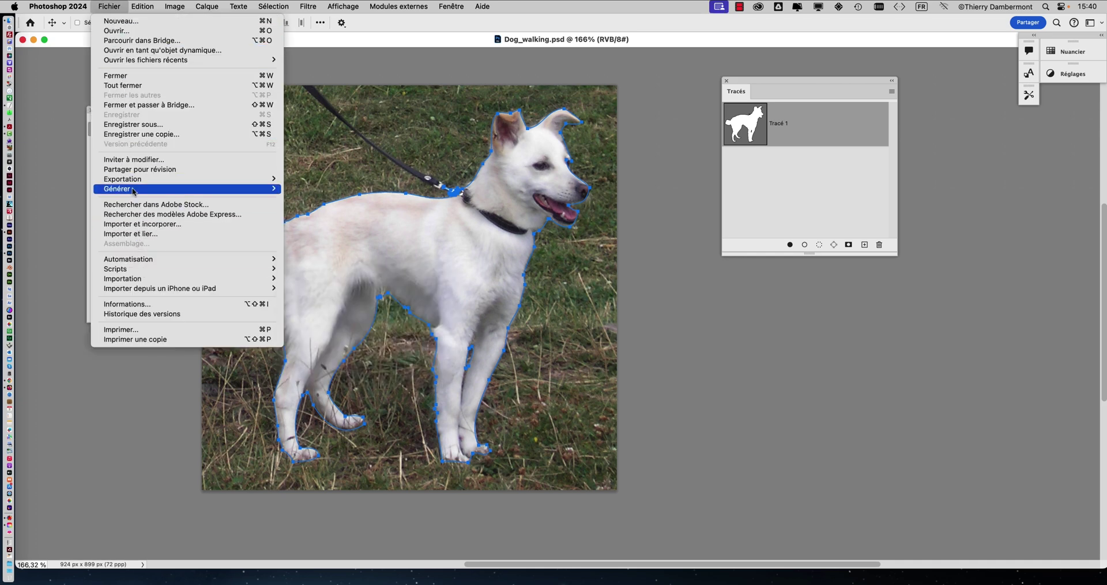
mouse_move(132, 182)
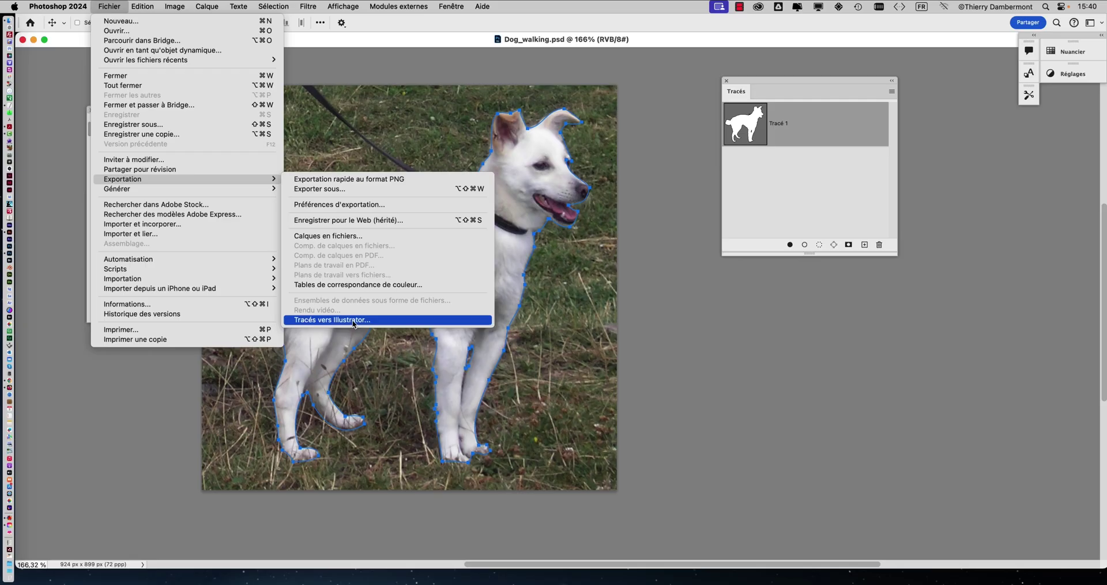
click(354, 320)
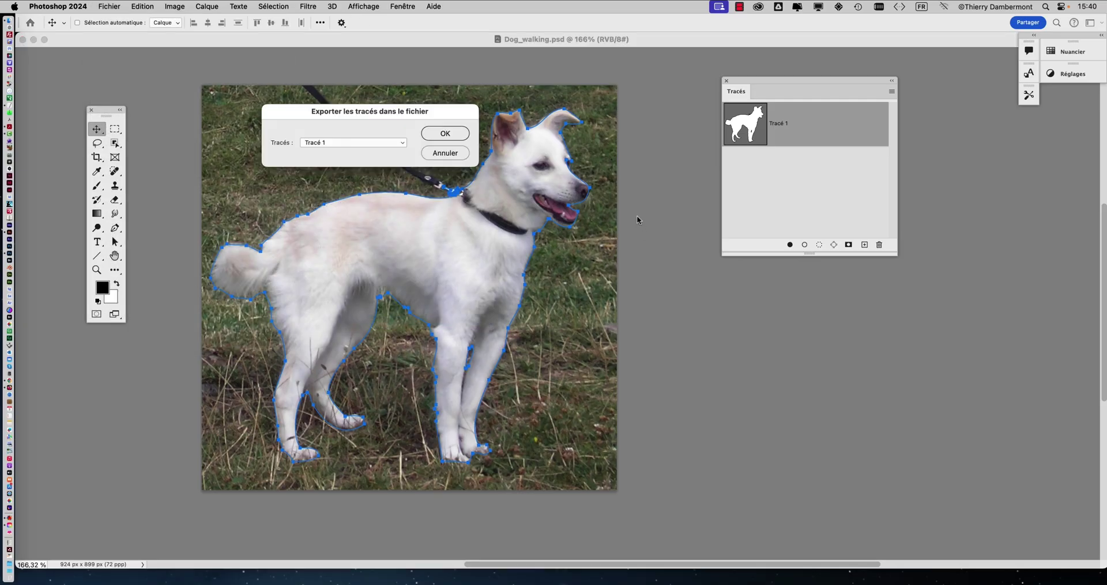
key(alt+super+8)
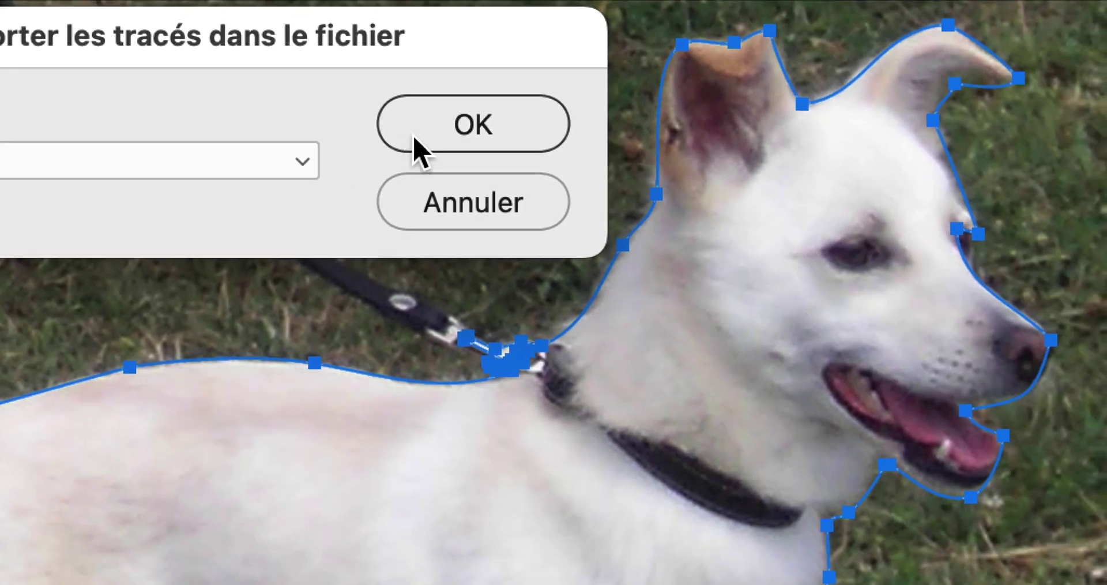
click(649, 118)
key(alt+super+8)
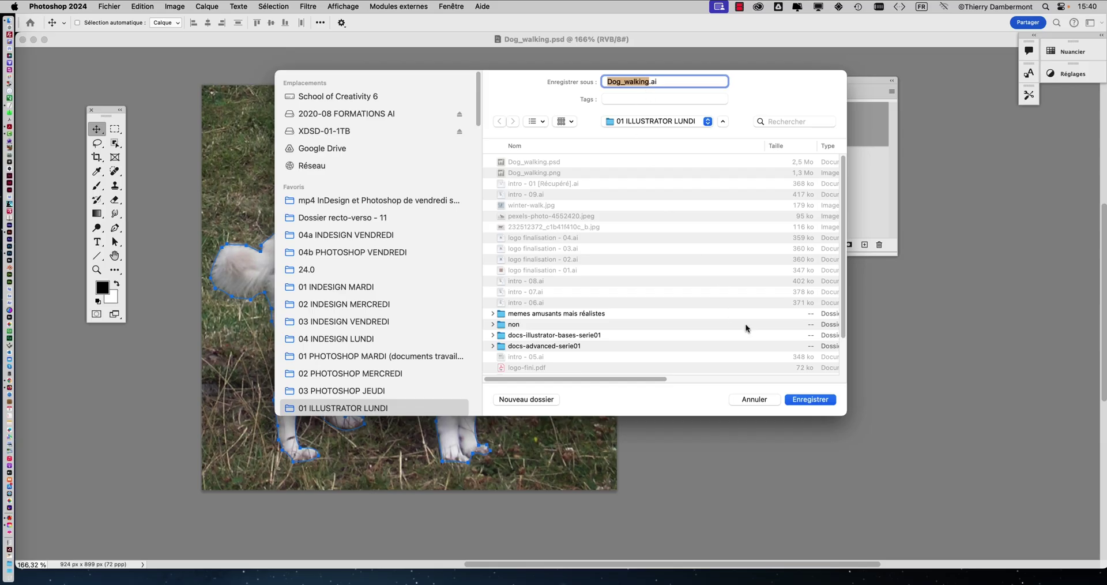
click(754, 399)
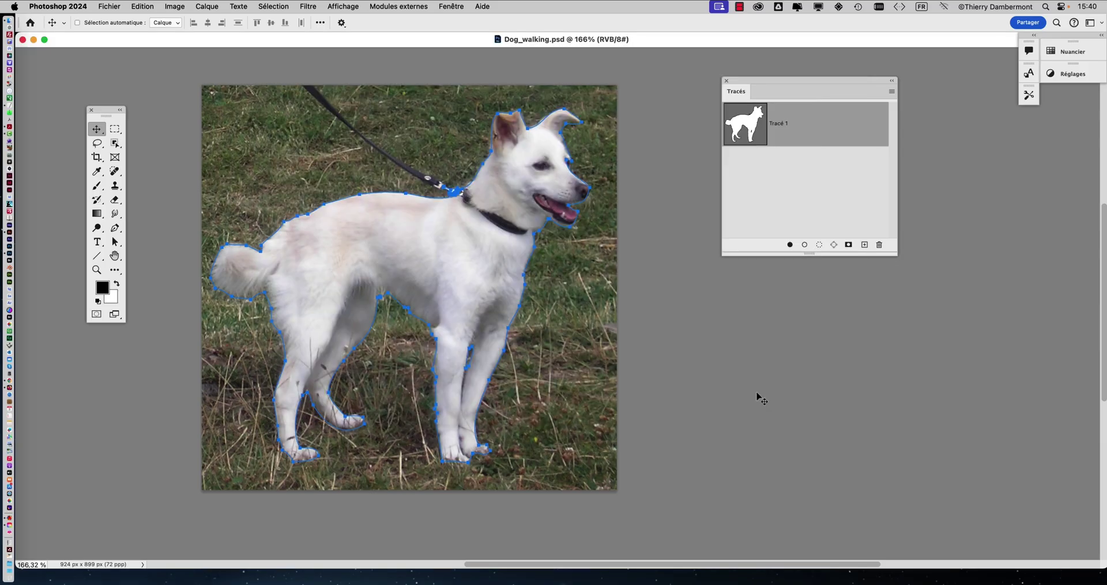
Select the entire dog path with the Path Selection tool and copy it
click(117, 242)
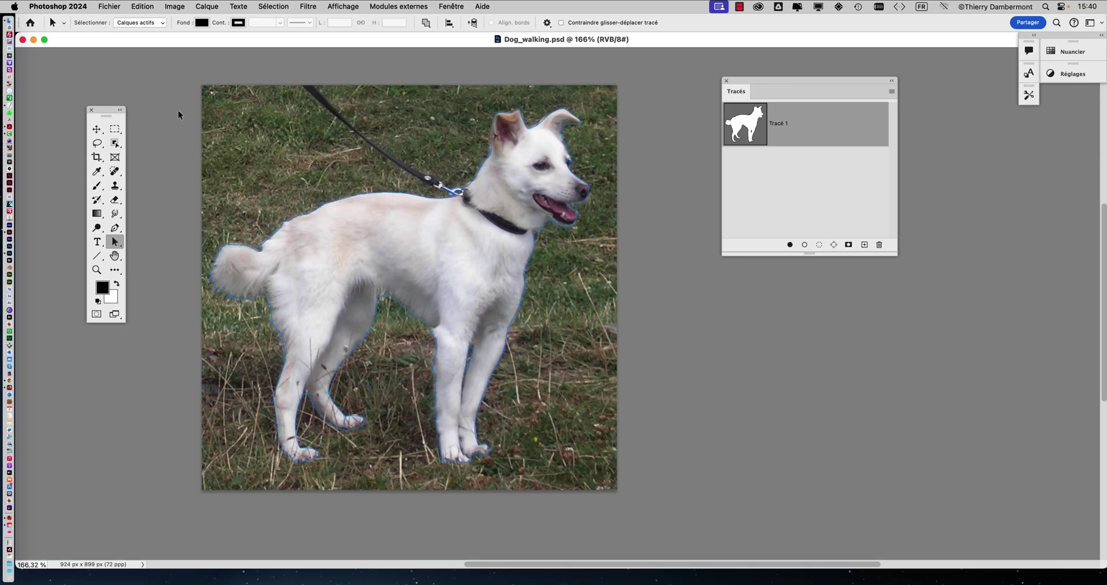
drag(436, 289, 620, 524)
scroll(503, 416, down, 1)
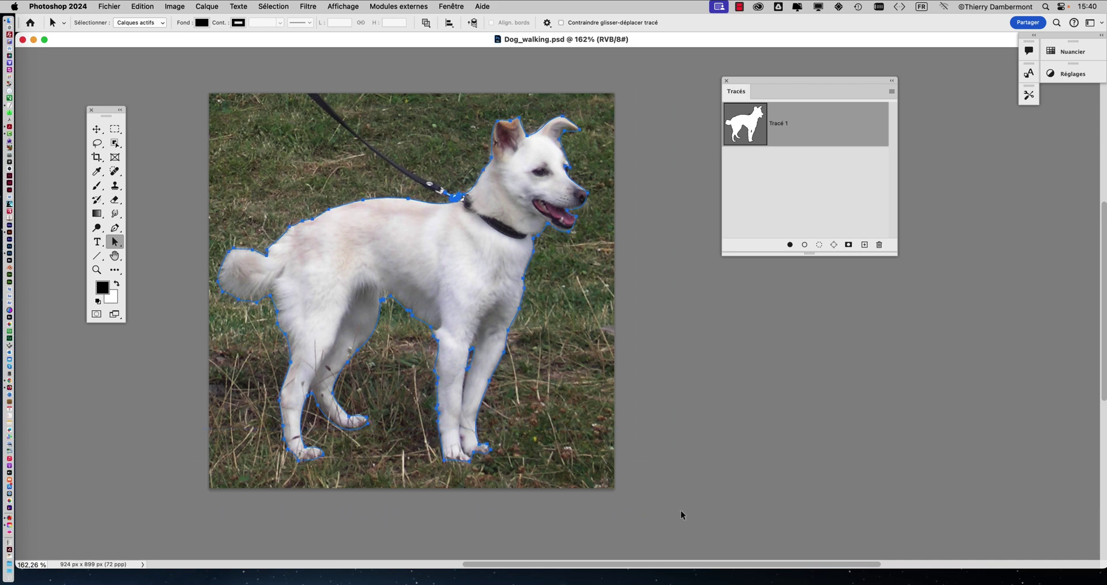
click(147, 7)
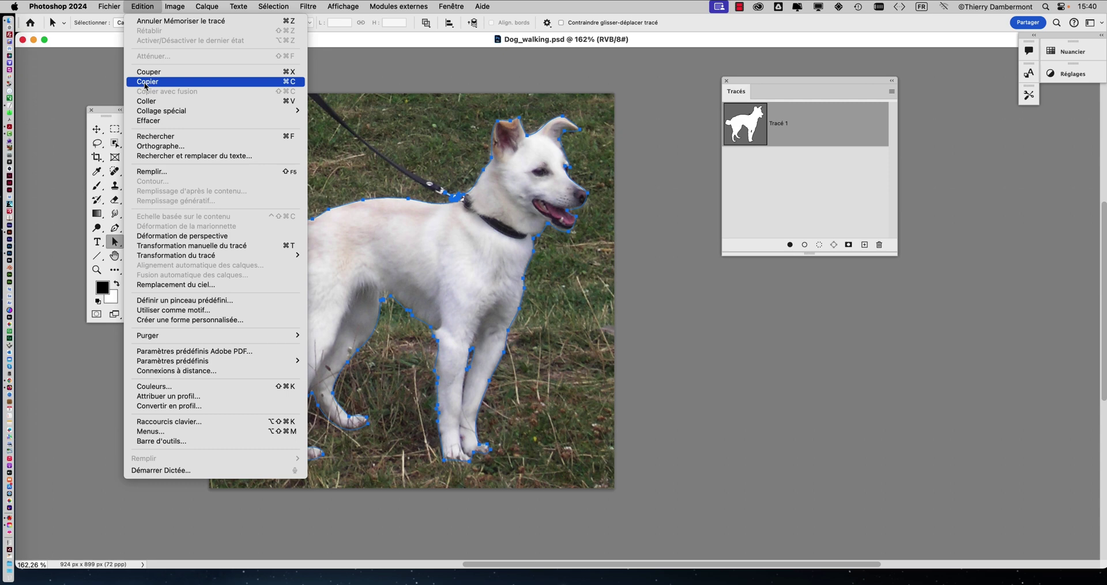
click(145, 83)
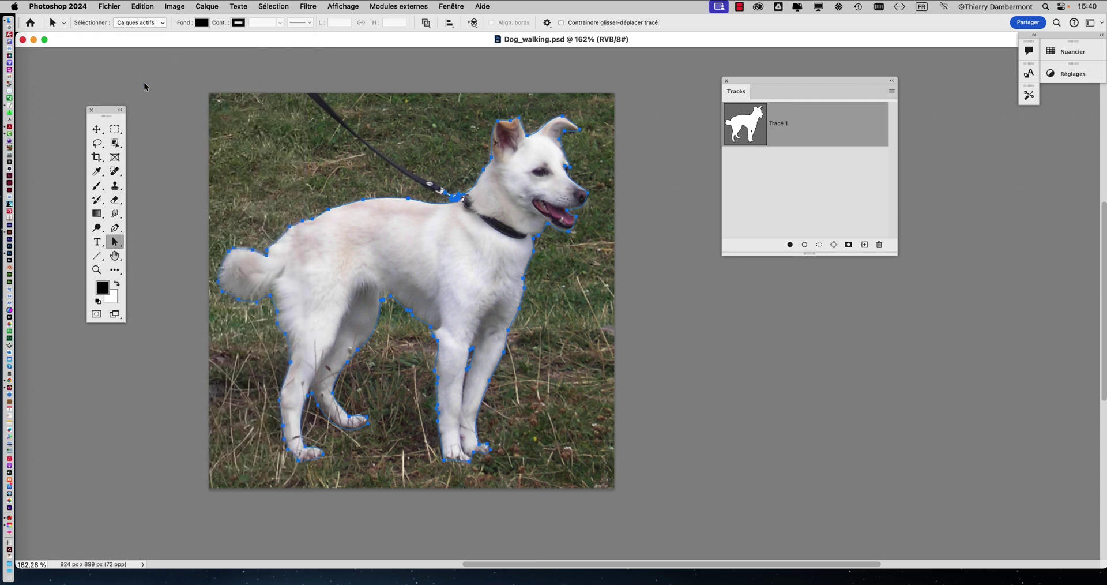
Switch to Illustrator and paste the dog path into the untitled document as Tracé transparent (plus rapide)
key(super+Tab)
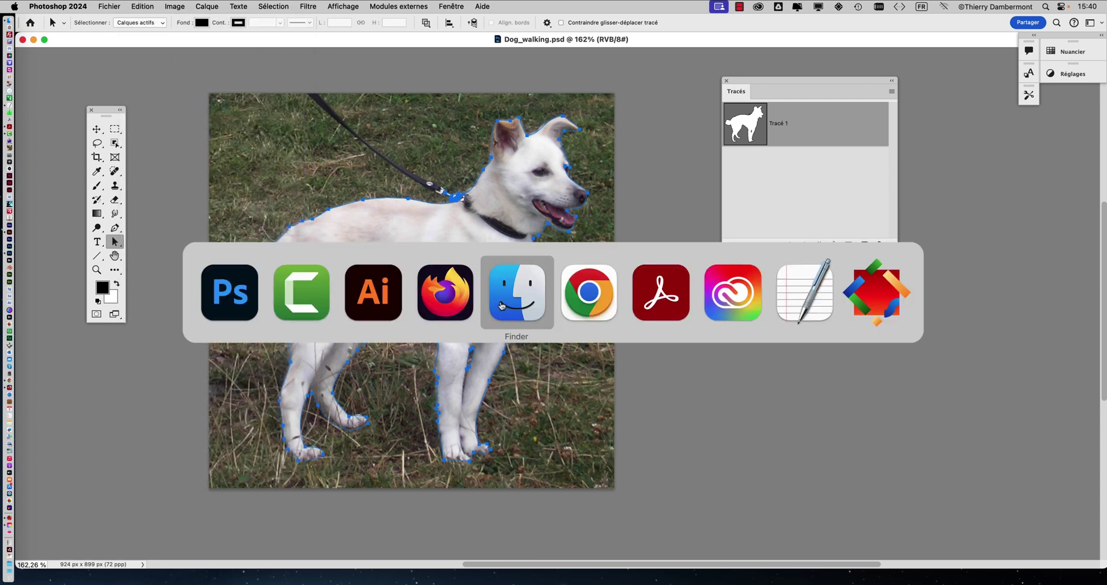
click(375, 303)
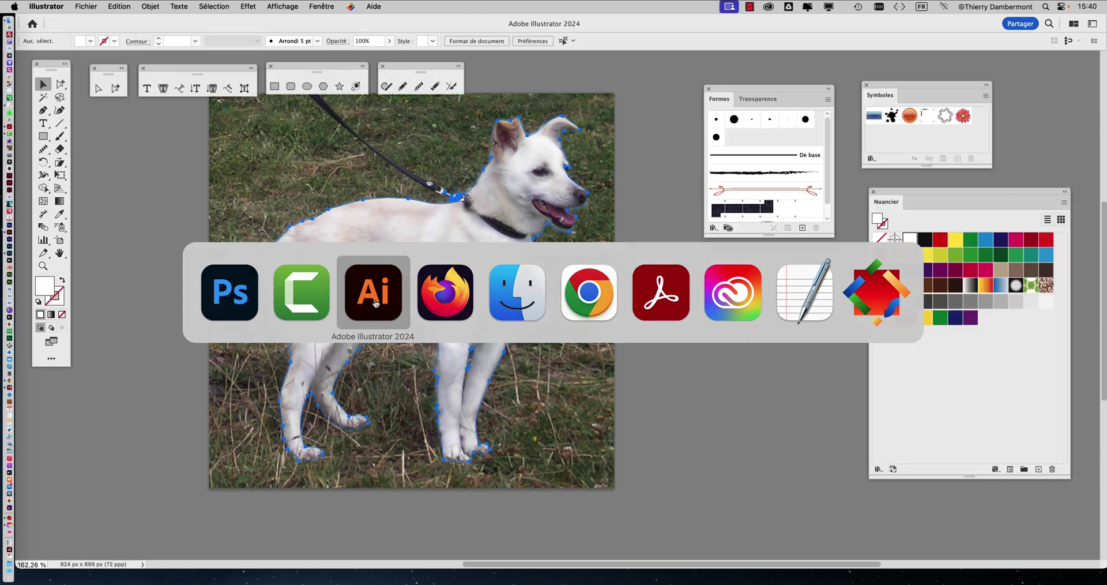
key(super+Tab)
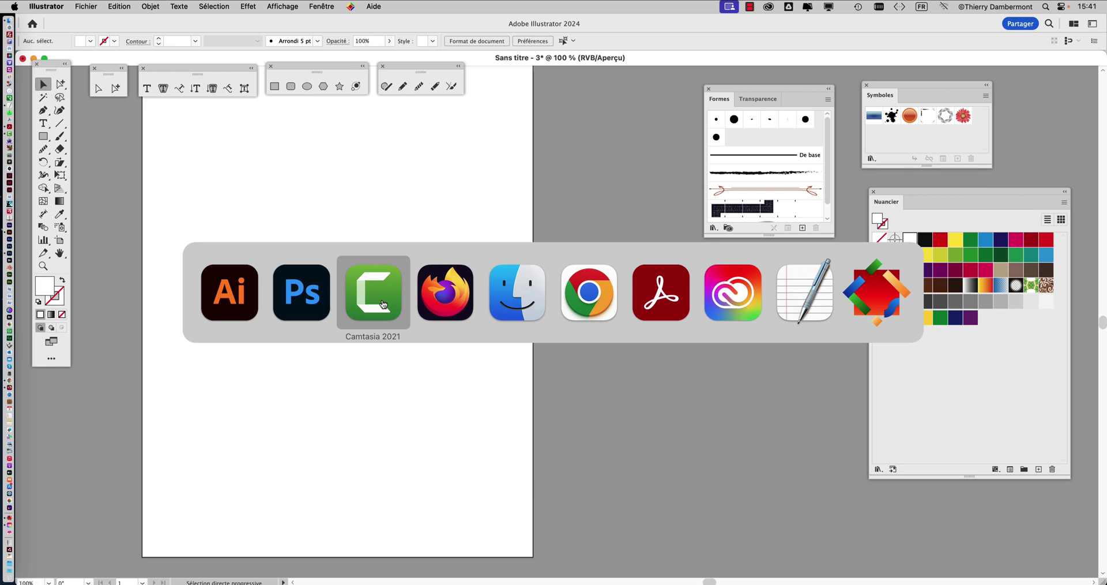
click(225, 300)
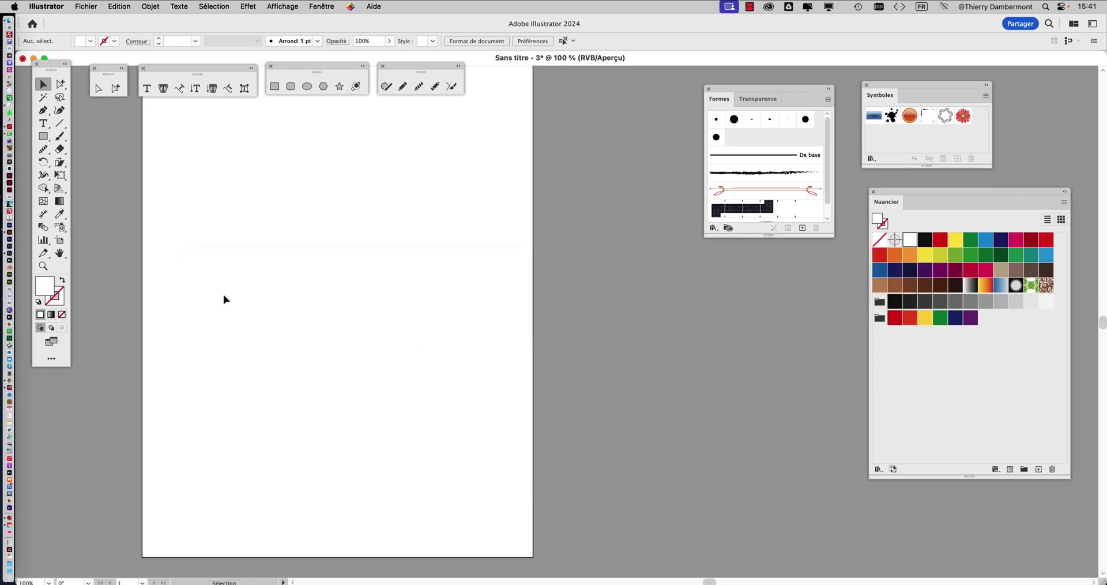
key(super+Tab)
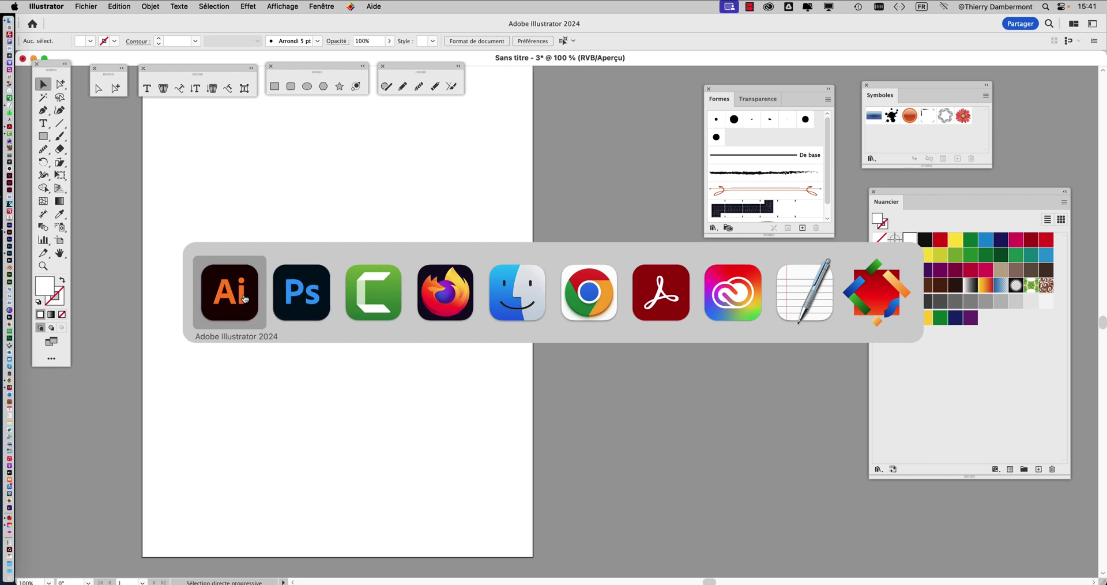
click(244, 298)
key(super+minus)
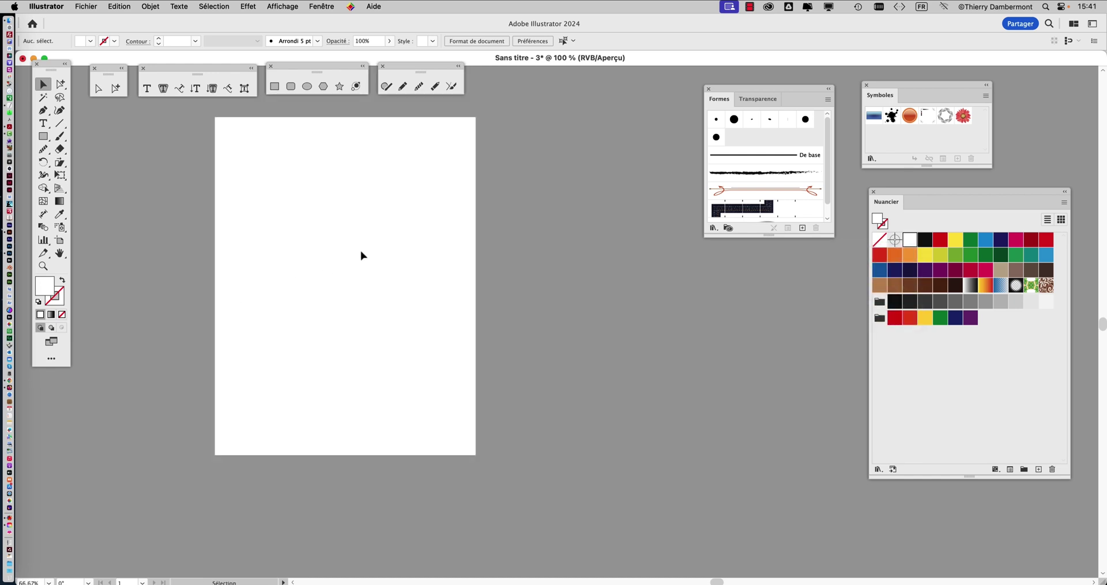
key(super+v)
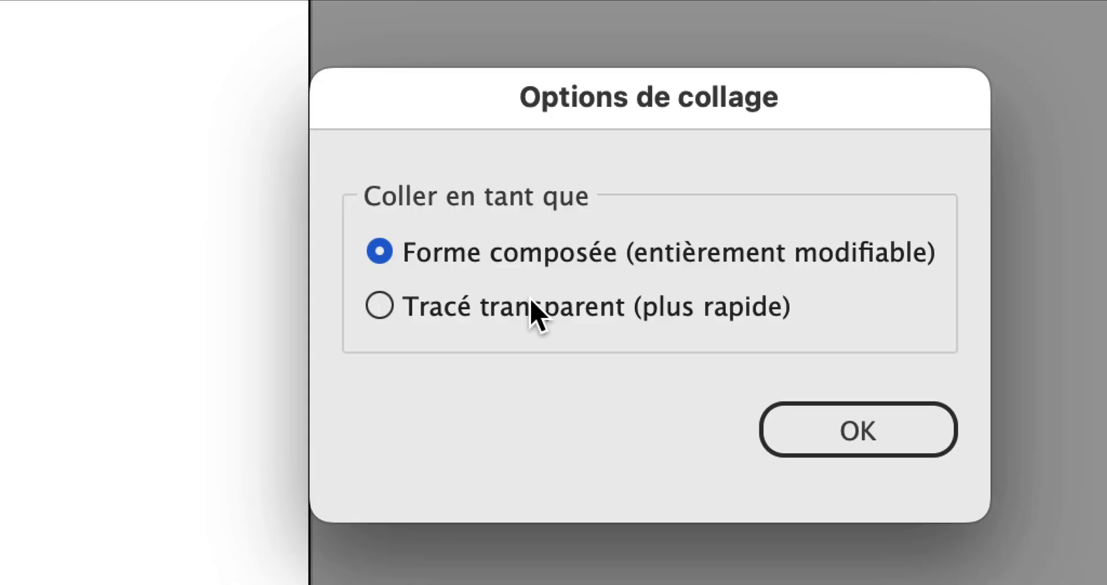
click(542, 311)
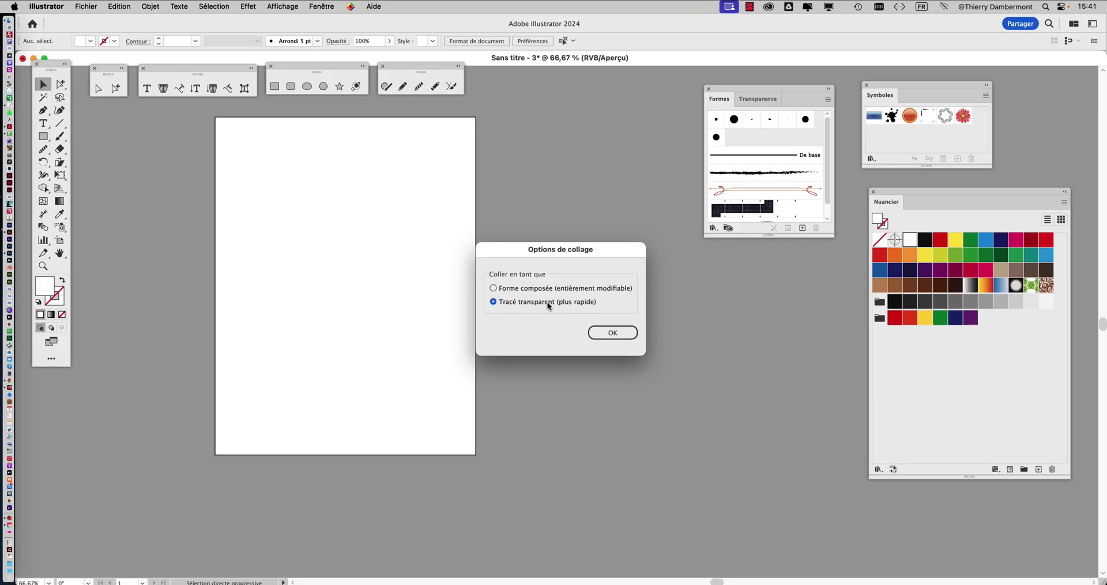
click(806, 422)
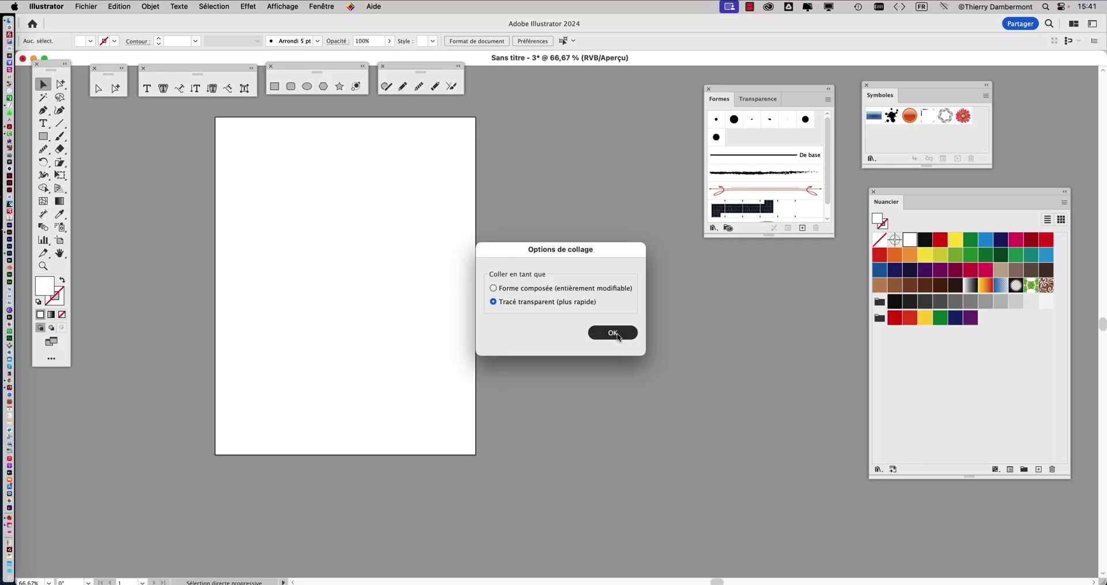
Examine the pasted dog outline and its anchor points, especially the small shapes where the leash meets the collar
scroll(612, 330, down, 1)
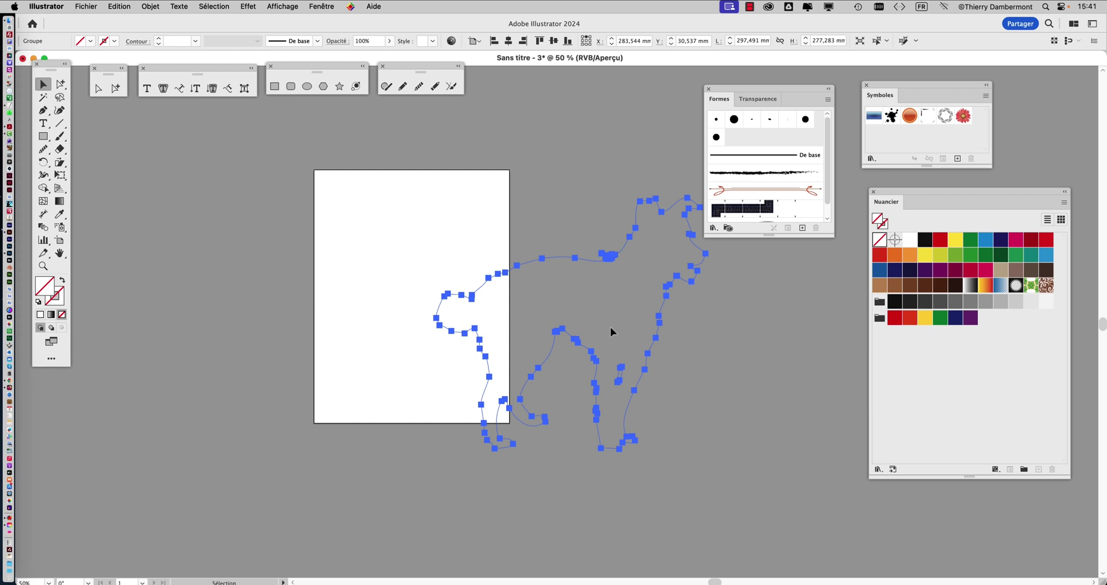
scroll(610, 327, down, 1)
scroll(536, 321, right, 3)
scroll(536, 321, down, 2)
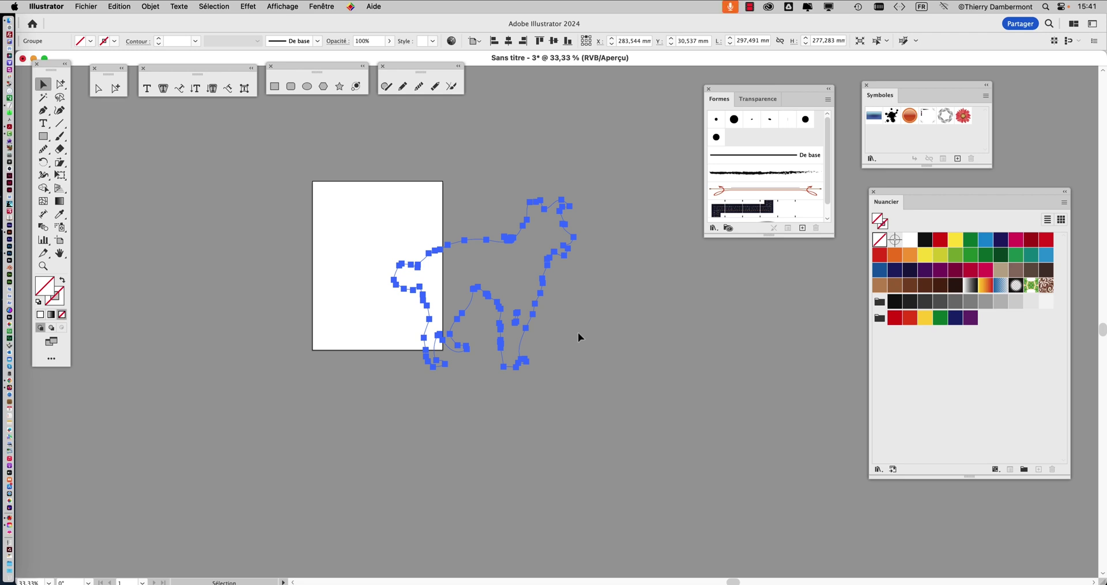
scroll(548, 223, up, 5)
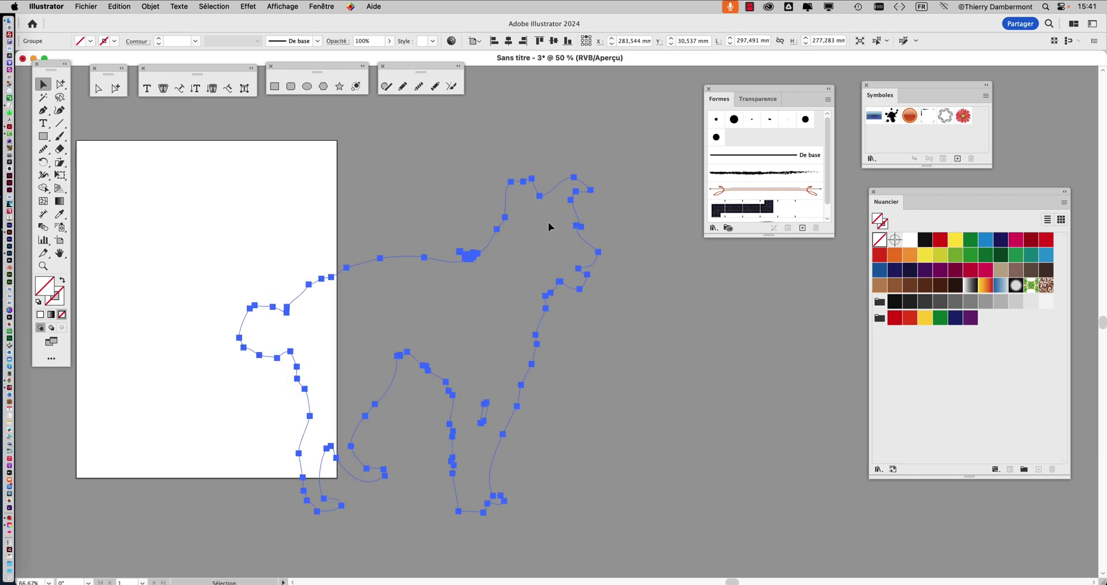
scroll(546, 225, down, 3)
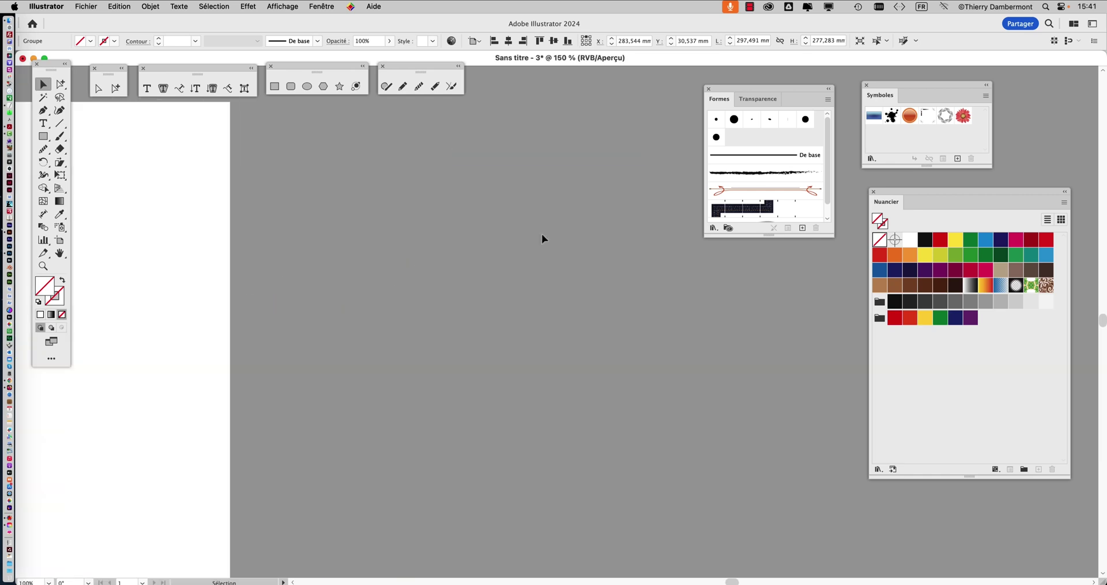
scroll(531, 236, up, 5)
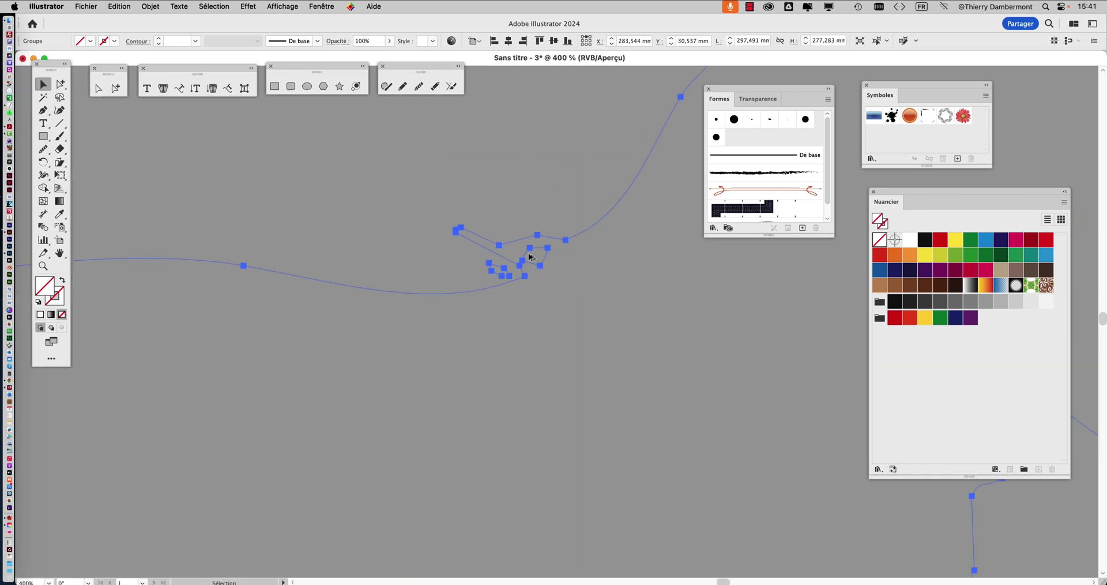
scroll(532, 255, up, 5)
scroll(554, 253, down, 4)
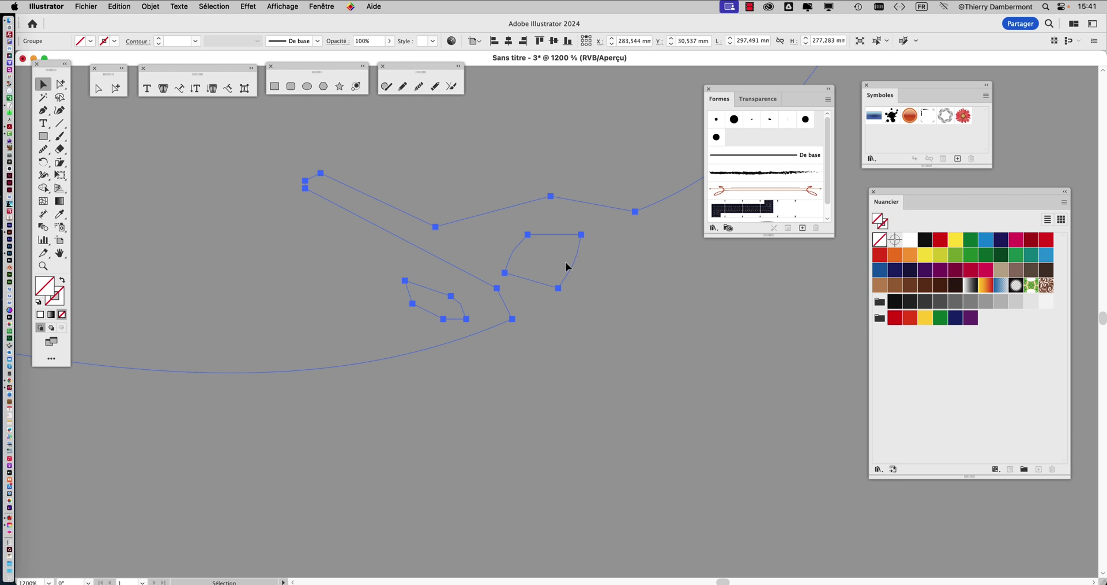
scroll(568, 267, down, 5)
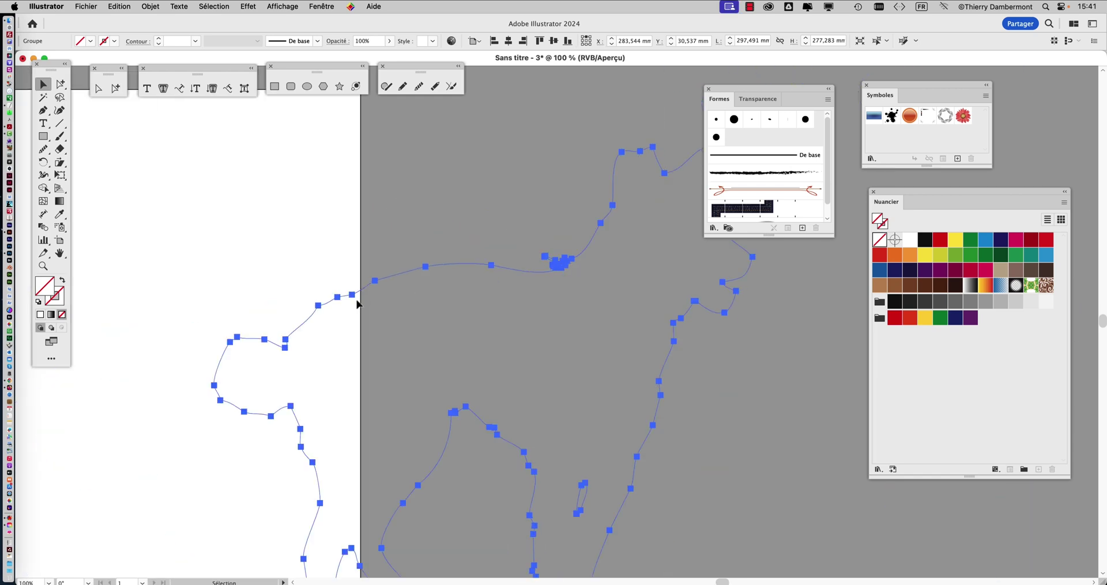
scroll(357, 316, down, 5)
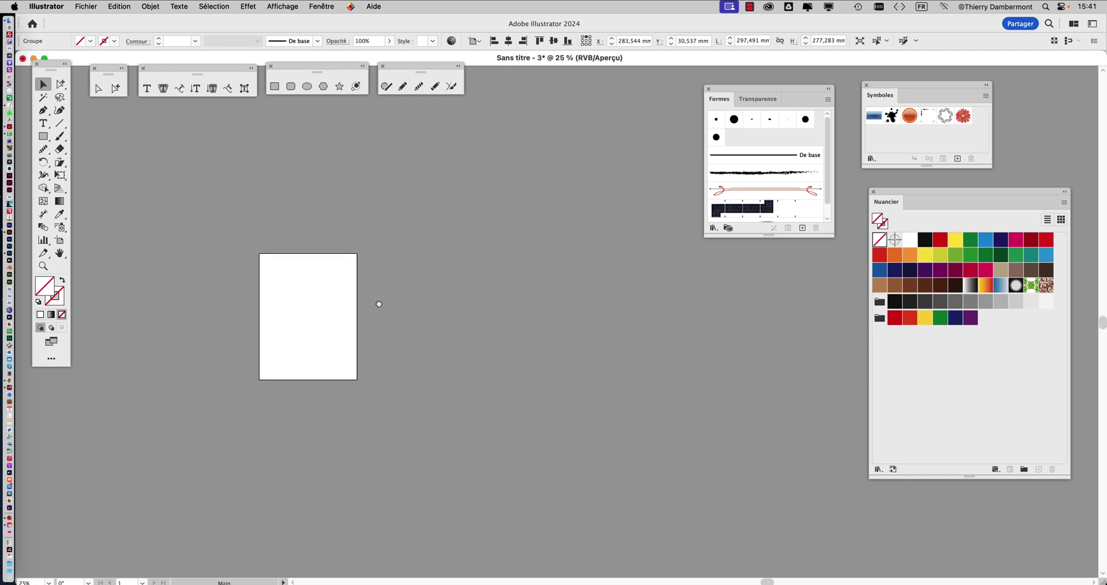
scroll(402, 276, up, 1)
scroll(402, 276, up, 1)
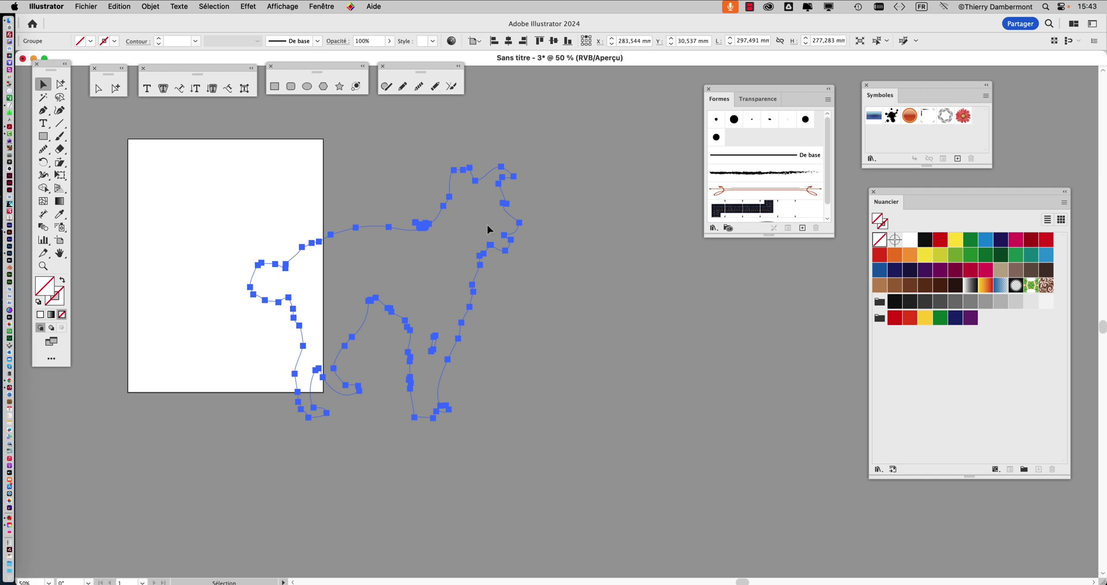
scroll(431, 225, up, 6)
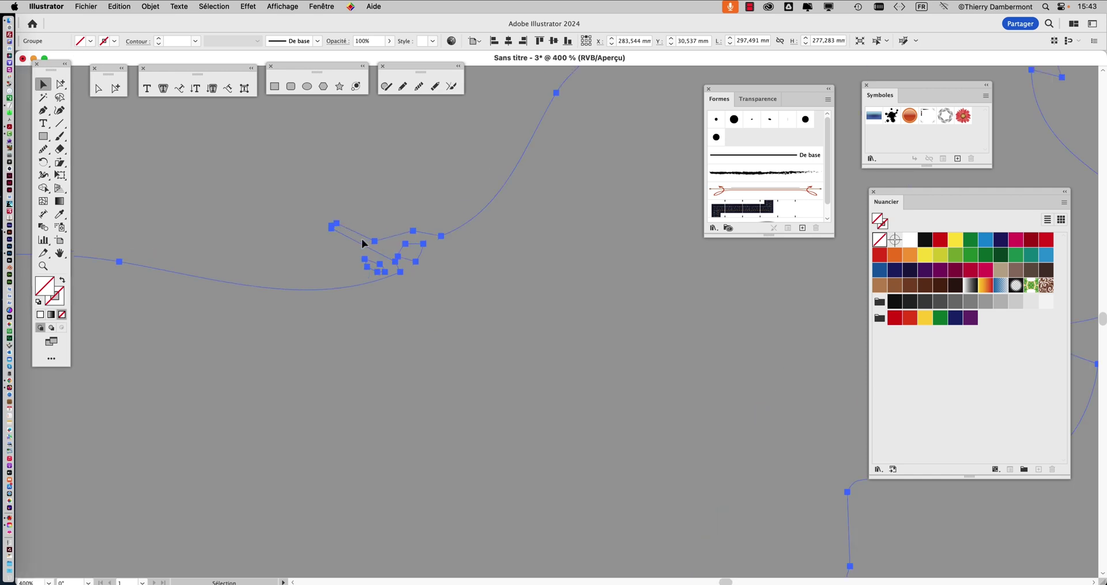
scroll(362, 238, down, 5)
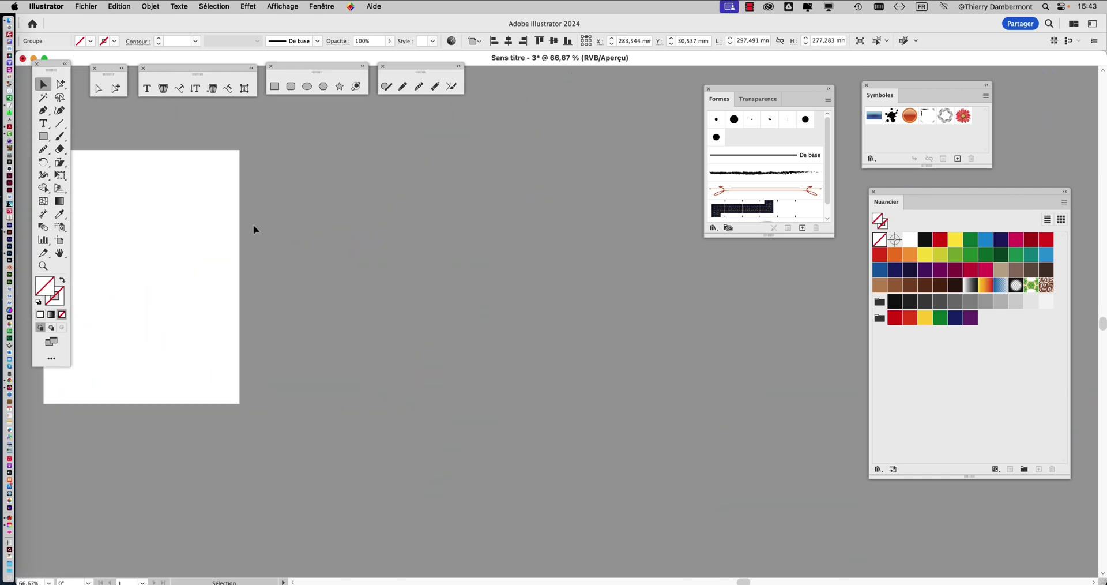
Fill the dog outline with black and rearrange the tools, Nuancier and Formes panels around it
drag(51, 69, 93, 111)
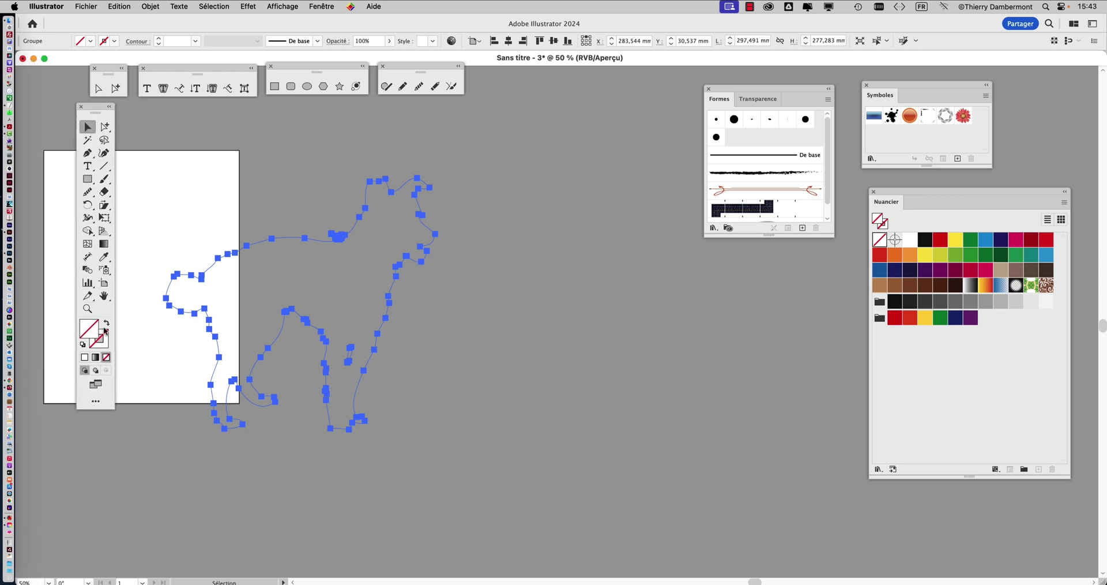
drag(906, 193, 495, 165)
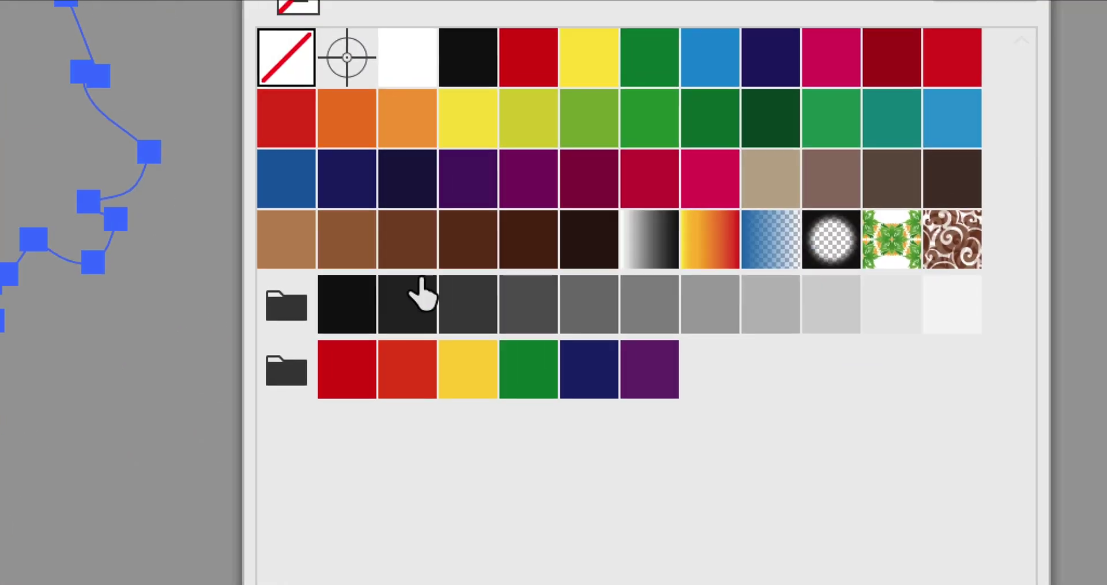
click(473, 61)
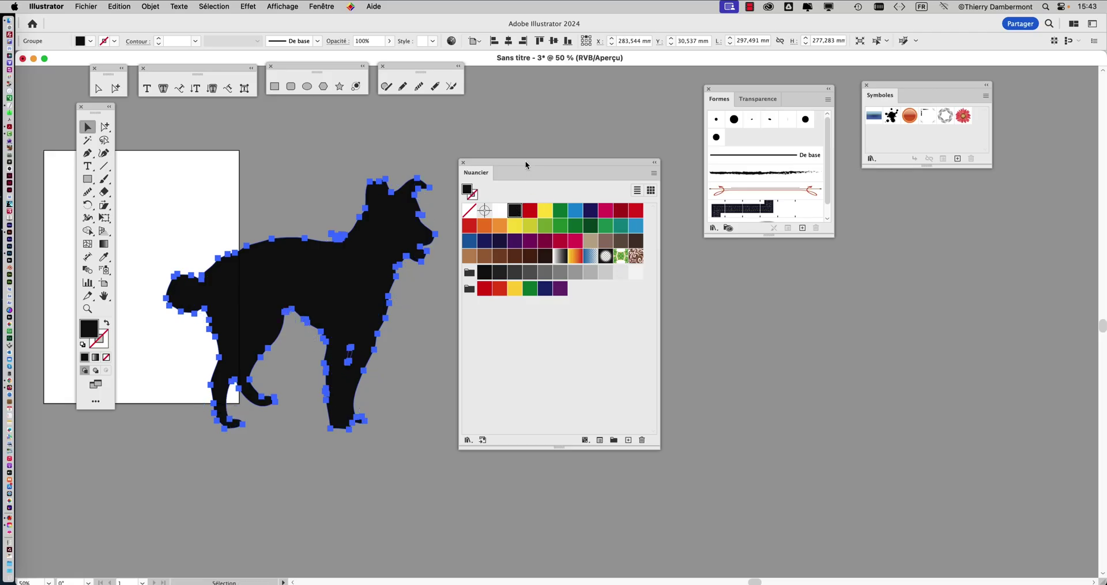
drag(526, 165, 563, 133)
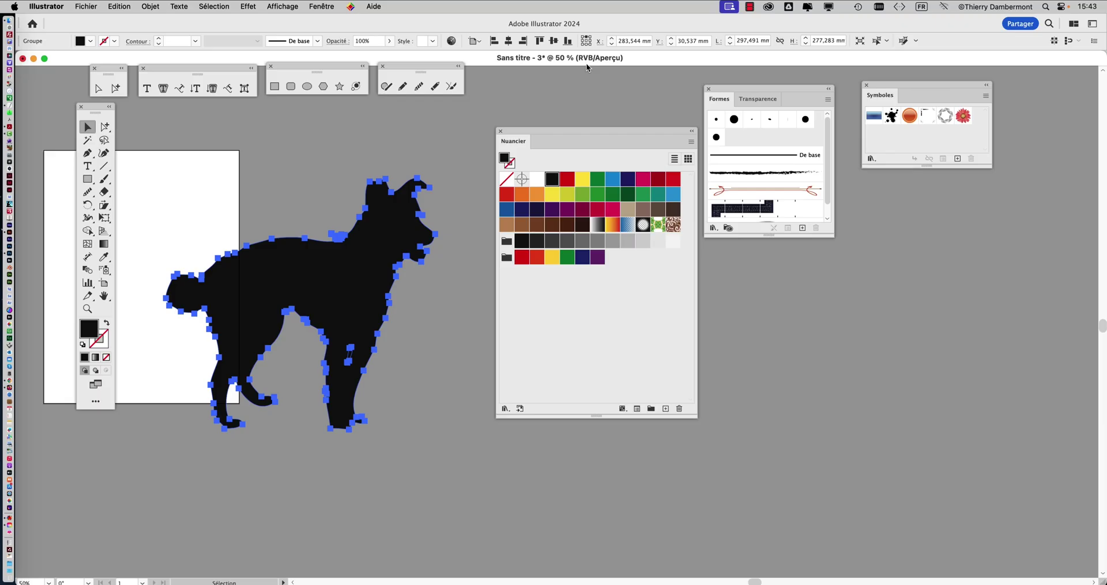
drag(722, 97, 834, 219)
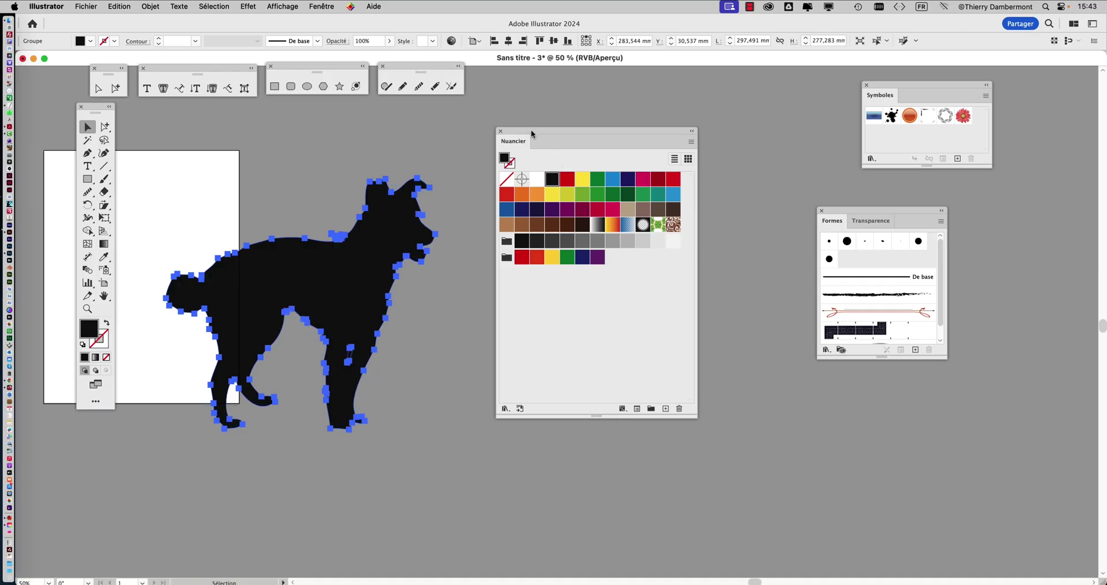
Move the Nuancier panel clear of the dog silhouette and activate the Free Transform tool
drag(532, 134, 597, 137)
alt+scroll(394, 300, down, 1)
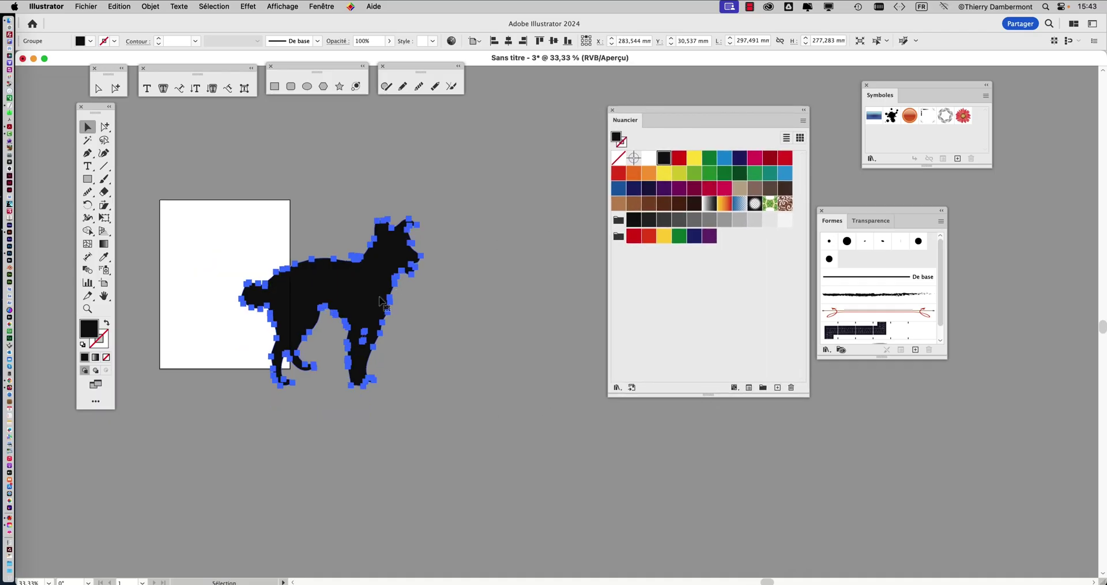
scroll(439, 312, left, 3)
alt+scroll(476, 320, up, 1)
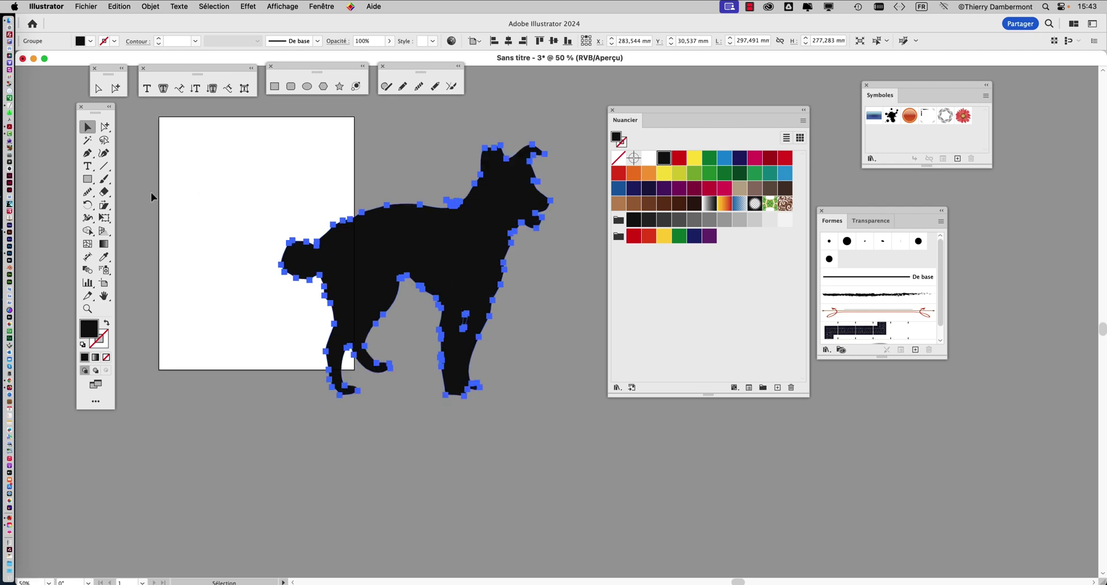
click(105, 218)
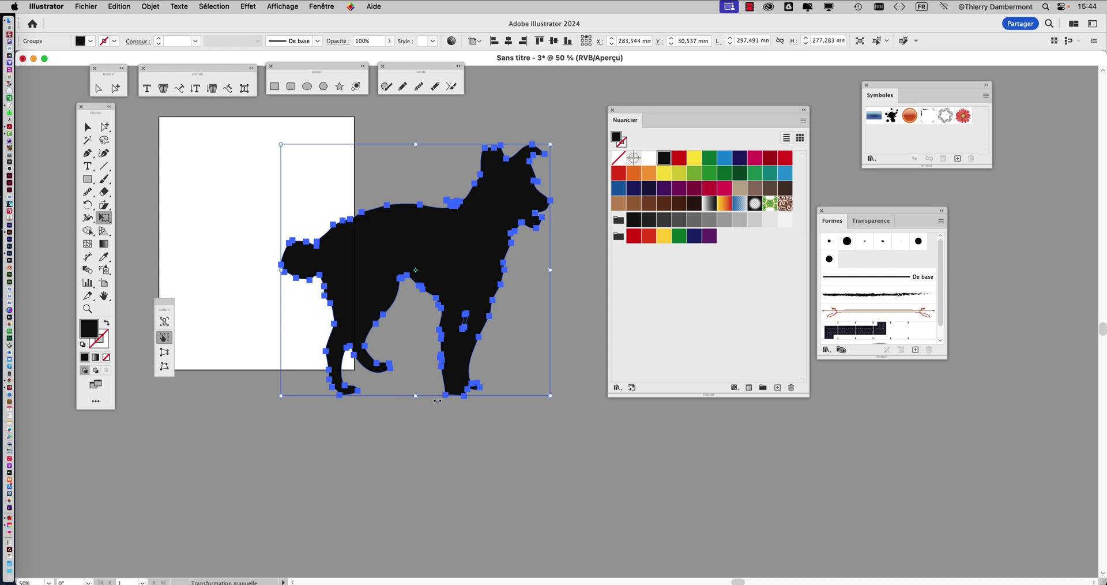
drag(547, 394, 317, 215)
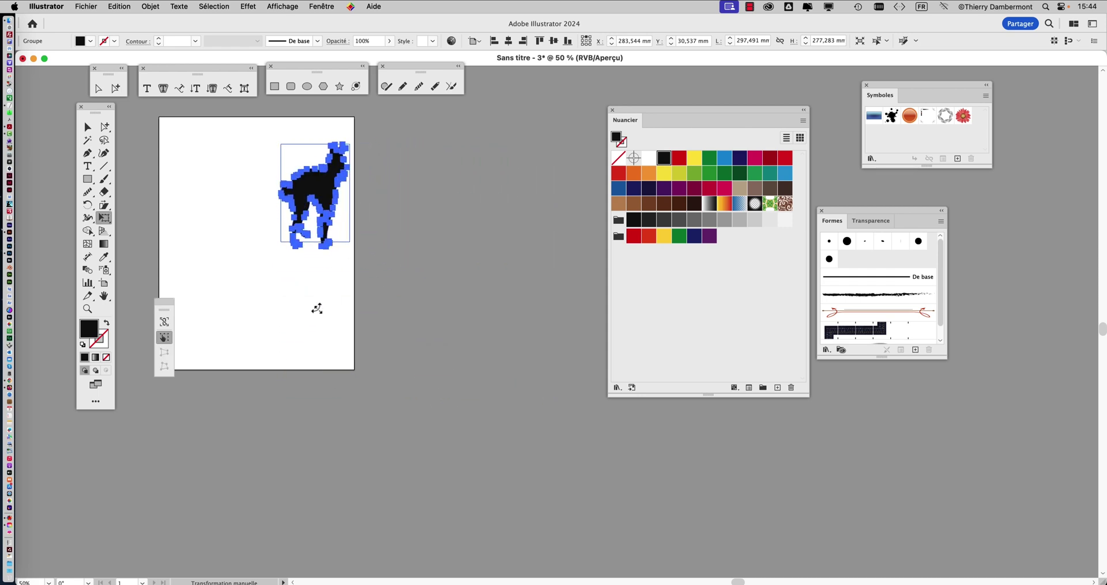
drag(317, 309, 334, 346)
click(353, 233)
scroll(349, 258, up, 2)
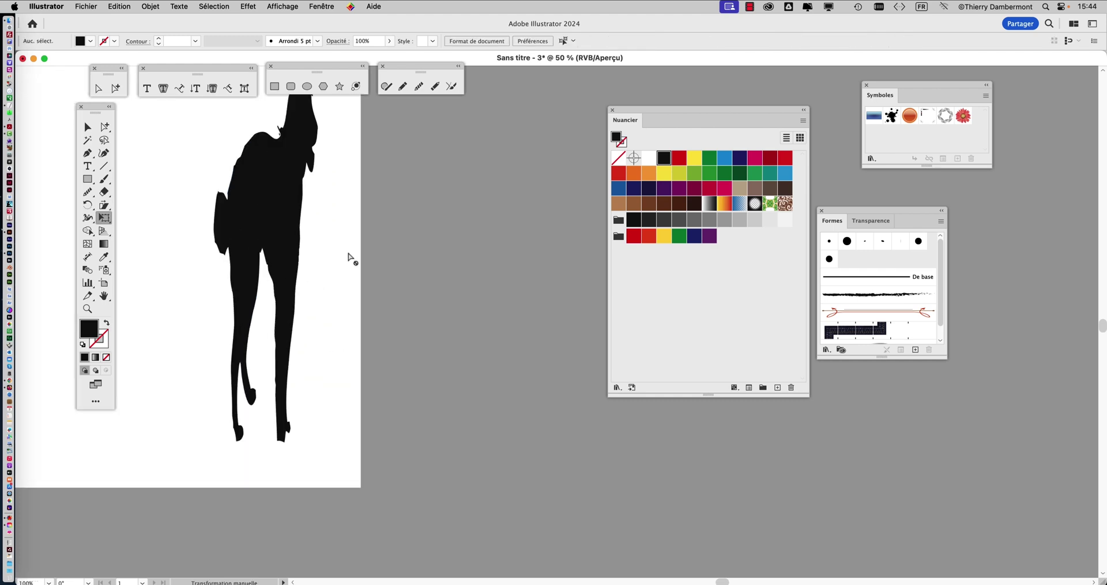
key(super+z)
key(super+z)
scroll(468, 328, down, 2)
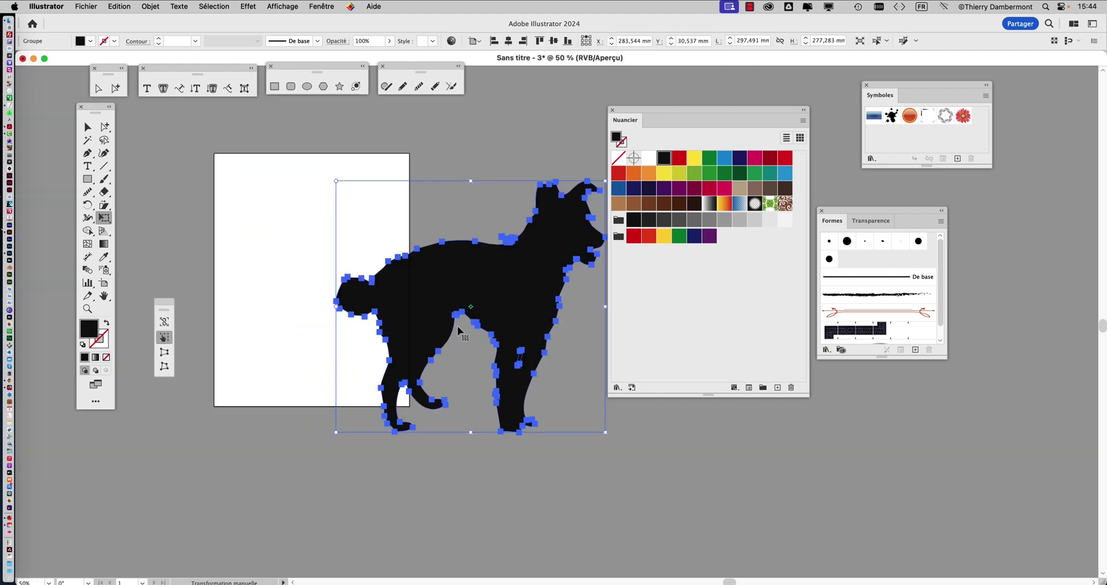
Scale the dog silhouette proportionally to about 99.6 mm wide, move it onto the artboard and deselect it
drag(601, 429, 426, 265)
drag(412, 228, 346, 315)
scroll(342, 307, up, 1)
click(88, 126)
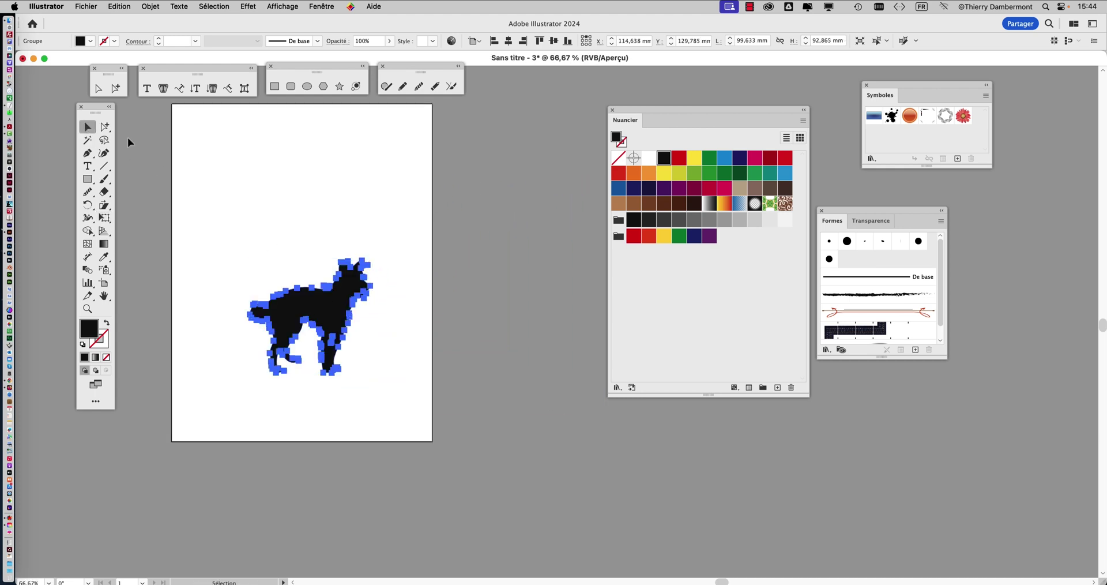
click(296, 239)
Select the dog silhouette and move it near the artboard's centre, at about X 108.4 mm and Y 151.7 mm
scroll(283, 319, up, 2)
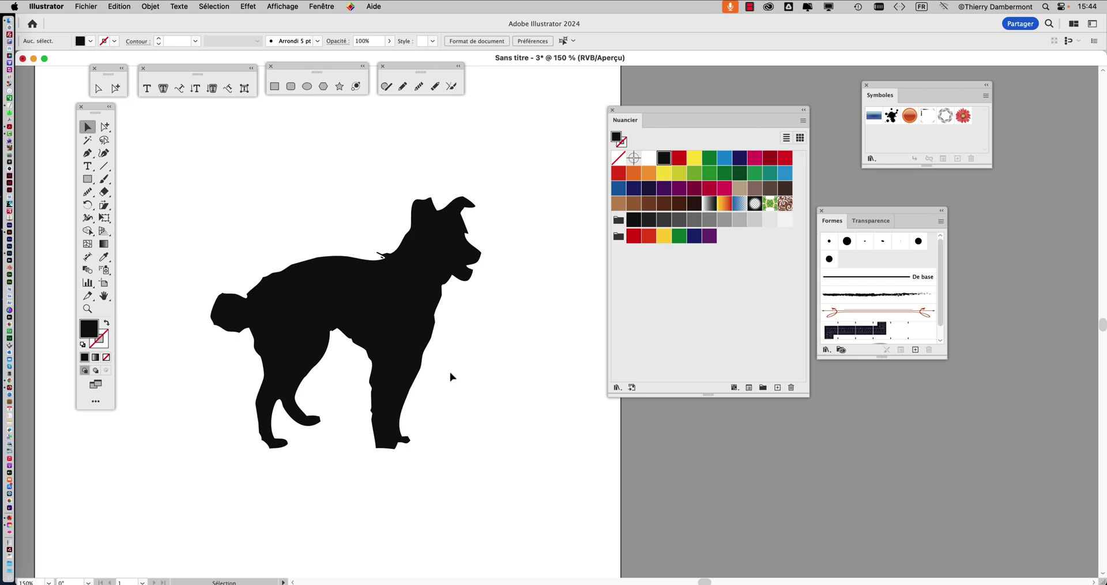
scroll(452, 376, down, 1)
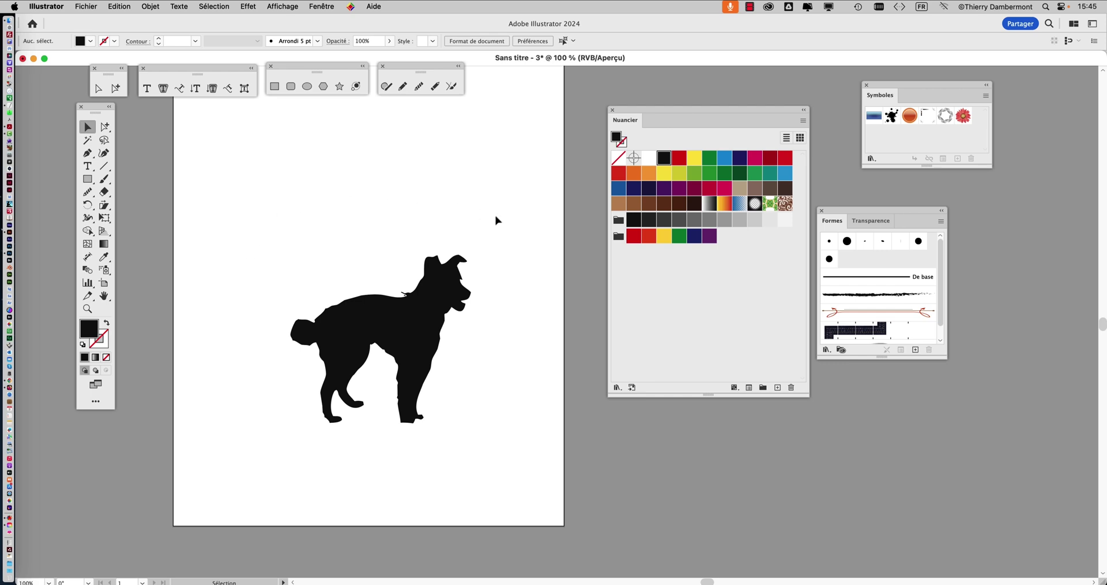
scroll(482, 330, up, 1)
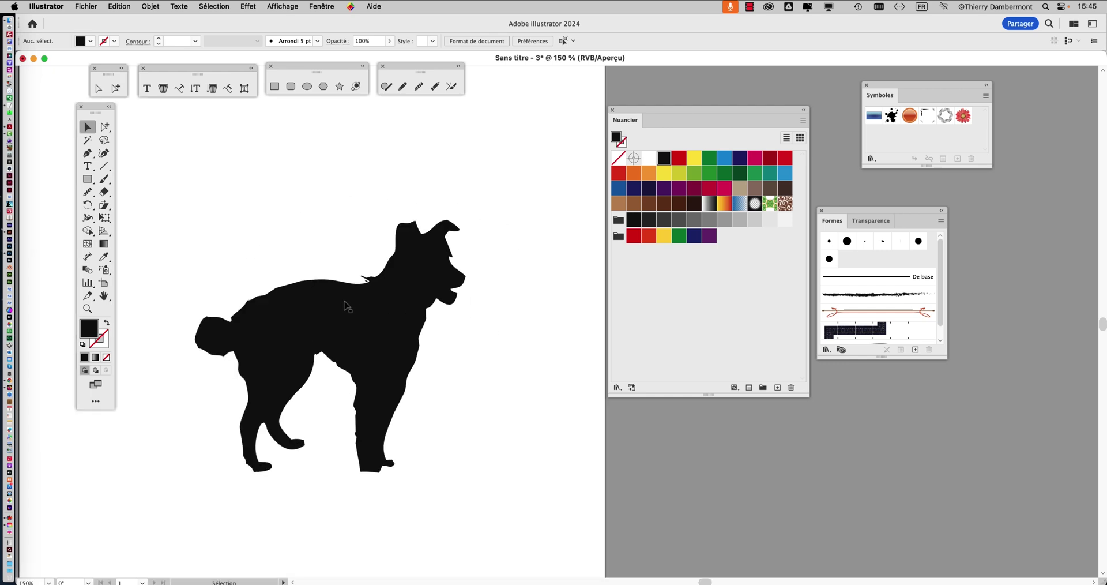
scroll(346, 306, up, 1)
scroll(313, 313, down, 2)
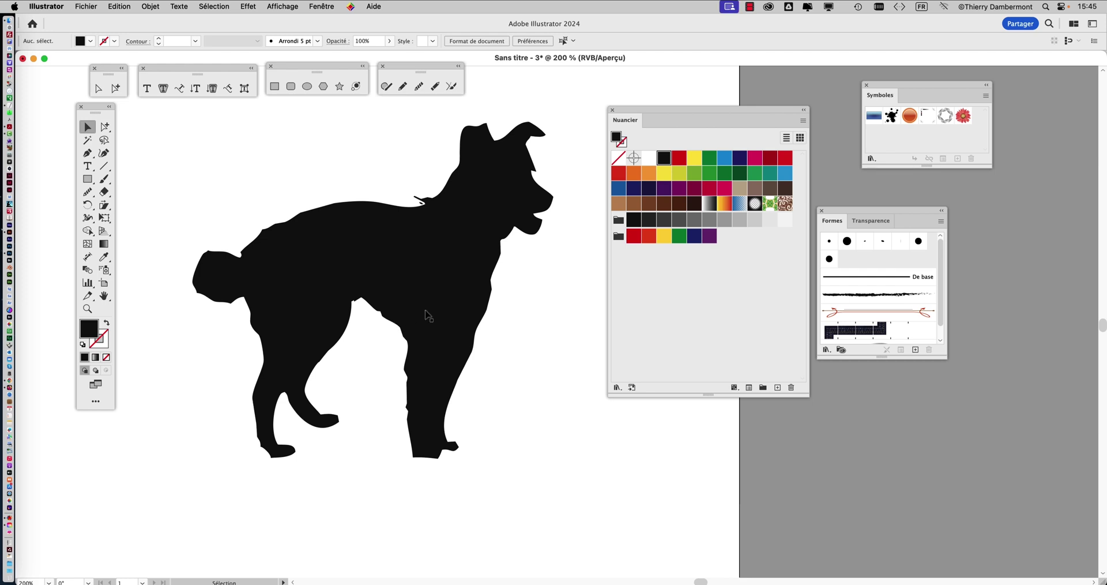
scroll(509, 293, down, 1)
click(415, 268)
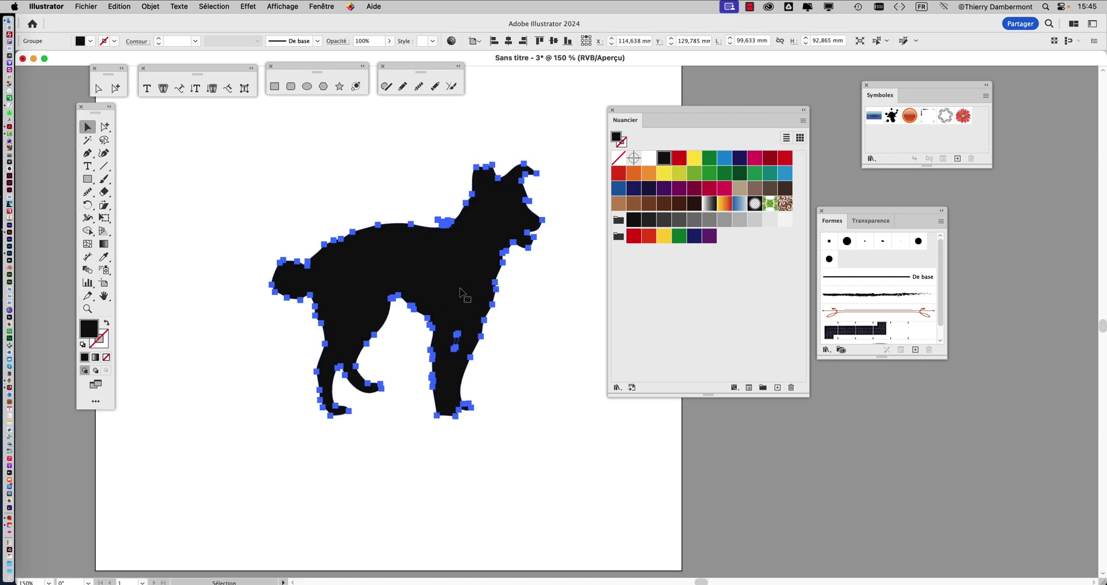
scroll(464, 287, down, 1)
scroll(464, 286, down, 1)
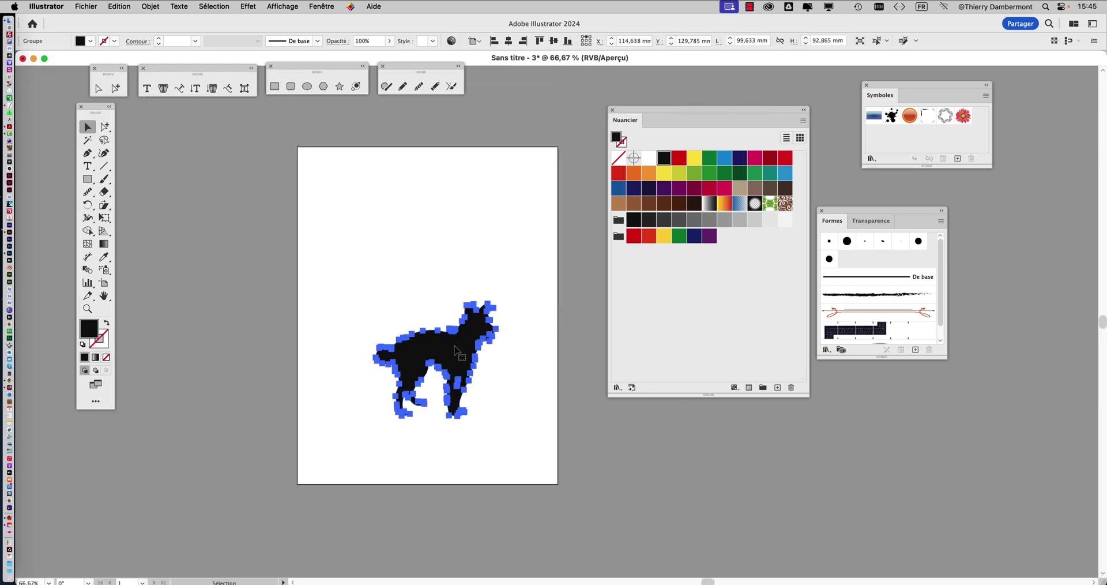
drag(457, 345, 403, 341)
scroll(456, 372, up, 1)
scroll(403, 340, up, 2)
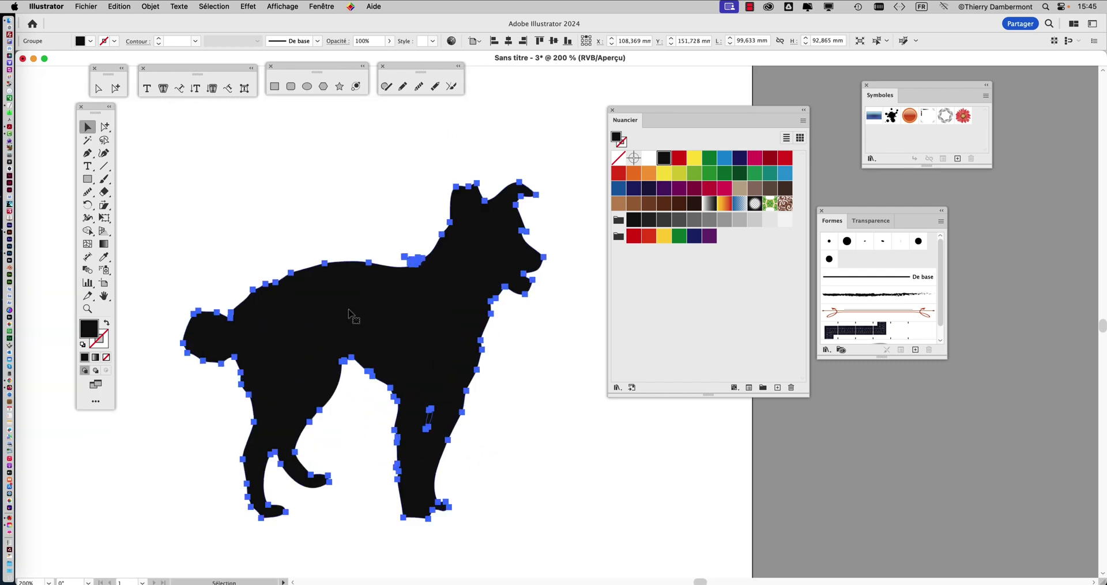
click(160, 6)
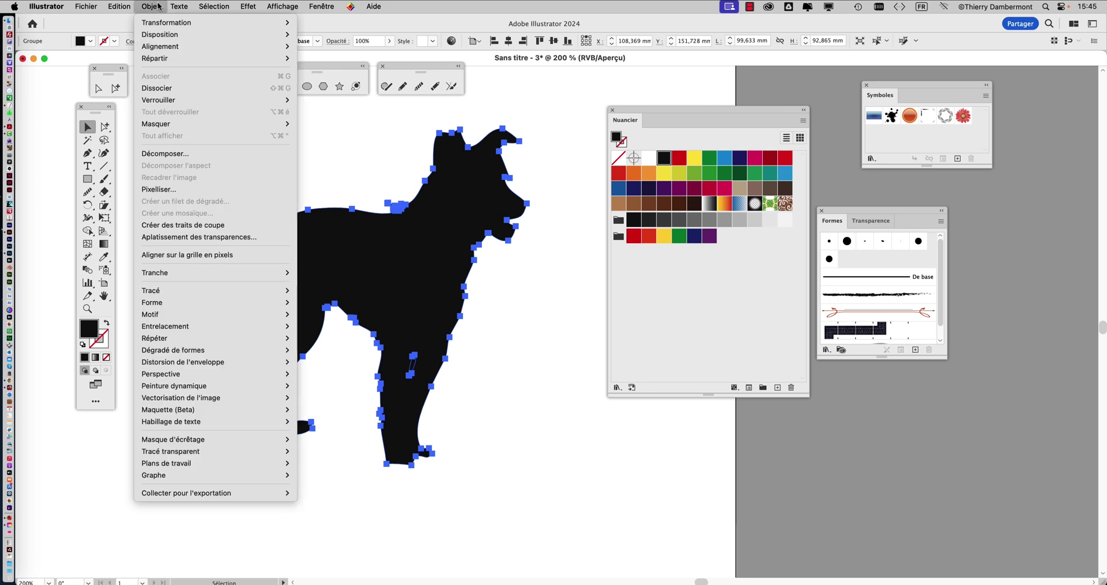
mouse_move(163, 291)
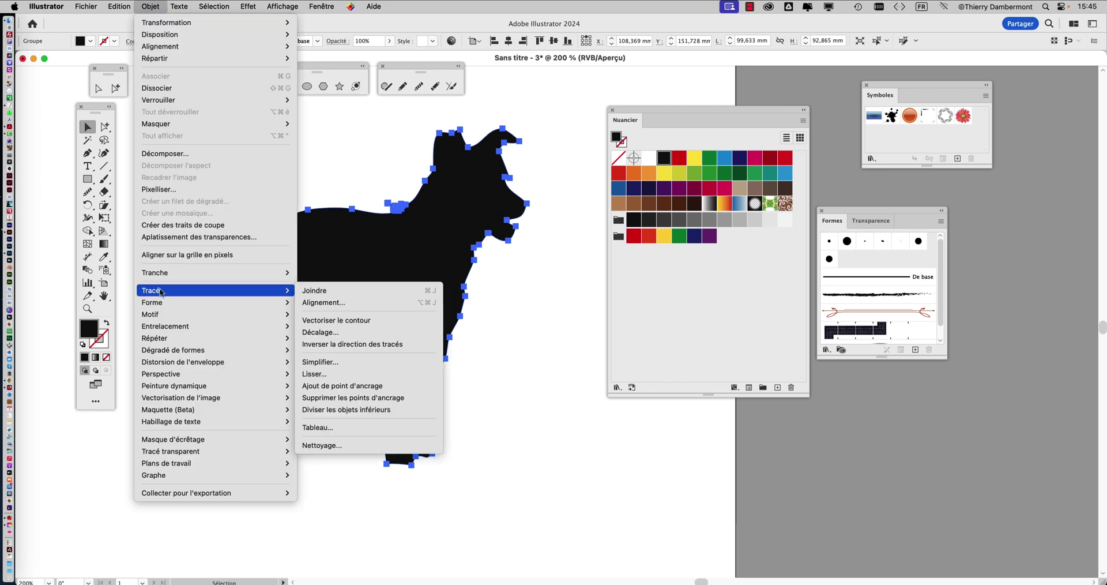
click(527, 354)
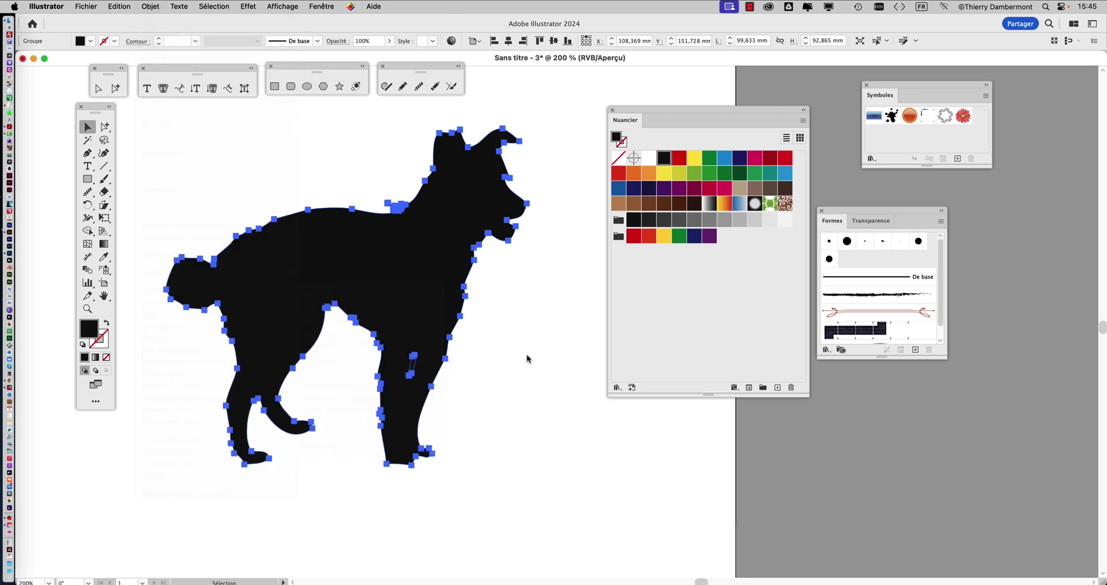
scroll(525, 352, down, 3)
drag(532, 306, 473, 289)
scroll(439, 316, up, 2)
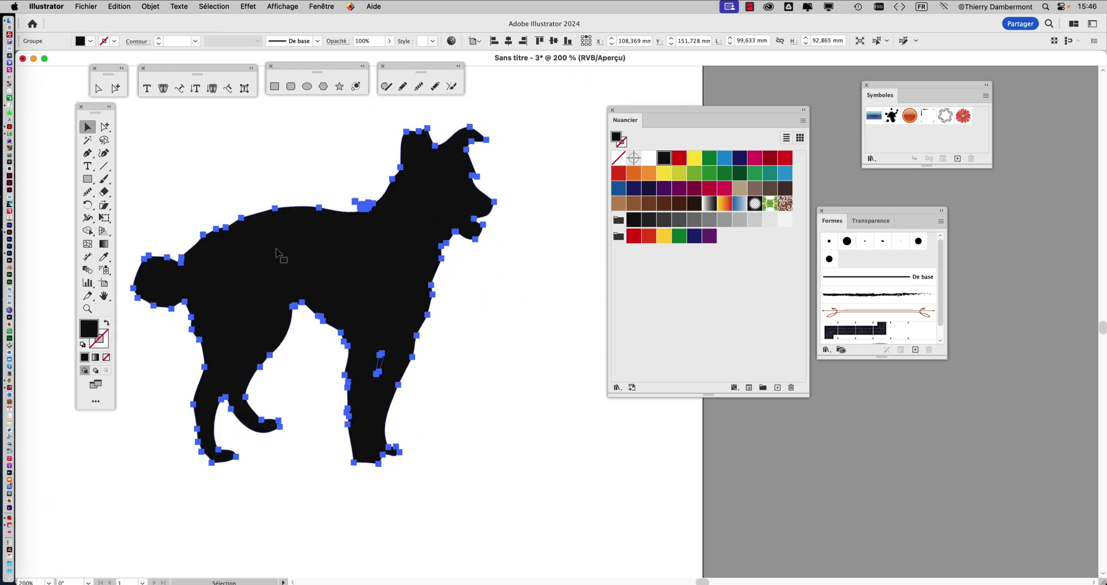
Start Simplifier on the dog path, move the Nuancier panel out of the way and open the full simplification options
click(149, 7)
mouse_move(189, 292)
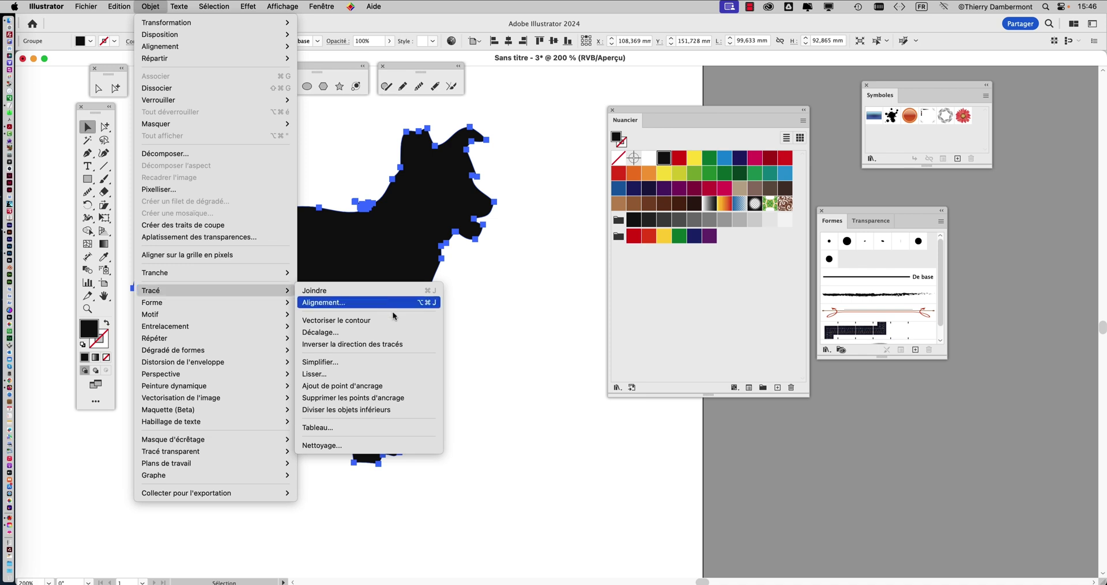
click(372, 366)
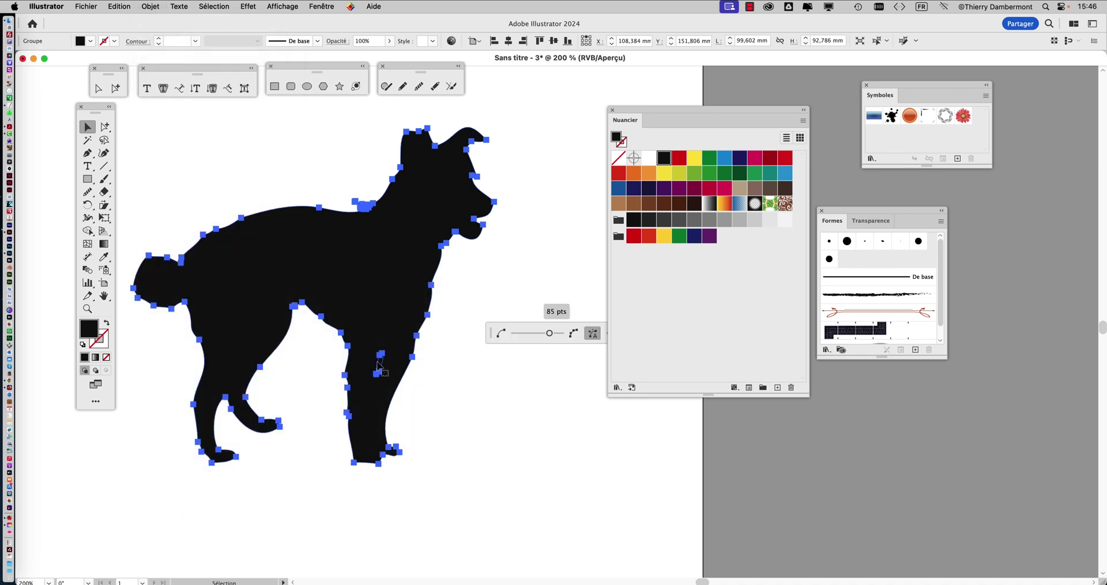
drag(662, 111, 799, 111)
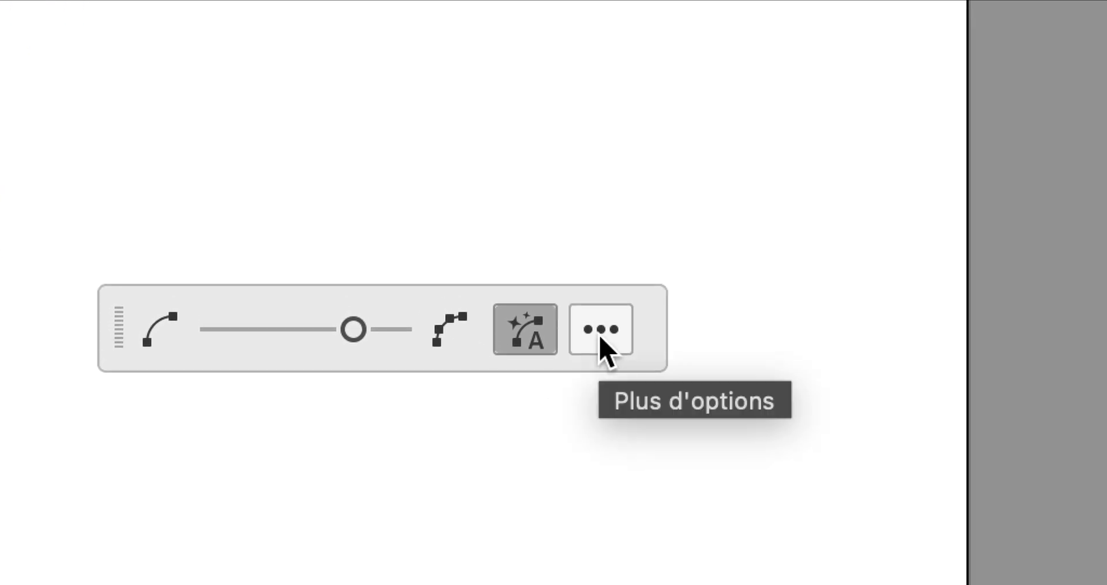
click(600, 338)
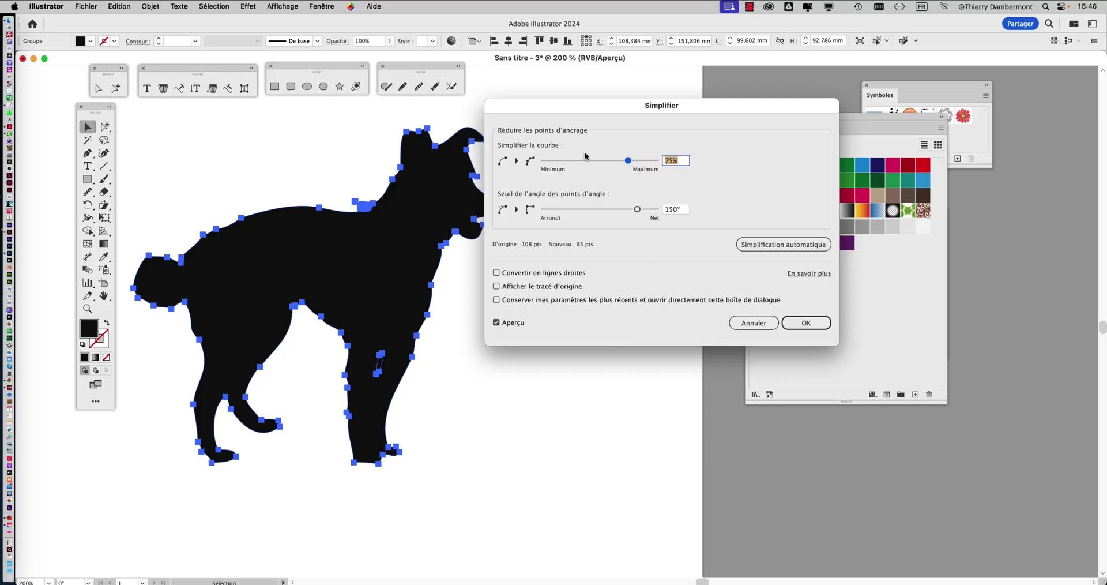
Set the dog silhouette's simplification to a 25% curve and a 120° corner angle threshold
drag(569, 117, 681, 98)
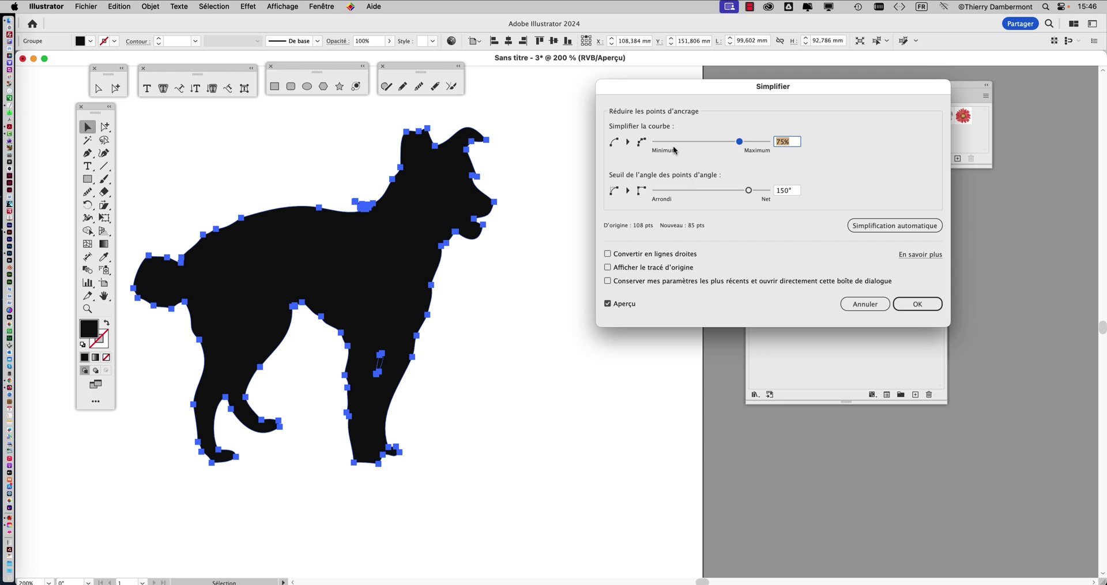
mouse_move(679, 145)
mouse_down()
mouse_move(709, 144)
mouse_move(687, 153)
mouse_up()
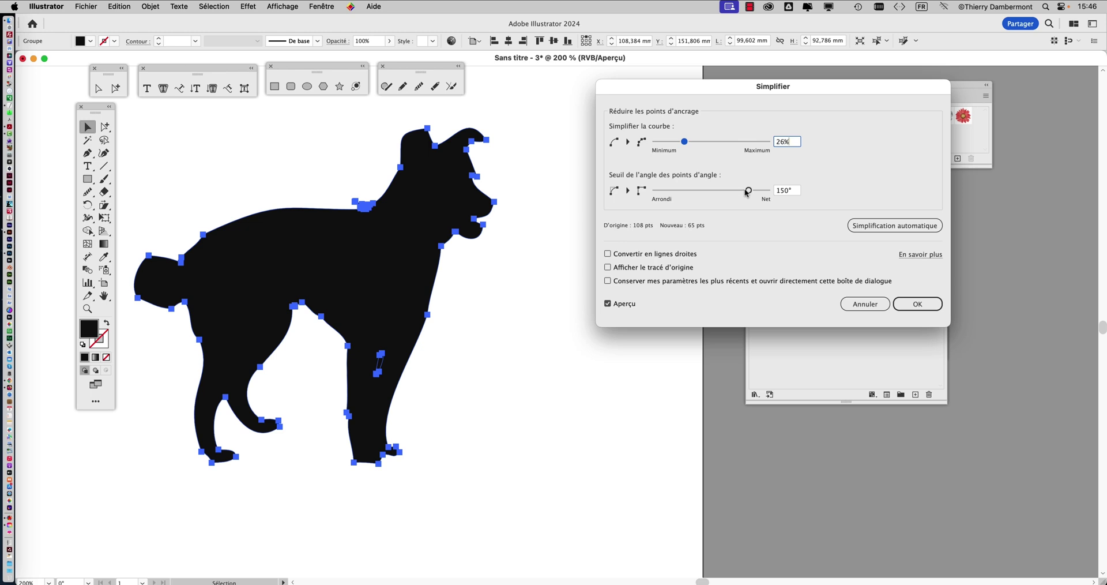
drag(746, 192, 771, 192)
mouse_move(707, 143)
mouse_down()
mouse_move(753, 145)
mouse_move(694, 151)
mouse_up()
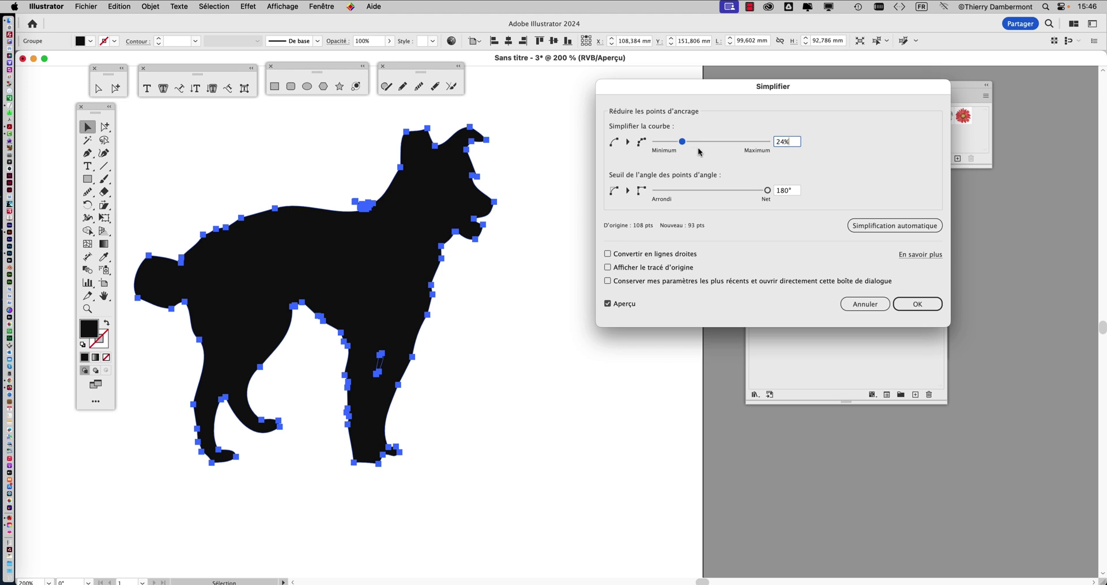
drag(767, 191, 732, 193)
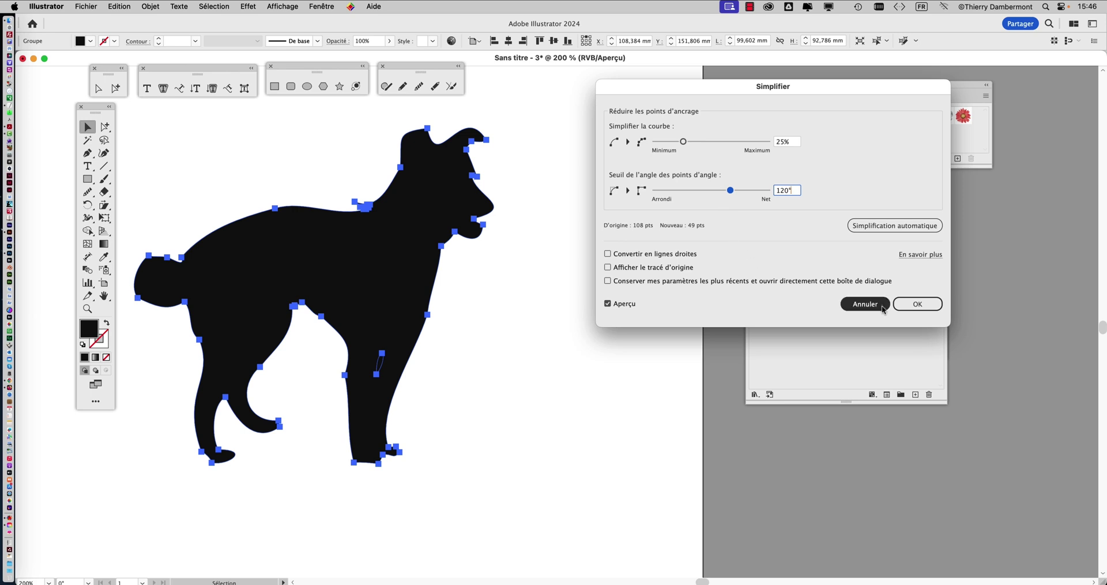
Compare the original and simplified dog outlines with the preview, apply the simplification and deselect the silhouette
click(623, 307)
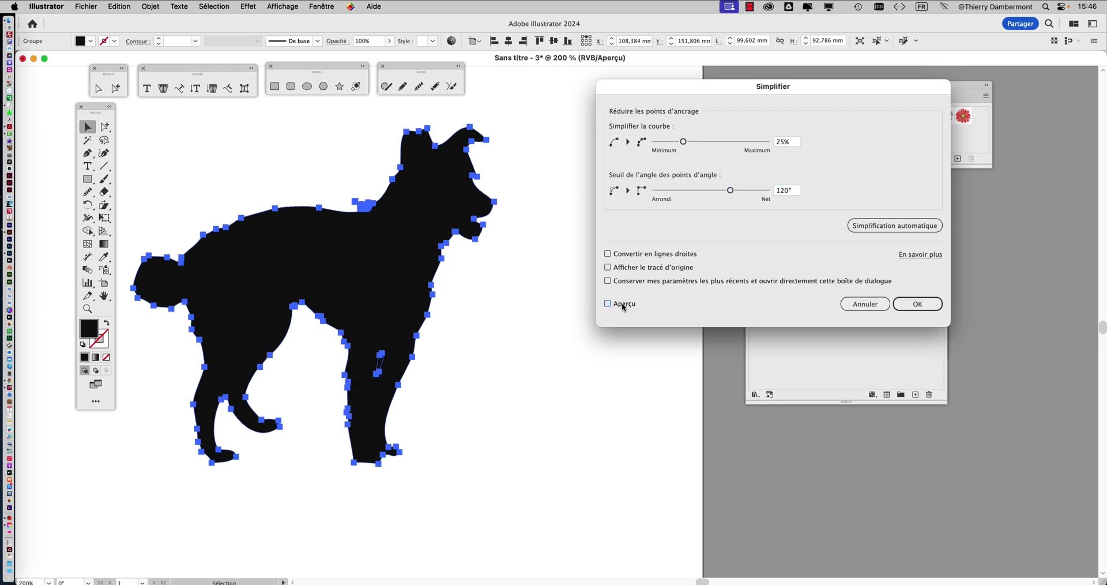
click(623, 307)
click(623, 307)
click(623, 307)
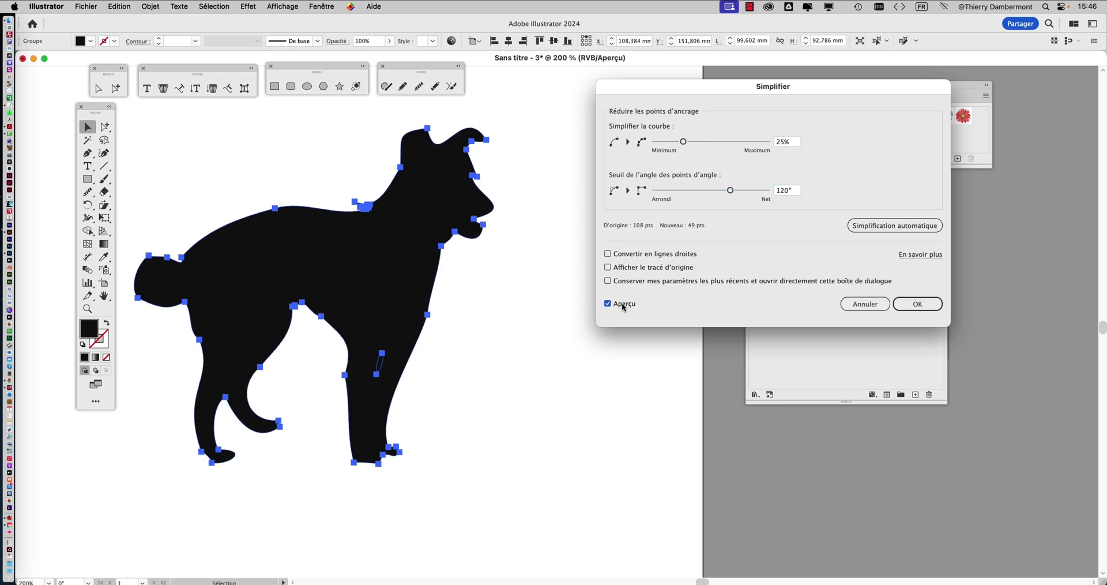
click(623, 306)
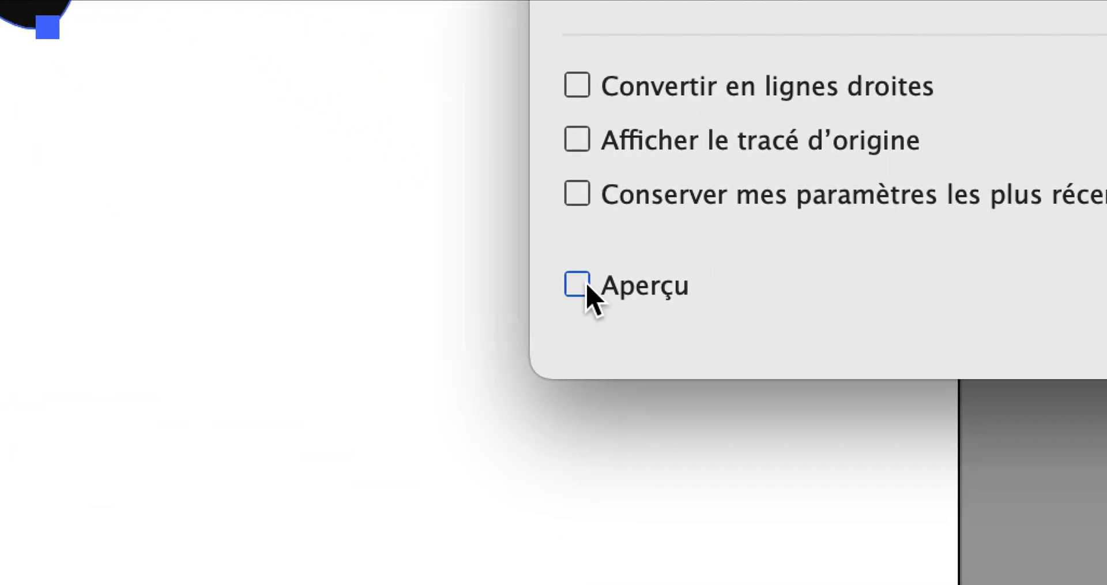
click(946, 581)
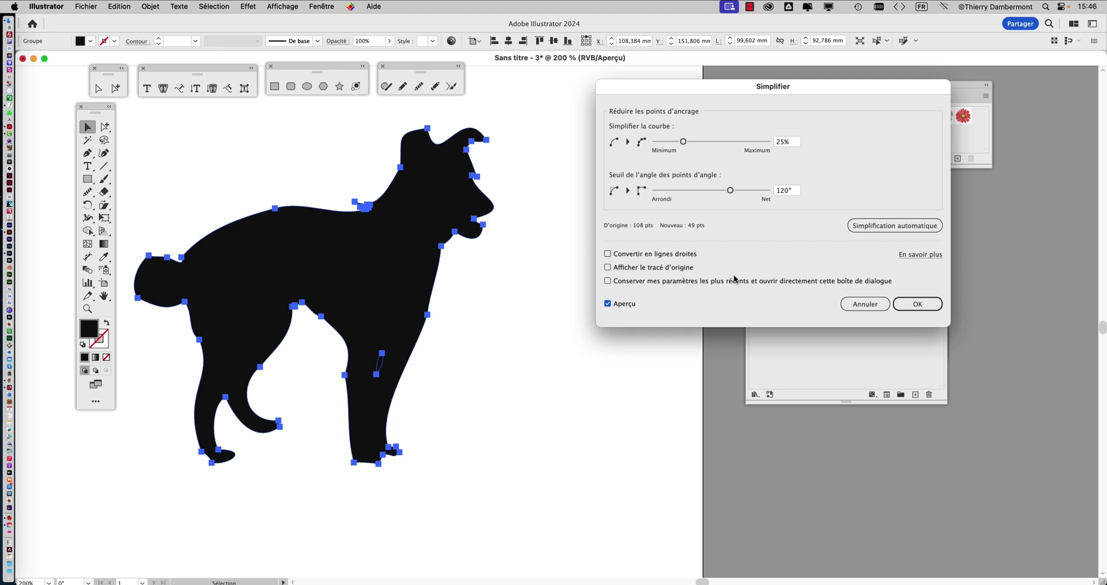
click(917, 304)
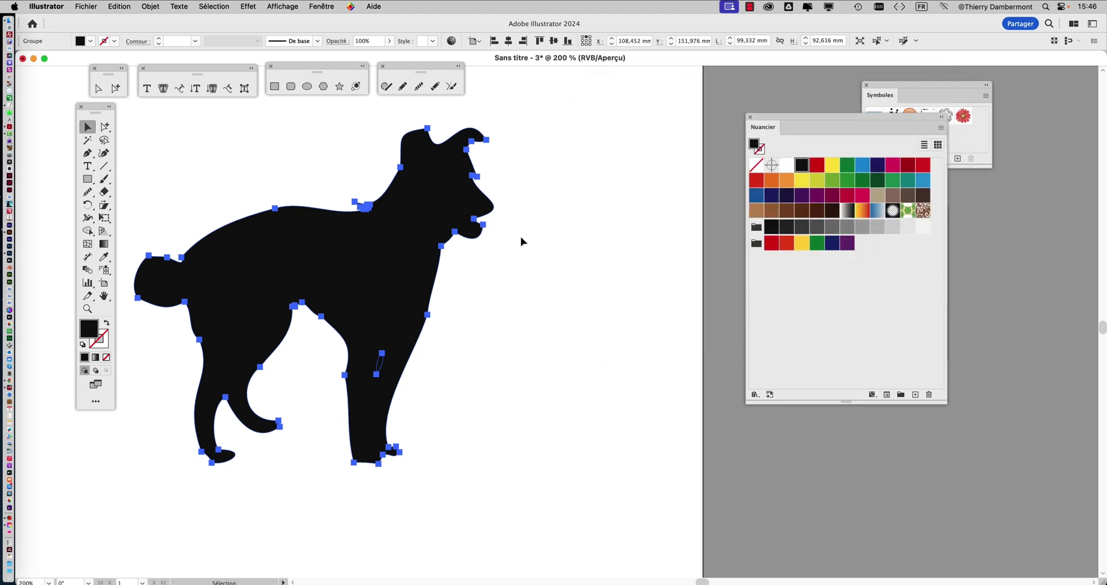
click(521, 282)
Slice the stray spur off the dog's nape with the Cutter tool, following a smooth curve from back to neck
scroll(521, 282, down, 1)
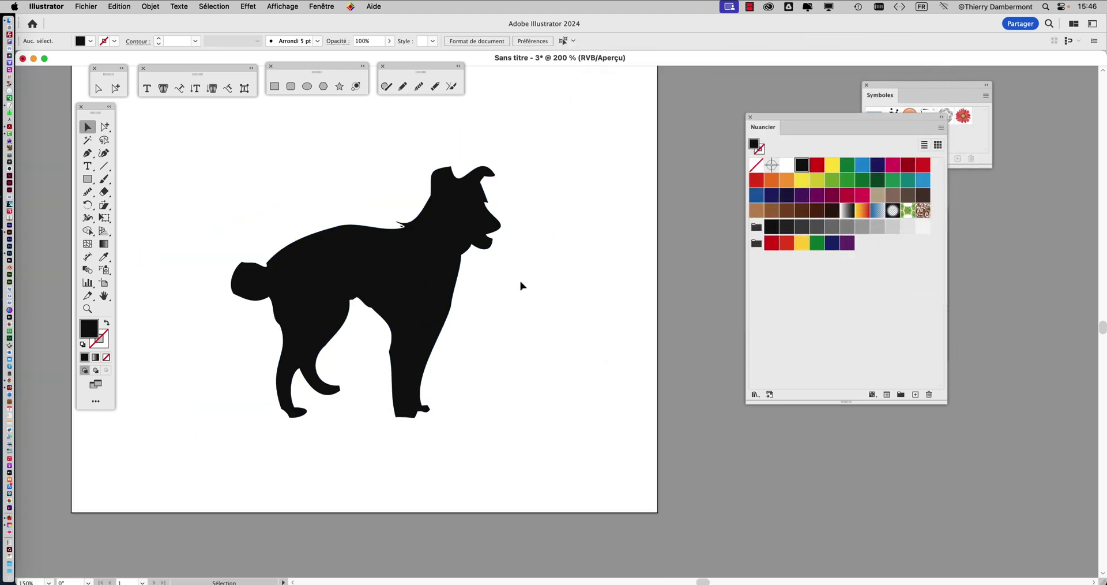
scroll(417, 228, up, 1)
scroll(416, 227, up, 3)
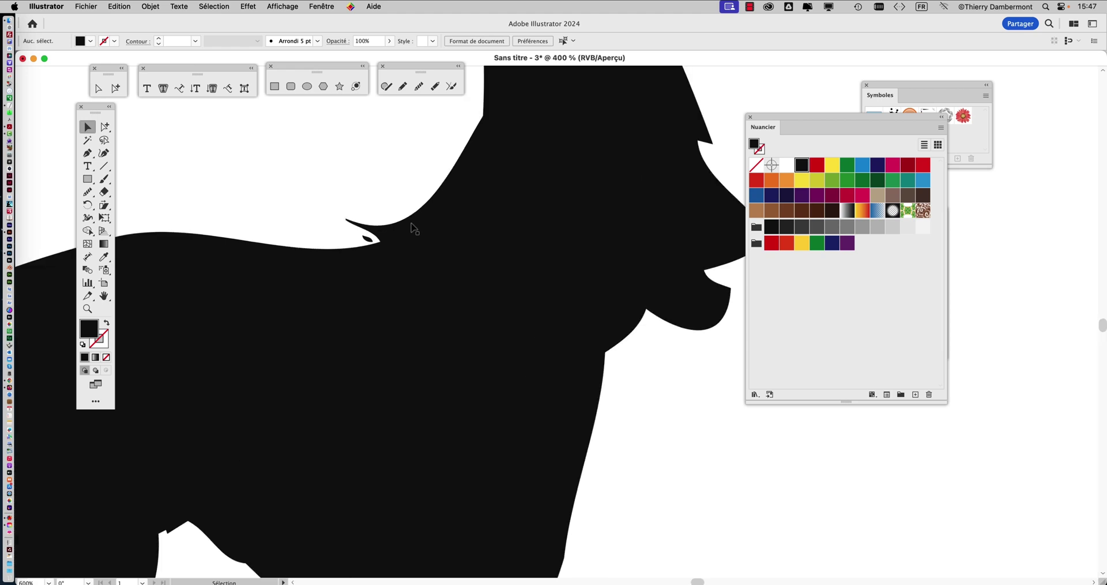
click(381, 243)
scroll(385, 237, up, 3)
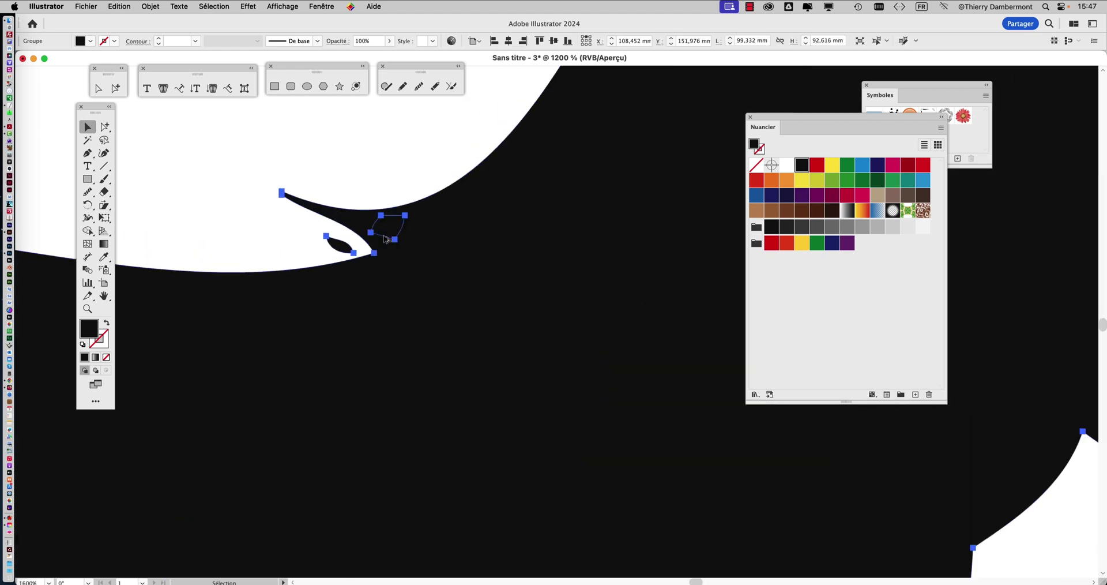
scroll(385, 241, down, 3)
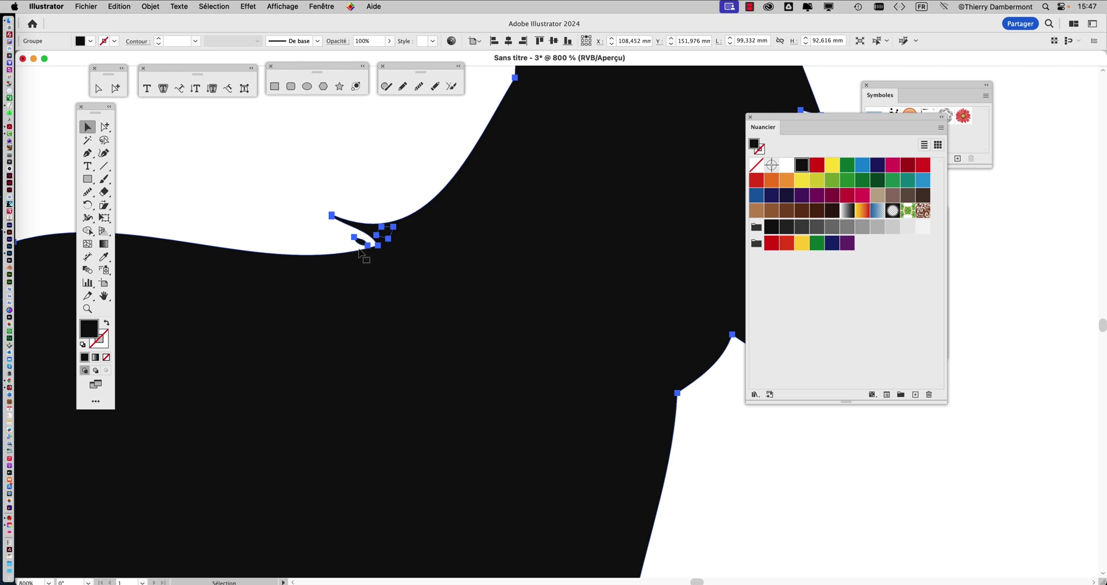
drag(103, 108, 157, 126)
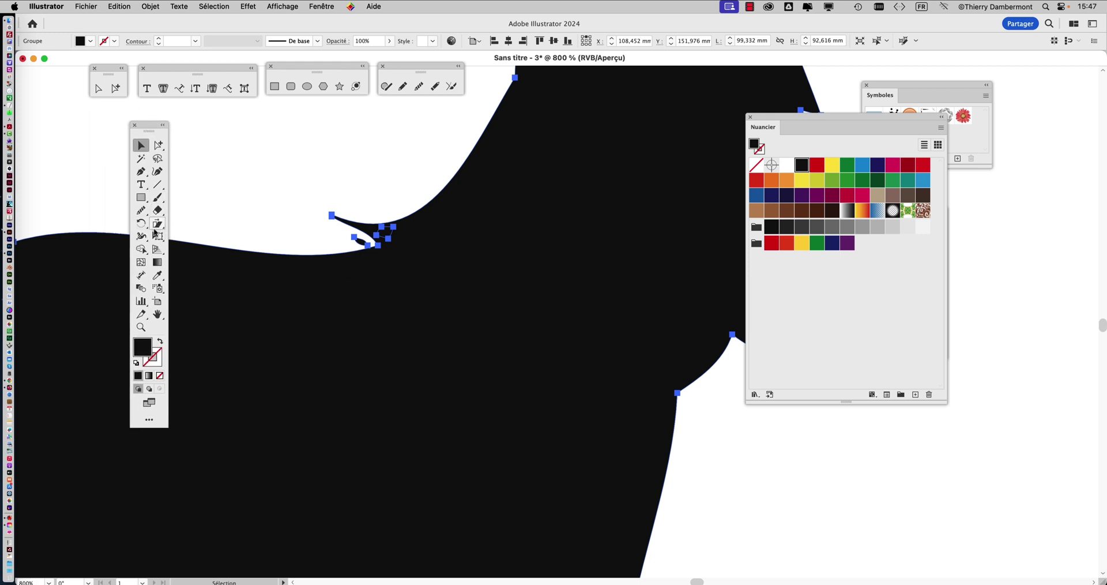
click(158, 215)
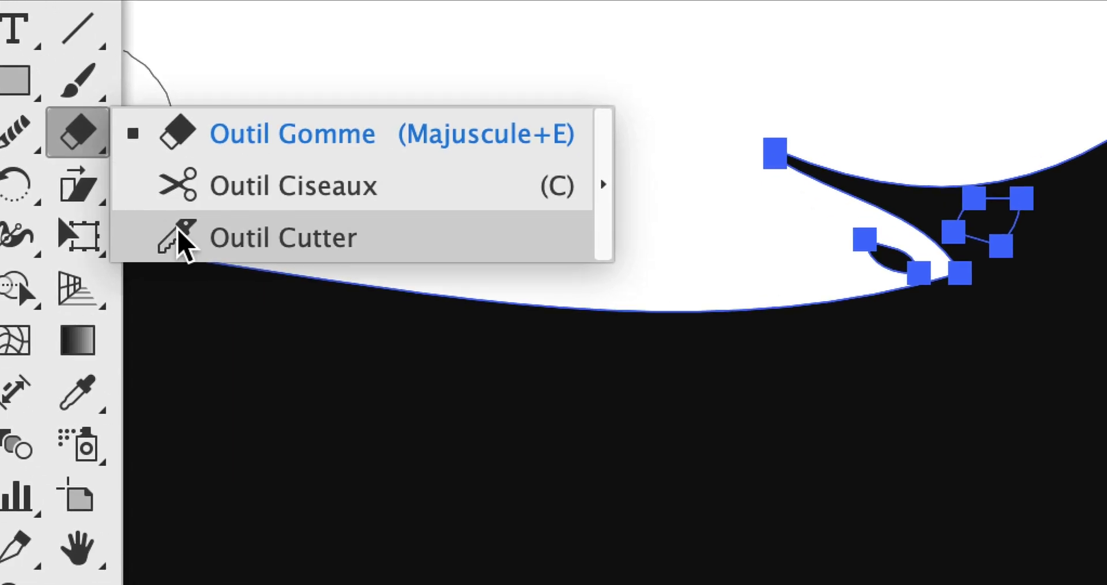
click(184, 239)
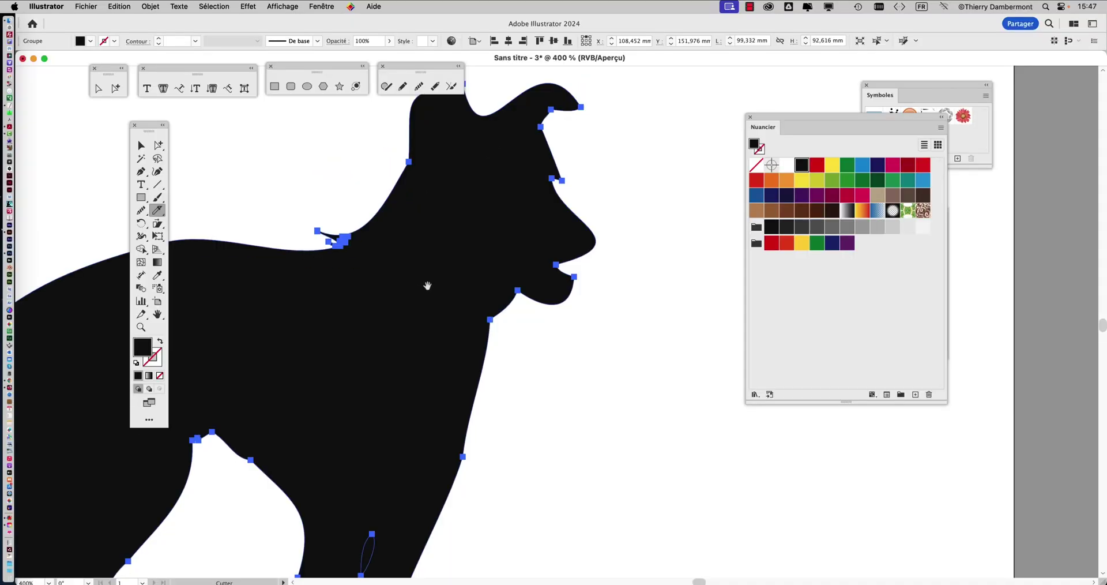
drag(427, 286, 470, 318)
scroll(378, 289, up, 1)
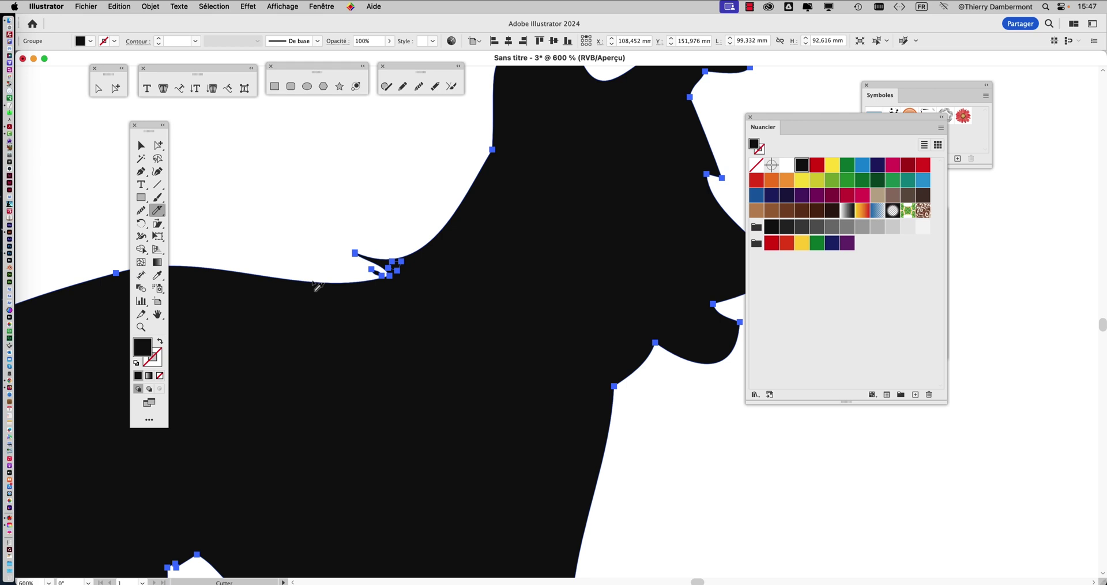
mouse_move(275, 260)
mouse_down()
mouse_move(333, 284)
mouse_move(410, 275)
mouse_move(442, 255)
mouse_move(468, 173)
mouse_move(441, 157)
mouse_move(378, 156)
mouse_move(321, 197)
mouse_up()
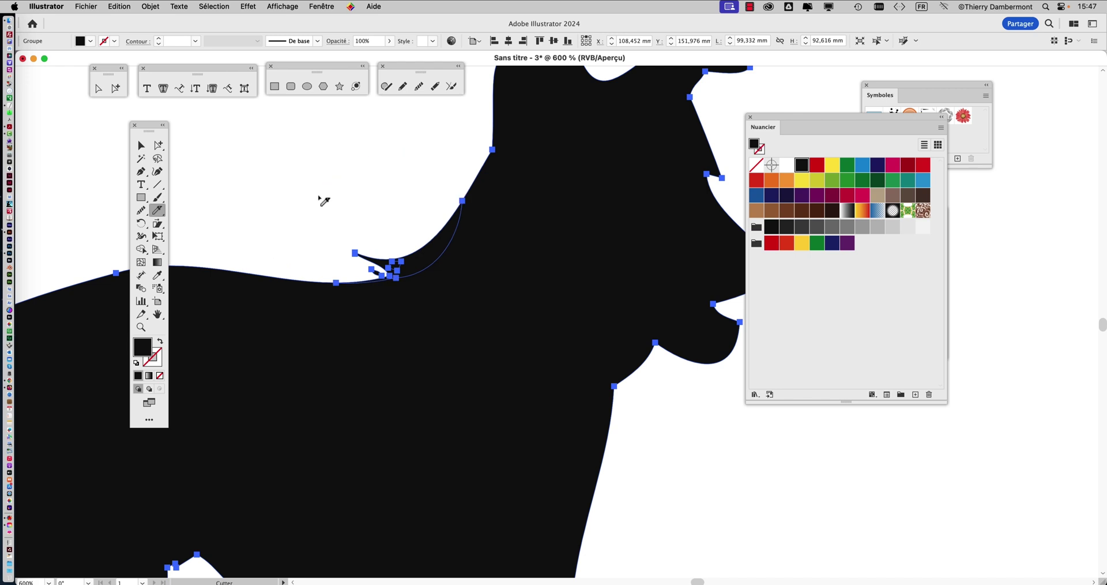
Delete the sliced-off nape piece and the small leftover fragments above the dog's back
click(158, 145)
click(381, 202)
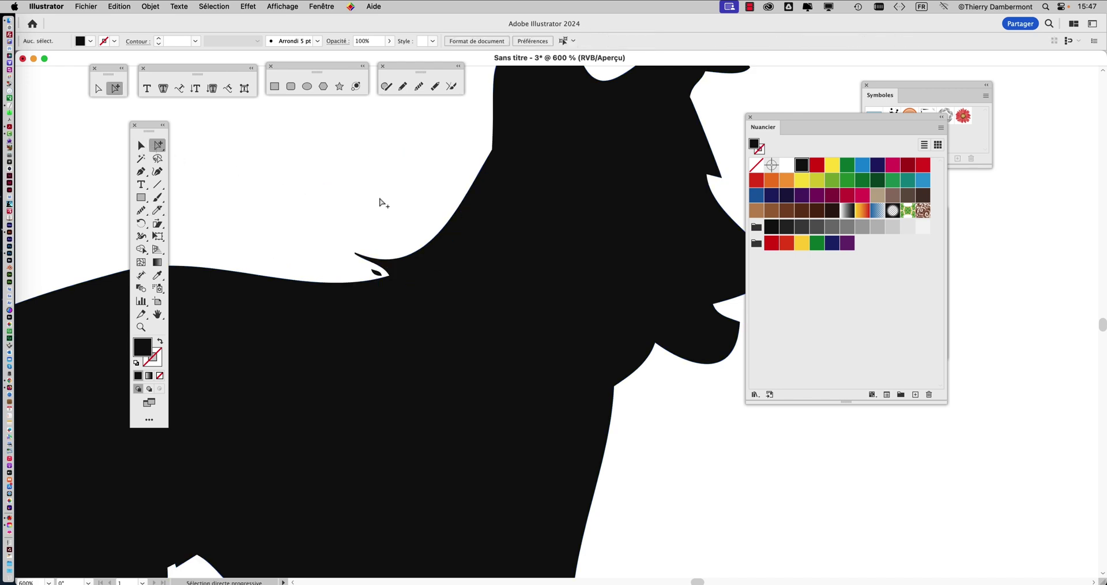
drag(408, 254, 335, 185)
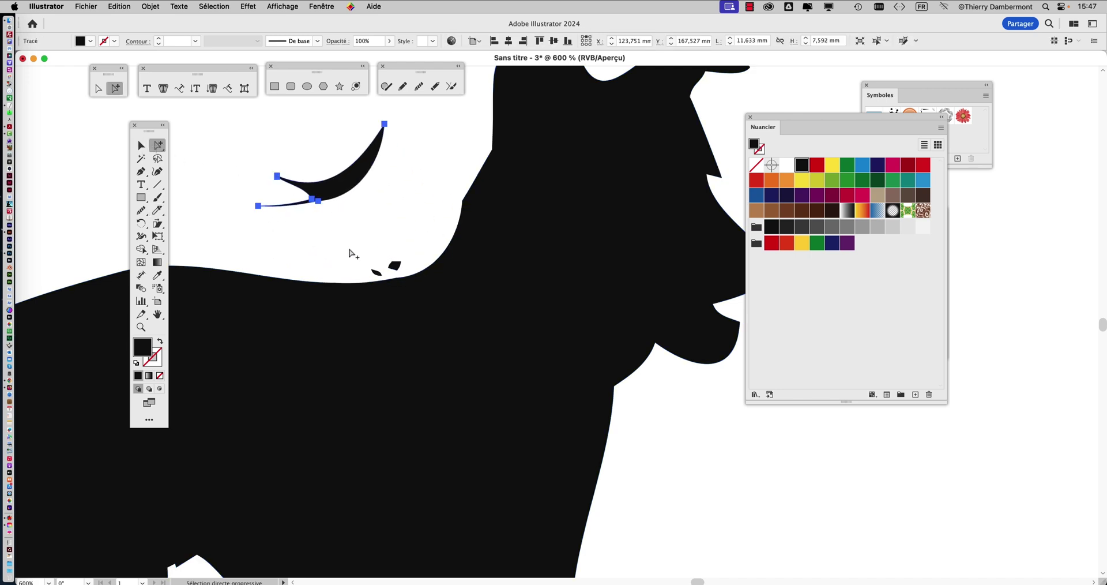
key(Delete)
click(391, 265)
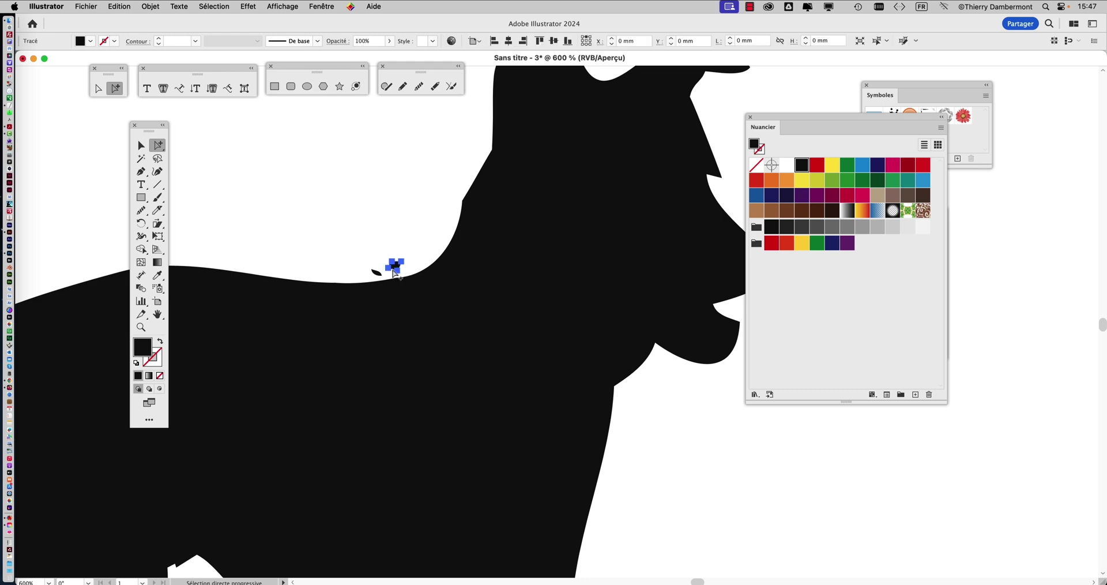
key(Delete)
Cut a rounded contour along the heel and underside of the dog's front paw with the Cutter tool
key(super+minus)
key(super+minus)
key(super+minus)
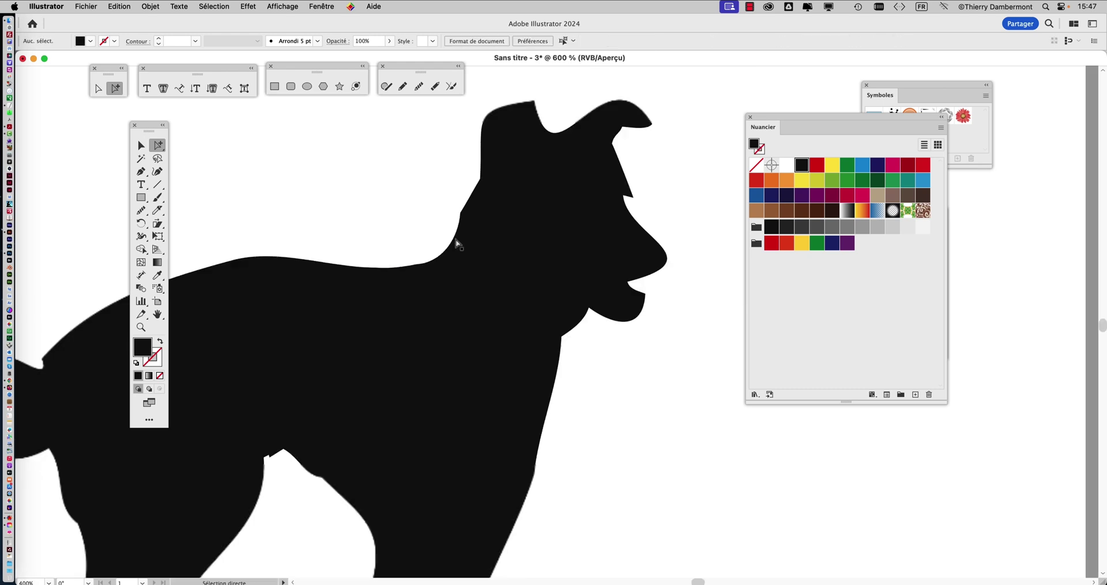
key(super+minus)
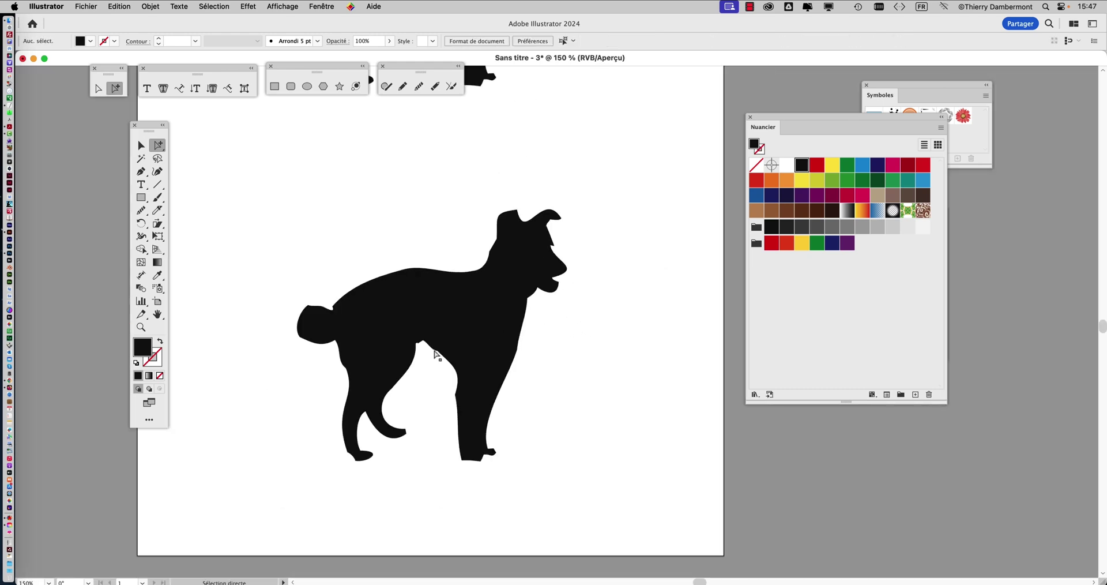
drag(315, 340, 318, 294)
scroll(469, 405, up, 2)
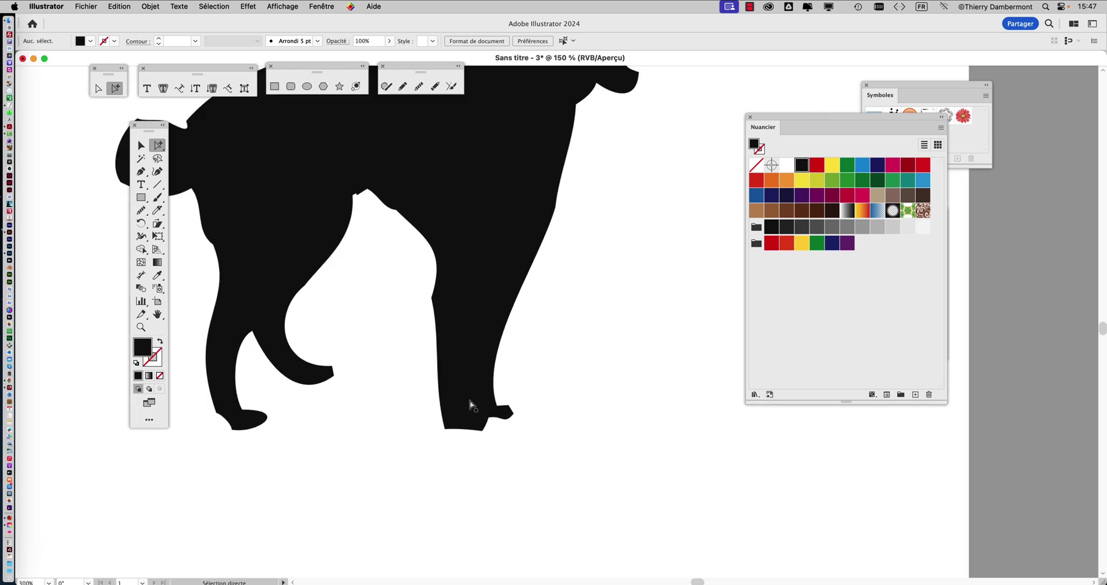
click(448, 418)
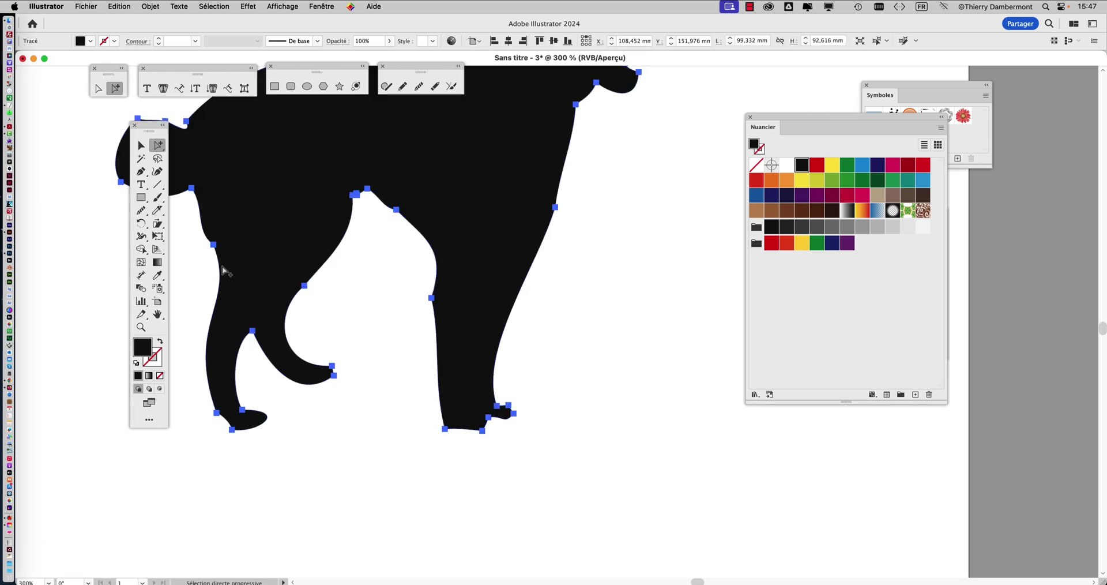
key(c)
mouse_move(434, 373)
mouse_down()
mouse_move(450, 424)
mouse_move(493, 423)
mouse_move(500, 457)
mouse_move(465, 472)
mouse_move(388, 425)
mouse_move(408, 381)
mouse_up()
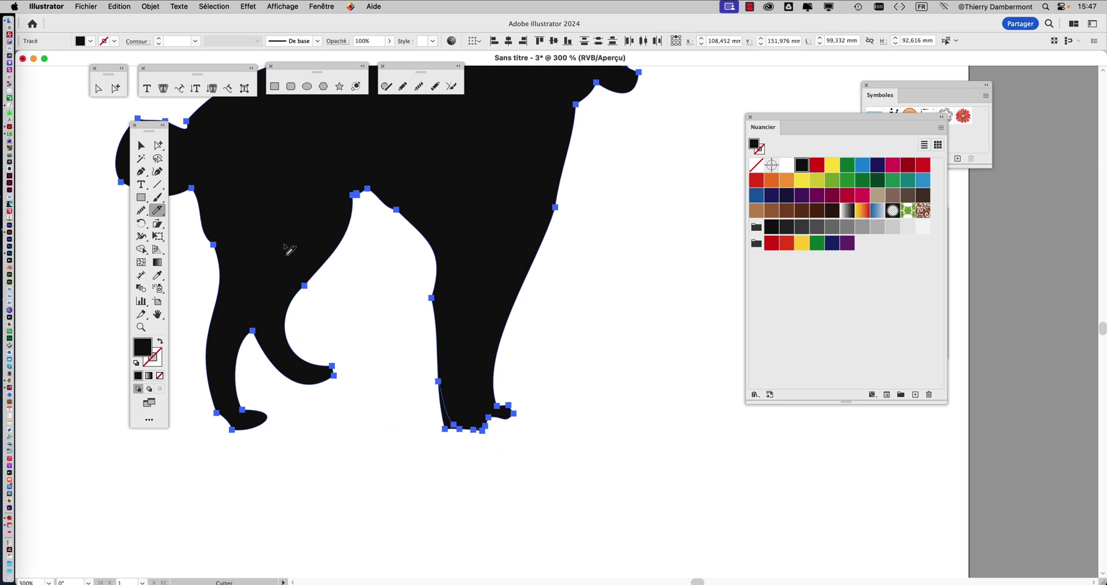
Delete the cut-off heel corner of the front paw with the Group Selection tool
click(159, 145)
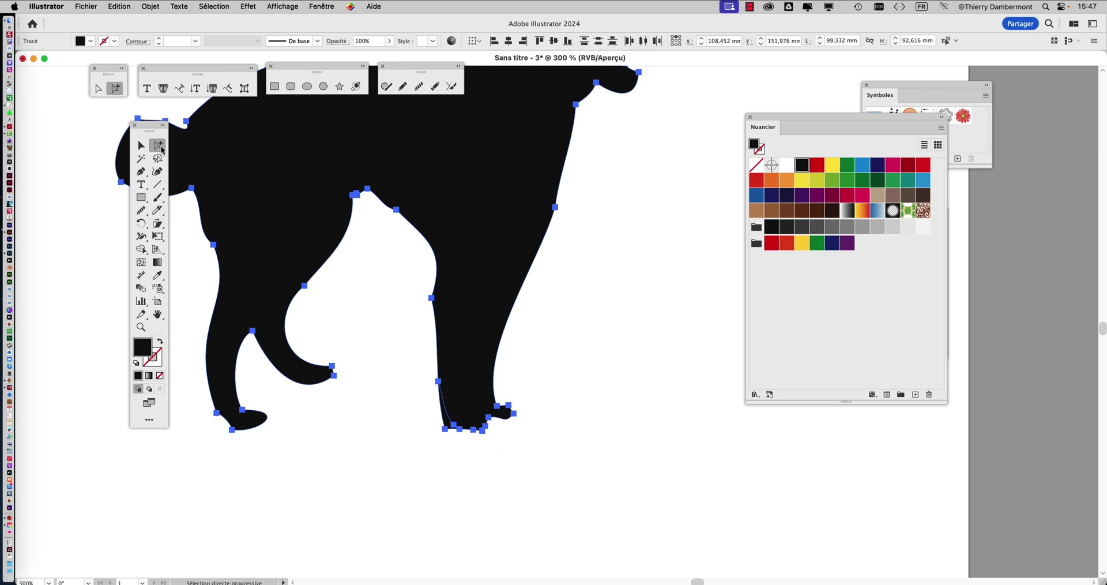
click(449, 431)
click(447, 431)
click(450, 448)
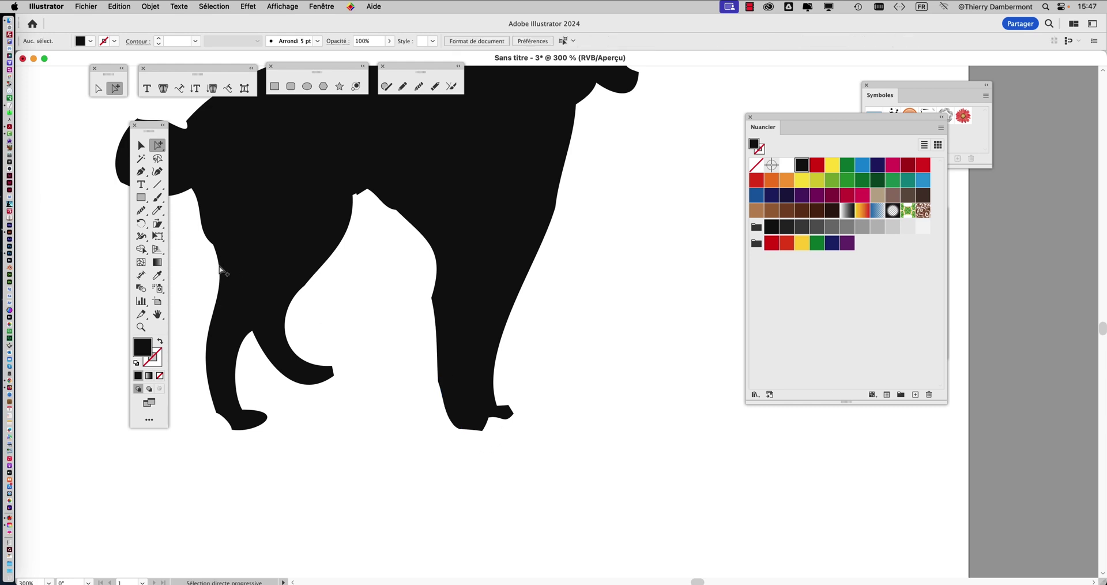
Select the simplified dog silhouette and activate the Cutter tool for its front paw
scroll(504, 405, up, 1)
scroll(504, 404, up, 1)
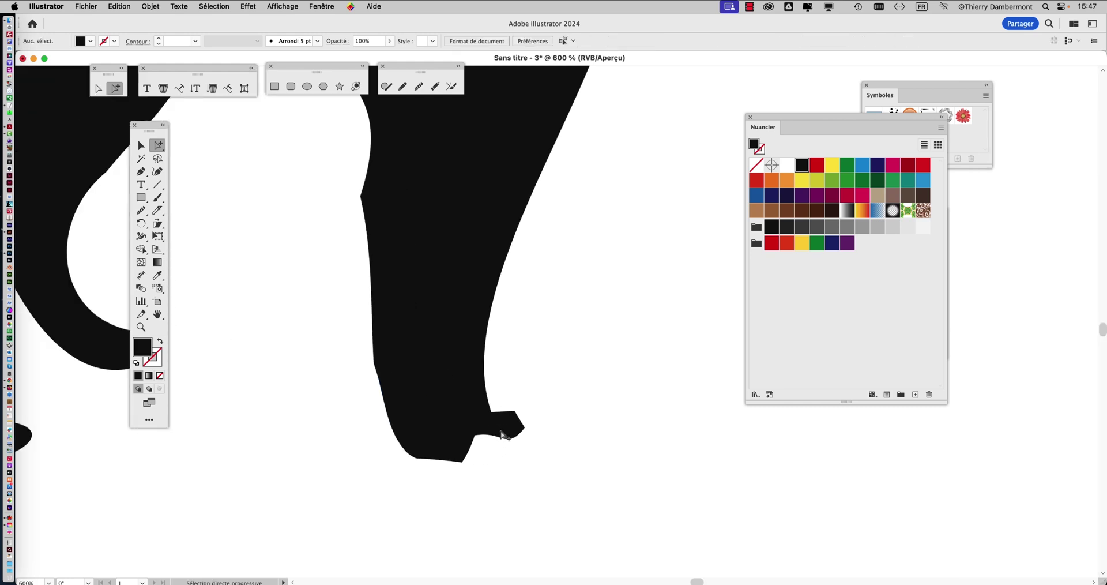
click(525, 400)
click(234, 203)
click(162, 145)
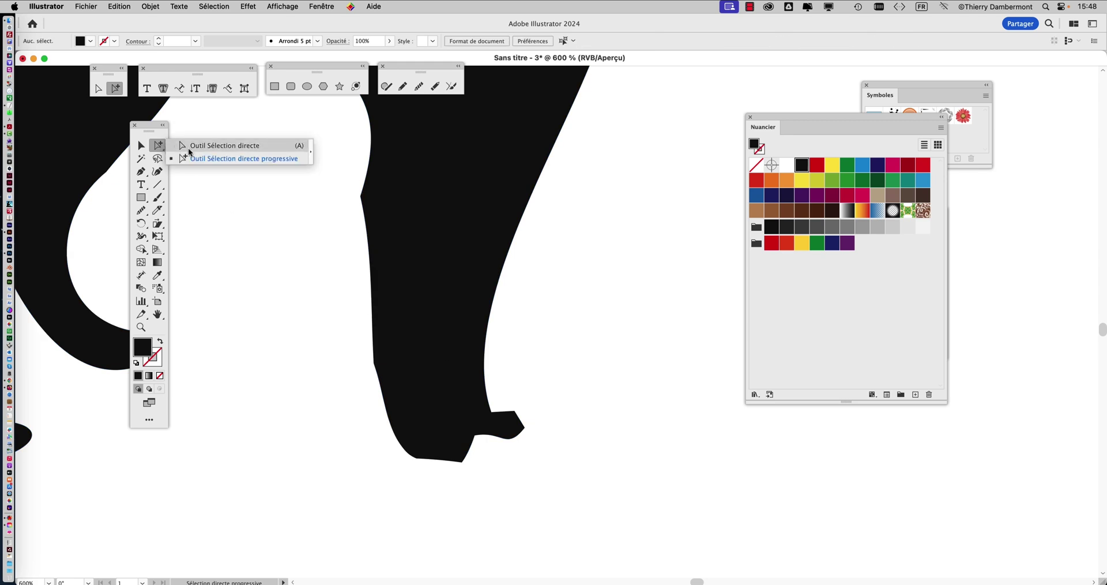
click(188, 145)
click(140, 145)
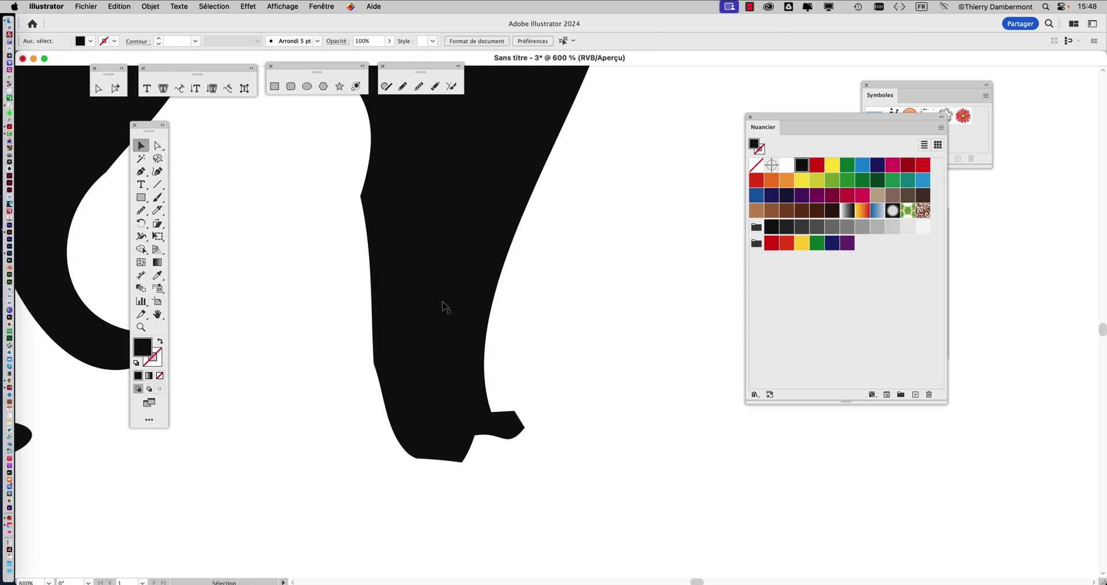
click(444, 306)
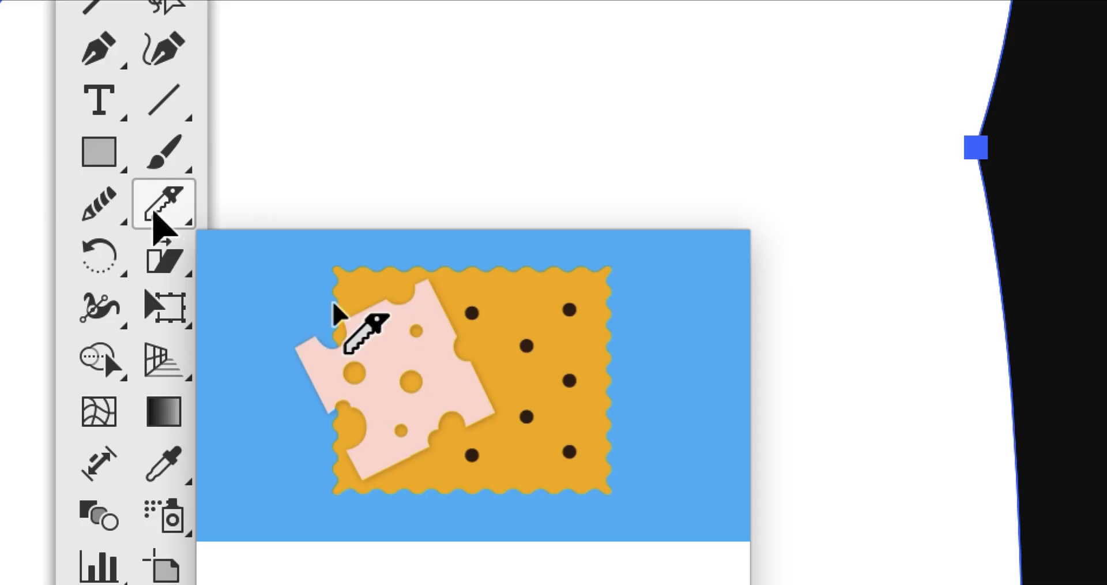
drag(157, 225, 271, 313)
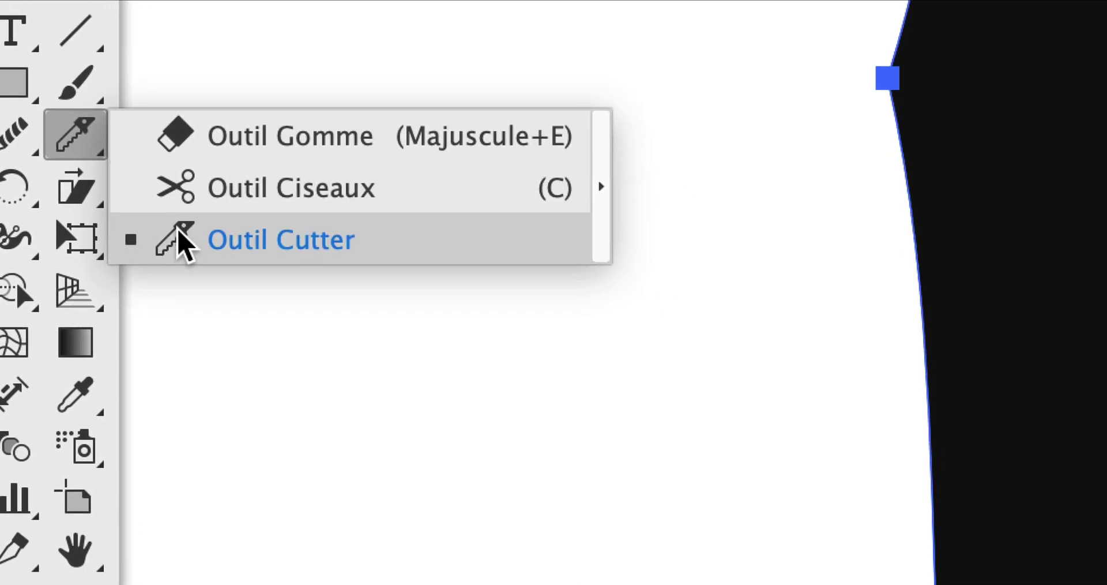
drag(183, 242, 178, 243)
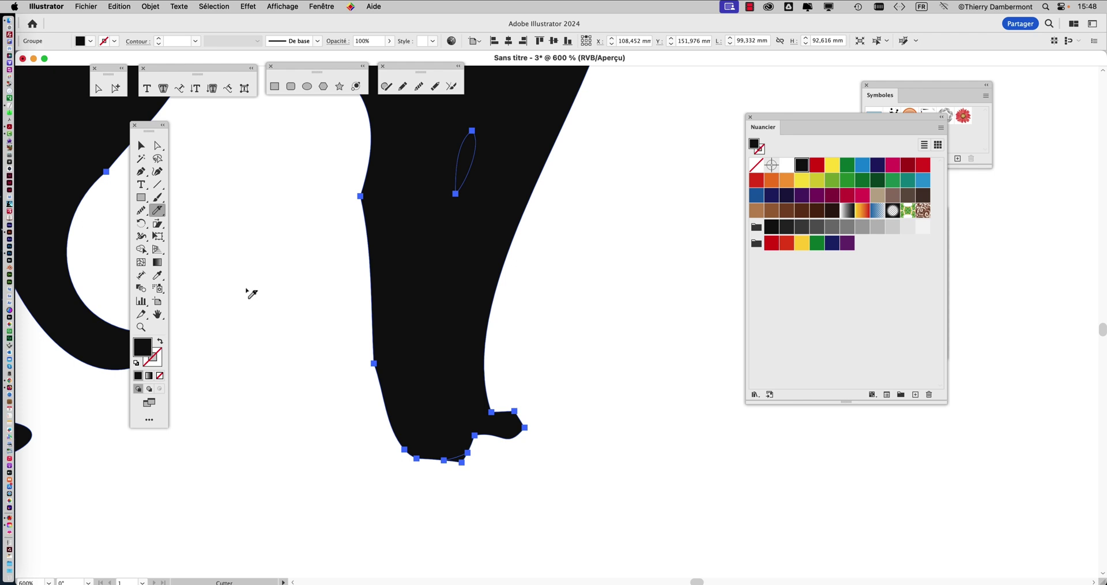
Reshape the paw tip of the dog's far hind leg by moving its two end anchor points with Direct Selection
key(super+minus)
key(super+minus)
scroll(399, 339, left, 3)
scroll(399, 340, up, 2)
scroll(399, 339, left, 2)
key(a)
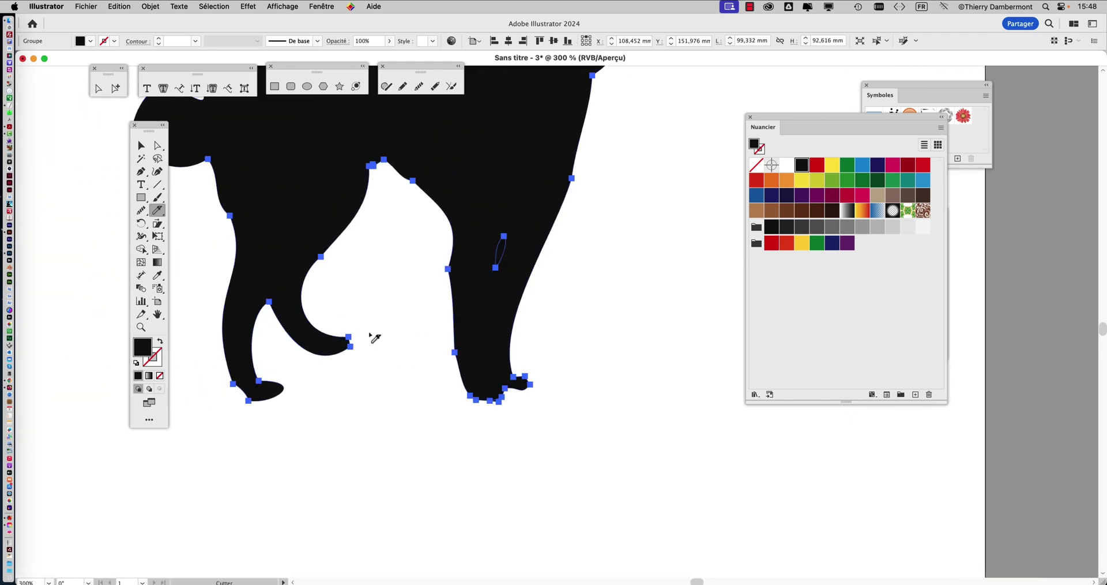
click(353, 305)
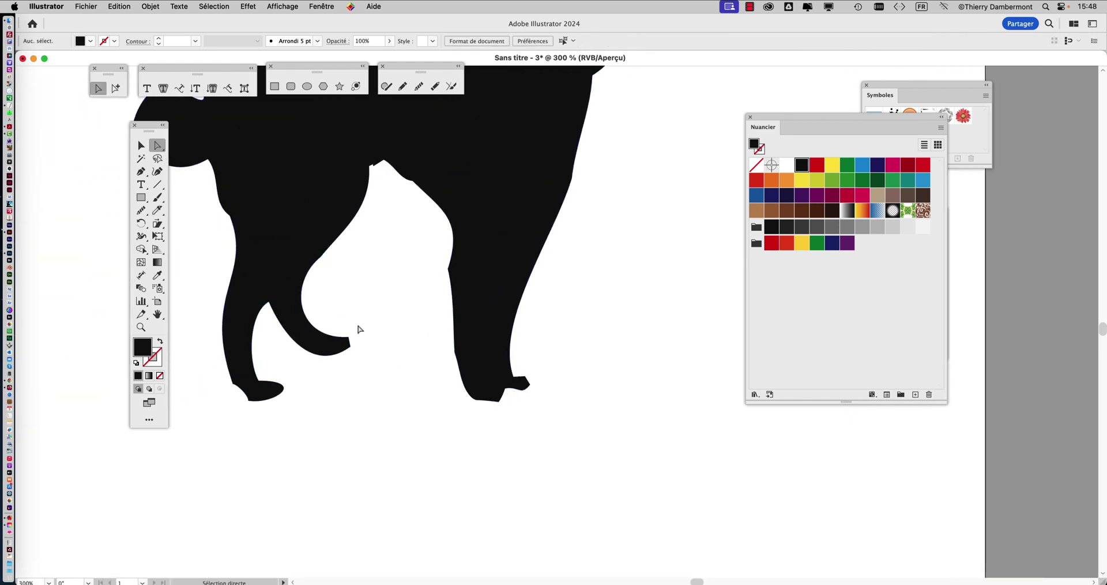
drag(351, 340, 341, 379)
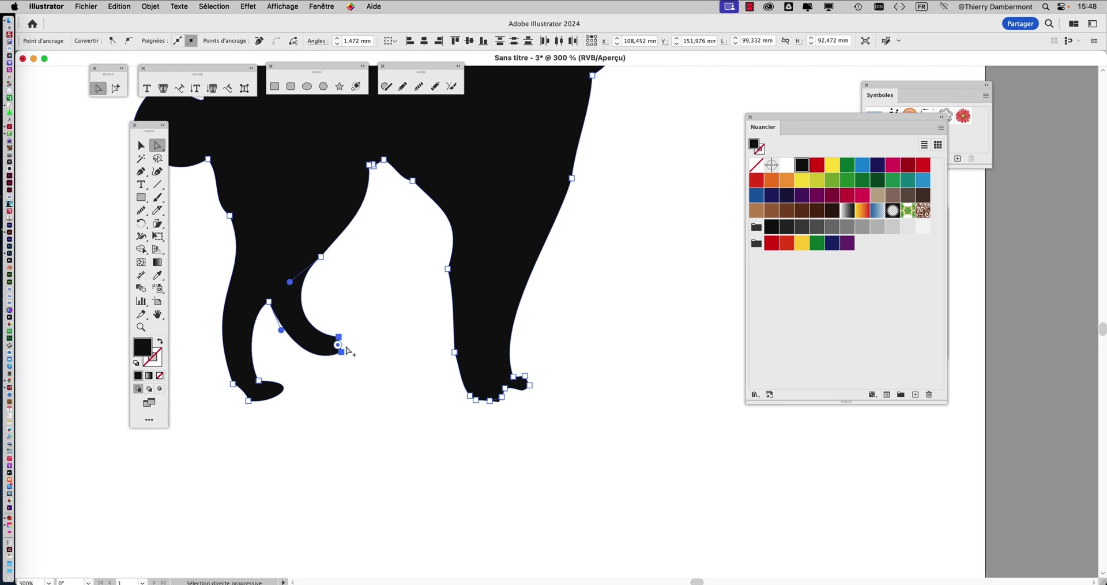
scroll(346, 349, up, 4)
click(314, 290)
drag(310, 299, 301, 470)
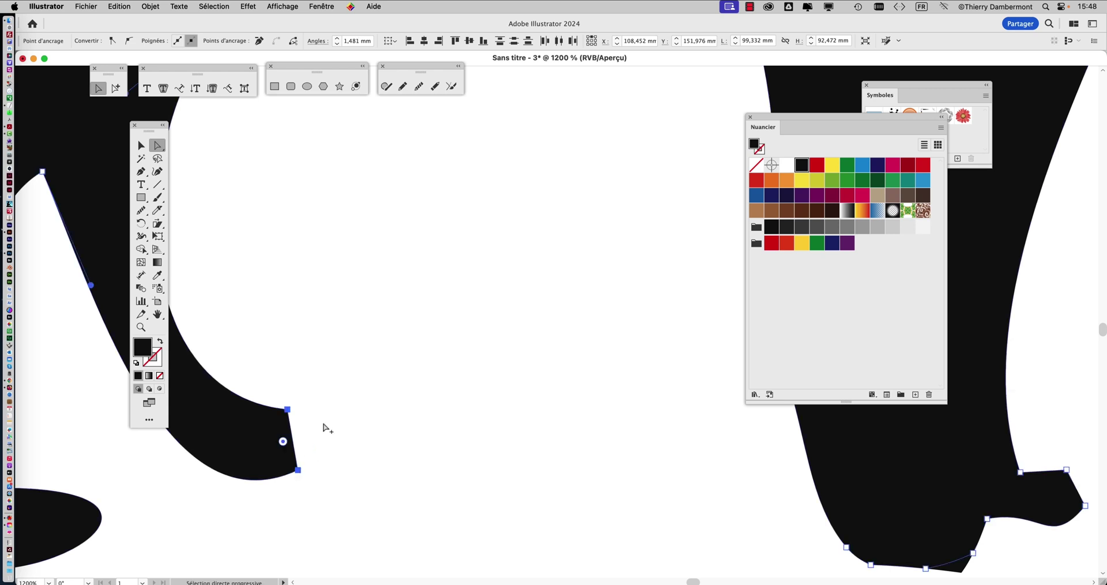
scroll(324, 427, down, 4)
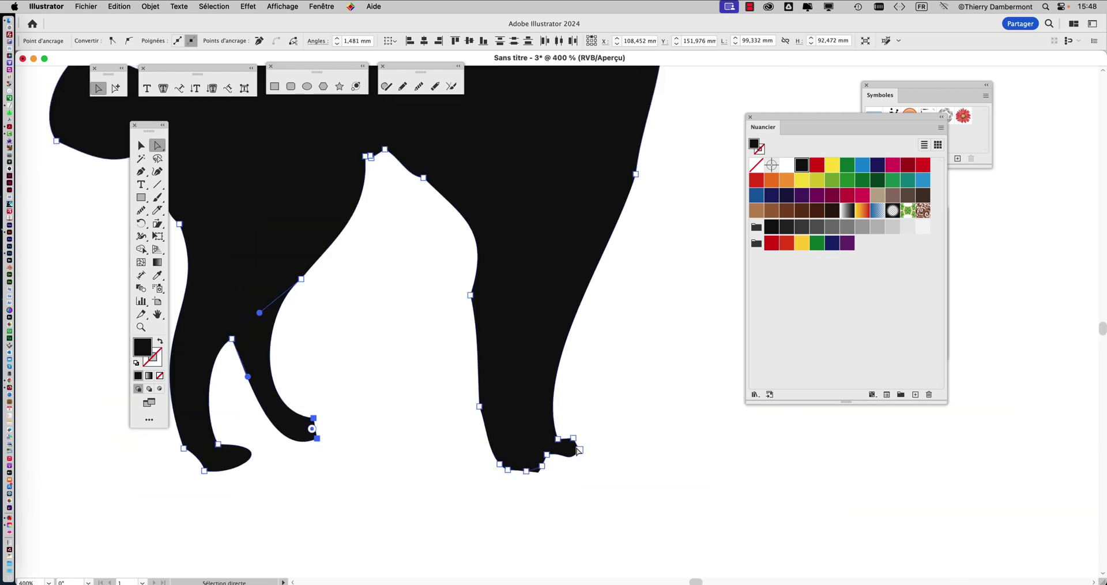
scroll(425, 390, down, 3)
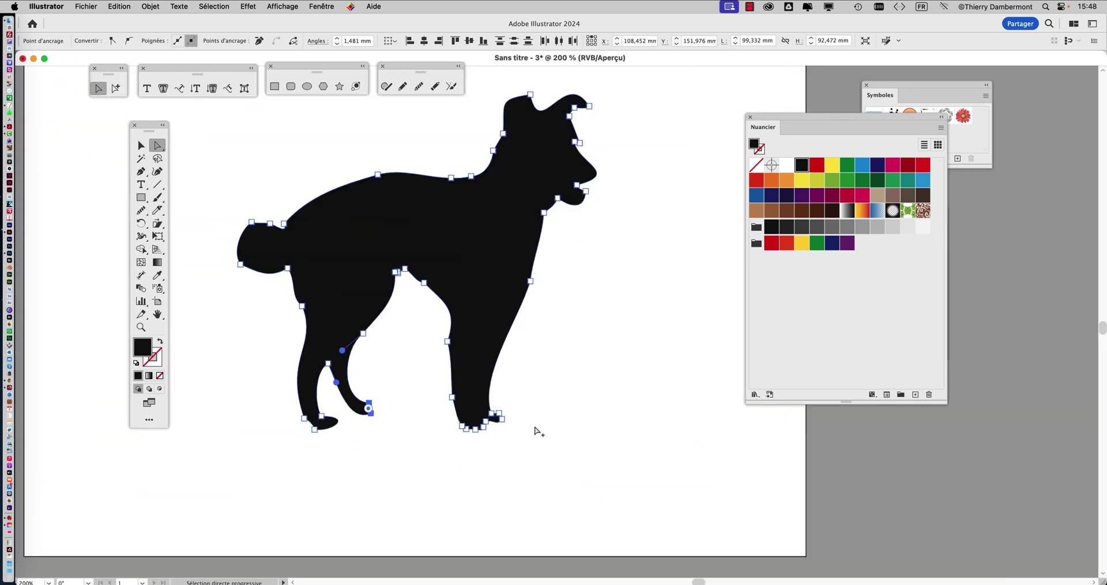
Adjust the toe anchor points on the simplified dog's front paw with the Direct Selection tool
click(536, 443)
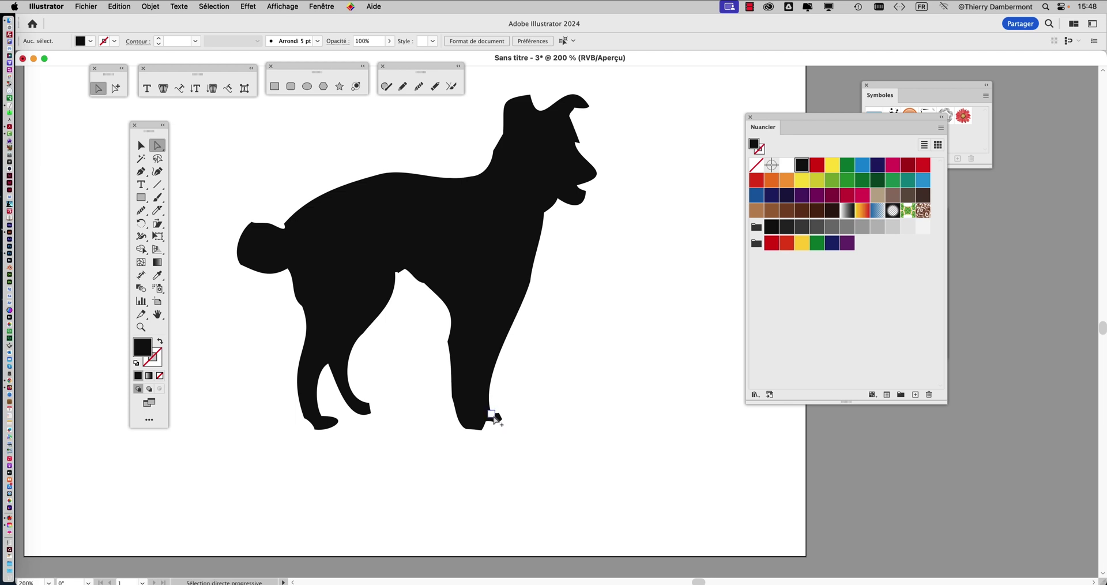
click(494, 409)
click(519, 421)
scroll(512, 416, up, 2)
scroll(507, 421, down, 2)
scroll(508, 421, down, 2)
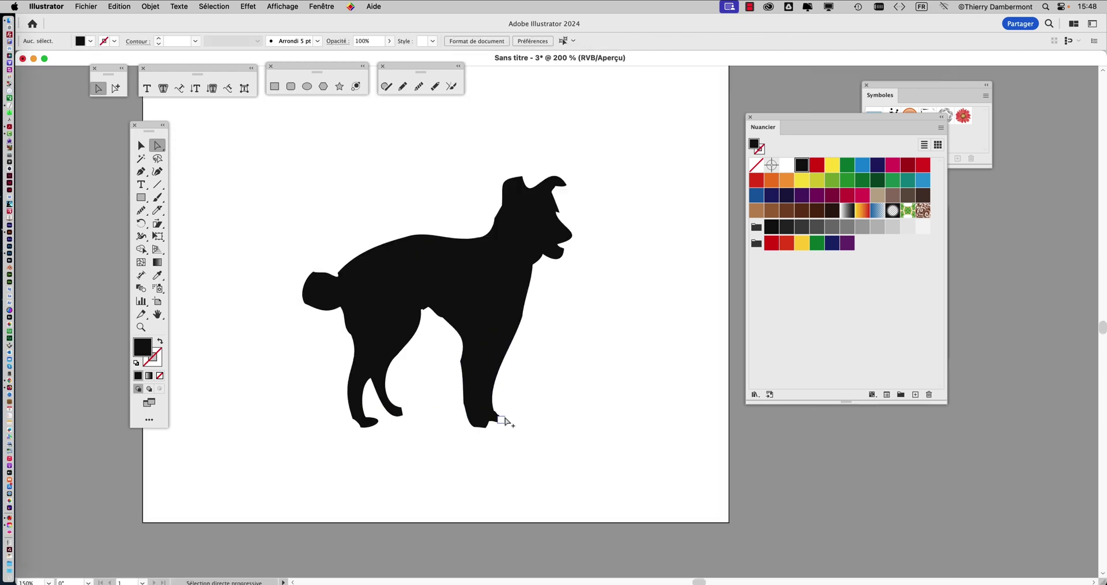
scroll(527, 325, down, 2)
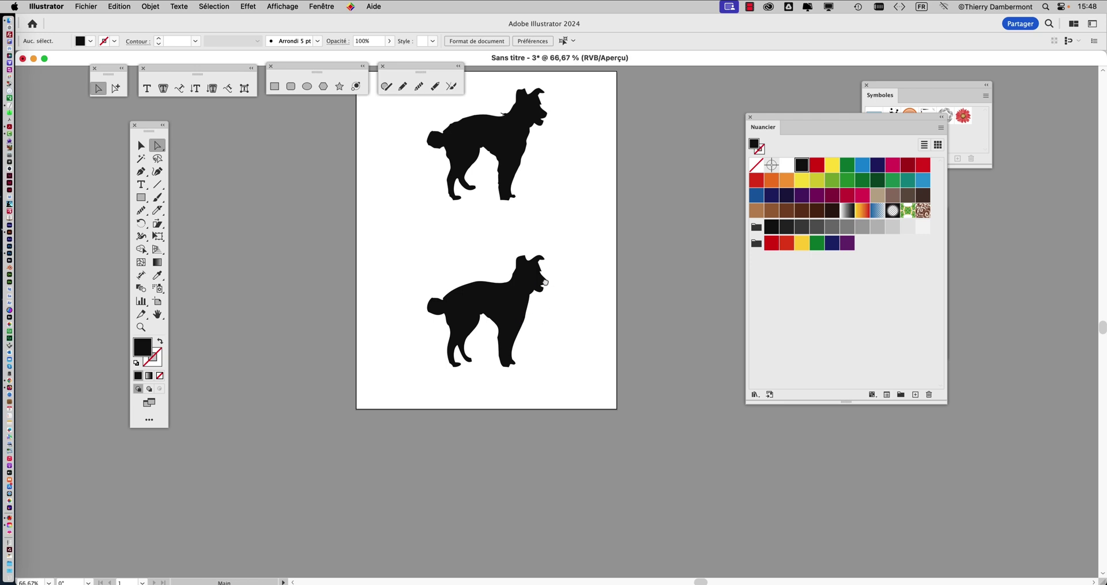
Move the original upper dog silhouette down and to the left, closer to the simplified one
drag(476, 200, 444, 259)
scroll(444, 260, up, 2)
key(super+z)
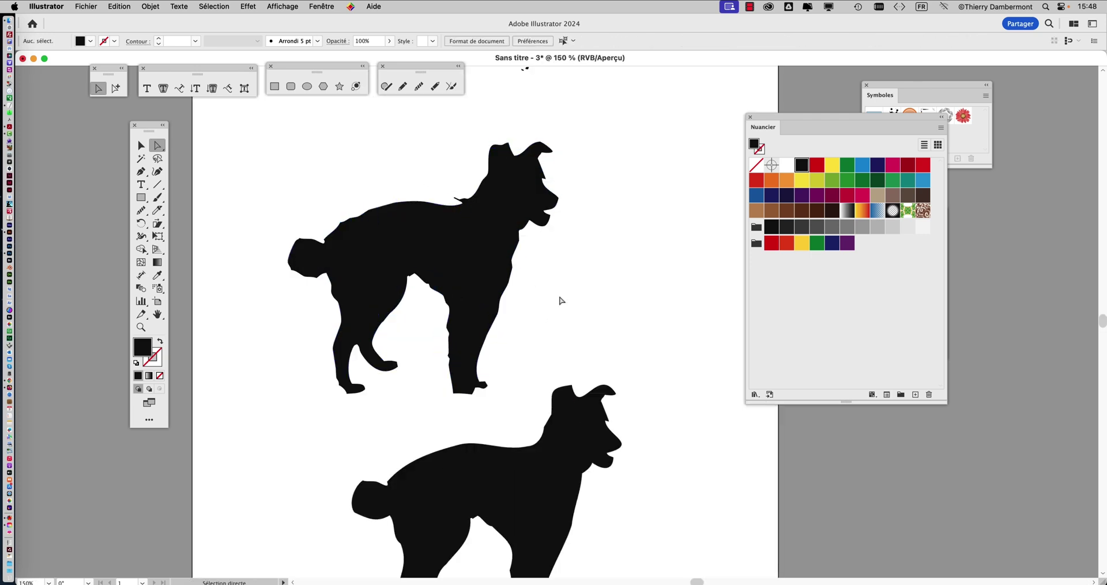
scroll(562, 271, up, 2)
scroll(579, 252, down, 2)
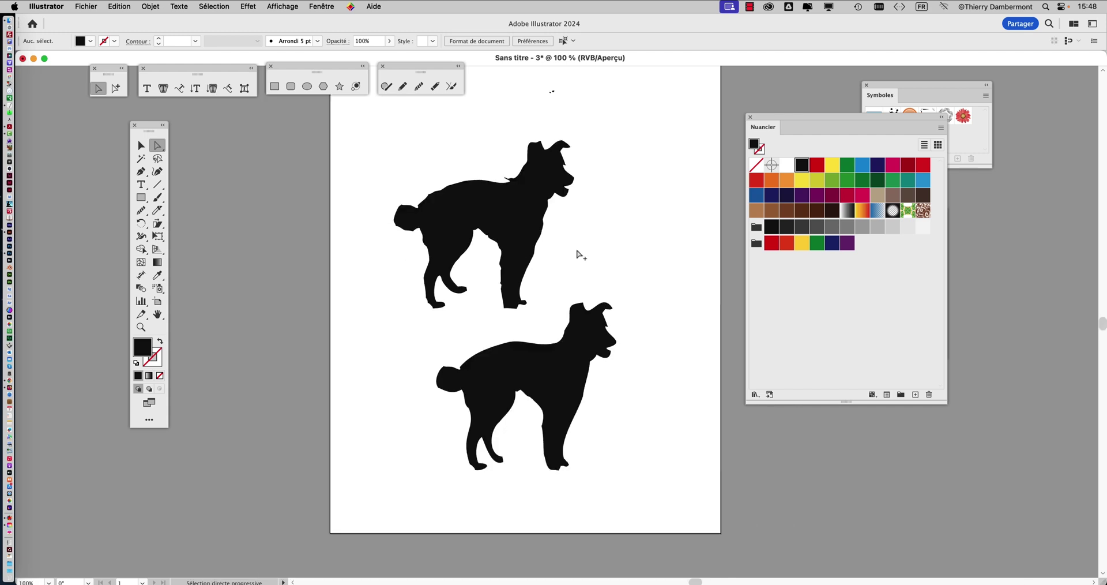
Save the document as "monogramme - 01.ai" in the 01 ILLUSTRATOR LUNDI folder, using the Illustrator 2020 version
click(86, 6)
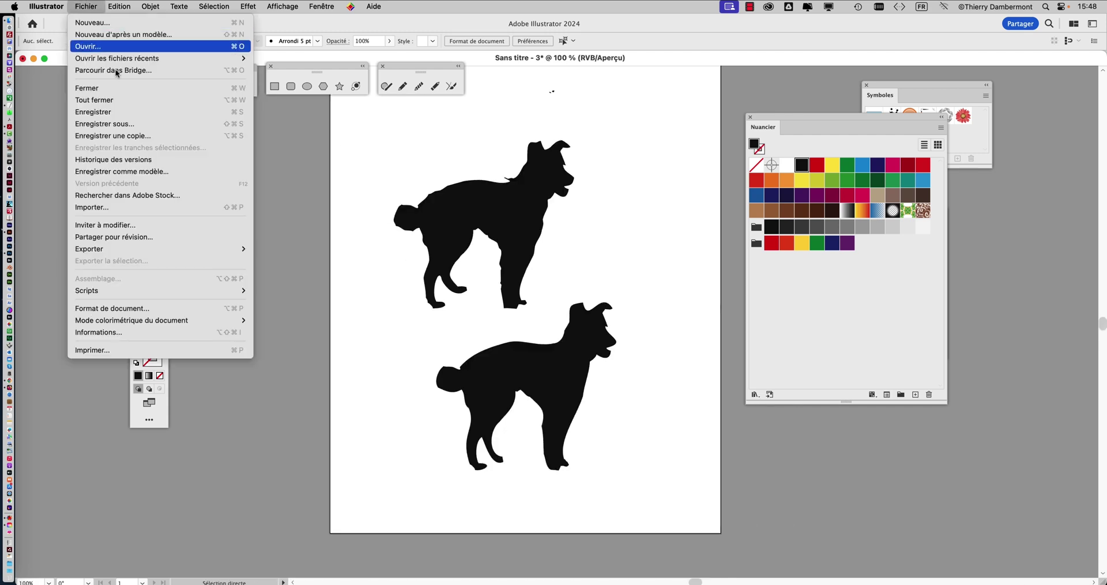
click(127, 125)
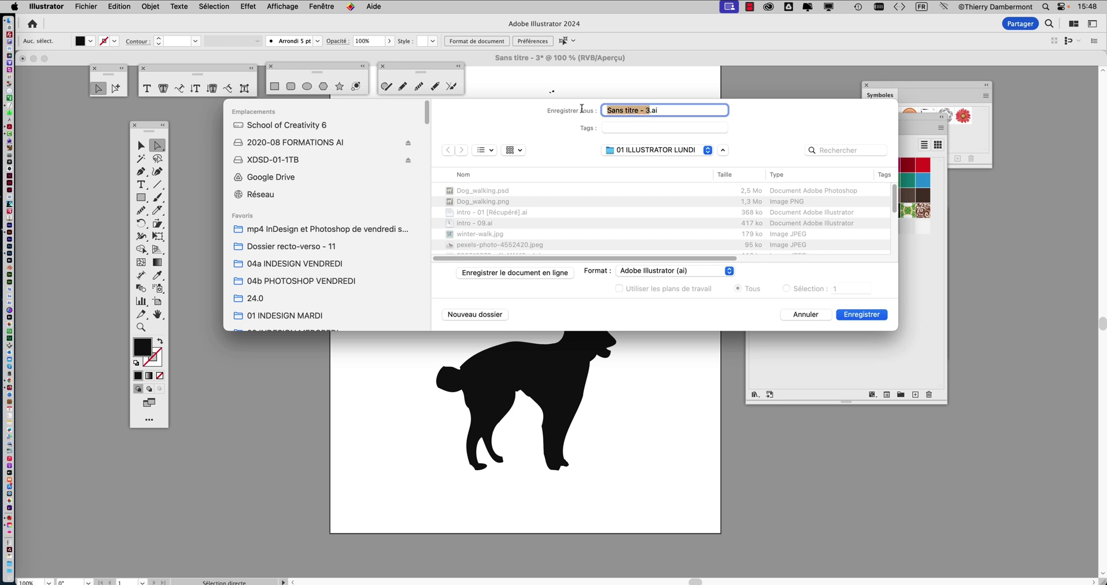
text(monogramme - 01)
click(859, 316)
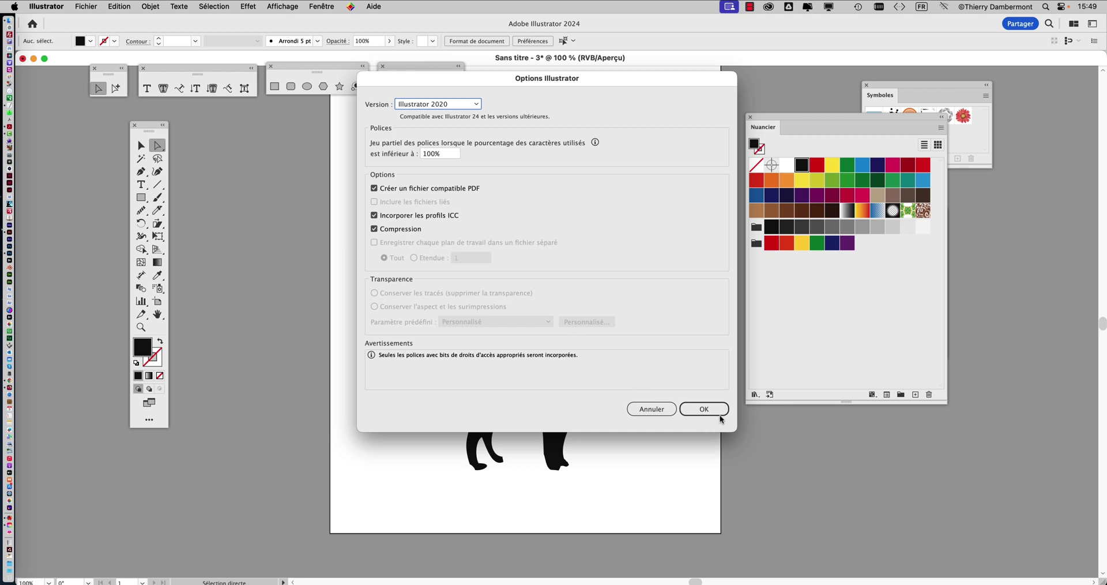
click(704, 409)
Compare the simplified dog silhouette with the original one, up close and at whole-page size
click(146, 148)
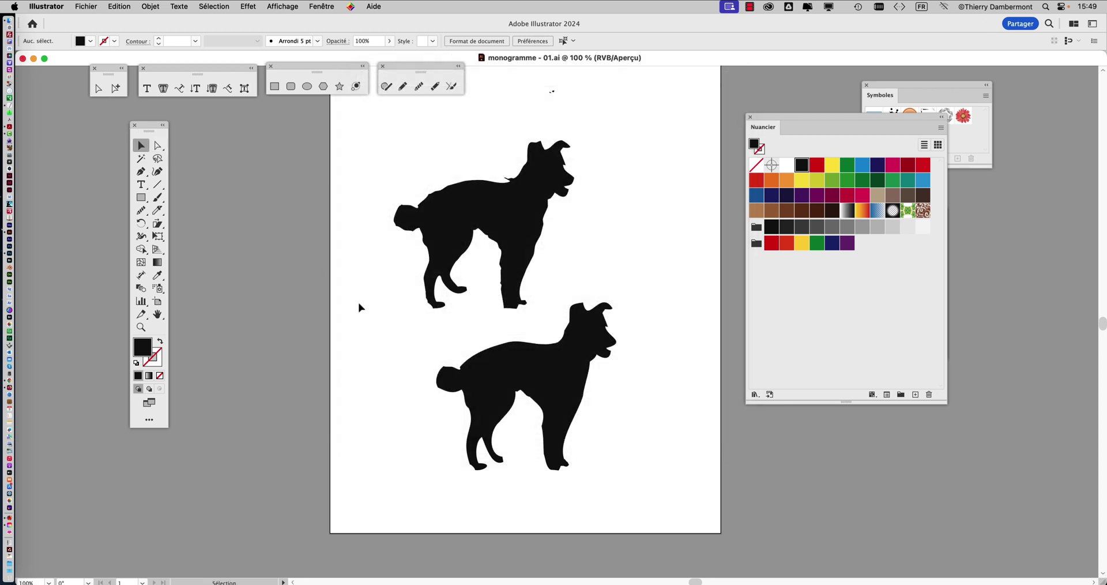
key(super+equal)
key(super+equal)
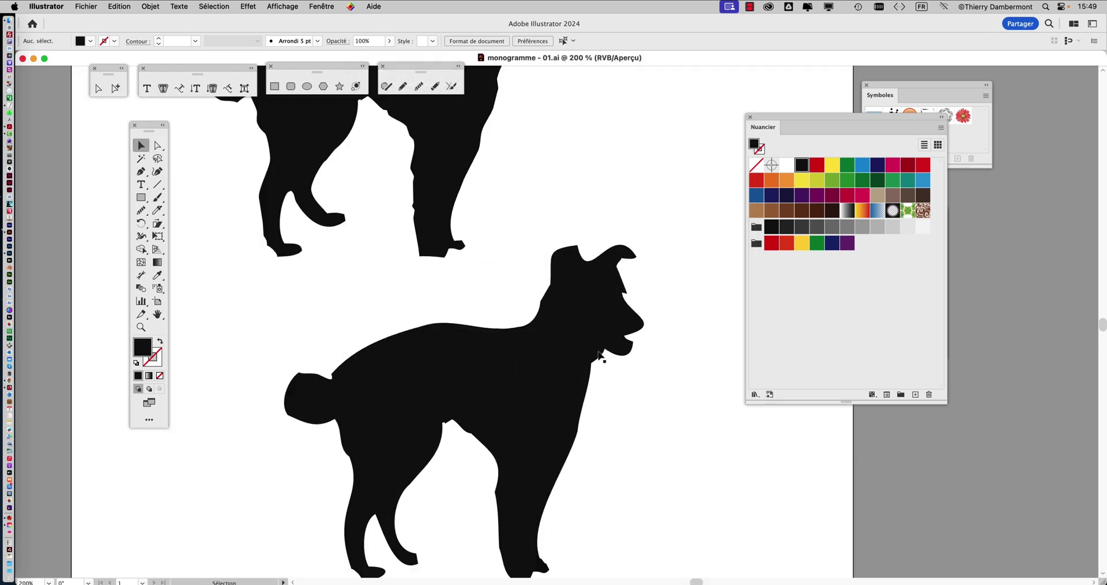
scroll(589, 367, down, 3)
key(super+minus)
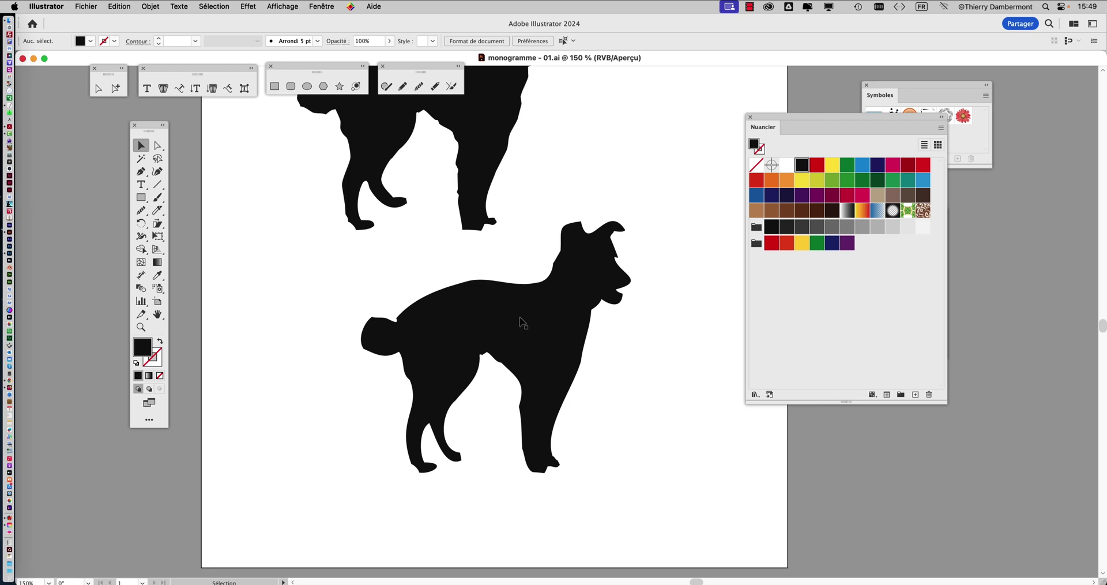
key(super+minus)
key(super+minus)
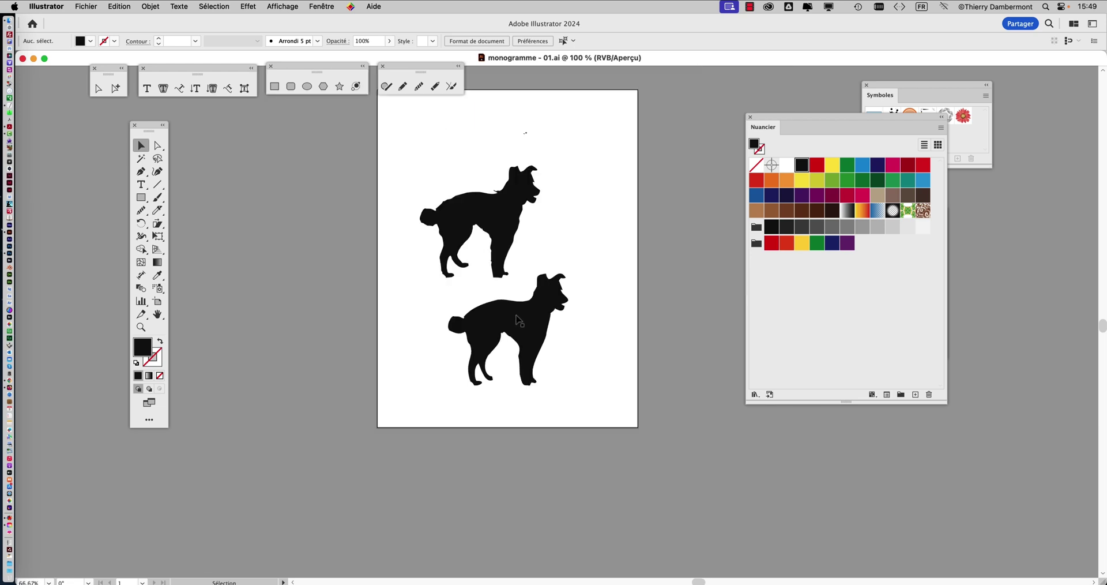
click(512, 317)
click(612, 351)
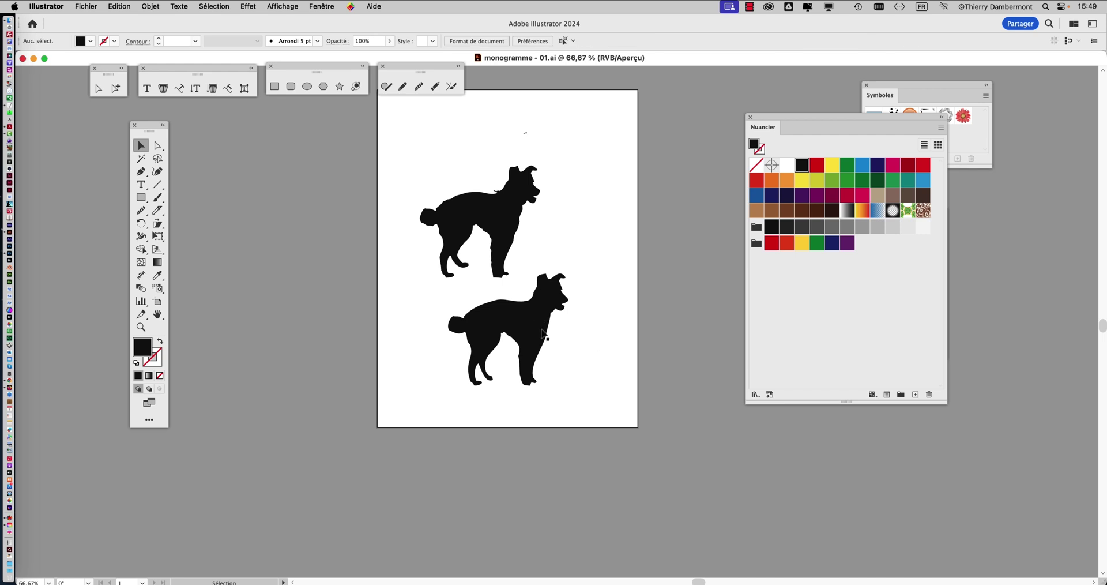
key(super+plus)
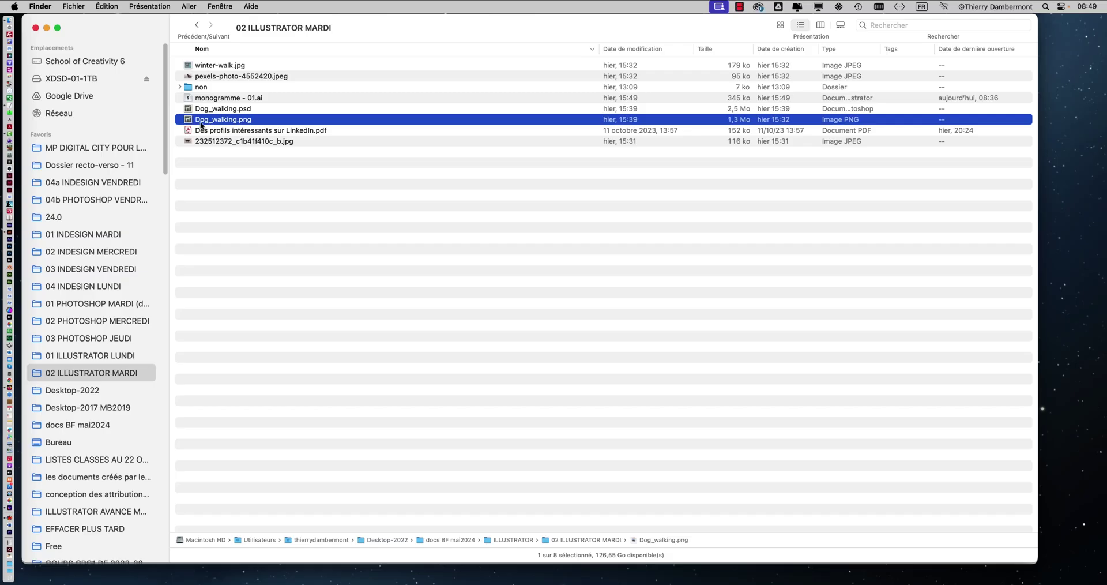
In Finder, preview the image Dog_walking.png and open Dog_walking.psd in Photoshop
key(space)
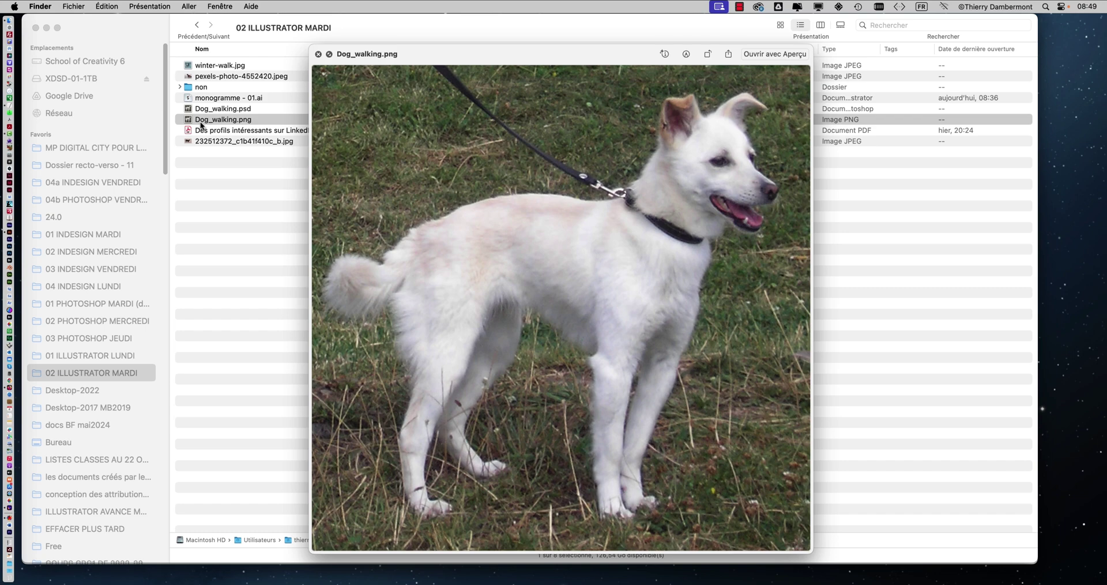
click(317, 55)
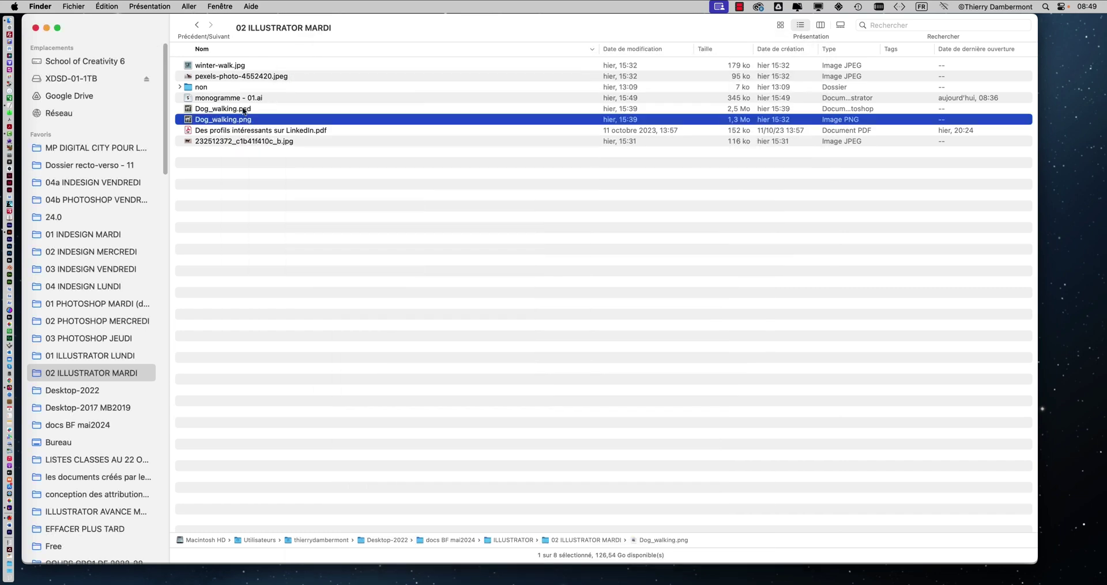
click(228, 112)
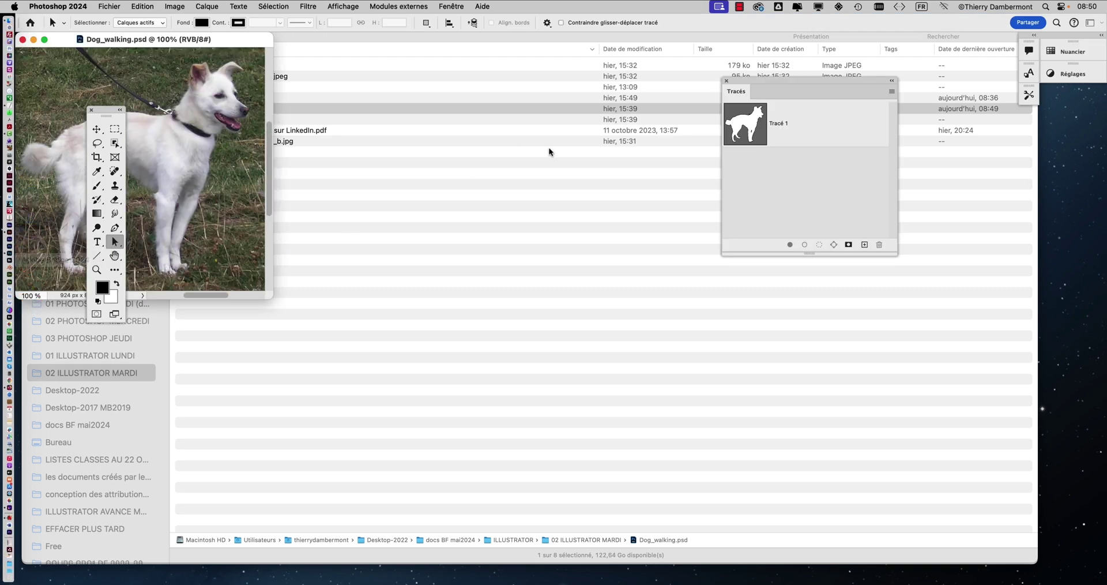
With other apps hidden, place the dog photo beside the Paths panel to view its saved path, and close the document
key(super+alt+h)
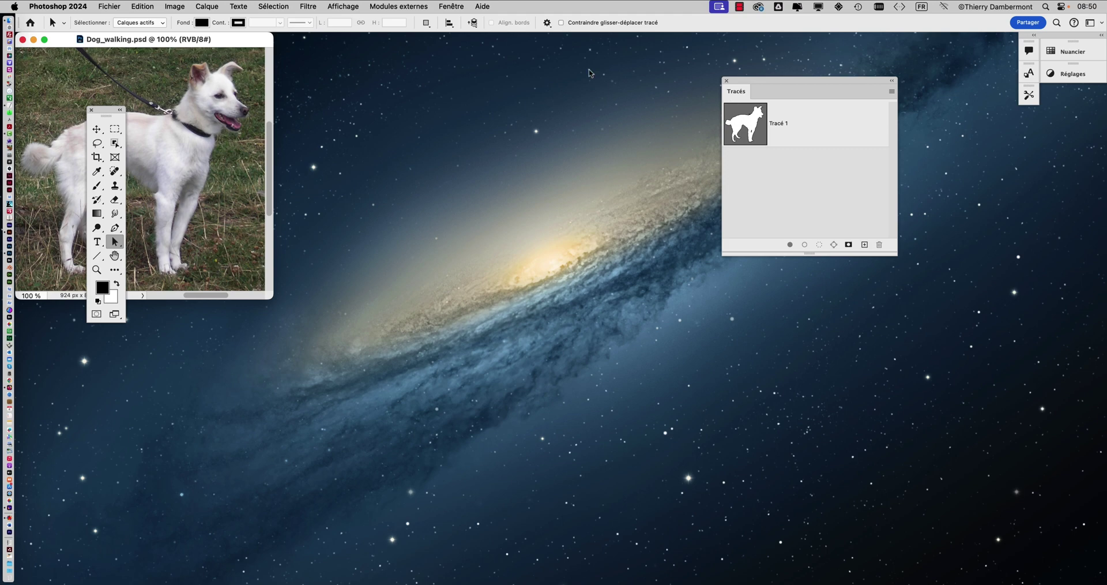
drag(238, 43, 587, 107)
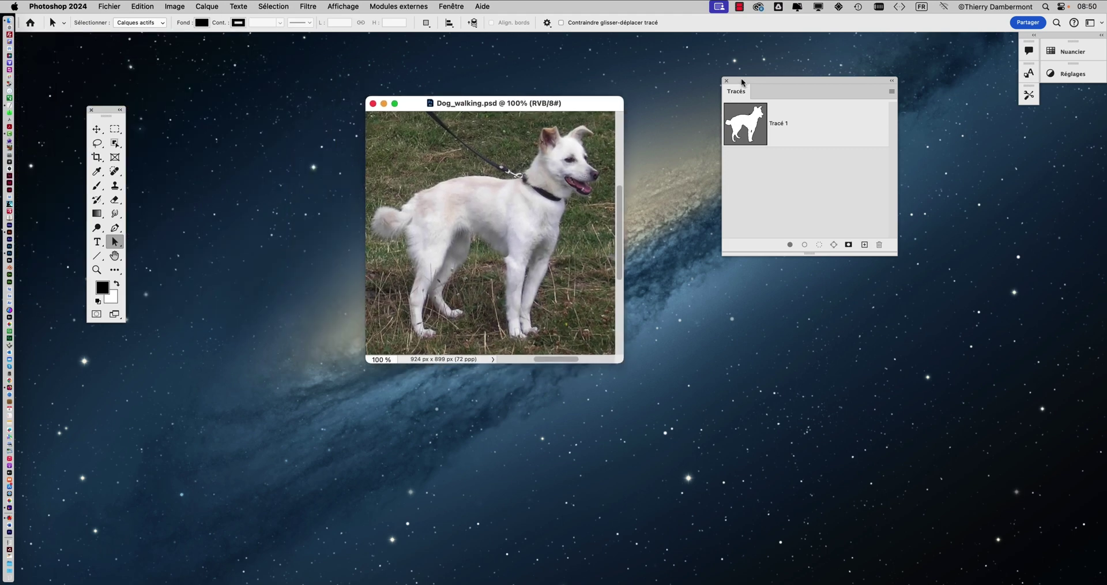
drag(742, 83, 660, 145)
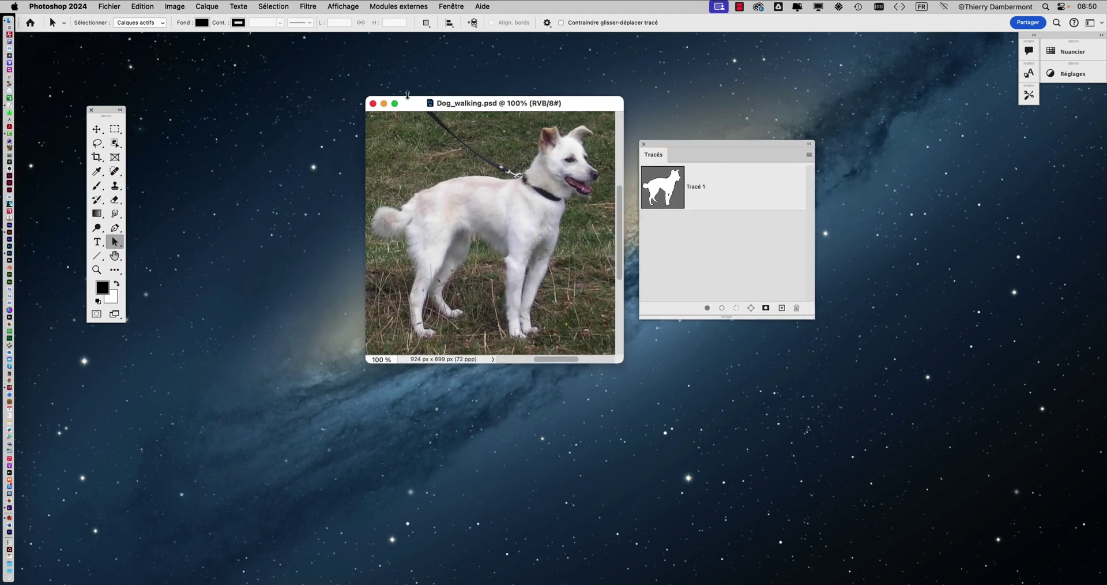
click(373, 104)
Switch to Finder and preview the image pexels-photo-4552420.jpeg
key(super+Tab)
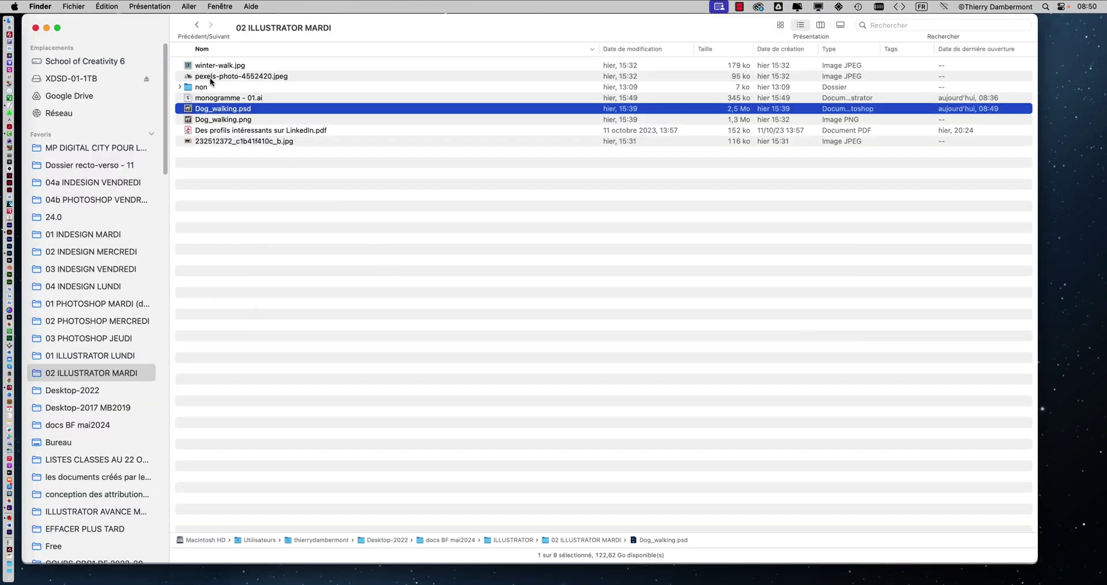
click(211, 77)
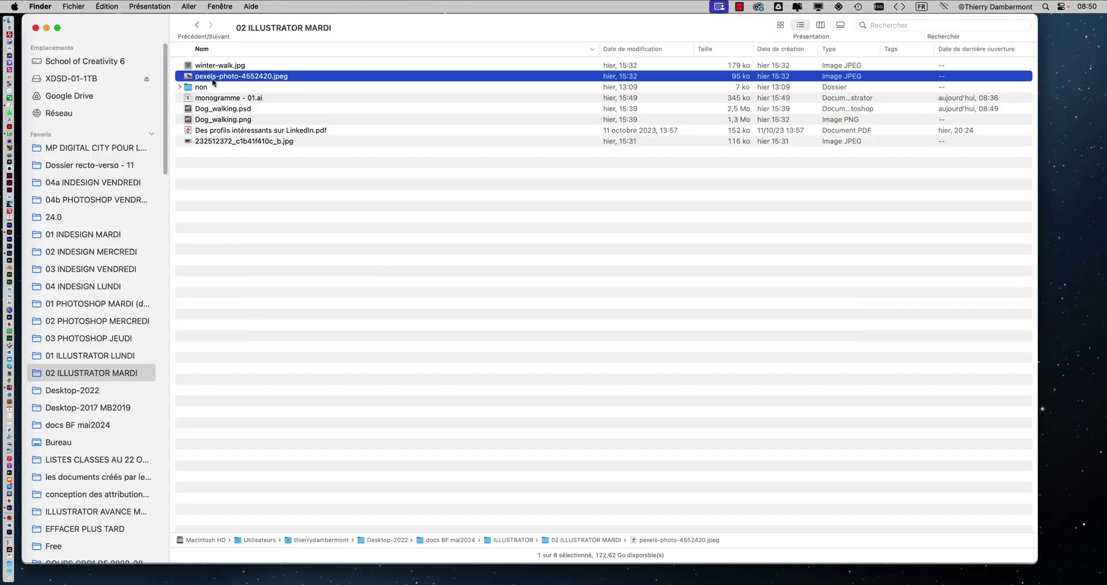
key(space)
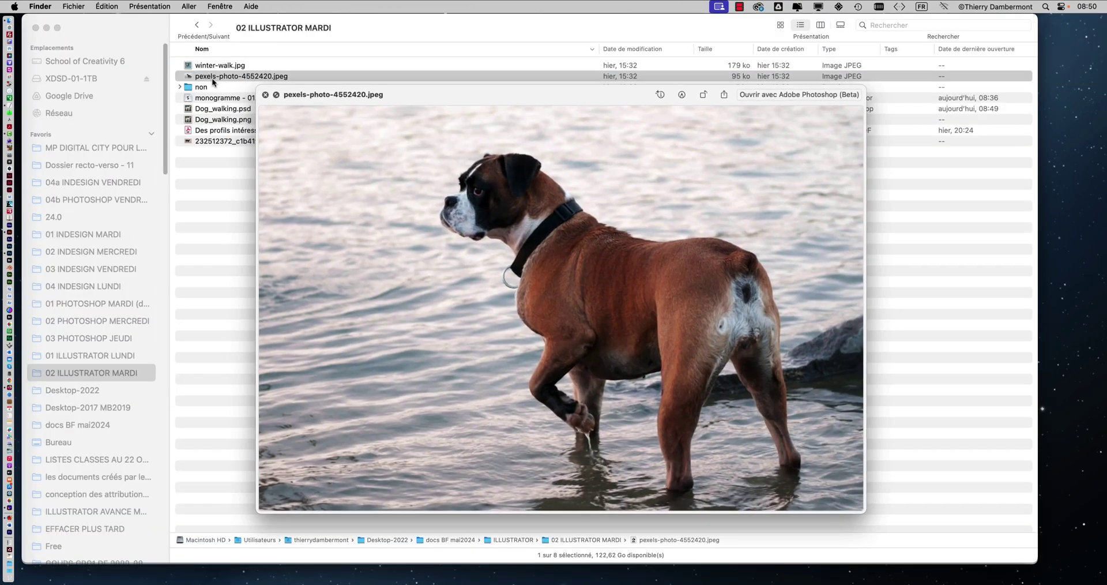
Preview the image winter-walk.jpg in Finder
key(space)
click(210, 68)
key(space)
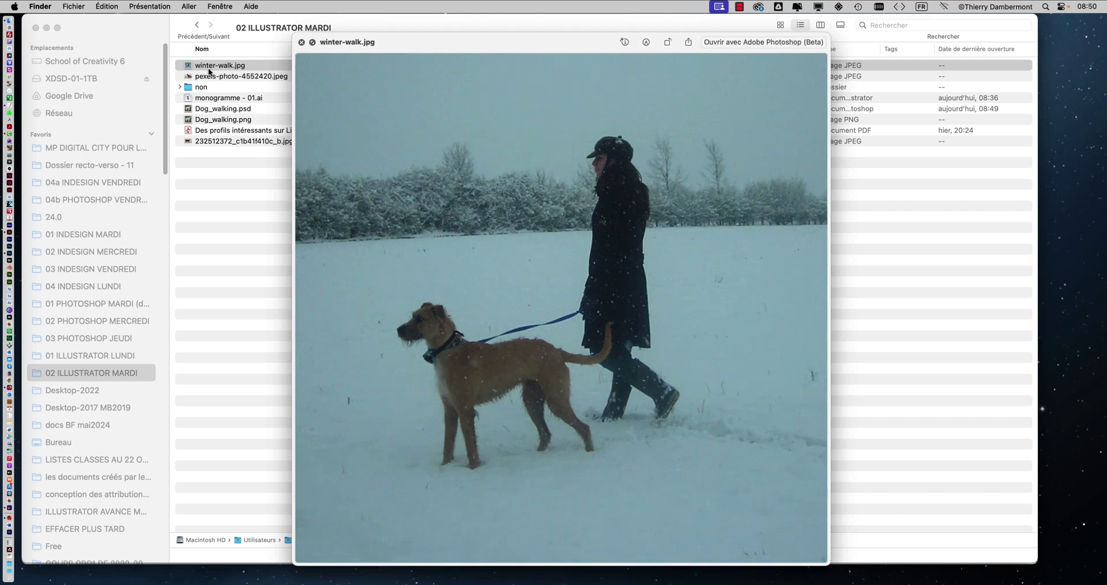
key(space)
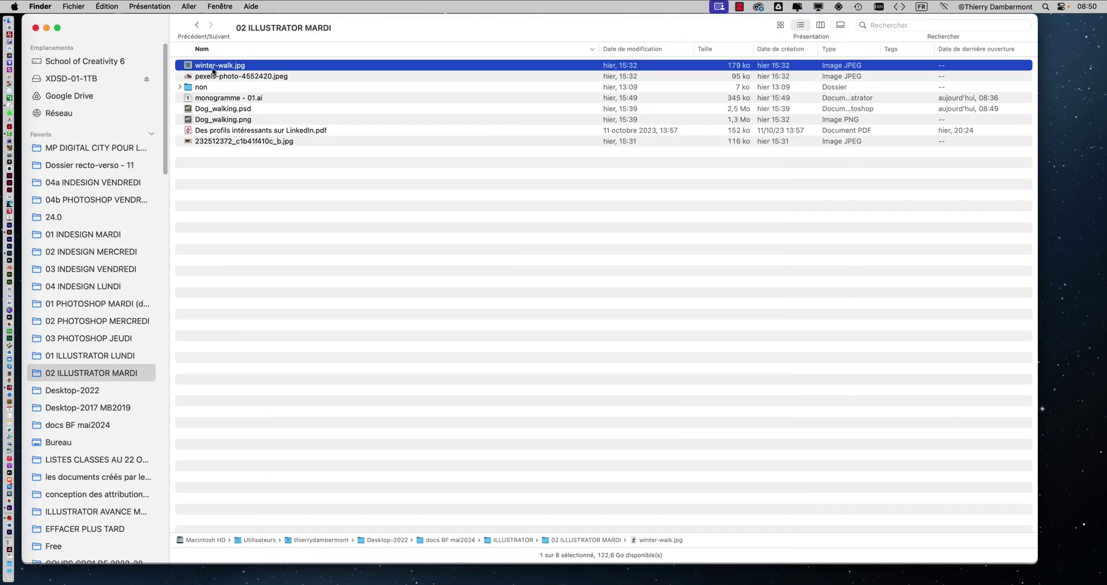
Open winter-walk.jpg in Photoshop and show the photo enlarged in full-screen mode with the menu bar
drag(213, 71, 13, 256)
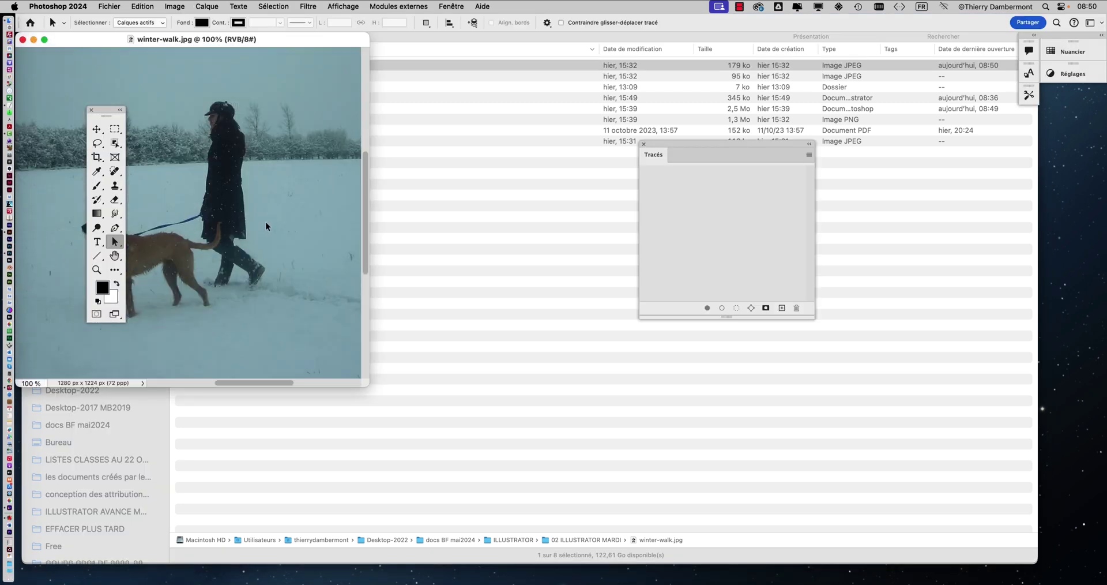
key(f)
drag(499, 277, 351, 261)
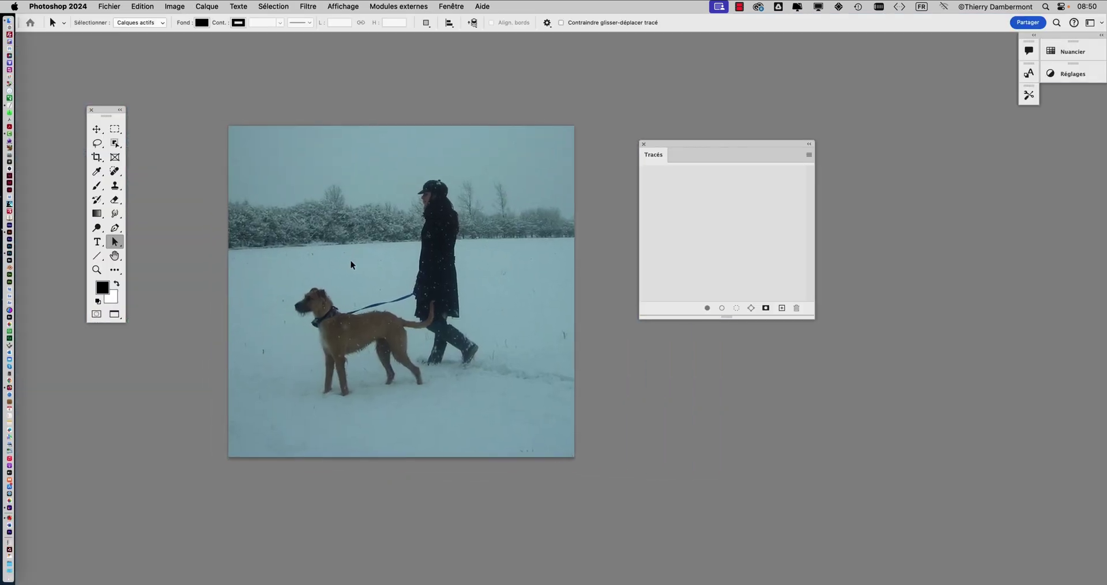
scroll(351, 254, up, 3)
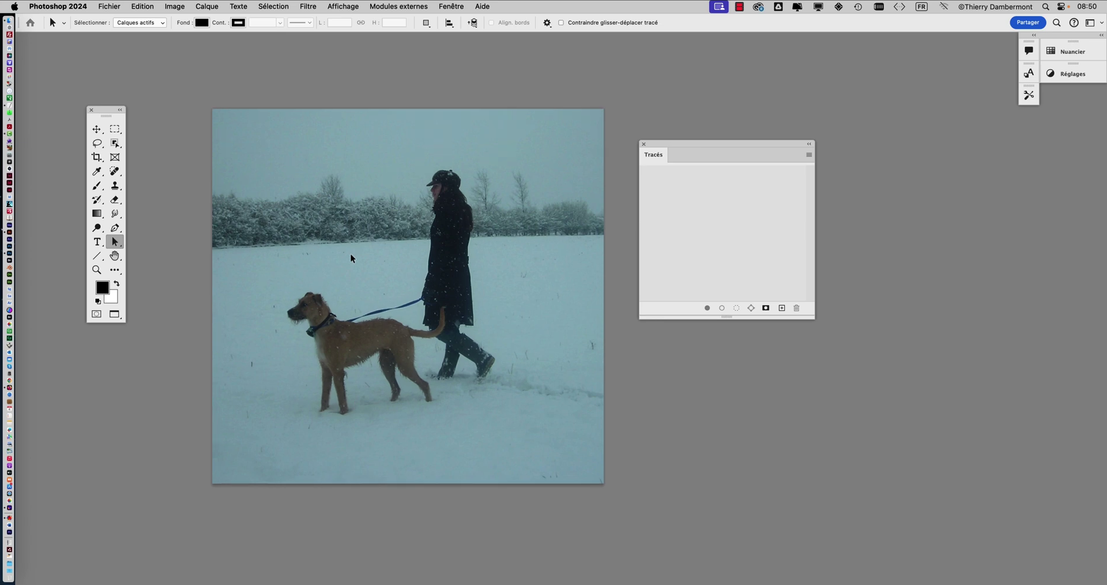
scroll(351, 253, up, 2)
drag(351, 254, 333, 211)
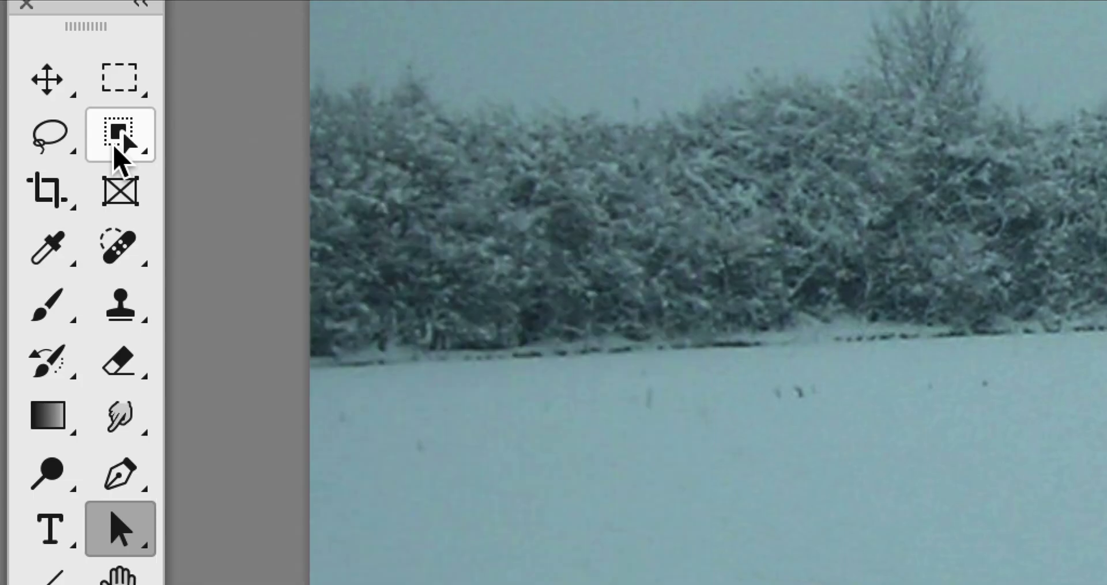
Select the dog with the Object Selection tool, move the Paths panel clear of it, and switch to the Move tool
click(120, 134)
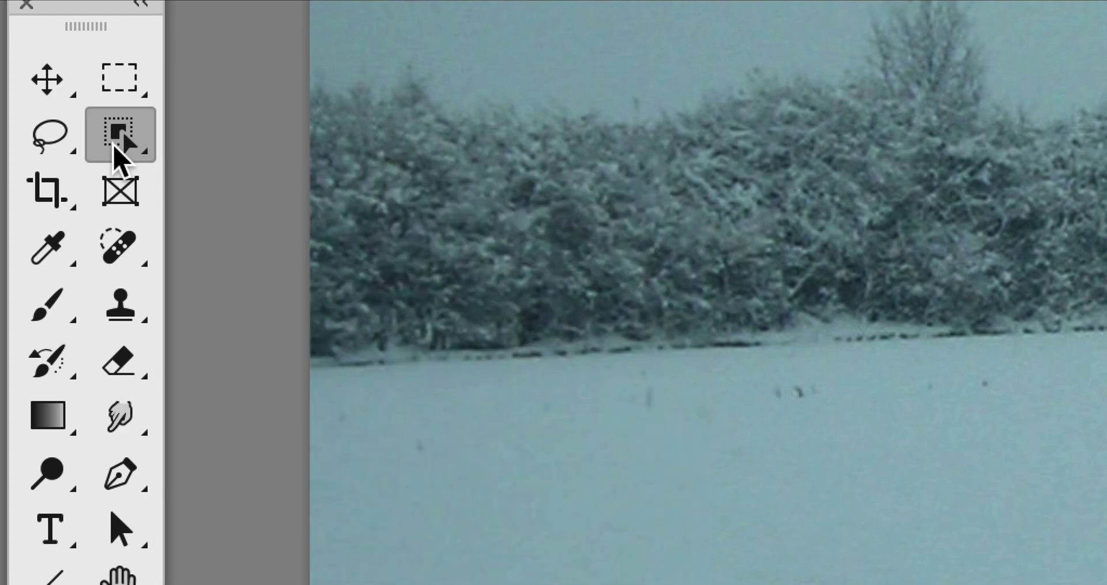
click(115, 148)
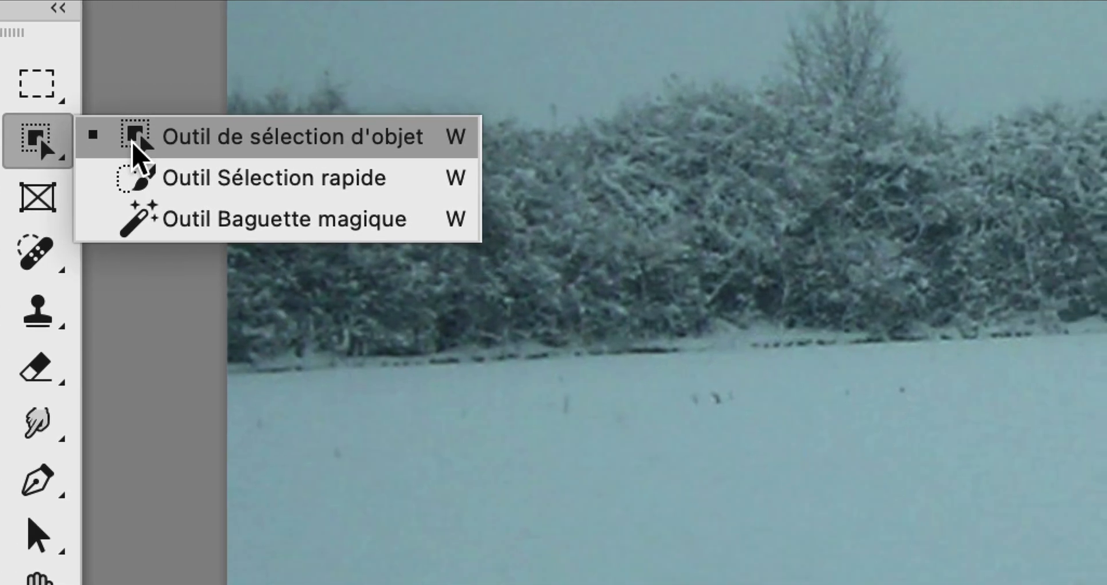
click(134, 145)
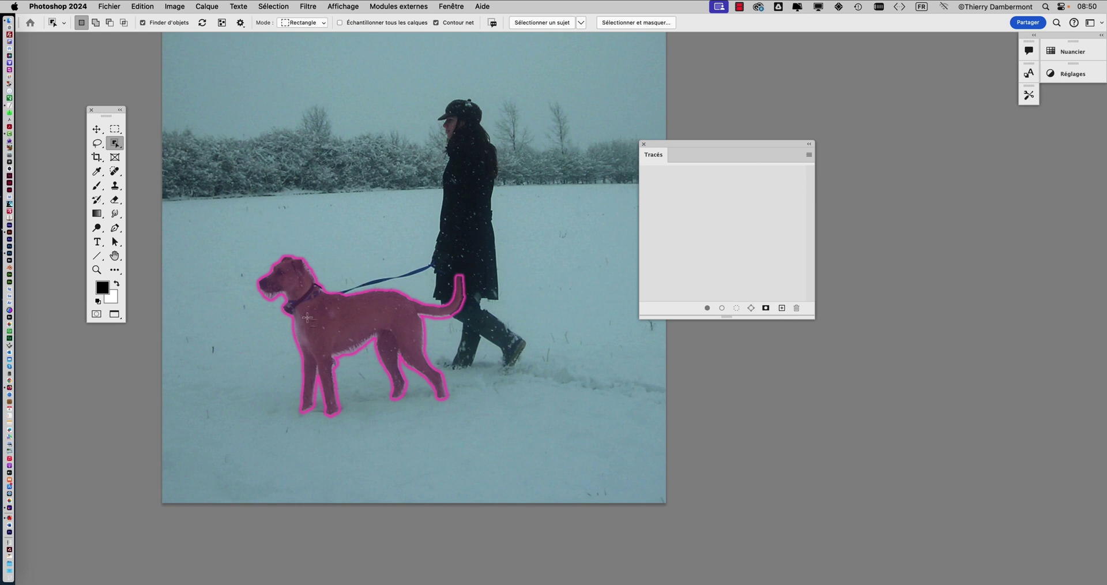
scroll(308, 317, up, 3)
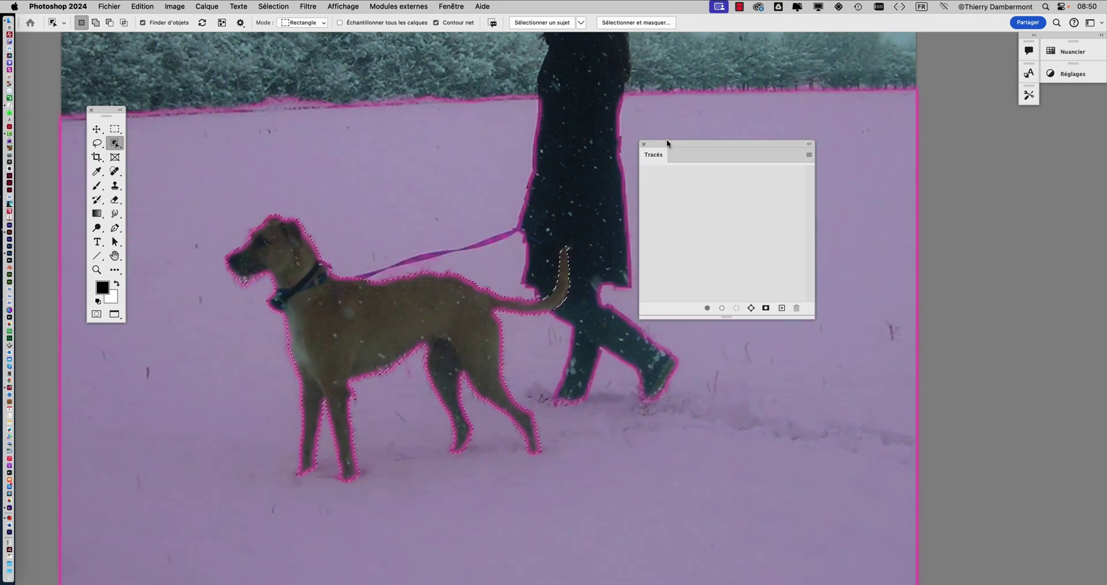
drag(667, 143, 771, 117)
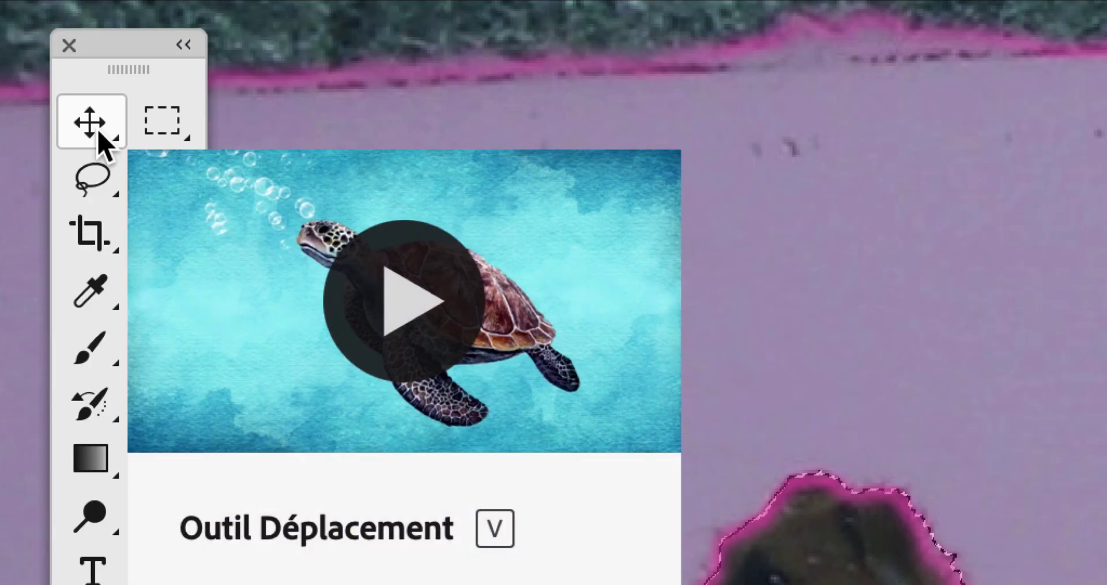
click(98, 133)
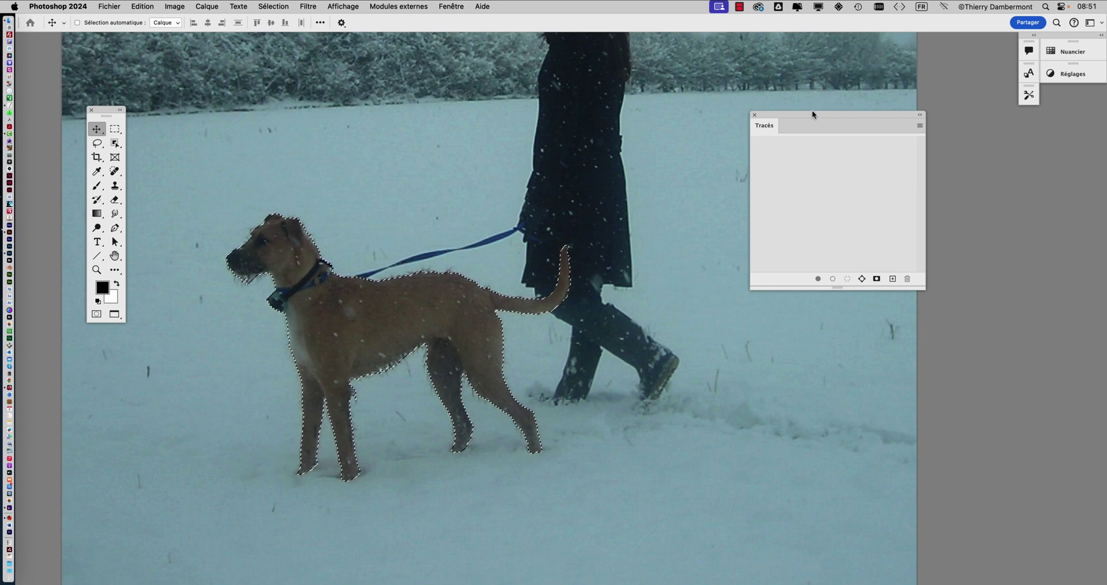
drag(812, 113, 767, 123)
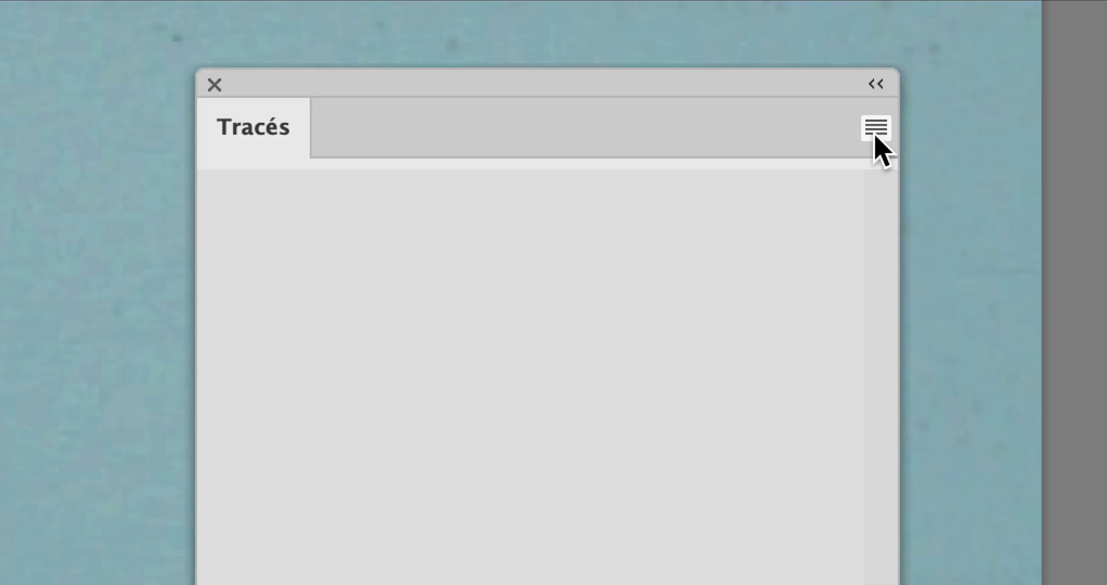
click(875, 131)
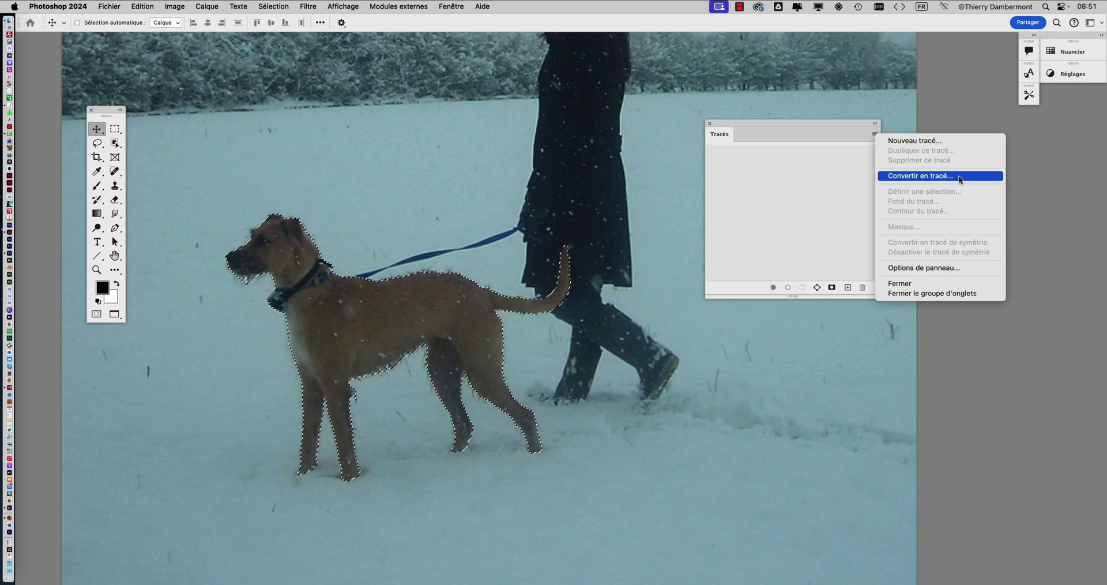
click(959, 176)
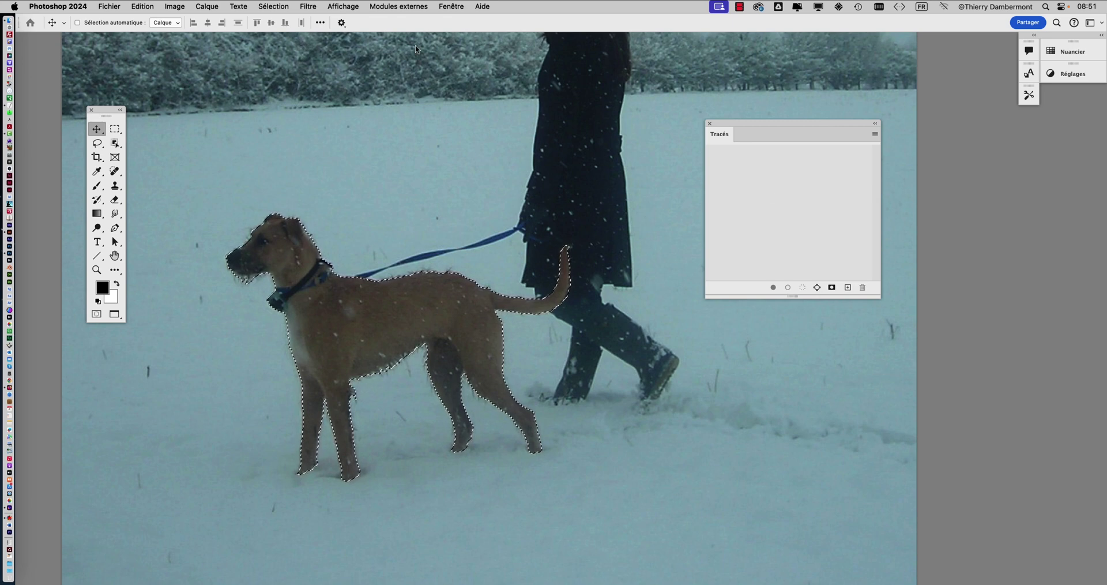
Save the dog selection as a new alpha channel in winter-walk.jpg, and show the Channels panel beside the Paths panel
click(274, 6)
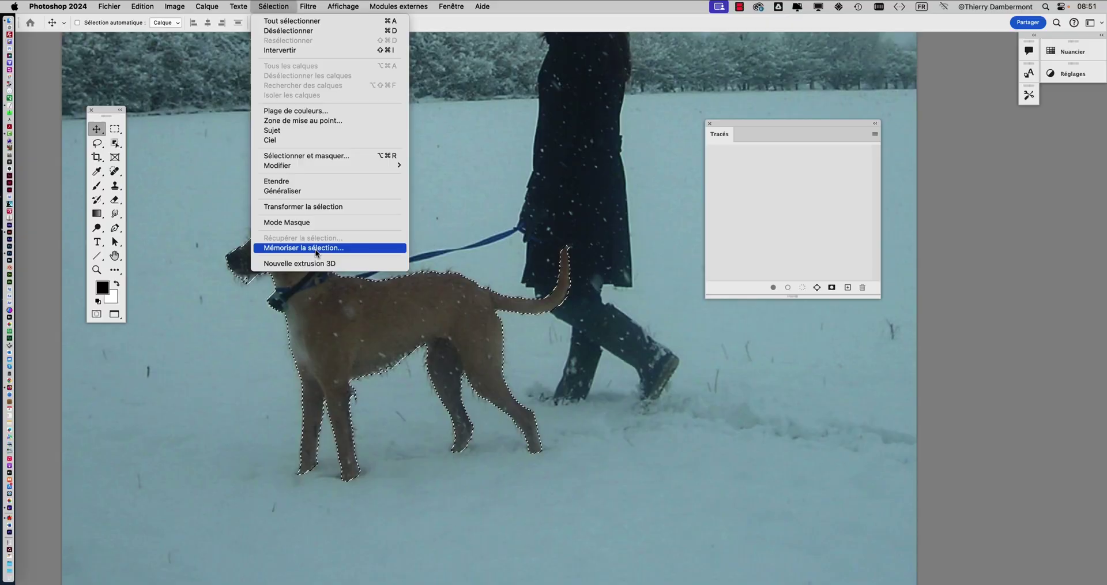
click(317, 248)
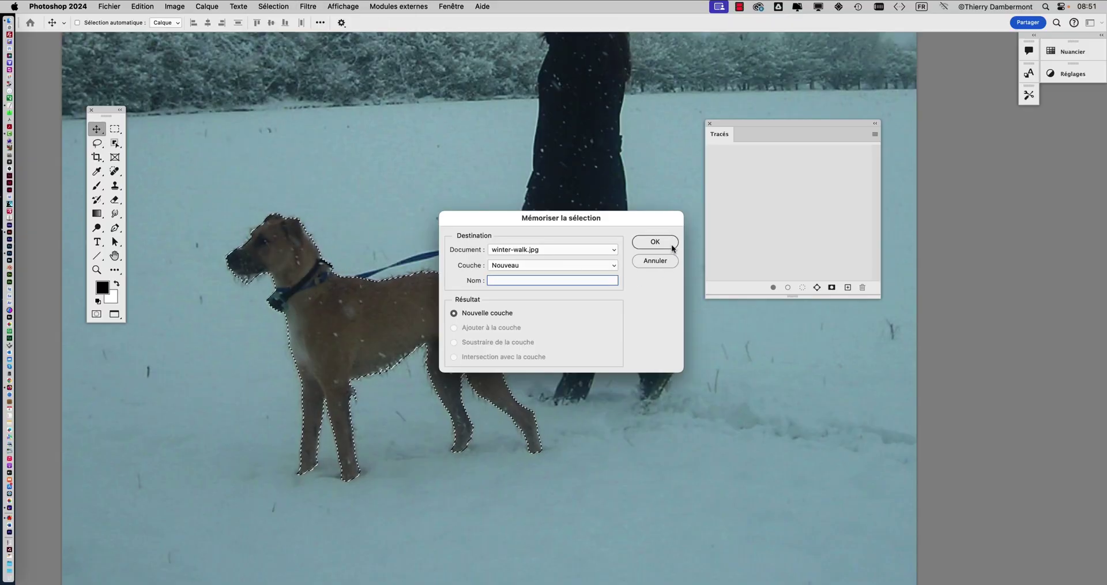
click(671, 242)
click(451, 6)
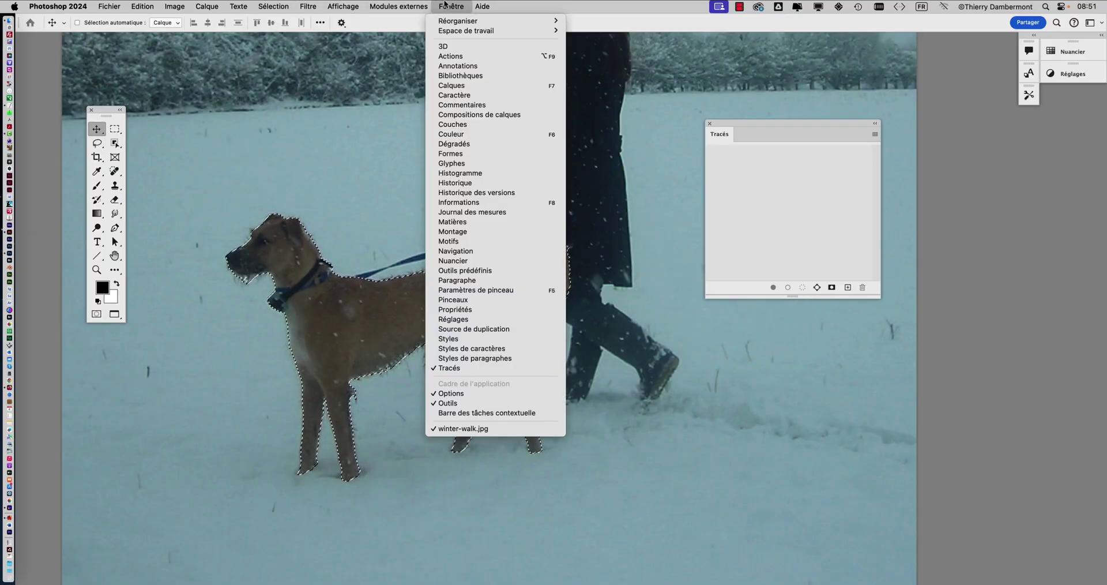
click(456, 125)
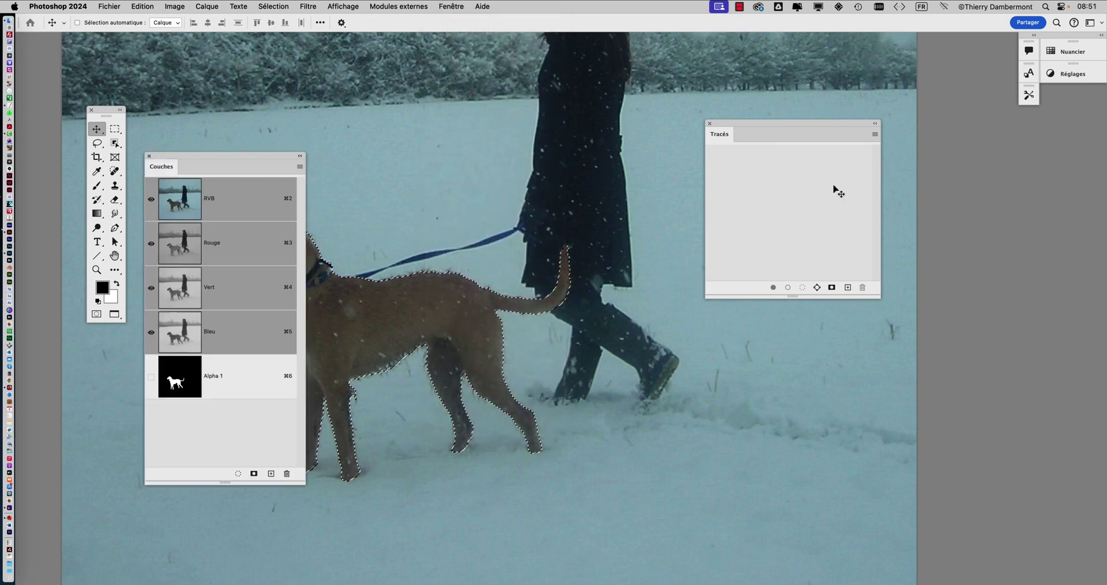
drag(176, 156, 944, 123)
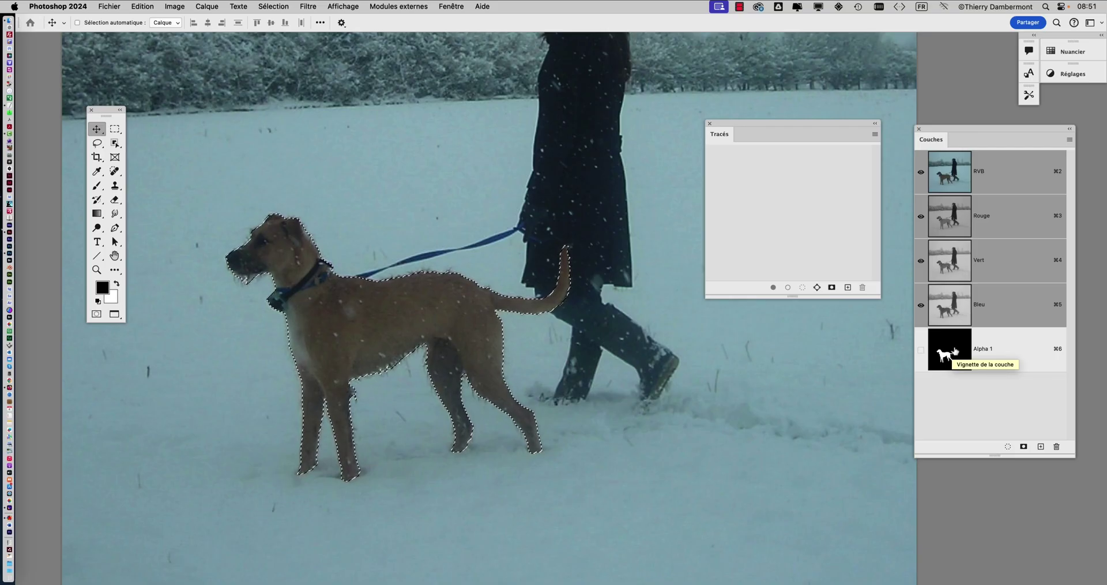
drag(721, 122, 674, 105)
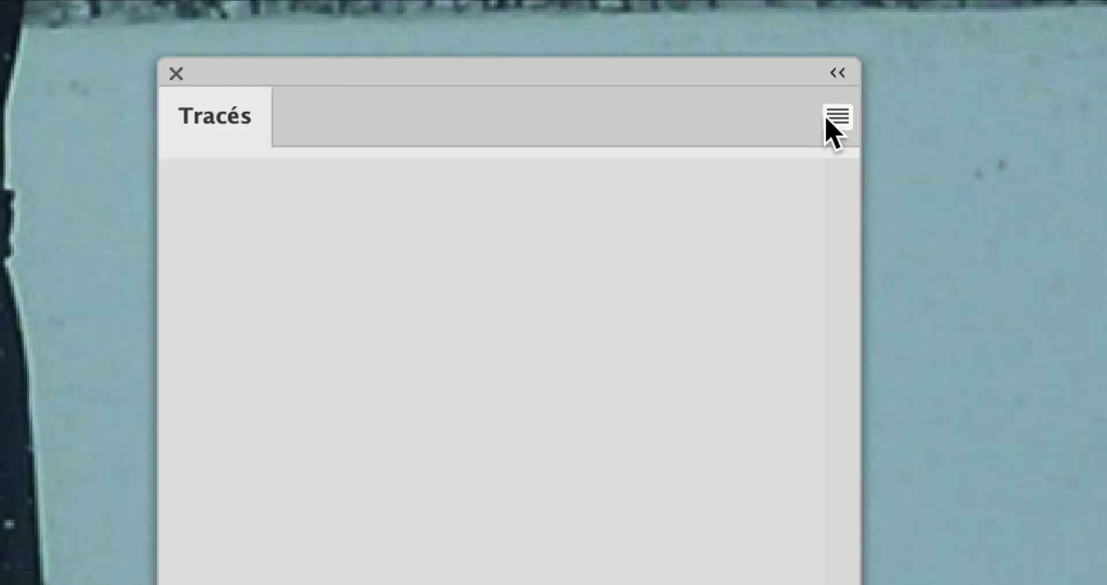
Convert the dog selection to a work path with a tolerance of 2,0 pixels and store it as a saved path
click(831, 120)
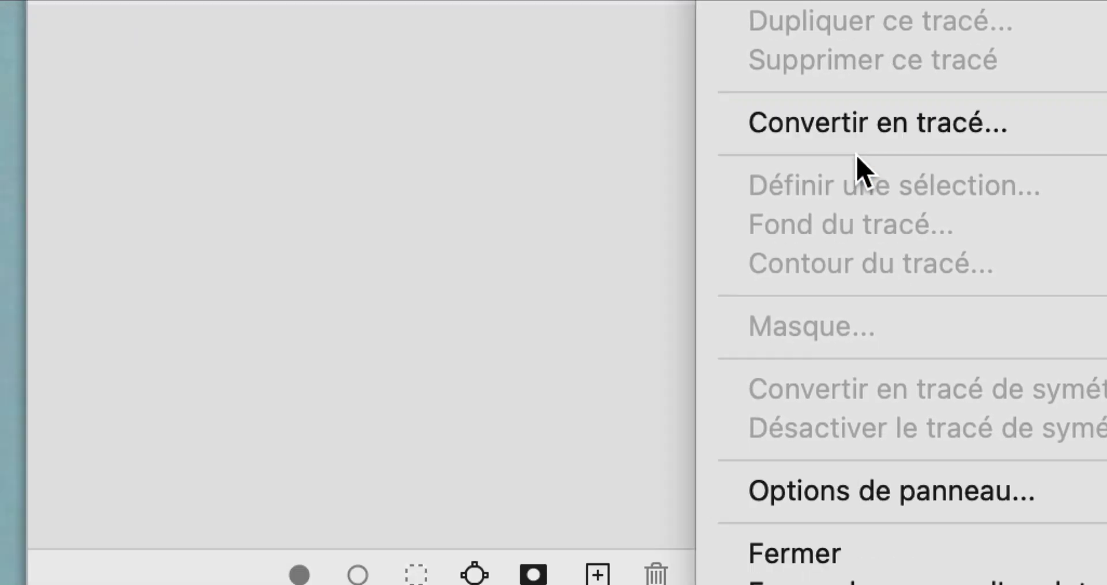
click(858, 151)
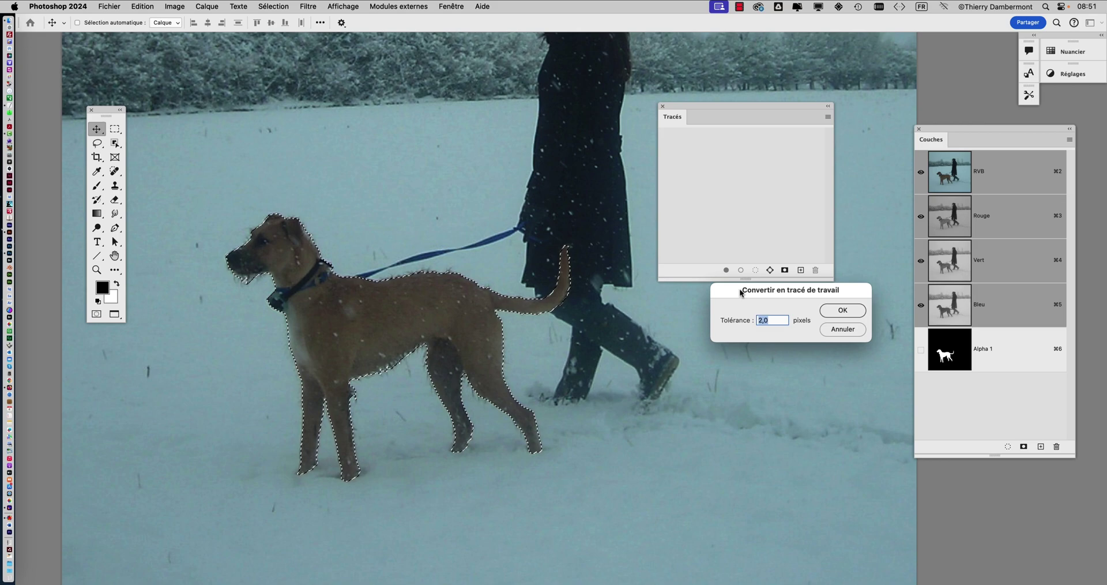
drag(742, 292, 390, 105)
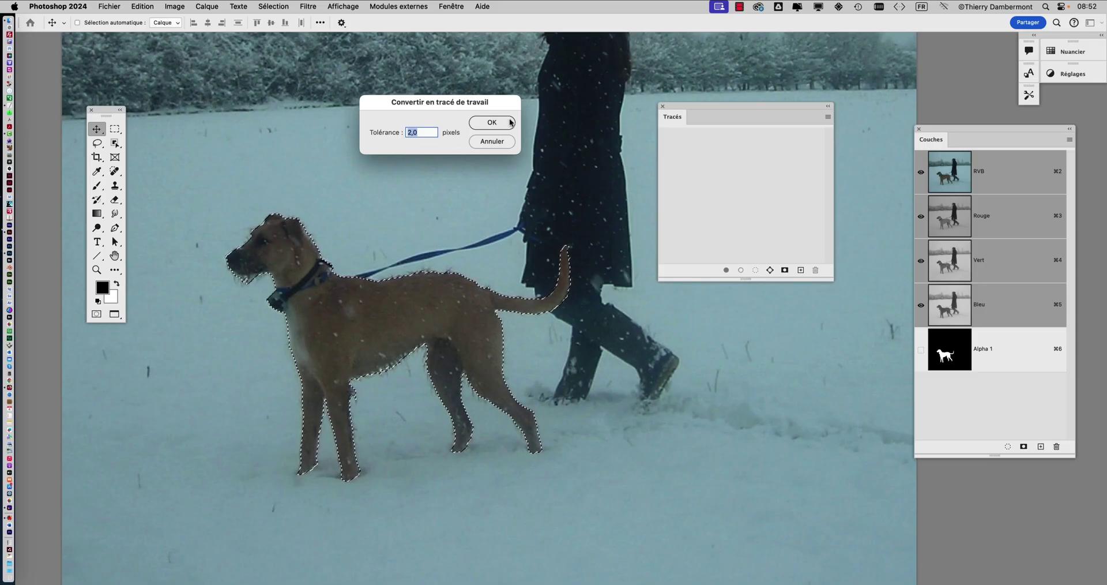
click(492, 122)
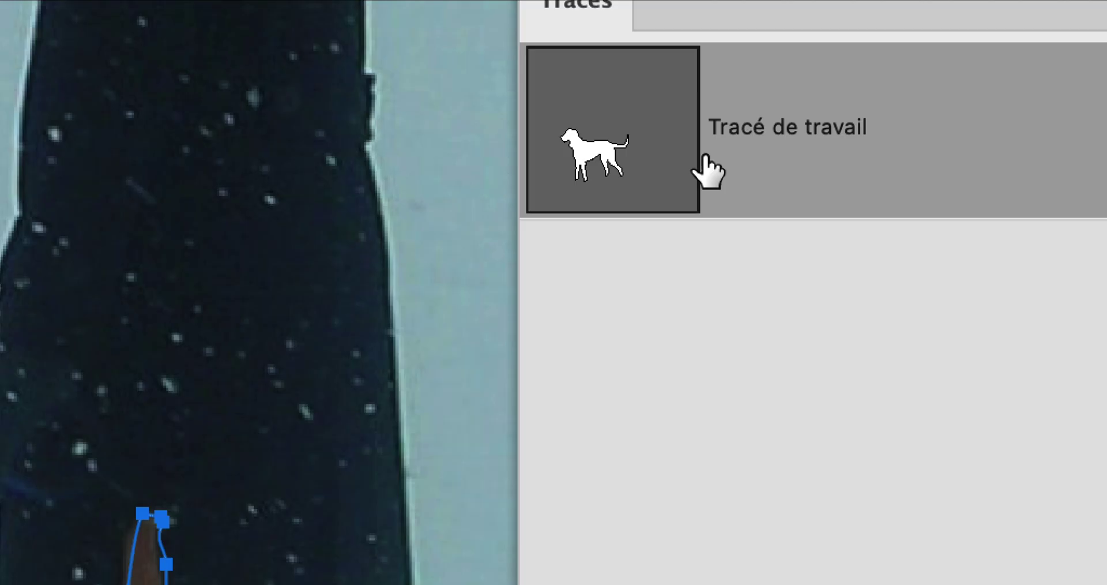
drag(718, 168, 779, 251)
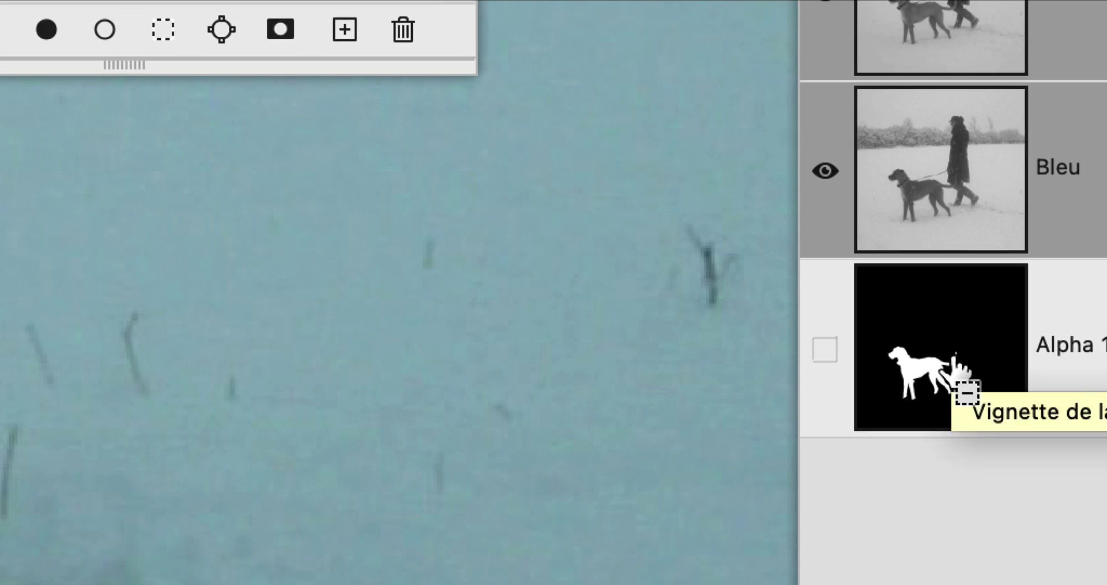
Load the dog selection from the alpha channel, deselect the saved path, and convert the selection to a work path with 0,5 pixels tolerance
super+click(958, 369)
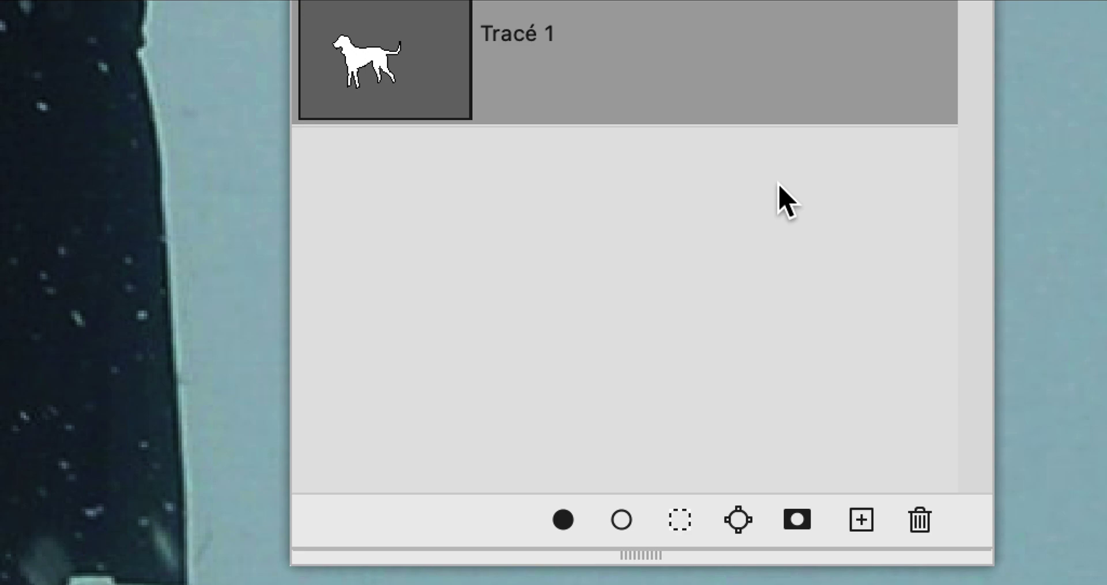
click(779, 184)
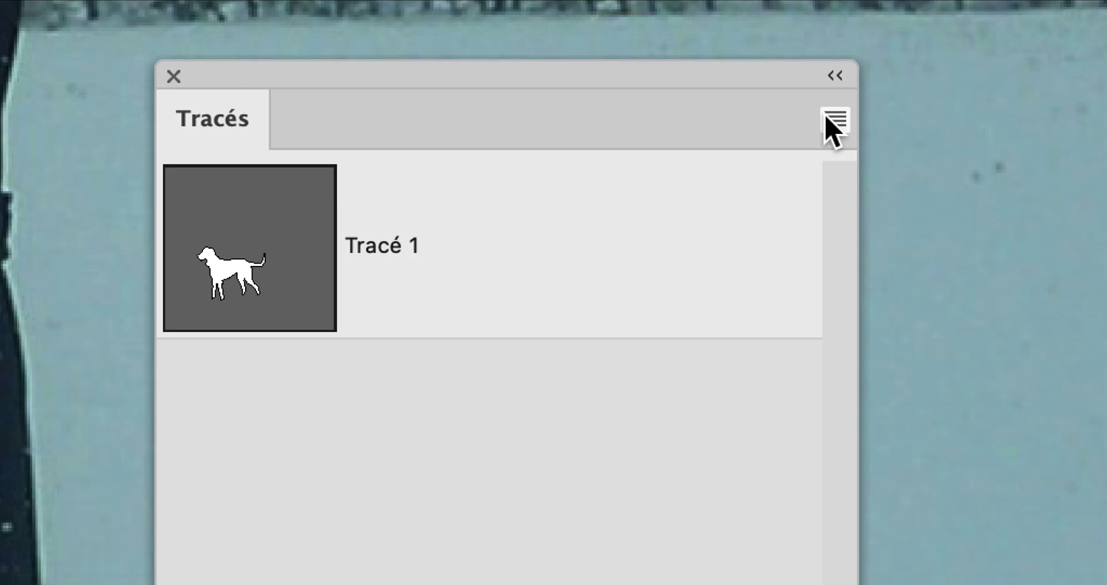
click(835, 122)
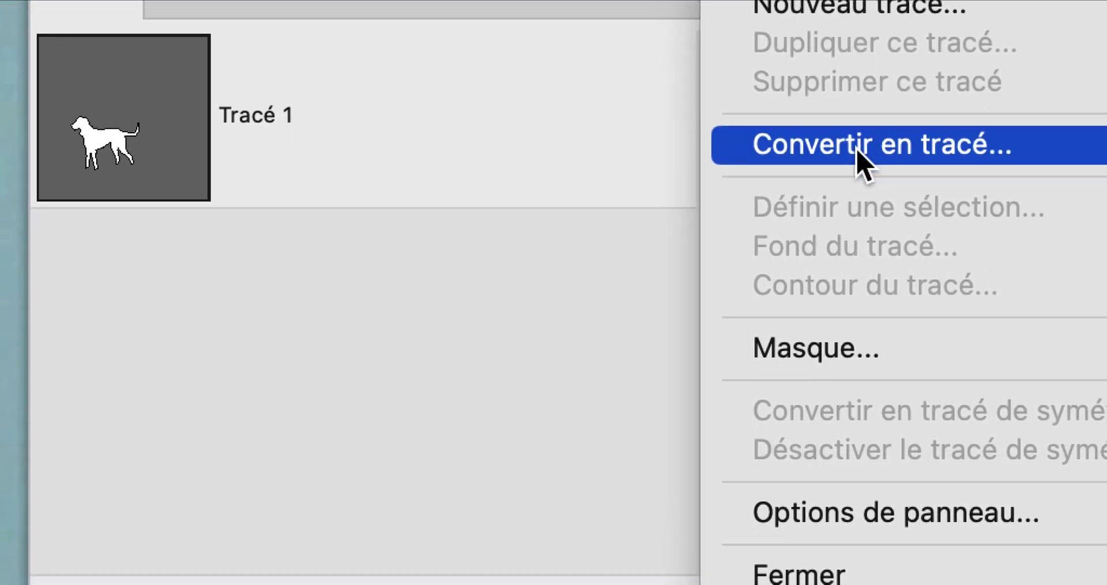
click(859, 157)
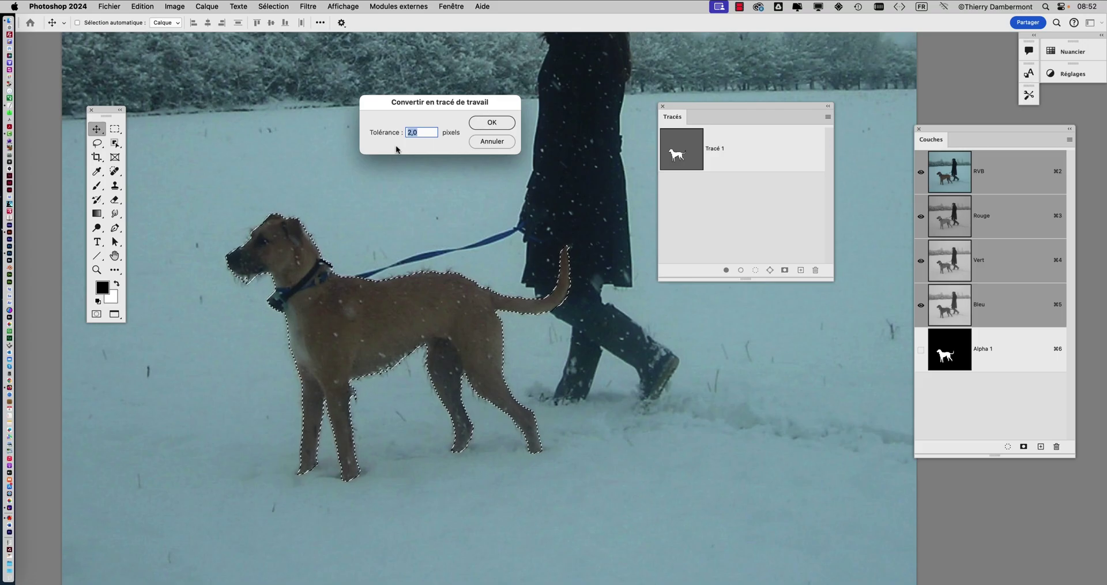
text(0,5)
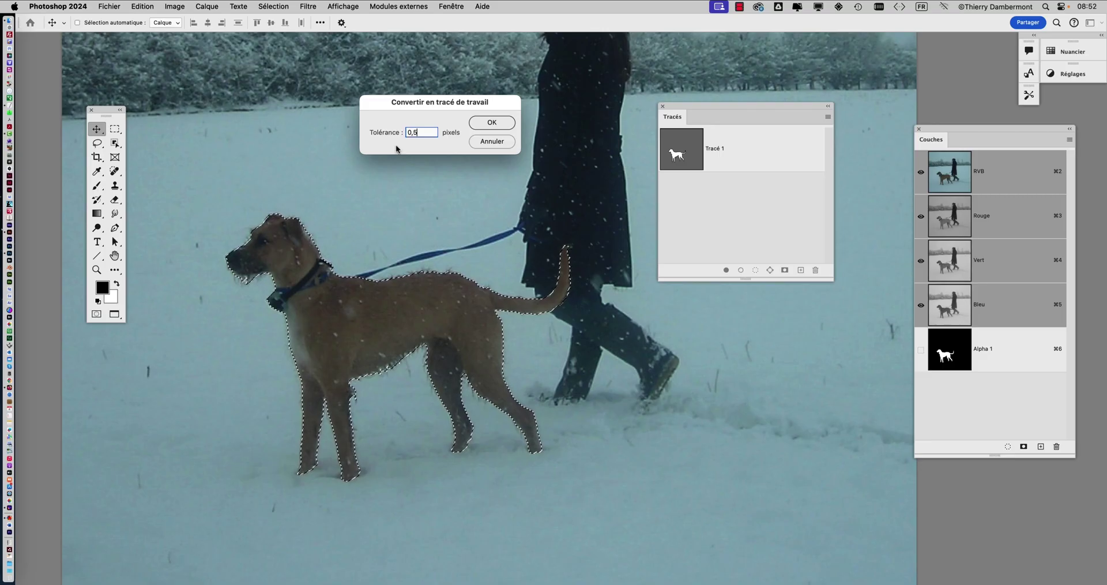
click(494, 123)
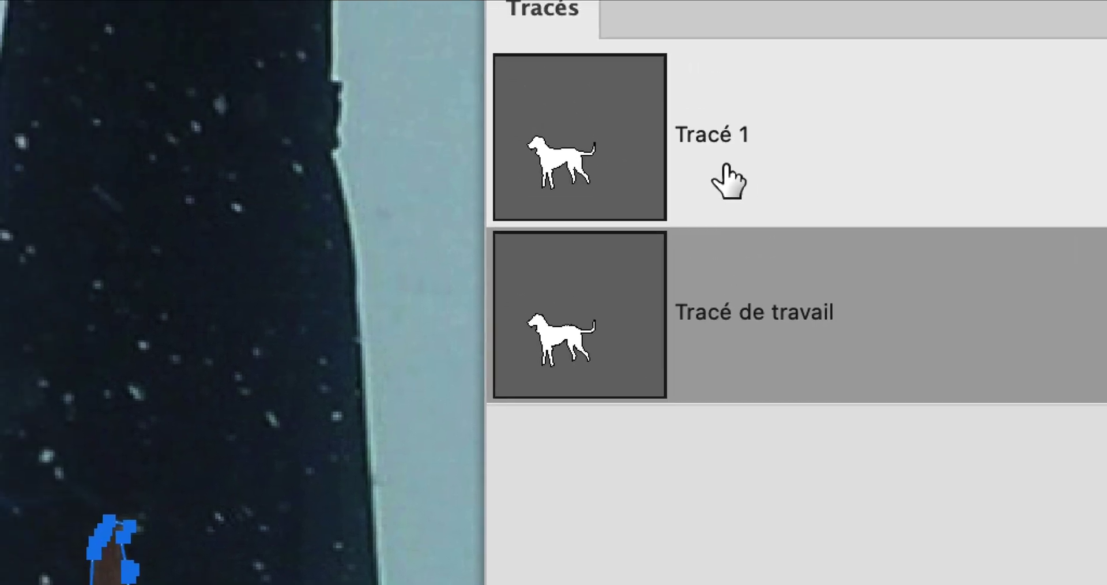
Rename the saved dog path, made with the 2-pixel tolerance, as 2
click(724, 163)
double_click(724, 164)
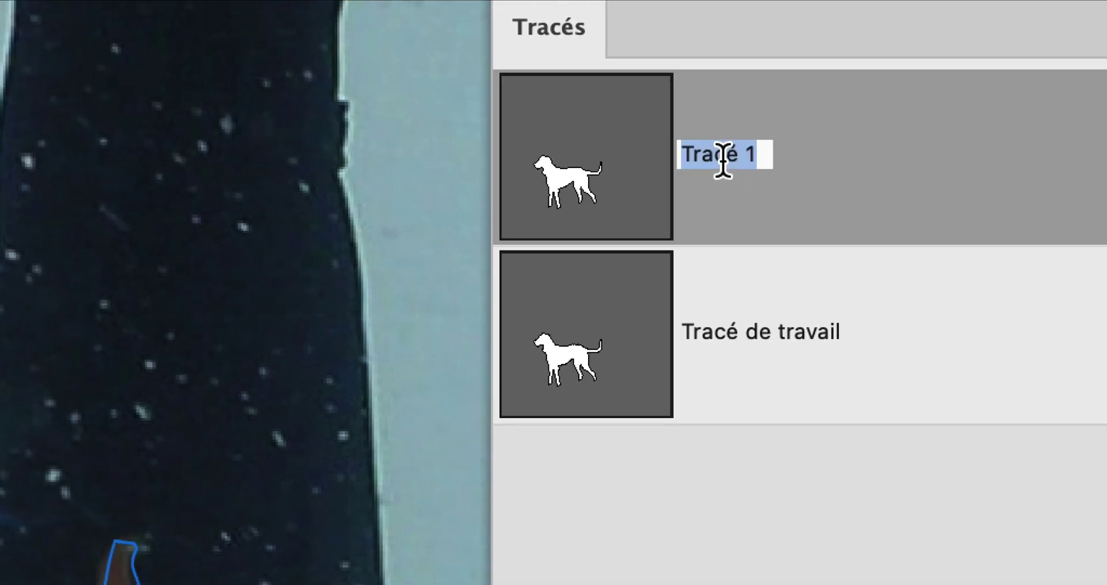
text(2)
key(Return)
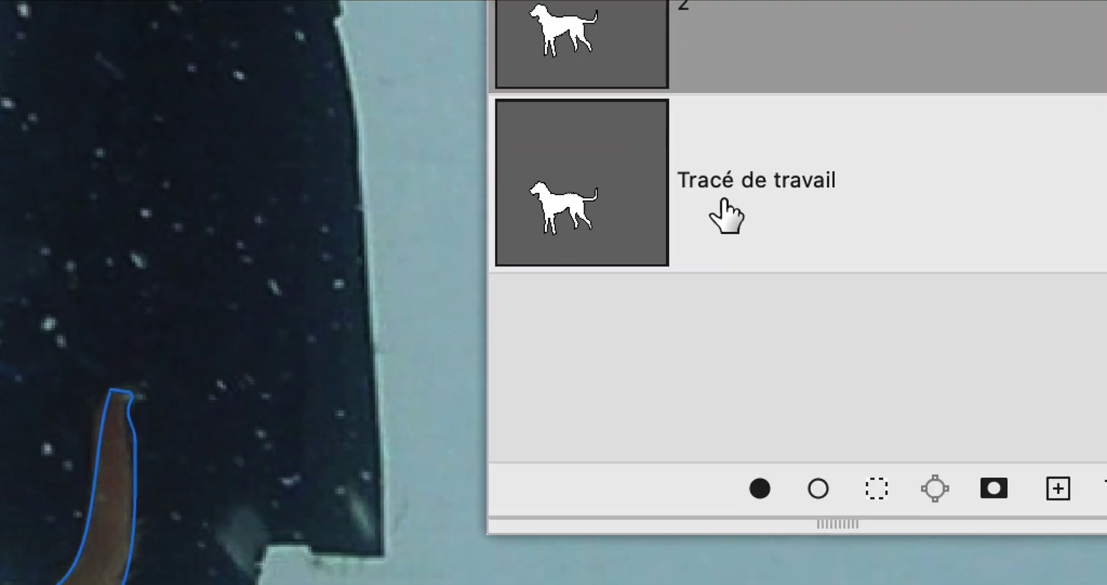
Save the dog work path made with the 0,5-pixel tolerance as a permanent path named 0,5
double_click(727, 213)
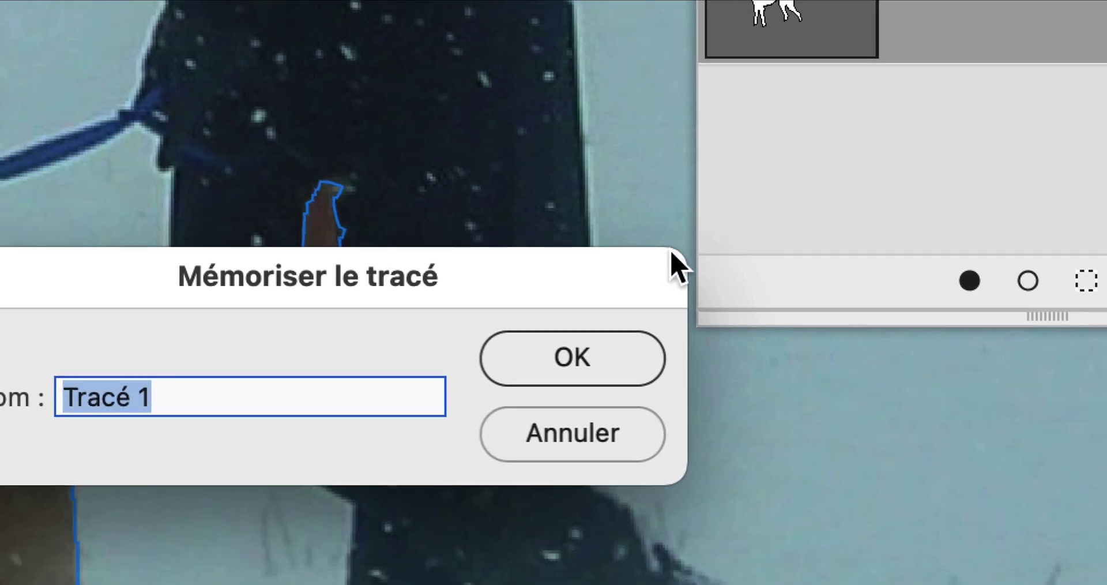
text(0,5)
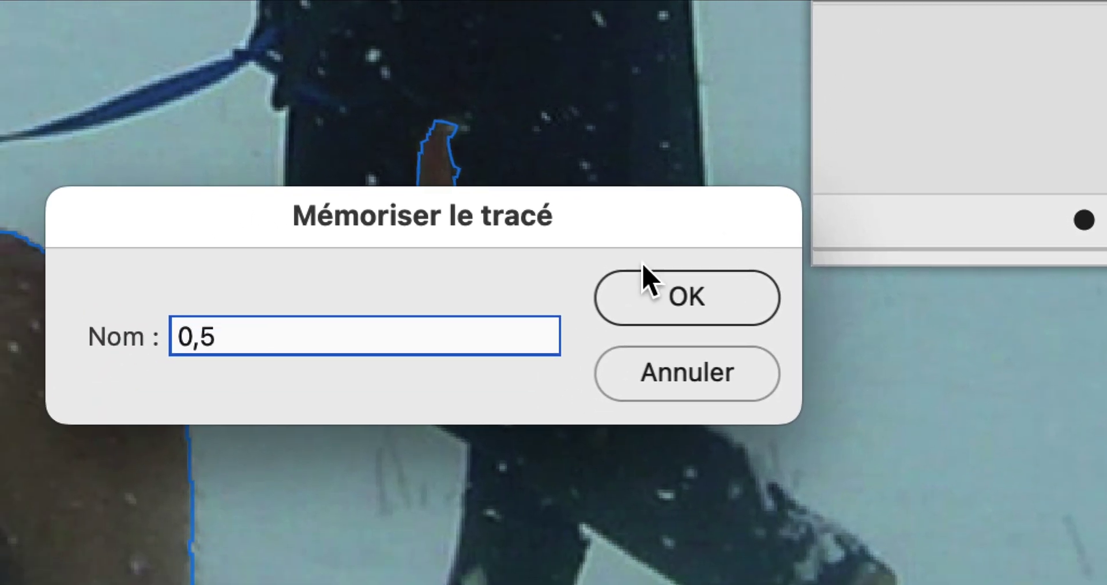
click(680, 296)
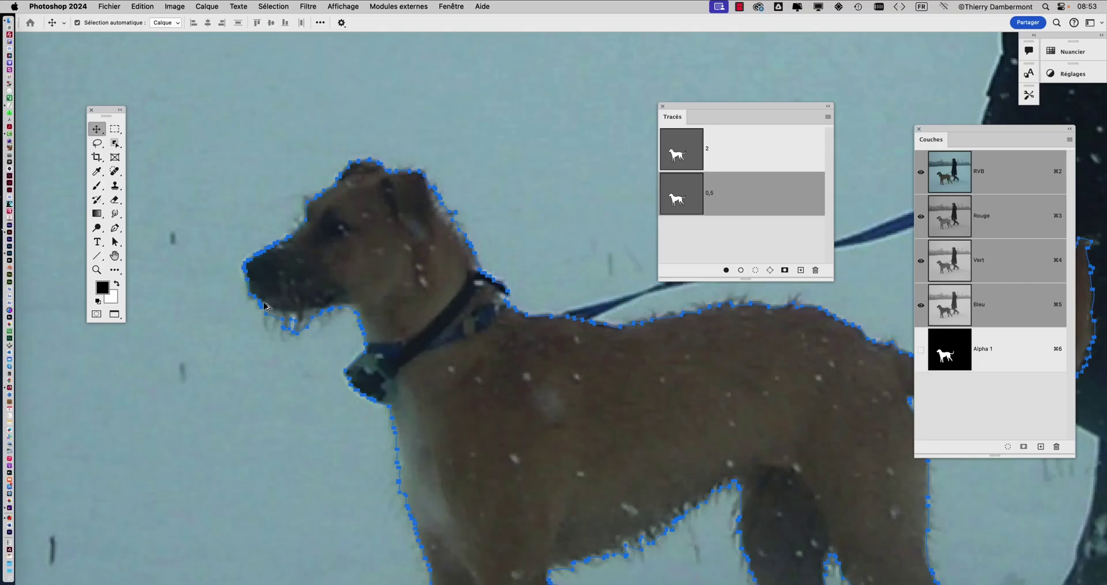
Load the dog selection from the Alpha 1 channel and convert it to a work path with a tolerance of 10 pixels
scroll(310, 310, down, 5)
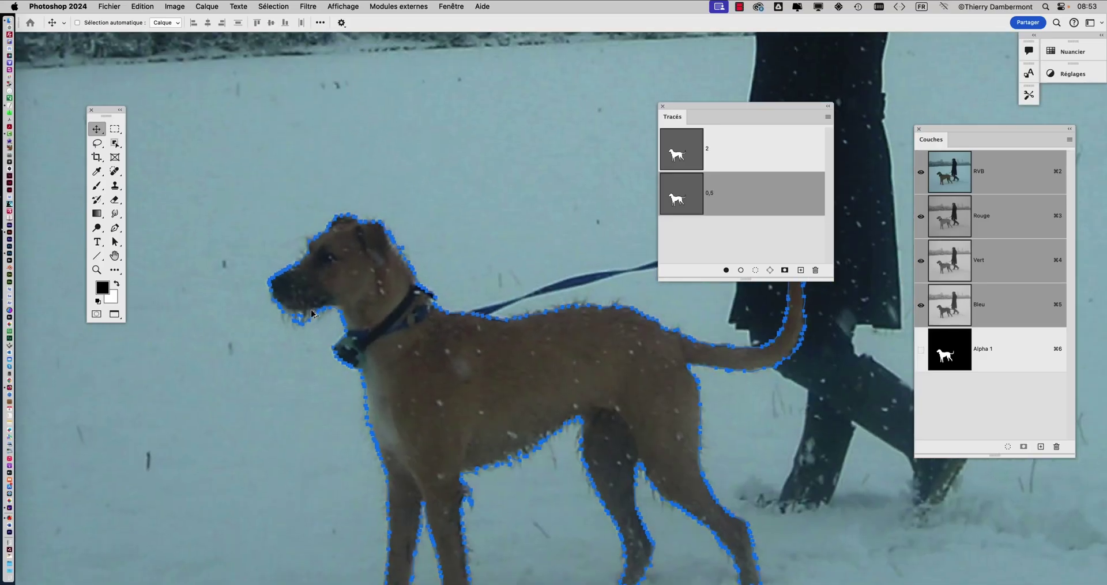
drag(326, 297, 252, 215)
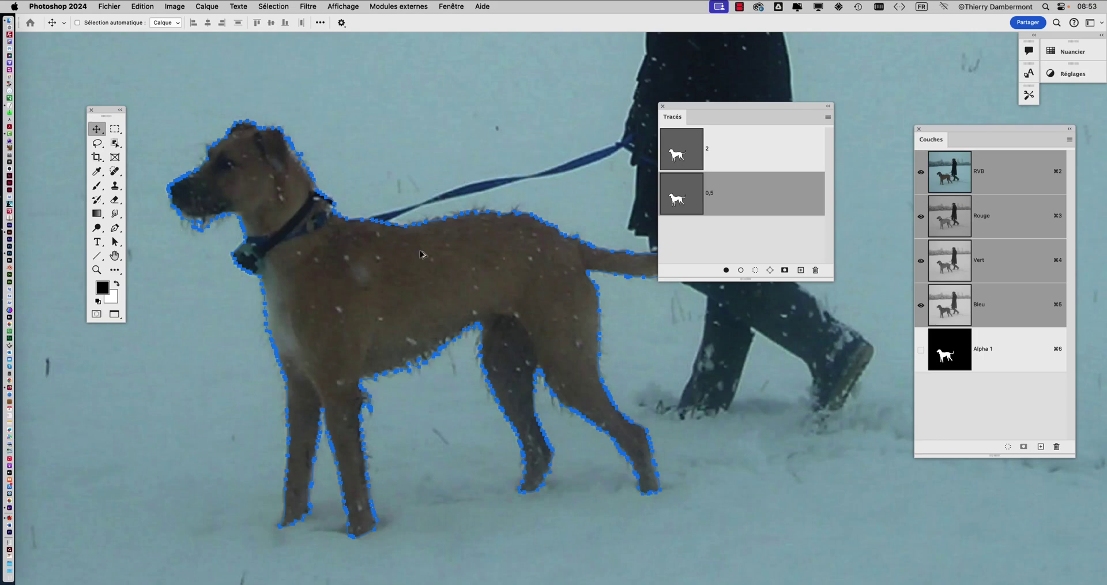
scroll(420, 254, down, 2)
drag(423, 258, 385, 256)
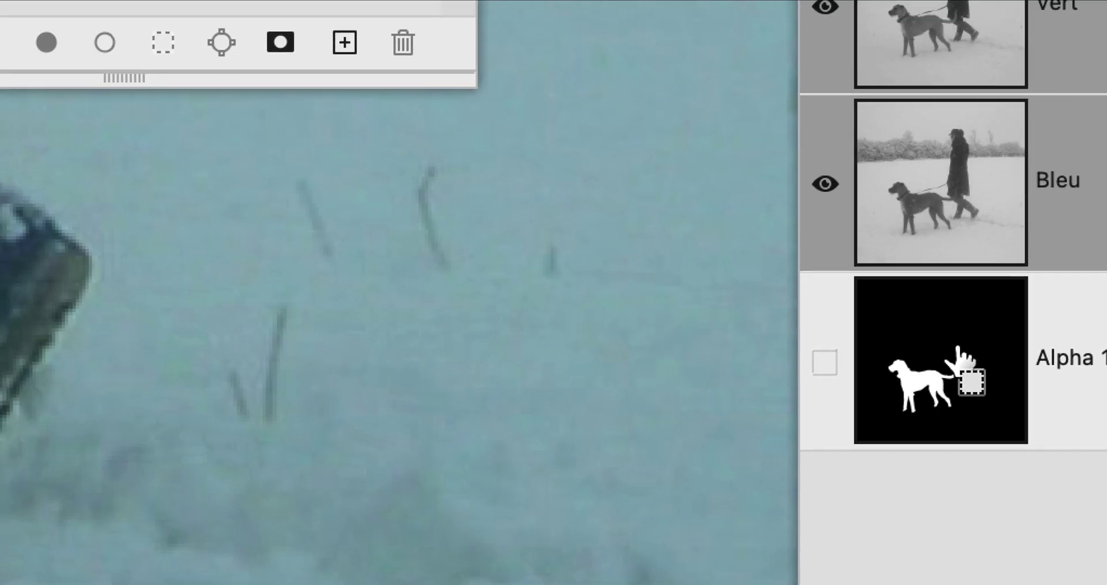
super+click(958, 349)
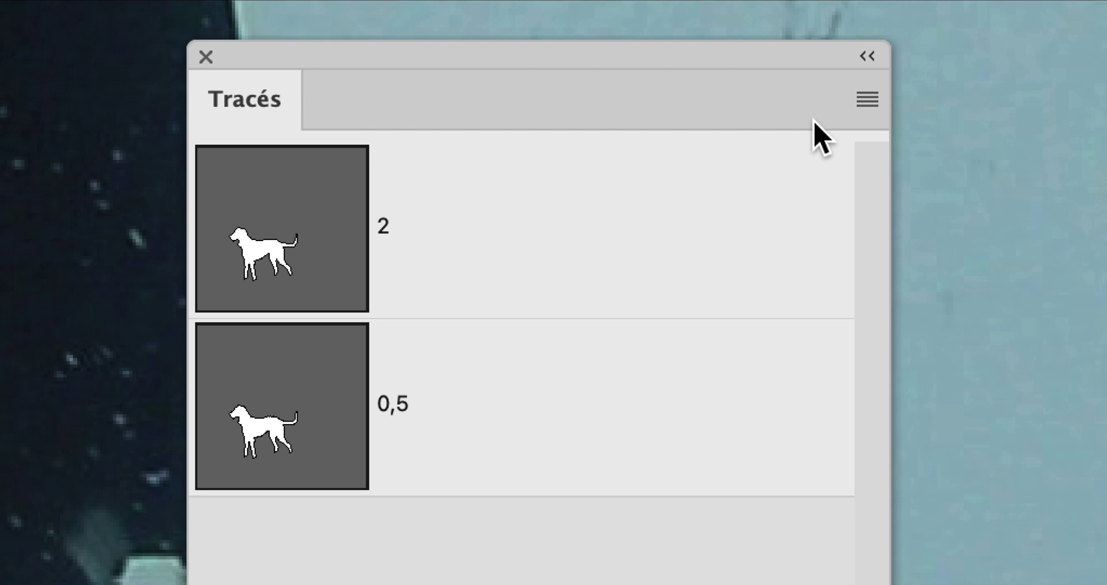
click(867, 99)
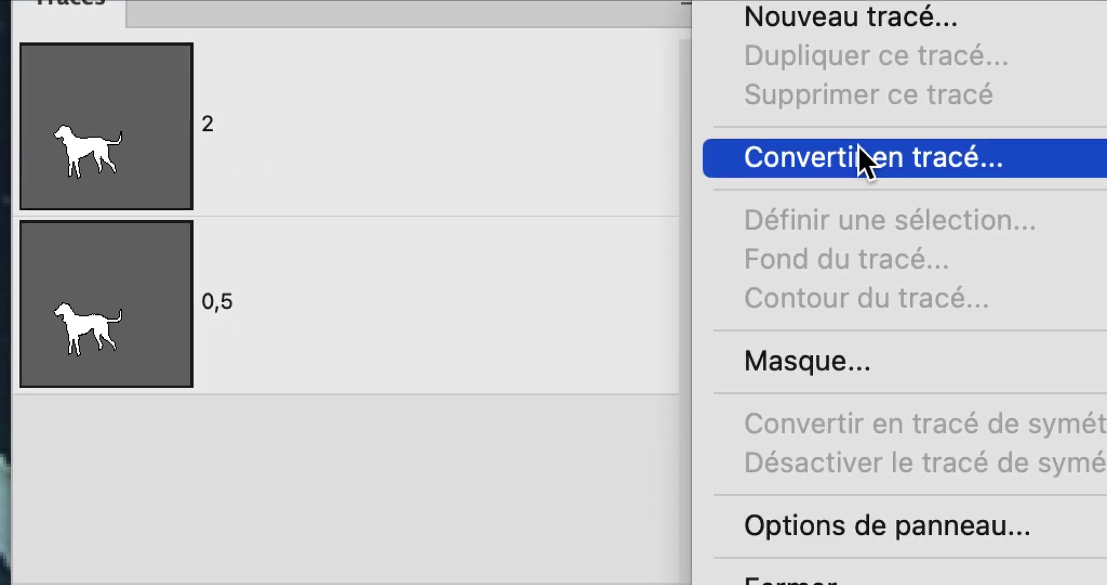
click(857, 151)
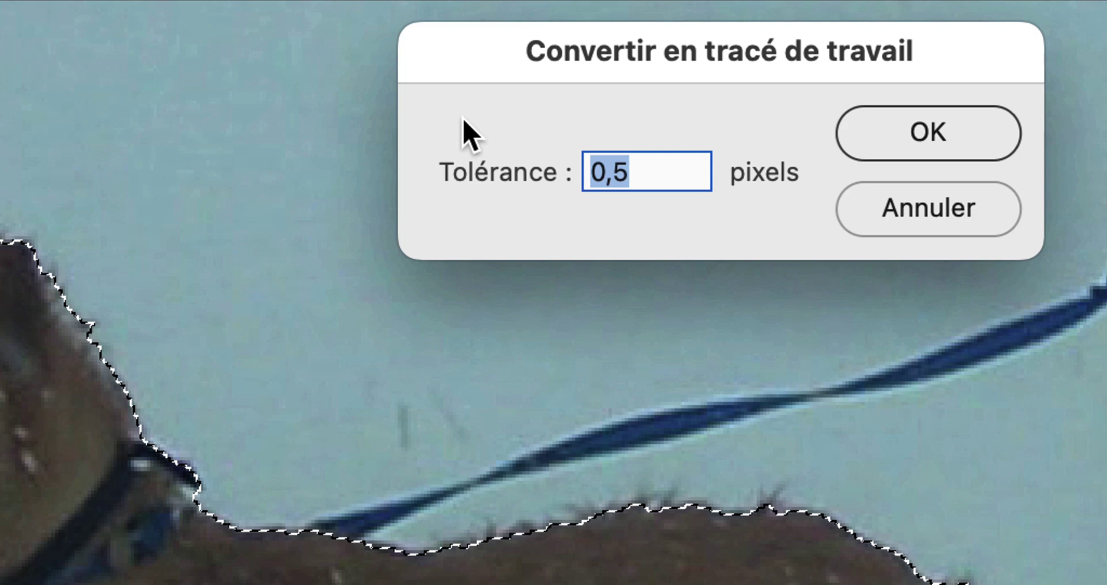
text(10)
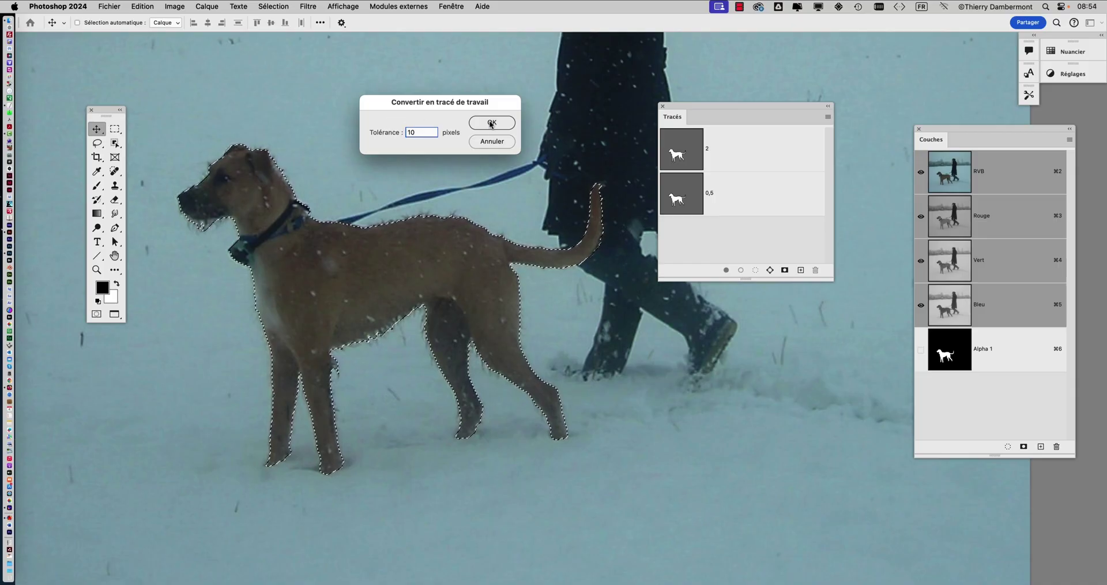
click(491, 124)
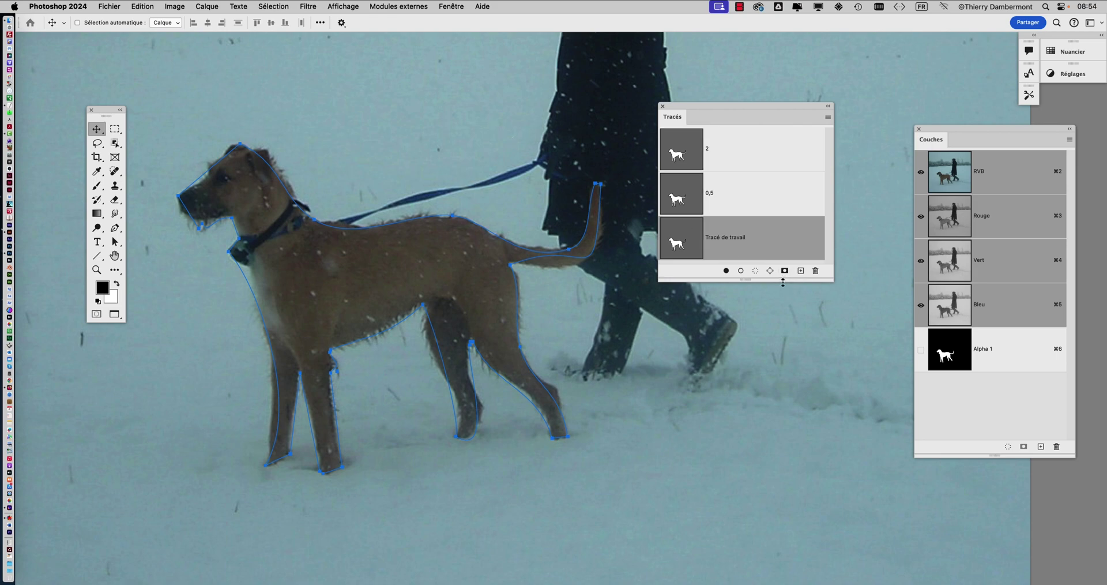
Save the simplified dog work path under the name 10, and enlarge the Paths panel and move it clear of the dog
drag(783, 281, 783, 349)
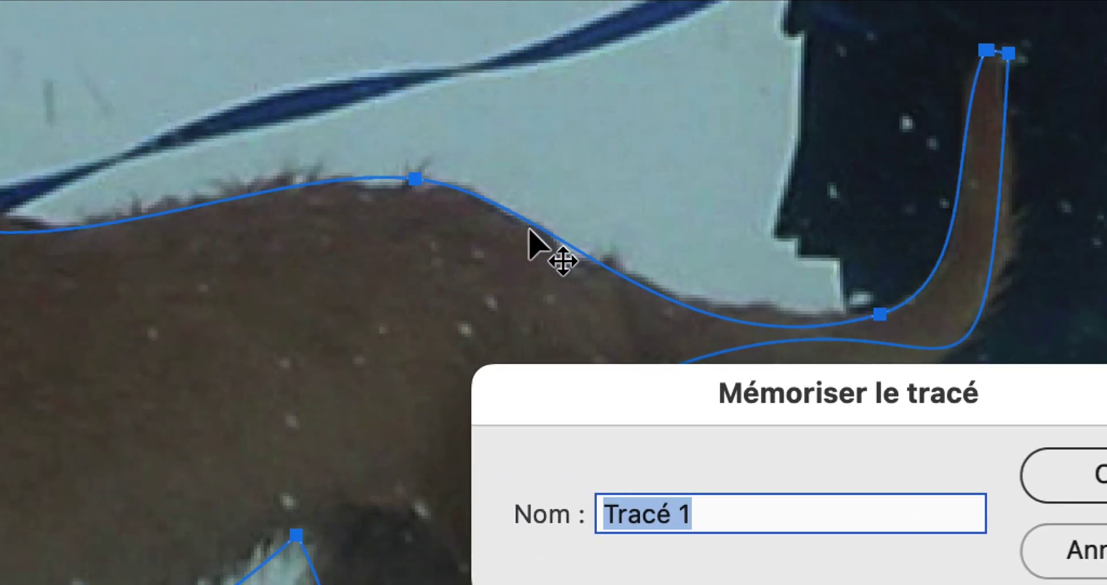
text(10)
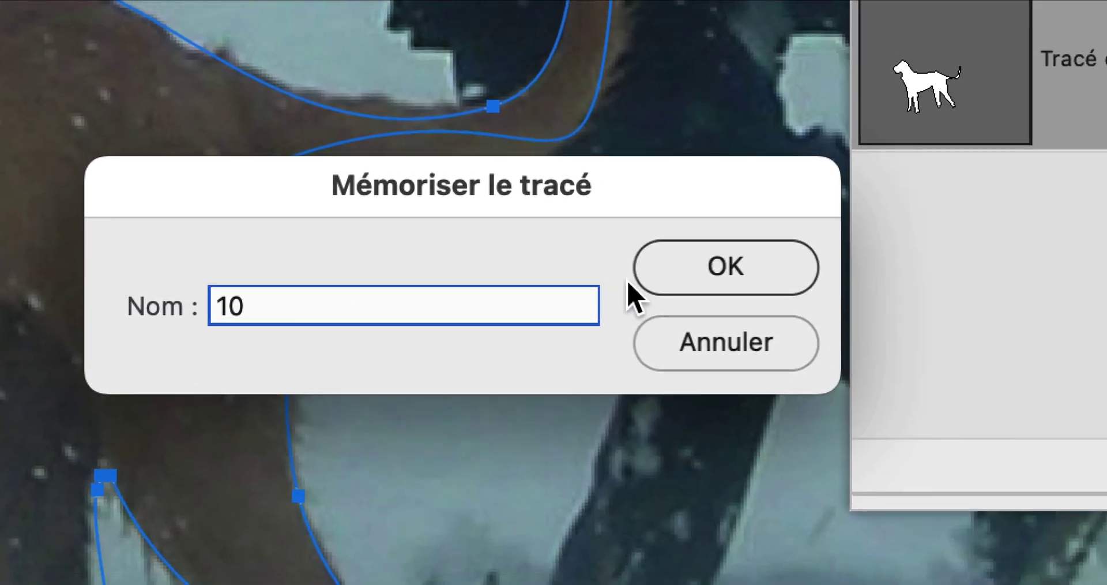
click(984, 303)
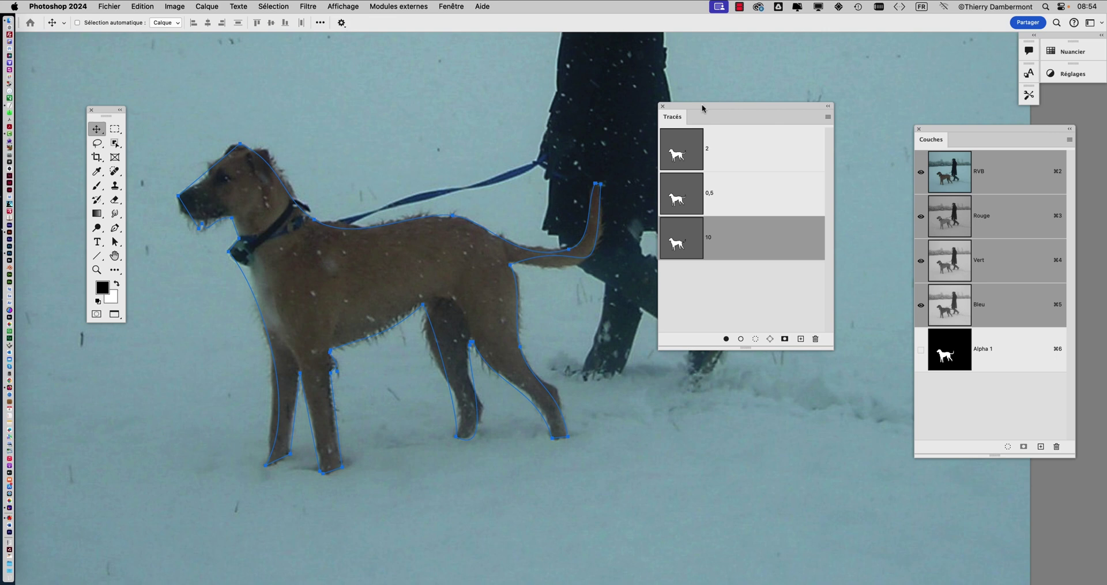
drag(702, 108, 806, 89)
scroll(404, 202, left, 5)
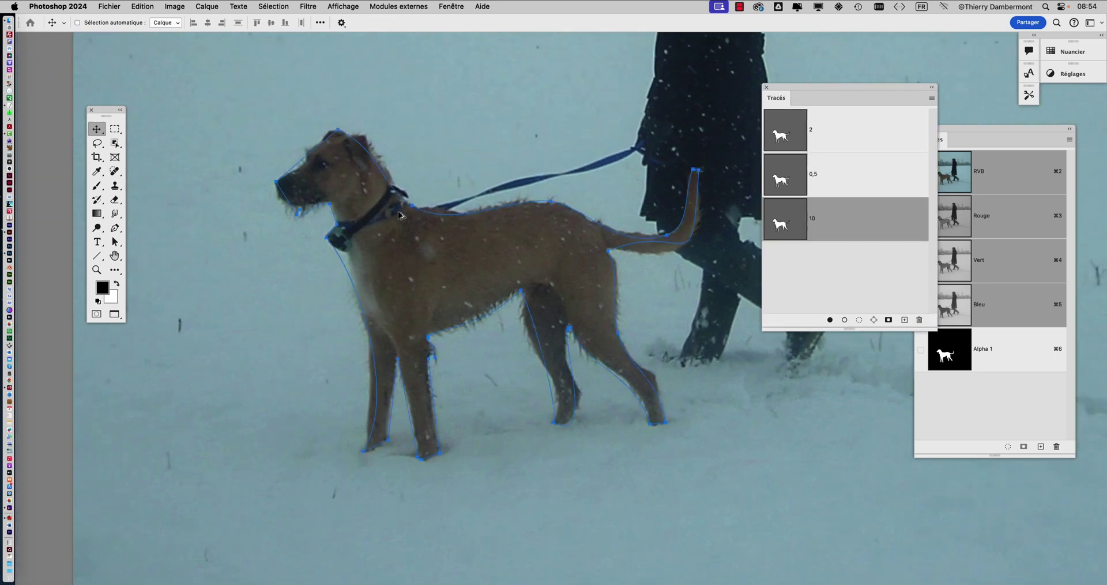
scroll(399, 215, right, 5)
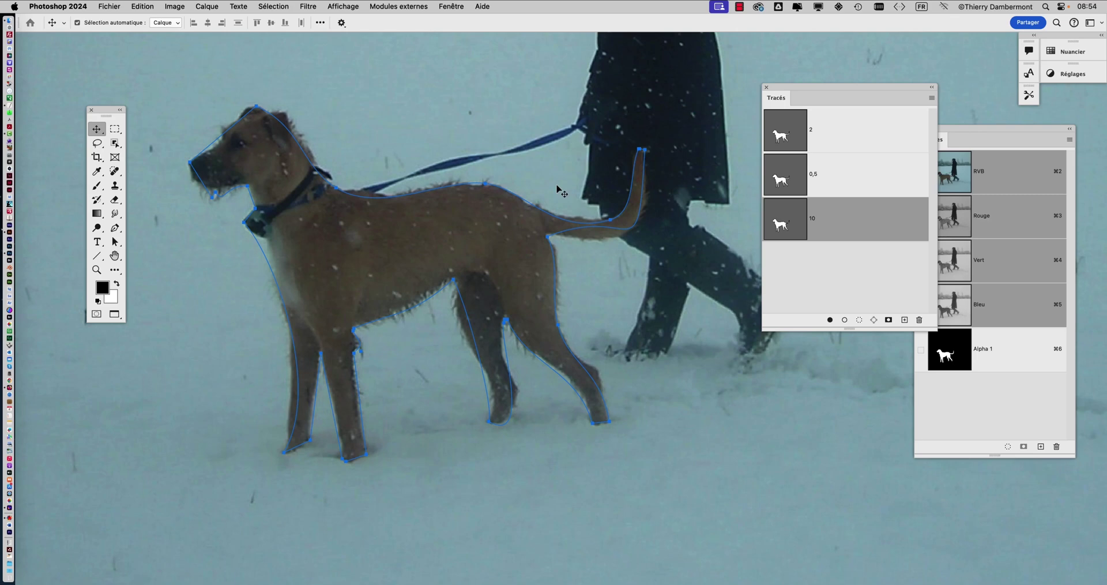
Show a compact Layers panel beside the Paths panel and add a new empty layer above the background photo
click(991, 391)
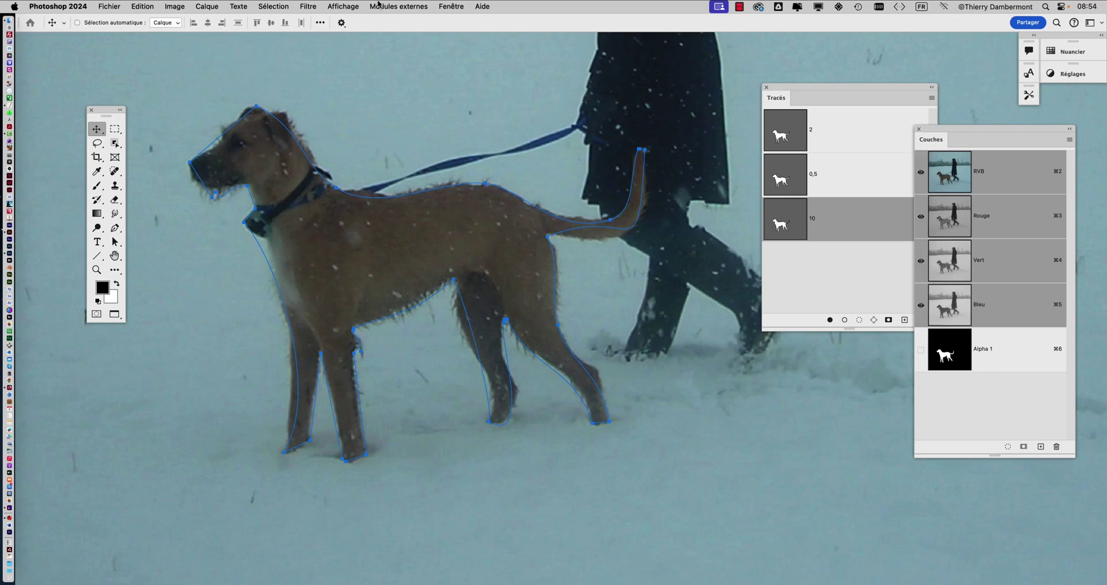
click(451, 7)
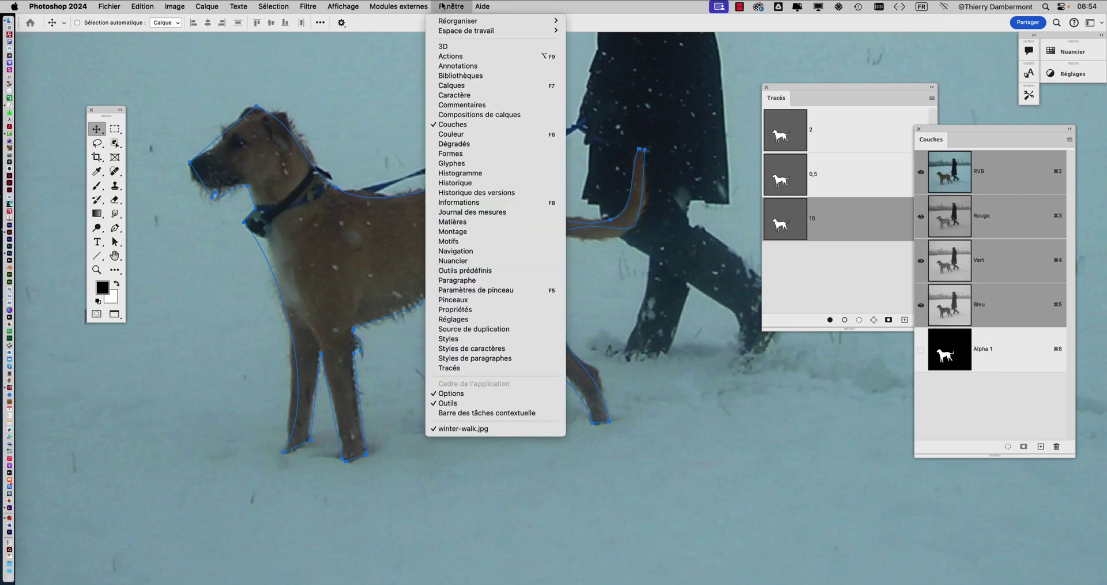
click(470, 91)
drag(814, 52, 494, 45)
drag(686, 521, 679, 320)
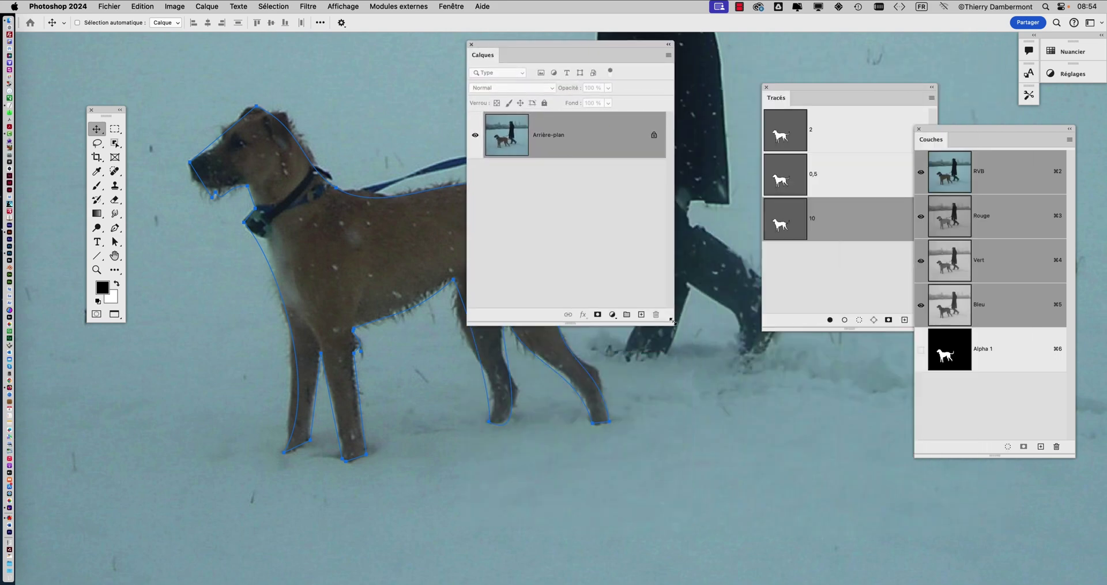
drag(579, 44, 614, 137)
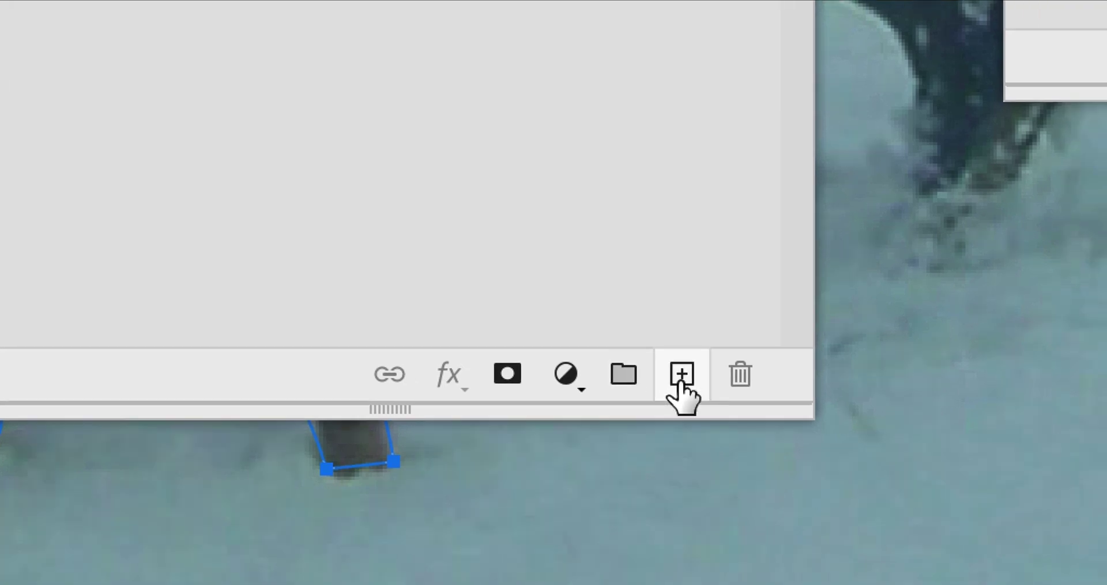
click(681, 383)
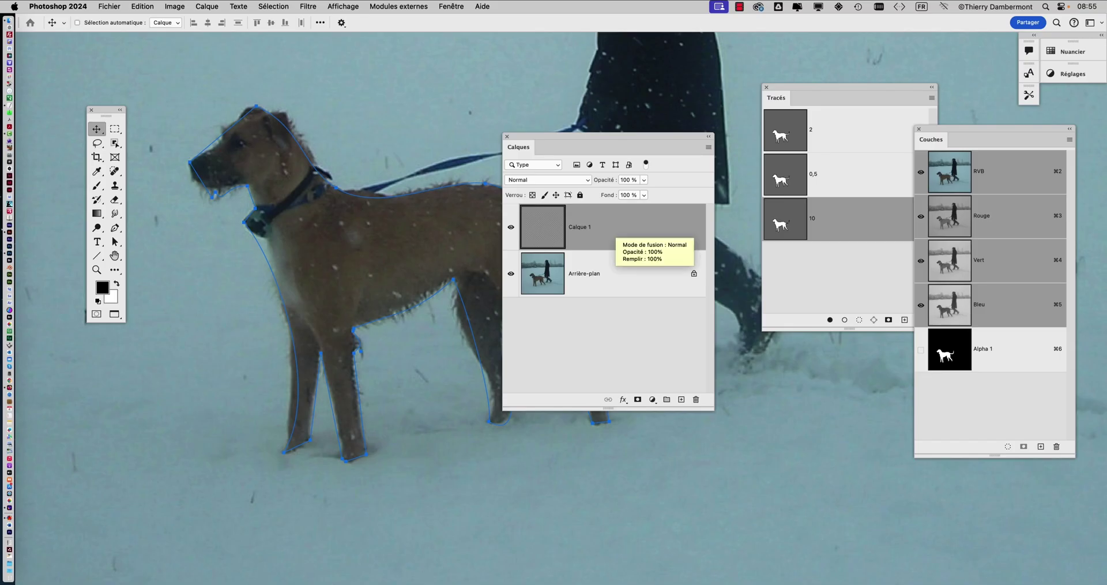
Fill the new empty layer with white (Blanc) to hide the photo behind the path
key(shift+F5)
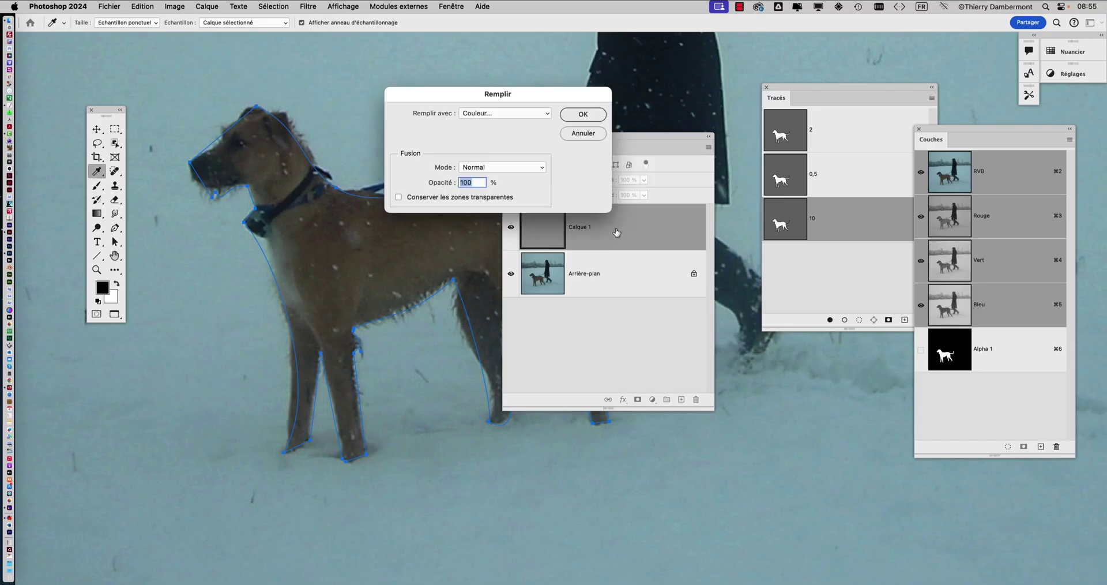
click(486, 113)
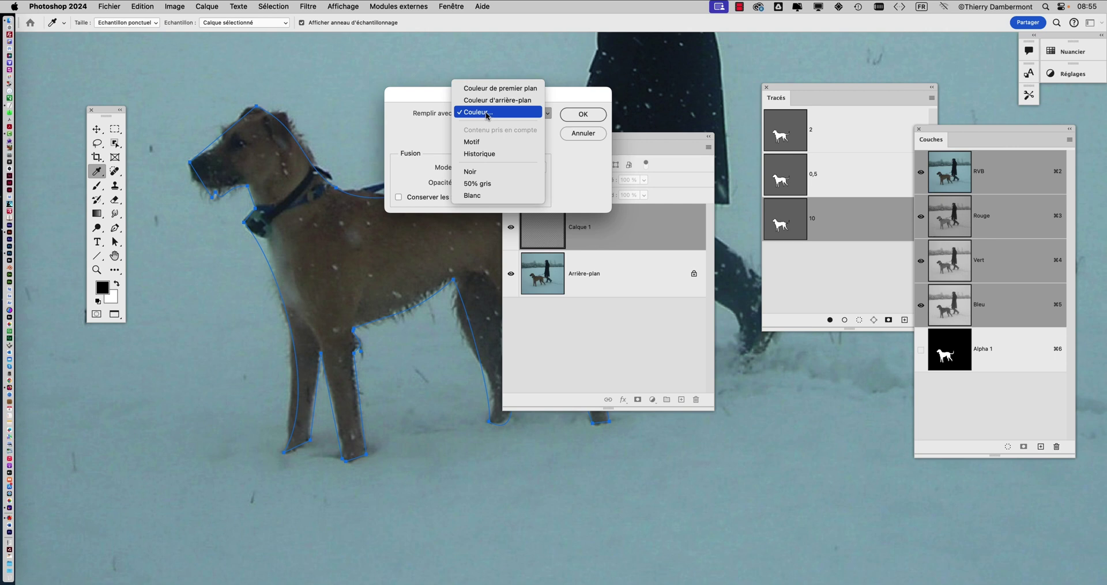
click(488, 114)
click(923, 275)
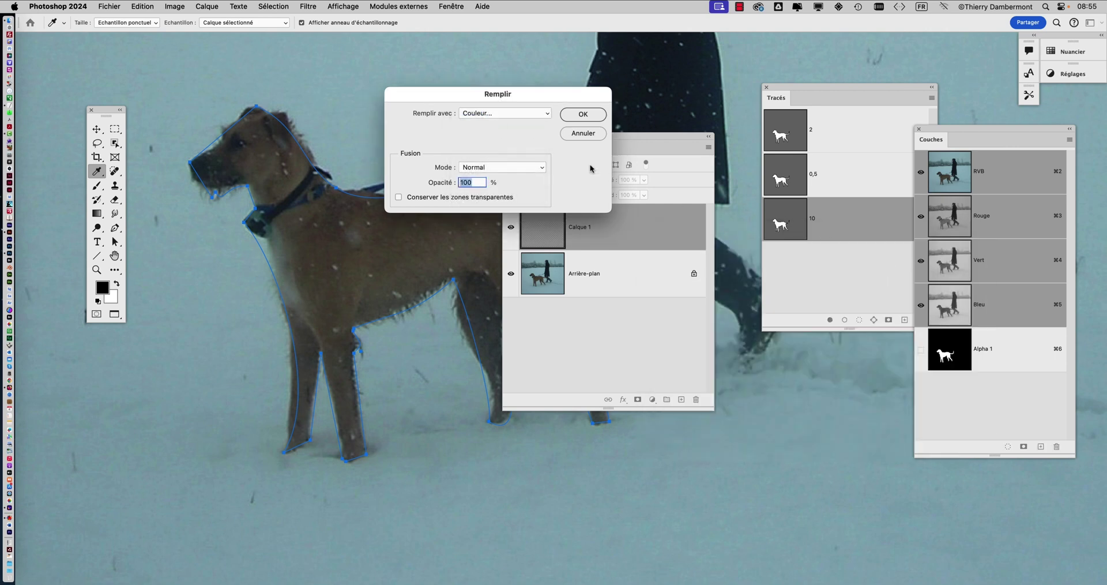
click(521, 115)
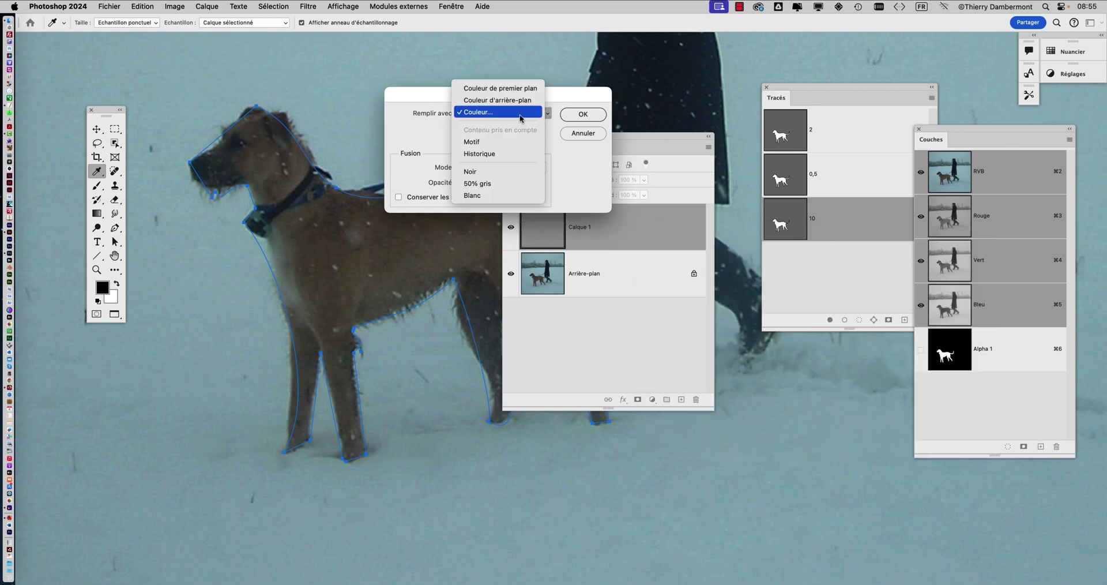
click(505, 195)
click(575, 118)
key(v)
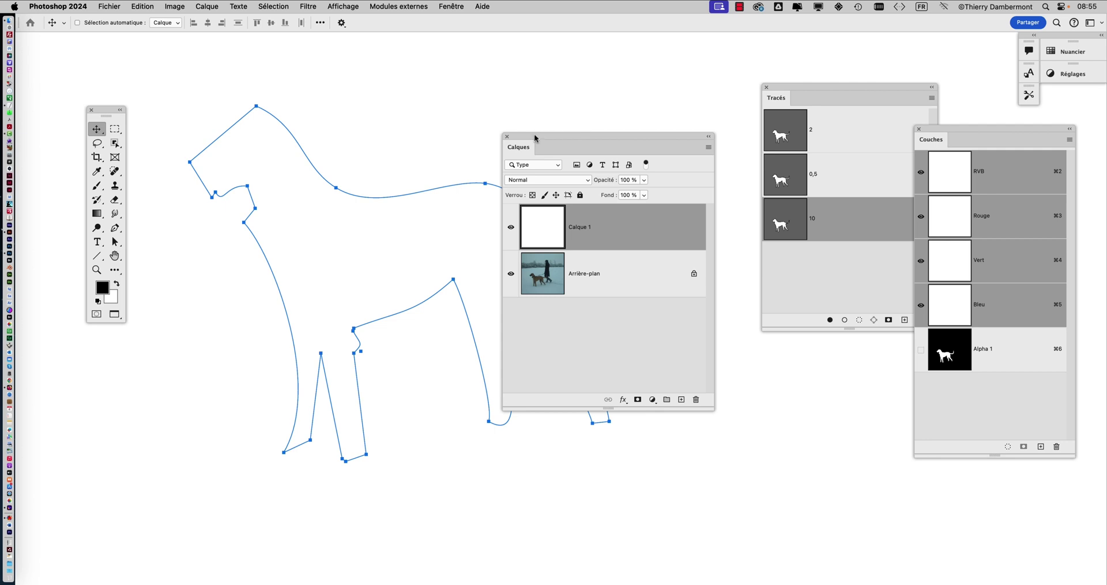
Move the Layers panel clear of the dog outline and display the saved paths 2, 0,5 and 10 in turn for comparison
drag(534, 138, 771, 380)
click(805, 139)
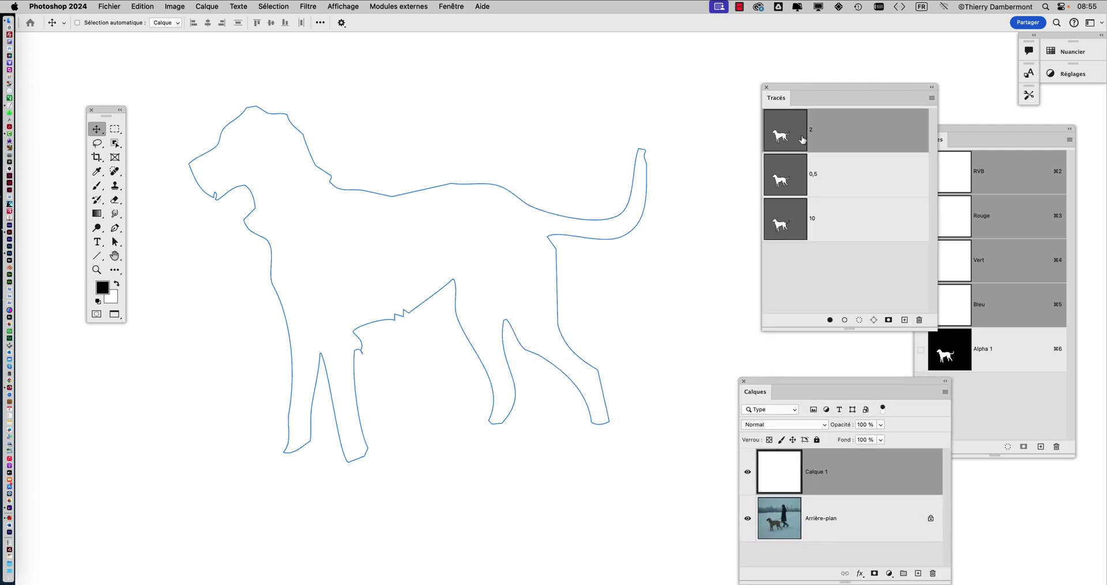
click(804, 173)
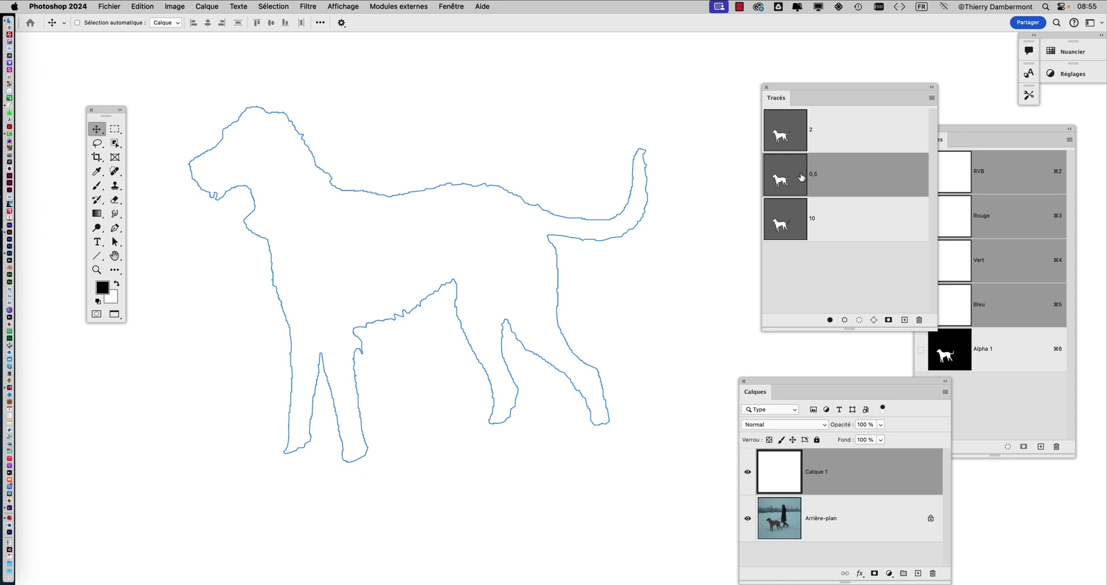
click(796, 223)
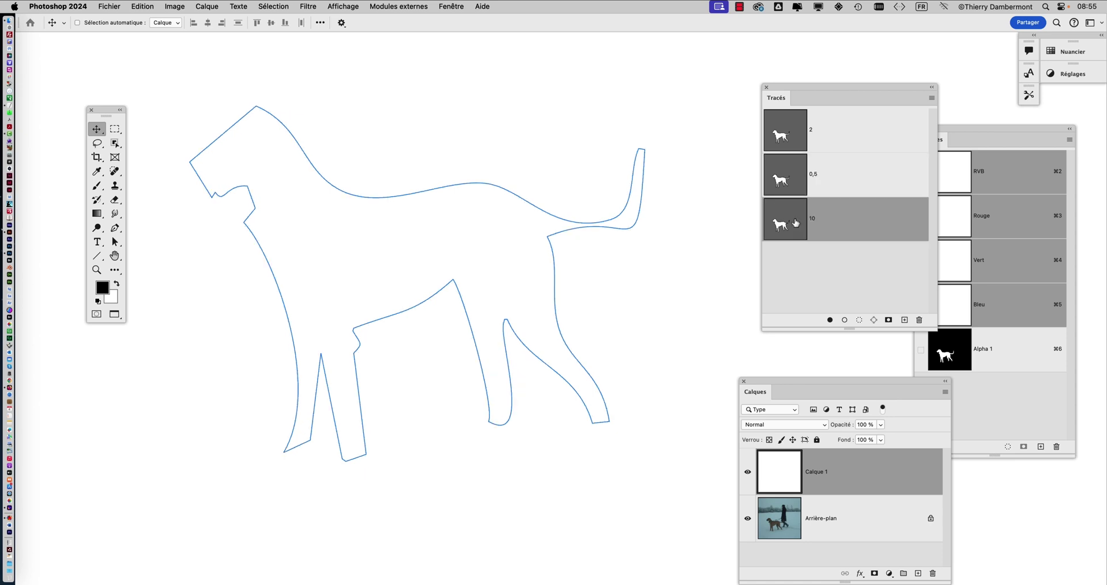
Examine the dog's head and front body up close, alternating between paths 2, 0,5 and 10 to compare their contour detail
click(793, 137)
scroll(218, 120, up, 3)
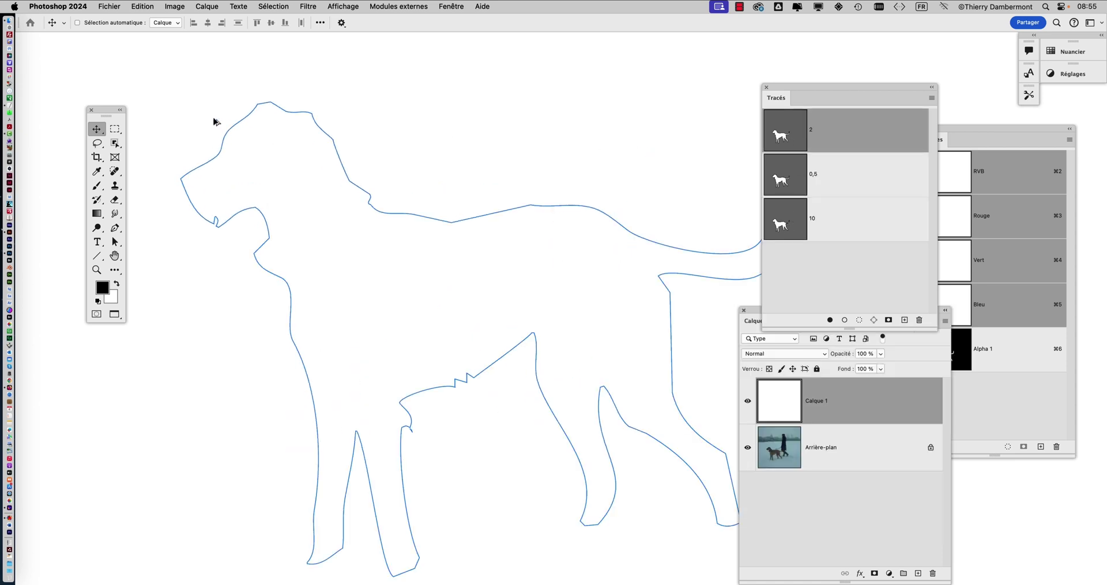
scroll(655, 167, up, 1)
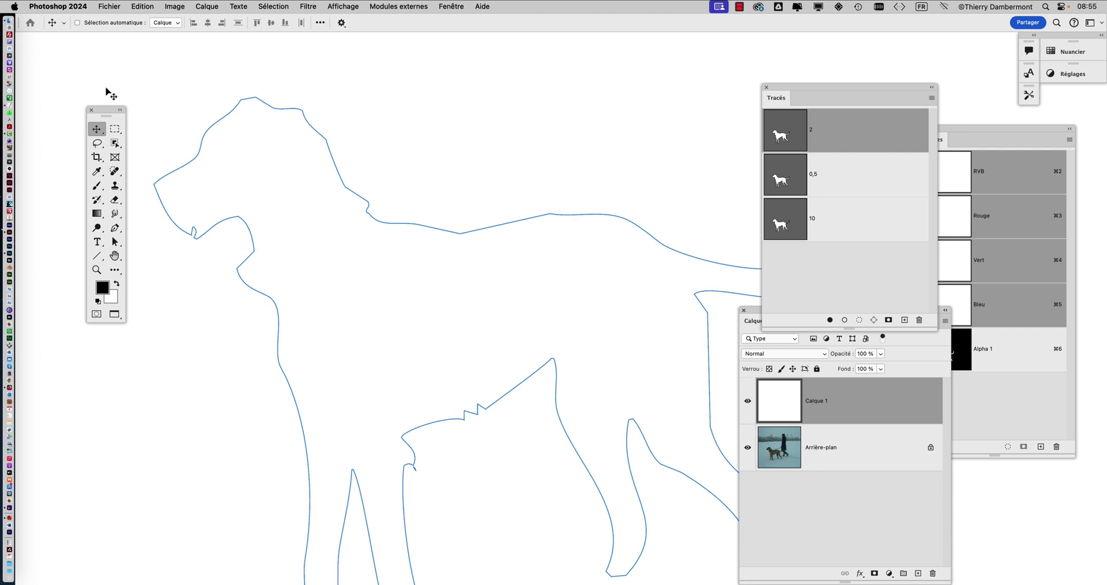
drag(102, 110, 81, 97)
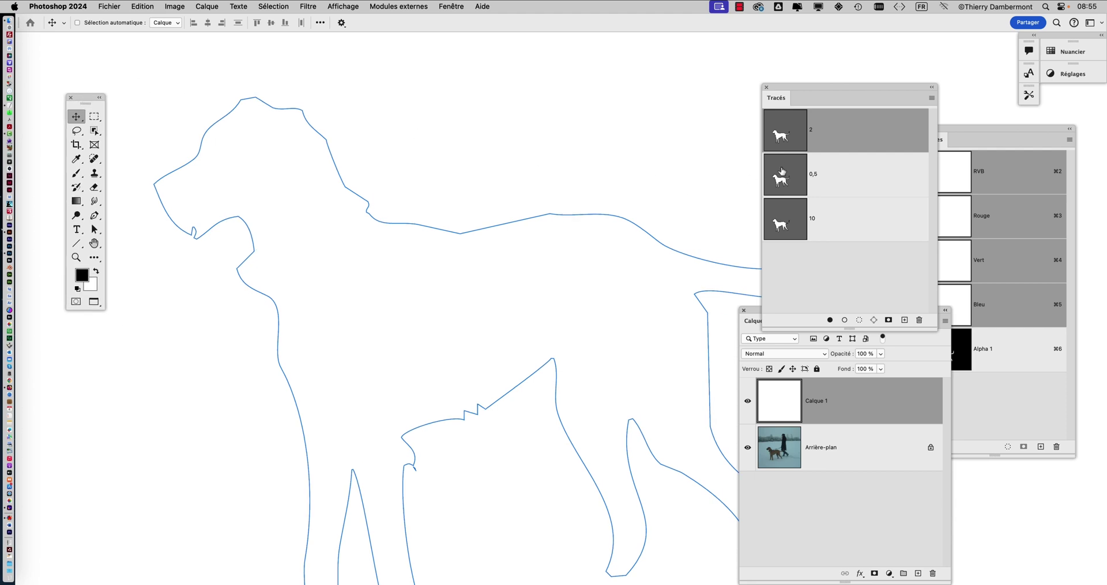
click(782, 170)
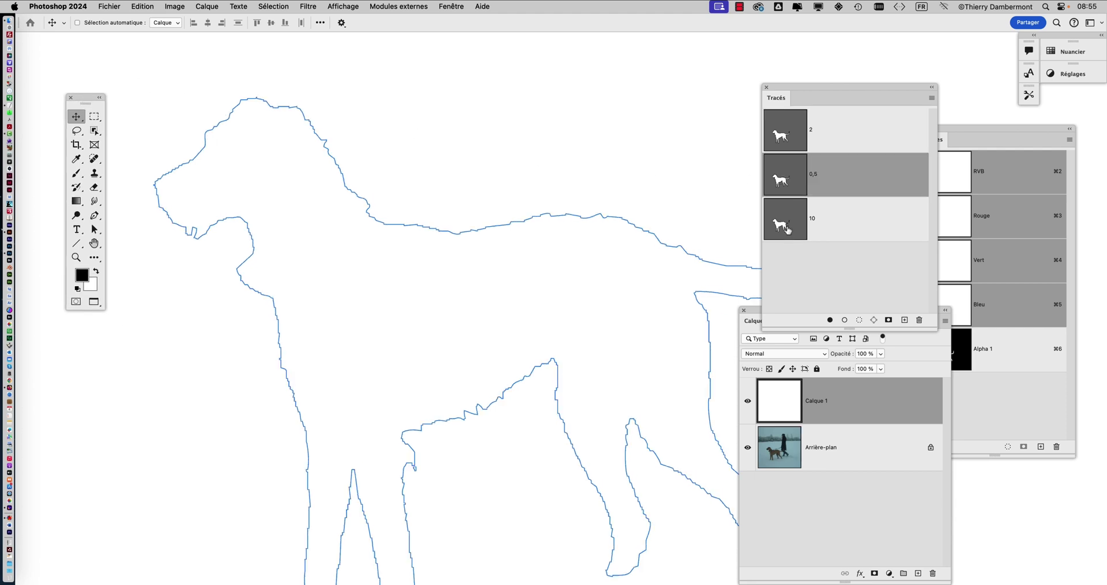
click(788, 229)
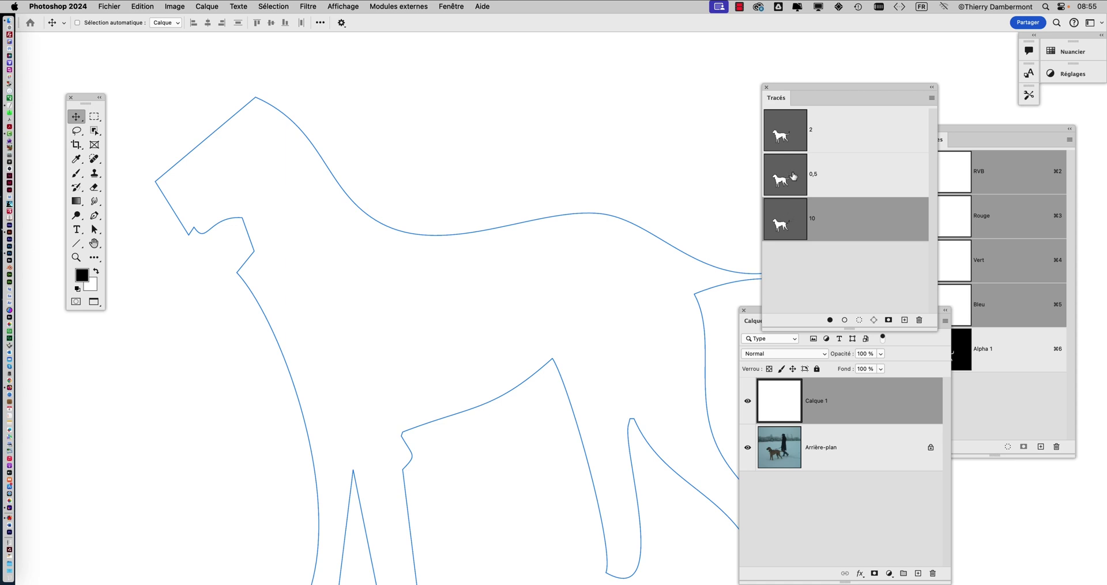
click(794, 176)
click(787, 138)
click(783, 190)
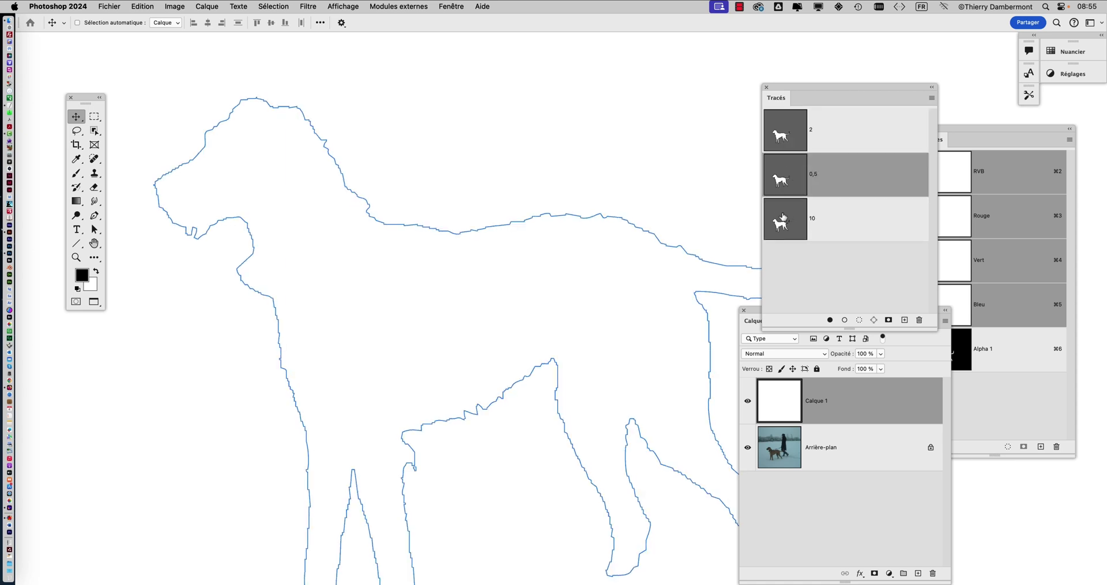
Compare paths 10 and 0,5 across the whole dog, then examine the 0,5 contour of the head up close
click(783, 217)
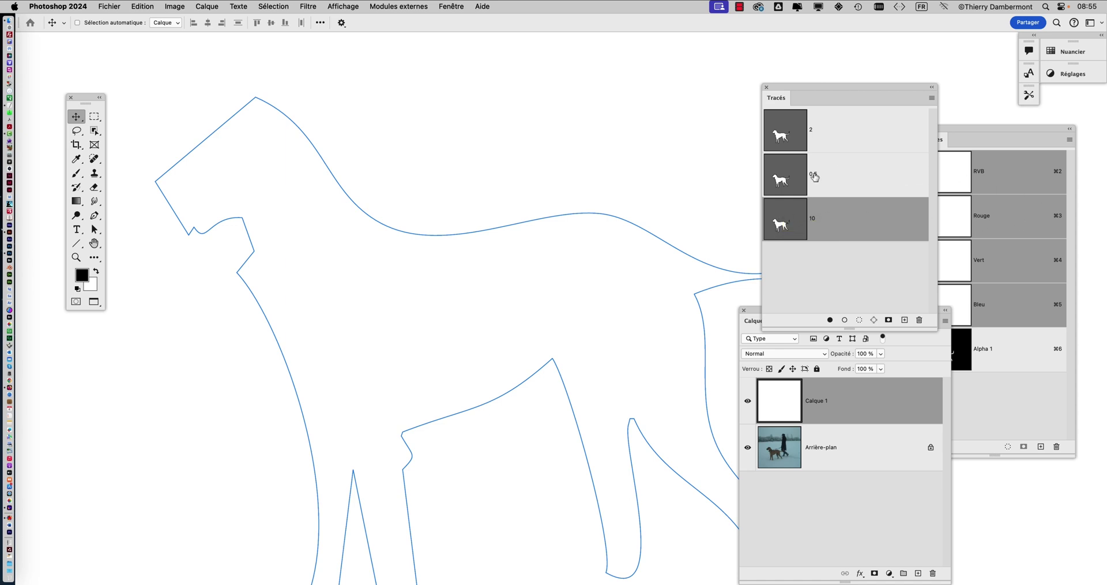
click(816, 175)
click(844, 228)
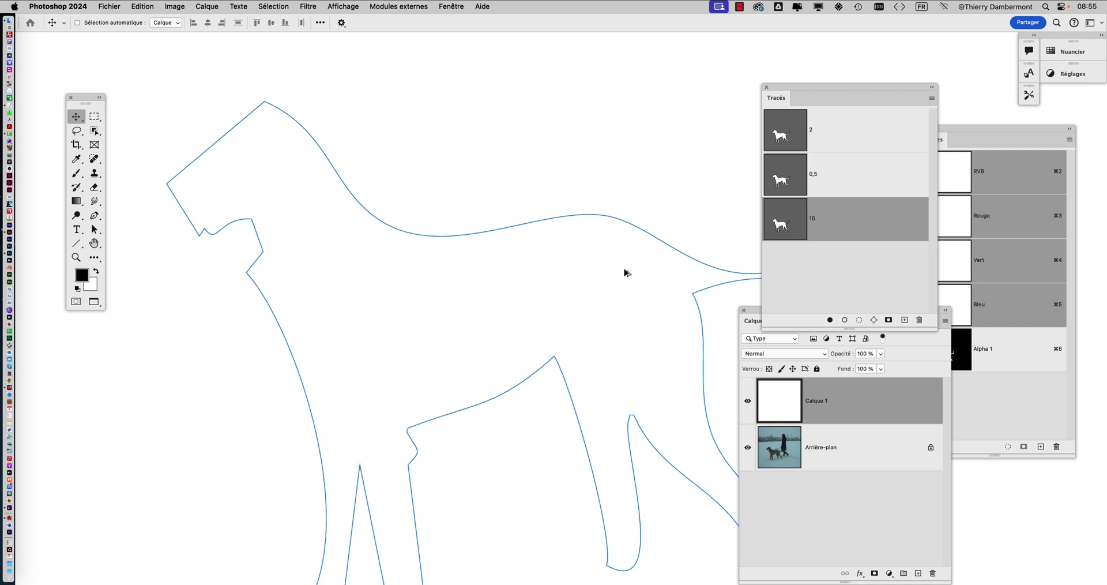
drag(472, 273, 389, 232)
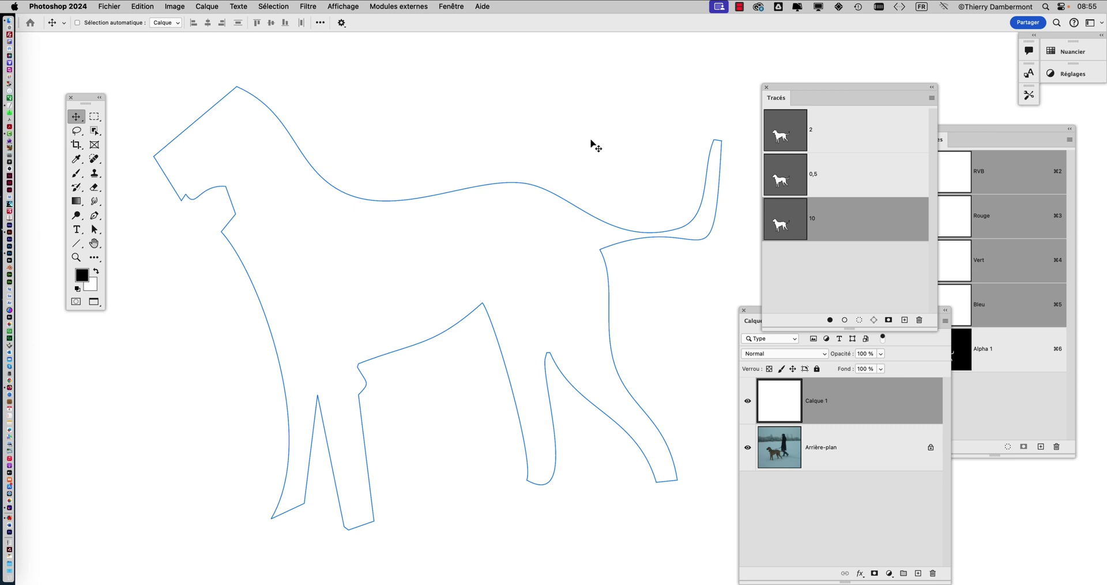
click(815, 187)
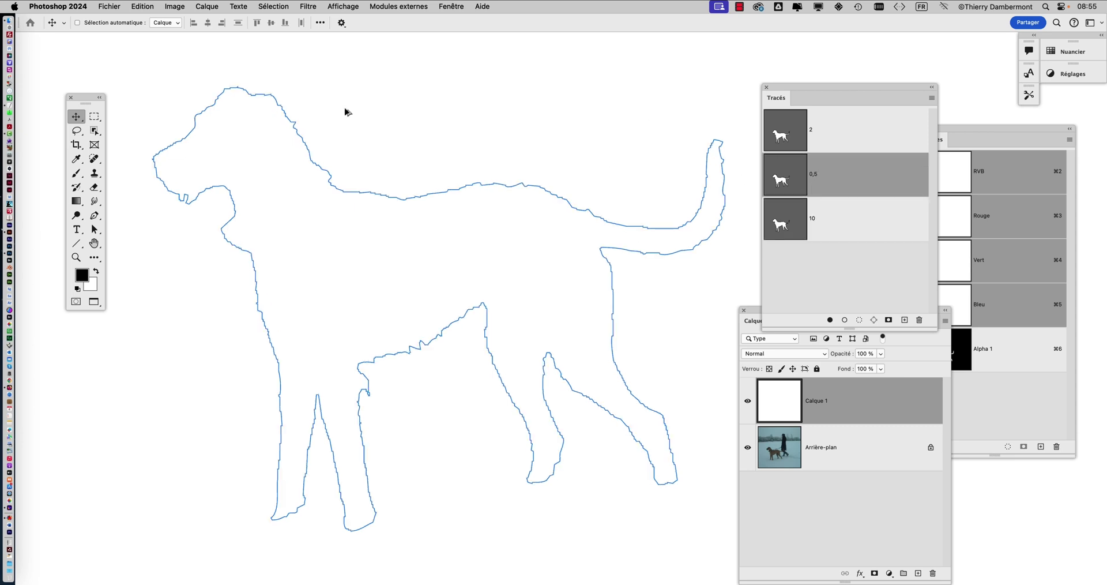
scroll(229, 92, up, 3)
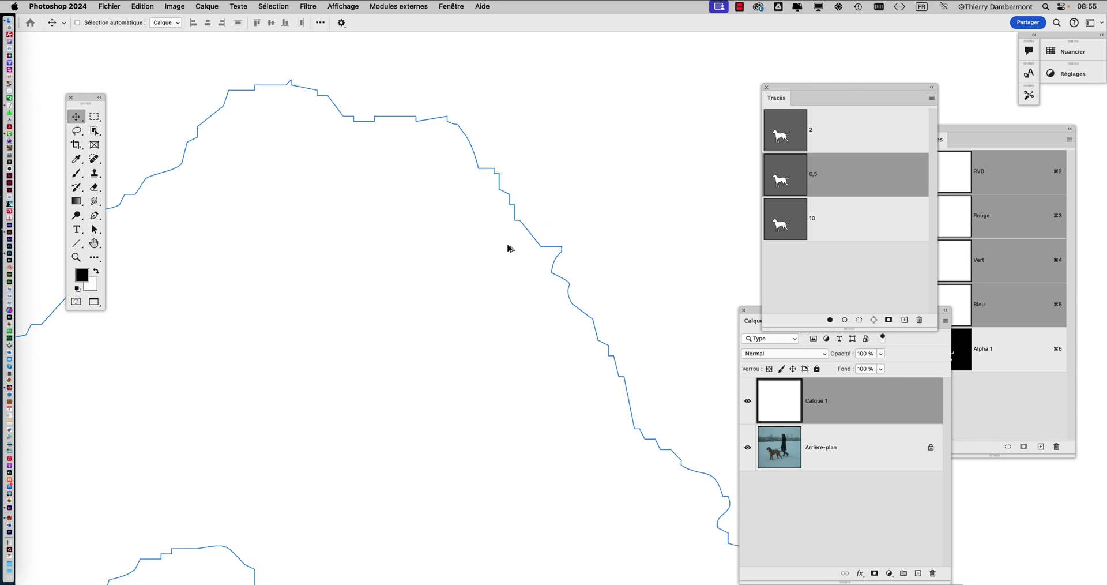
scroll(507, 248, down, 3)
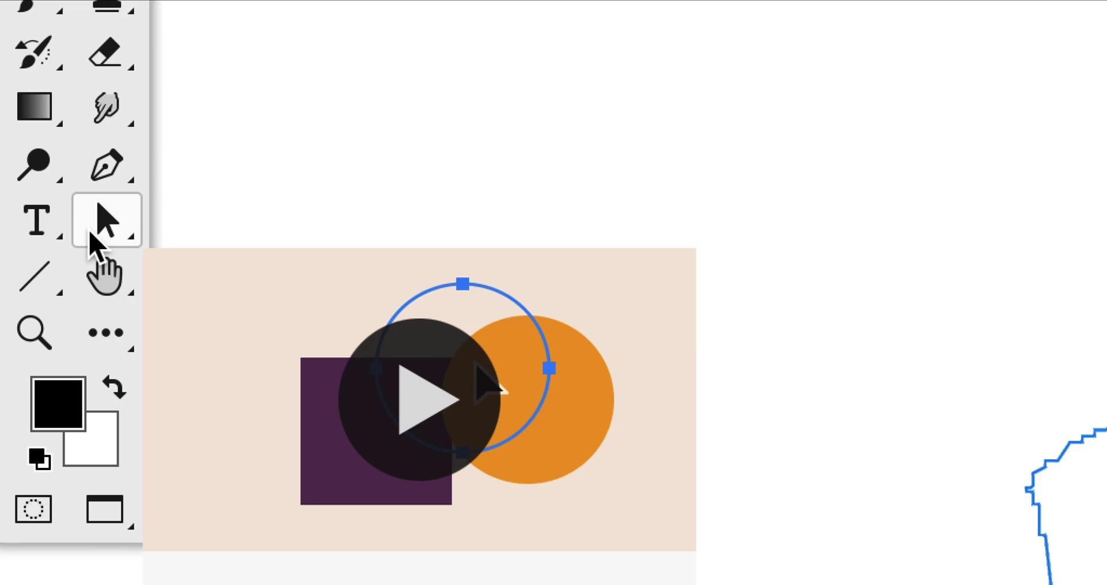
Select the dog outline of path 0,5 with the Path Selection tool to examine its anchor points
click(92, 233)
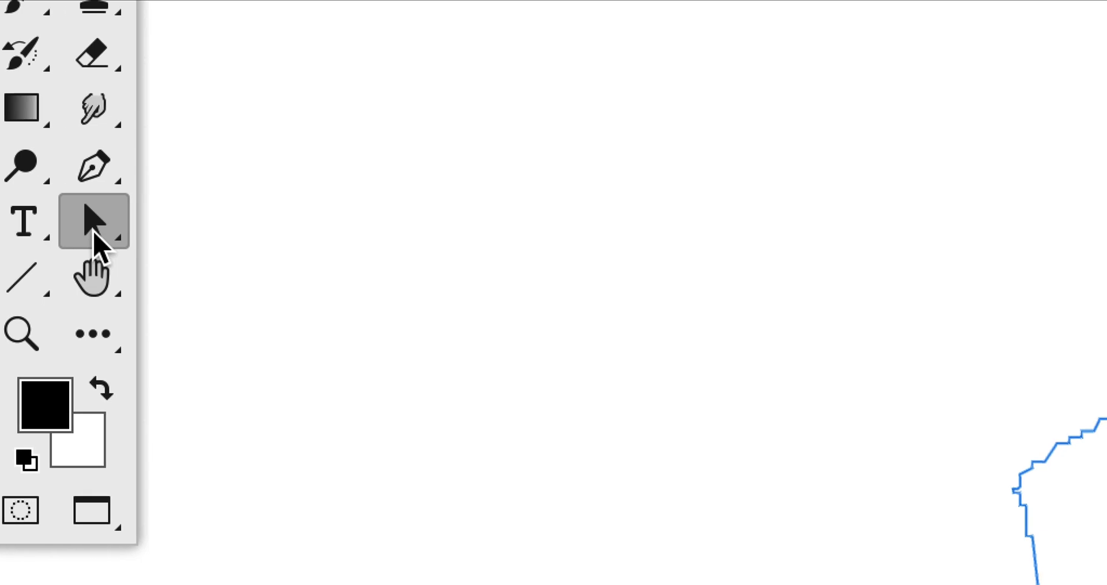
click(383, 218)
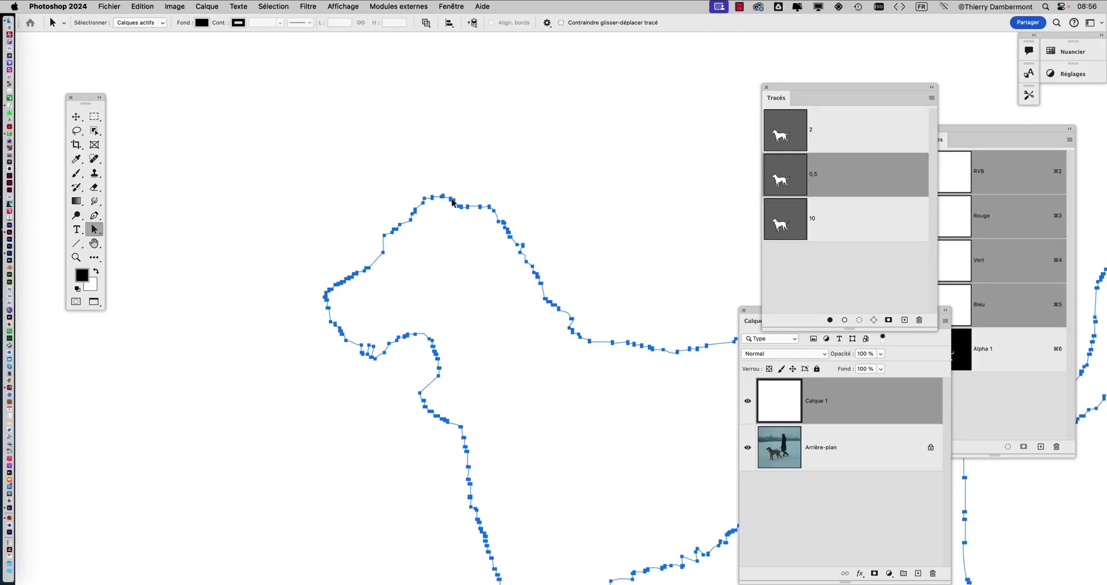
key(super+minus)
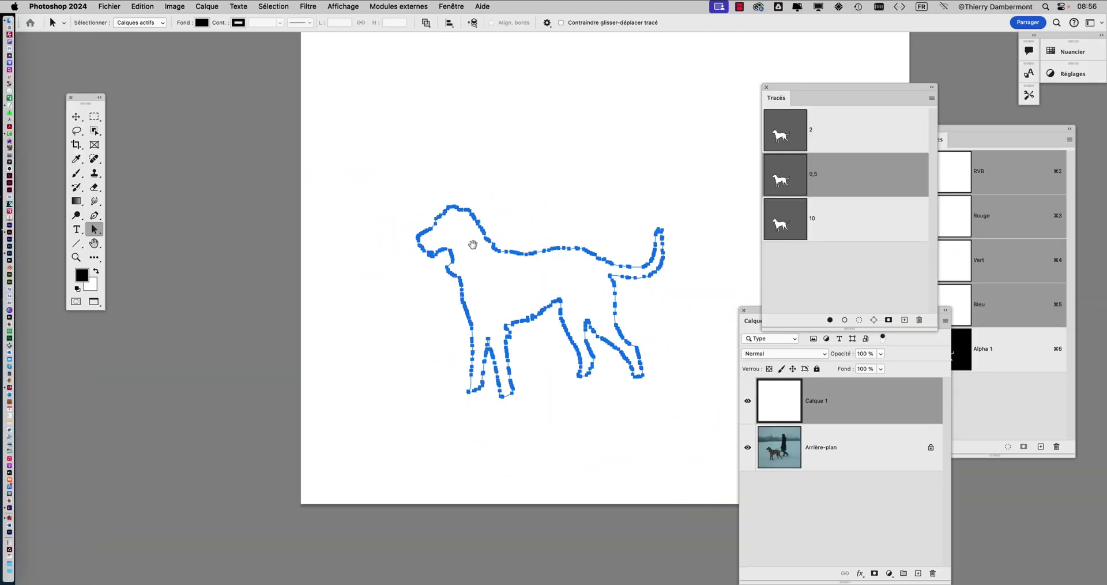
drag(470, 246, 379, 227)
Display path 2 and select its dog outline to examine how its anchor points are distributed
click(800, 137)
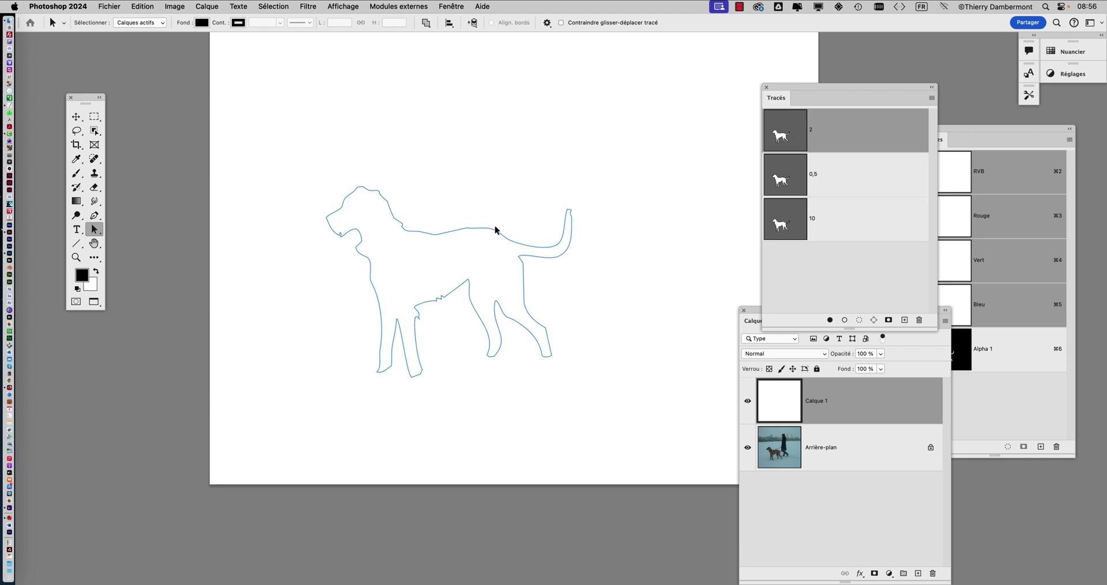
scroll(485, 245, up, 3)
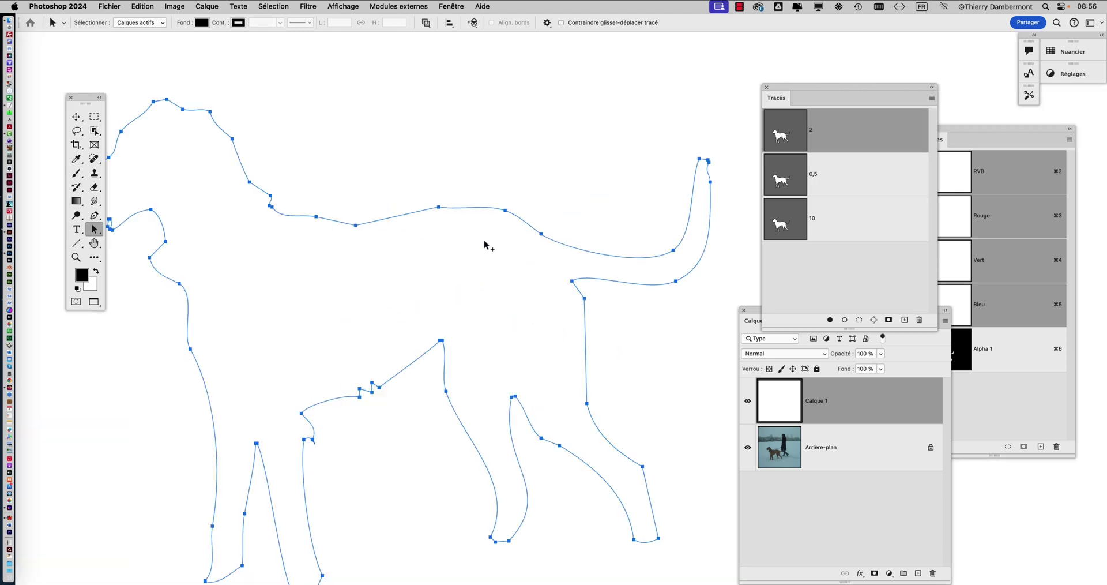
scroll(485, 245, down, 2)
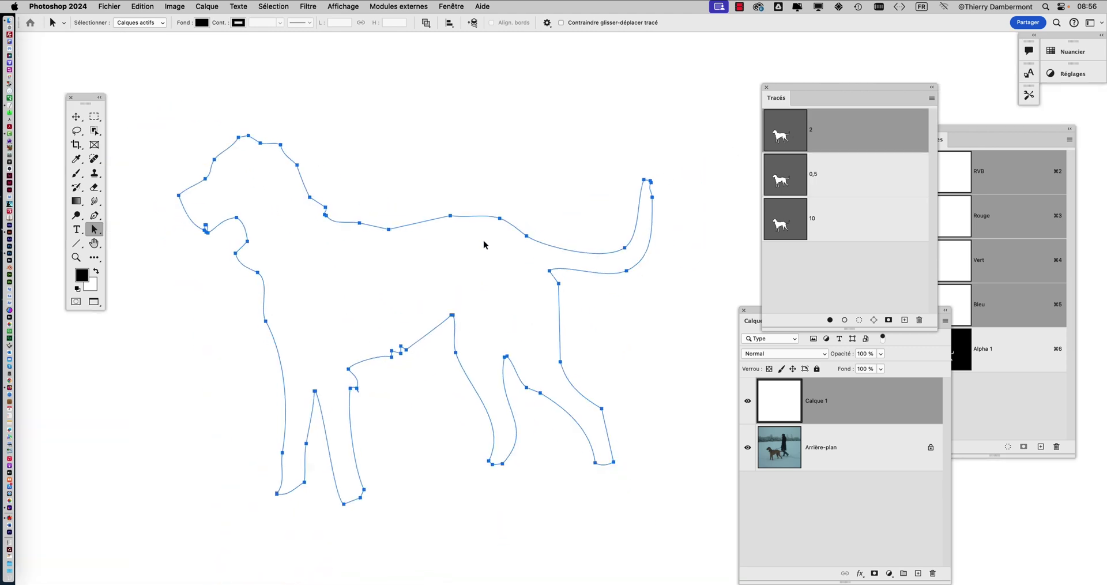
Display path 10, return to path 0,5 and select its outline to show all its anchor points
click(806, 222)
click(811, 167)
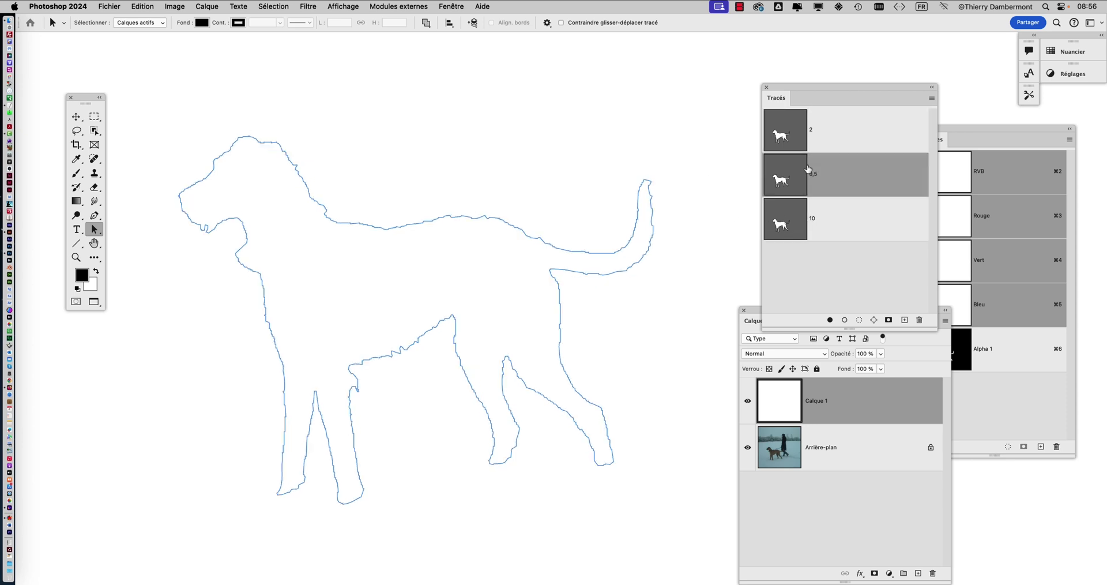
click(522, 233)
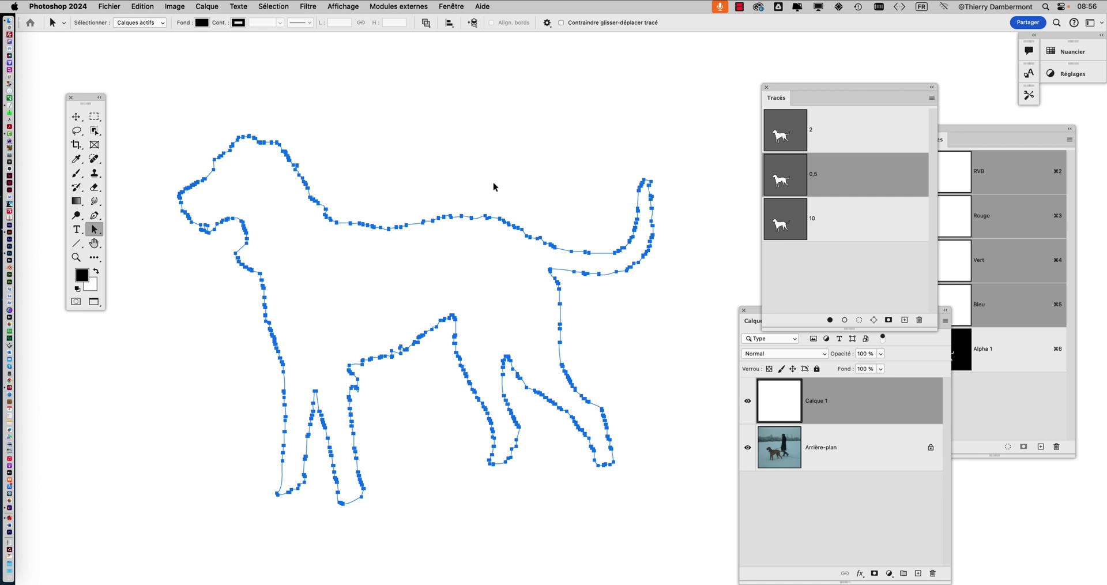
Switch to Illustrator and open the recent document monogramme - 01.ai
key(super+Tab)
key(super+Tab)
key(super+Tab)
key(super+Tab)
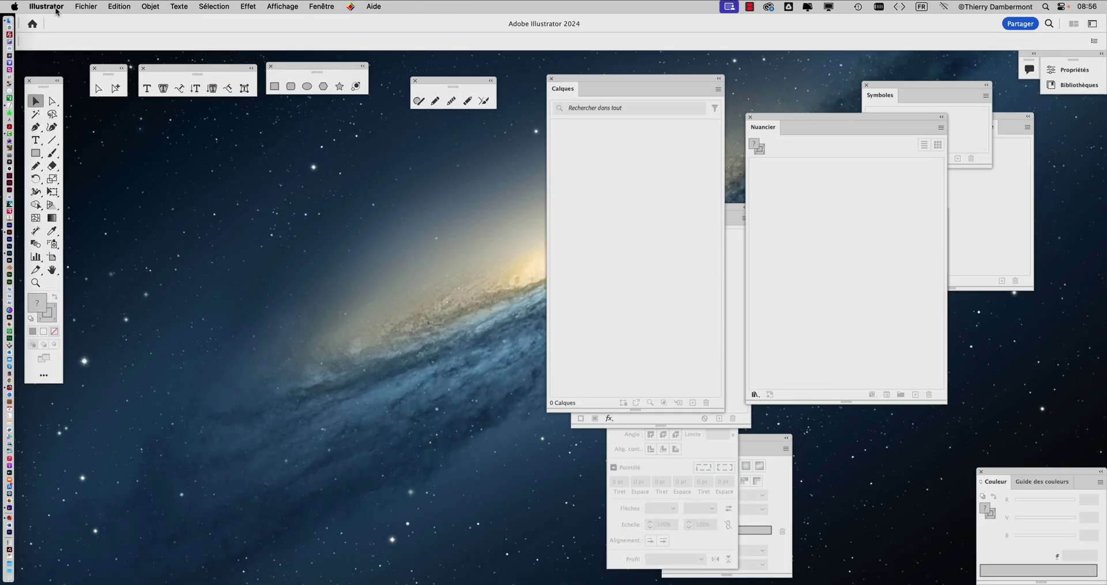
click(81, 6)
mouse_move(106, 58)
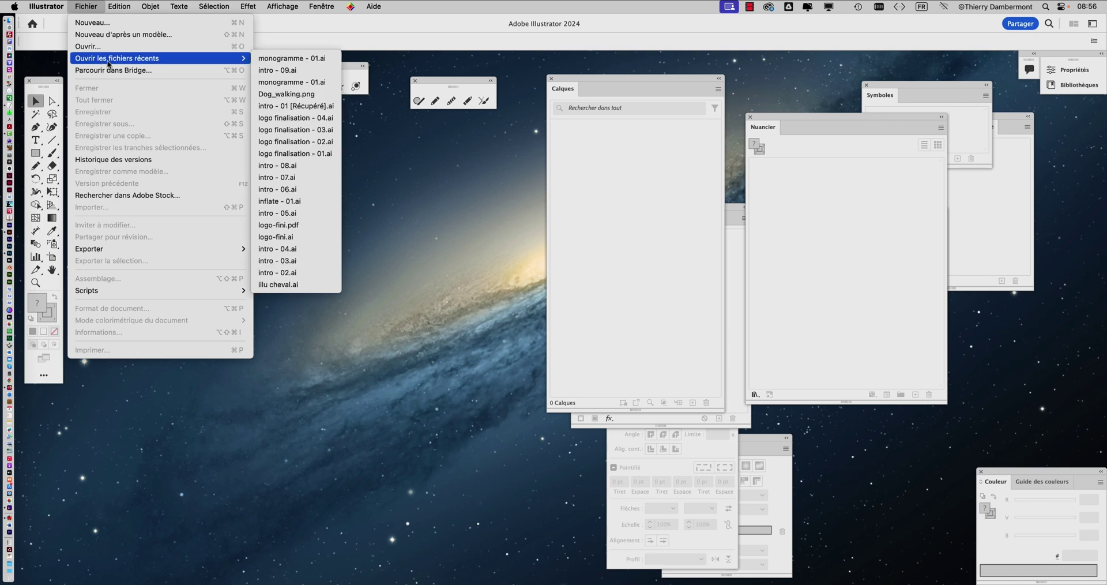
click(297, 60)
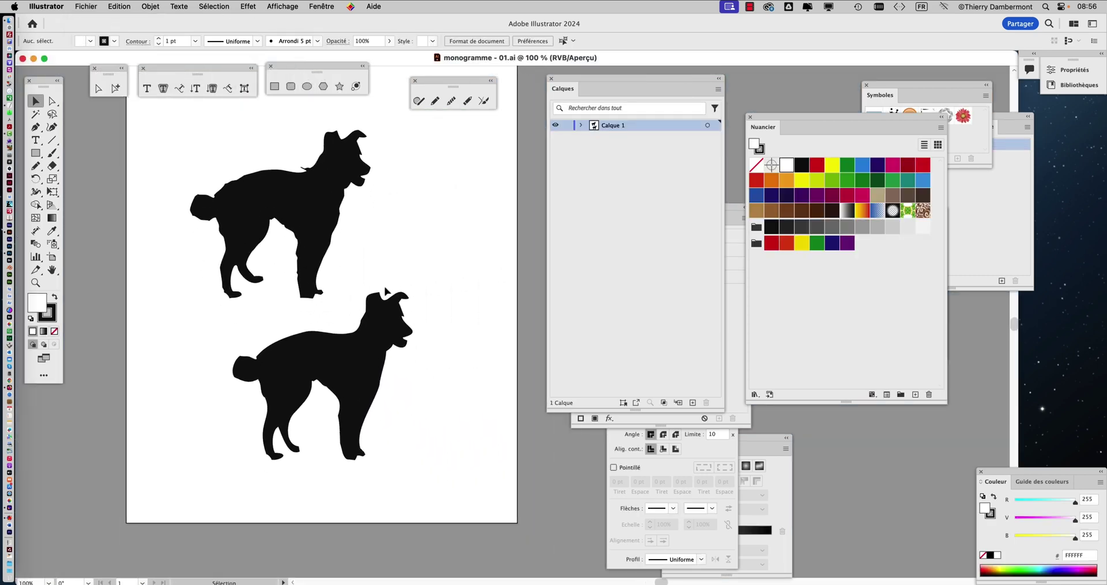
Show the dog silhouettes in outline mode and examine the lower dog's contour and the small shape inside its front leg
key(super+y)
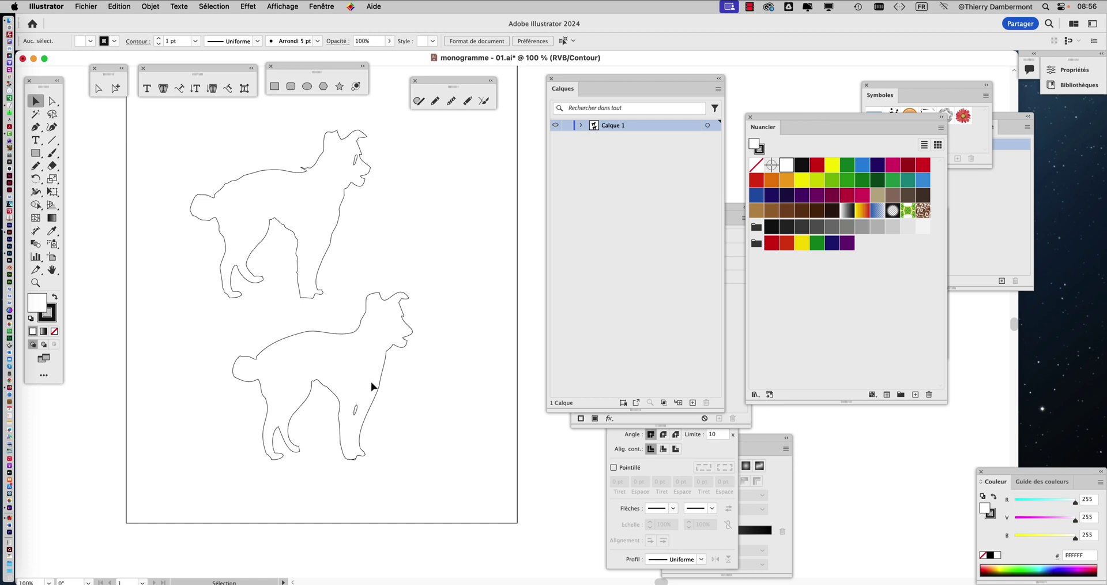
scroll(351, 389, up, 4)
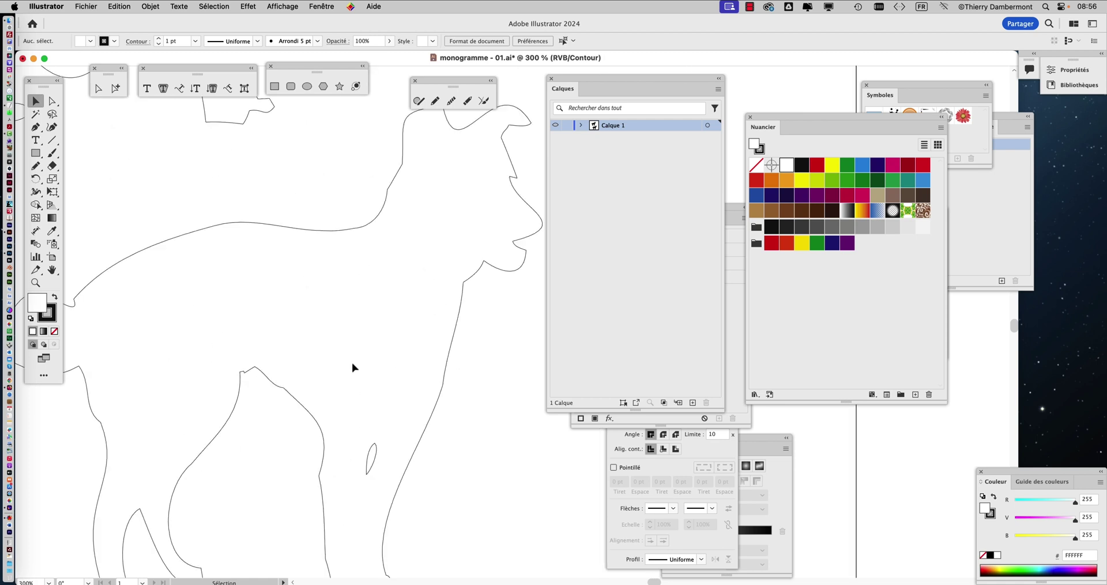
scroll(346, 357, down, 3)
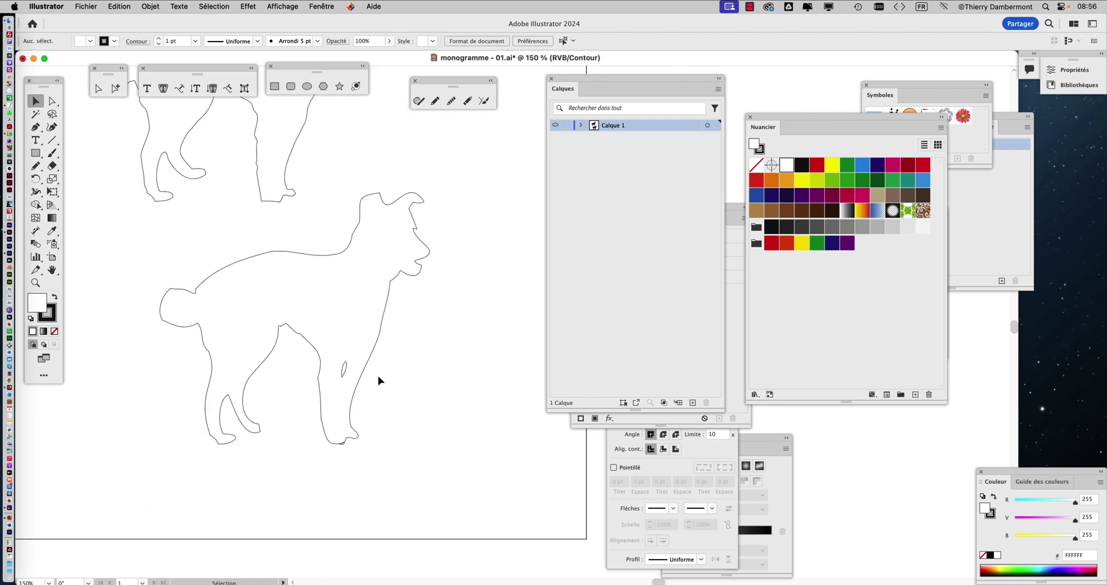
scroll(350, 383, up, 4)
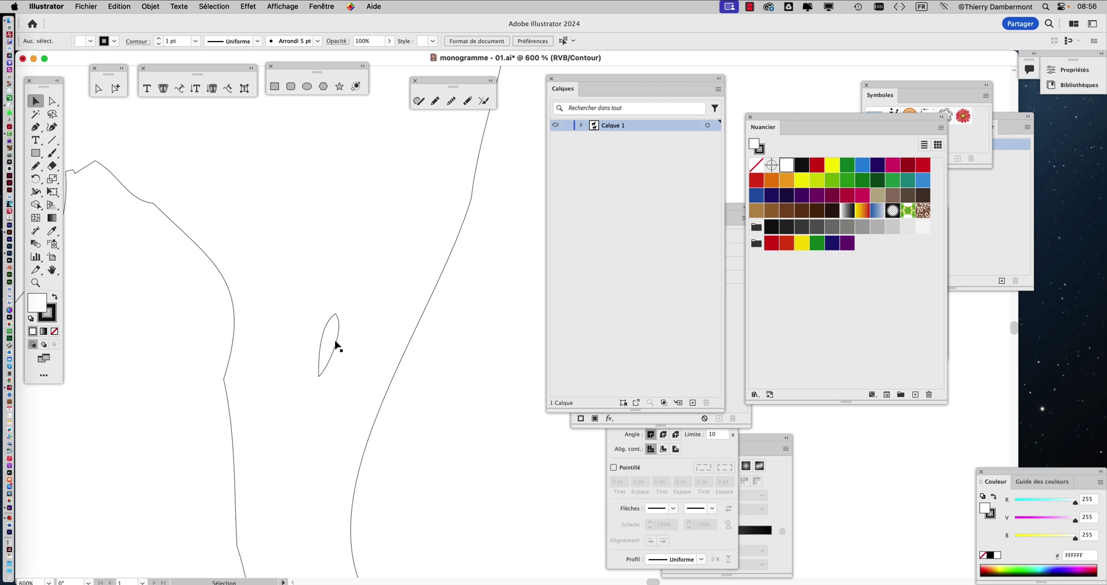
Select the lower dog group to inspect its anchor points, restore the preview display and clear the selection
click(333, 363)
scroll(433, 408, down, 1)
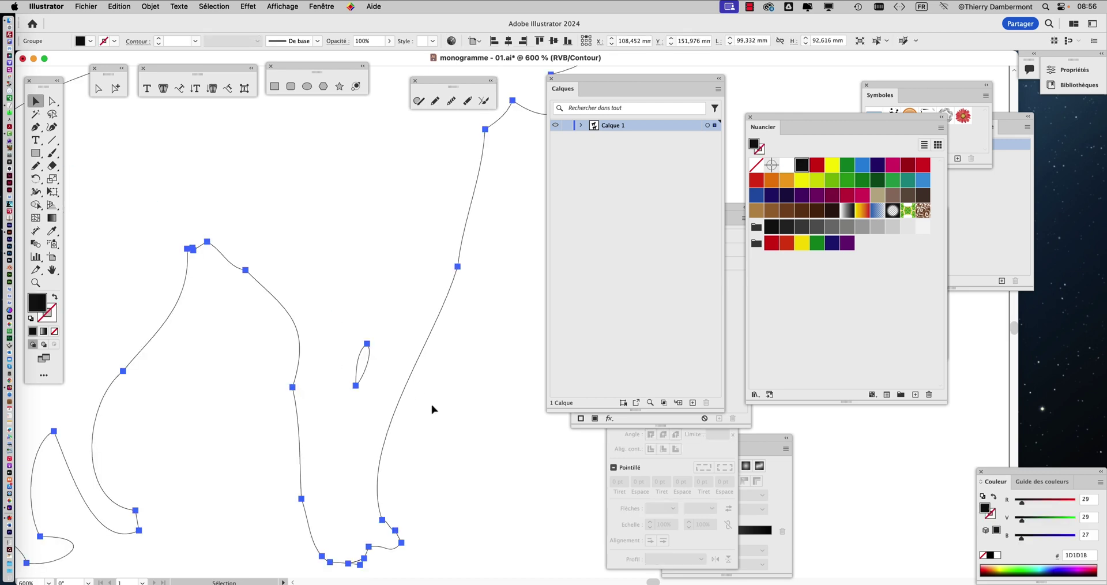
scroll(433, 409, down, 4)
key(super+y)
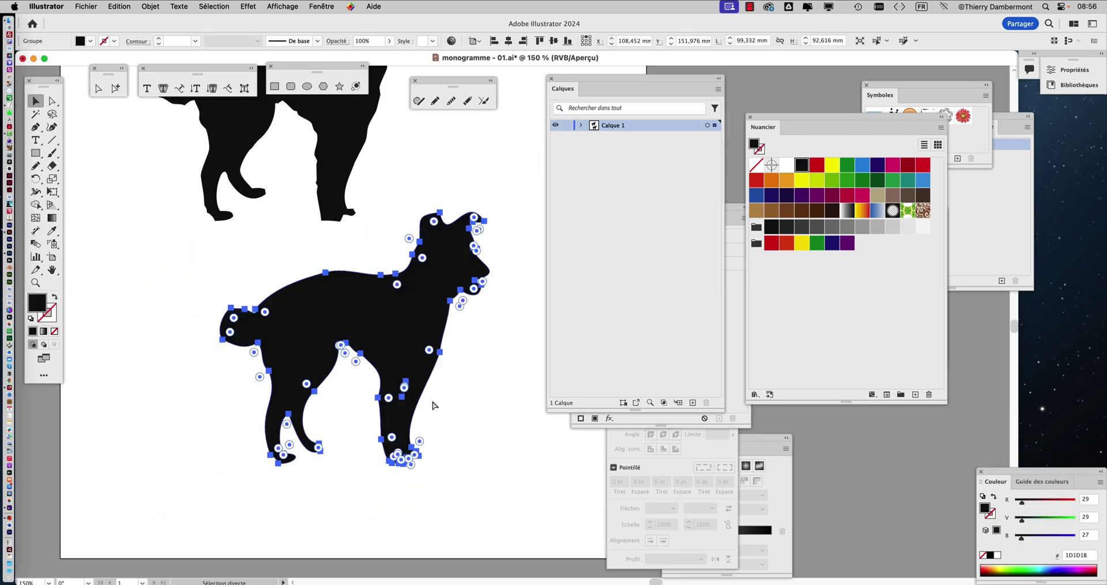
click(489, 410)
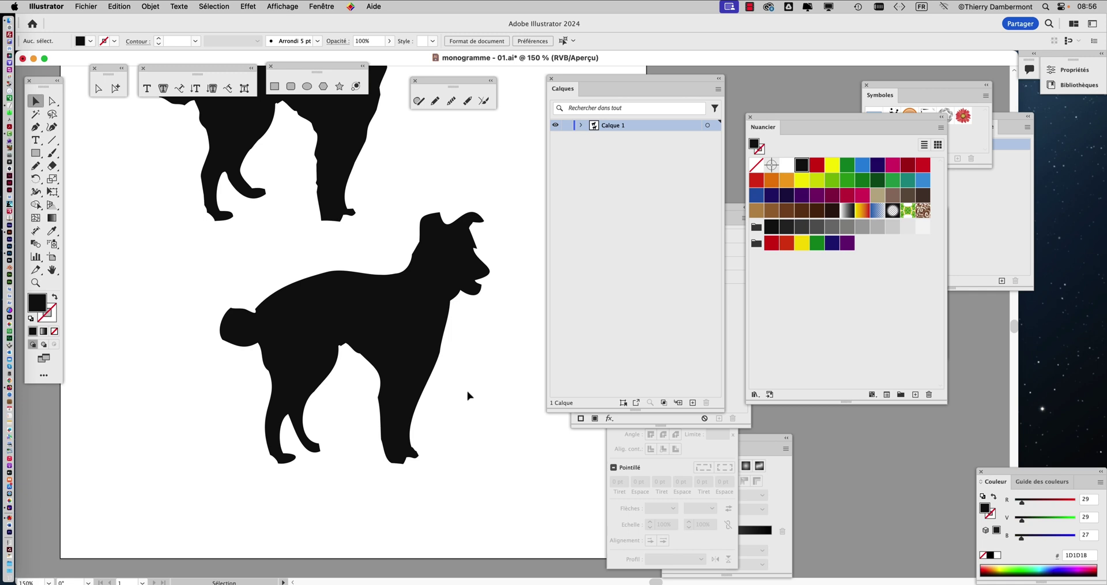
scroll(468, 396, down, 2)
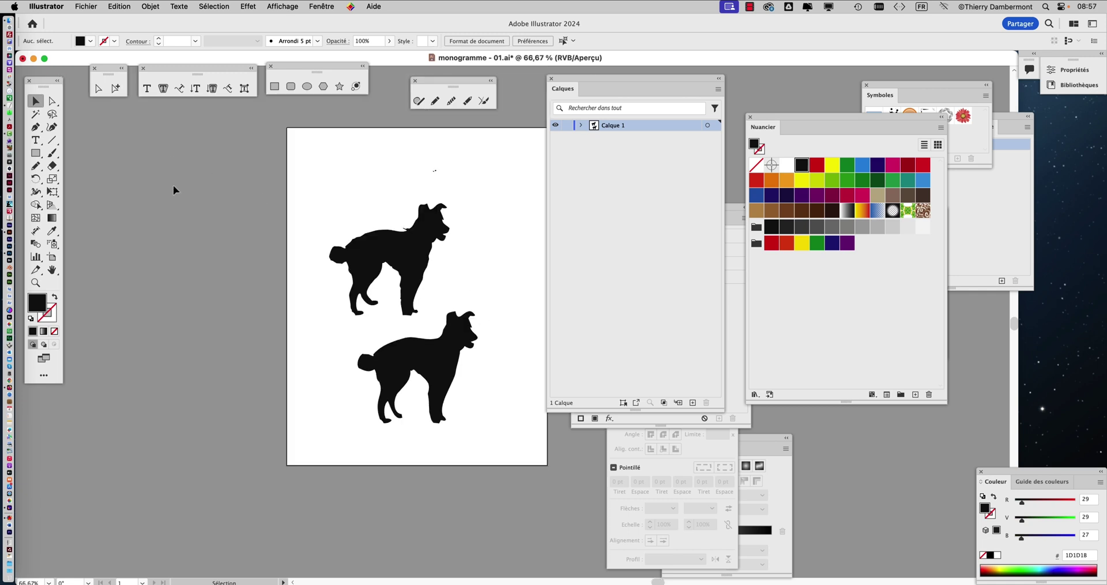
Close monogramme - 01.ai without saving the changes and switch back to Photoshop
key(super+w)
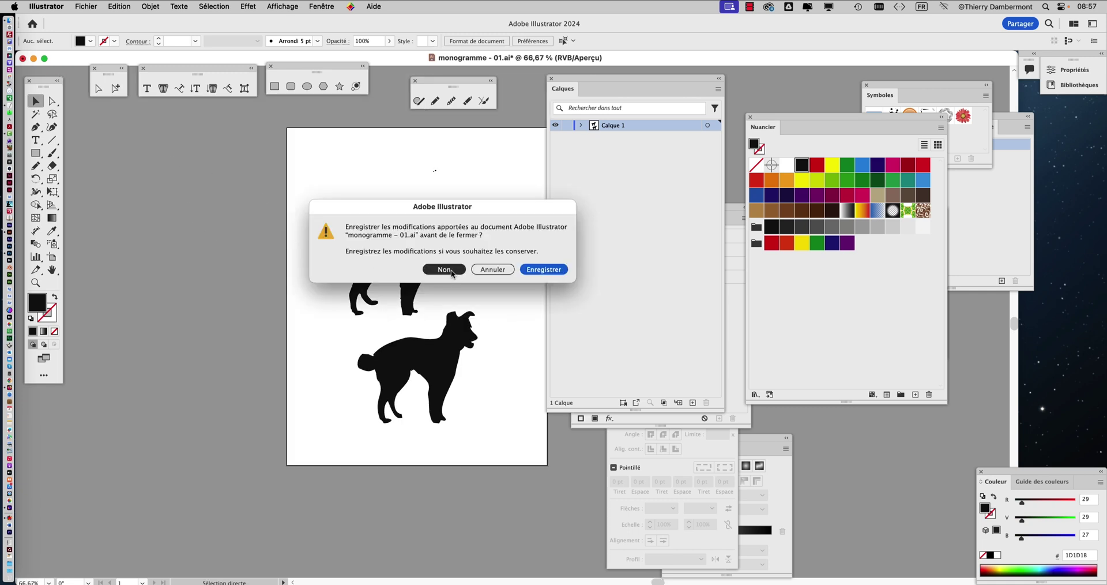
click(444, 269)
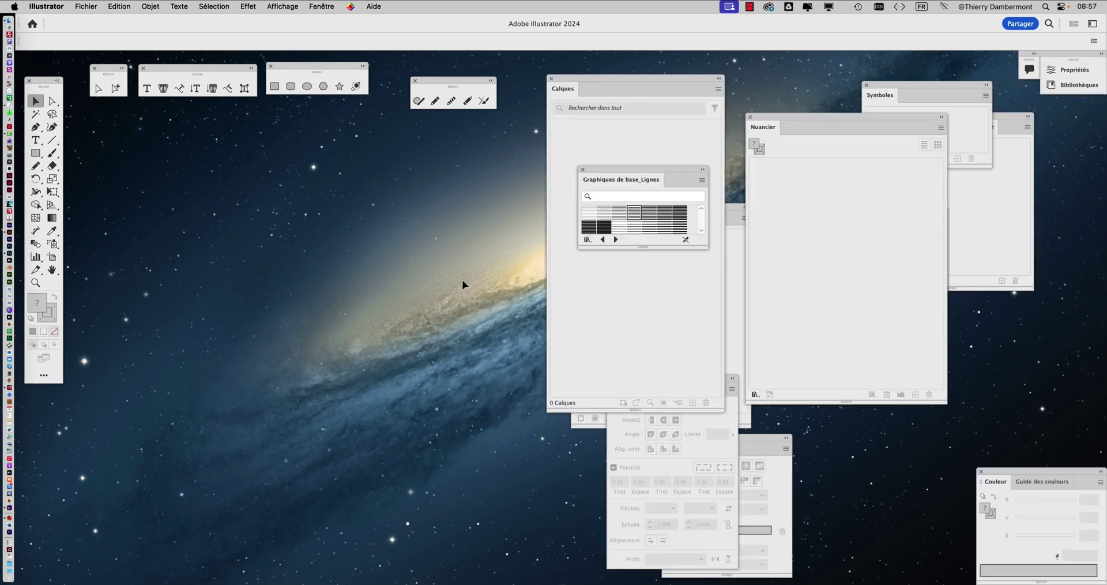
key(super+Tab)
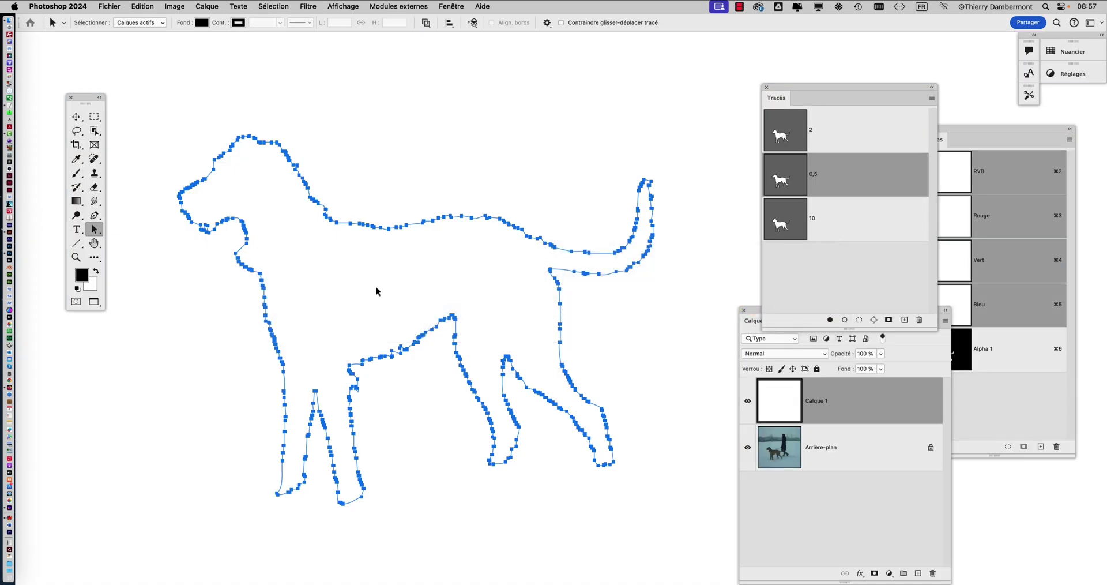
Open the export of paths to Illustrator, review the path choices offered besides 0,5, and cancel the export
click(422, 203)
alt+click(425, 225)
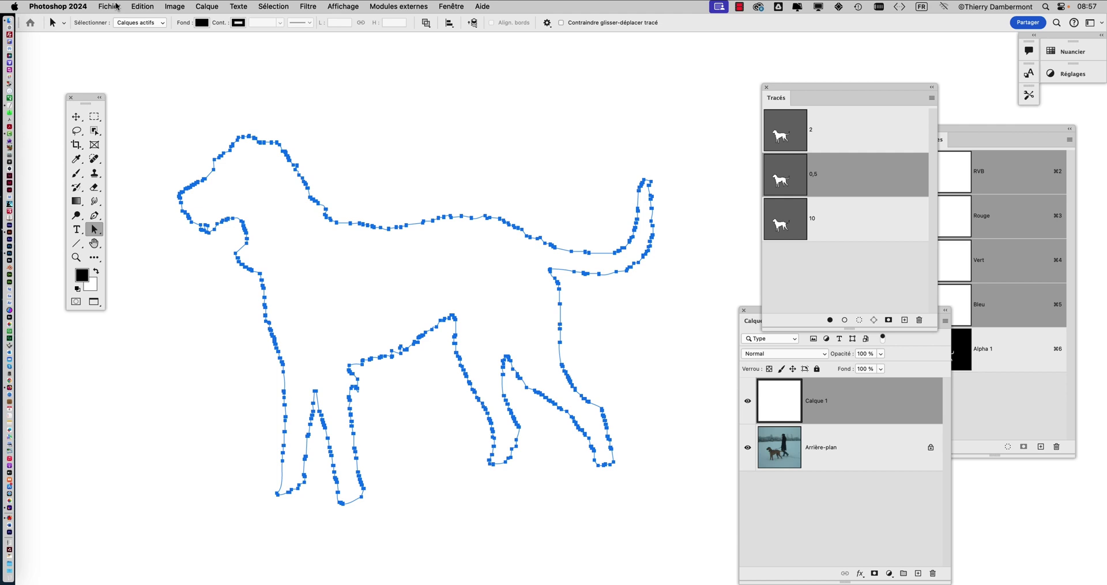
click(114, 5)
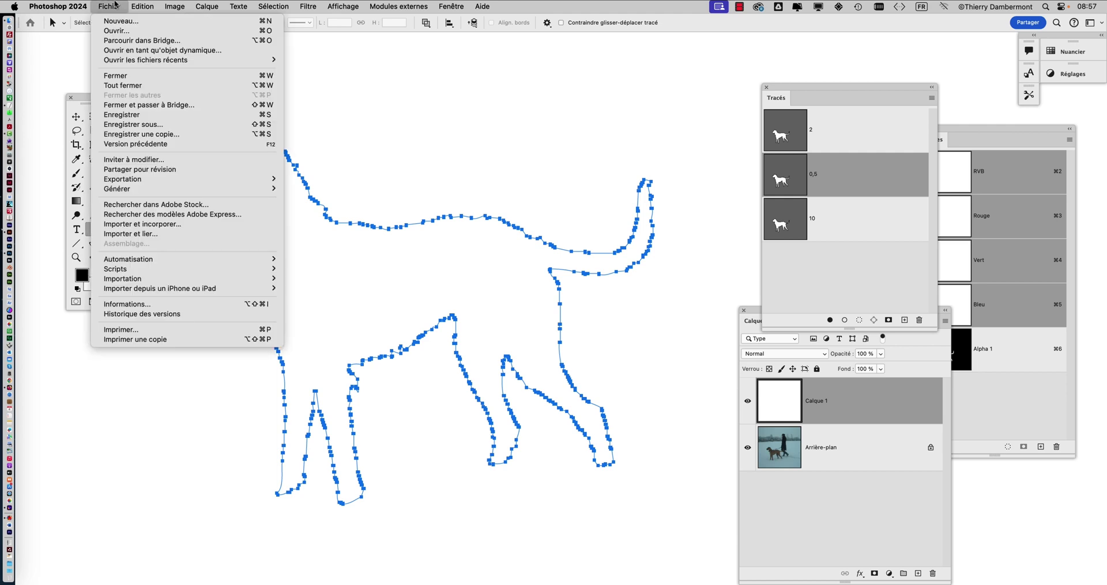
click(114, 5)
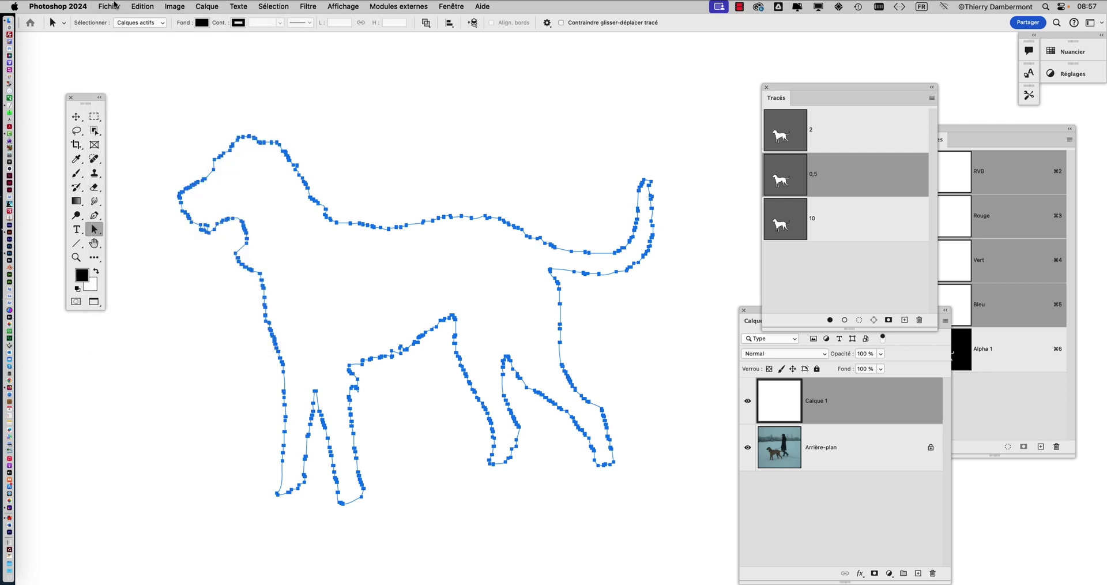
click(115, 5)
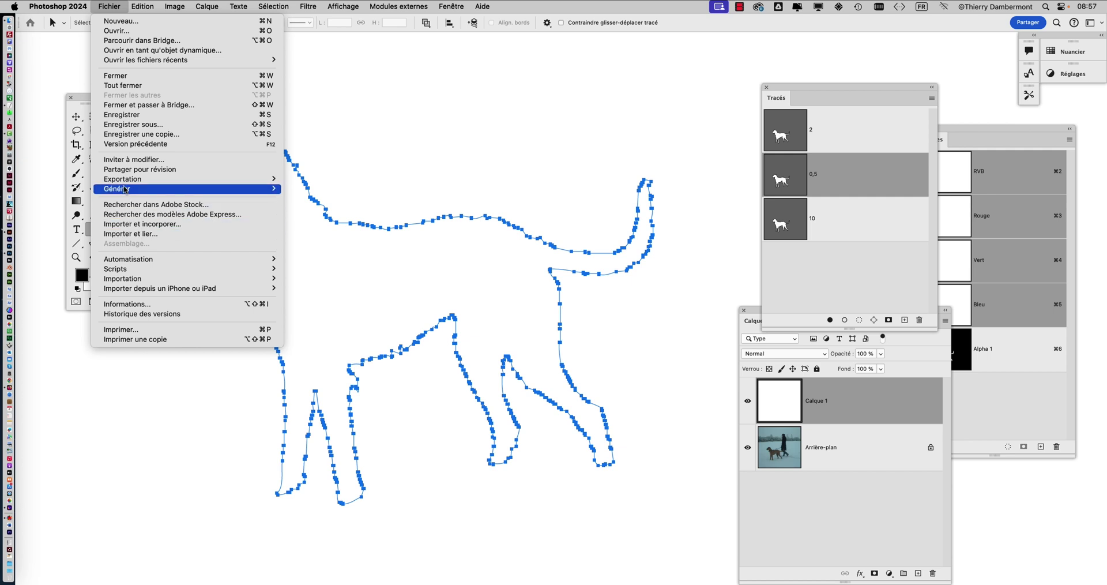
mouse_move(126, 183)
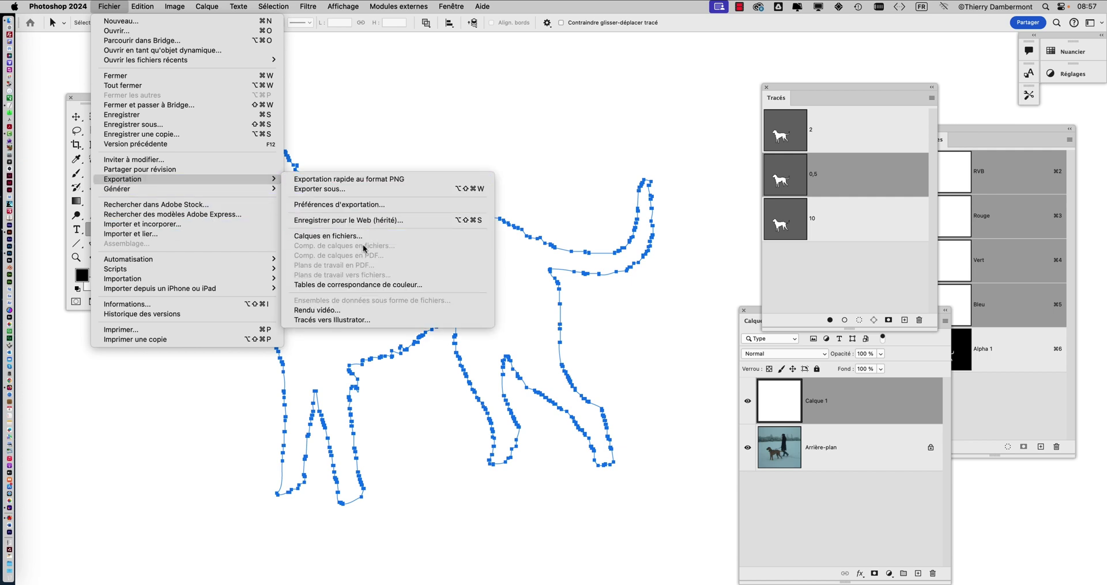
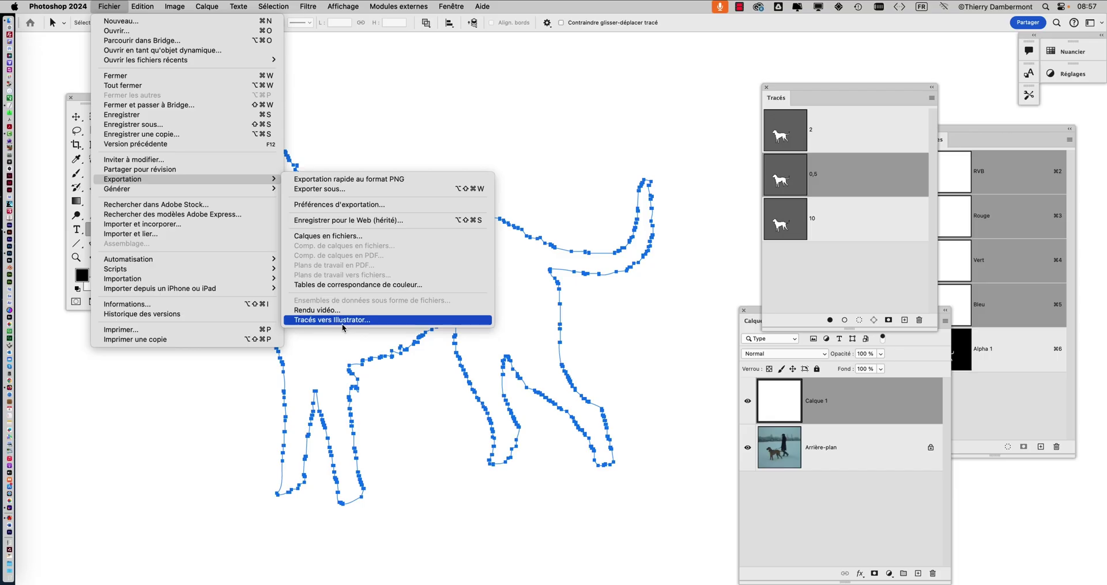
click(343, 320)
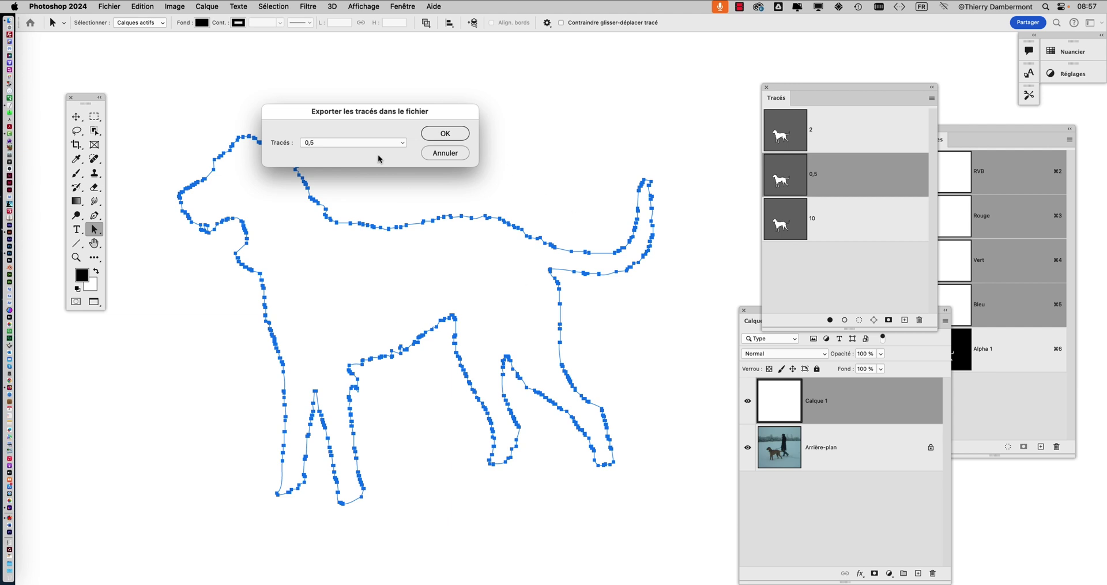
click(308, 148)
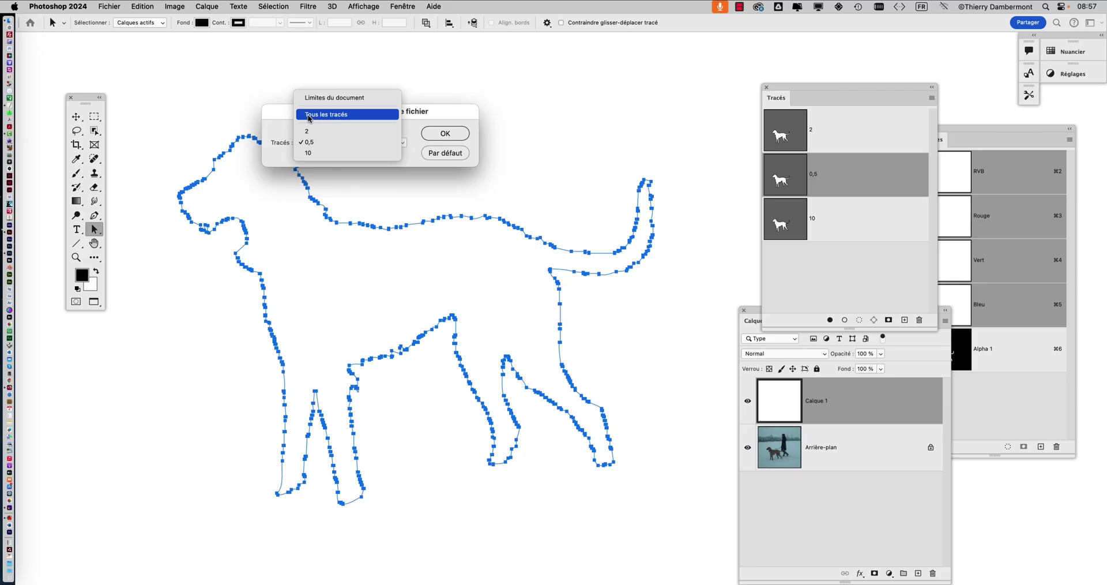
click(308, 118)
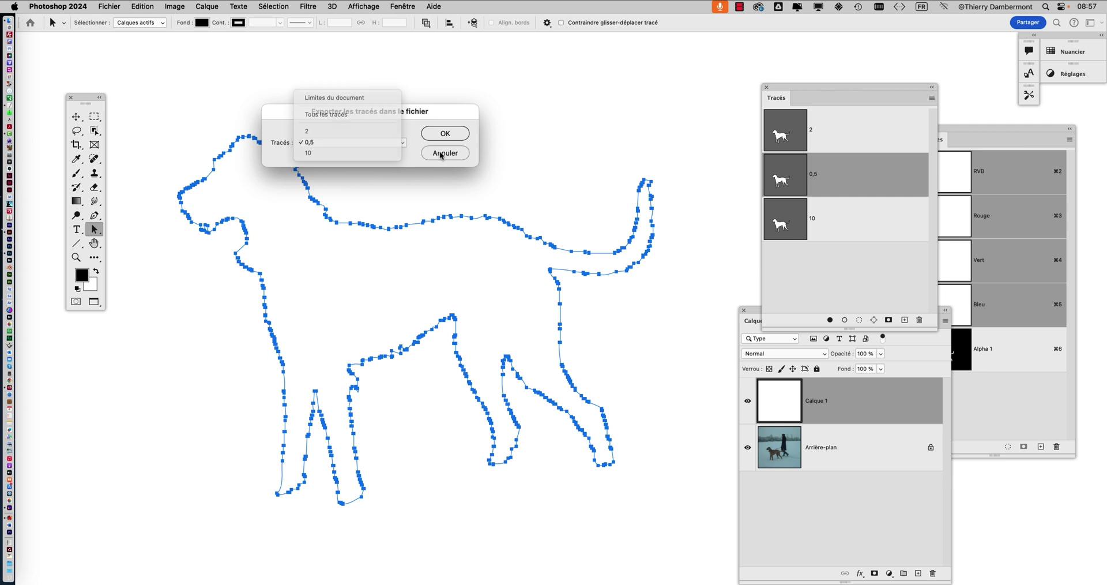
click(449, 155)
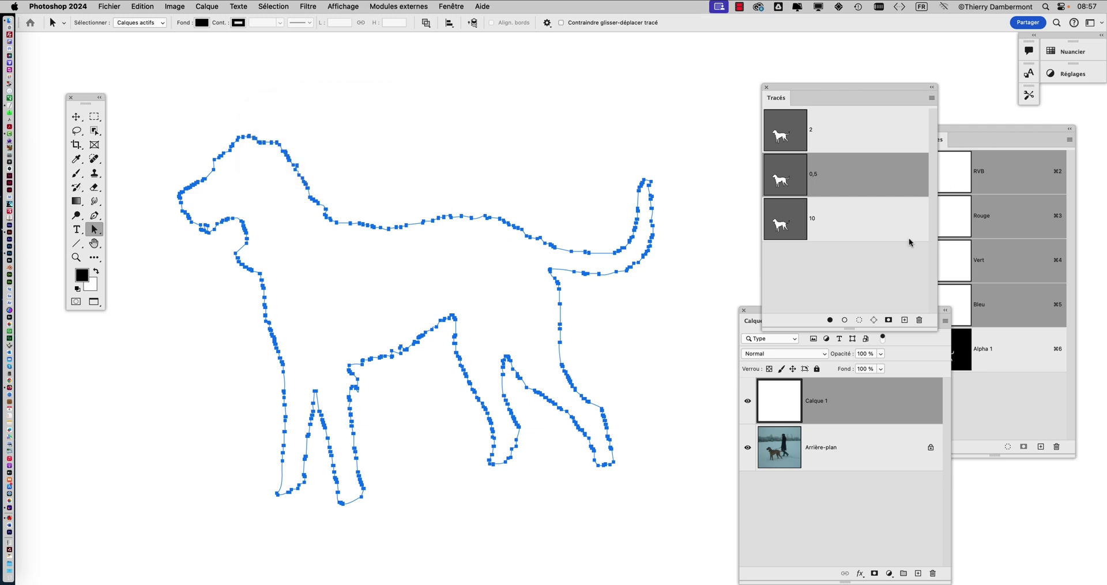
Select the entire 0,5 dog path, copy it and switch to Illustrator
click(476, 226)
alt+click(478, 220)
key(super+Tab)
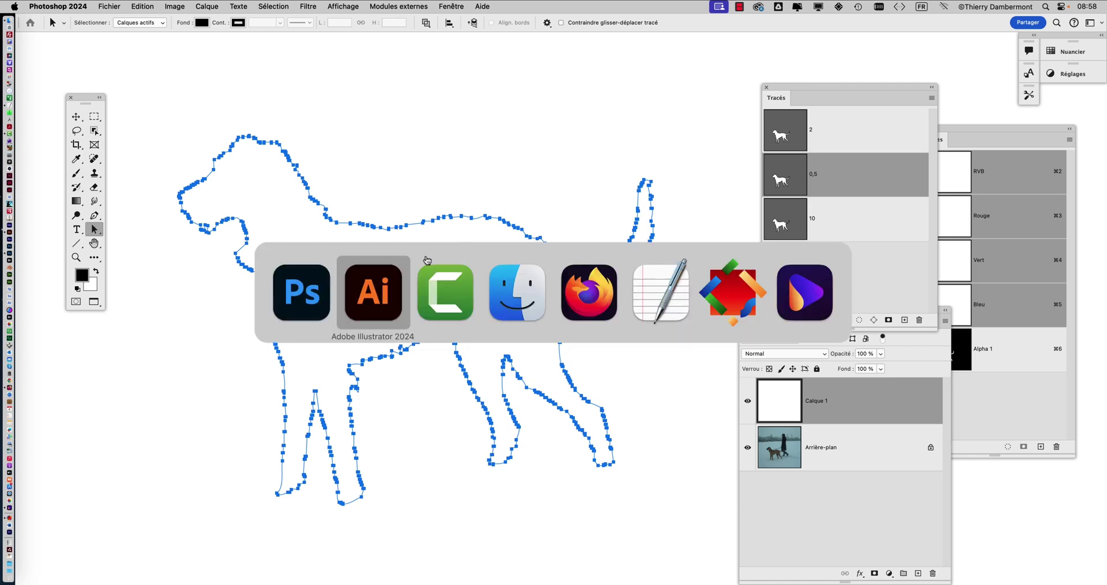
click(381, 287)
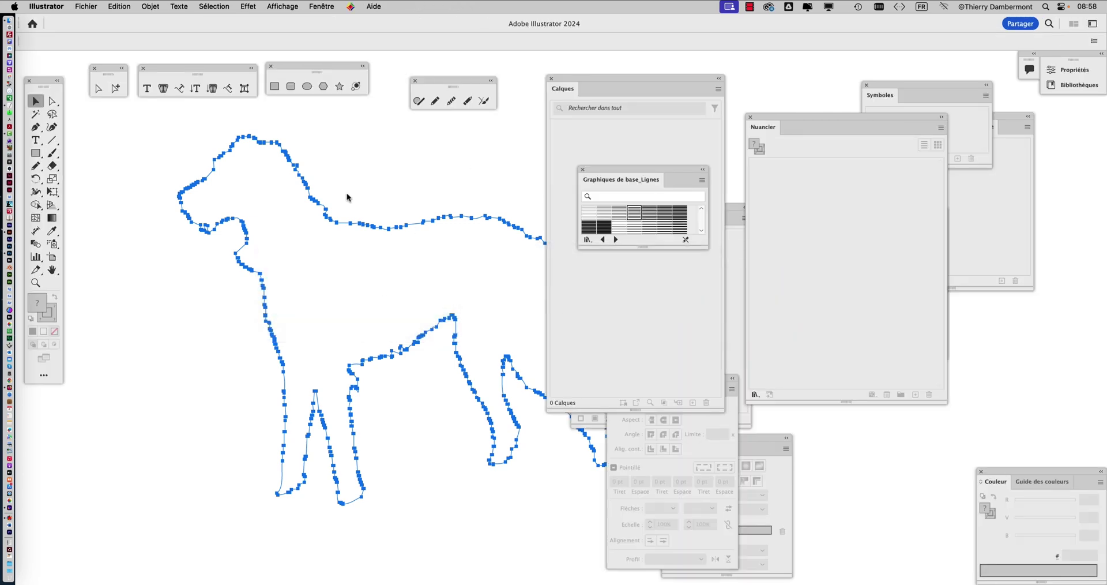
Create a new portrait Lettre document of 215,9 x 279,4 mm in RGB colour mode
key(super+w)
click(89, 7)
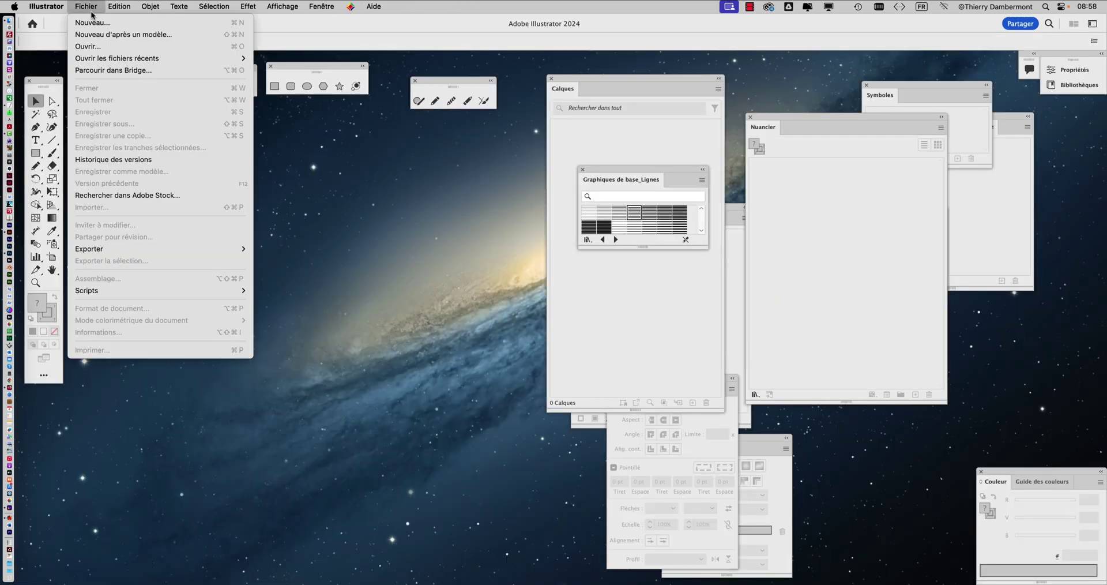
click(92, 23)
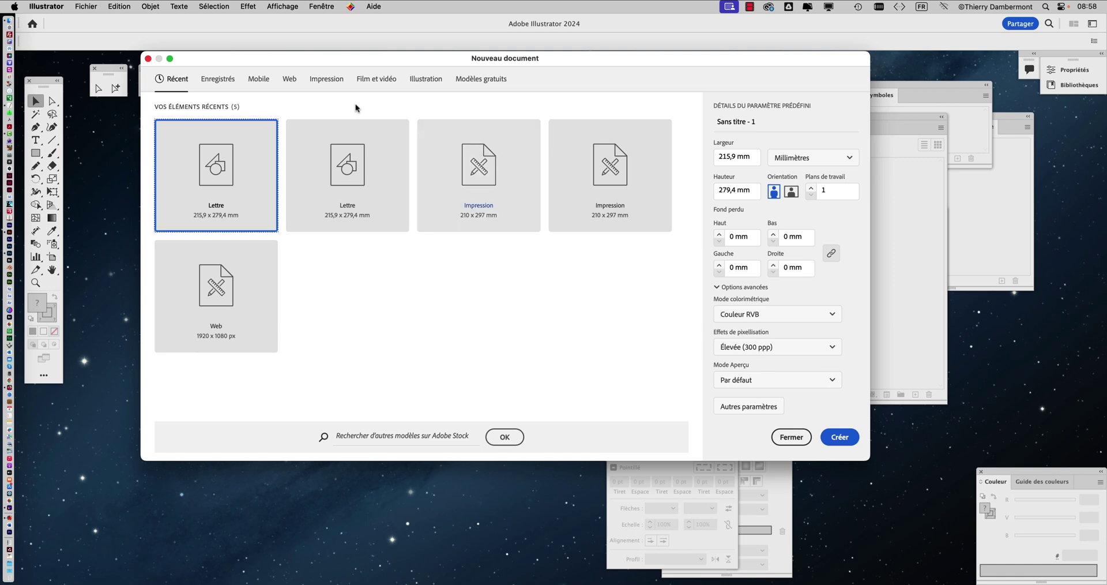
click(836, 437)
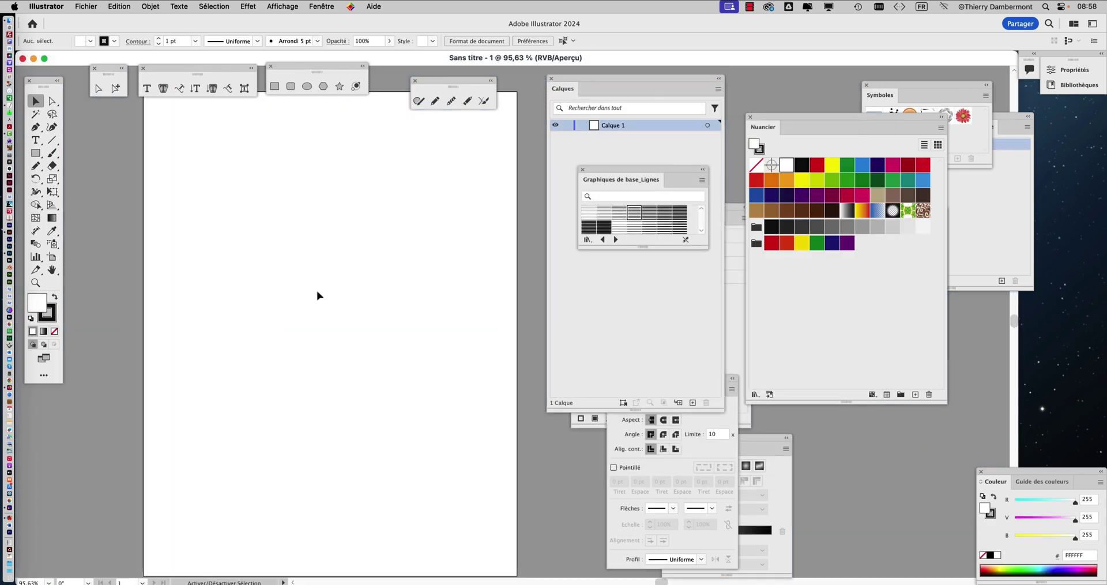
Paste the dog path as Tracé transparent (plus rapide) and move it fully onto the artboard
key(super+v)
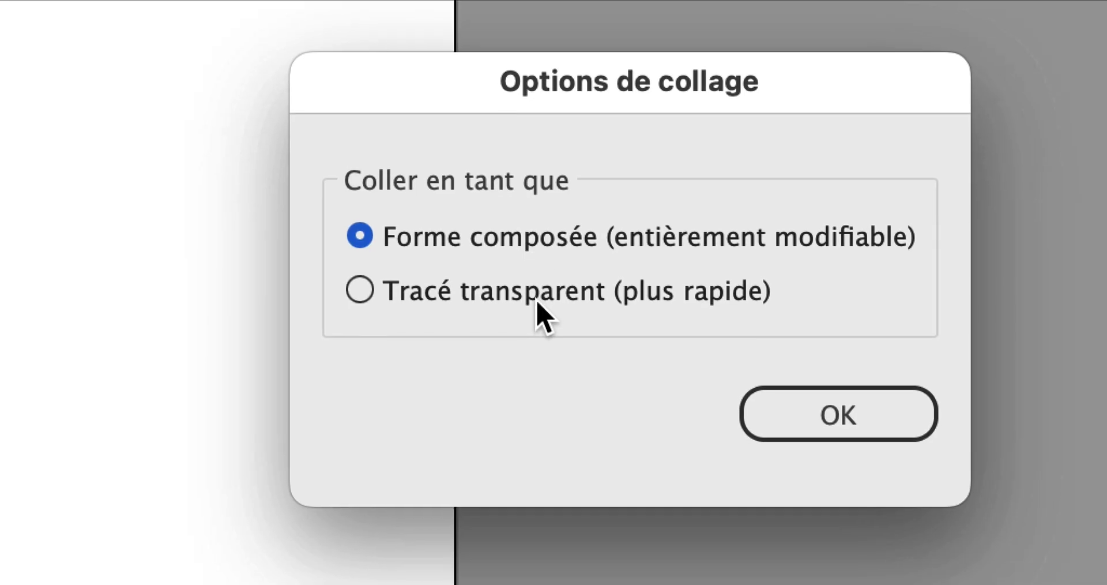
click(537, 301)
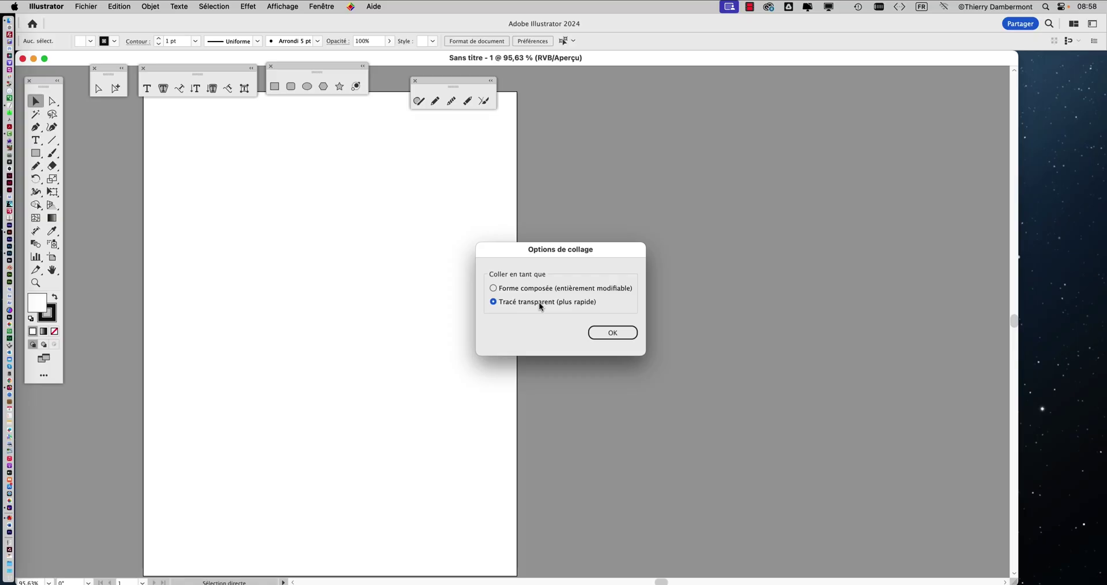
click(832, 418)
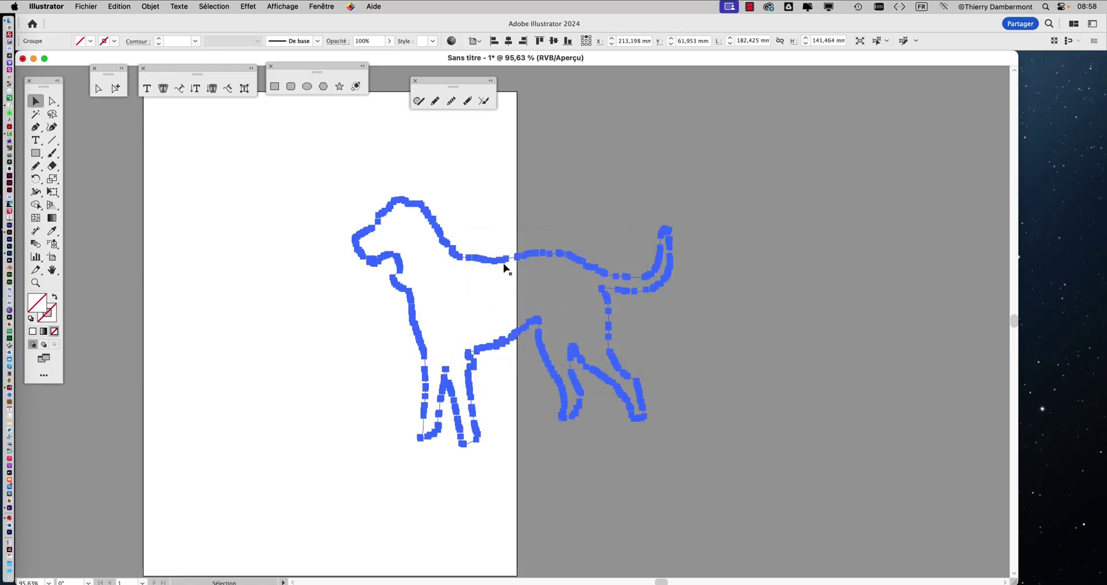
drag(504, 268, 312, 242)
Deselect the pasted dog path, toggle outline mode, and reselect the unfilled path on the artboard
click(392, 425)
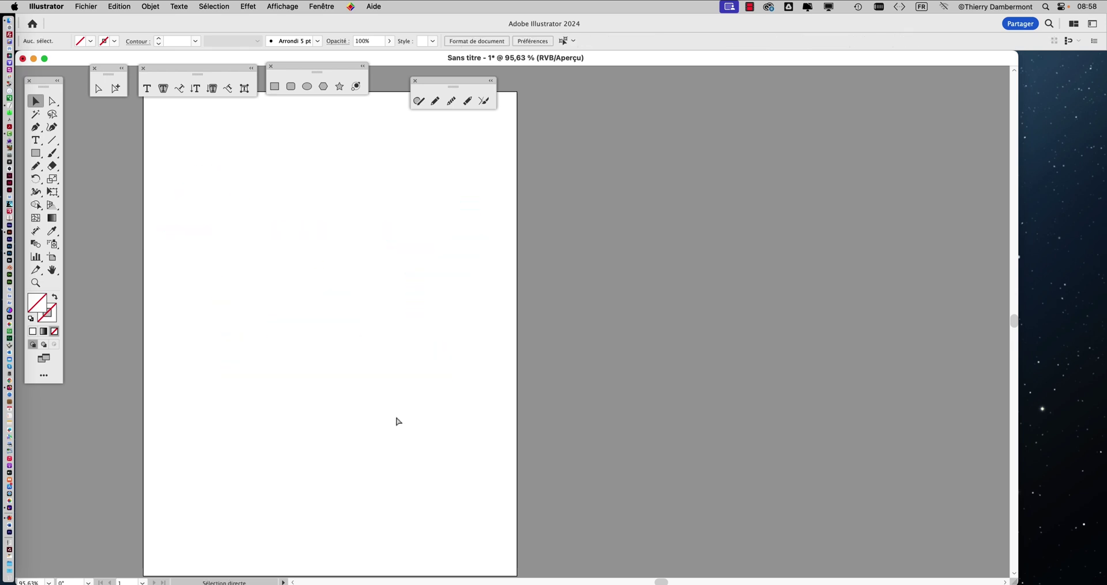
key(super+y)
key(super+y)
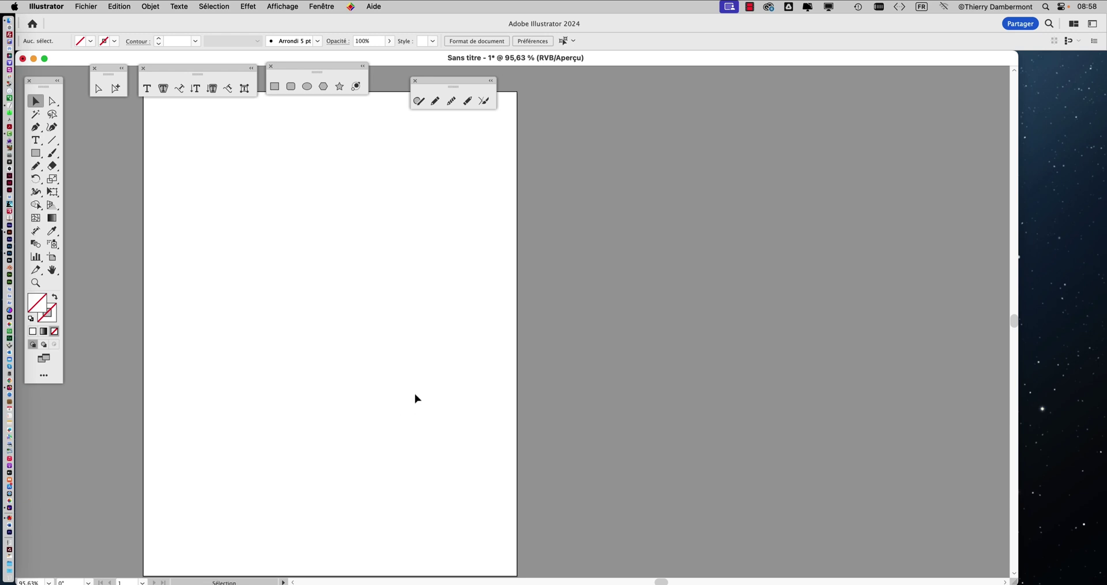
drag(304, 176, 370, 315)
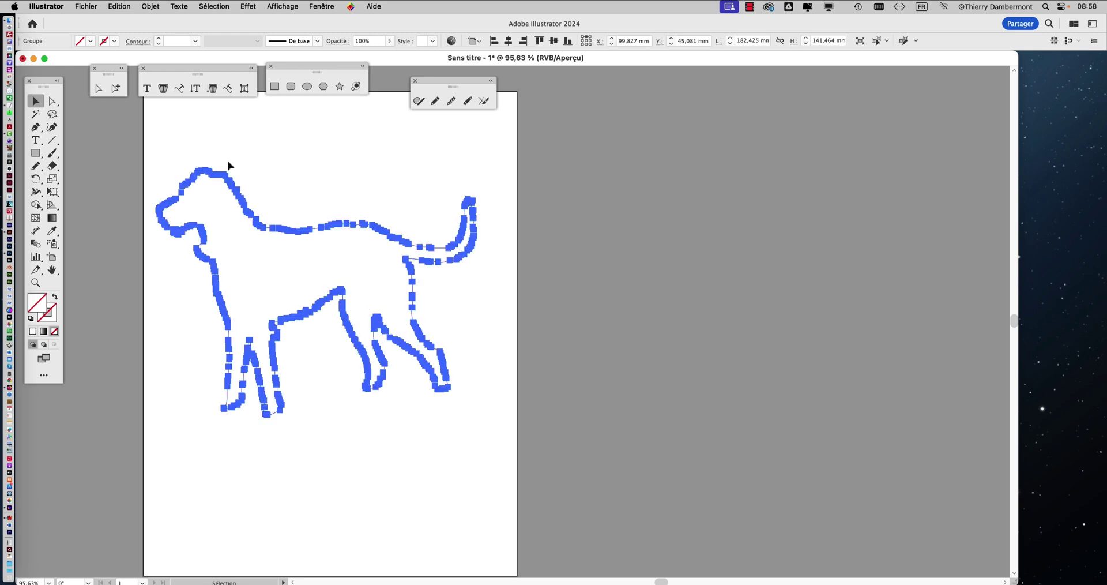
drag(154, 145, 490, 486)
drag(165, 143, 541, 526)
Display the swatches, fill the selected dog path with black and clear the selection
key(F5)
key(F5)
key(F5)
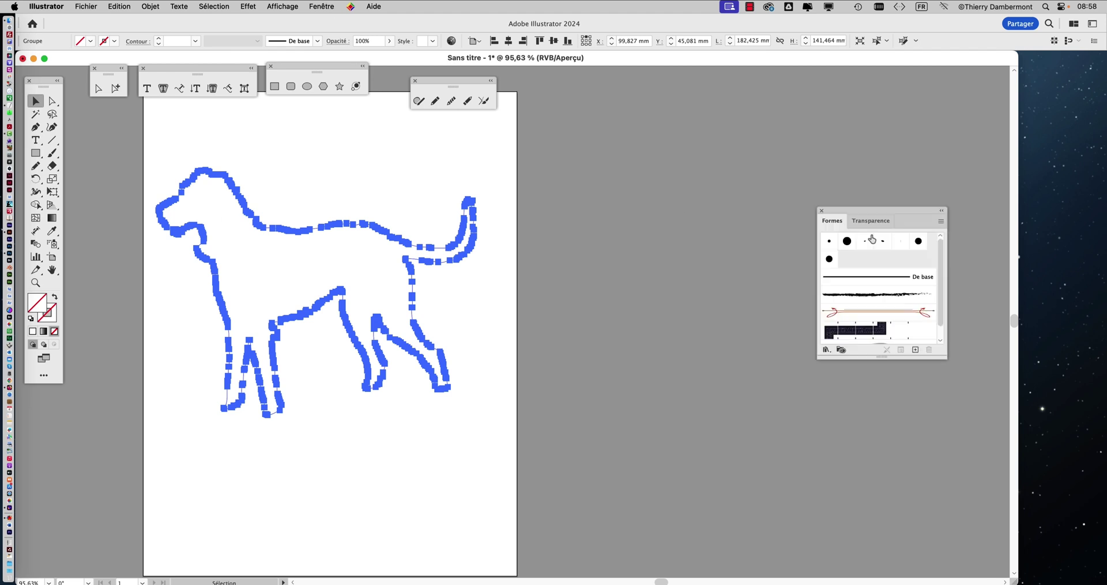
click(822, 212)
click(325, 7)
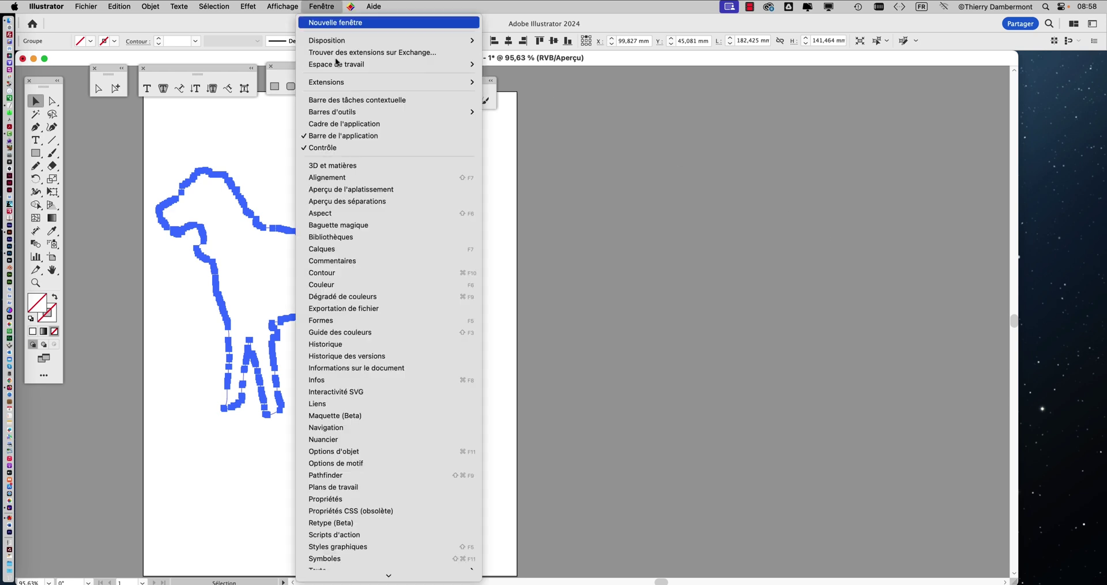
click(393, 439)
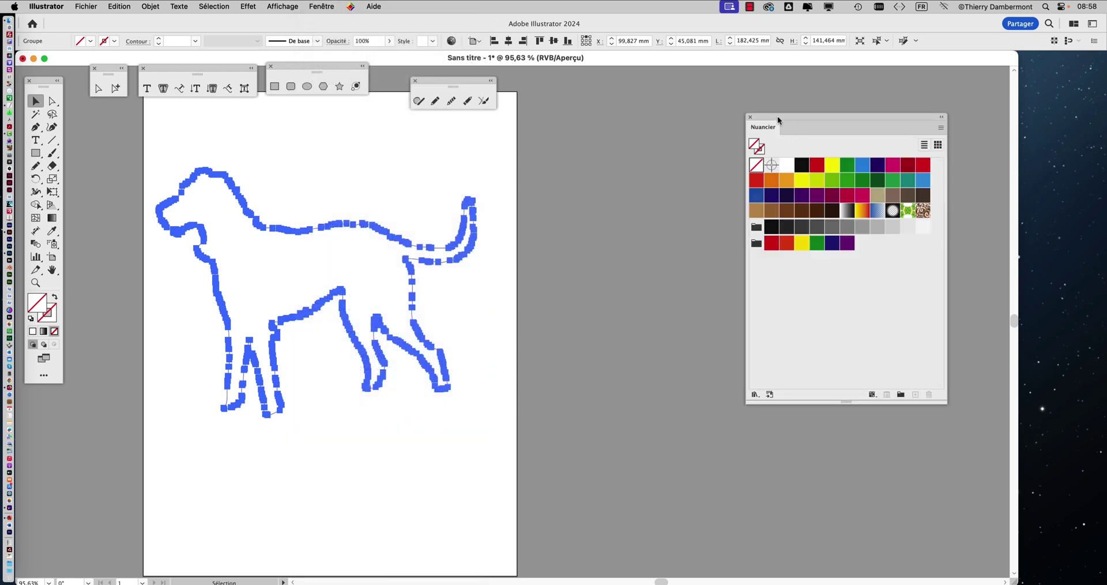
drag(777, 115, 672, 114)
click(698, 165)
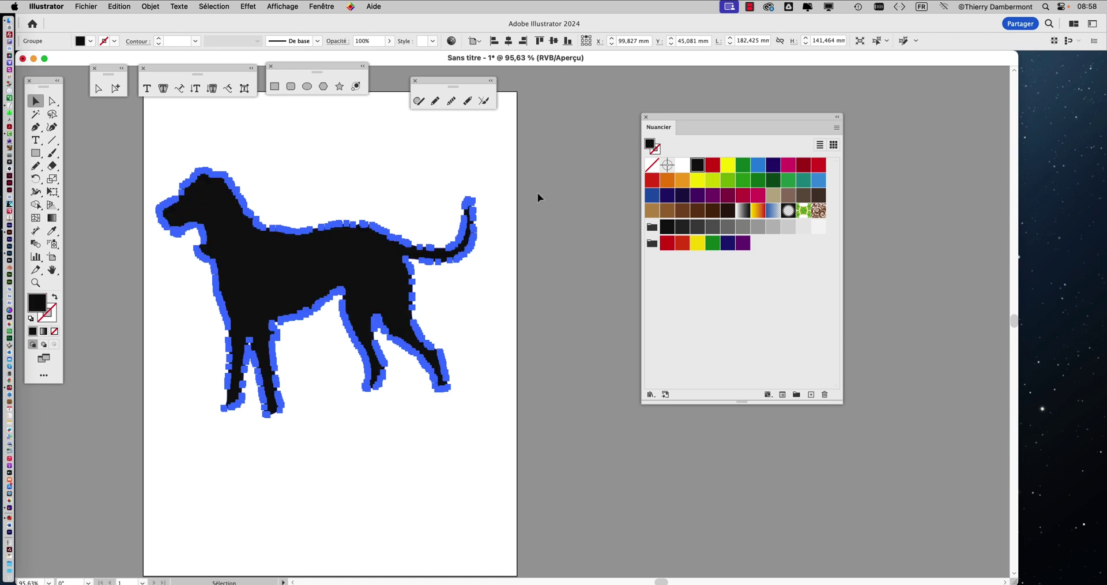
click(402, 194)
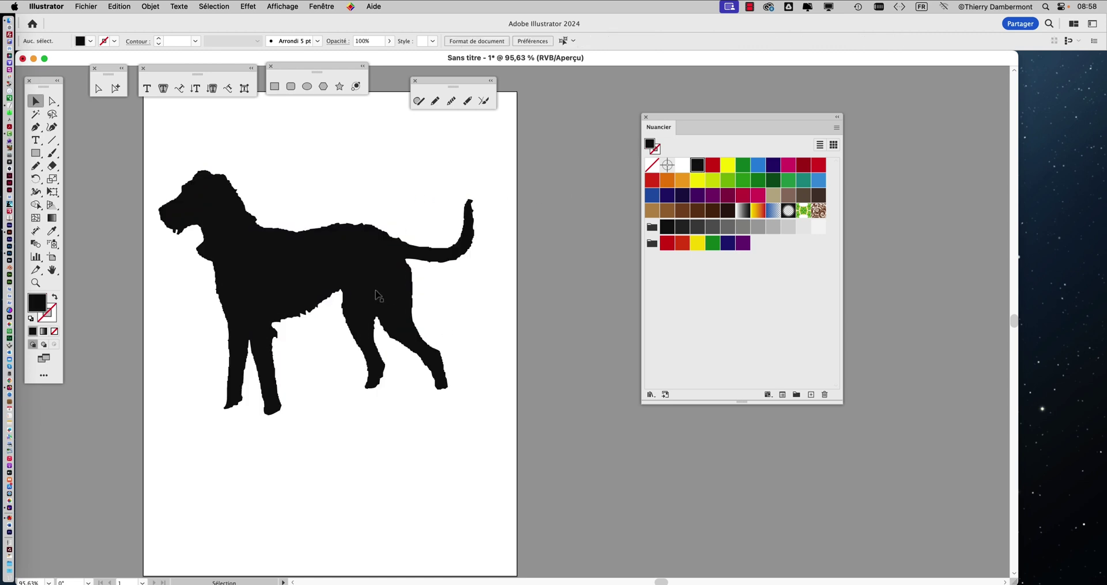
Paste a second copy of the dog path beside the artboard as Forme composée (entièrement modifiable)
drag(691, 118, 926, 129)
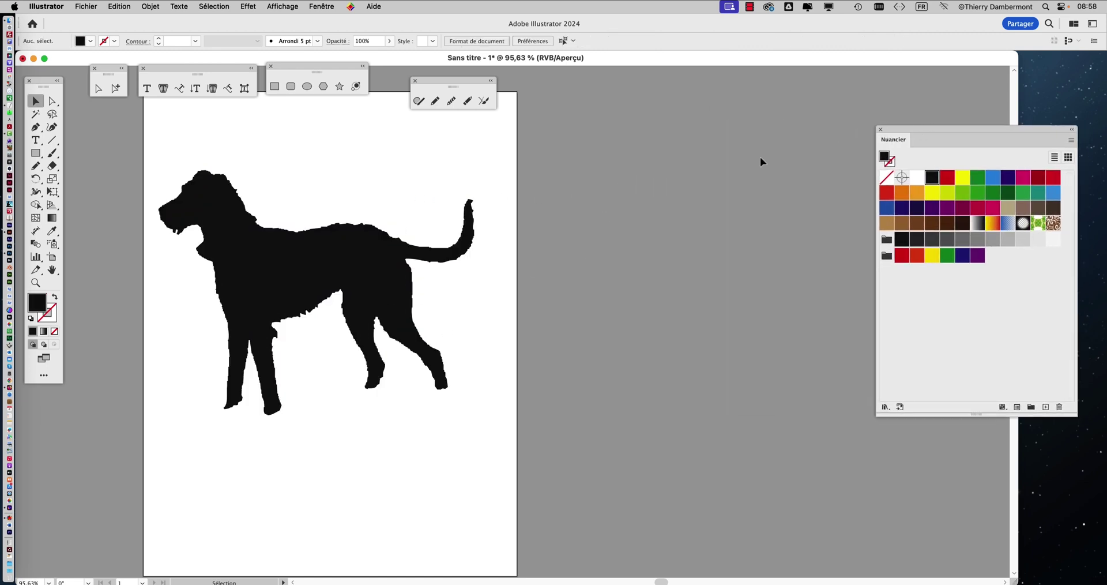
scroll(634, 232, right, 5)
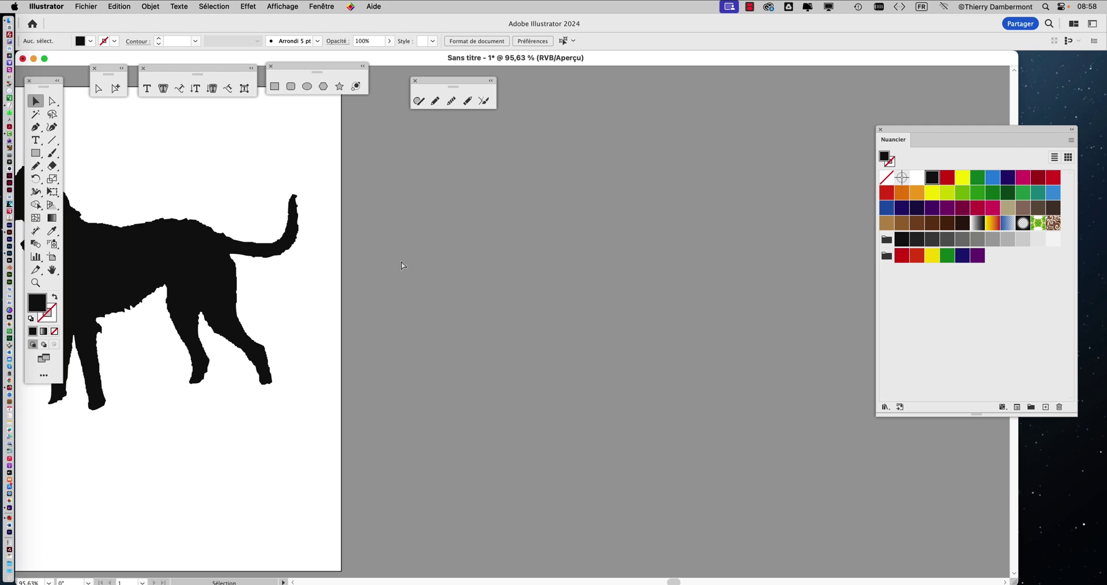
key(super+v)
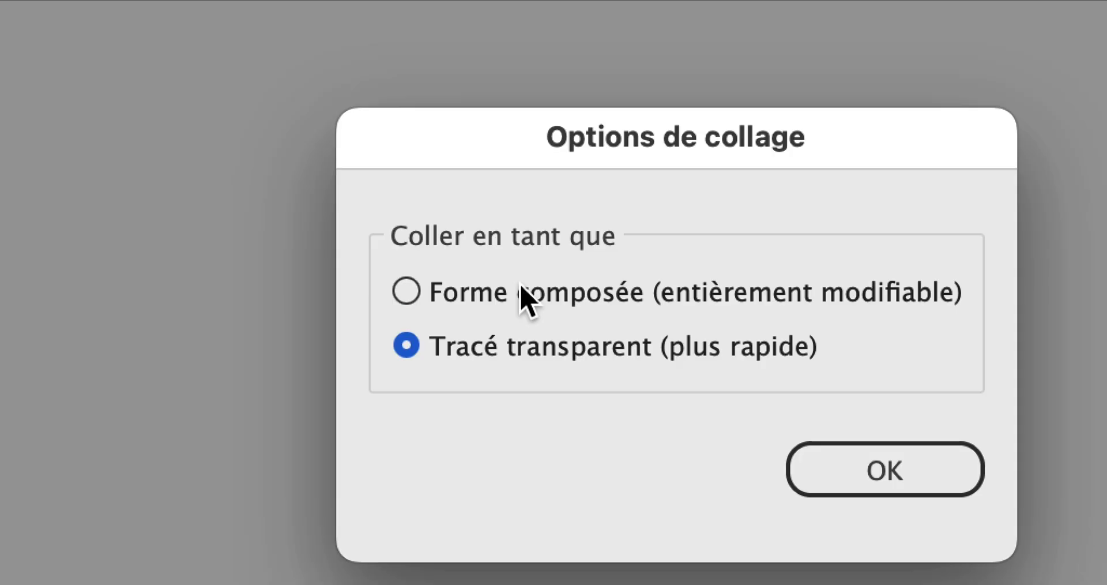
click(522, 292)
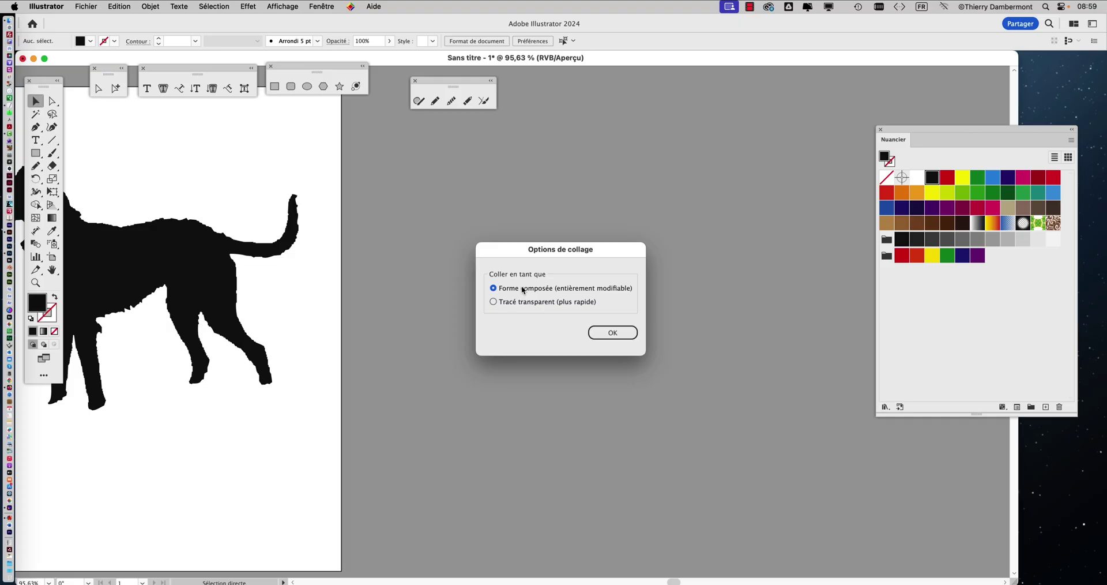
click(858, 477)
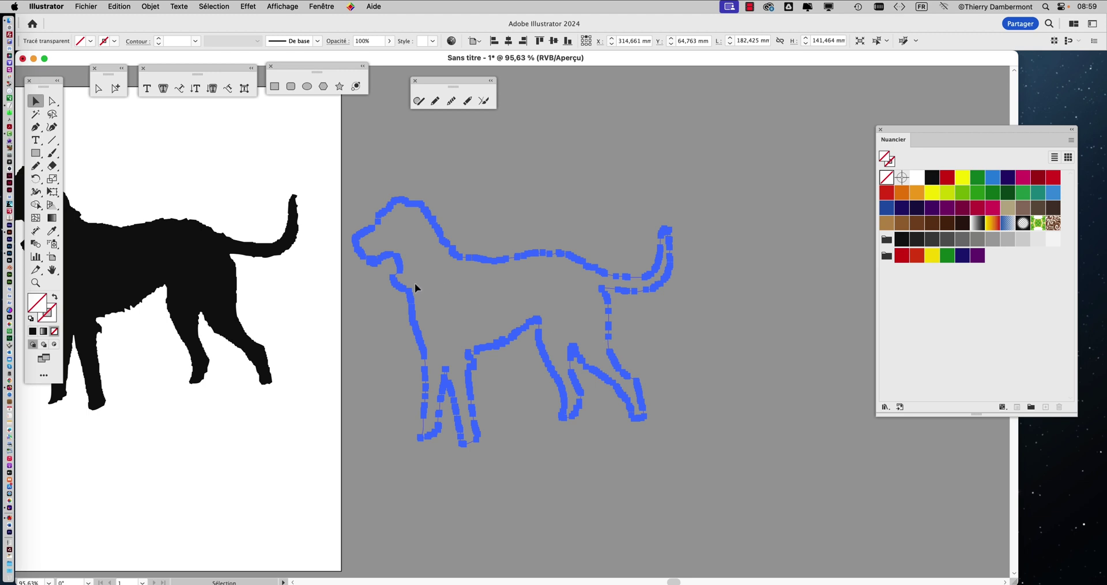
key(Delete)
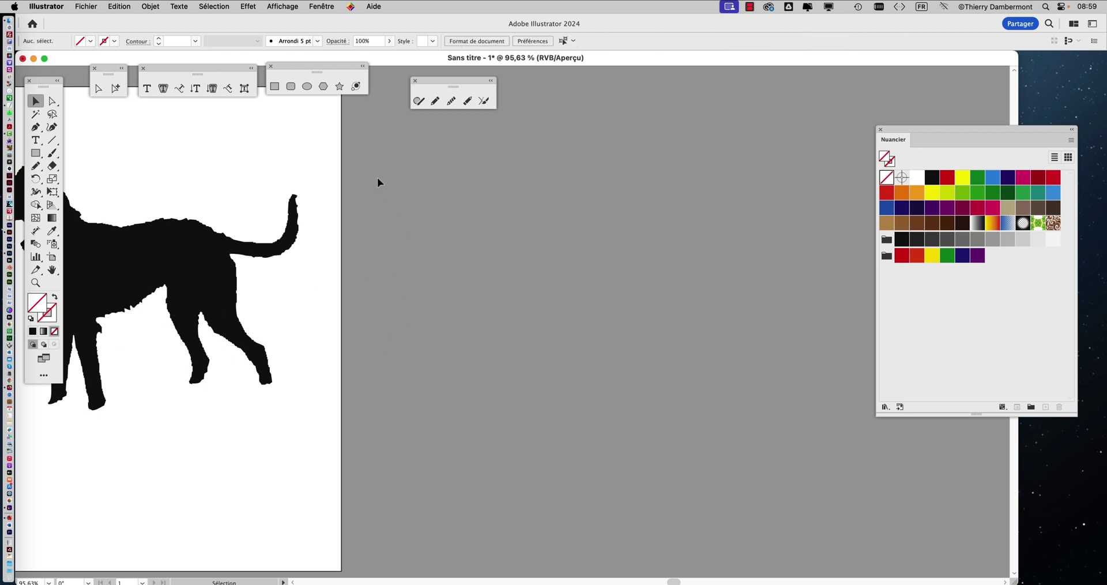
key(super+z)
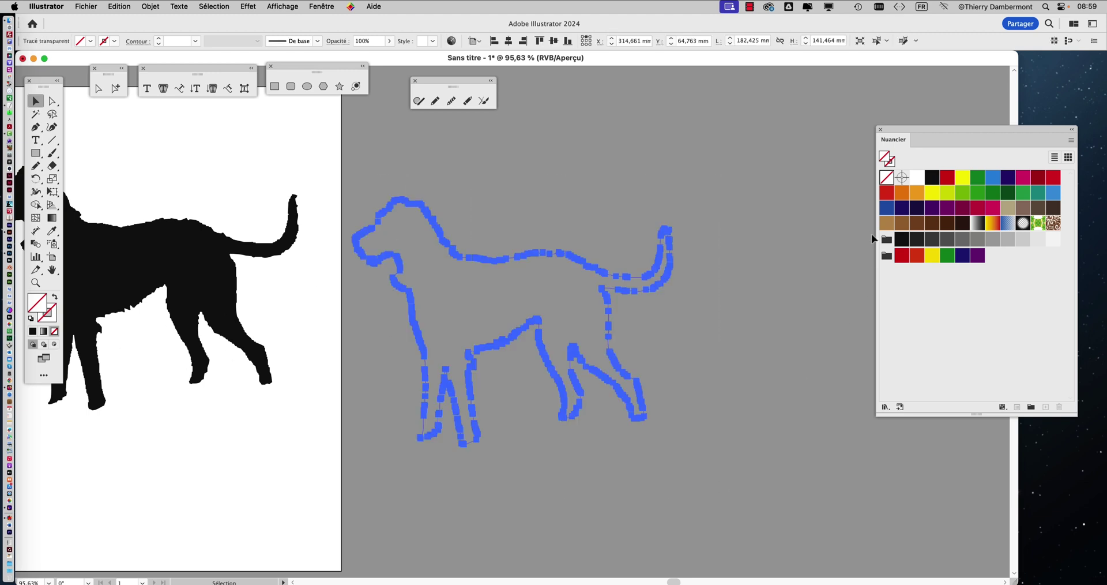
Fill the second dog path with black and deselect it to compare both silhouettes side by side
click(926, 180)
click(538, 382)
key(super+minus)
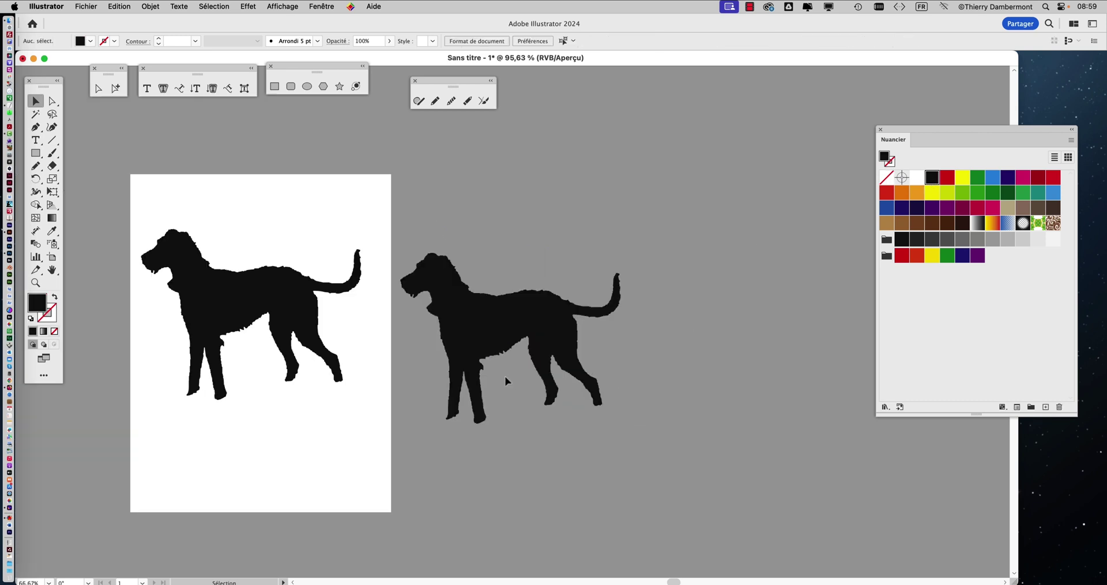
drag(501, 363, 581, 348)
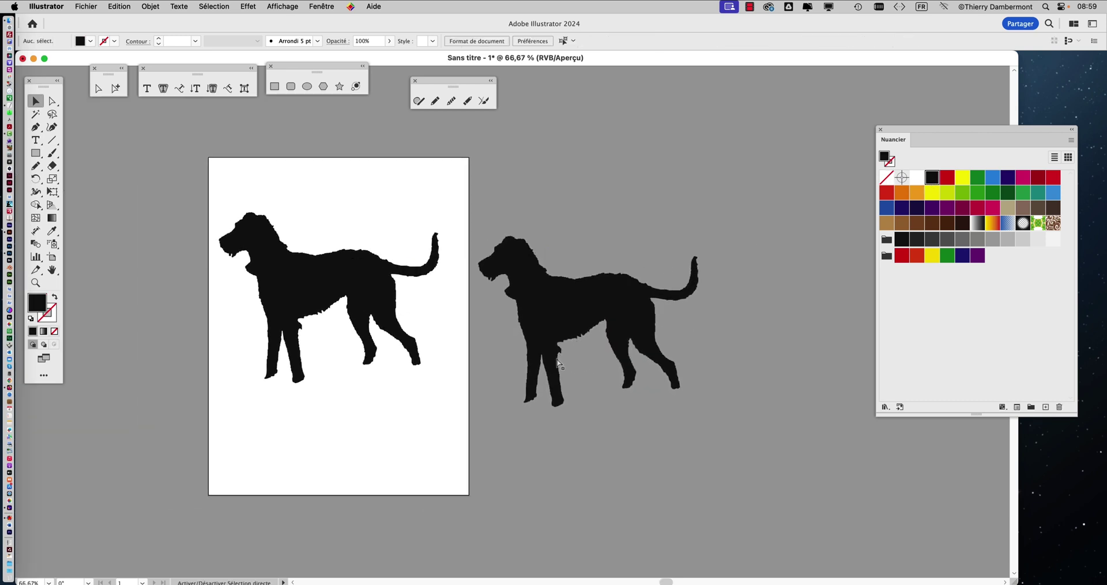
Delete the second dog silhouette beside the artboard, keeping only the one on the artboard
drag(507, 224, 740, 454)
key(Delete)
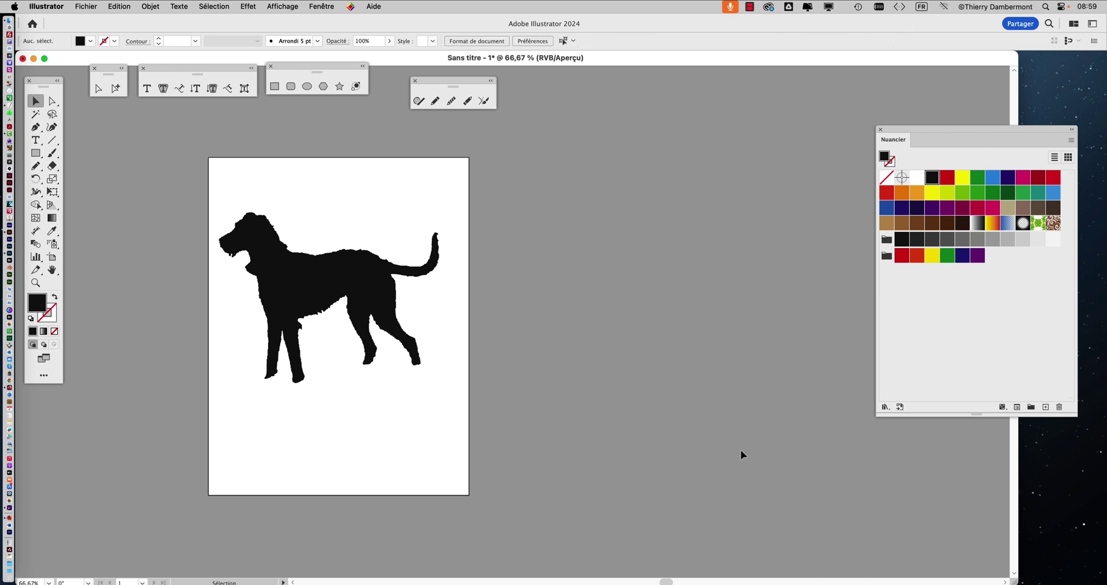
scroll(304, 316, up, 2)
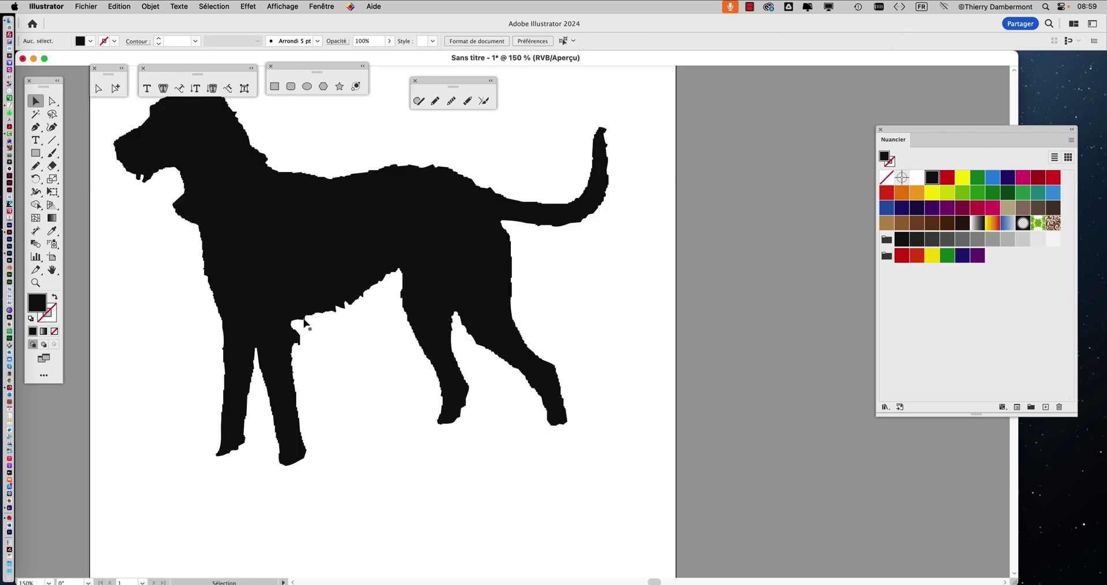
scroll(328, 328, down, 2)
drag(359, 330, 396, 364)
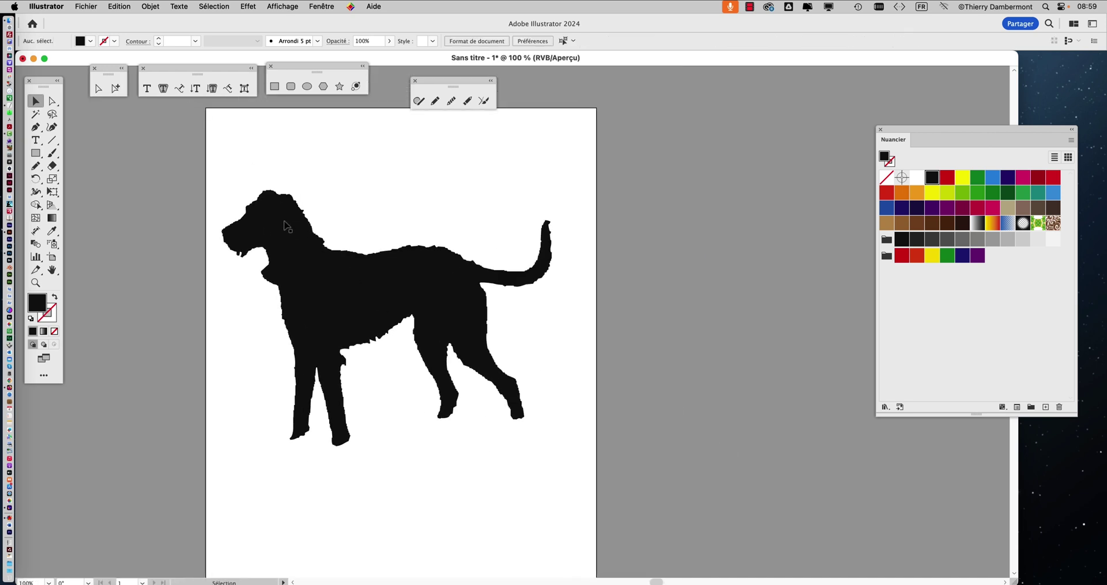
Select the dog silhouette and try Simplify with a strong manual reduction of its anchor points
click(282, 224)
click(282, 225)
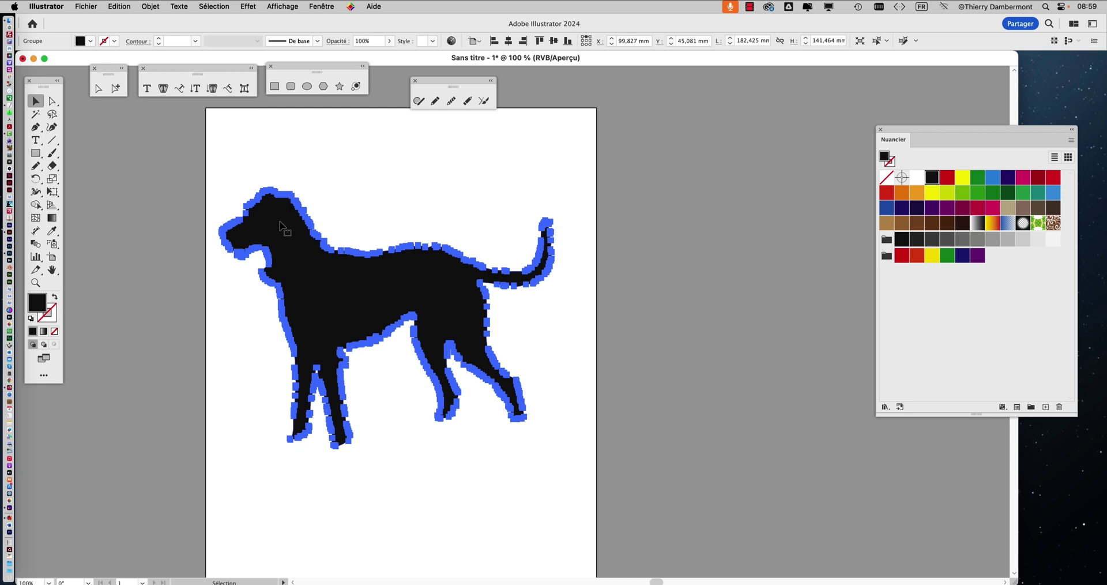
click(160, 7)
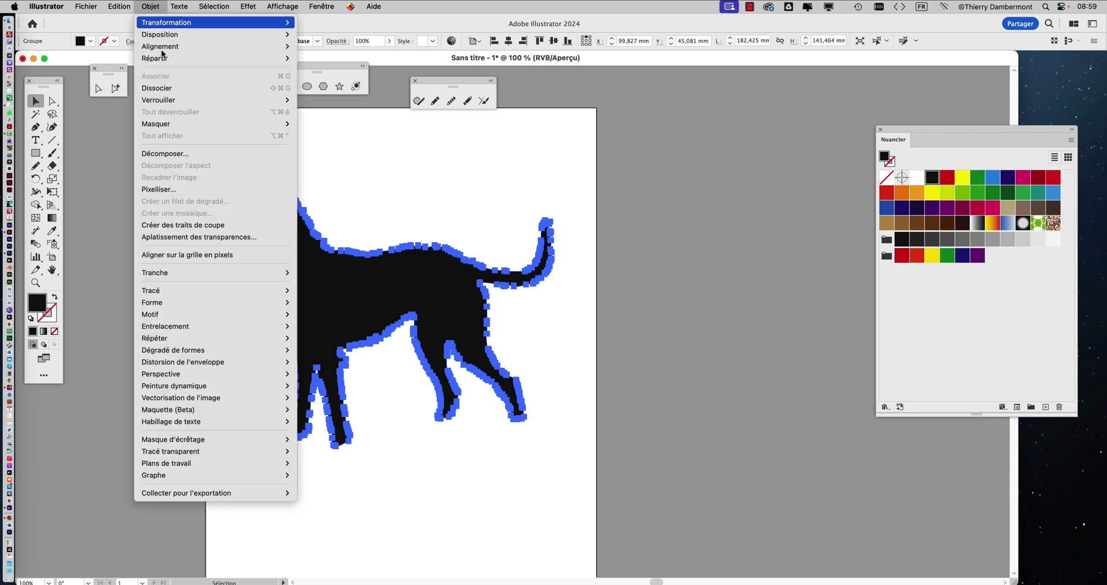
mouse_move(186, 292)
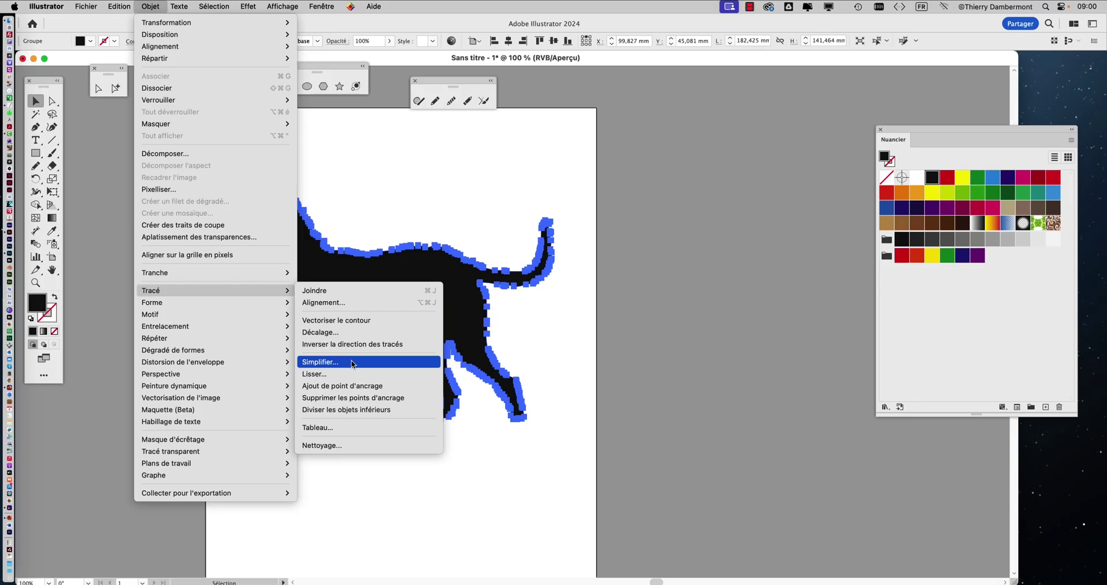
click(352, 361)
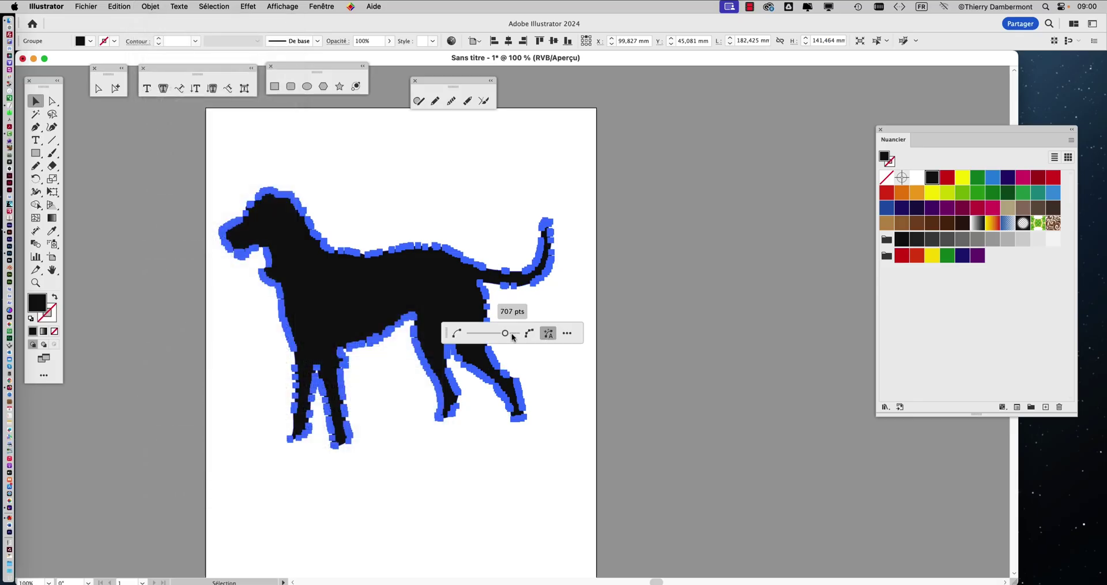
drag(506, 333, 482, 340)
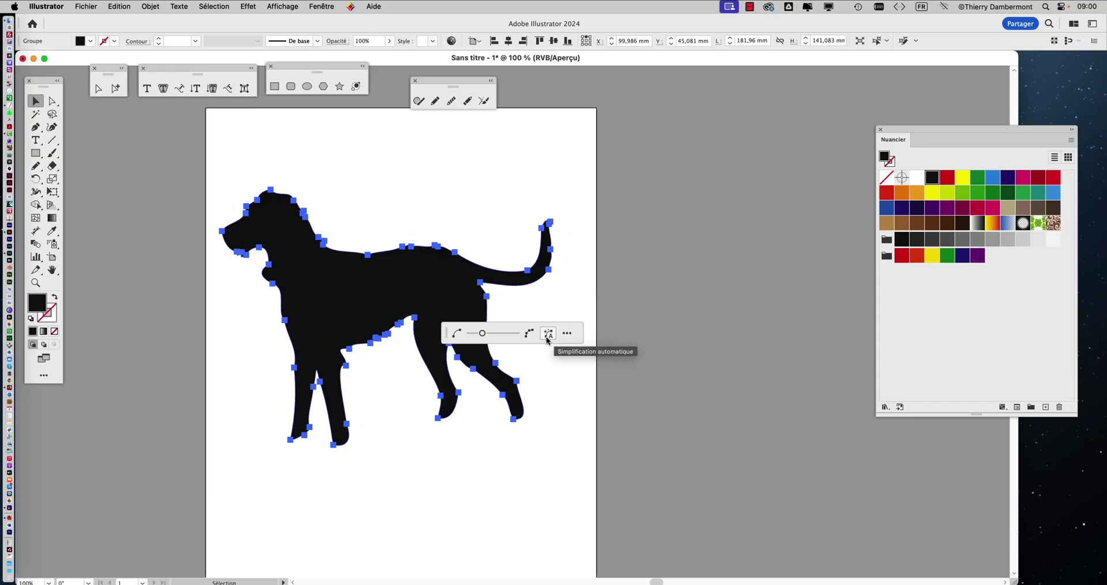
Try automatic simplification on the dog path, and manually reduce its anchor points again
click(548, 337)
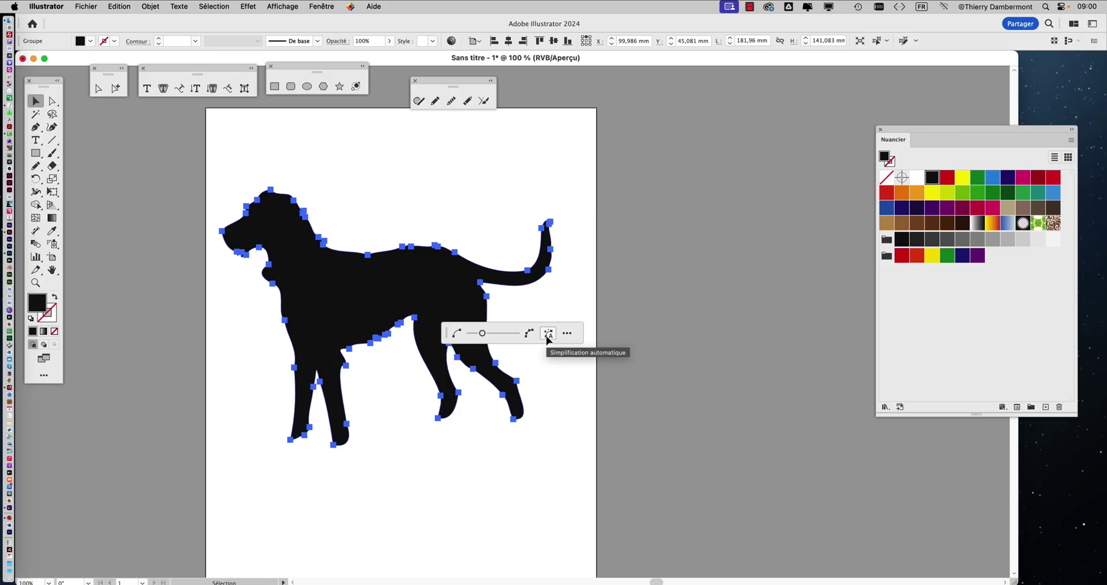
click(546, 338)
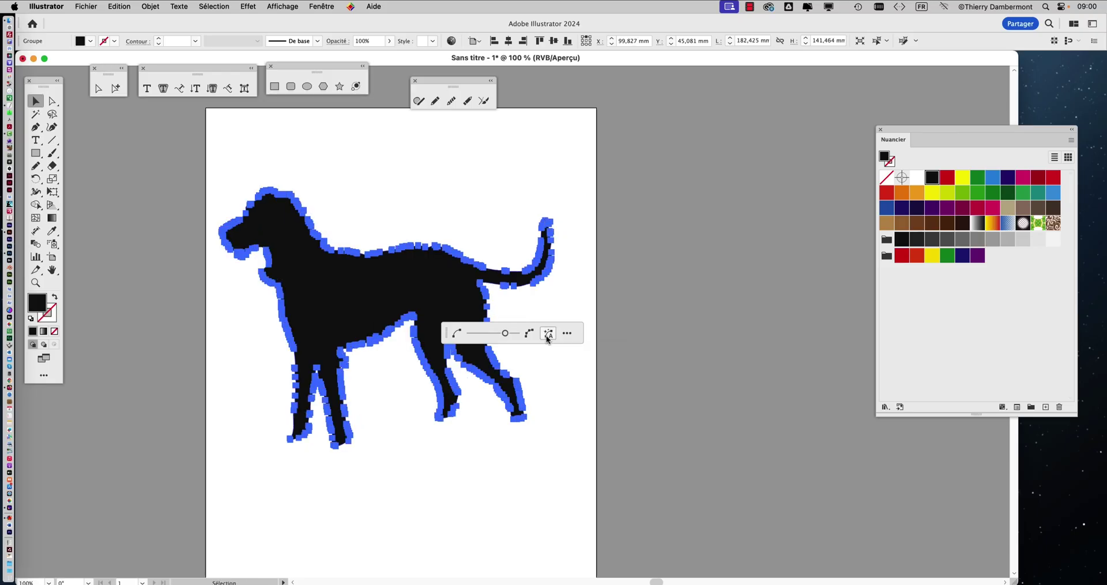
drag(505, 334, 482, 334)
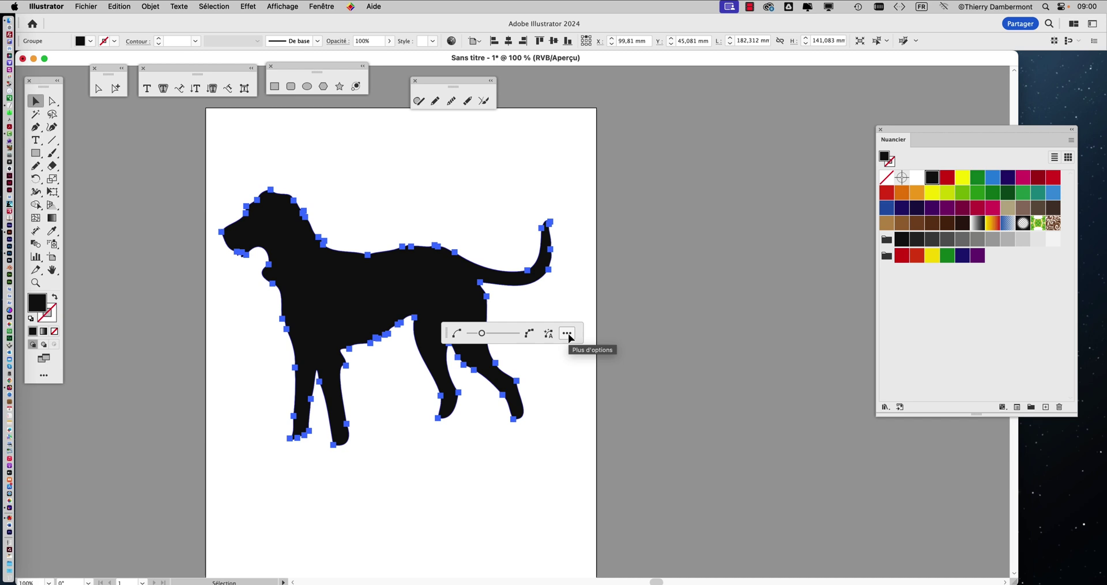
Try a 40° corner angle threshold in the detailed Simplify options and cancel the simplification
click(569, 338)
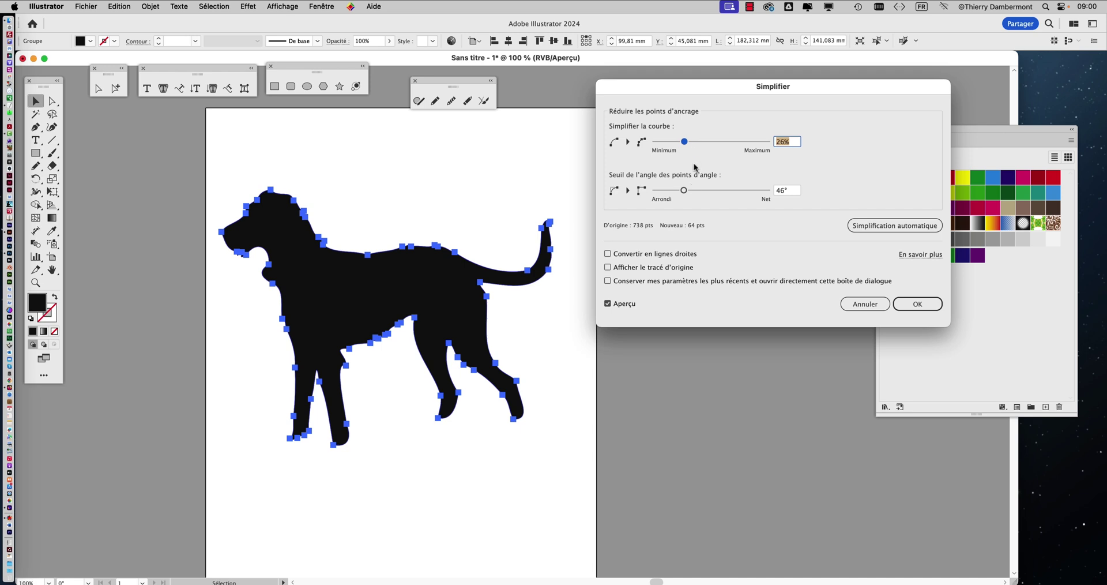
drag(714, 192, 681, 194)
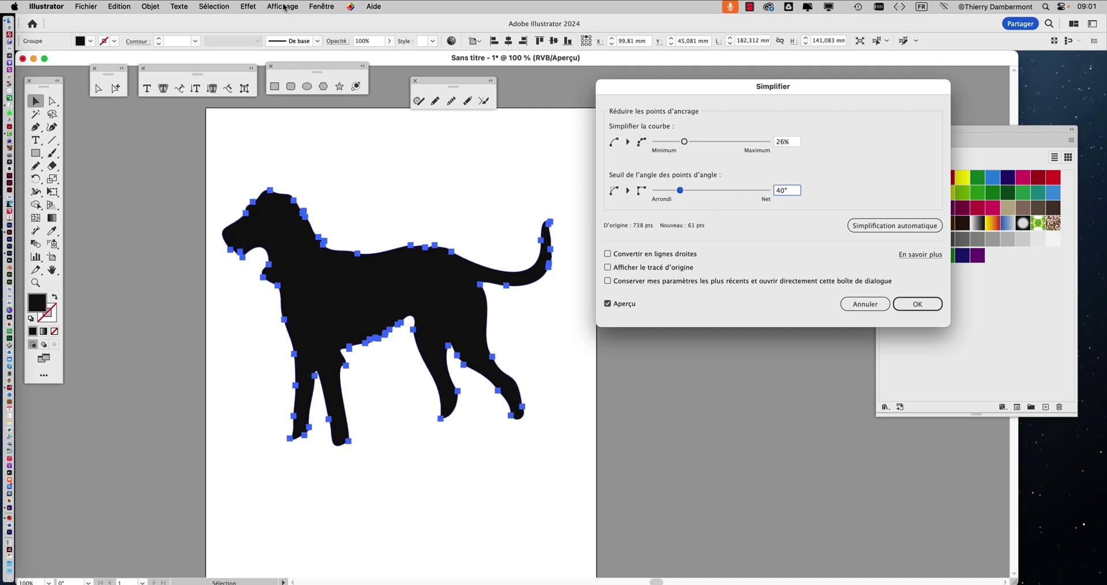
click(866, 307)
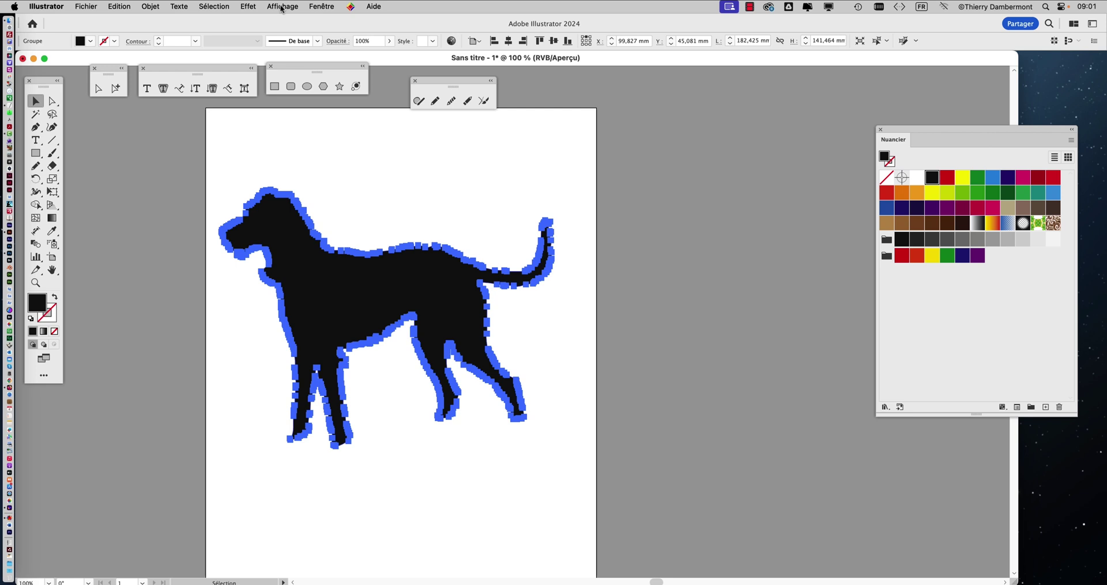
click(709, 167)
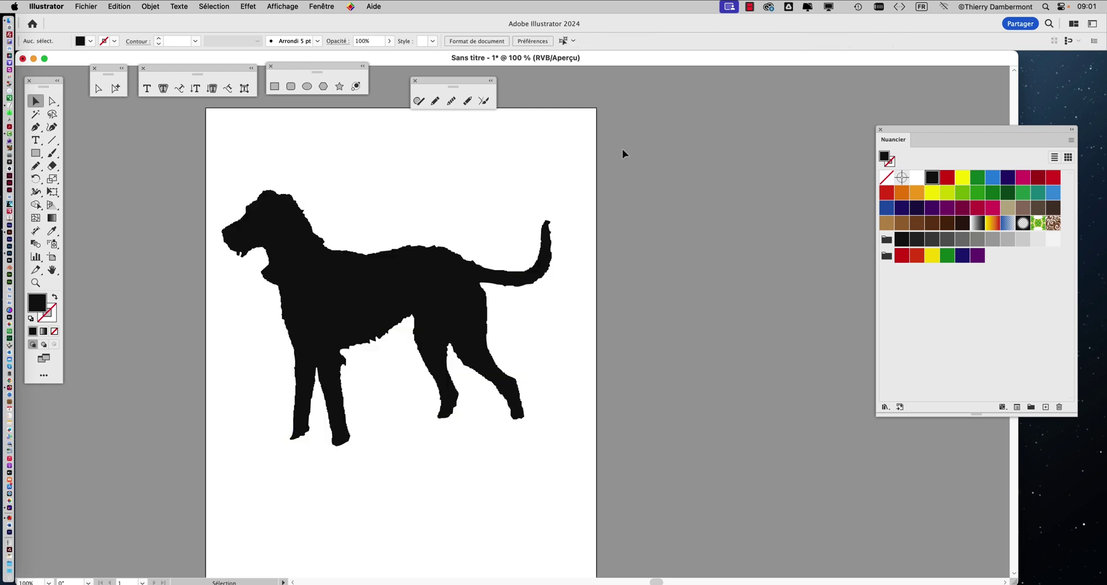
click(291, 225)
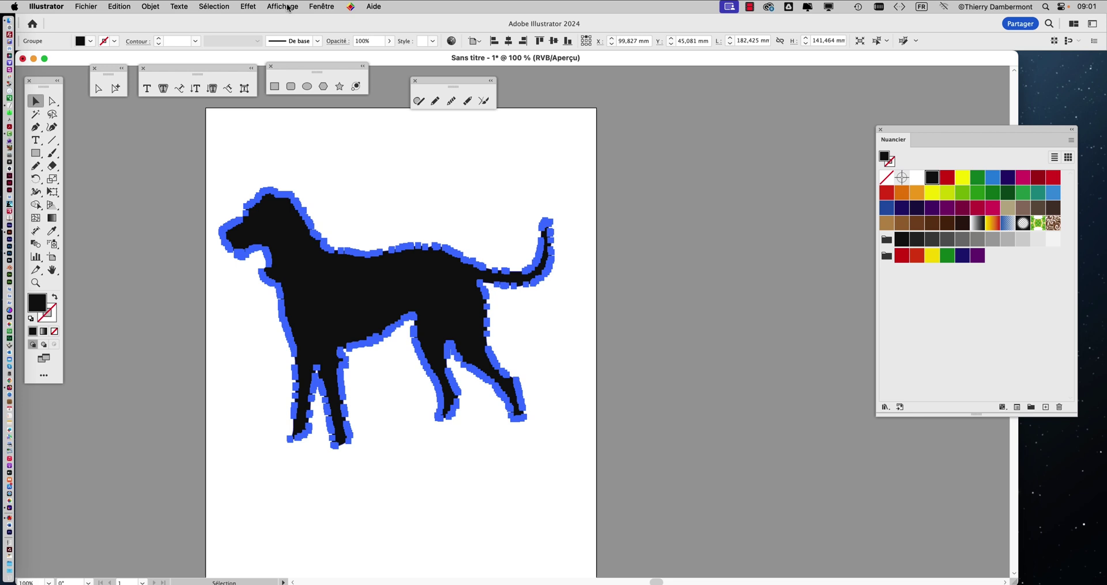
click(712, 152)
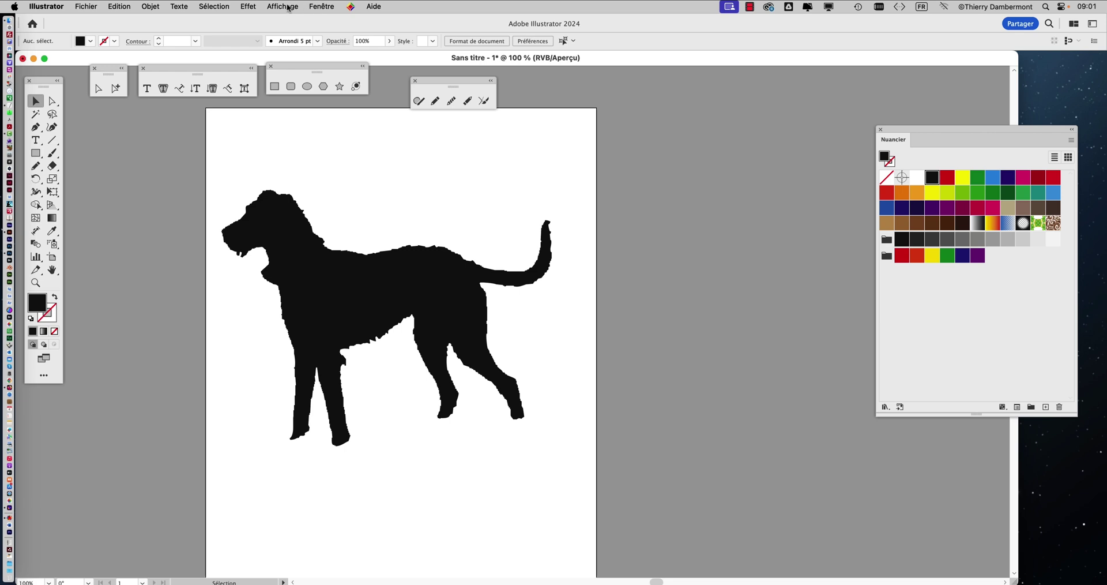
Force Adobe Illustrator 2024 to quit and close the list of running applications
key(super+alt+Escape)
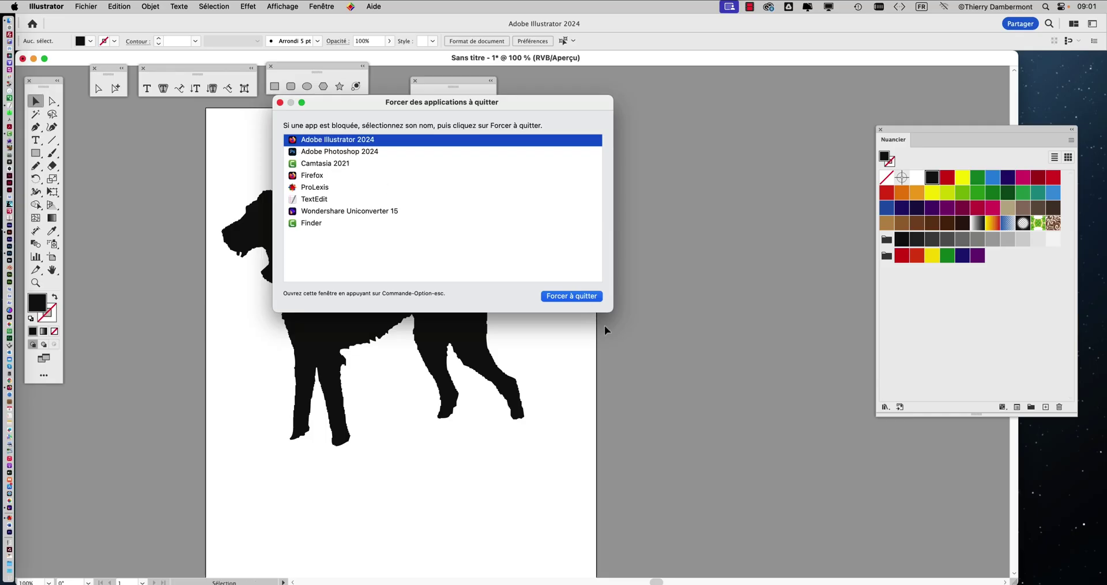
click(584, 297)
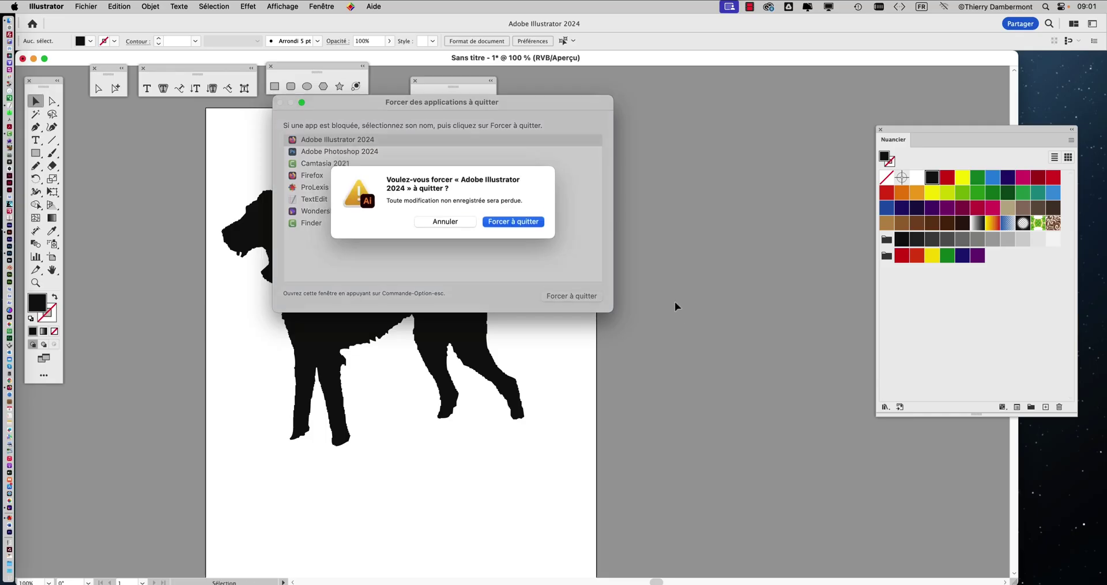
click(526, 224)
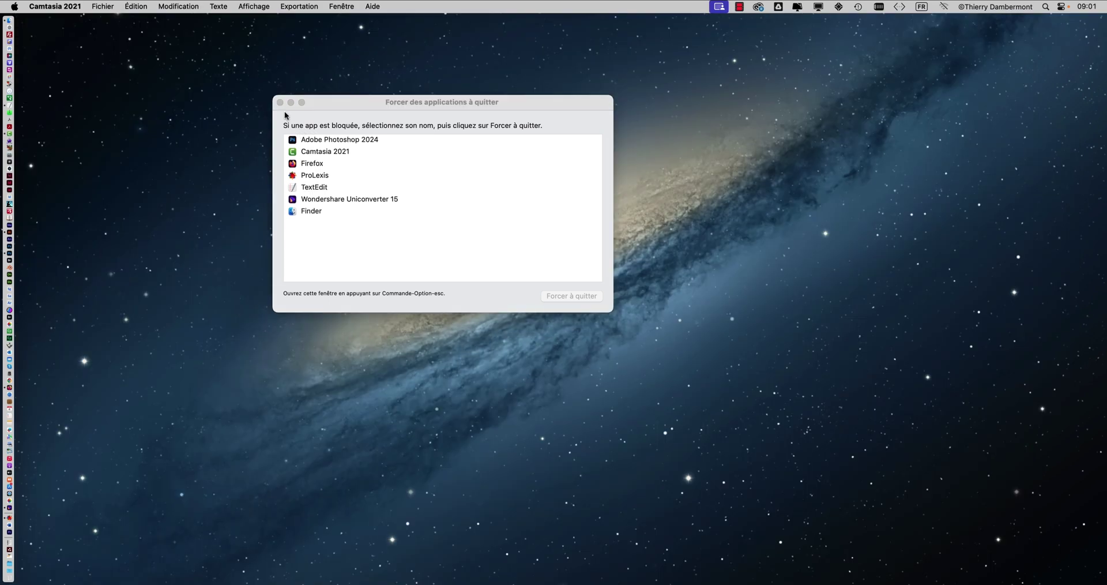
click(279, 102)
Switch to Finder, relaunch Adobe Illustrator 2024 from the recent applications and recover the document Sans titre - 1
key(super+Tab)
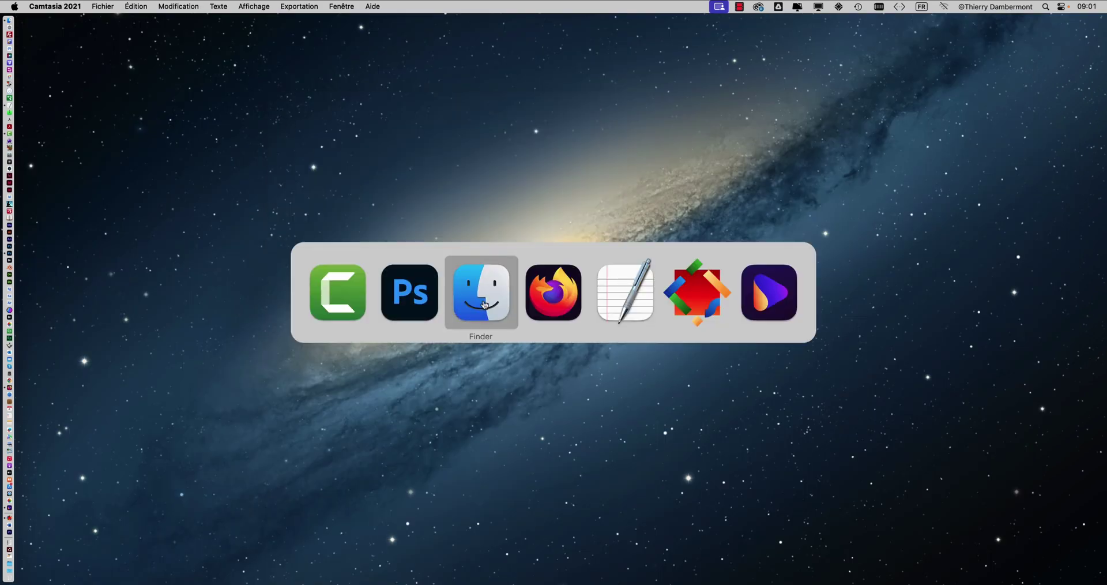
click(481, 303)
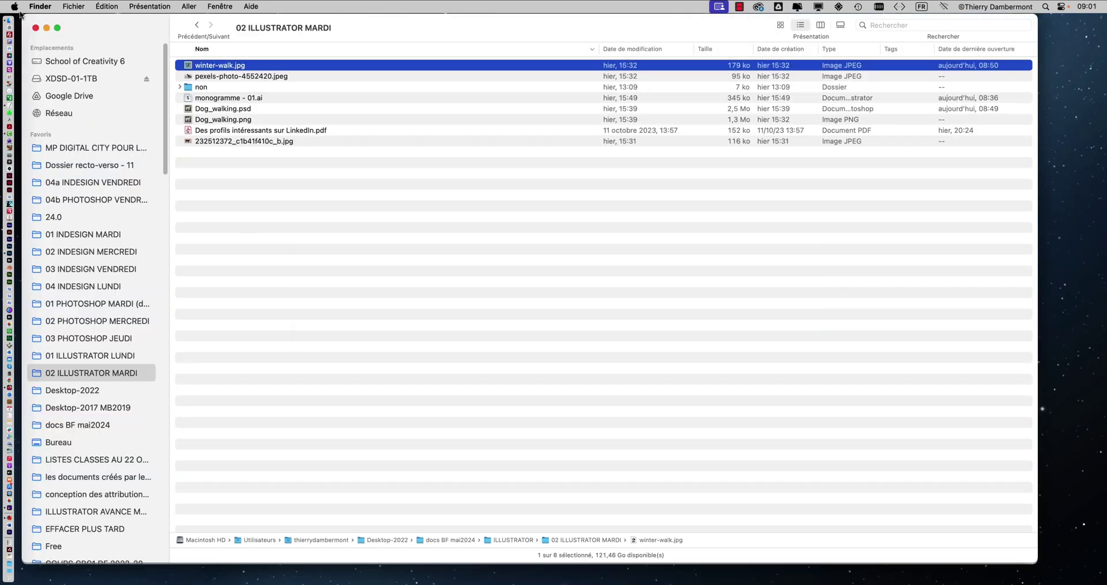
click(213, 184)
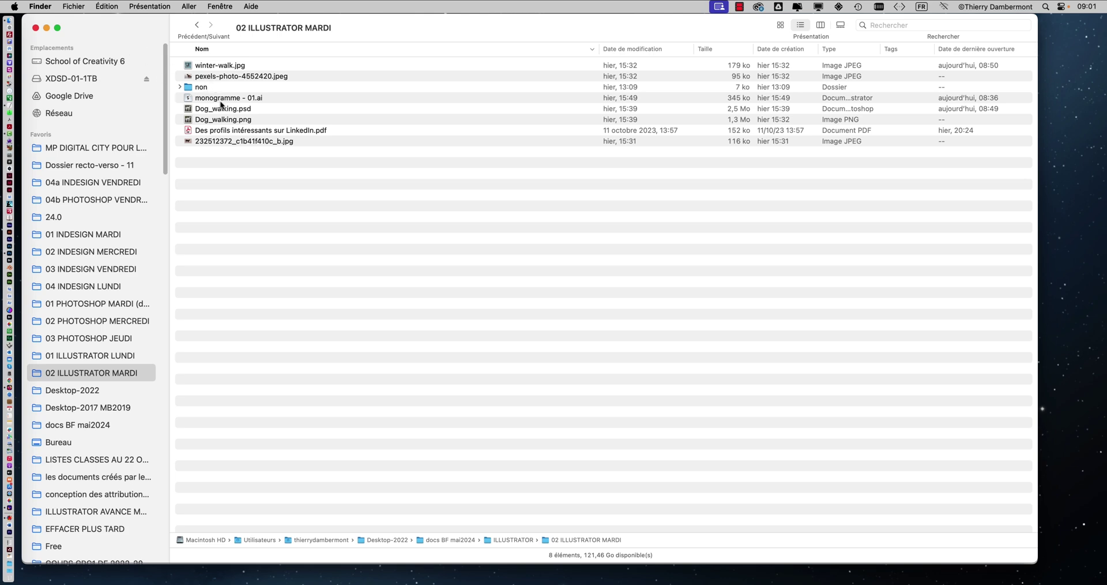
click(15, 7)
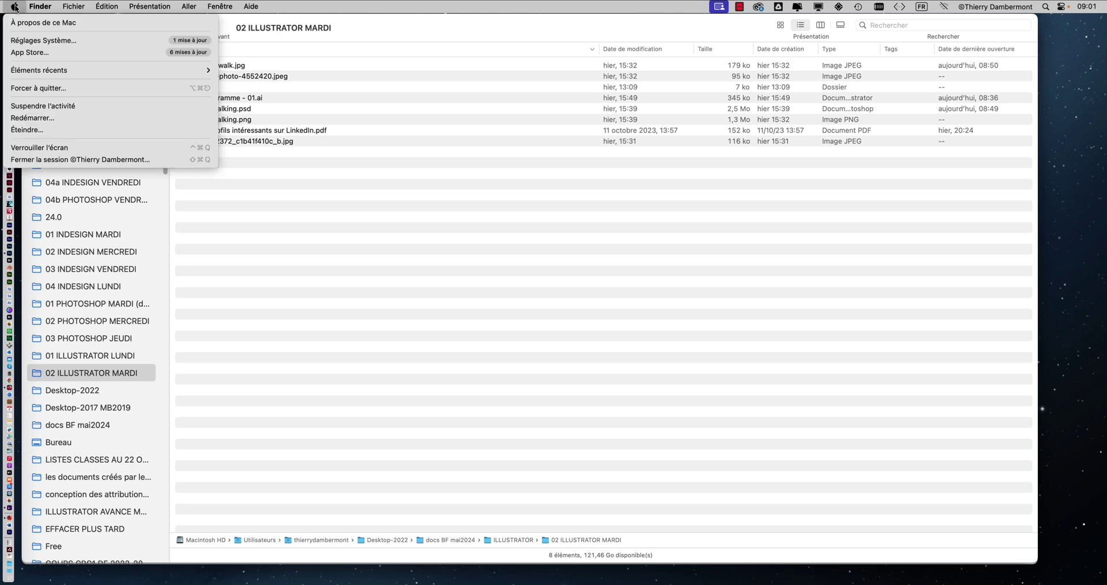
mouse_move(61, 73)
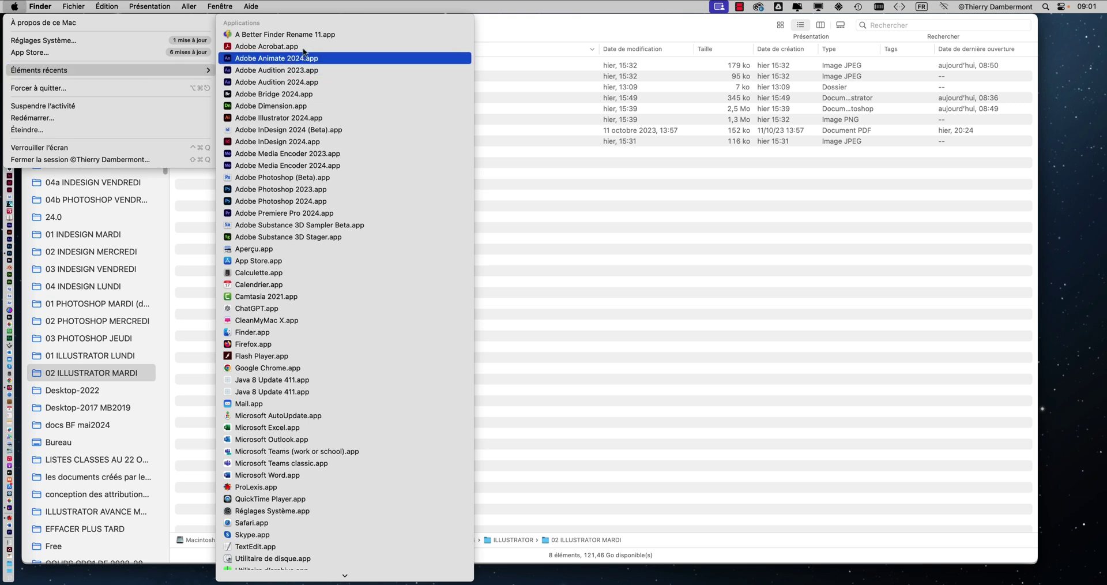
click(338, 118)
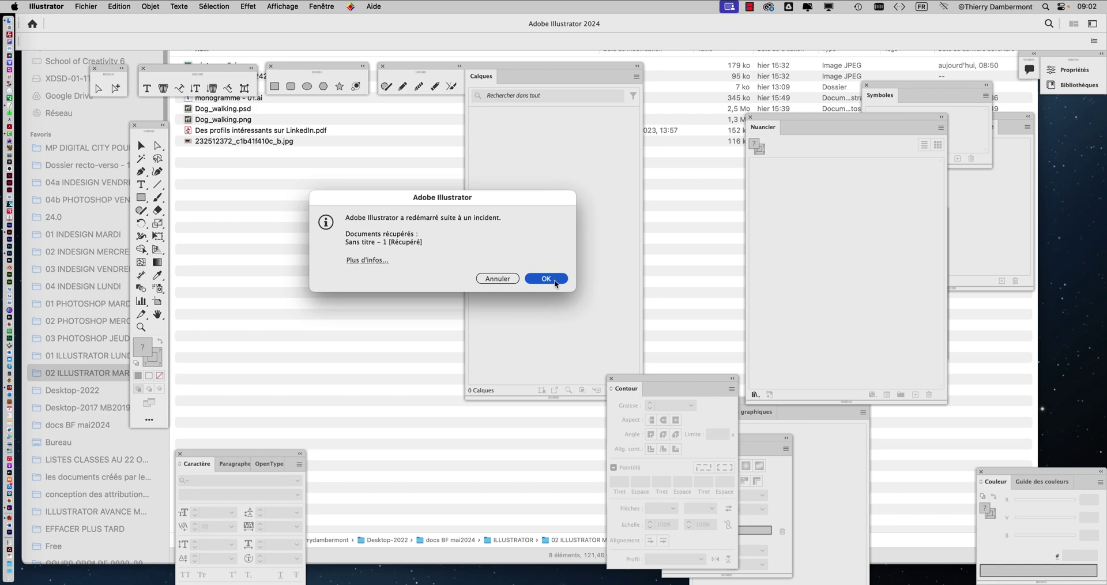
click(546, 278)
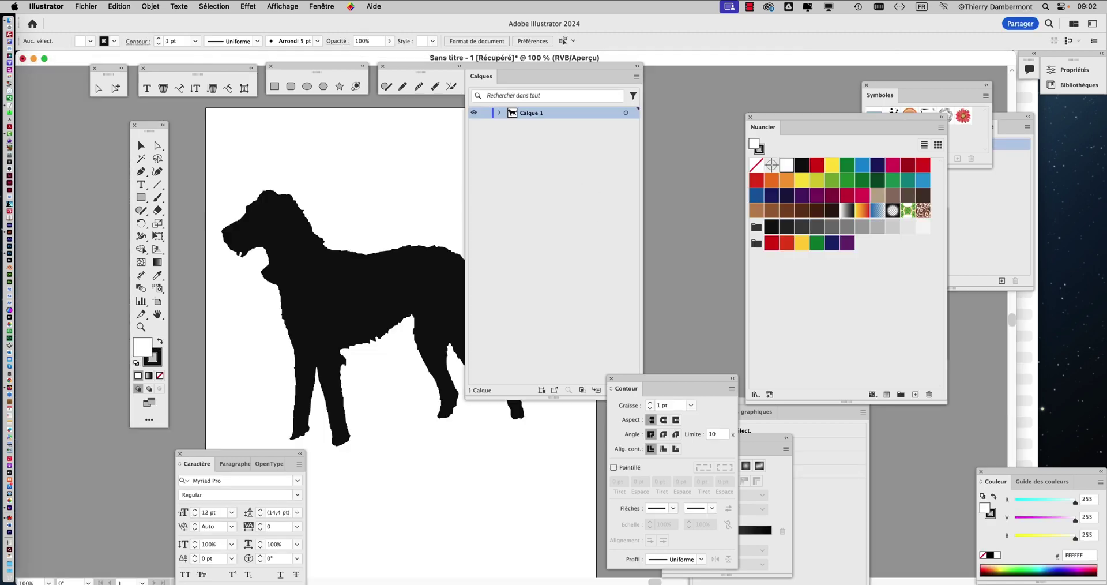
Hide the floating panels, and hide the selection edges of the selected dog silhouette
key(shift+Tab)
click(304, 253)
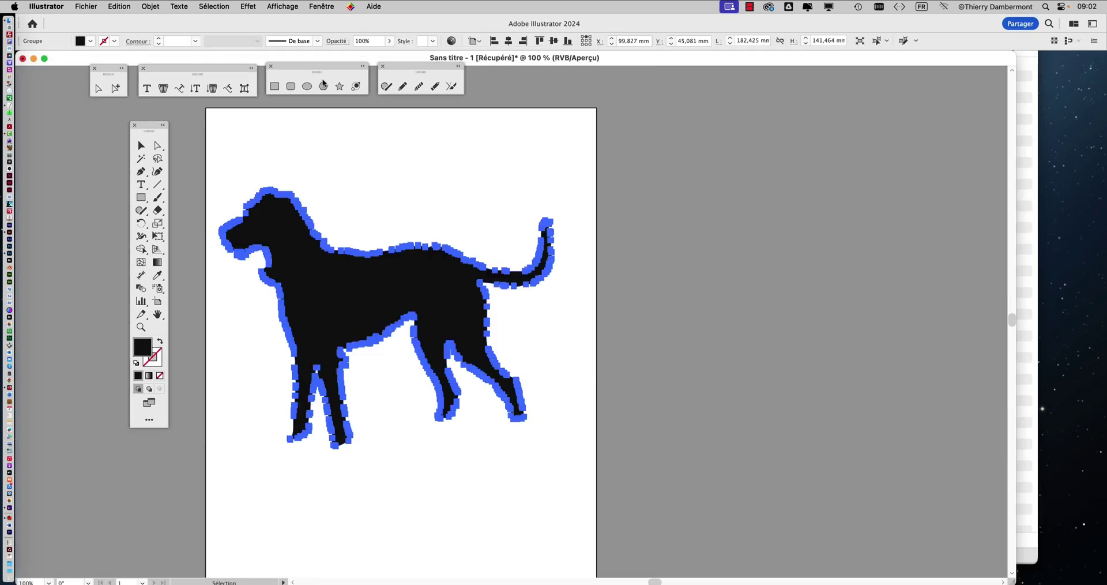
click(321, 6)
click(321, 6)
click(321, 6)
click(321, 5)
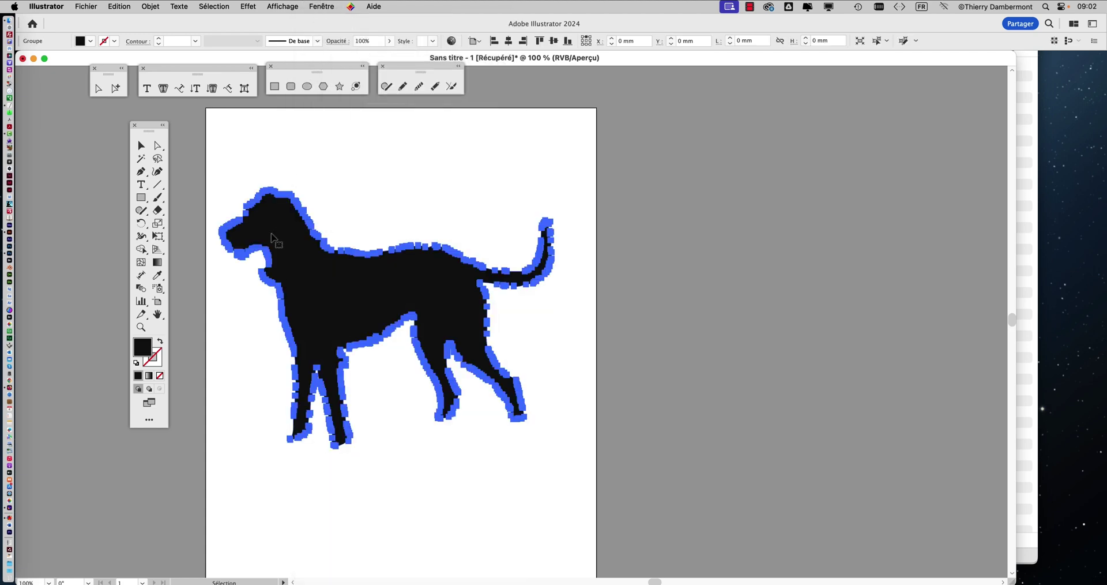
click(321, 7)
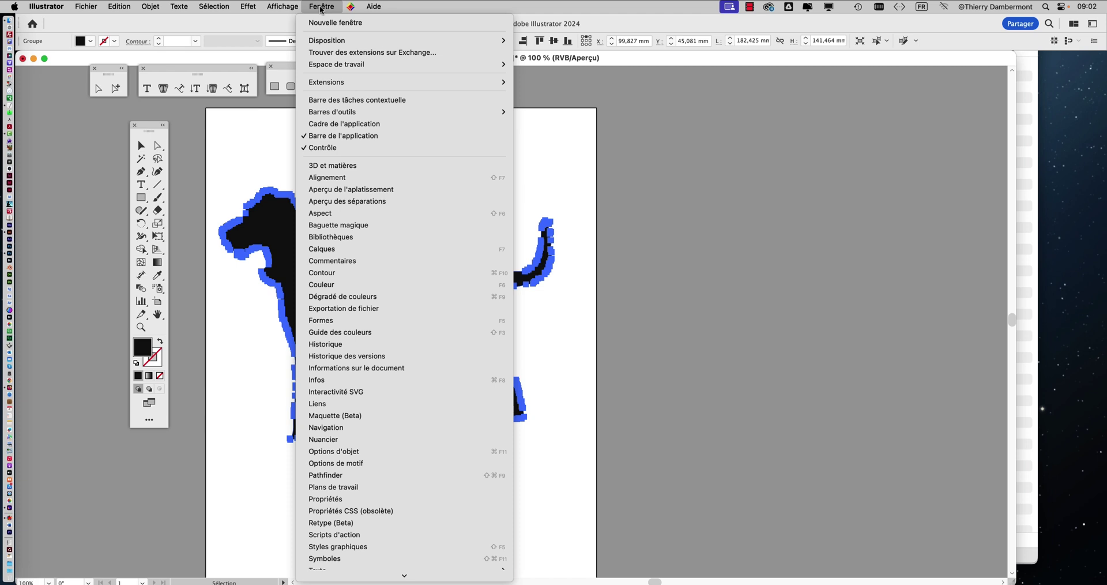
mouse_move(278, 11)
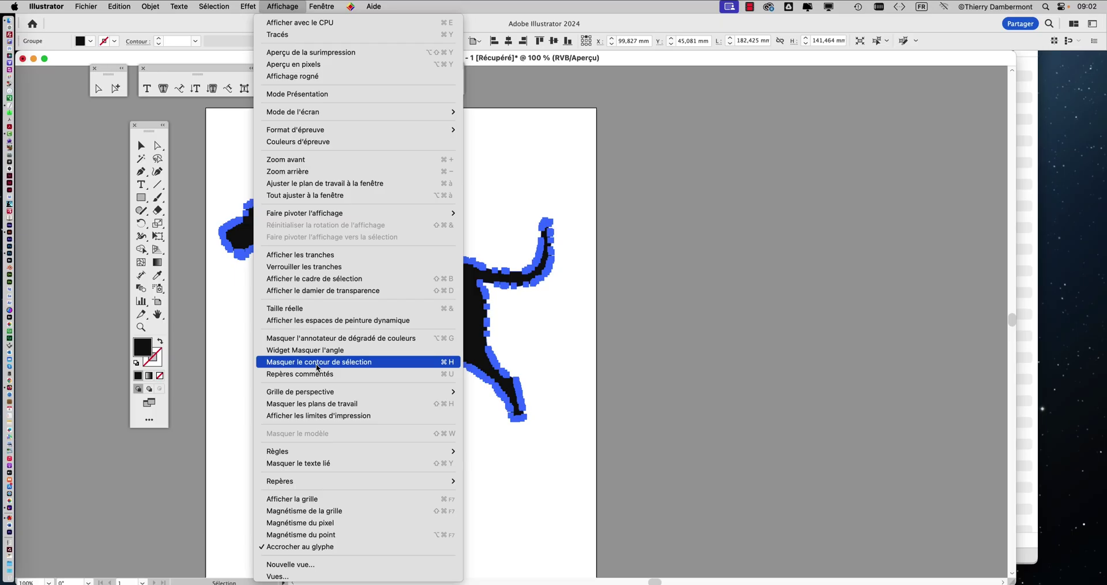
click(317, 367)
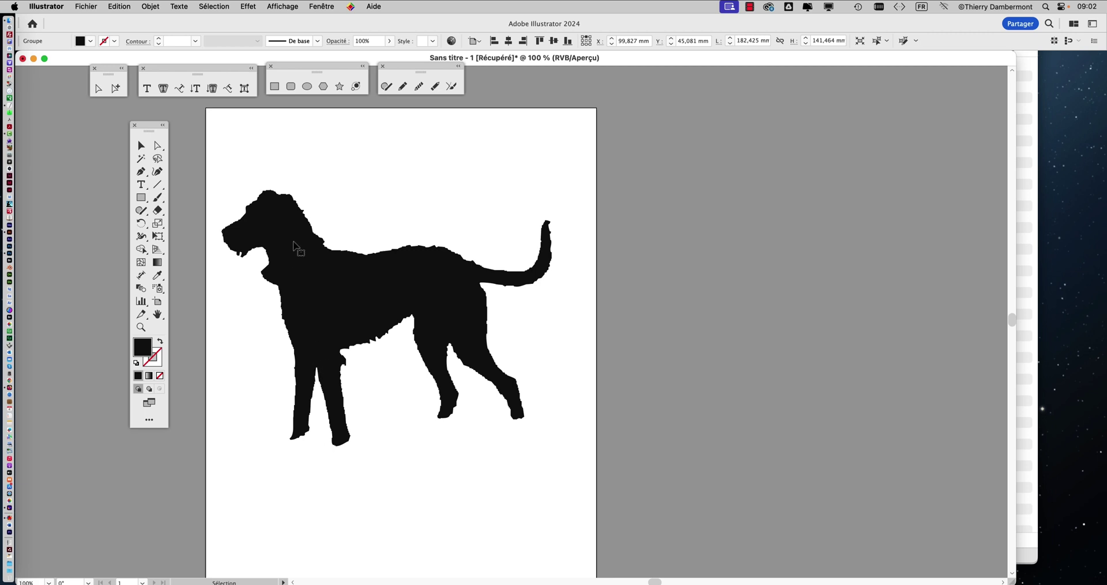
Move the tool palette farther from the artboard and display the document's layers (Calques)
drag(148, 125, 81, 123)
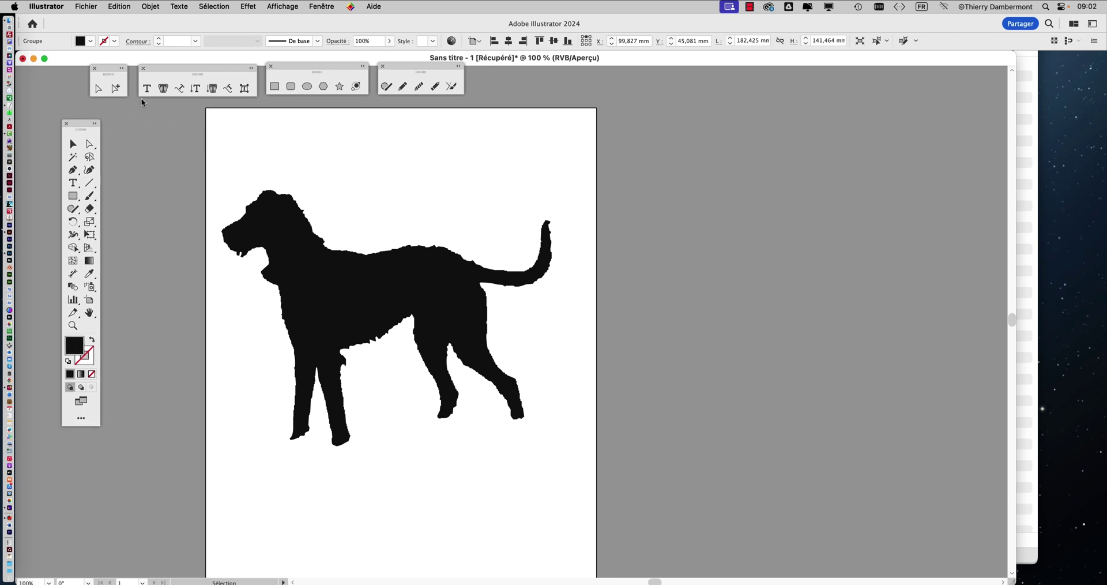
click(322, 6)
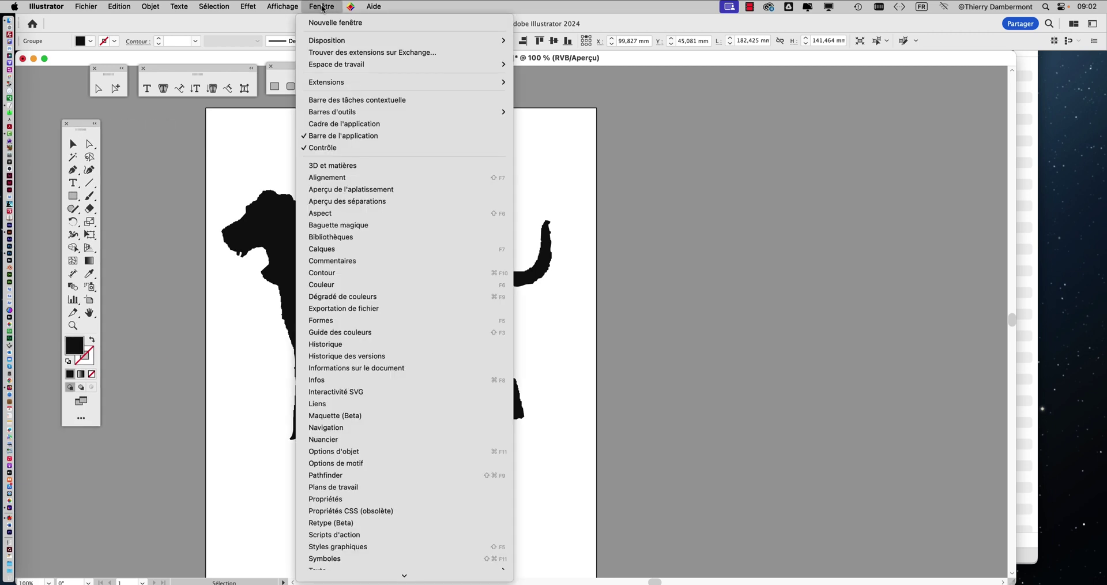
click(341, 253)
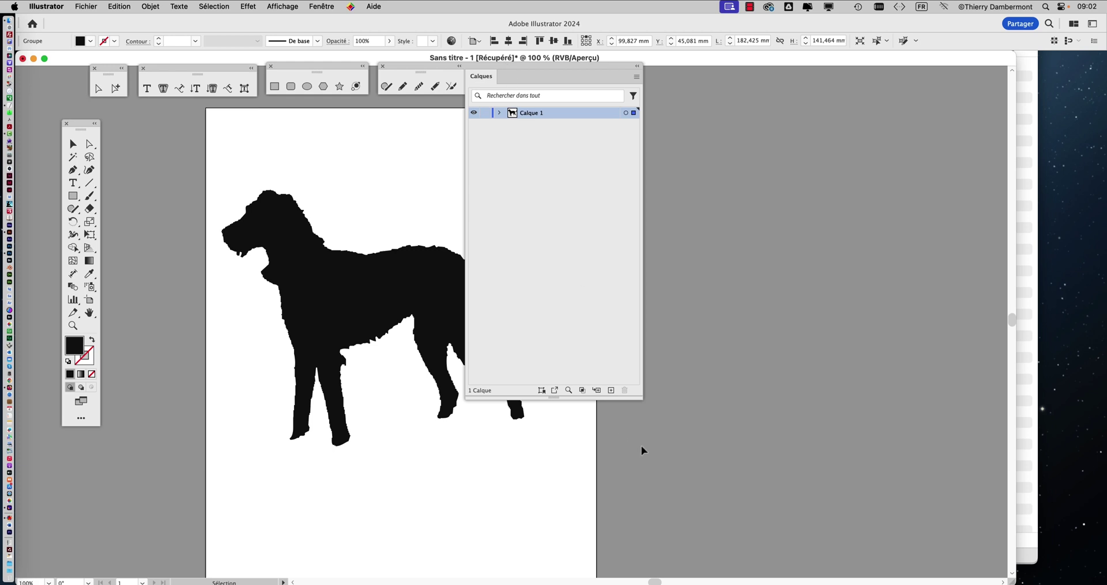
Shrink the layers panel, move it beside the artboard, and expand Calque 1 and its group down to the compound path
drag(639, 396, 602, 216)
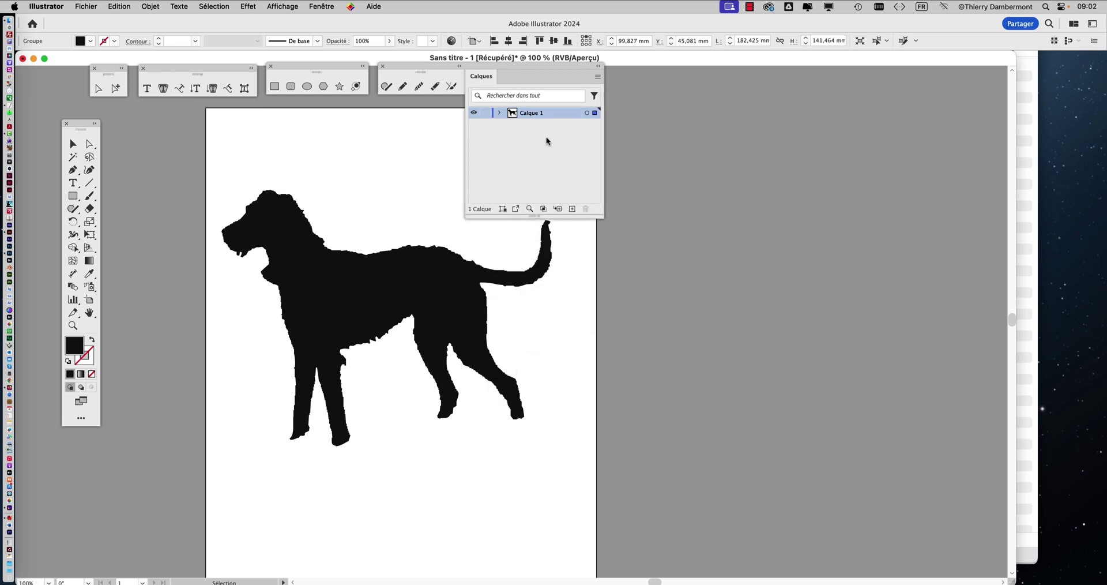
mouse_move(525, 66)
mouse_down()
mouse_move(784, 116)
mouse_move(671, 109)
mouse_up()
click(592, 103)
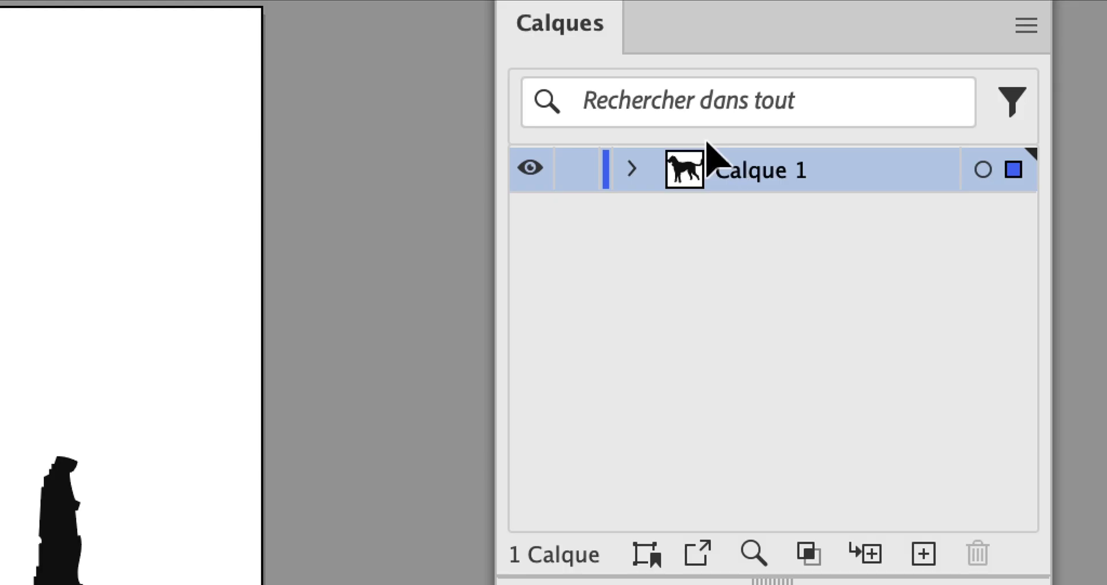
click(633, 168)
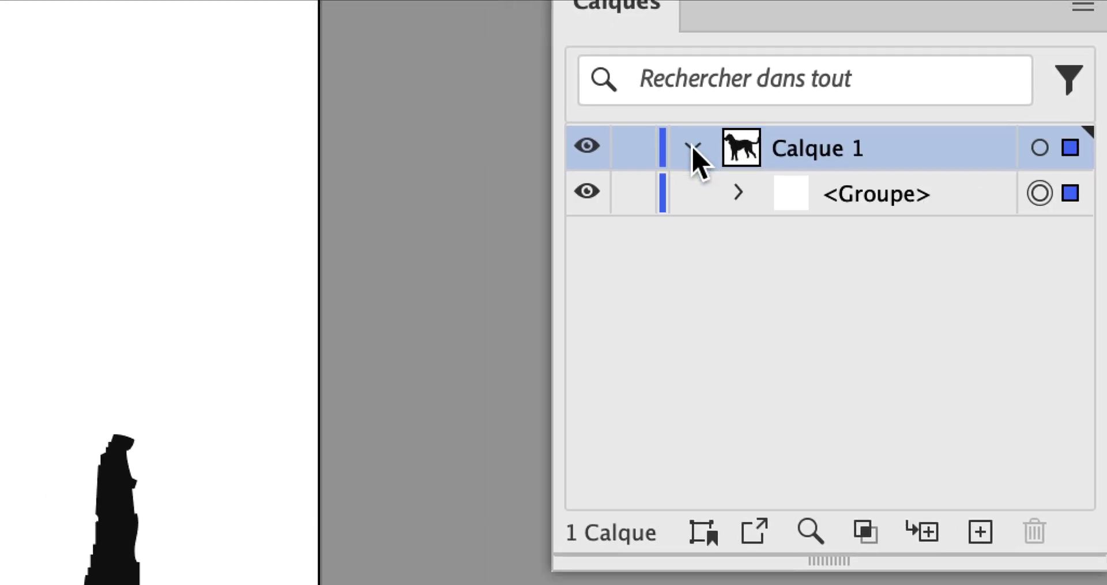
click(677, 136)
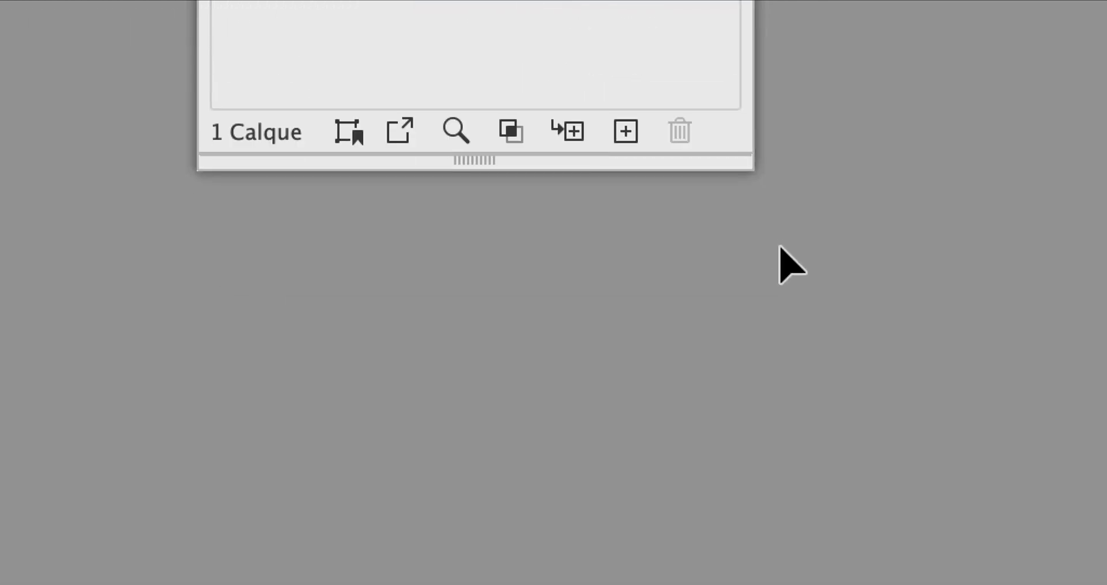
drag(753, 169, 841, 247)
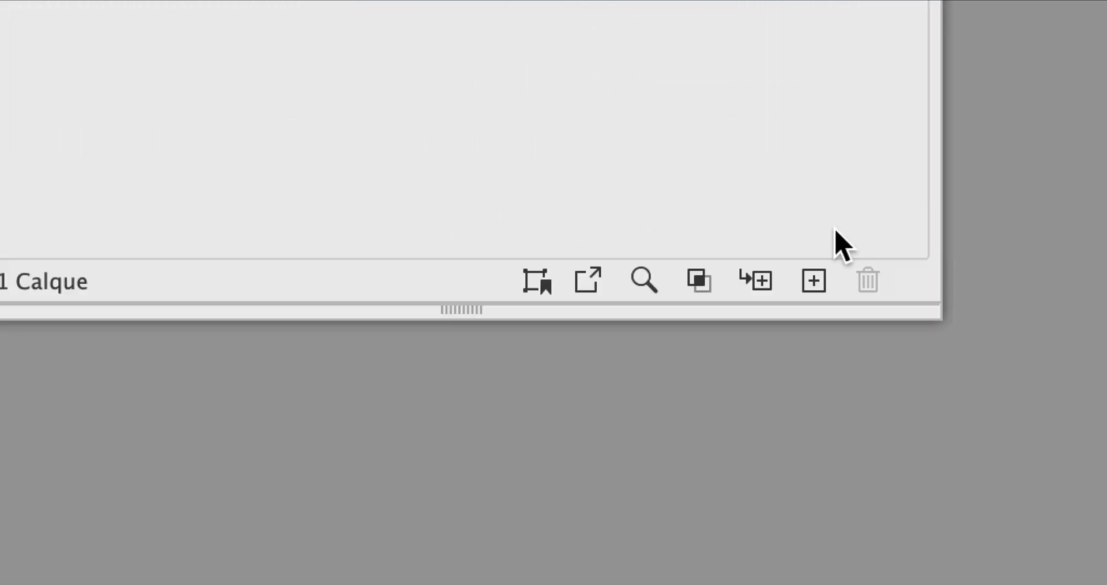
click(1049, 156)
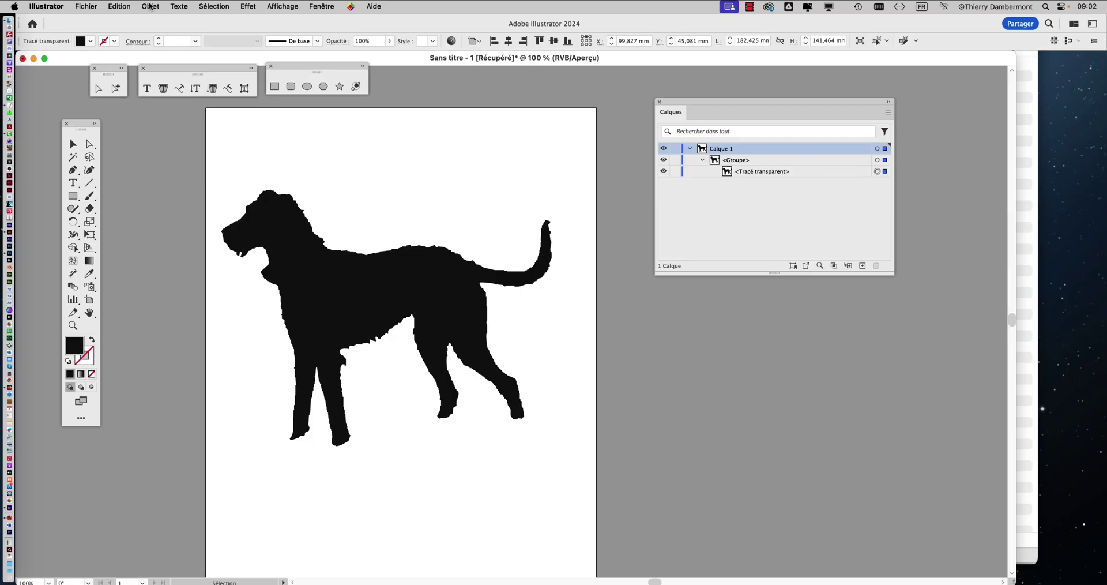
Simplify the dog's compound path using the full options, with the curve at 8% and the corner angle threshold at 33°
click(152, 6)
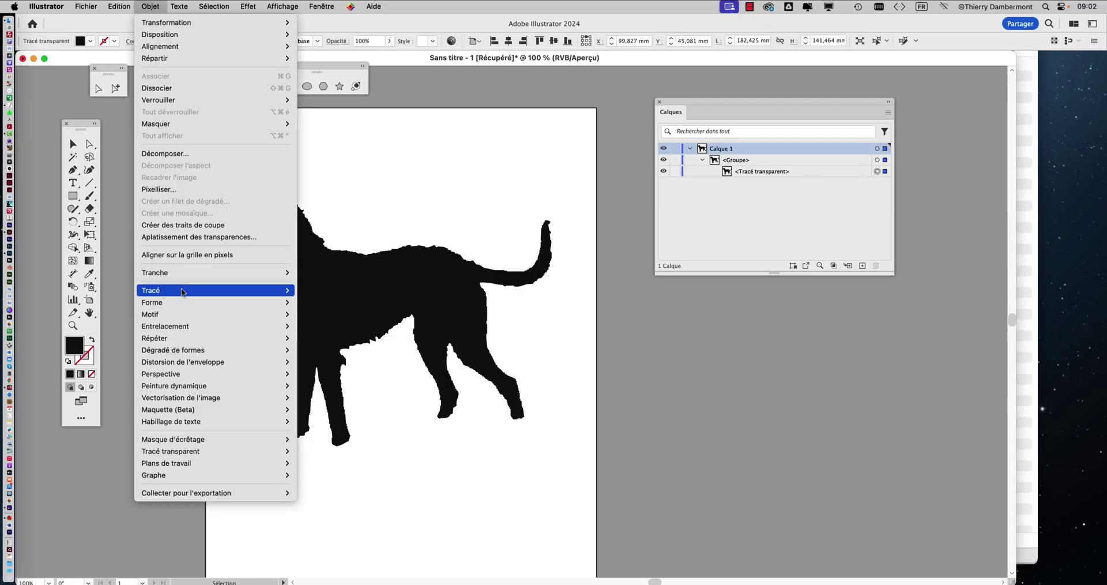
mouse_move(185, 290)
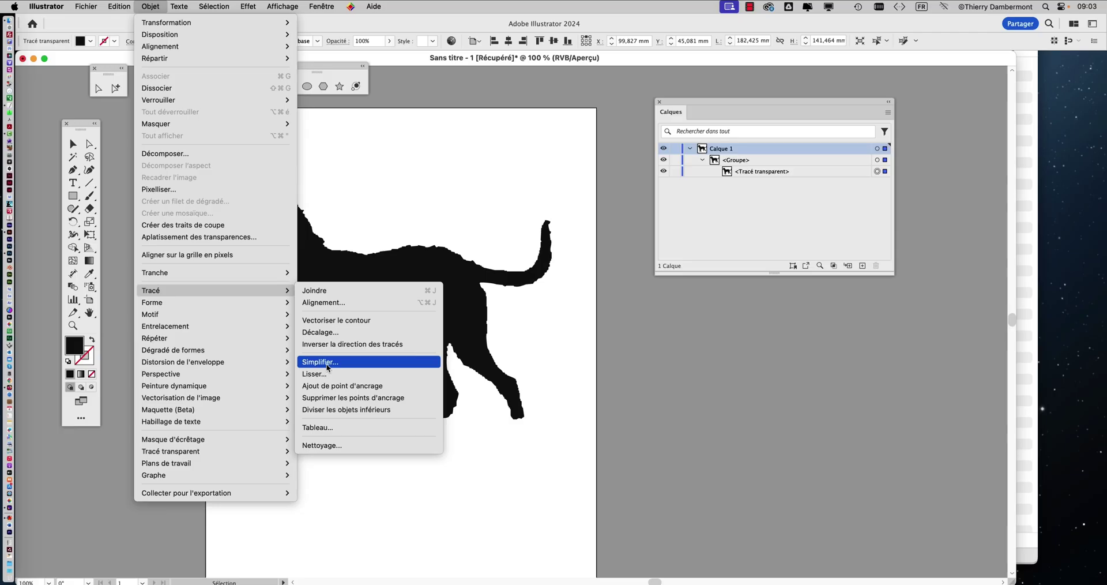
click(328, 365)
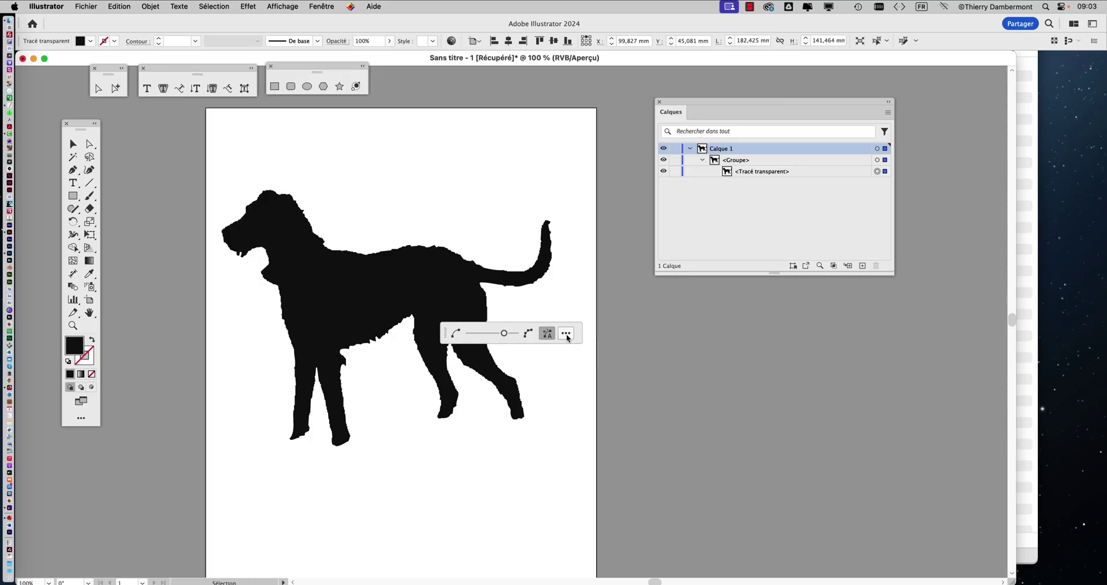
click(566, 334)
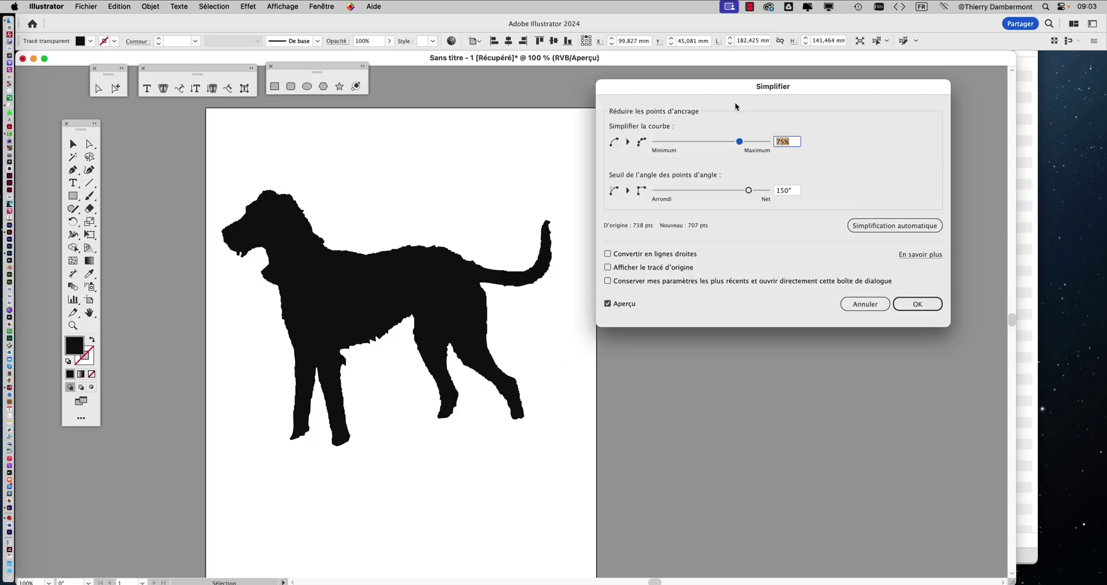
click(687, 142)
drag(728, 188, 690, 192)
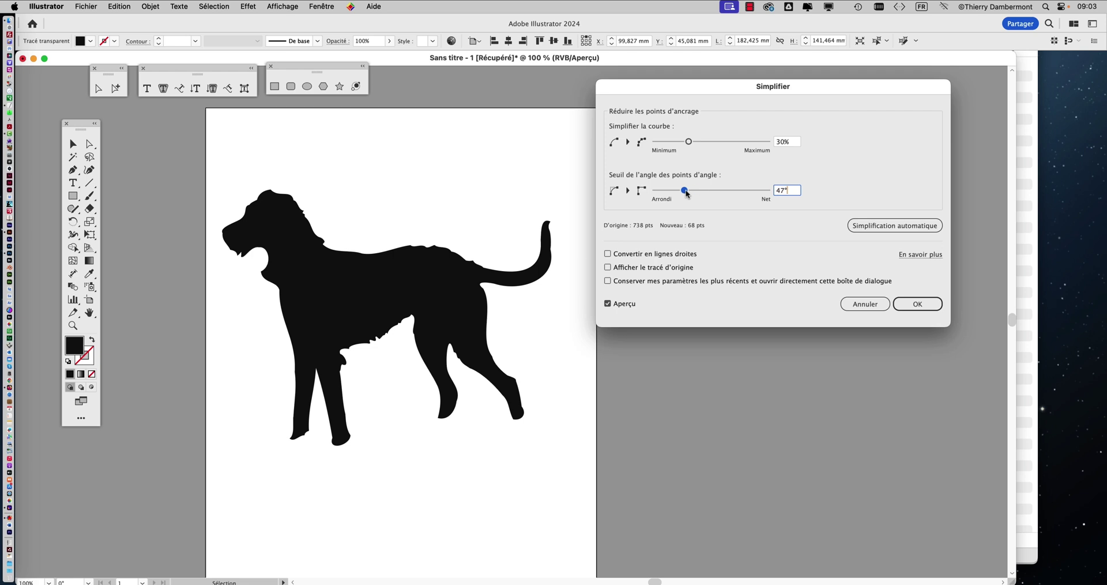
drag(683, 141, 676, 142)
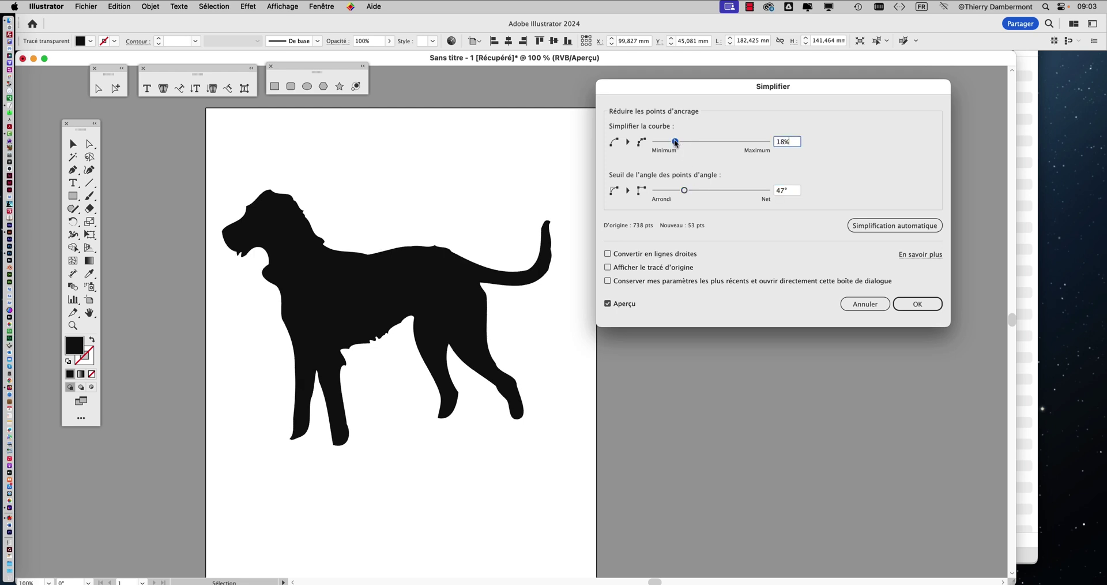
drag(687, 192, 676, 191)
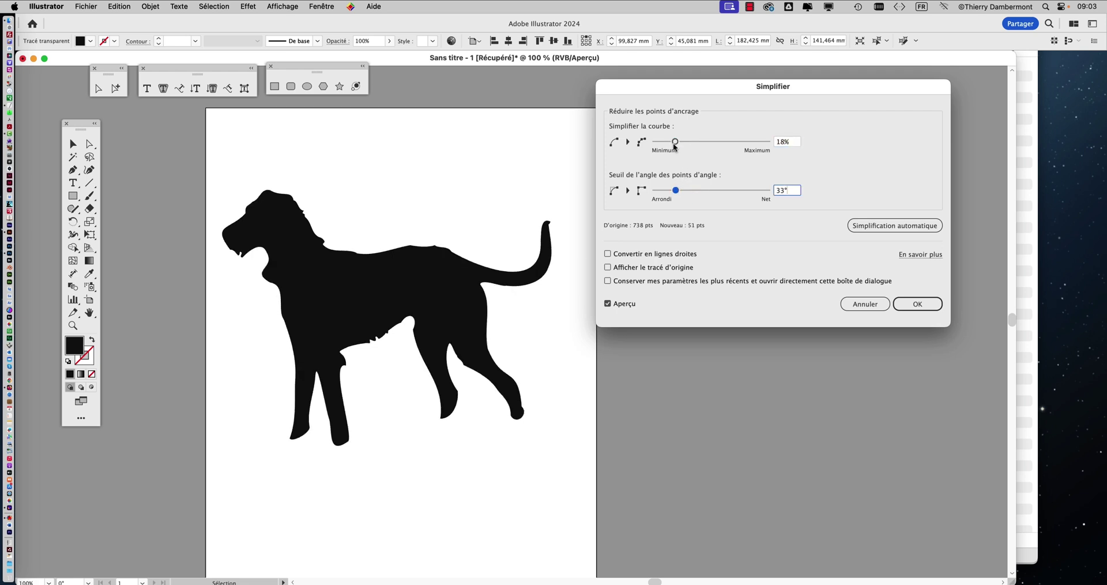
drag(674, 142, 664, 143)
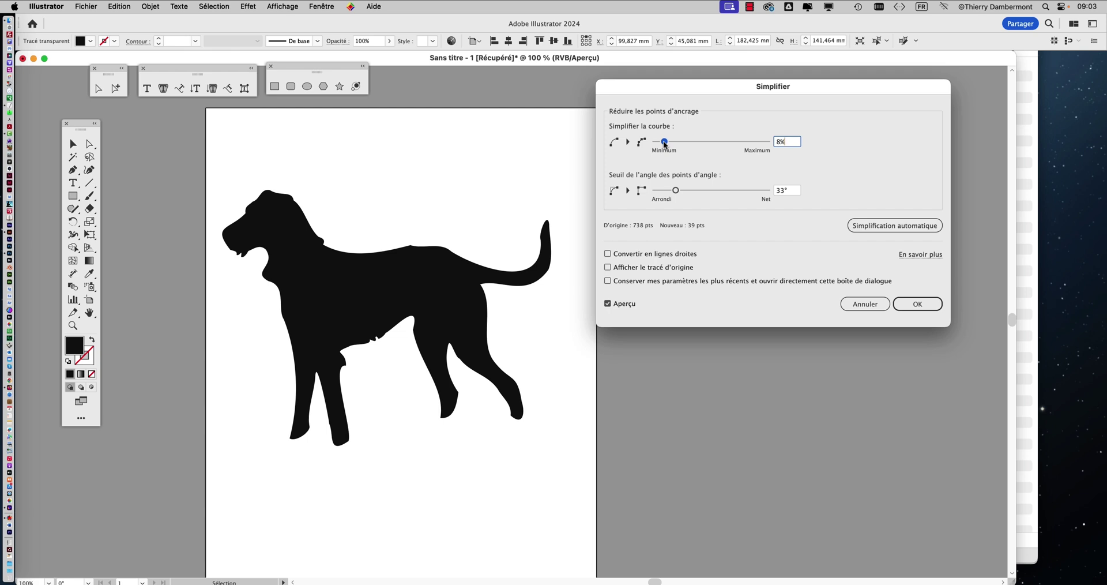
click(918, 304)
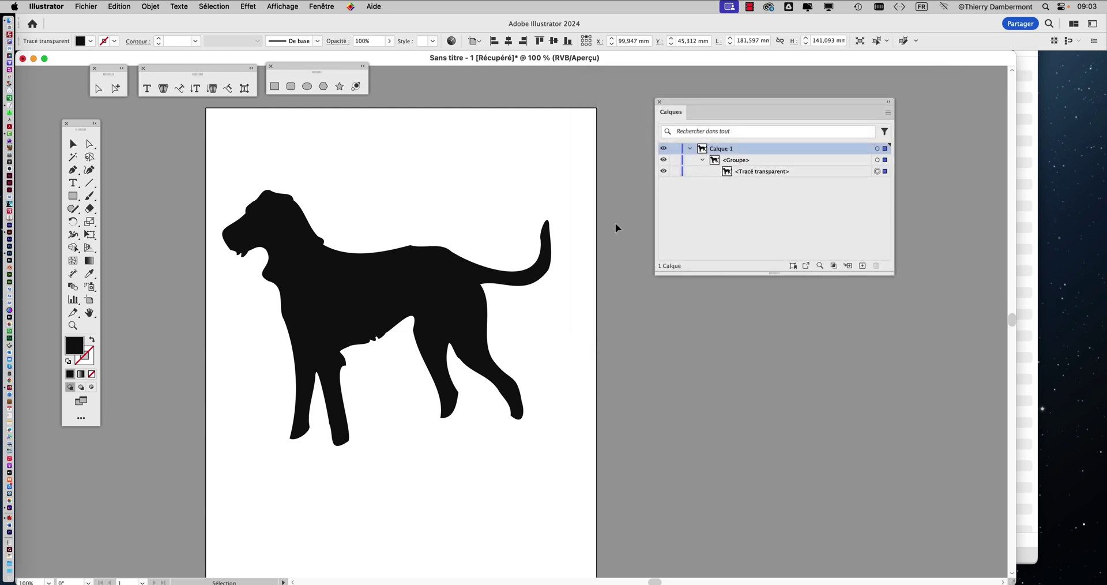
Save the document as "chien regarde vers la gauche - 01.ai" in the 01 ILLUSTRATOR LUNDI folder, in Illustrator 2020 format
click(84, 7)
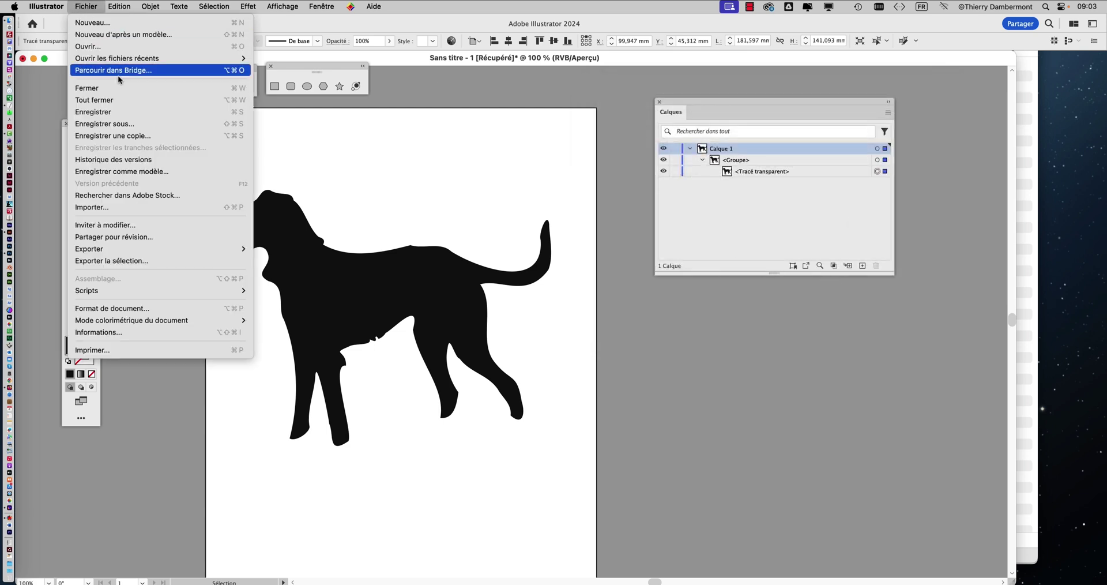
click(123, 124)
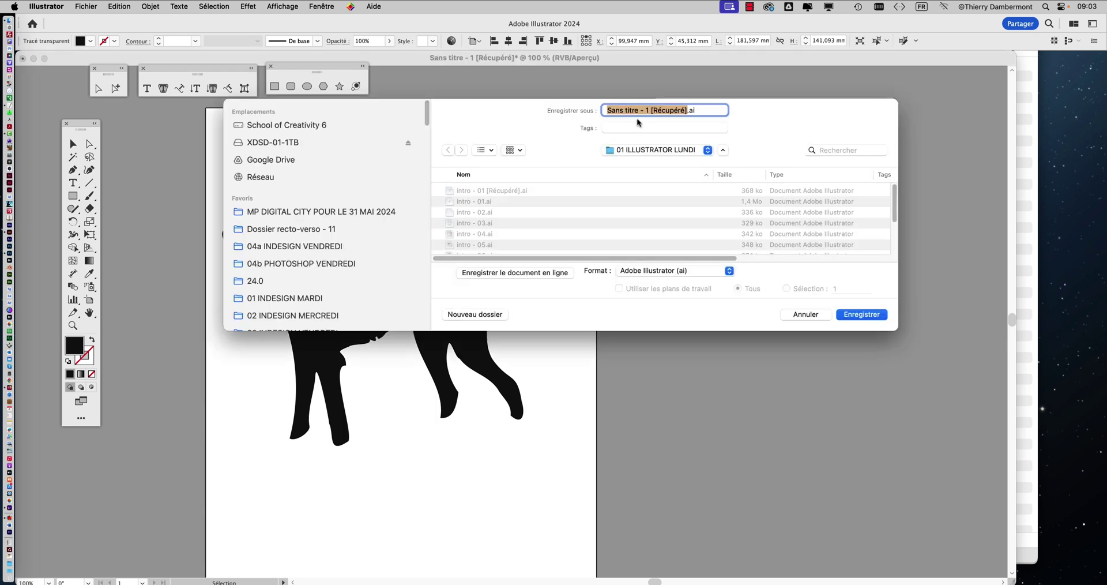
text(chien regarde vers la gauche - 01)
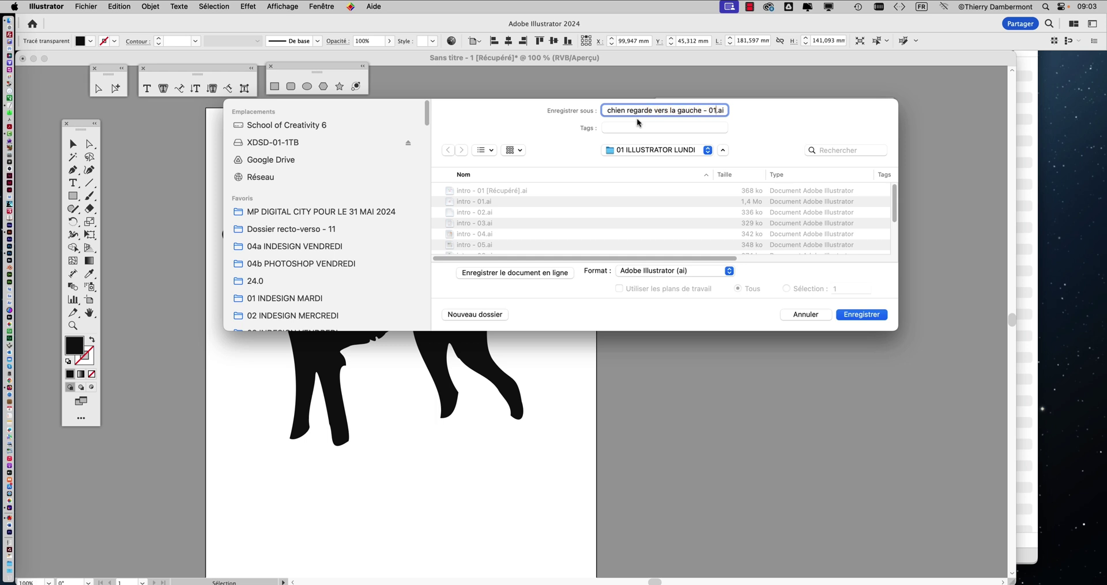
click(860, 314)
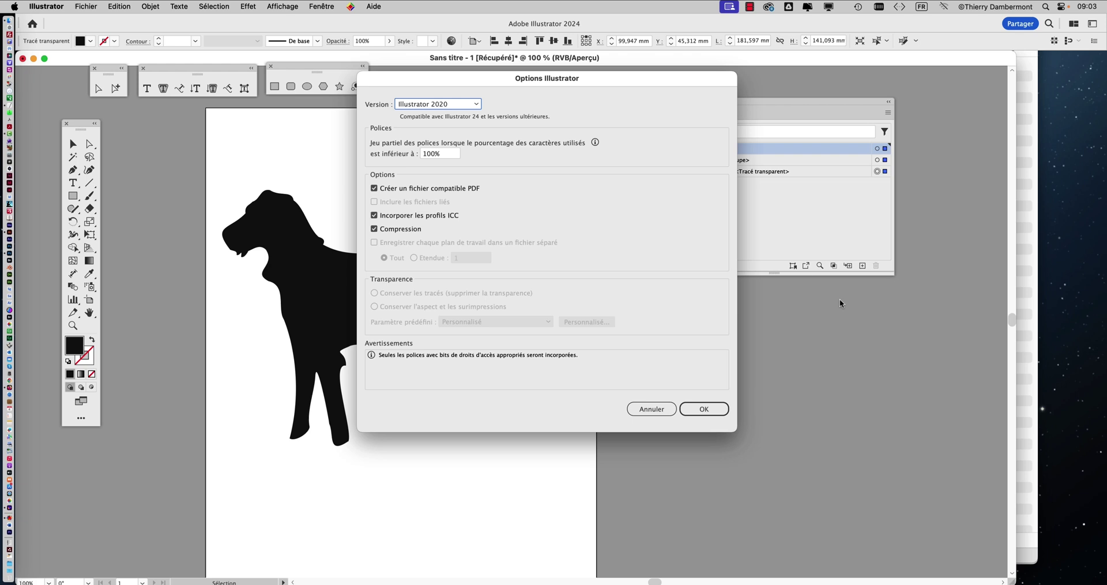
click(704, 409)
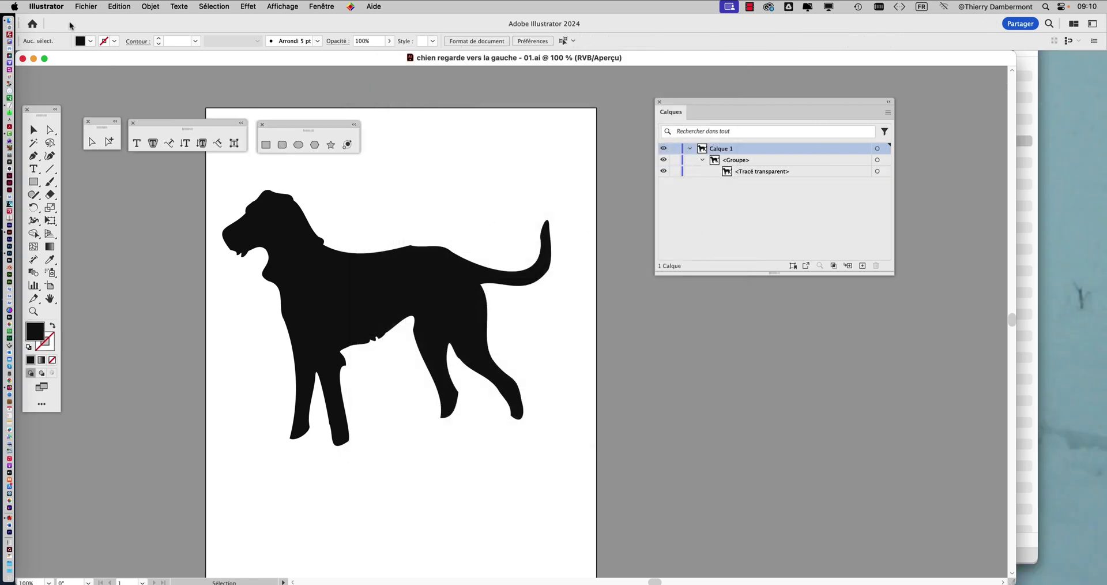
Try to open monogramme - 01.ai from the recently used files
click(76, 6)
mouse_move(109, 59)
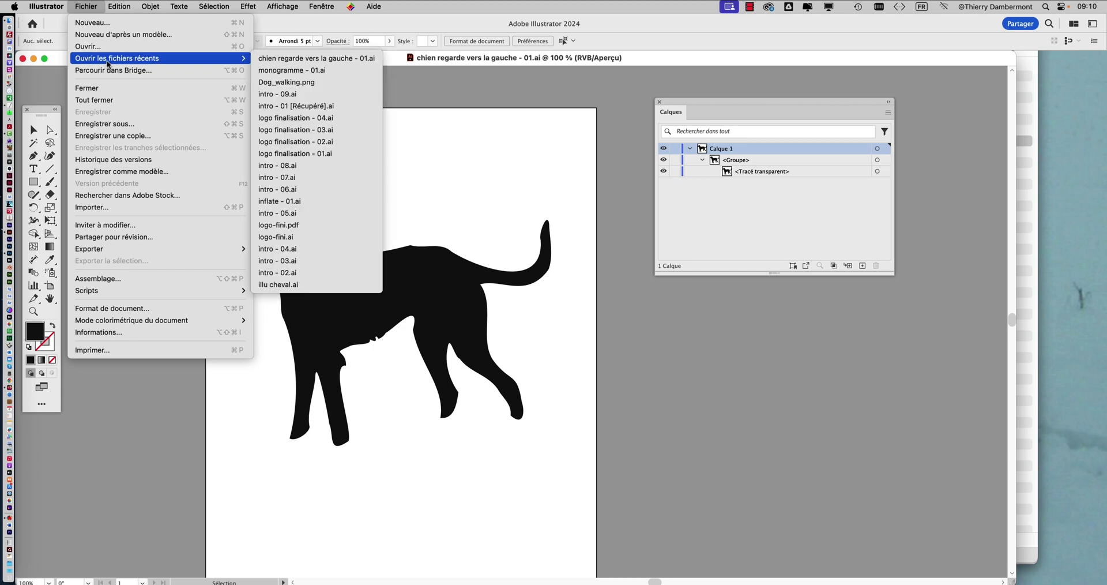
click(354, 70)
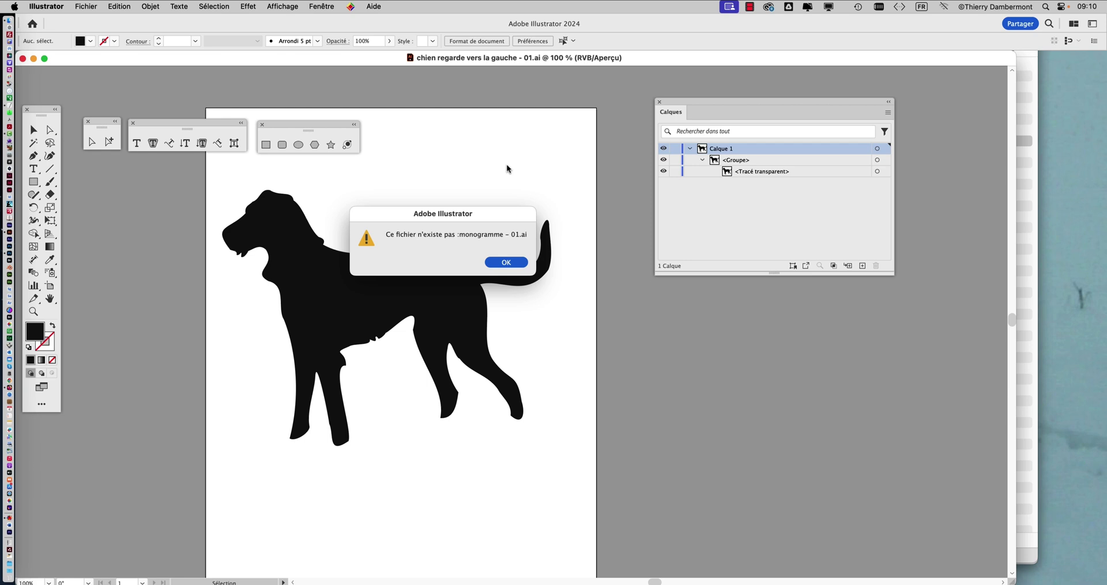
click(522, 262)
Switch to Finder and open monogramme - 01.ai from the 02 ILLUSTRATOR MARDI folder in Illustrator
key(super+Tab)
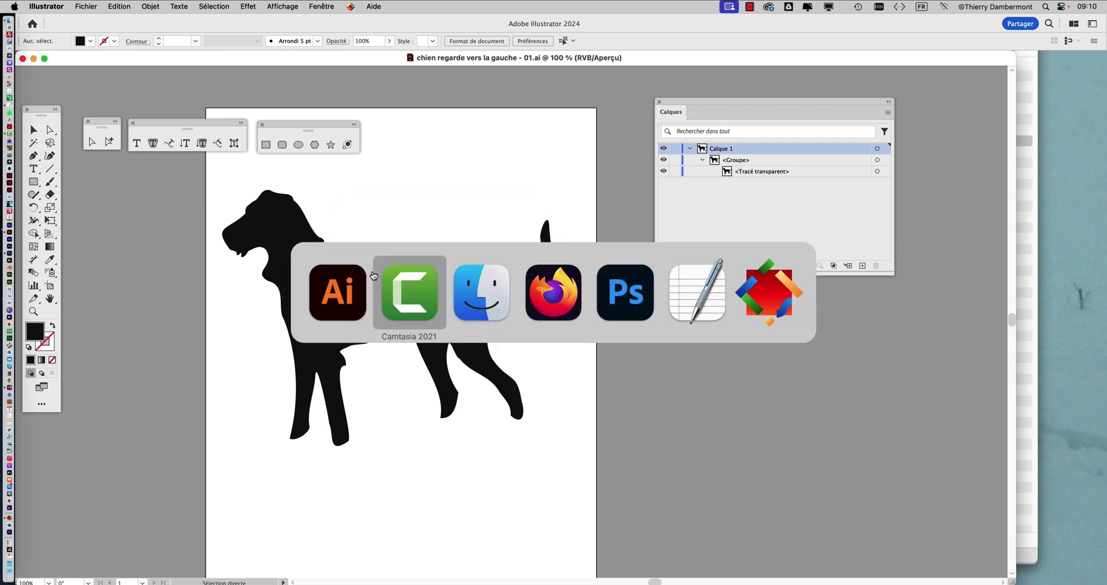
key(super+Tab)
click(290, 183)
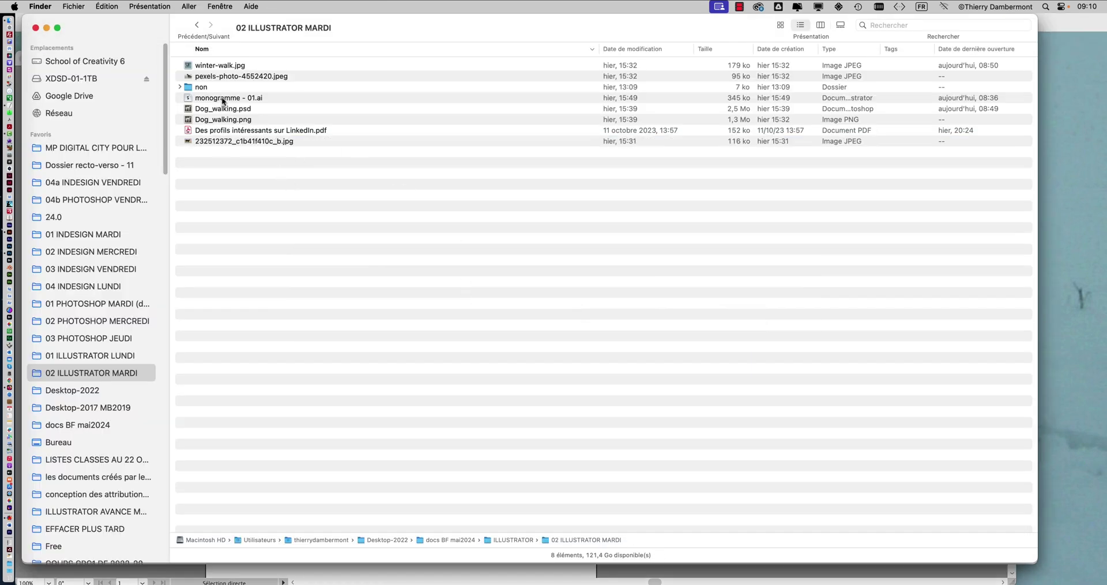
drag(224, 98, 23, 220)
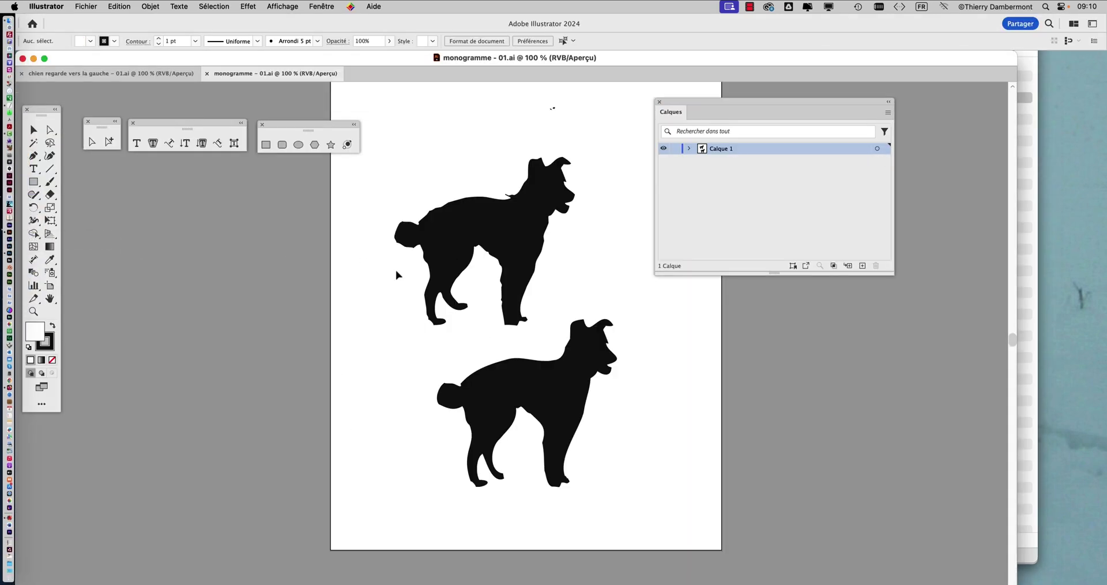
Examine the two dog silhouettes up close, keeping the layers panel clear of the artwork
scroll(529, 344, up, 1)
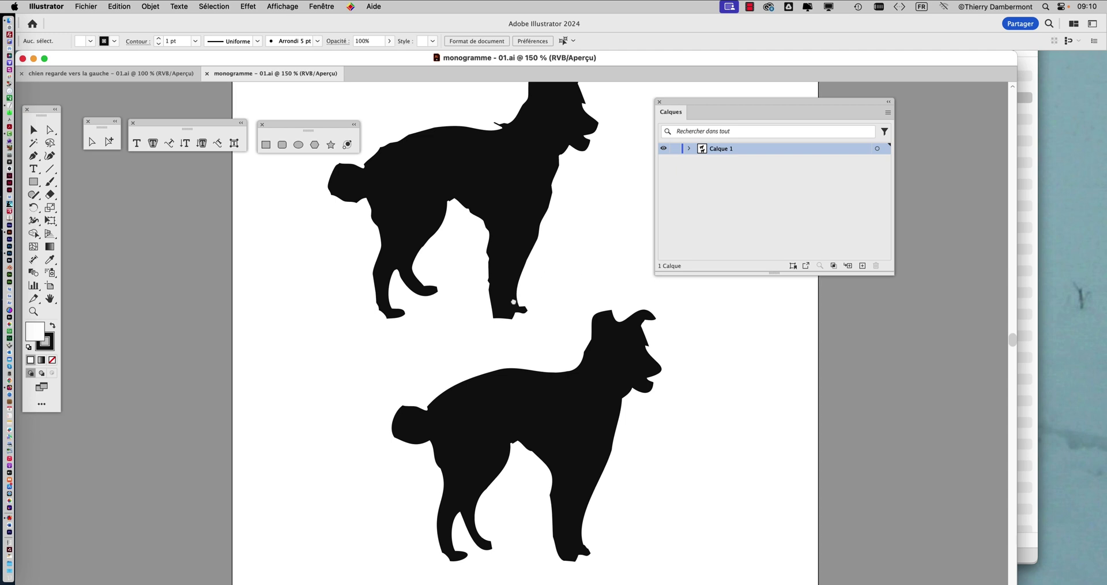
scroll(559, 300, down, 3)
scroll(559, 300, right, 3)
drag(676, 100, 737, 97)
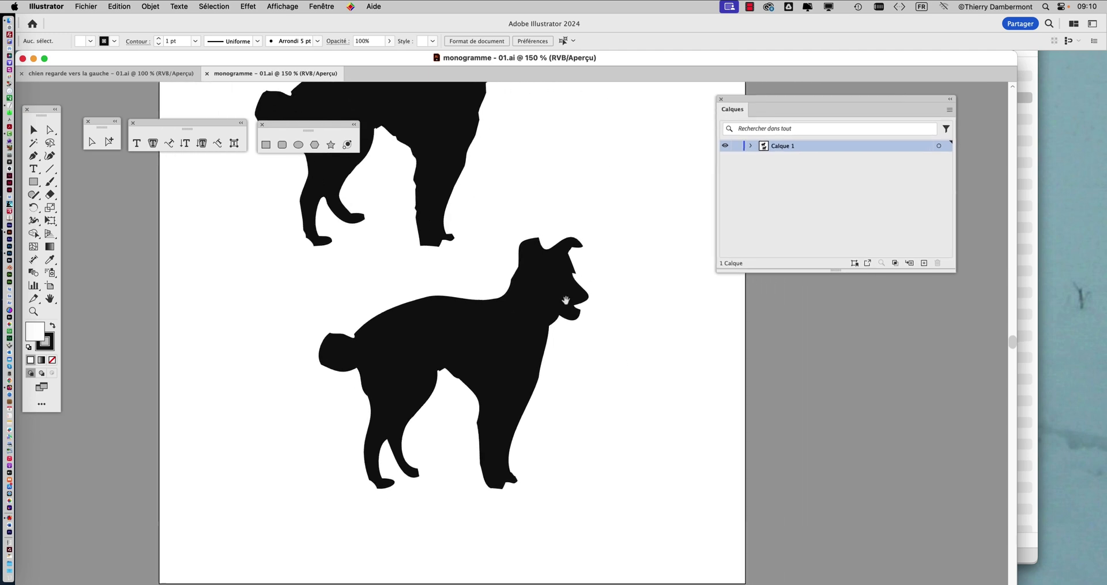
scroll(544, 253, down, 2)
scroll(477, 338, up, 2)
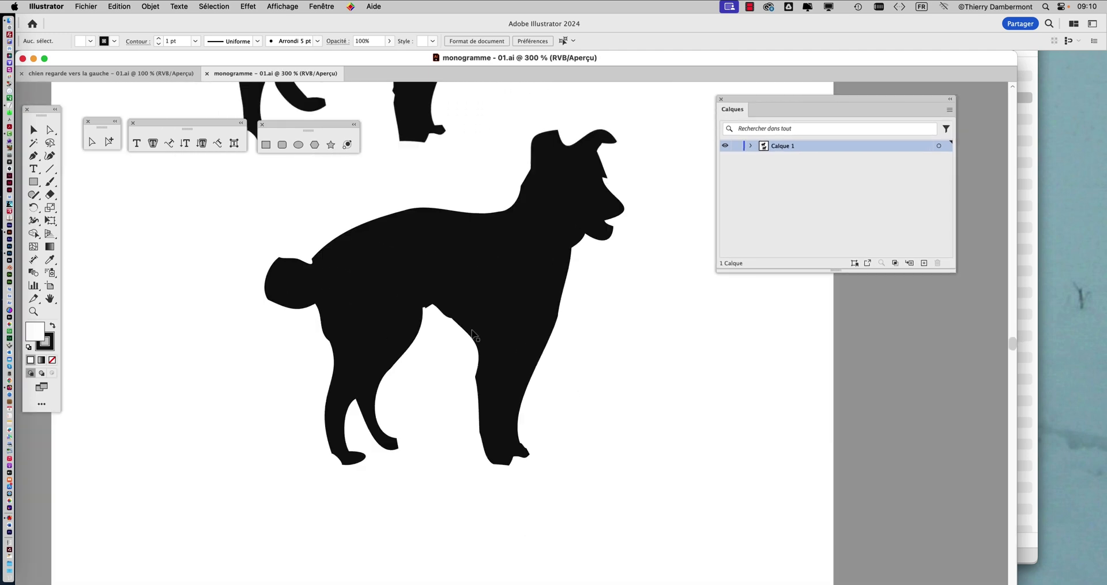
scroll(473, 335, down, 3)
drag(489, 320, 495, 348)
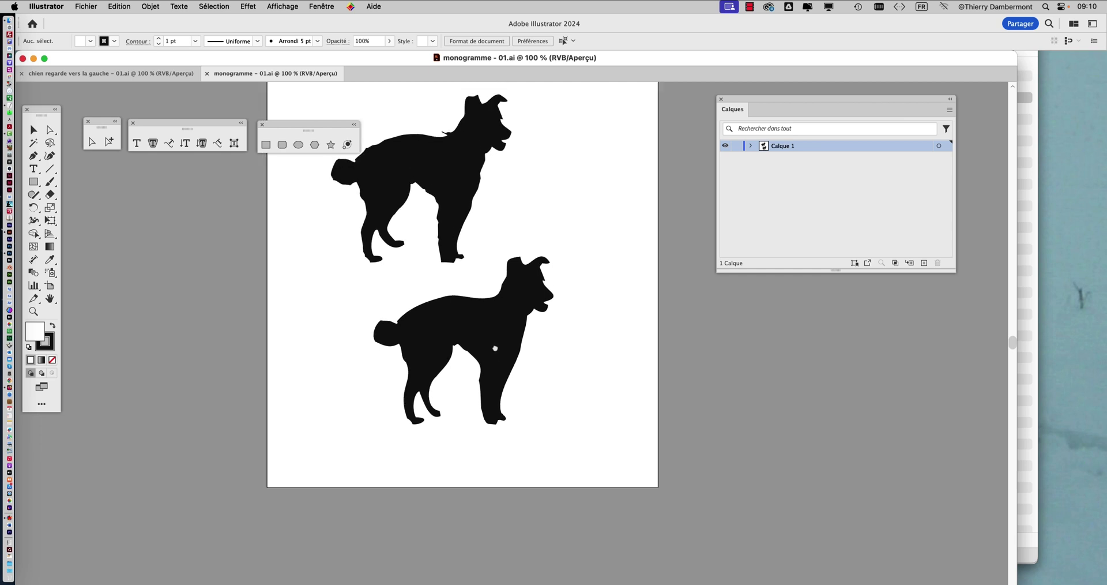
Delete the lower dog silhouette and all remaining artwork from monogramme - 01.ai, leaving Calque 1 empty
click(497, 353)
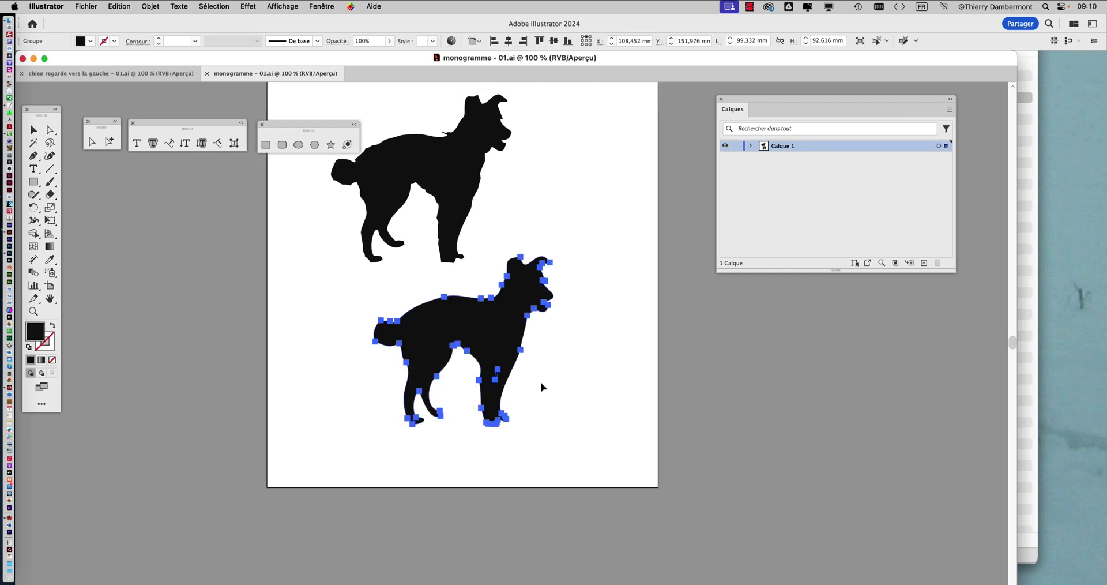
key(Delete)
drag(494, 287, 538, 375)
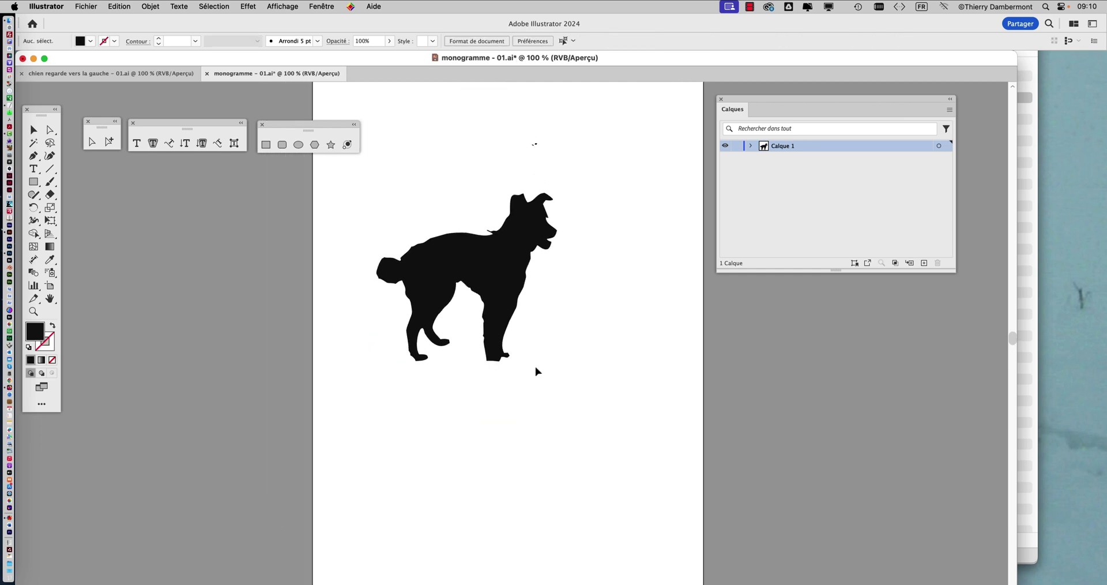
scroll(451, 252, up, 2)
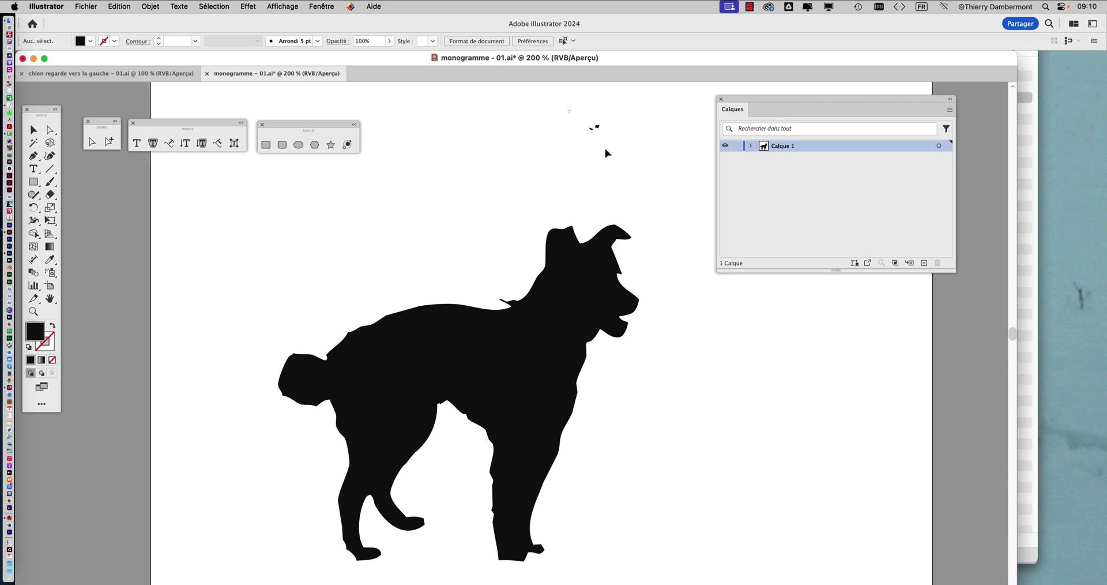
key(super+a)
key(Delete)
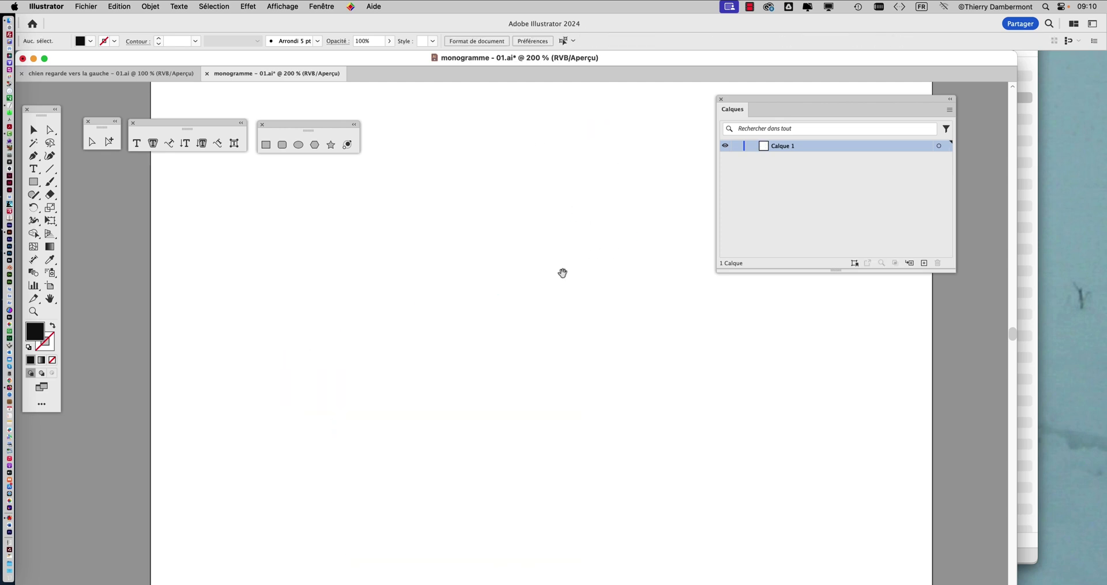
key(super+minus)
Switch to Finder and open Dog_walking.psd from the 02 ILLUSTRATOR MARDI folder in Photoshop
key(super+Tab)
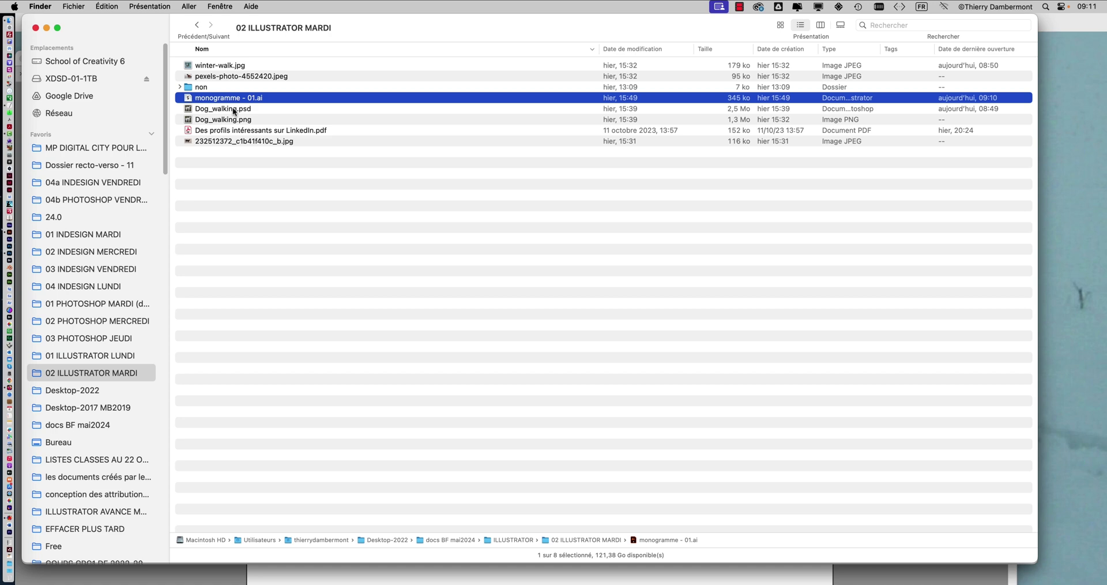
drag(233, 112, 22, 265)
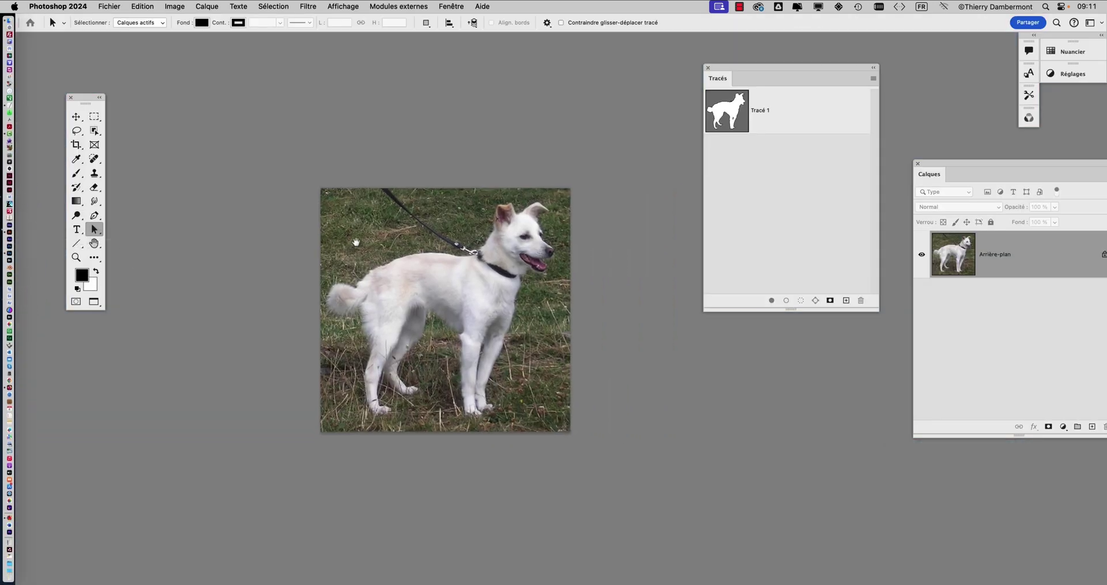
Copy all the subpaths of Tracé 1 in Photoshop, switch to Illustrator and paste them into monogramme - 01.ai as a transparent path
click(735, 127)
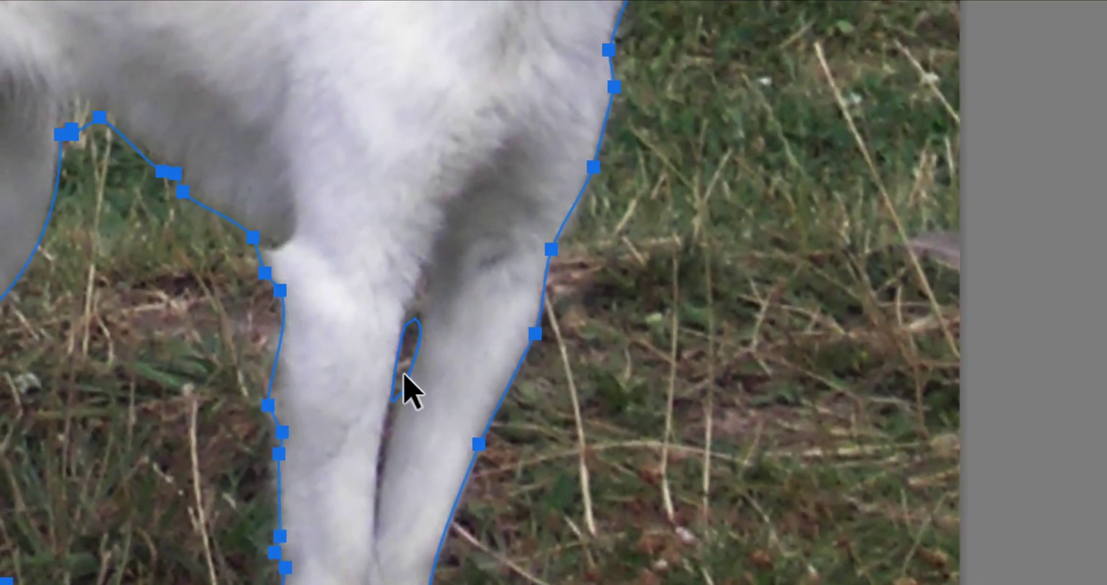
click(404, 375)
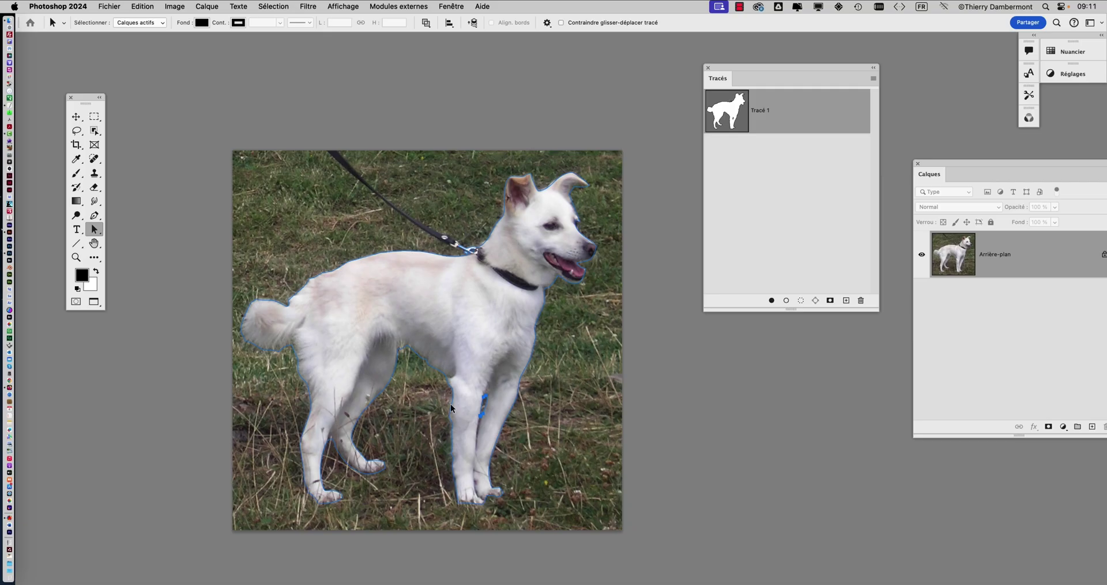
drag(320, 199, 653, 546)
key(super+Tab)
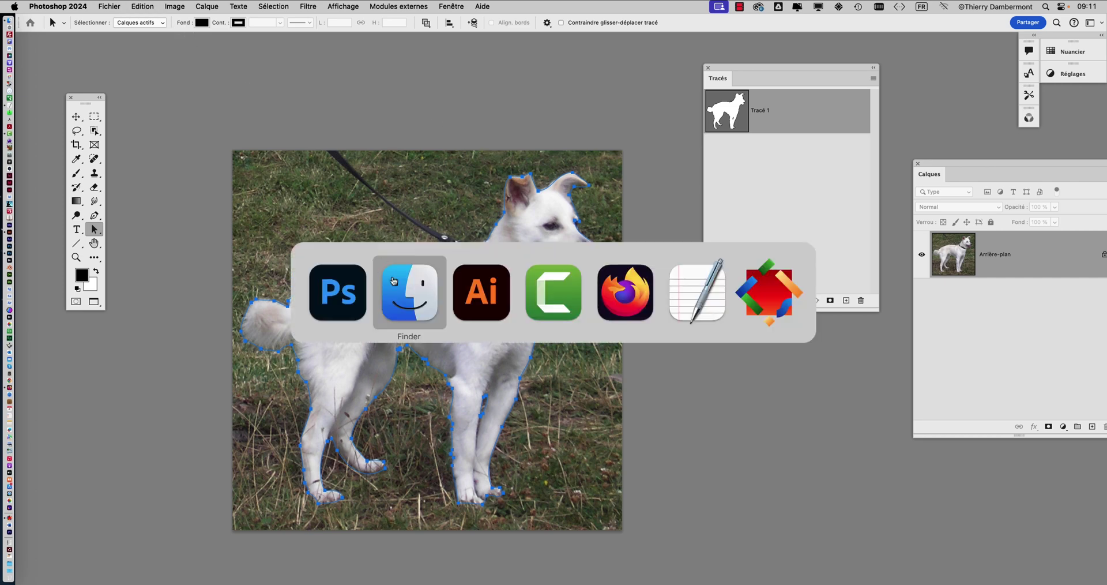
click(466, 304)
key(super+v)
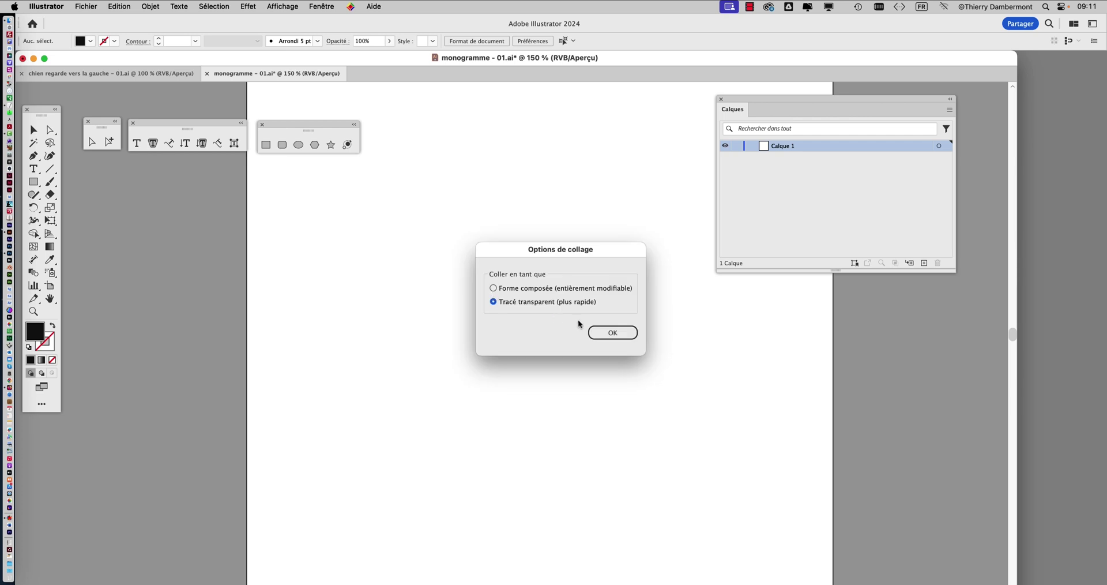
click(605, 332)
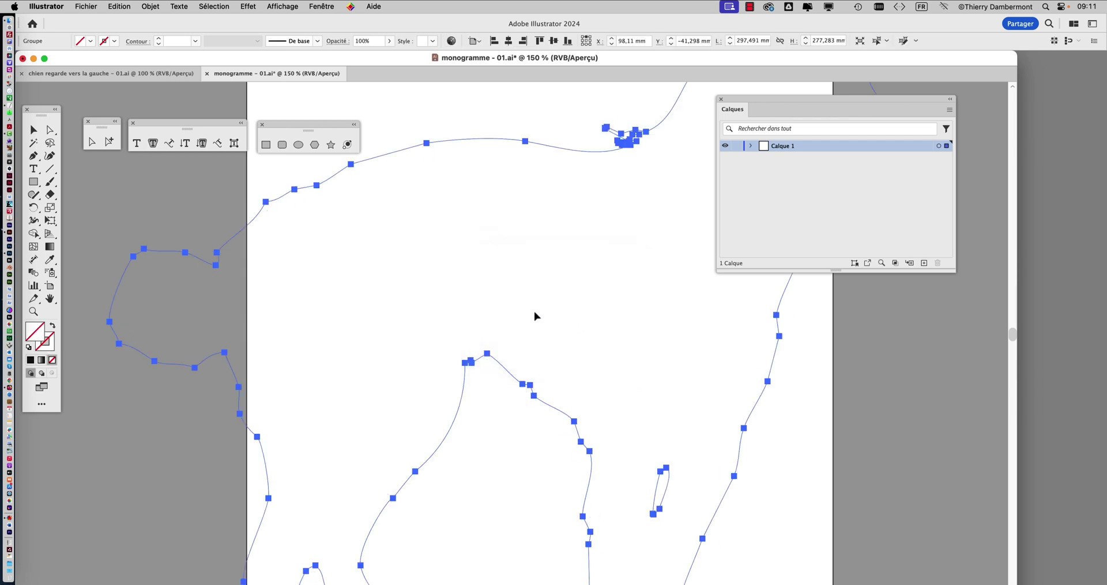
Scale the pasted dog path down proportionally to about 105.6 × 98.4 mm and place it in the upper part of the artboard
key(super+minus)
key(super+minus)
key(super+minus)
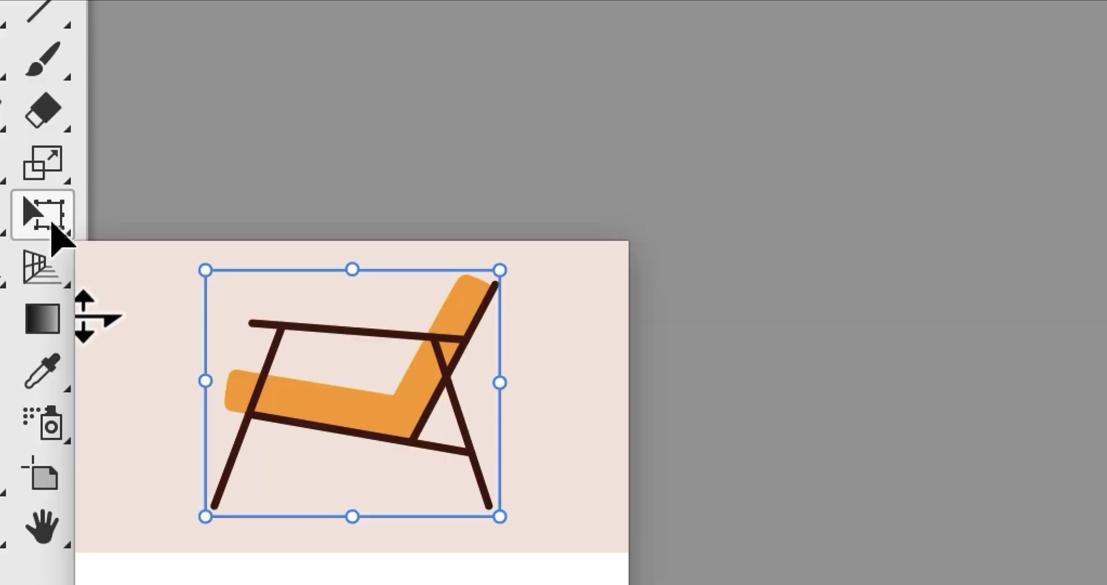
click(51, 222)
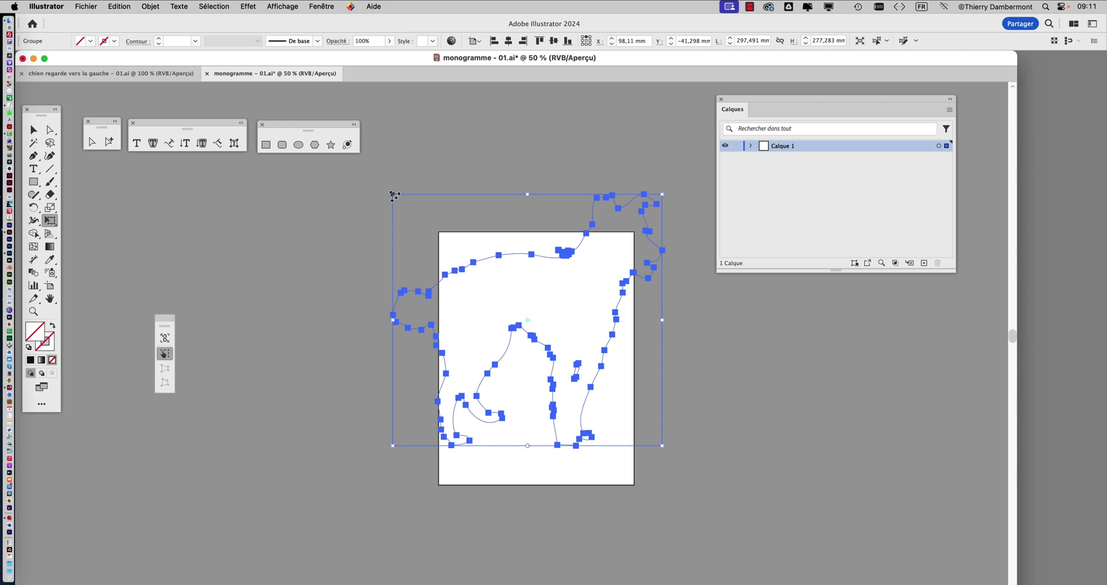
drag(395, 195, 480, 276)
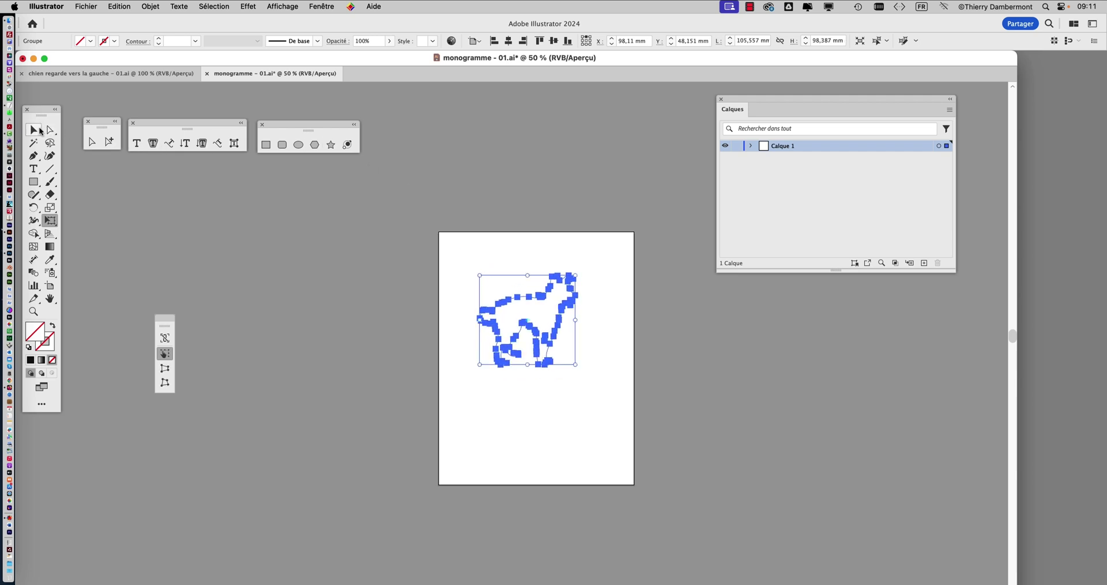
click(34, 130)
drag(560, 324, 558, 295)
Fill the dog path with the black swatch and deselect it
click(327, 6)
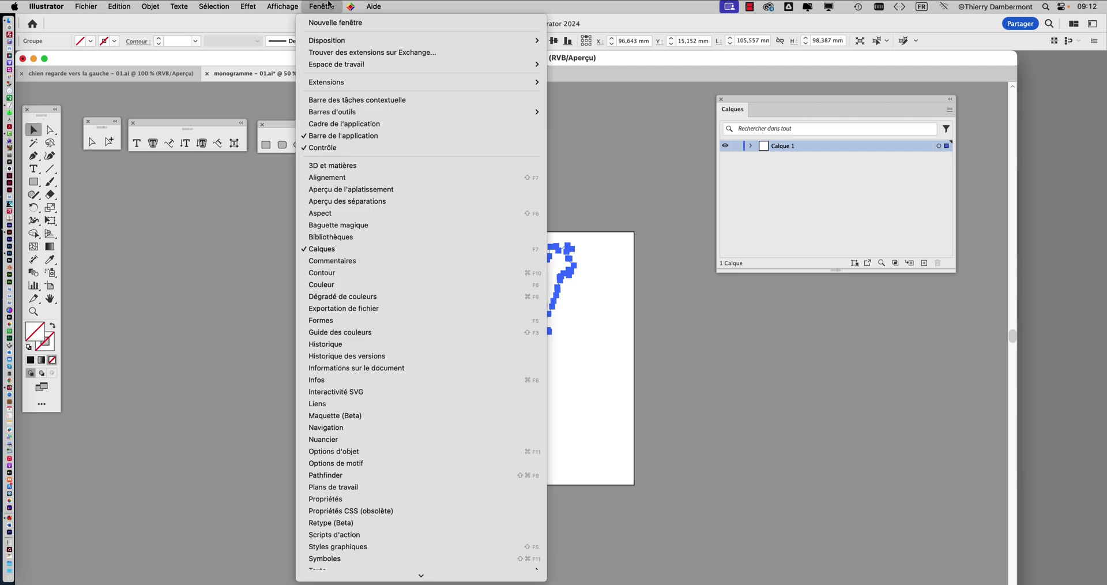
click(771, 346)
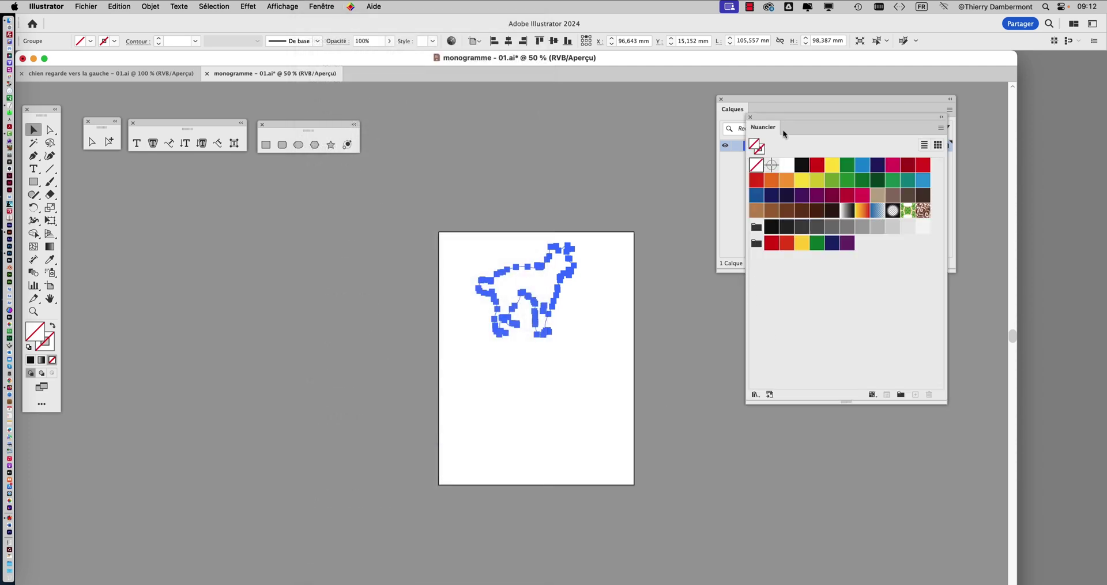
click(802, 166)
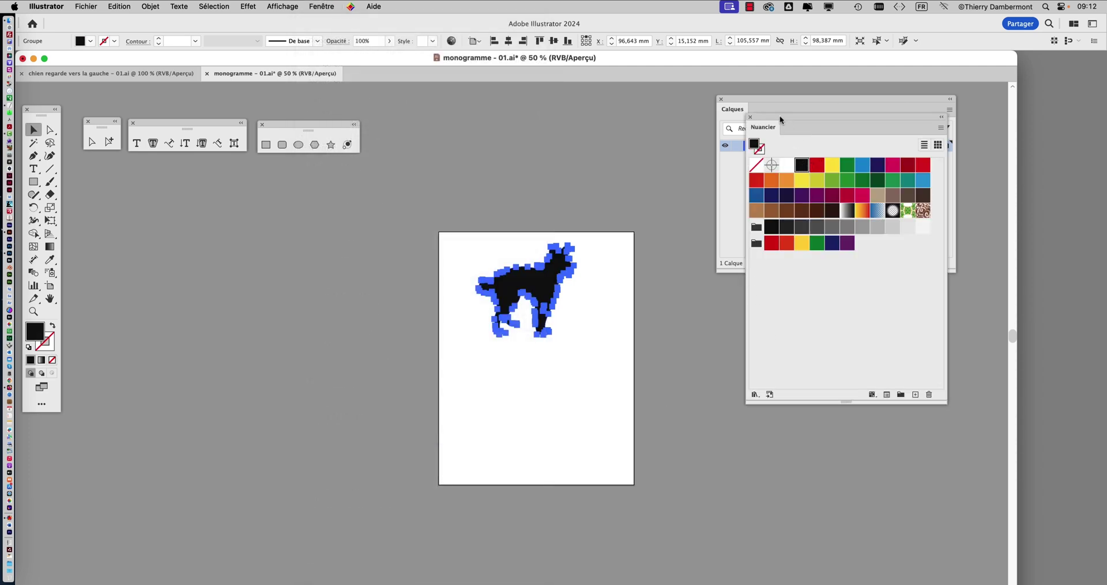
scroll(554, 272, up, 5)
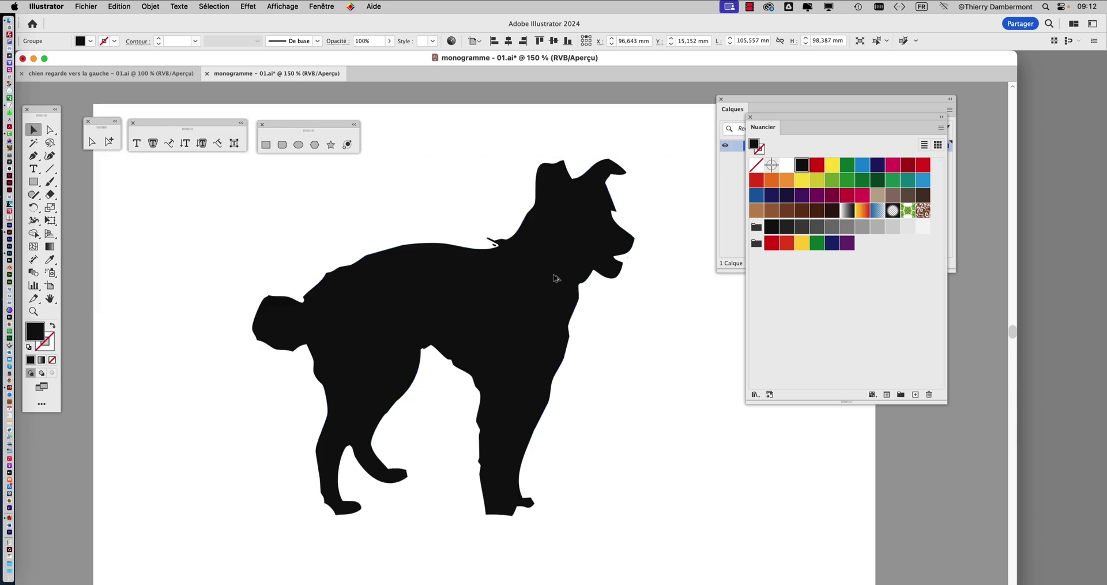
click(378, 232)
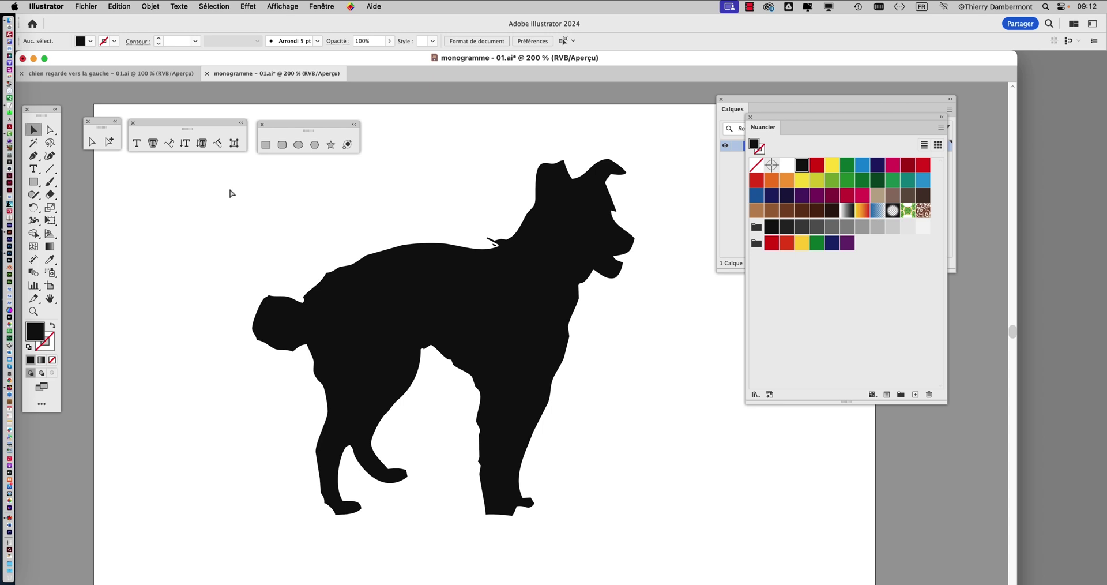
Examine the dog's small inner contours at the collar and foreleg in outline view and in preview
key(ctrl+y)
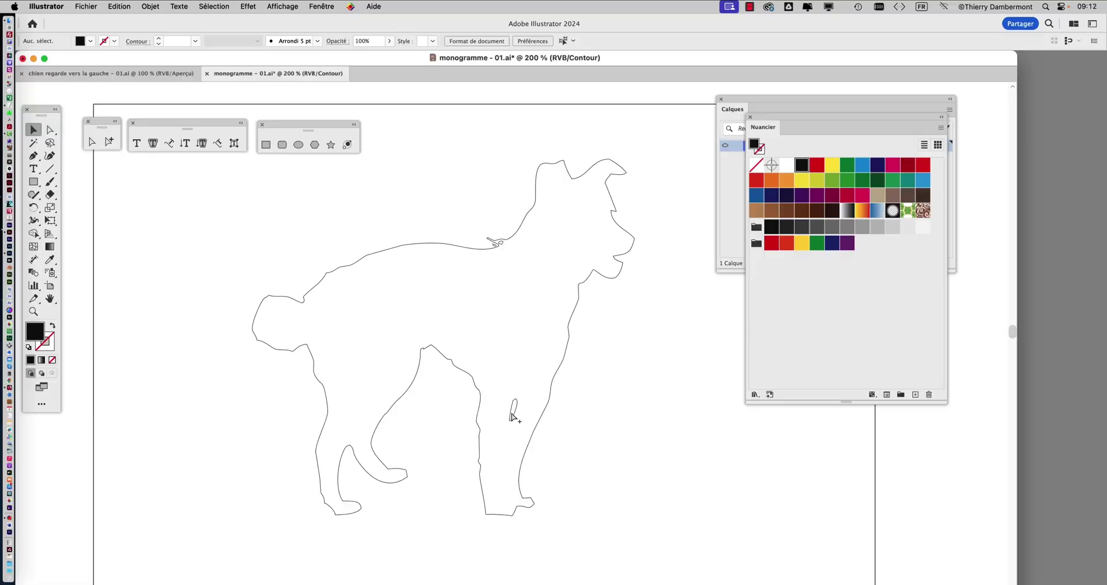
scroll(502, 247, up, 10)
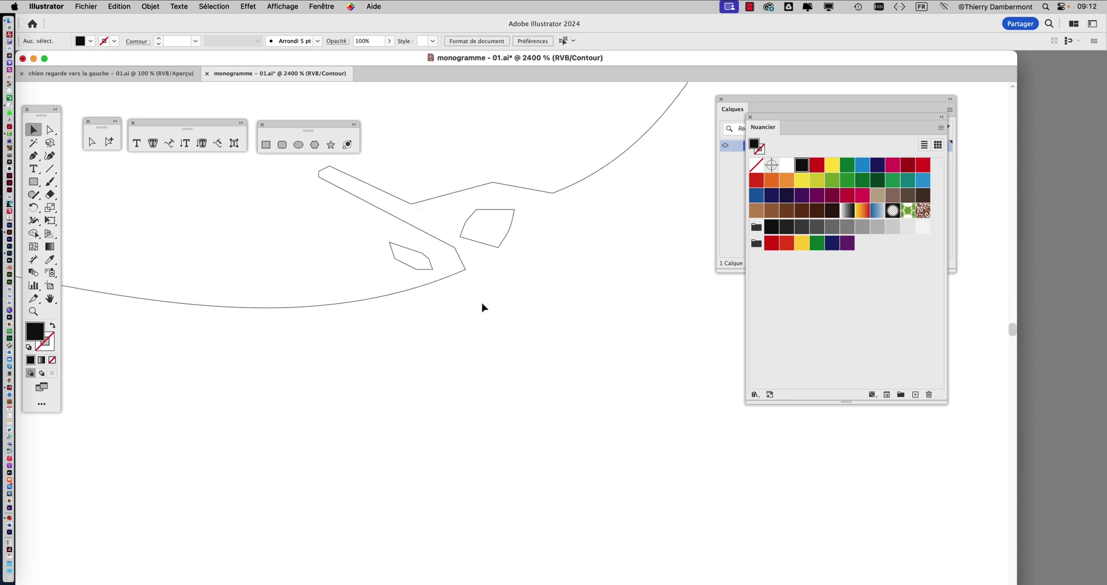
scroll(483, 308, down, 9)
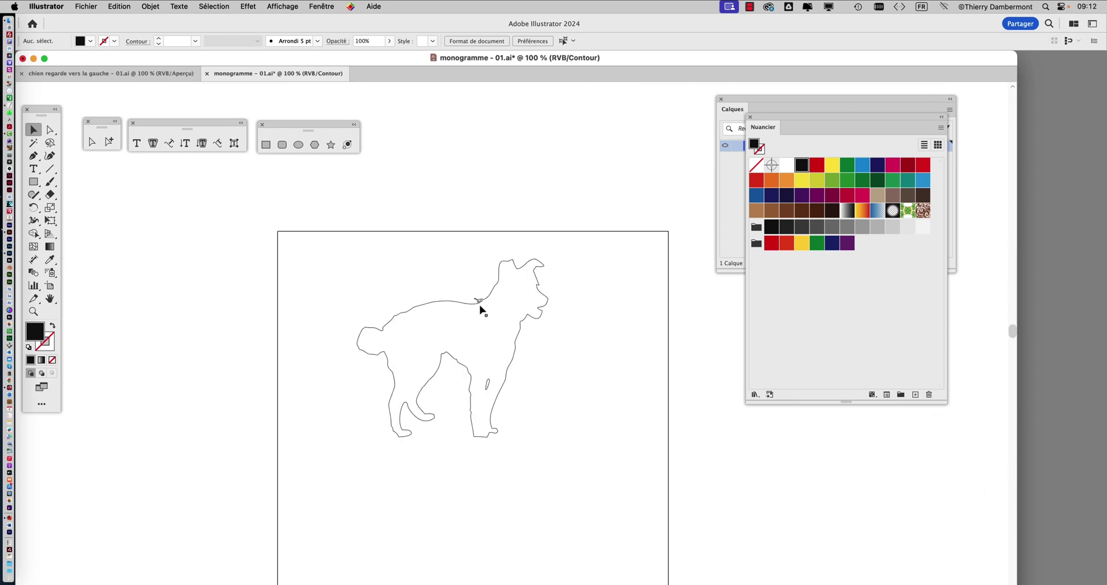
scroll(480, 315, up, 11)
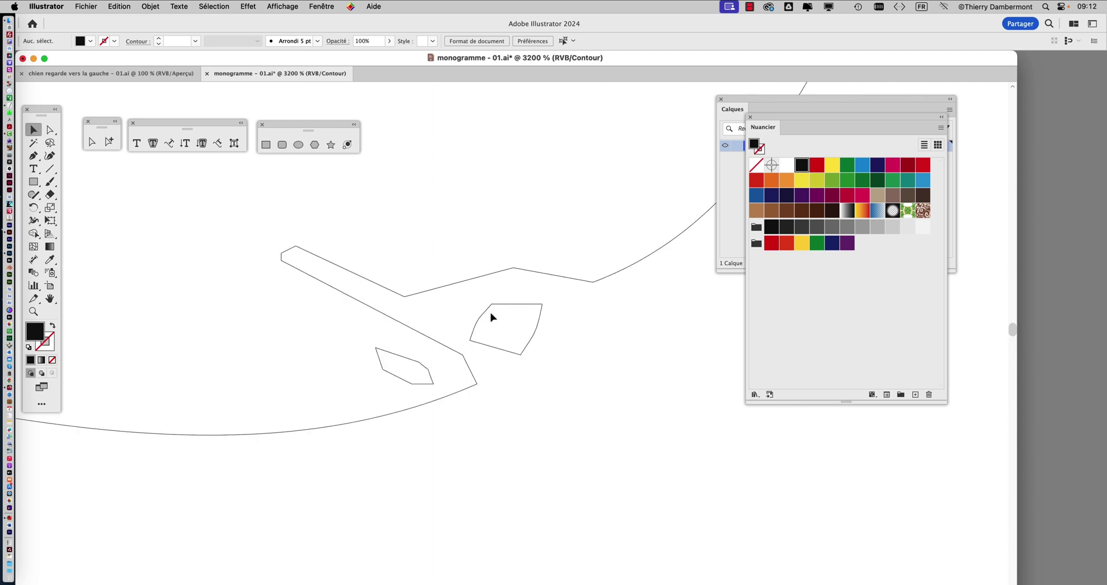
scroll(510, 323, down, 8)
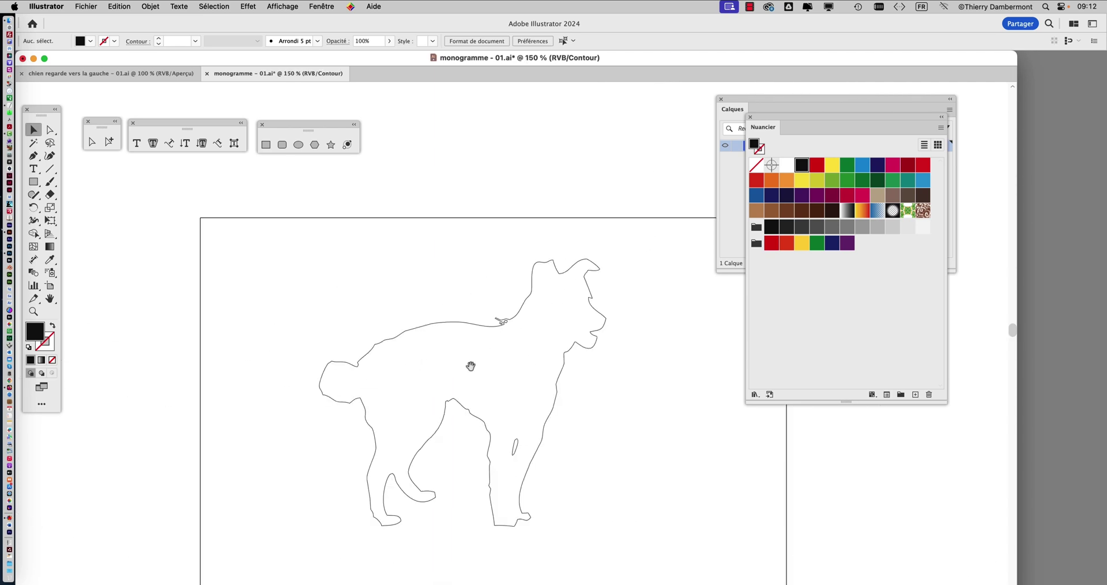
scroll(420, 314, down, 1)
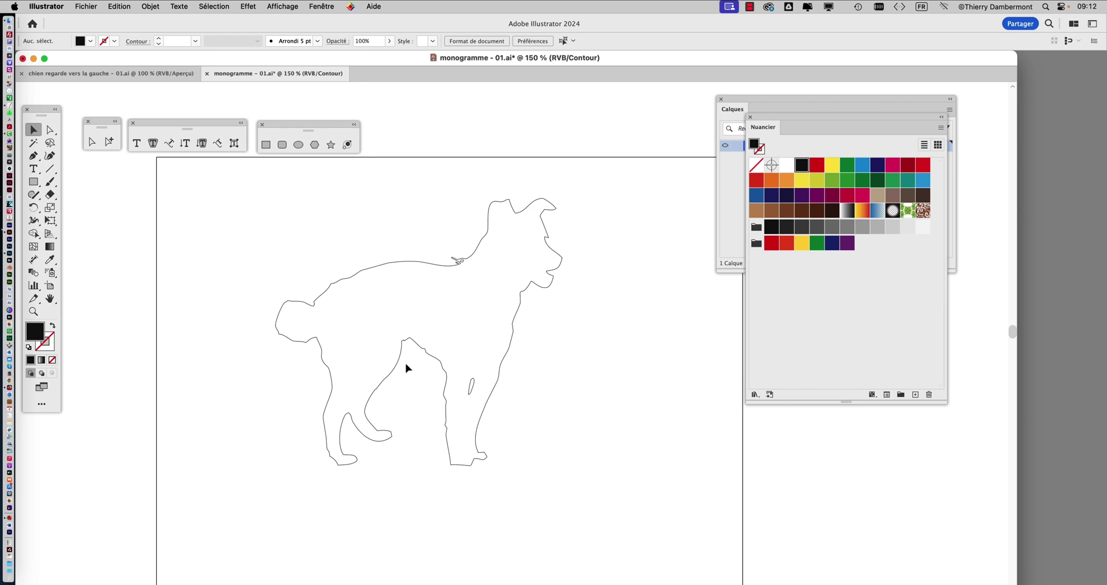
key(super+a)
key(super+y)
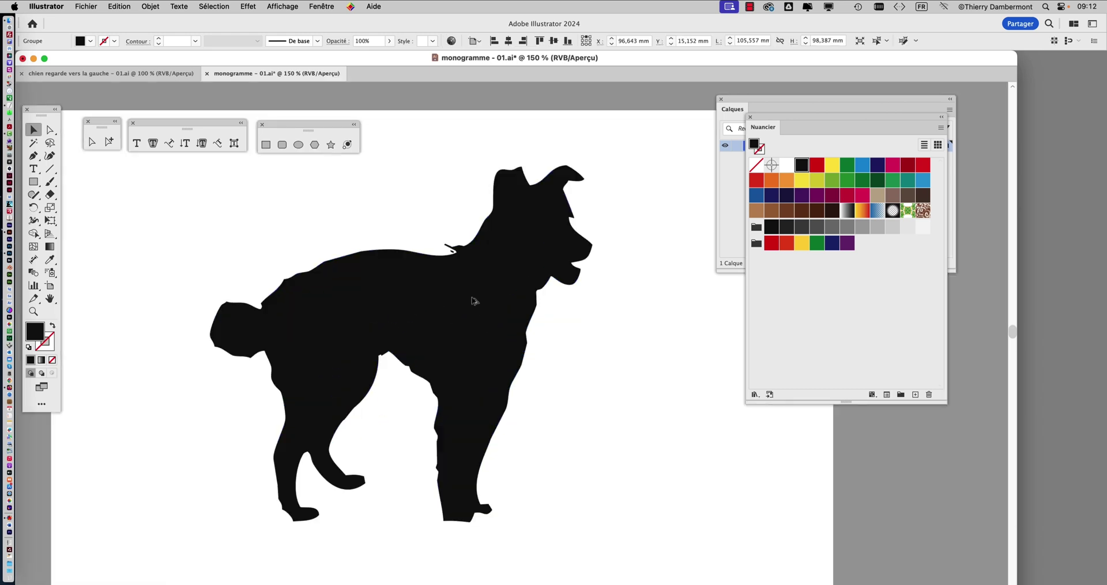
scroll(476, 306, up, 2)
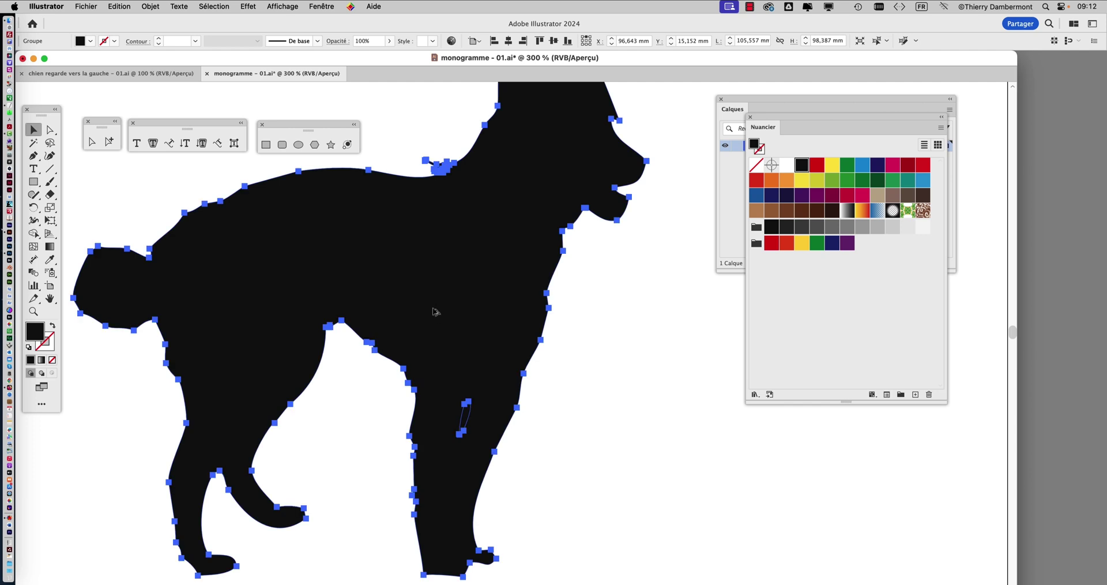
scroll(434, 306, down, 1)
scroll(435, 312, down, 1)
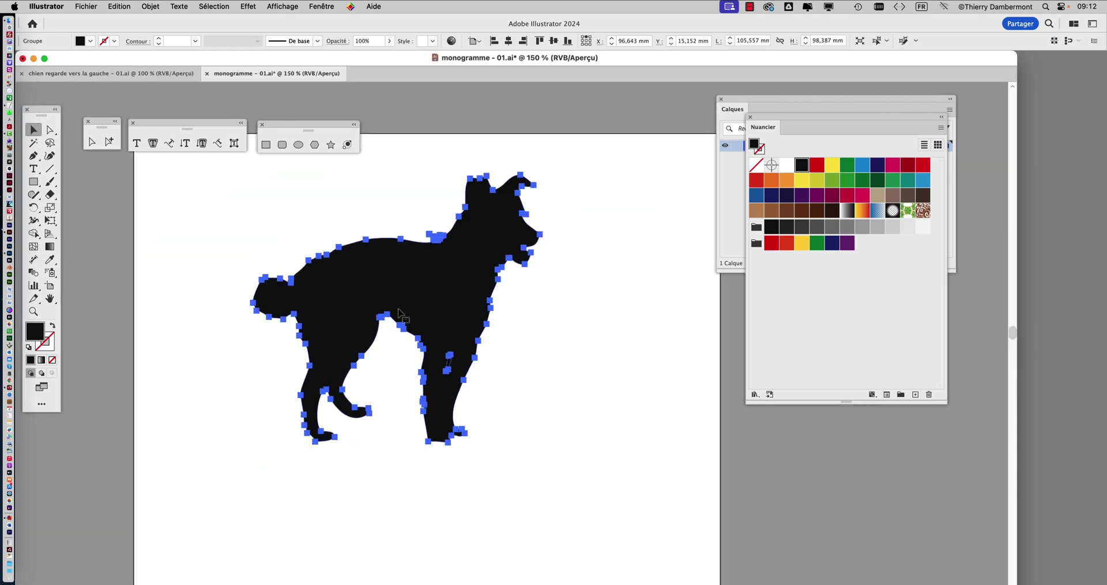
click(229, 209)
scroll(231, 203, up, 2)
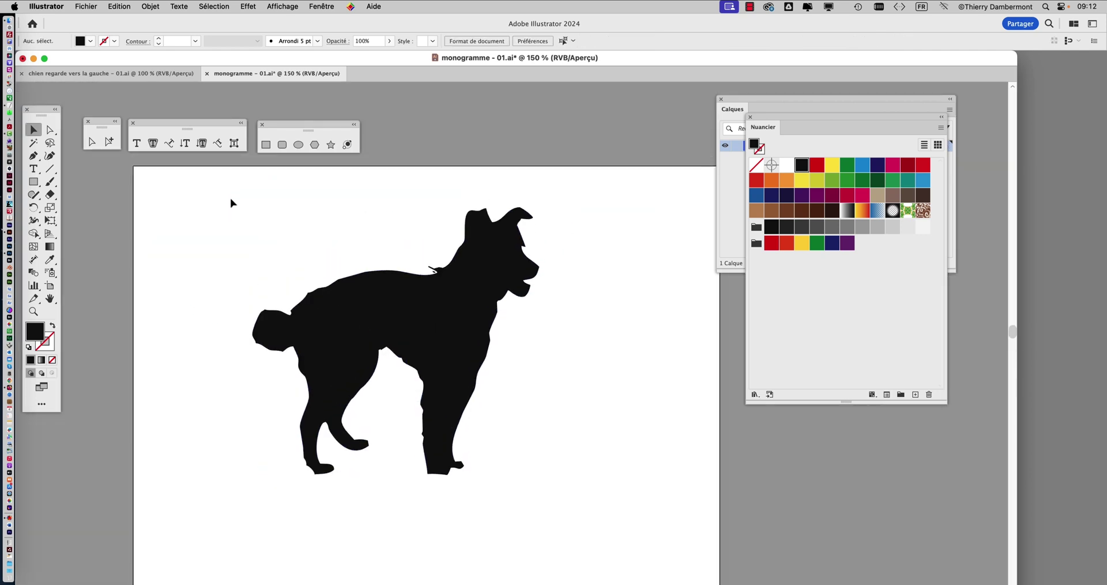
Cut the inner foreleg and collar shapes out of the black dog silhouette with Pathfinder, keeping the floating panels clear of the artwork
drag(215, 187, 612, 527)
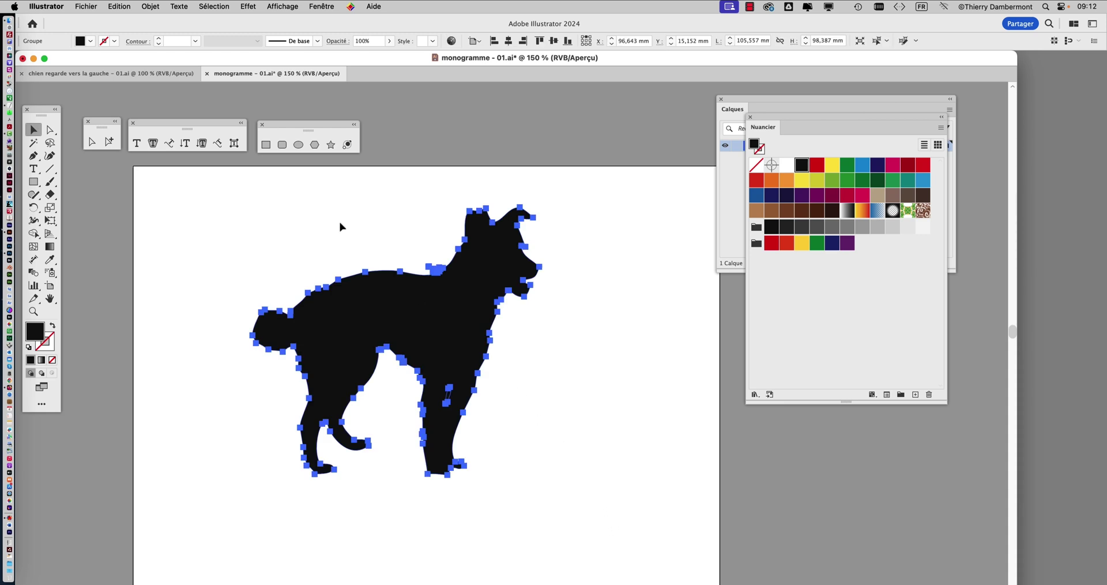
click(332, 8)
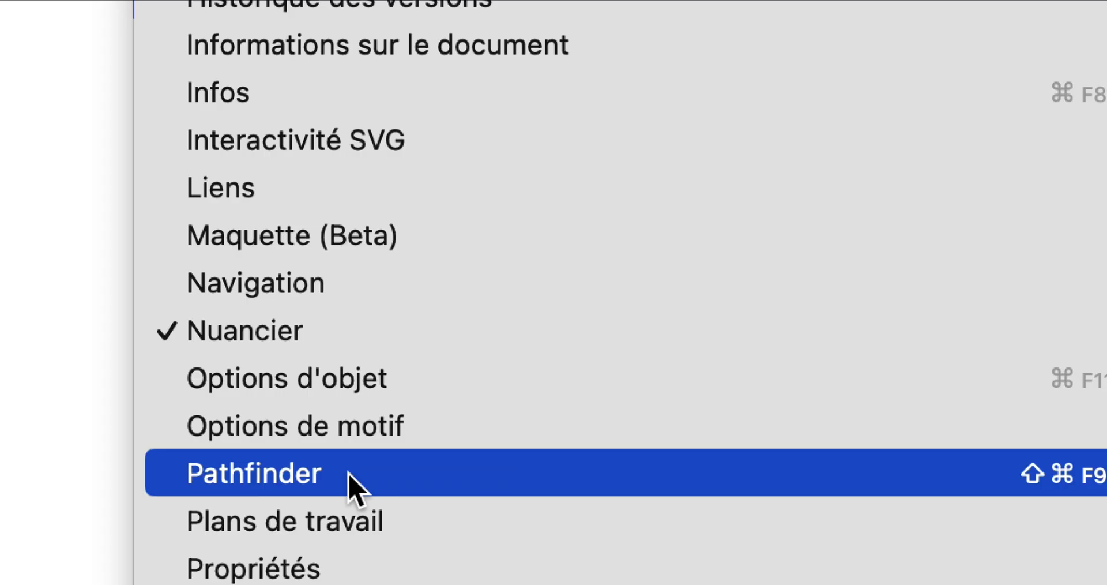
click(348, 474)
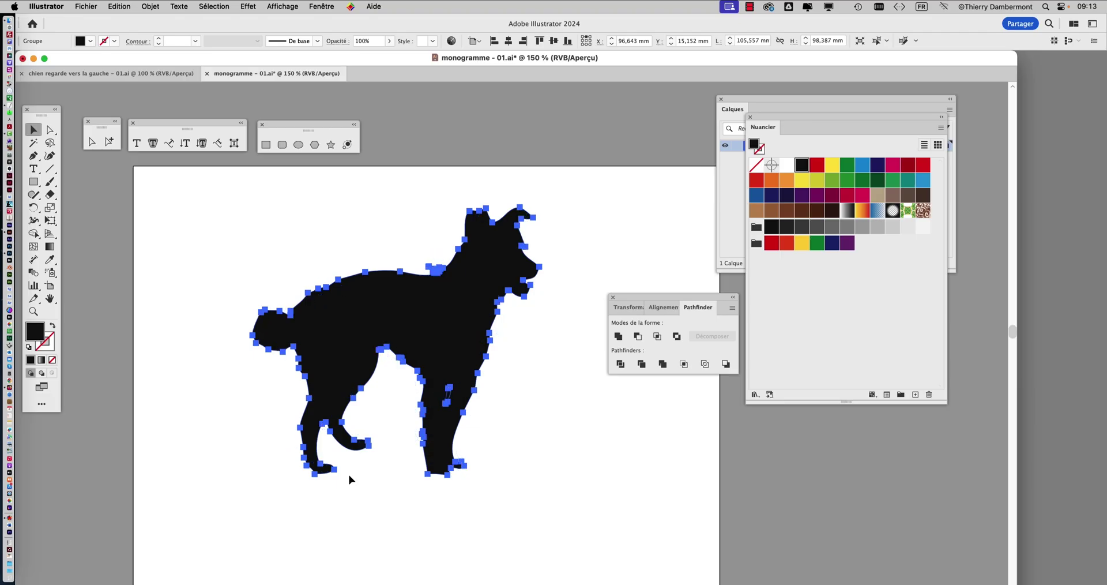
drag(630, 298, 587, 194)
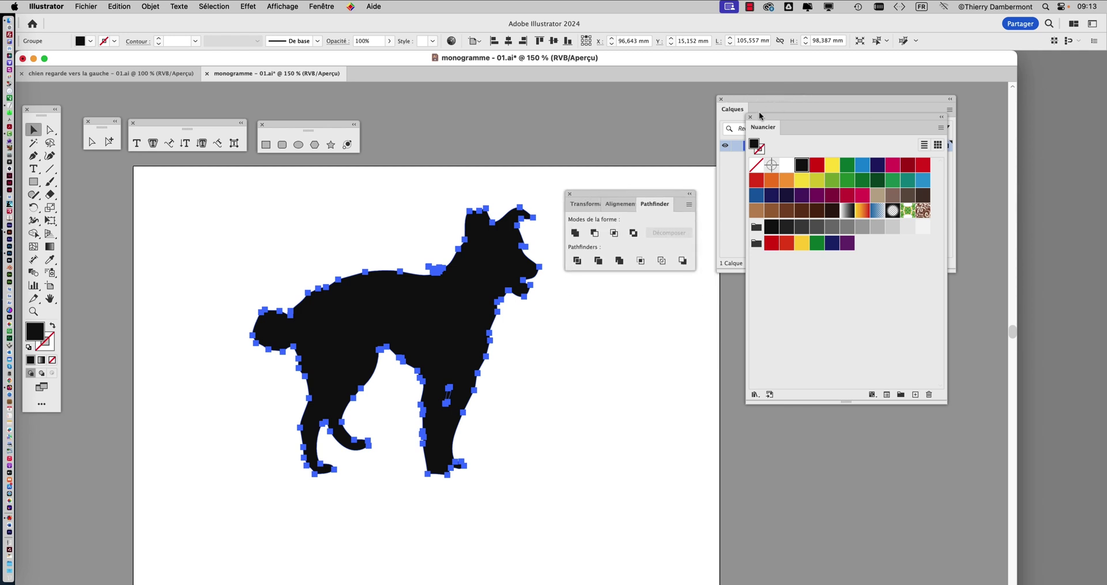
drag(762, 120, 1002, 129)
drag(744, 101, 866, 326)
drag(590, 196, 608, 198)
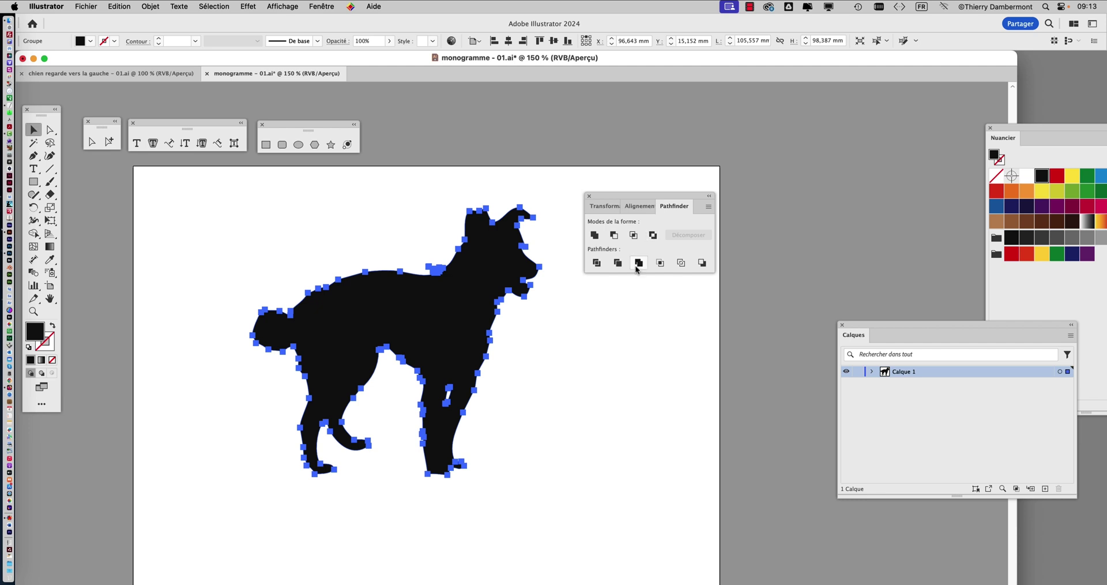
drag(589, 209, 639, 202)
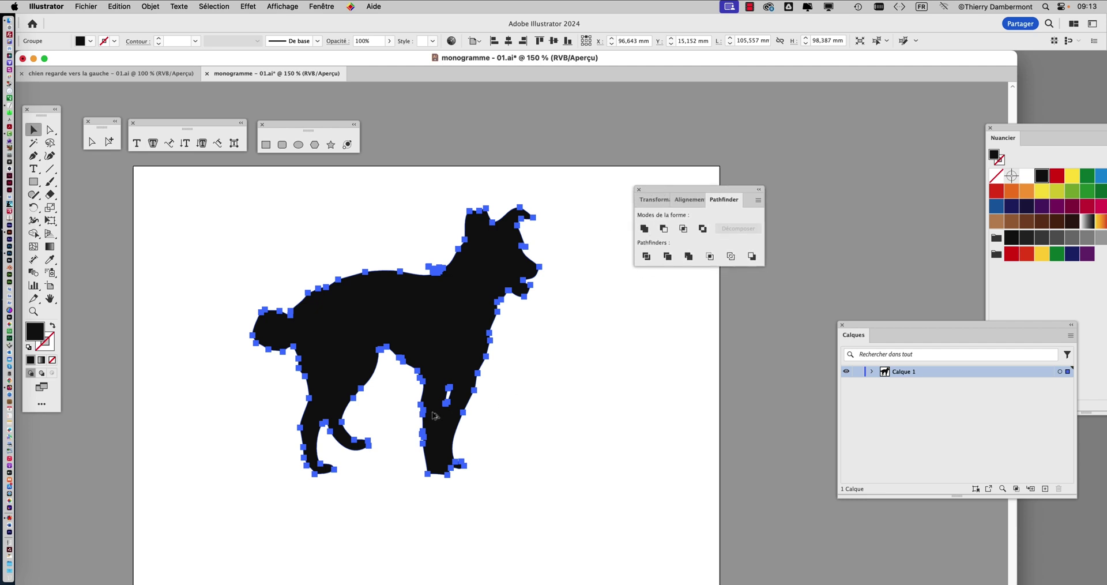
Inspect the dog's foreleg cut-out and draw a rectangle about 125.7 × 33.9 mm across its legs
scroll(436, 412, up, 3)
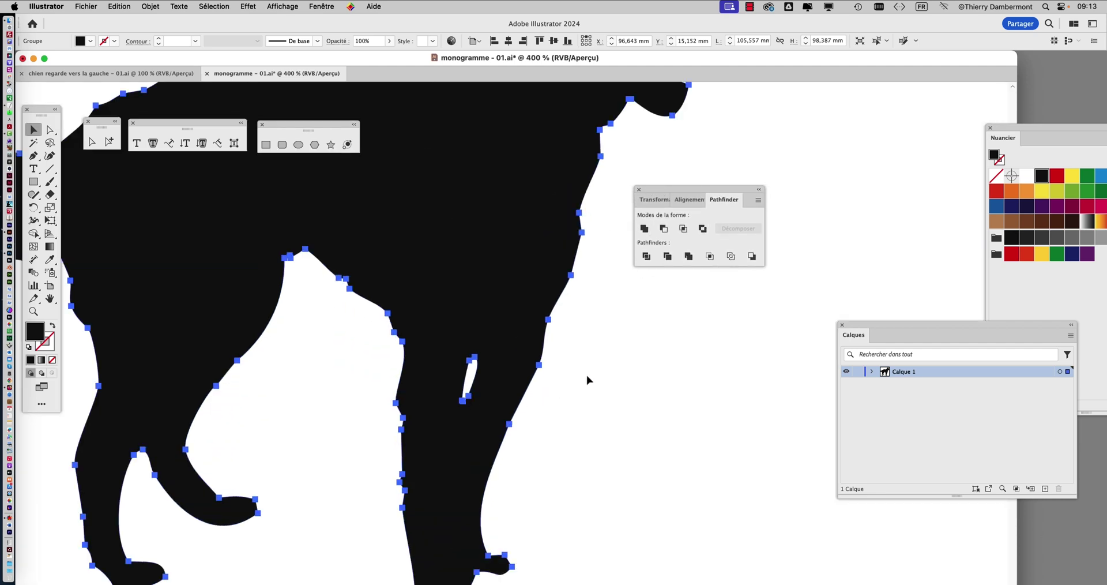
scroll(586, 377, up, 2)
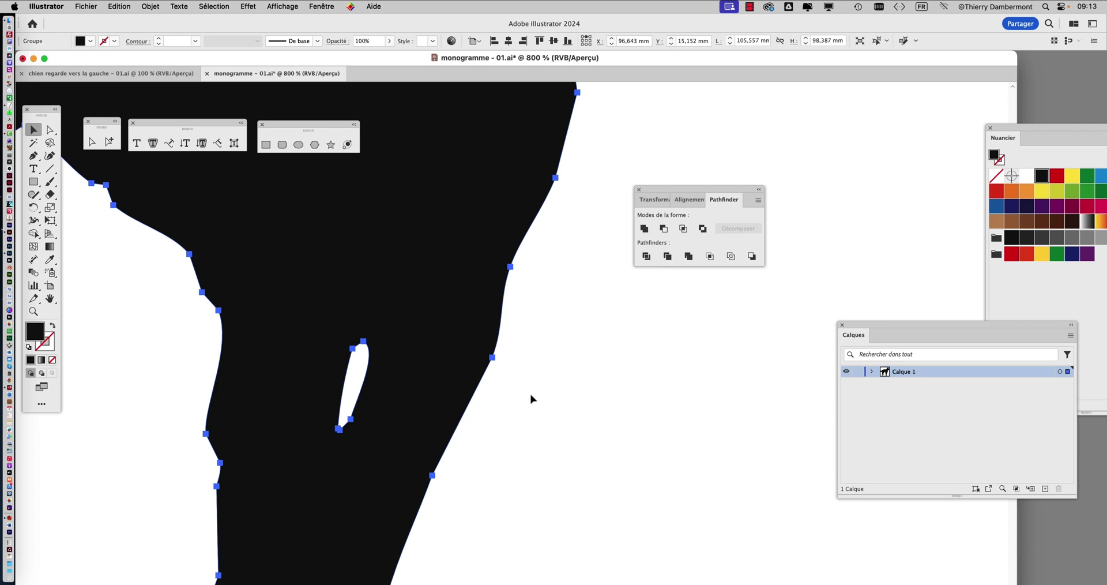
scroll(530, 398, down, 4)
scroll(326, 309, up, 2)
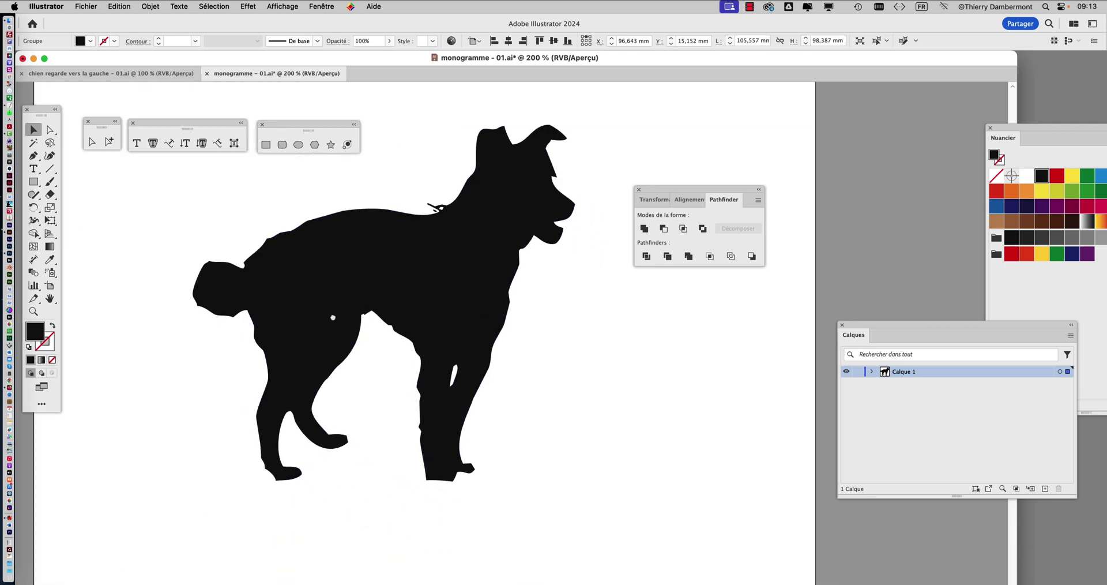
click(32, 183)
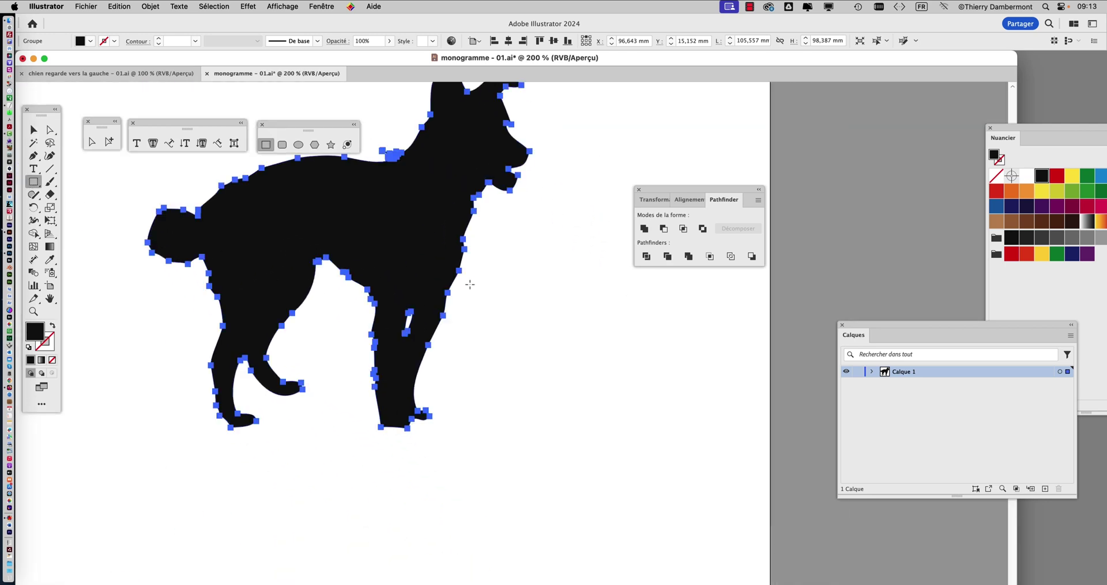
drag(543, 273, 87, 395)
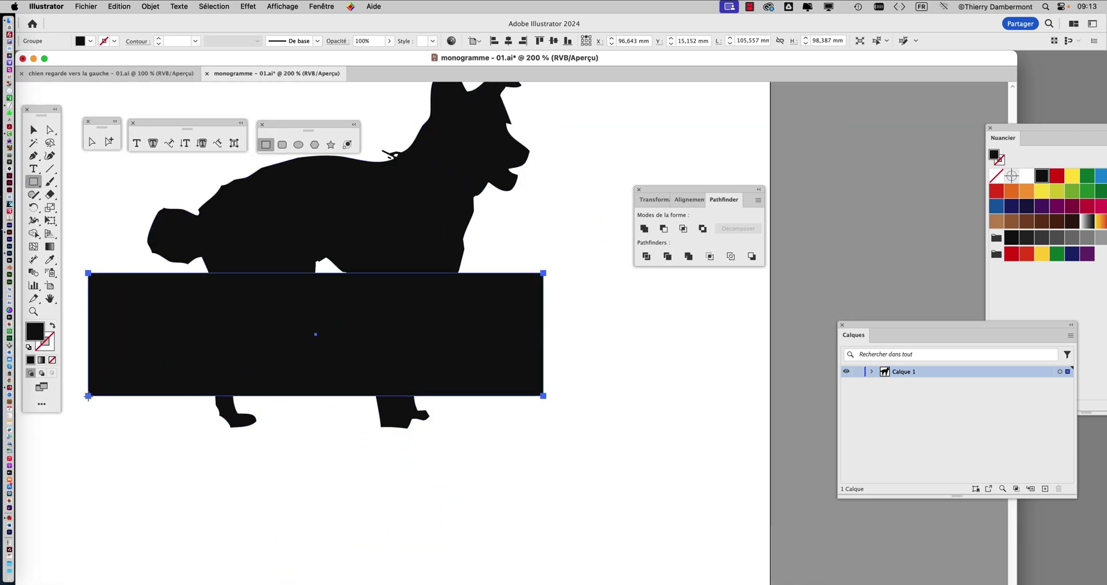
Fill the rectangle with the light orange swatch, send it behind the dog silhouette and deselect it
click(1027, 190)
click(150, 7)
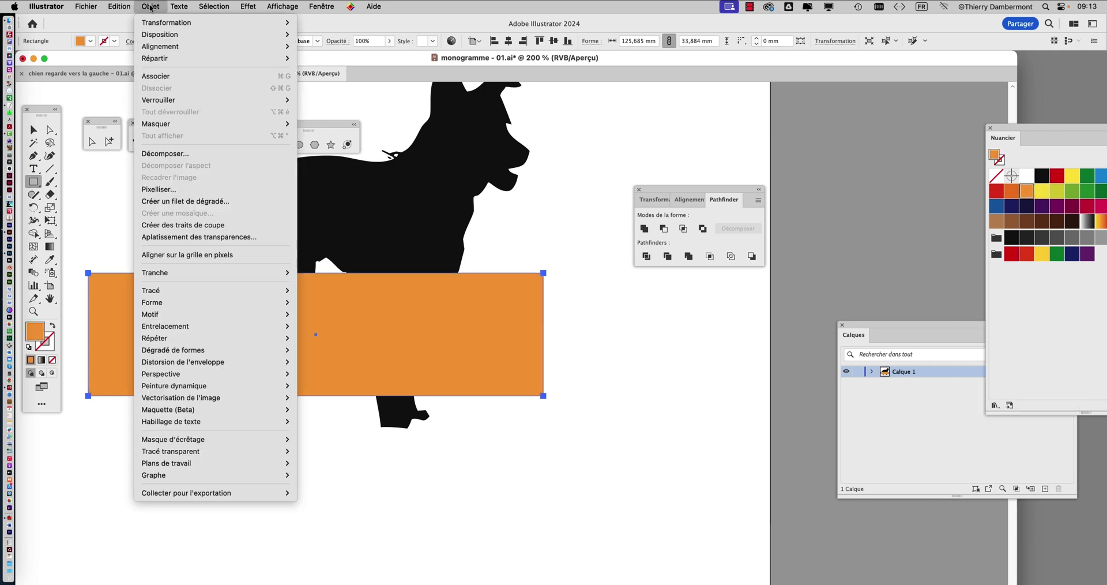
click(340, 70)
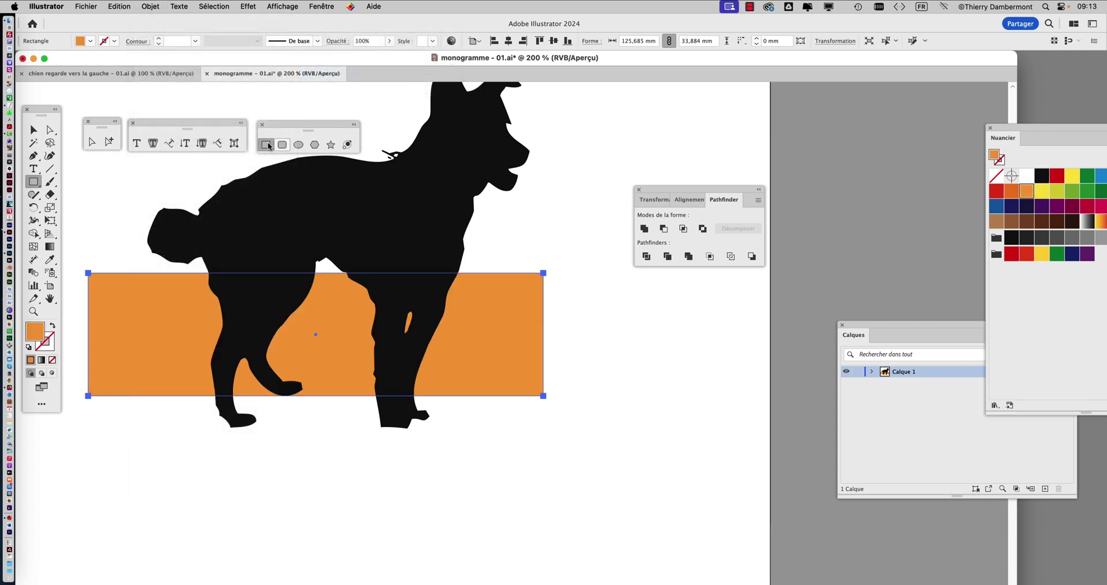
click(33, 130)
click(654, 464)
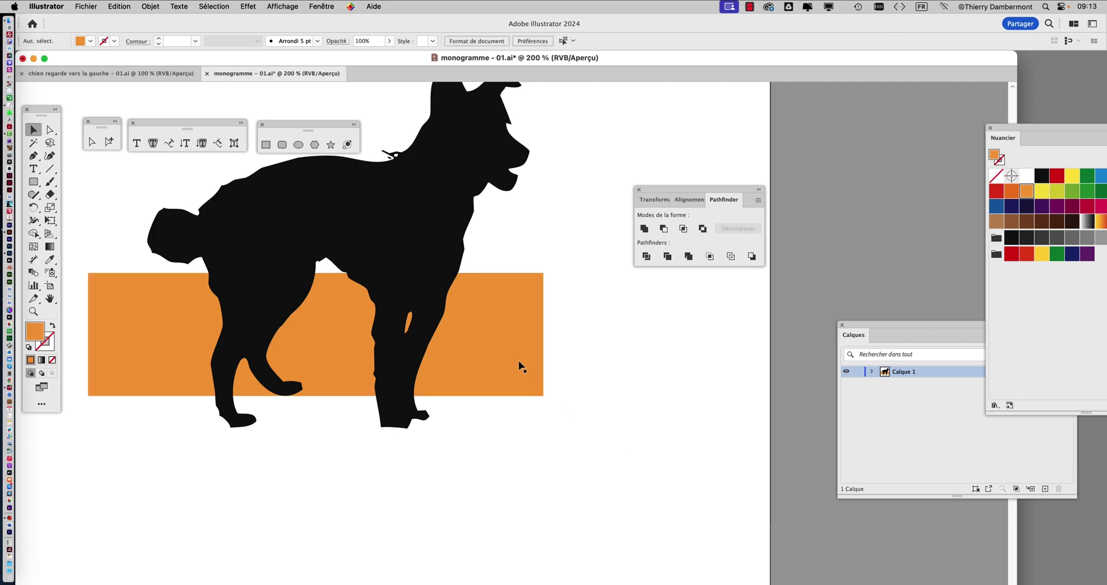
Shift the orange rectangle behind the legs to check the foreleg gap, try it behind the collar and undo that move
drag(522, 367, 608, 359)
scroll(420, 348, up, 5)
scroll(575, 388, down, 5)
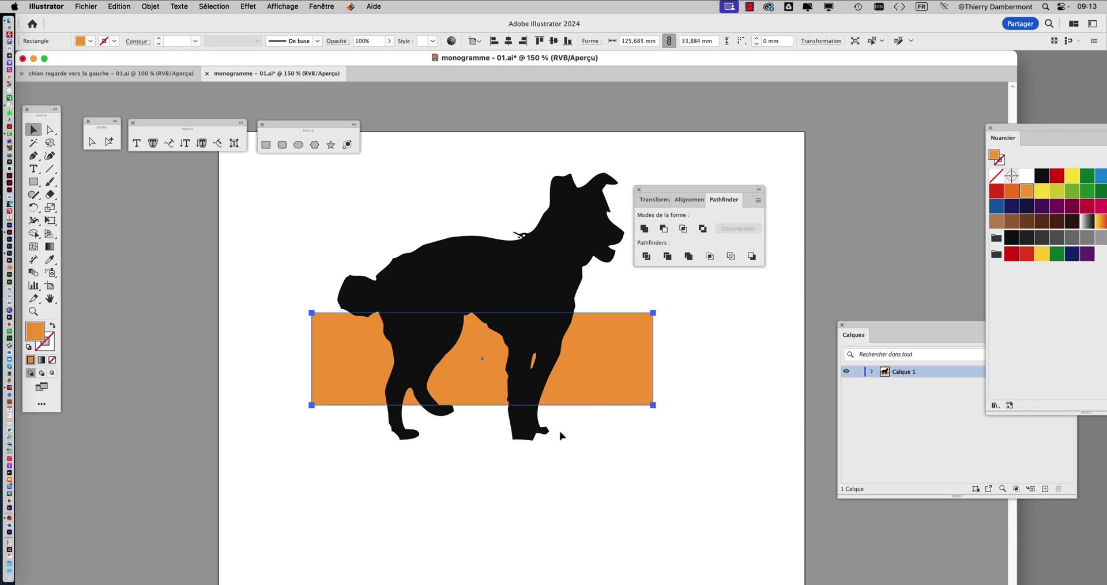
scroll(533, 362, up, 5)
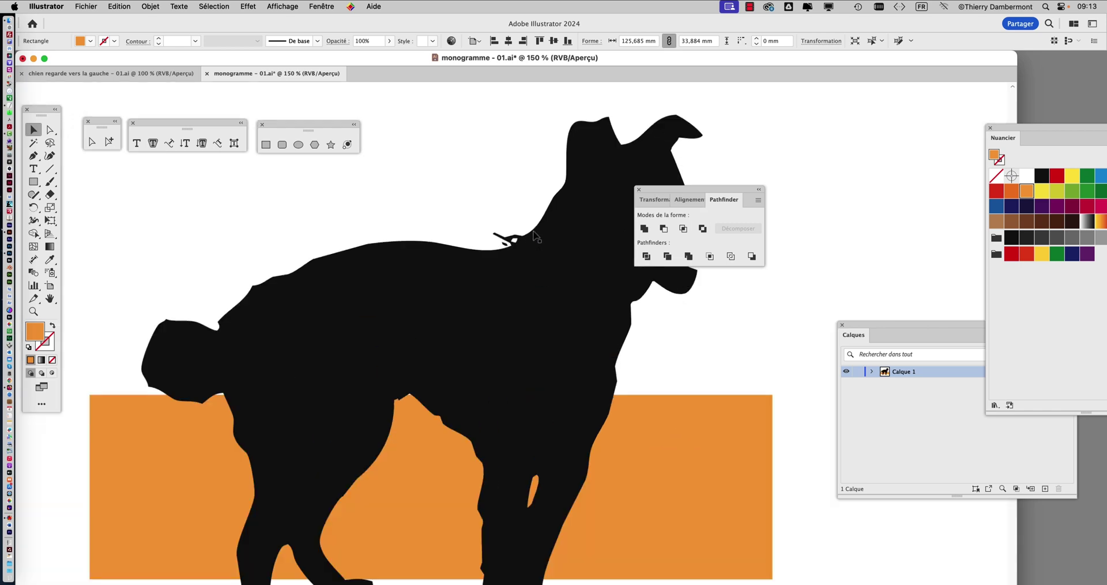
drag(724, 560, 640, 262)
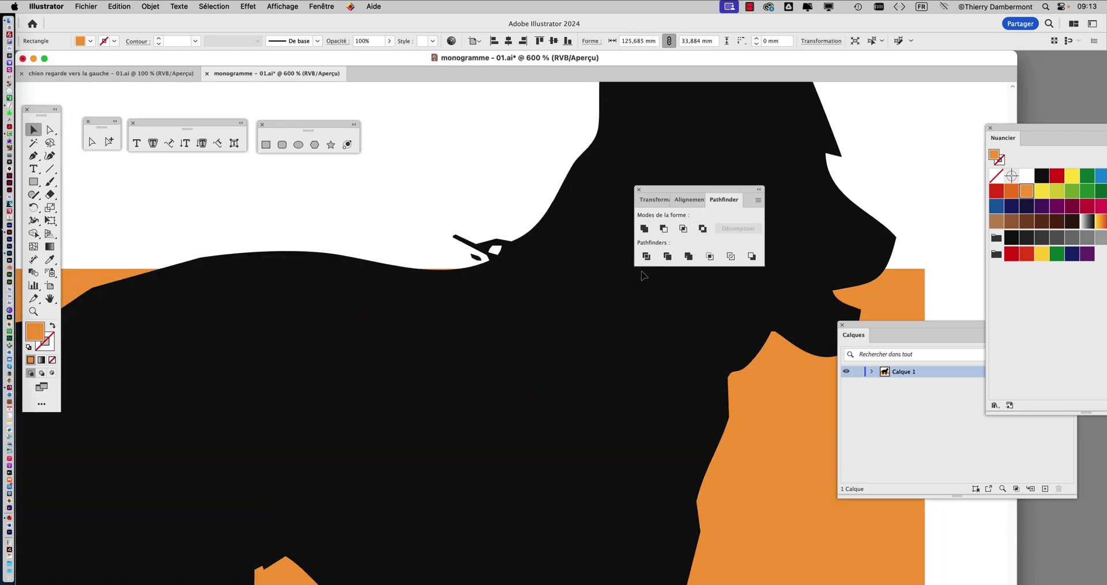
key(super+z)
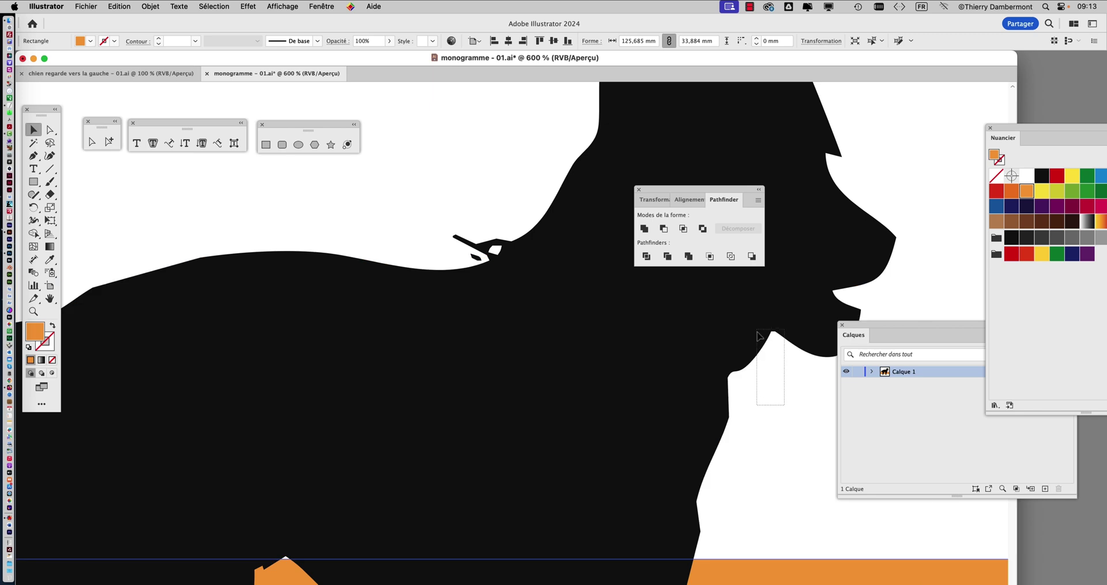
Move the orange rectangle up behind the dog's back and neck and examine the collar gaps for transparency
click(759, 340)
scroll(757, 353, down, 3)
click(760, 515)
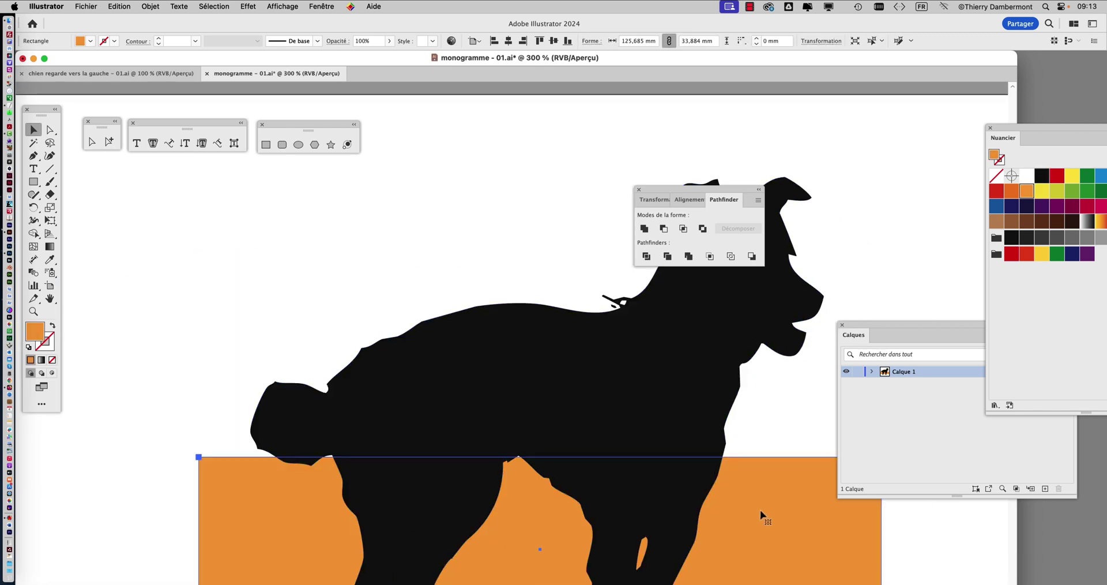
drag(753, 508, 739, 317)
scroll(620, 306, up, 3)
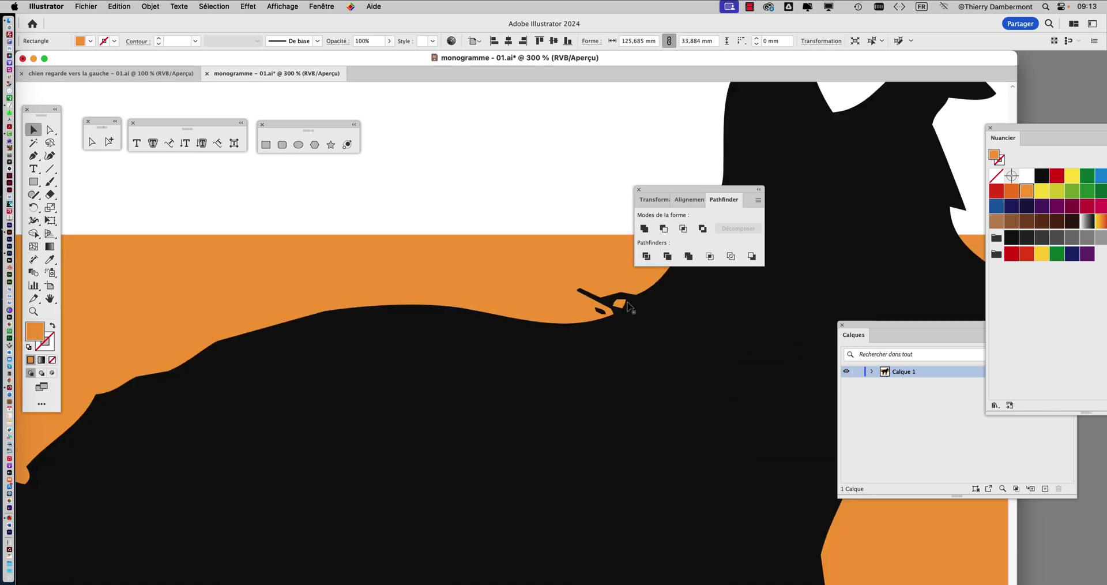
scroll(629, 309, down, 4)
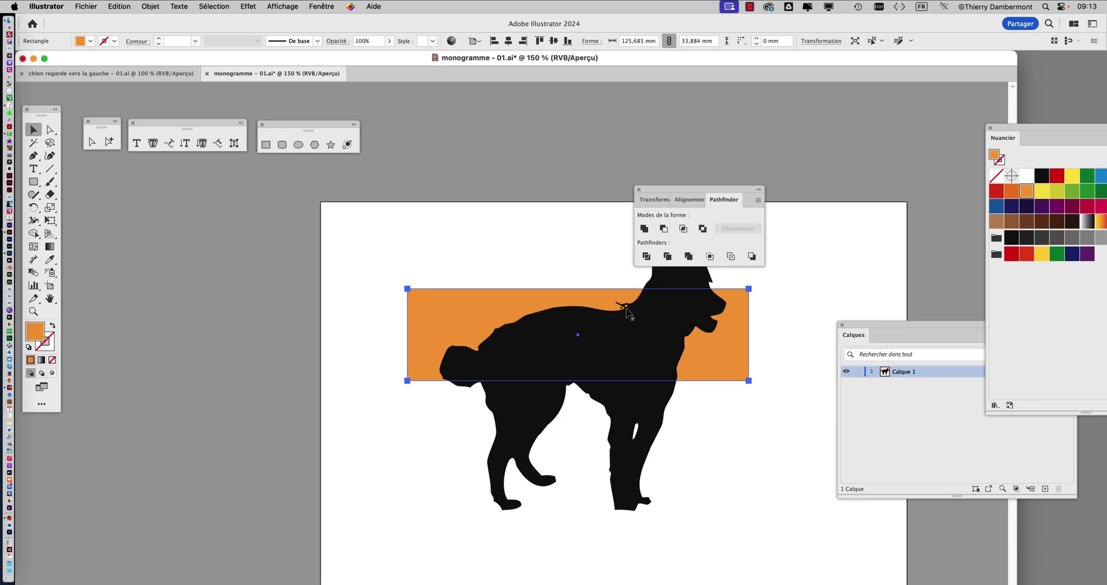
Move the orange rectangle off the artboard, to the left of the dog, and deselect it
click(702, 461)
drag(494, 363, 118, 402)
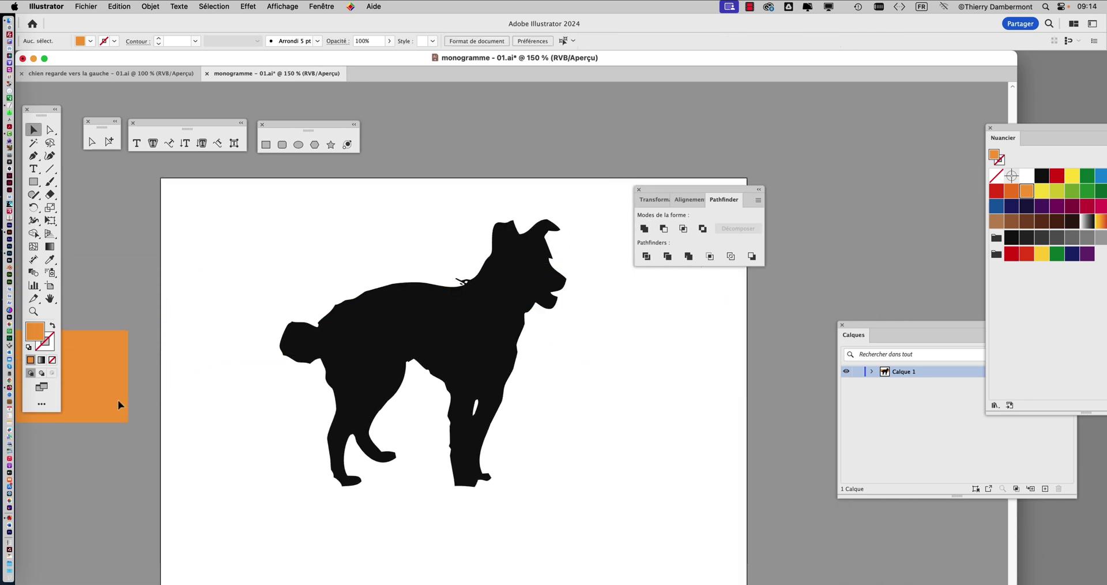
click(563, 457)
Place the floating tool sets nearer the artwork and select the inner foreleg contour with the Group Selection tool
scroll(477, 416, up, 2)
scroll(476, 415, up, 2)
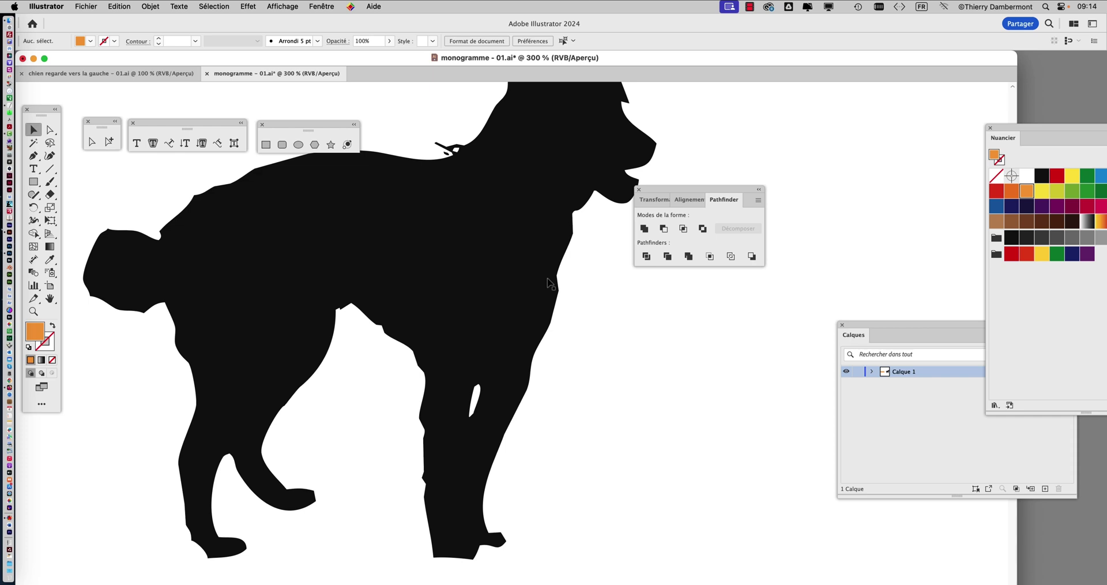
drag(43, 114, 100, 194)
drag(97, 121, 297, 234)
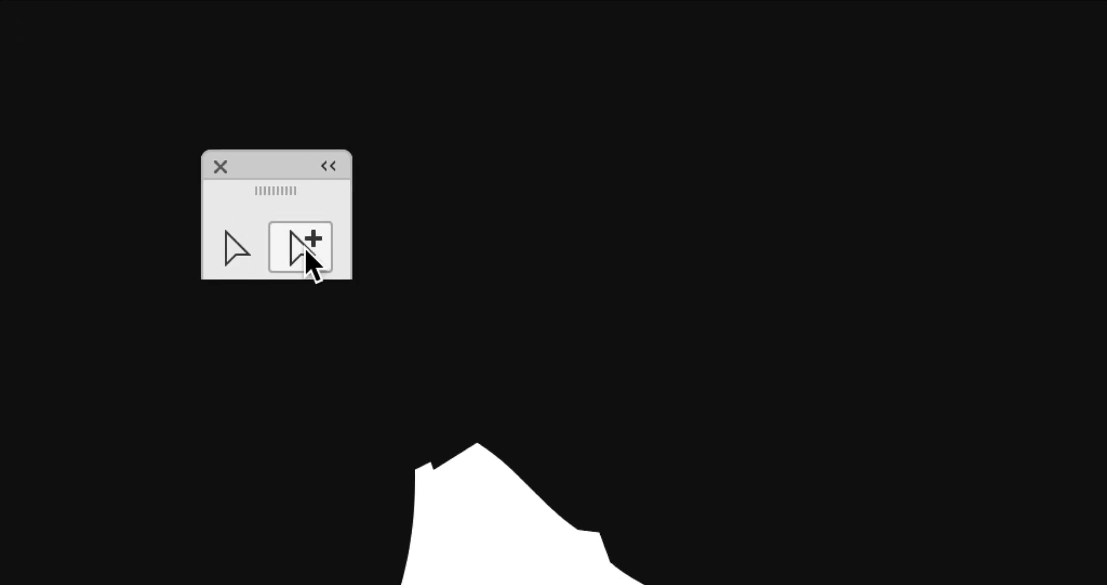
click(308, 254)
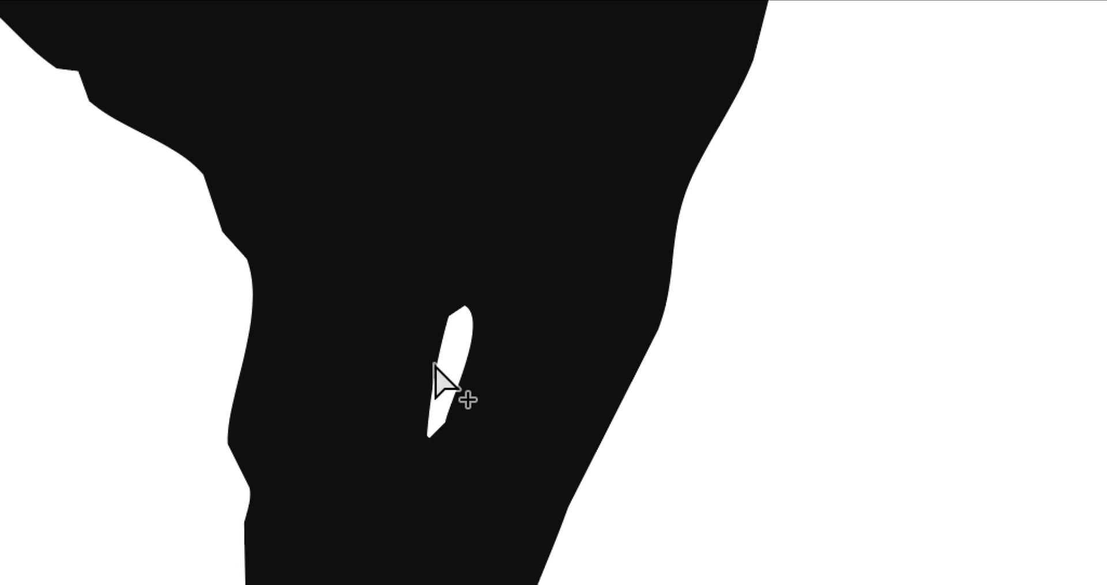
click(435, 364)
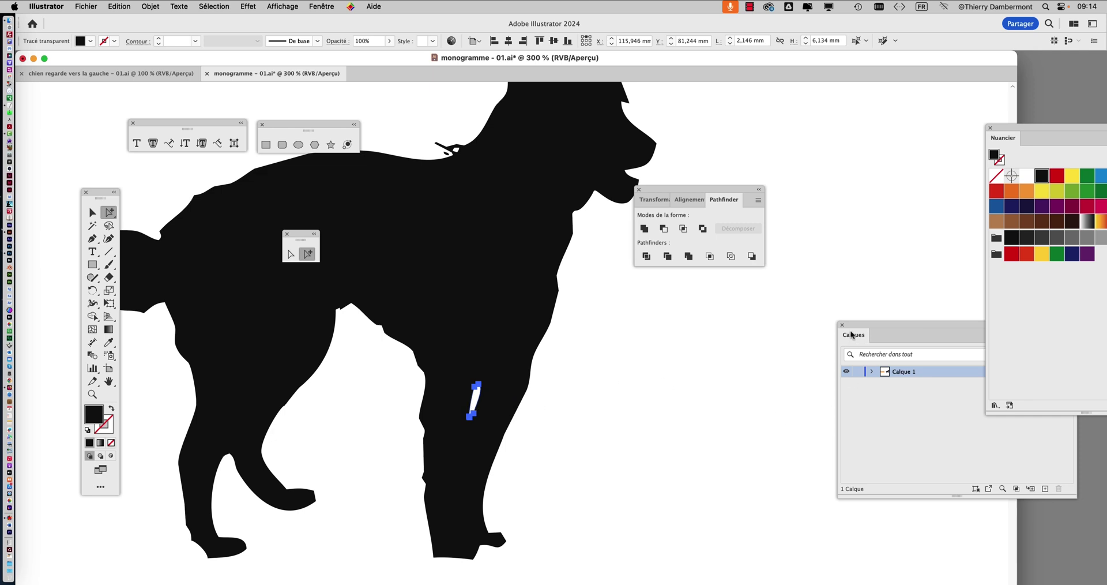
Expand Calque 1 and its group to show the compound path, keeping the layer list near the dog and Pathfinder clear of it
drag(852, 326, 673, 300)
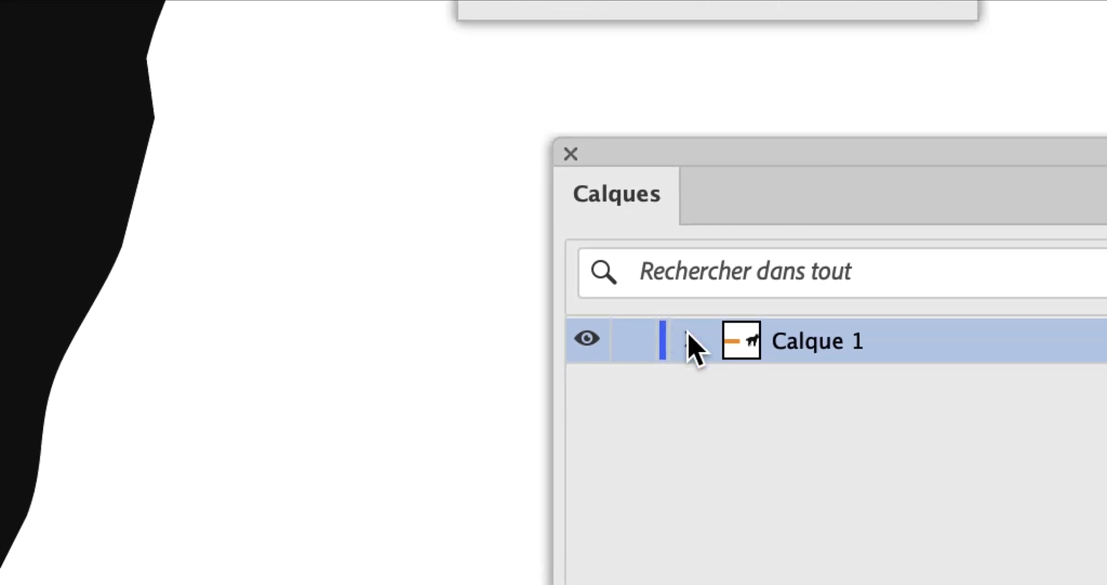
click(688, 339)
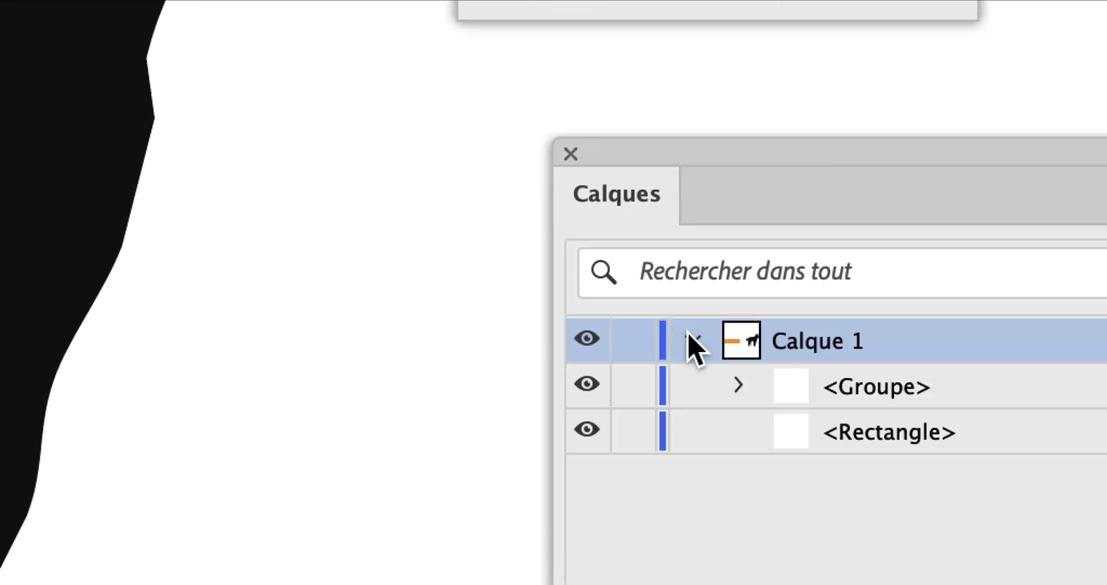
click(695, 345)
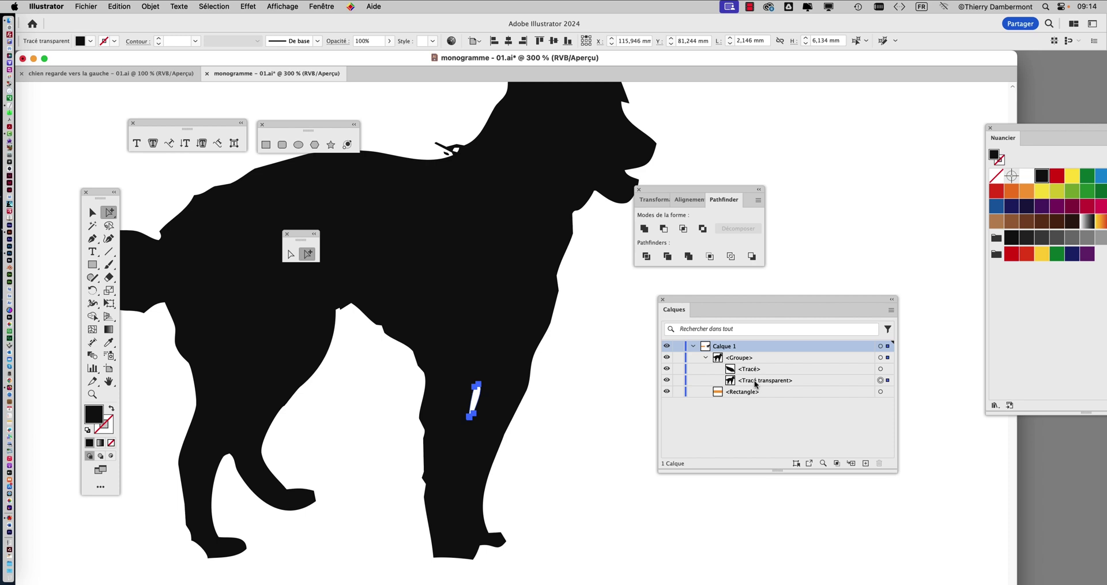
drag(678, 192, 781, 168)
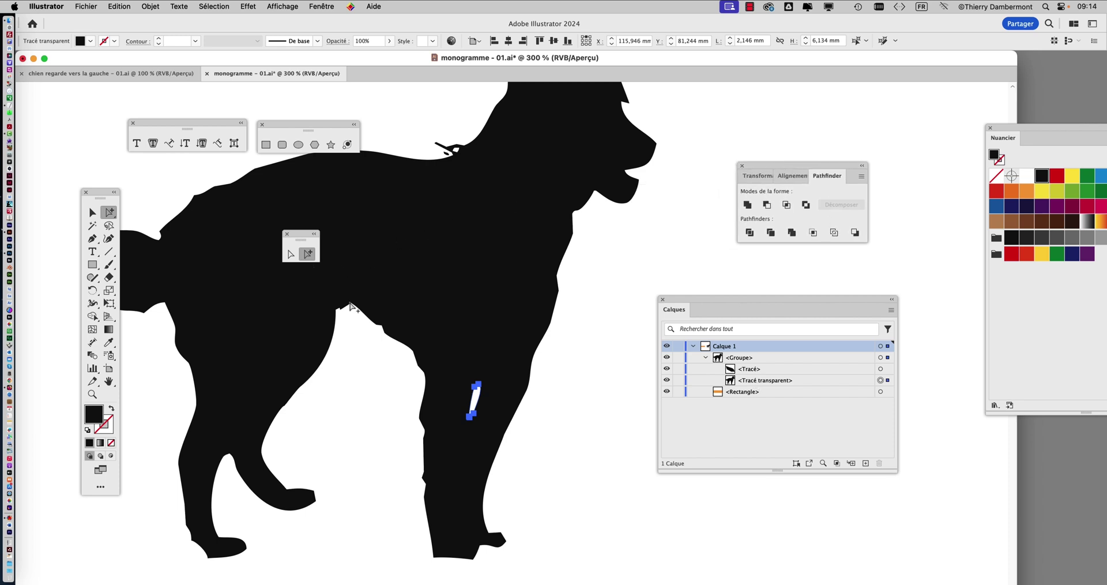
Reselect only the foreleg gap's contour within the dog's compound path using Group Selection
click(551, 425)
click(478, 402)
scroll(480, 402, up, 3)
click(480, 403)
scroll(382, 383, up, 2)
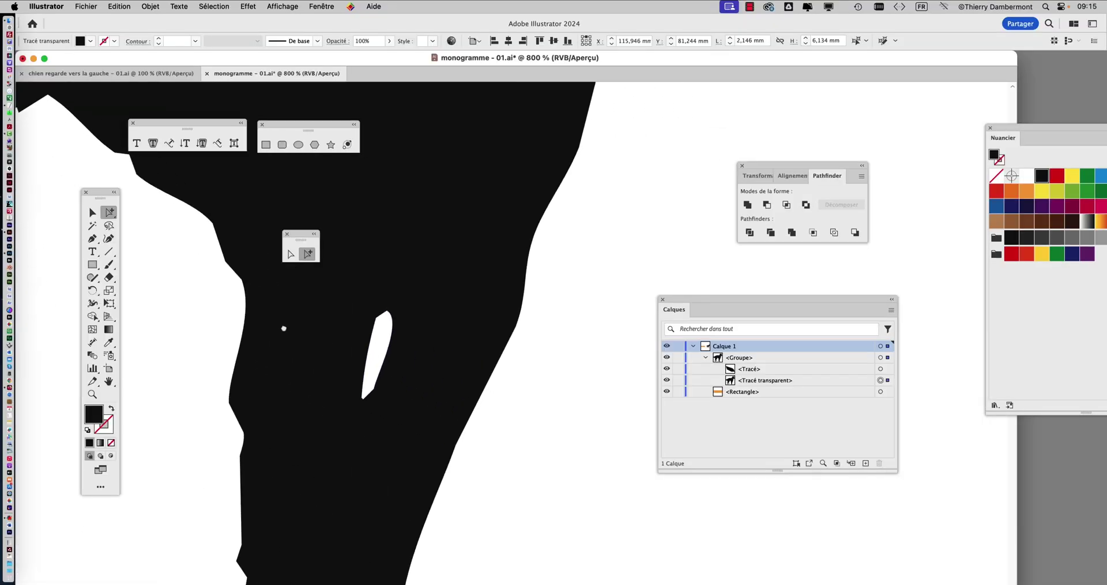
drag(349, 299, 265, 319)
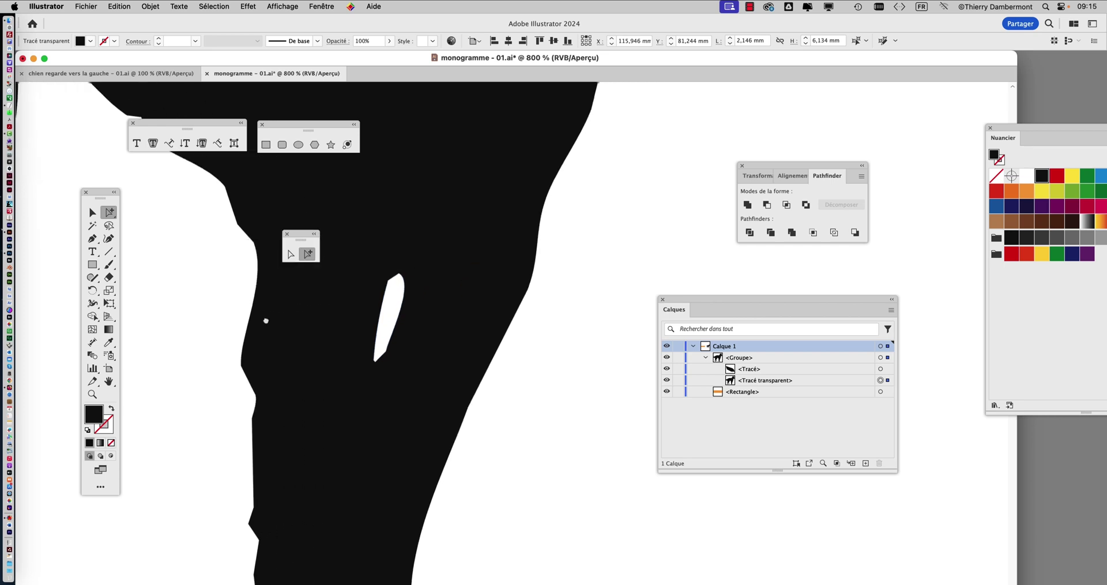
Bring up Options d'objet beside the foreleg and show all of its options for the selected contour
click(317, 7)
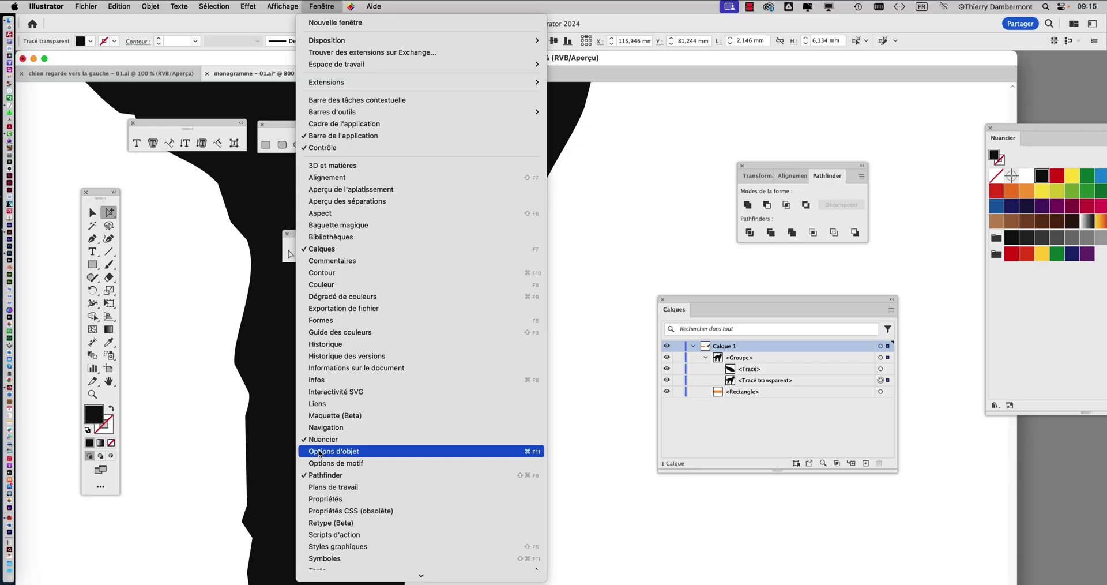
click(320, 453)
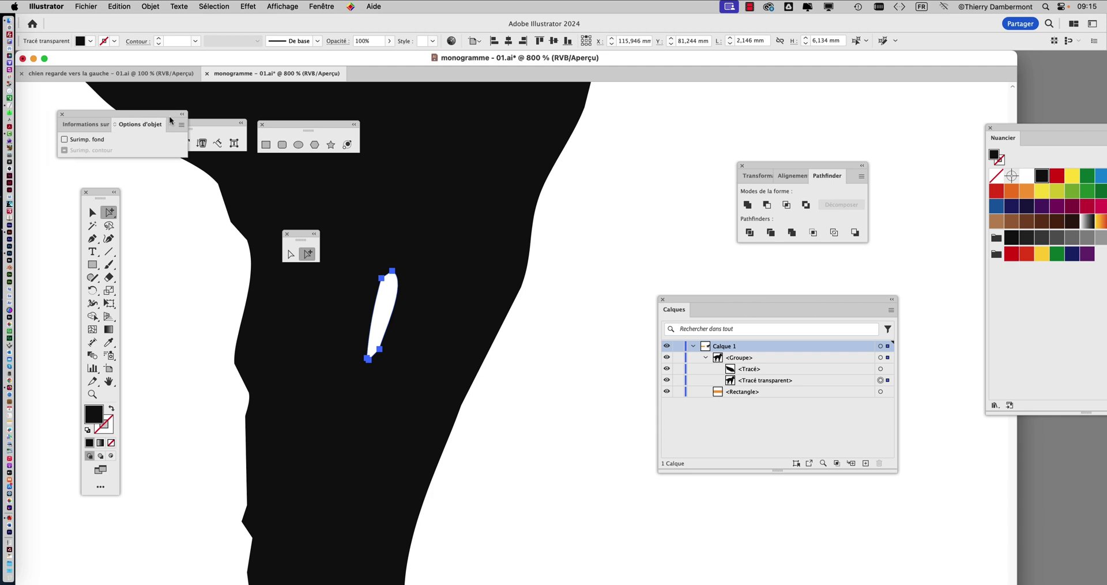
drag(171, 120, 566, 209)
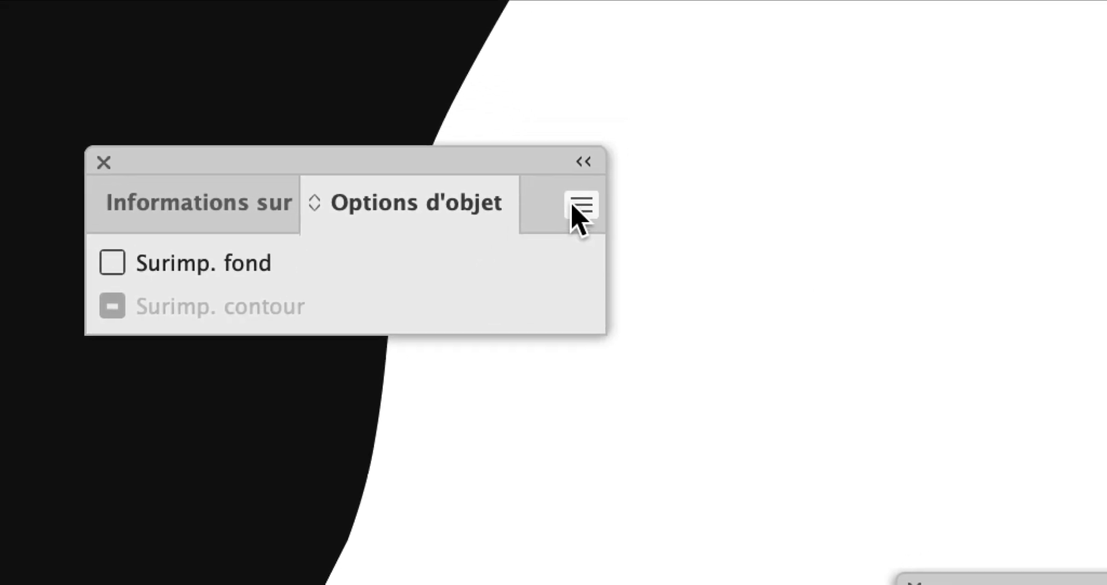
click(579, 203)
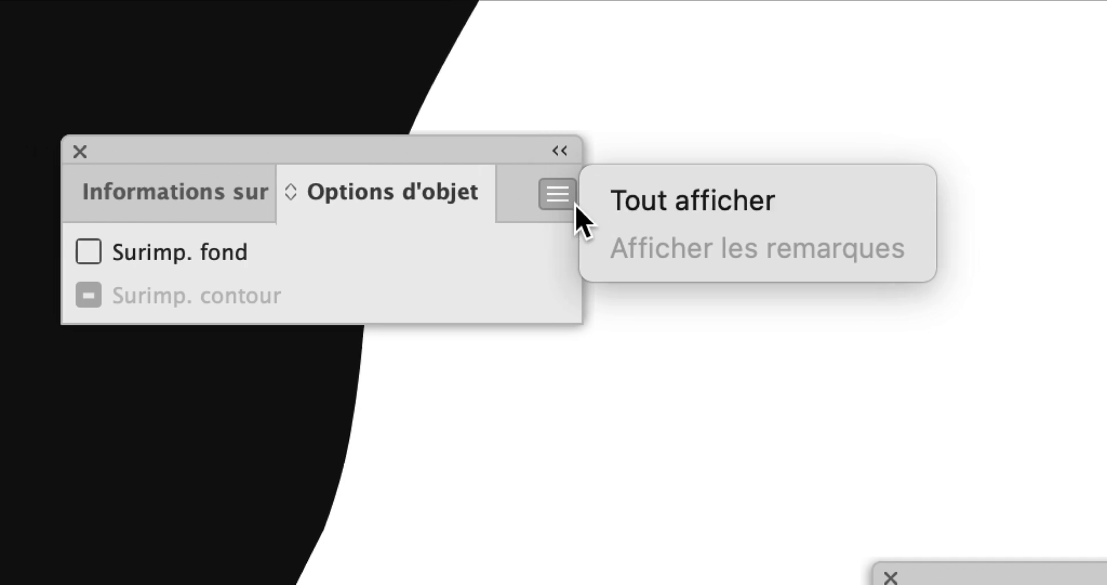
click(586, 217)
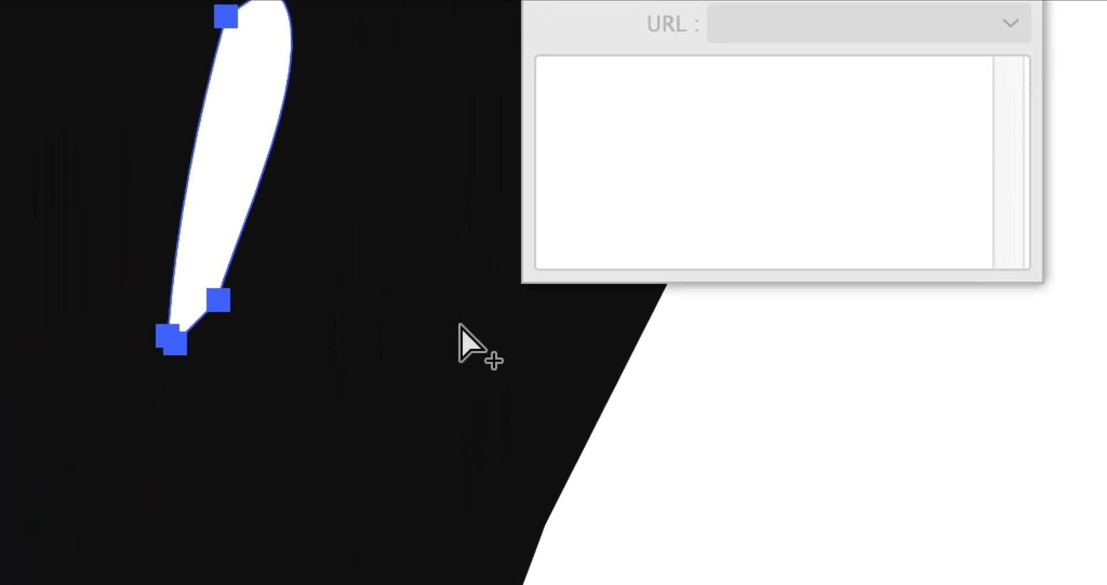
Compare the fill-rule and path-direction options of the inner foreleg contour with those of the dog's outer outline
click(321, 295)
click(424, 291)
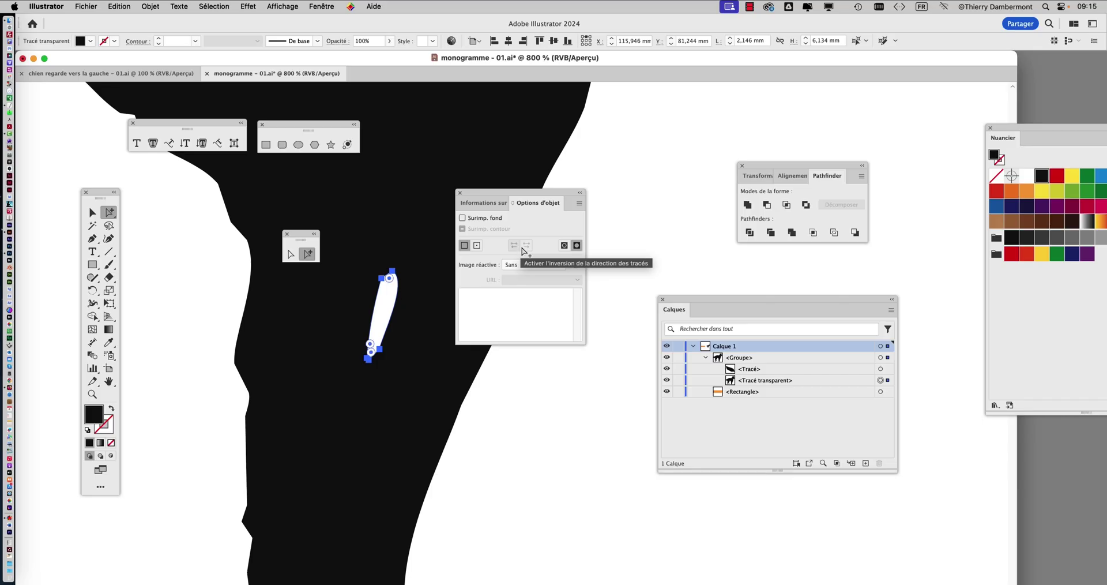
click(536, 407)
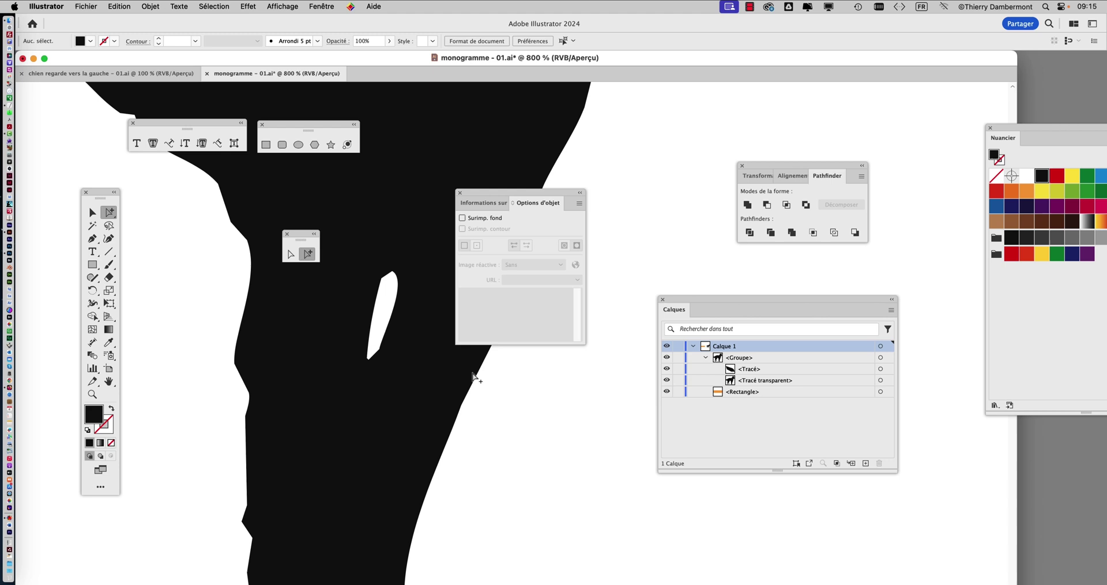
click(389, 336)
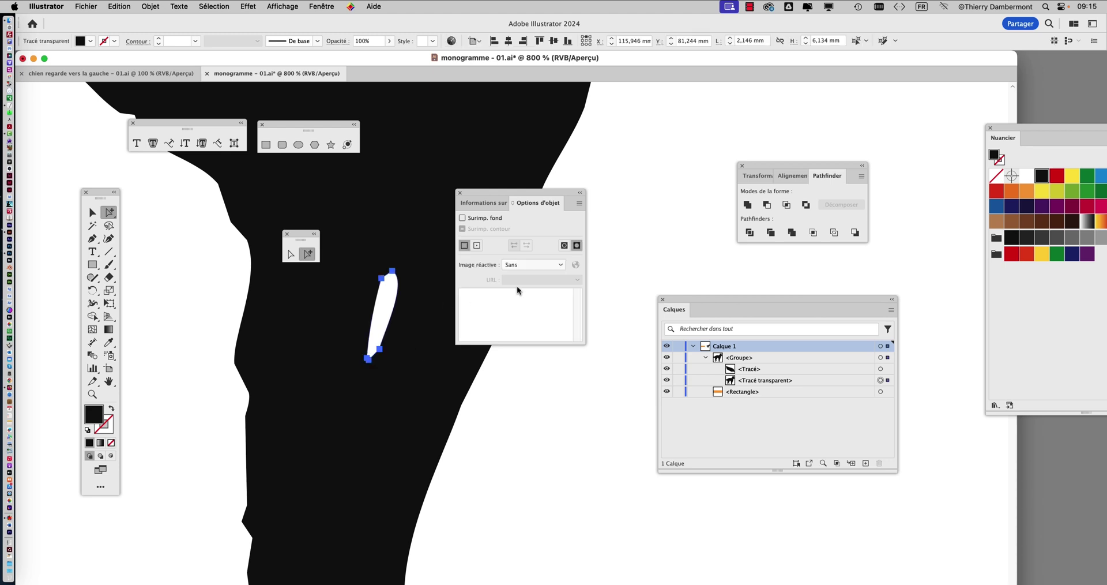
click(474, 382)
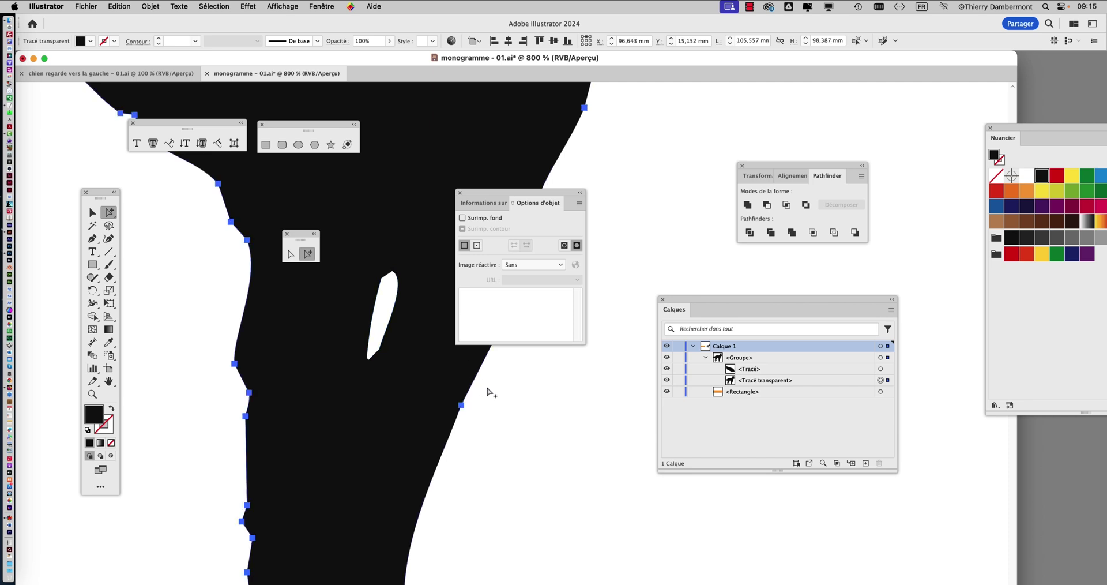
Reselect the foreleg gap's contour and examine its object options, keeping Options d'objet away from the gap
click(391, 317)
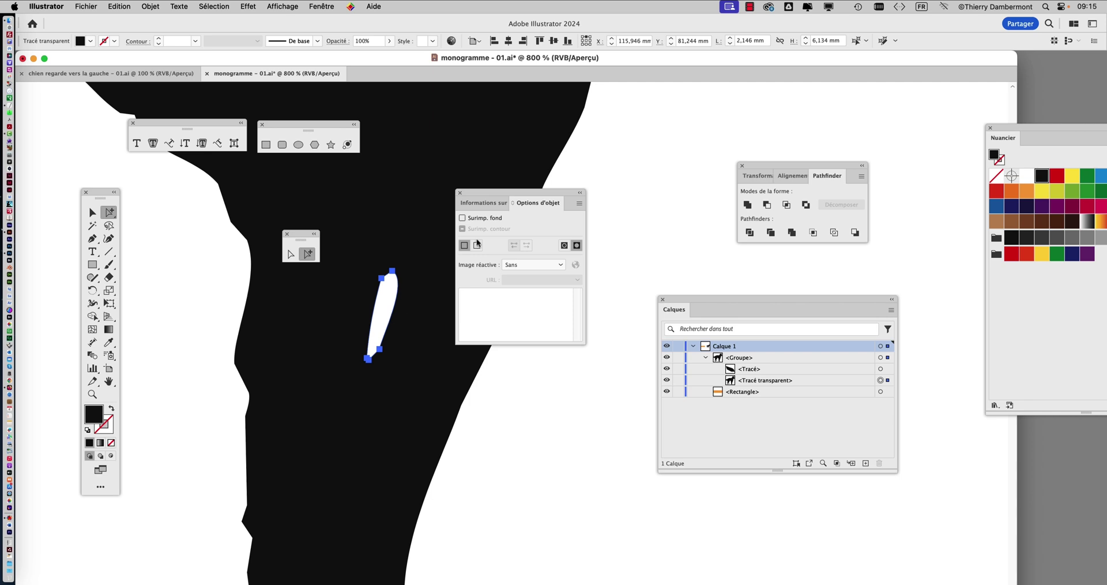
drag(493, 195, 538, 187)
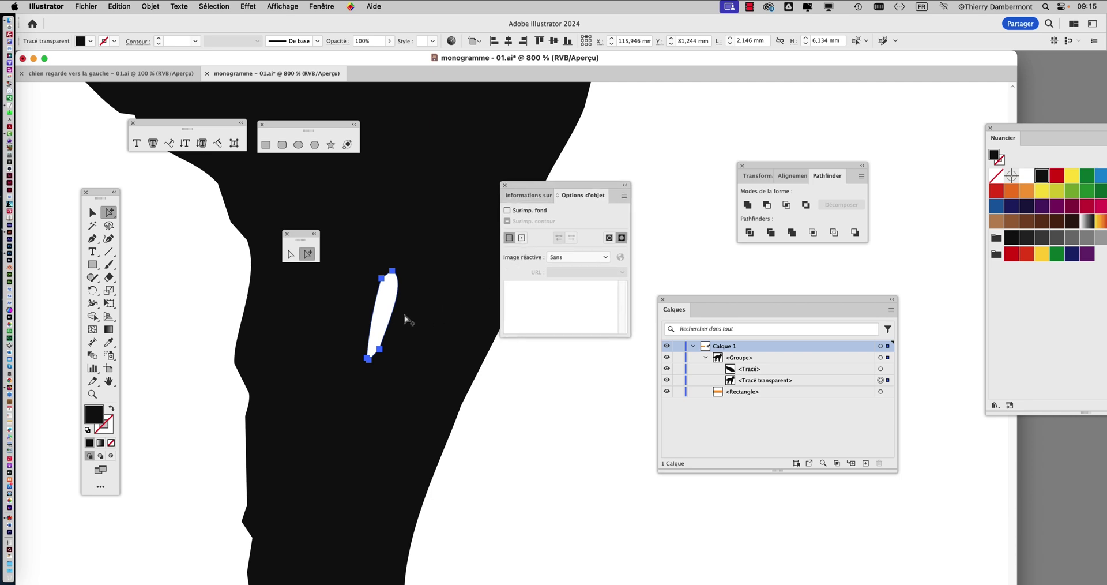
click(504, 427)
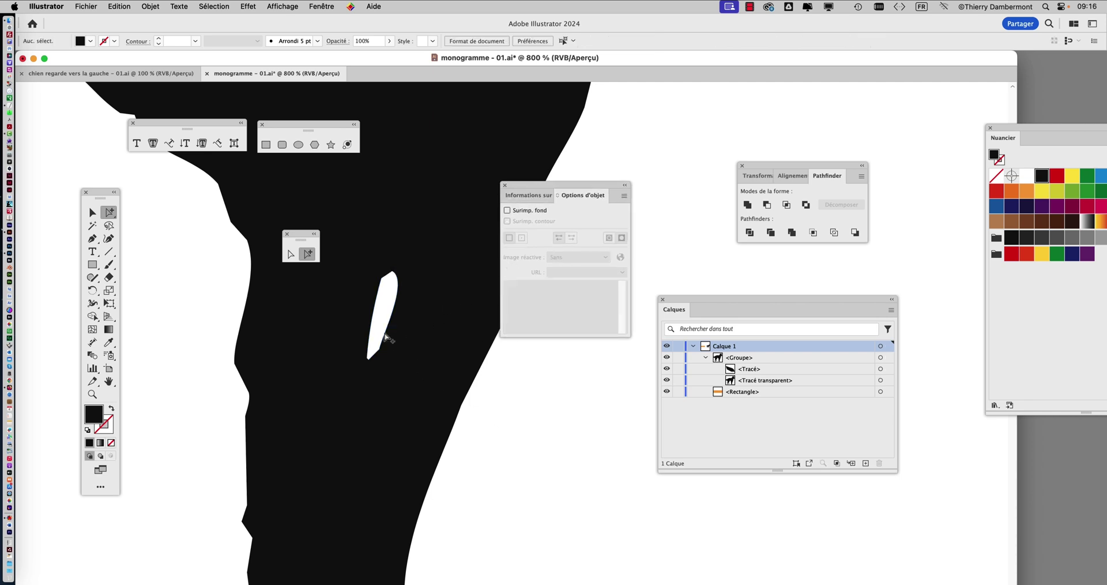
click(386, 337)
scroll(473, 410, down, 4)
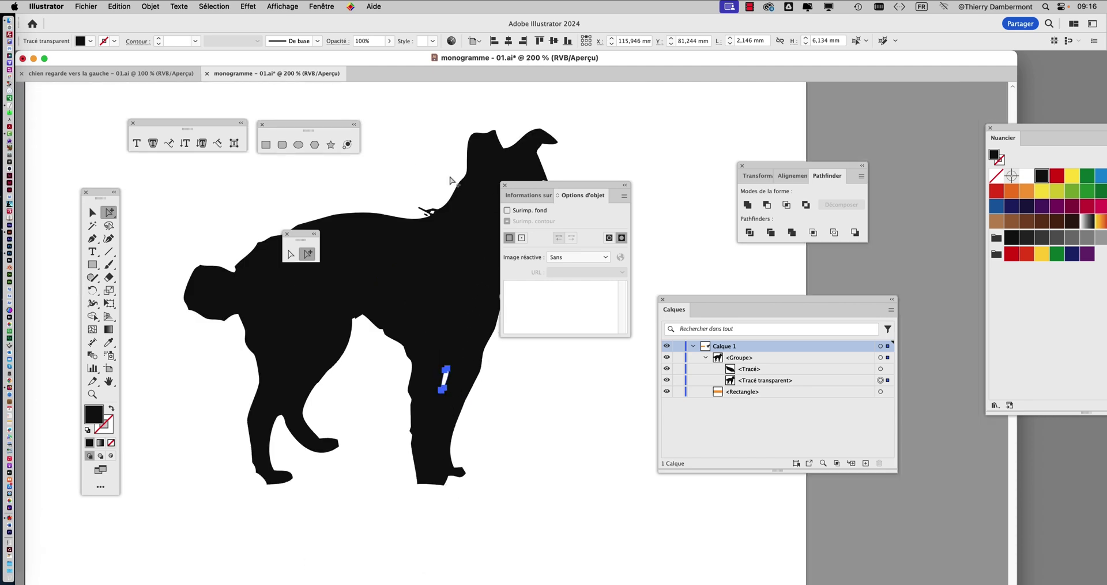
Move Options d'objet and the floating selection tools clear of the dog, and deselect the foreleg contour
drag(510, 201, 632, 189)
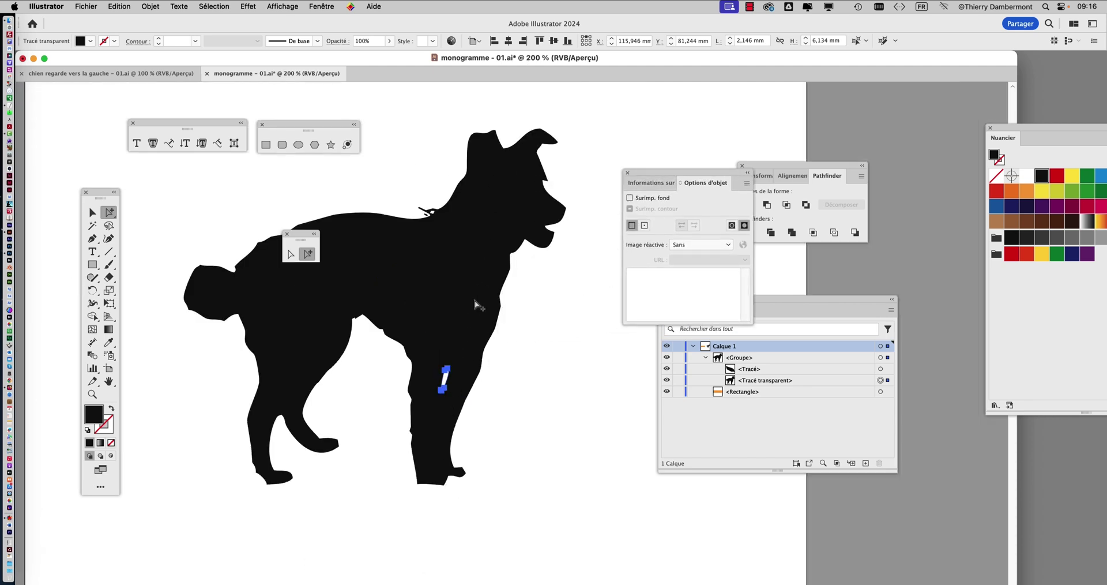
drag(303, 237, 193, 182)
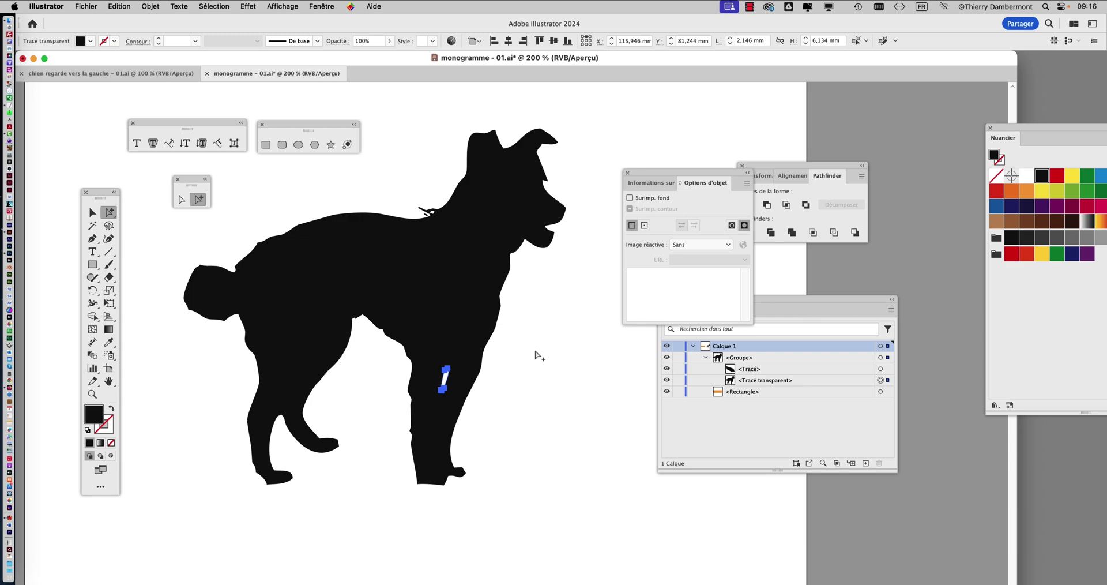
click(258, 224)
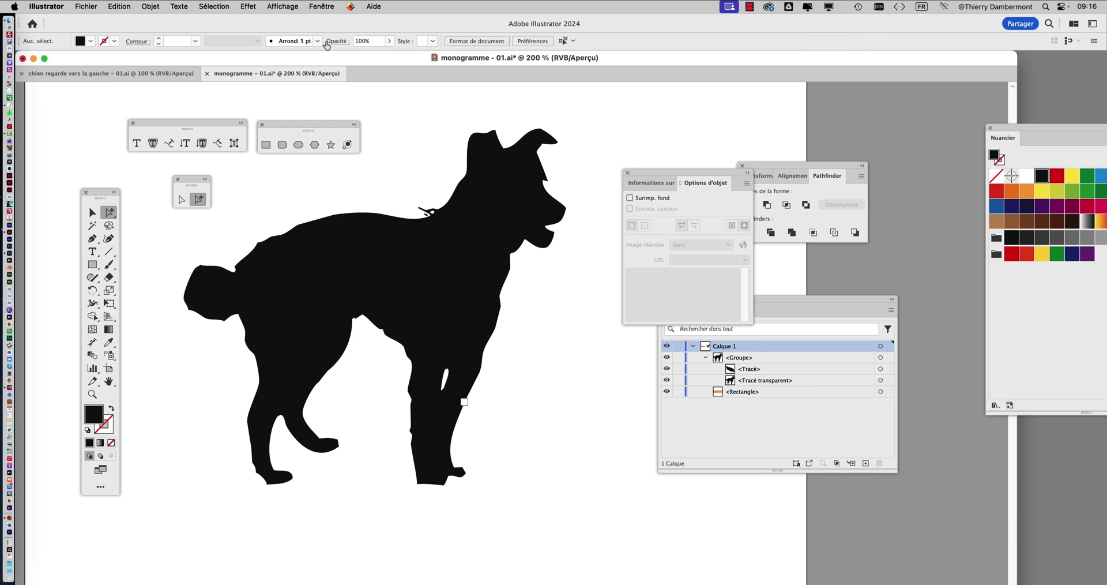
Bring up the Historique panel over the dog's head and enlarge it to list the document's full history
click(322, 6)
click(322, 7)
click(322, 6)
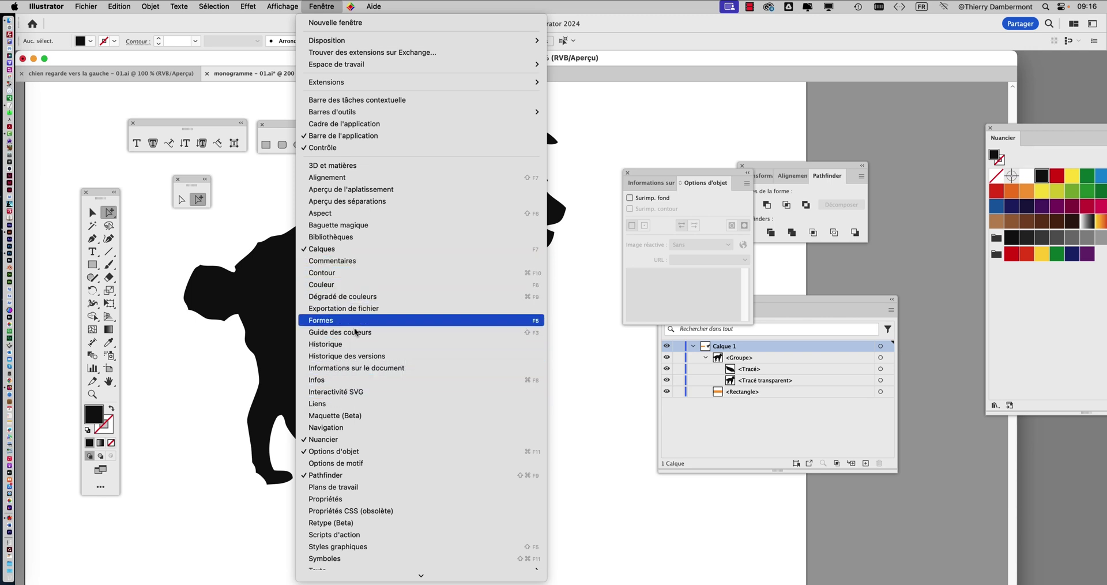
click(359, 346)
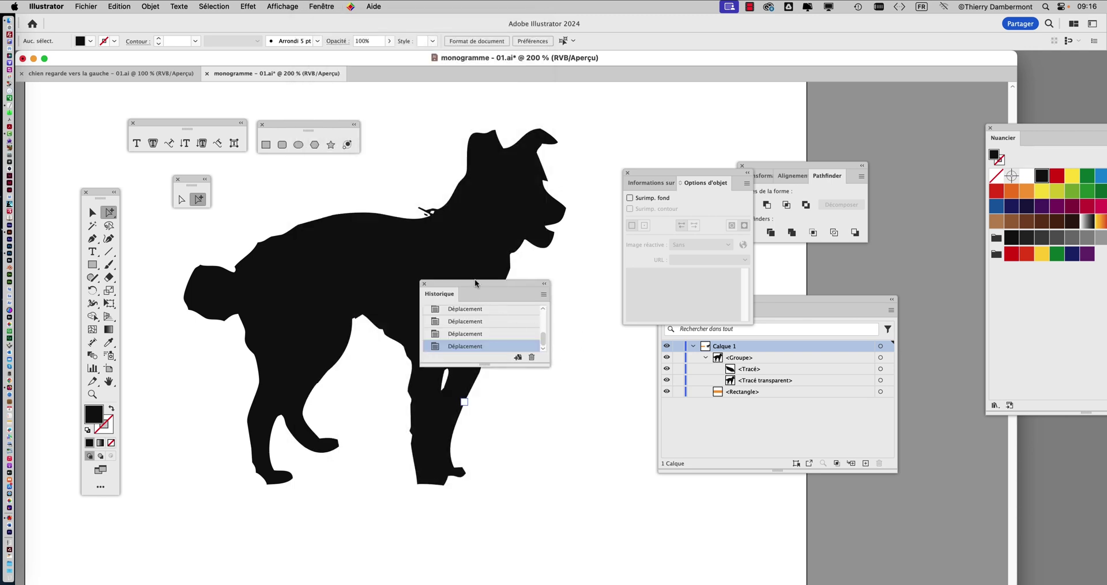
drag(475, 283, 552, 142)
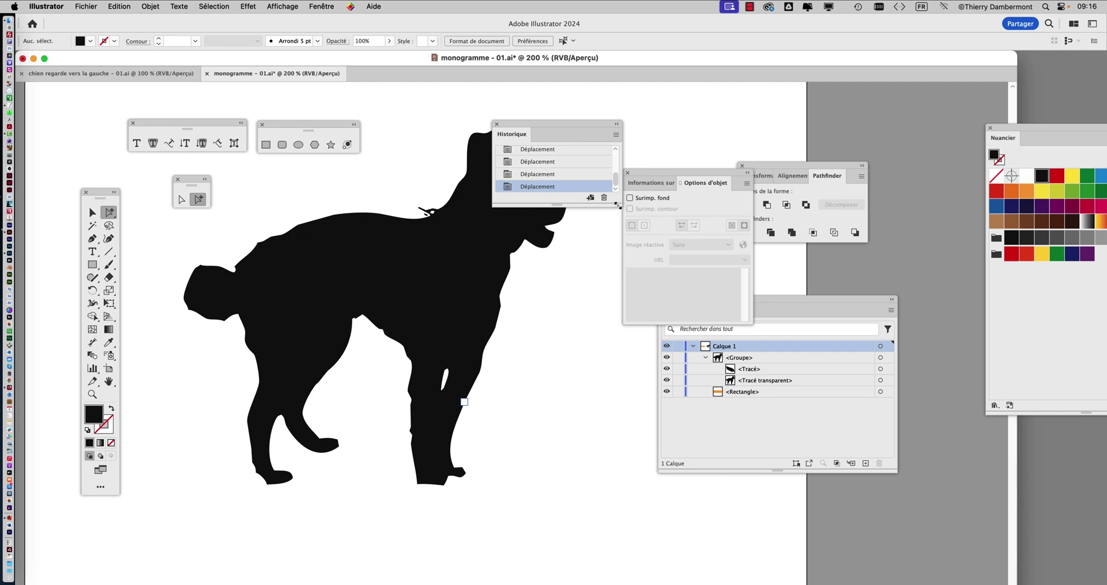
drag(617, 205, 631, 406)
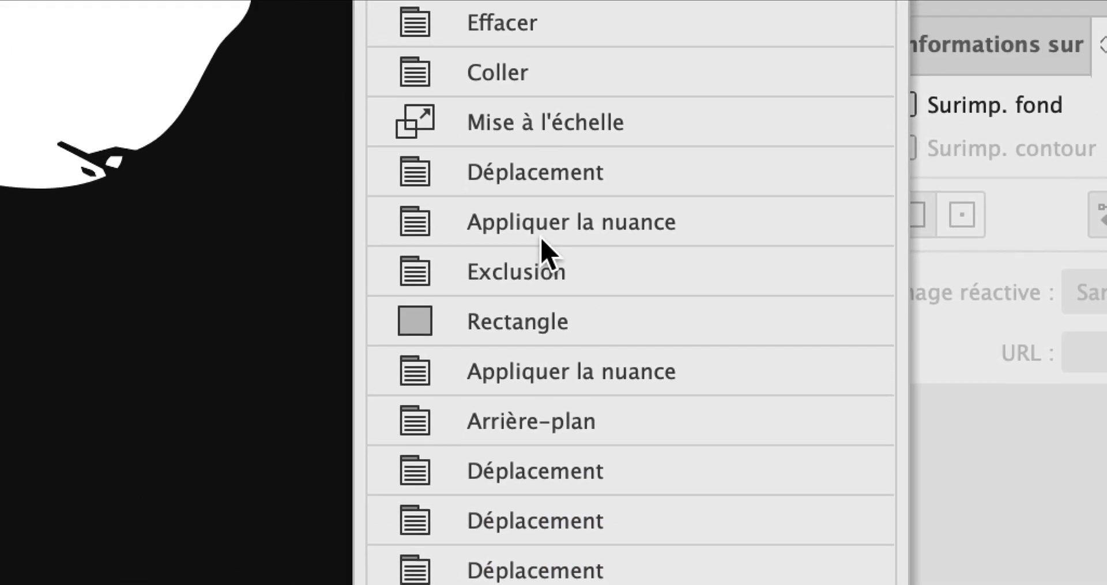
Revert the dog to the Appliquer la nuance state just before Exclusion, and move Historique away from the dog
click(541, 238)
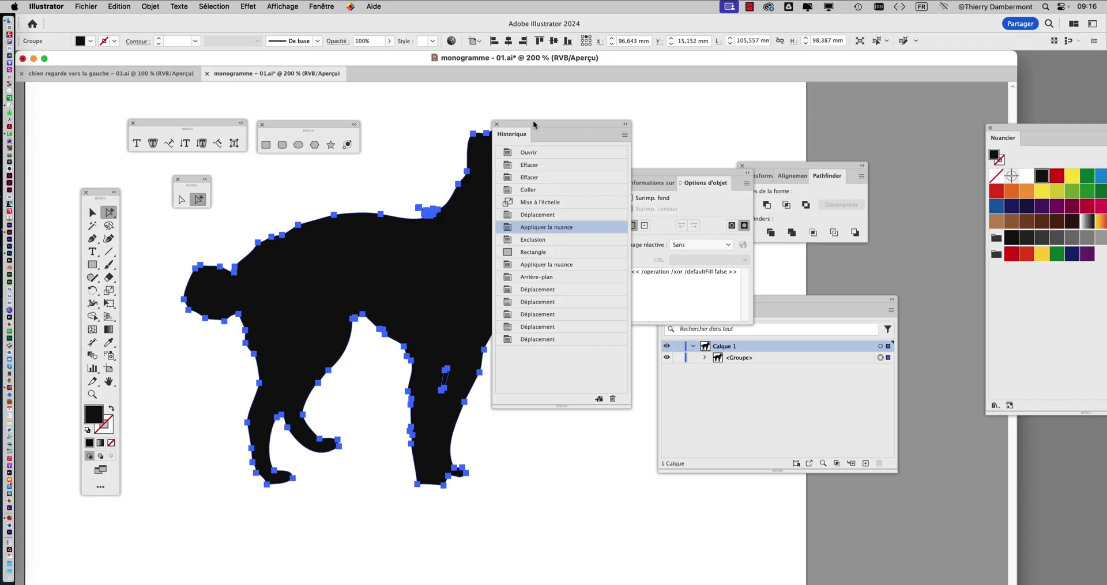
drag(534, 124, 921, 252)
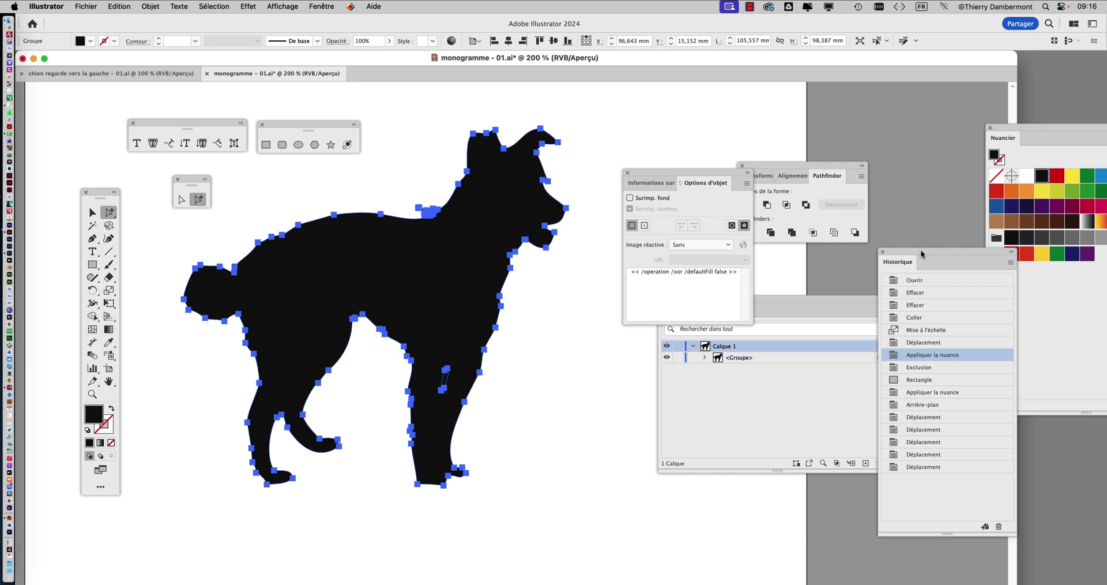
click(550, 370)
Select all of the dog's grouped paths and combine them with Tracé transparent > Créer
click(338, 294)
key(super+minus)
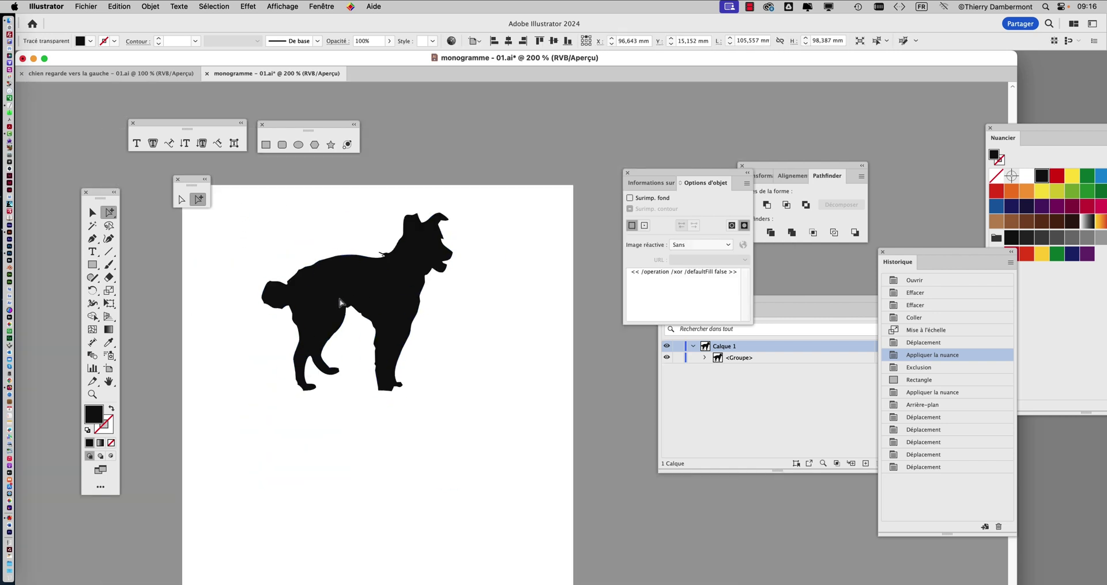
key(v)
click(244, 241)
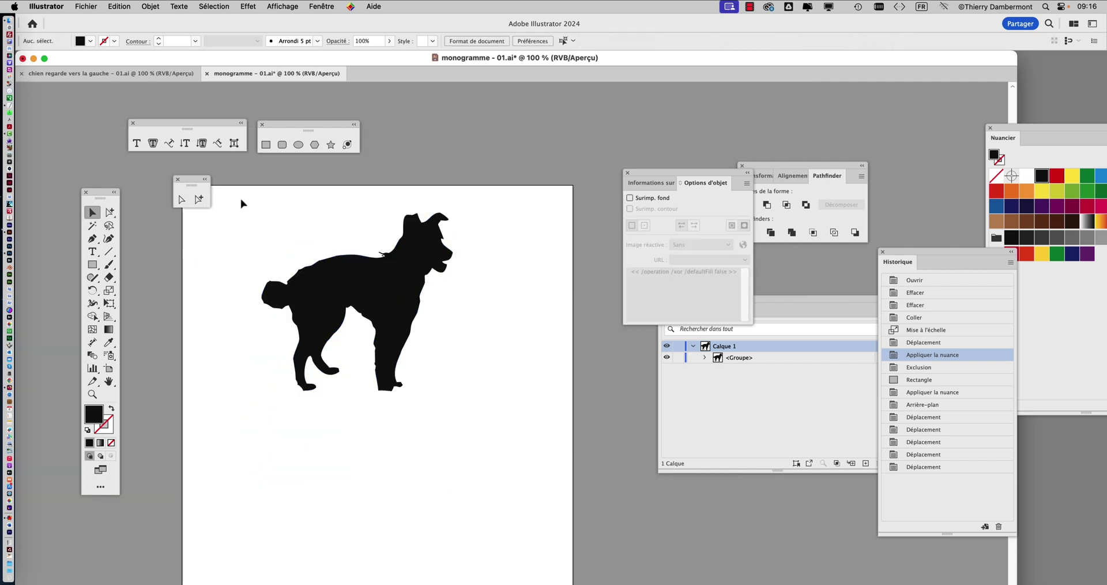
drag(241, 203, 541, 463)
click(151, 6)
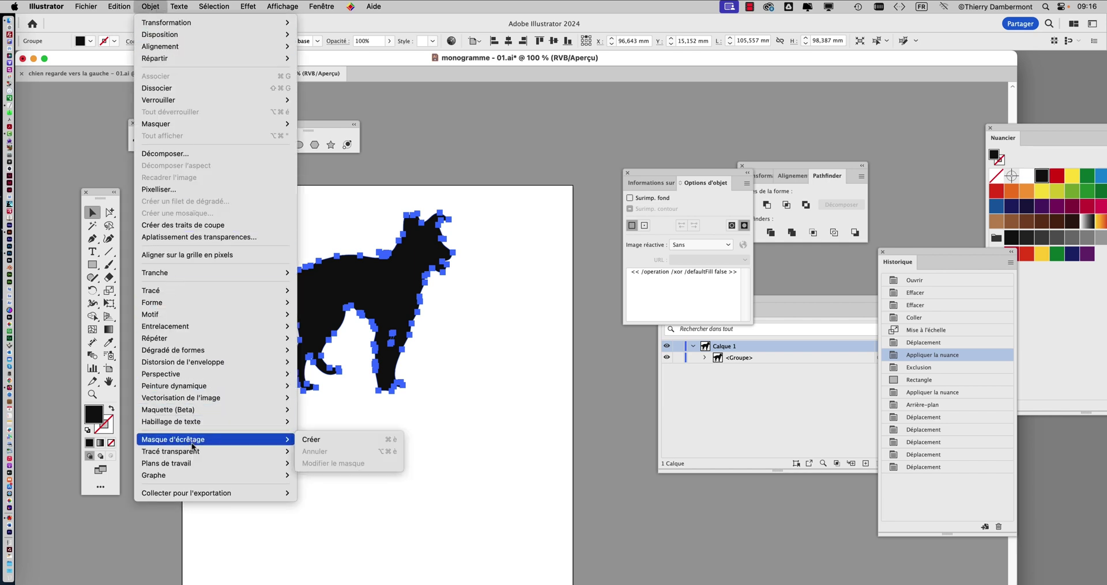
mouse_move(192, 453)
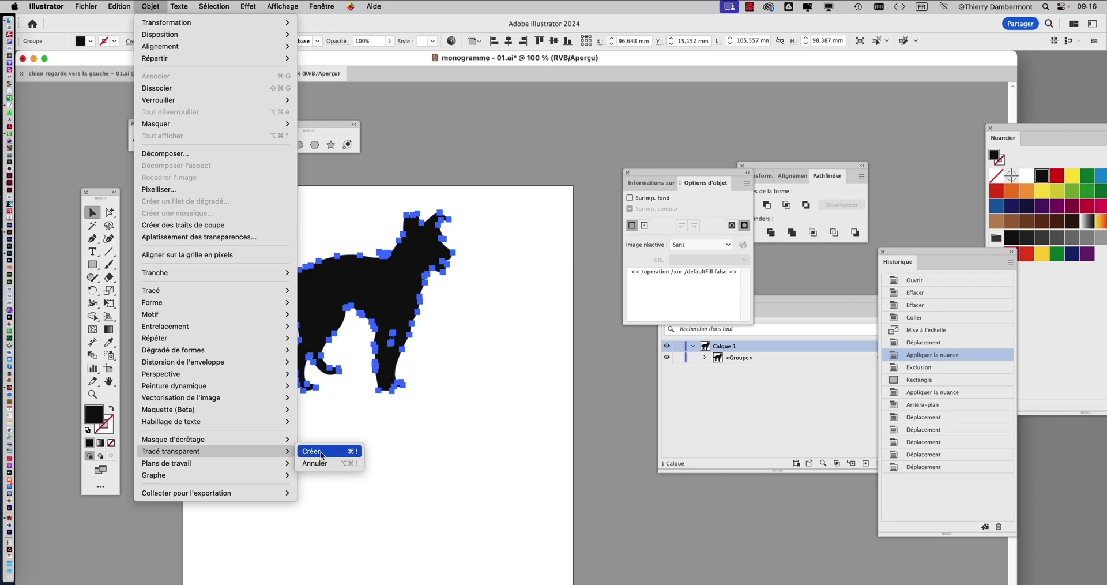
click(319, 452)
Isolate the foreleg gap's contour in the new compound path with Group Selection and examine its object options
scroll(401, 339, up, 4)
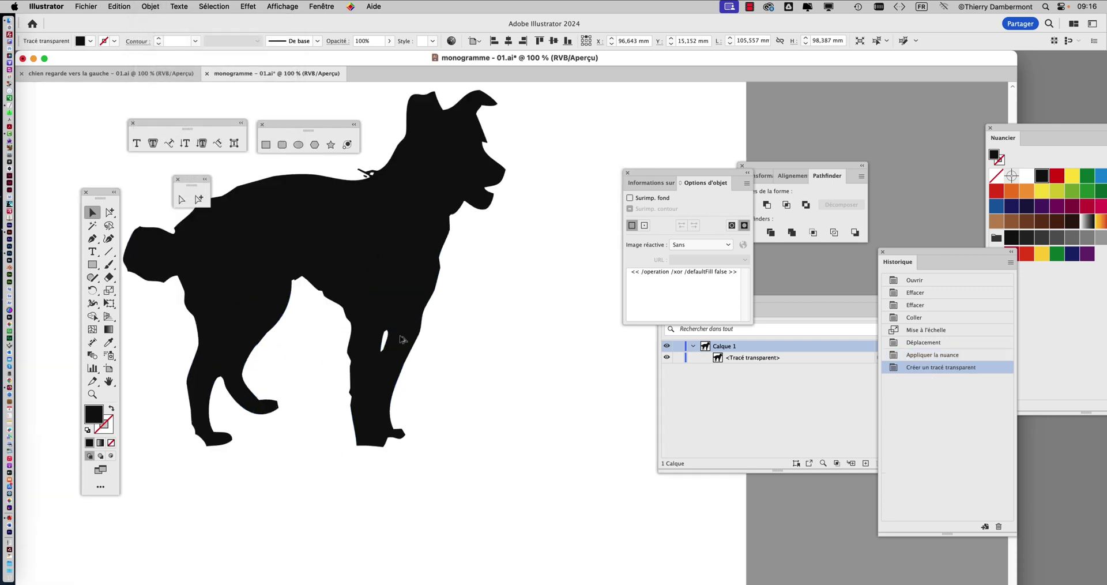
click(493, 362)
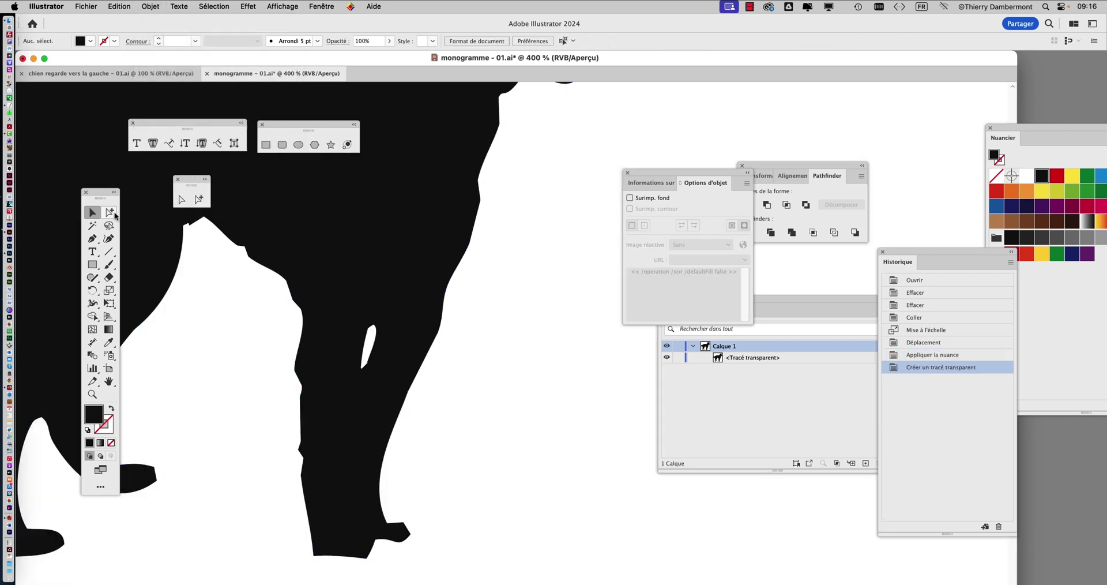
click(108, 212)
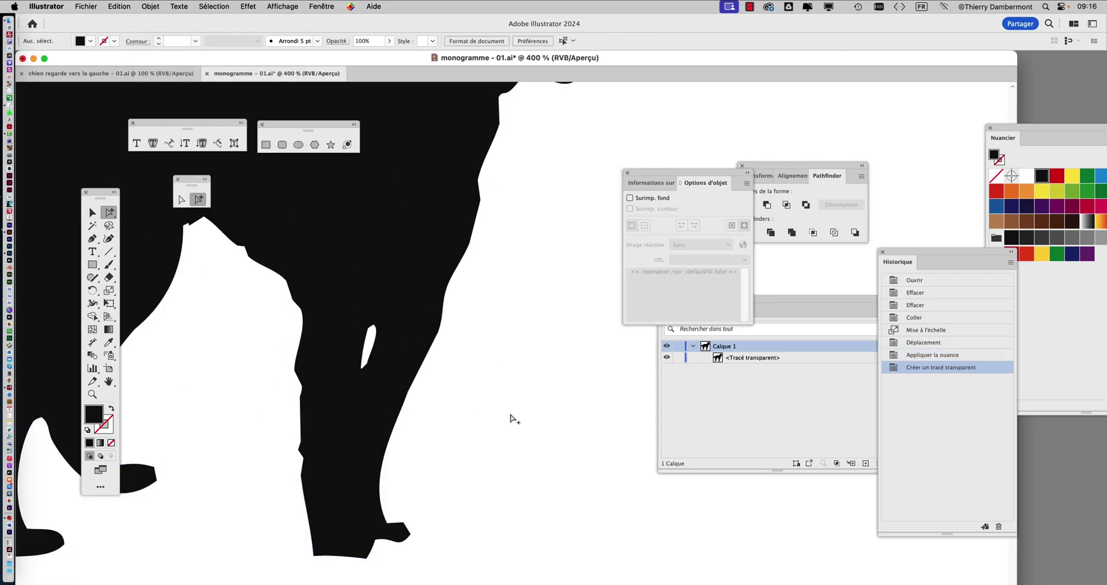
click(374, 348)
scroll(373, 348, up, 3)
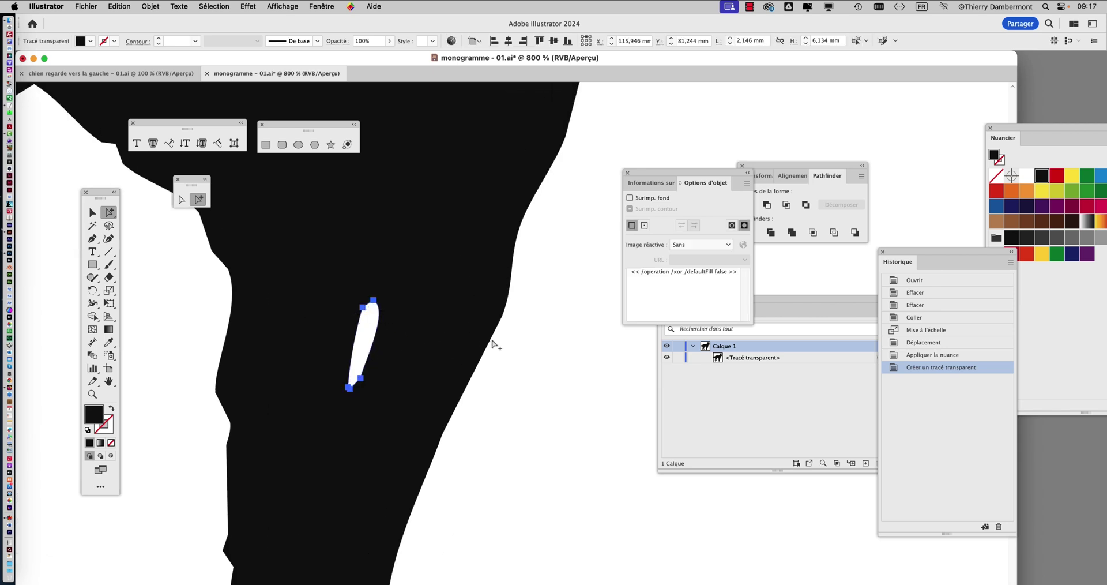
Try to join the end points of the foreleg gap's contour, and deselect it
scroll(340, 375, up, 4)
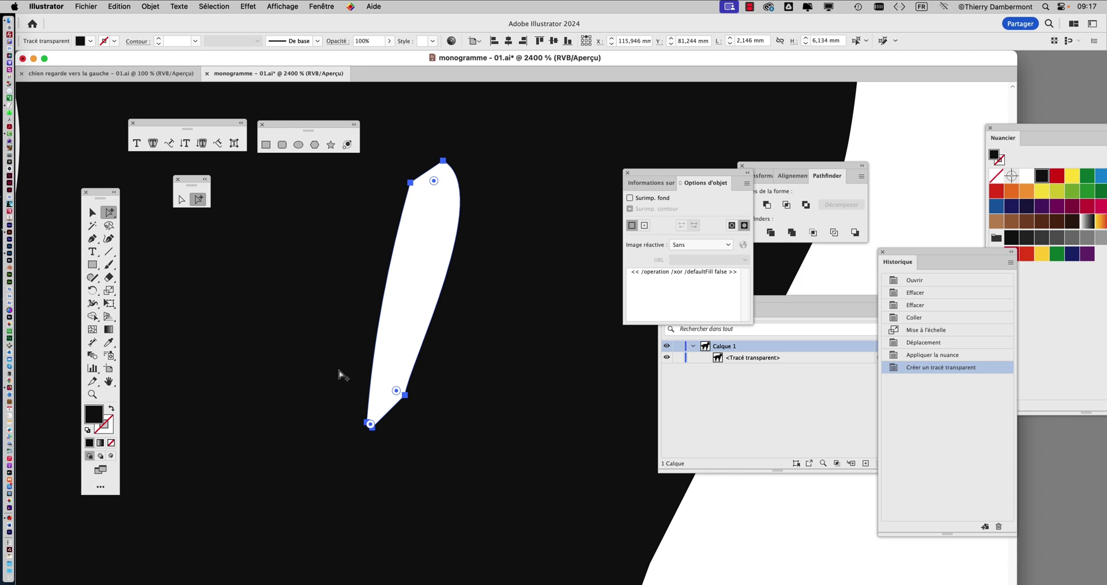
key(super+j)
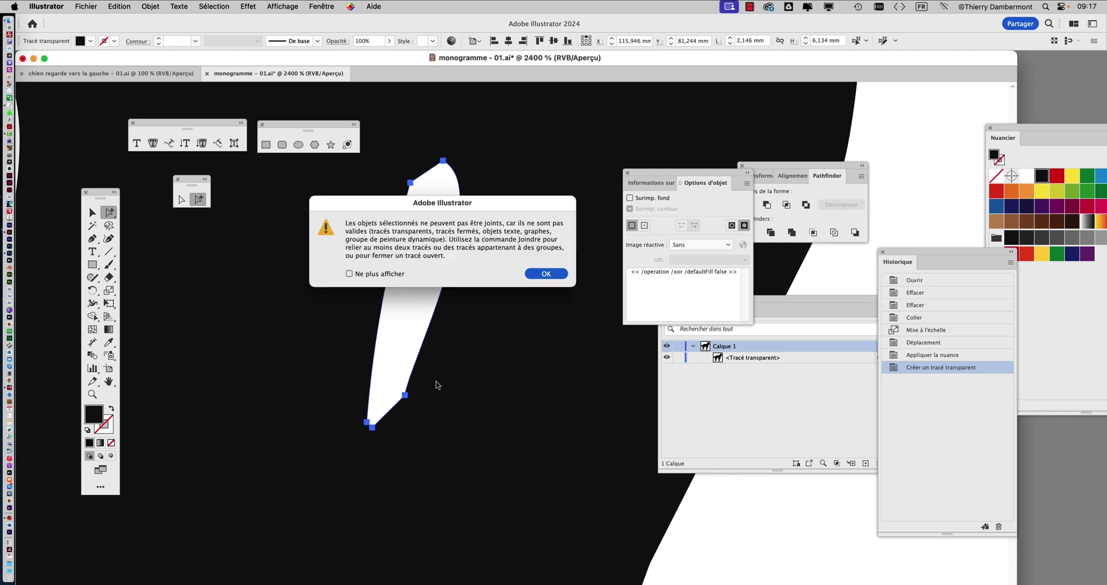
click(551, 278)
scroll(526, 329, down, 6)
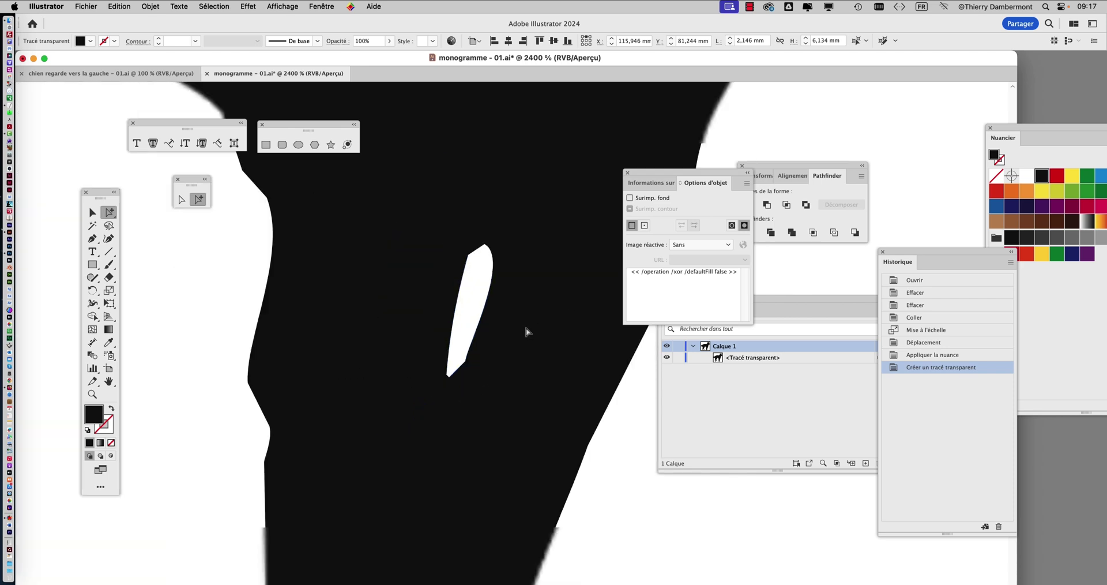
click(550, 374)
Select the small gap's contour at the back of the dog's neck, examine its object options, and deselect it
scroll(600, 403, down, 1)
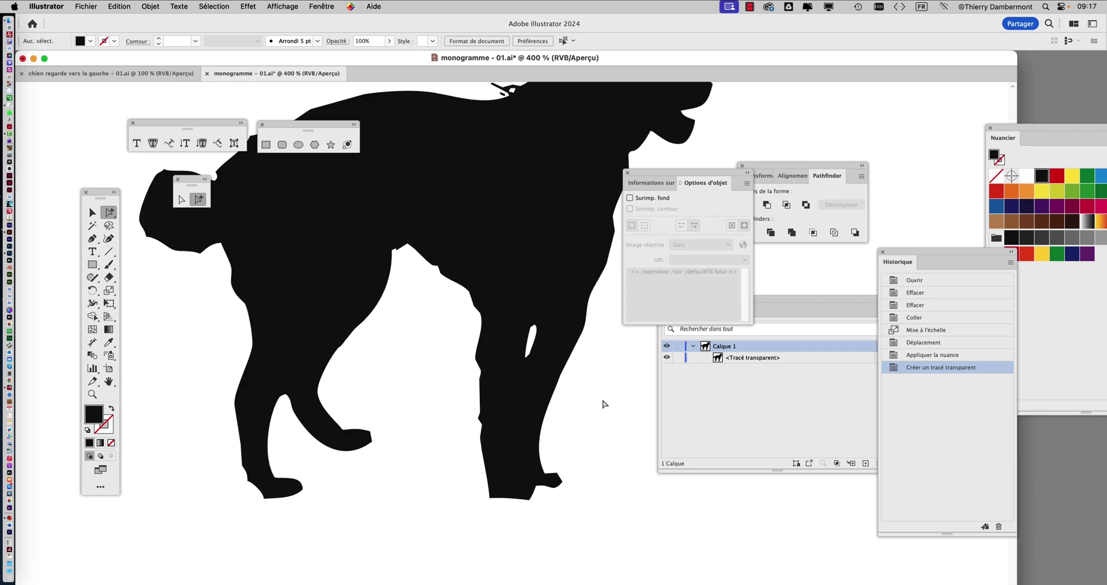
scroll(574, 375, down, 2)
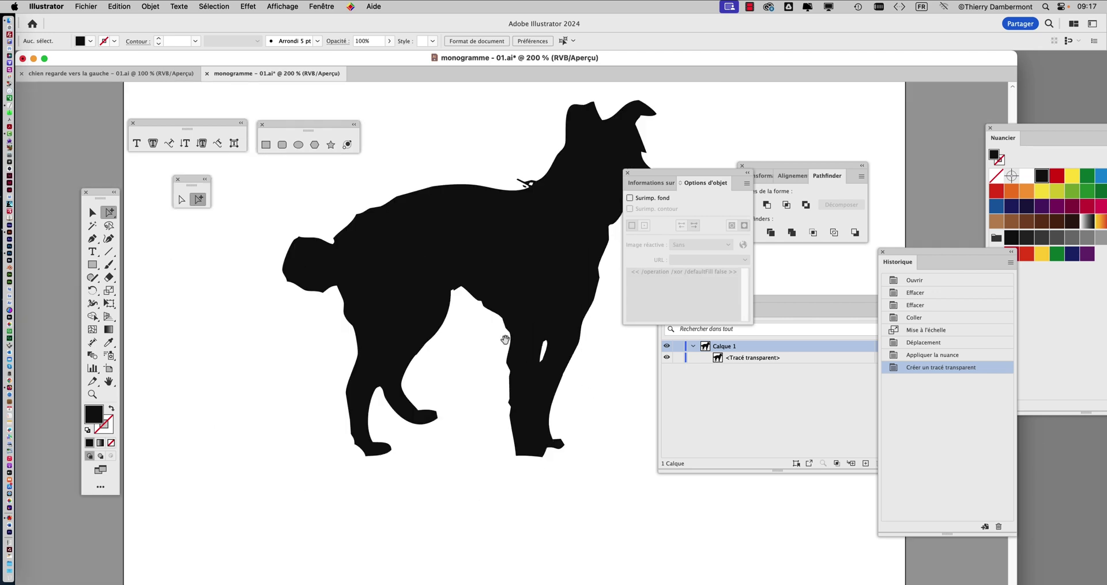
scroll(478, 346, up, 1)
scroll(450, 212, up, 4)
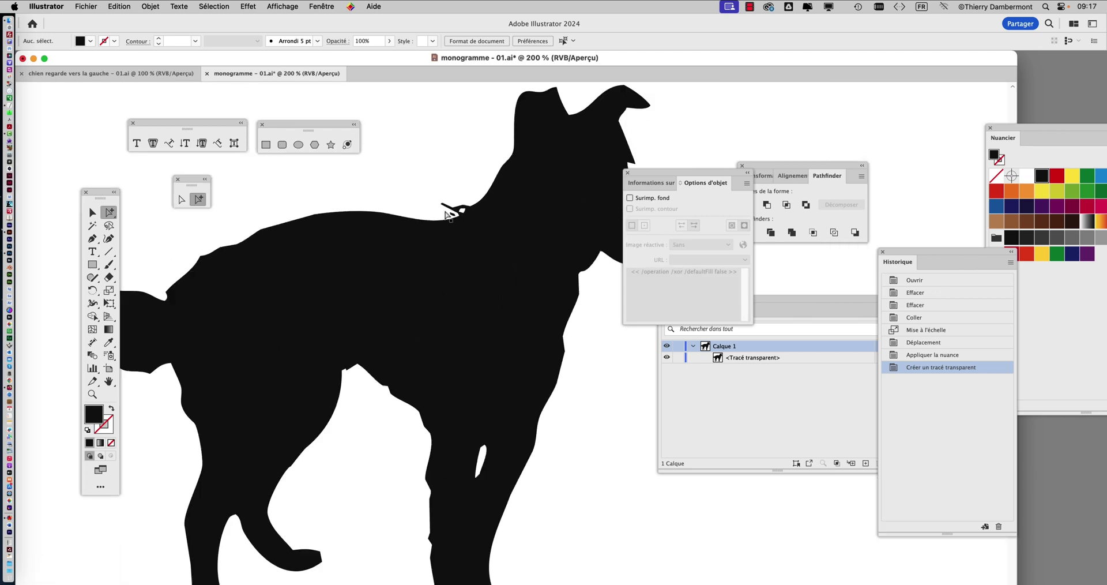
click(486, 211)
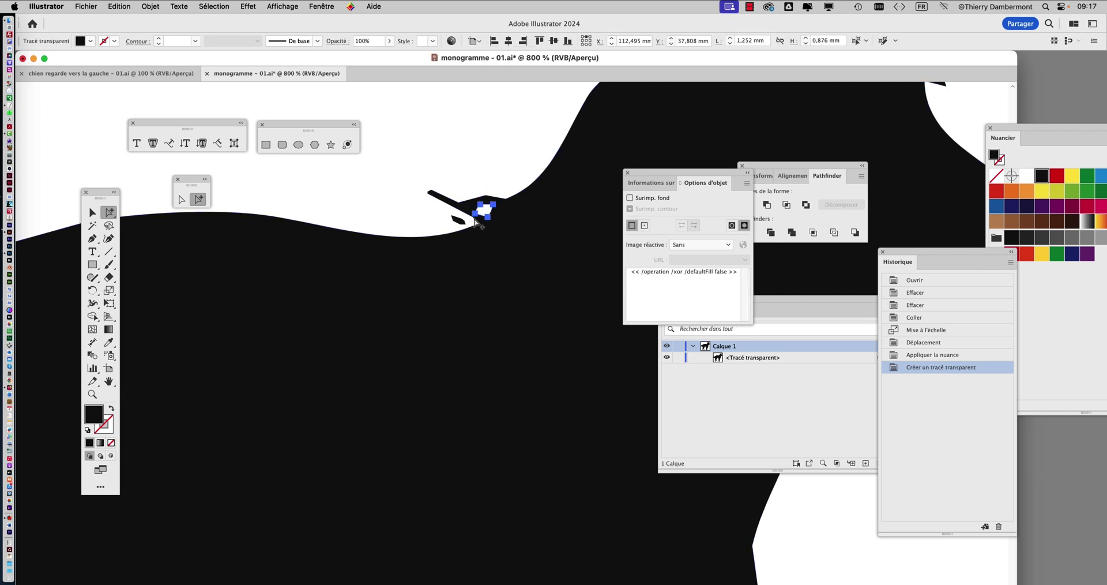
key(super+minus)
key(super+minus)
key(super+minus)
key(super+minus)
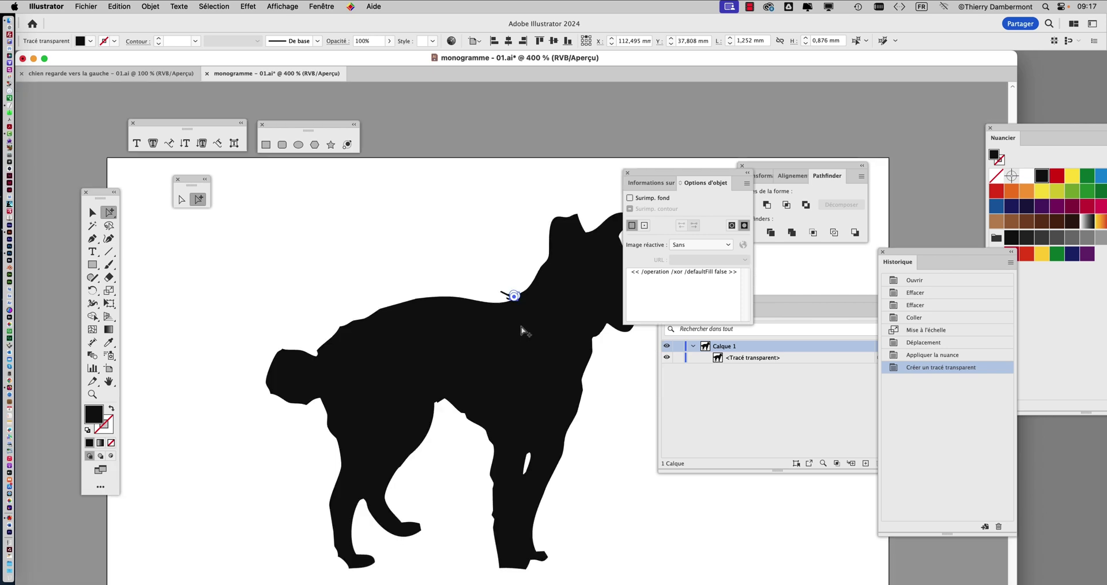
key(super+minus)
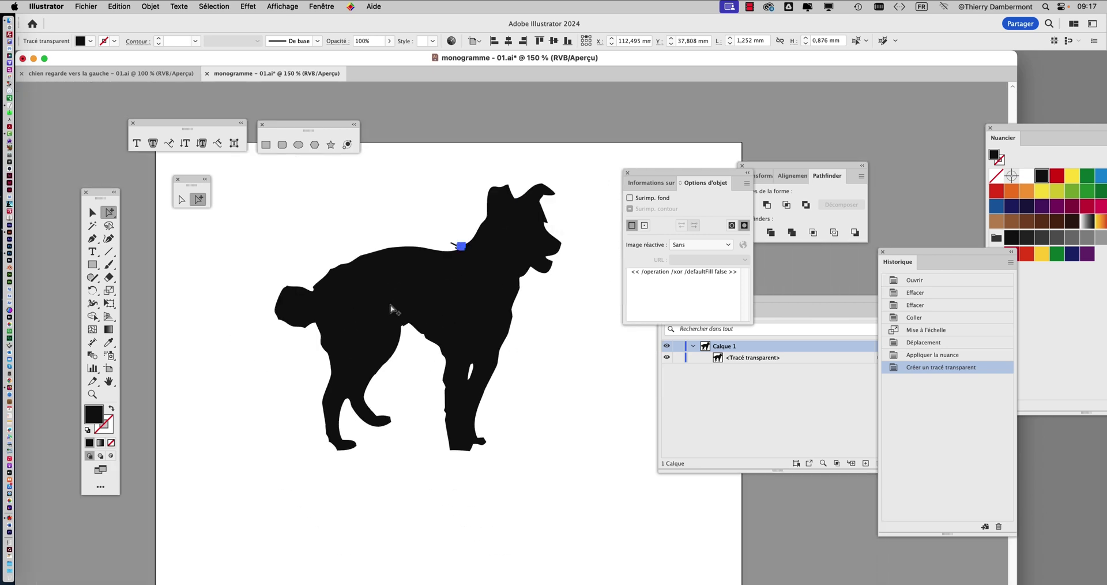
click(394, 223)
key(super+minus)
key(super+minus)
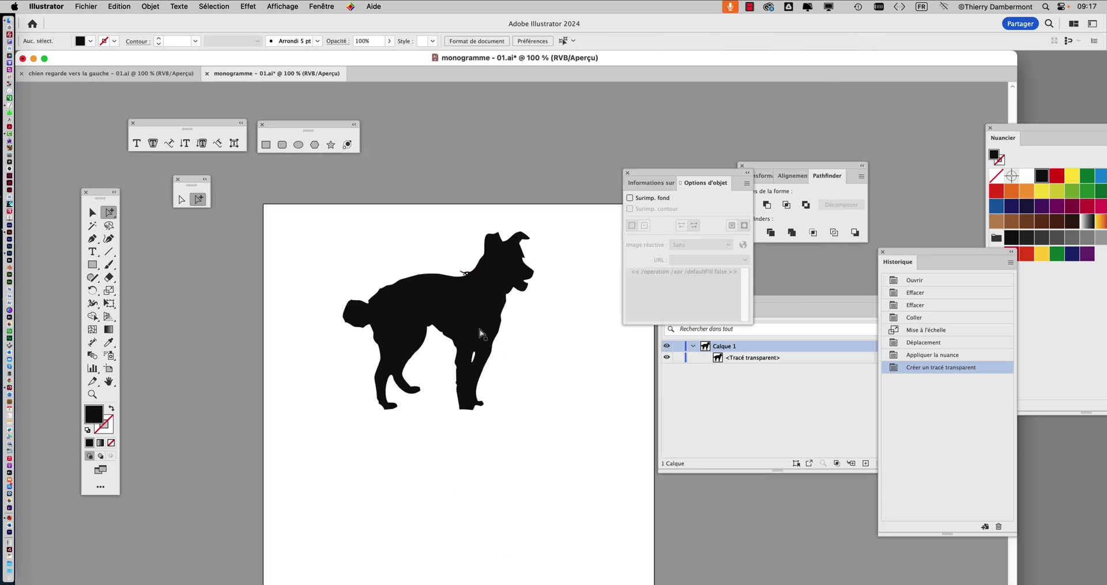
scroll(451, 350, down, 3)
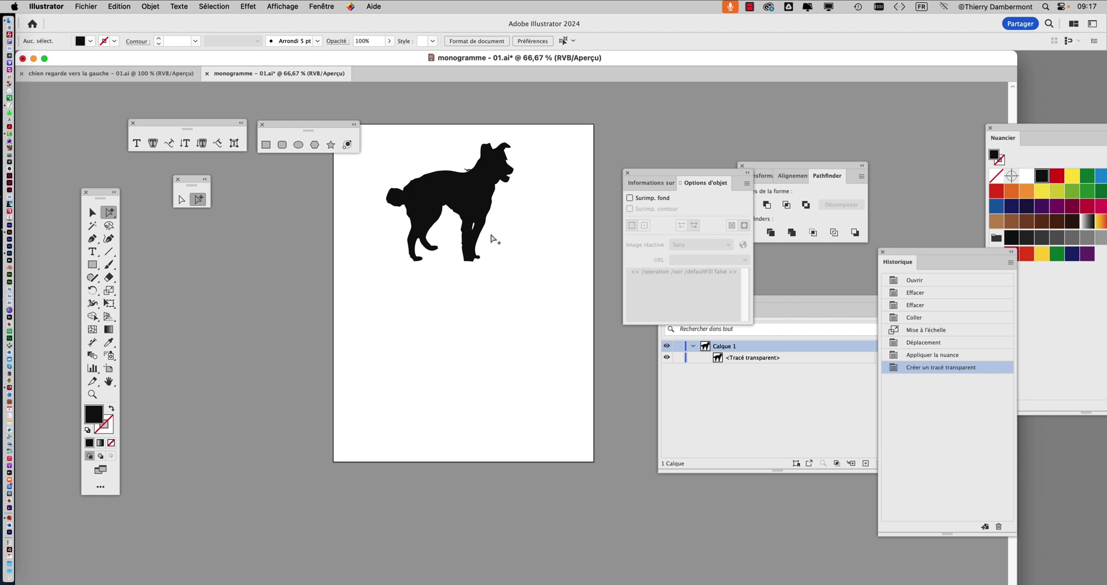
scroll(453, 345, up, 3)
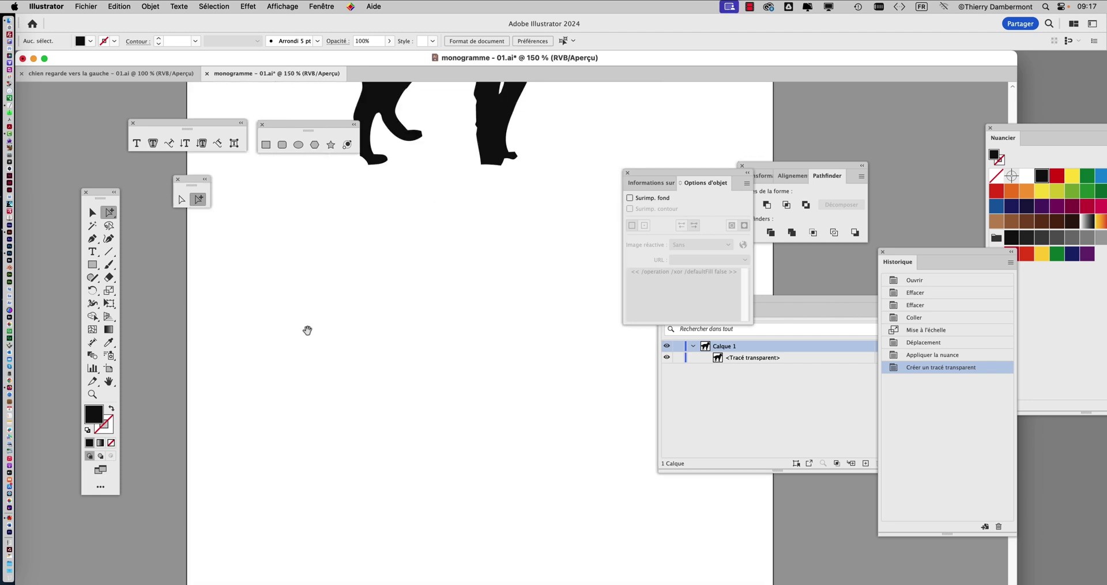
scroll(306, 328, right, 2)
scroll(447, 352, down, 2)
scroll(404, 353, right, 2)
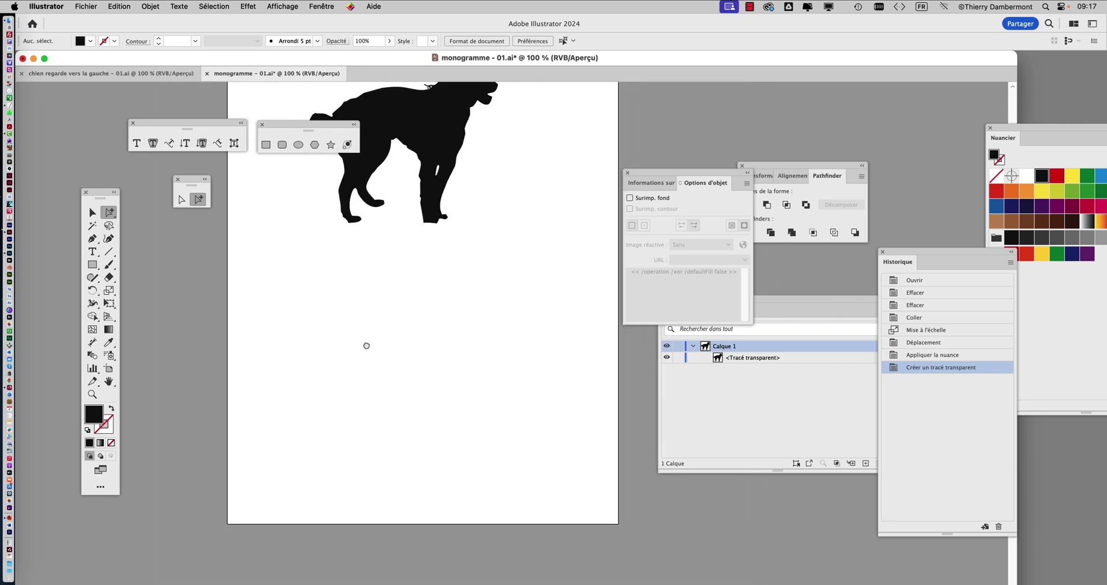
drag(93, 192, 101, 195)
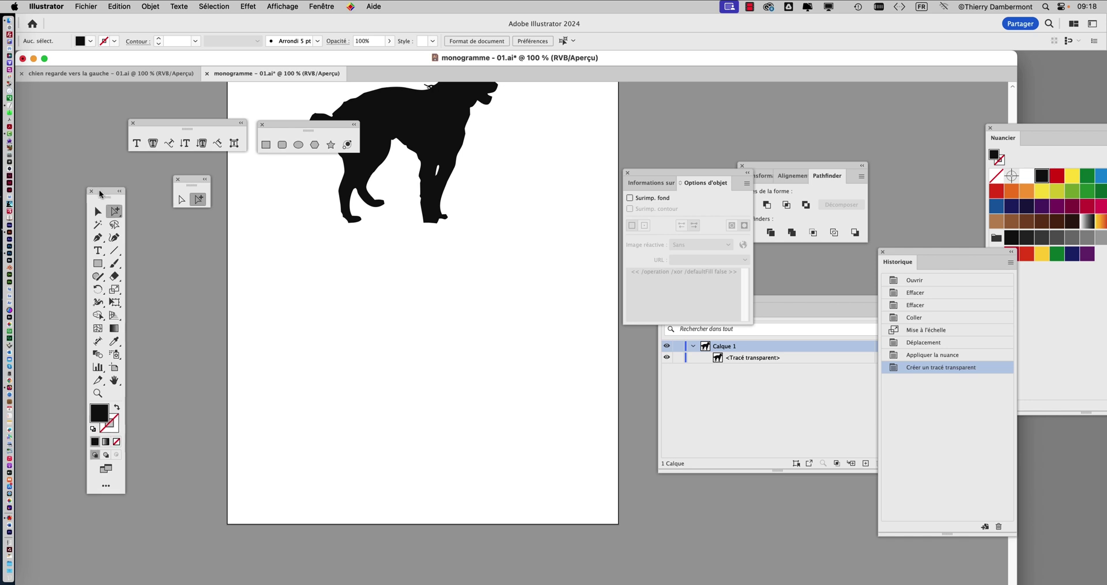